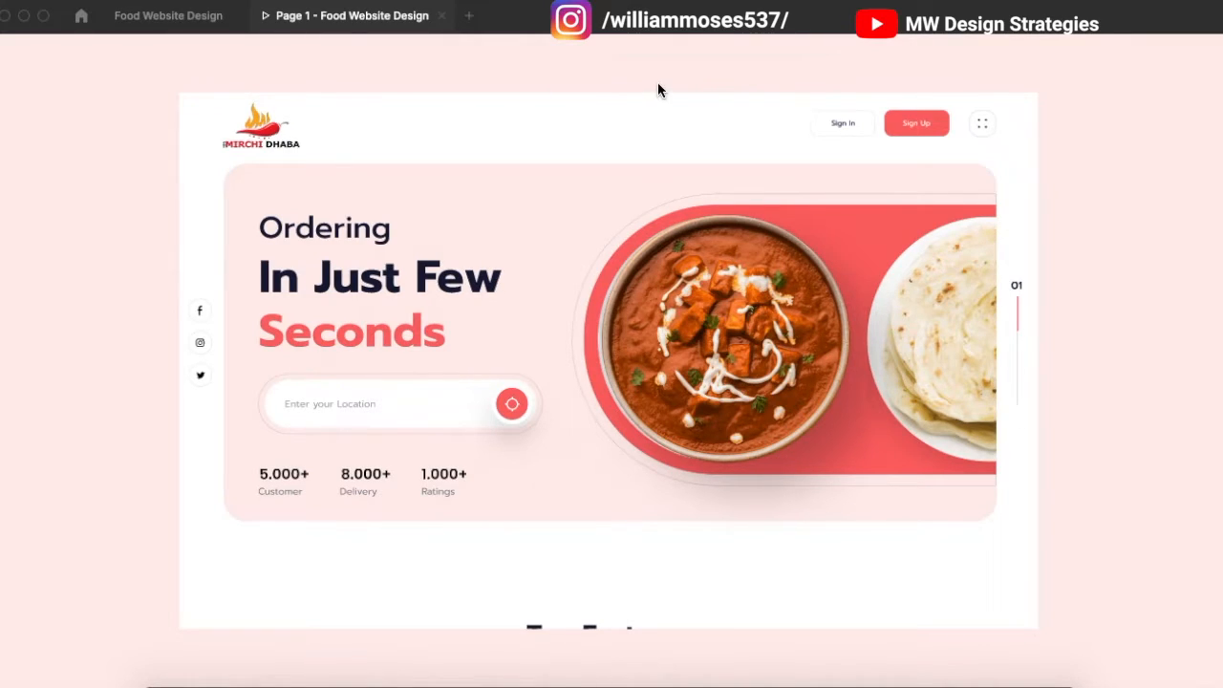
# Step: Scroll the prototype preview from the hero down to the Top Features cards and back up
pyautogui.click(984, 212)
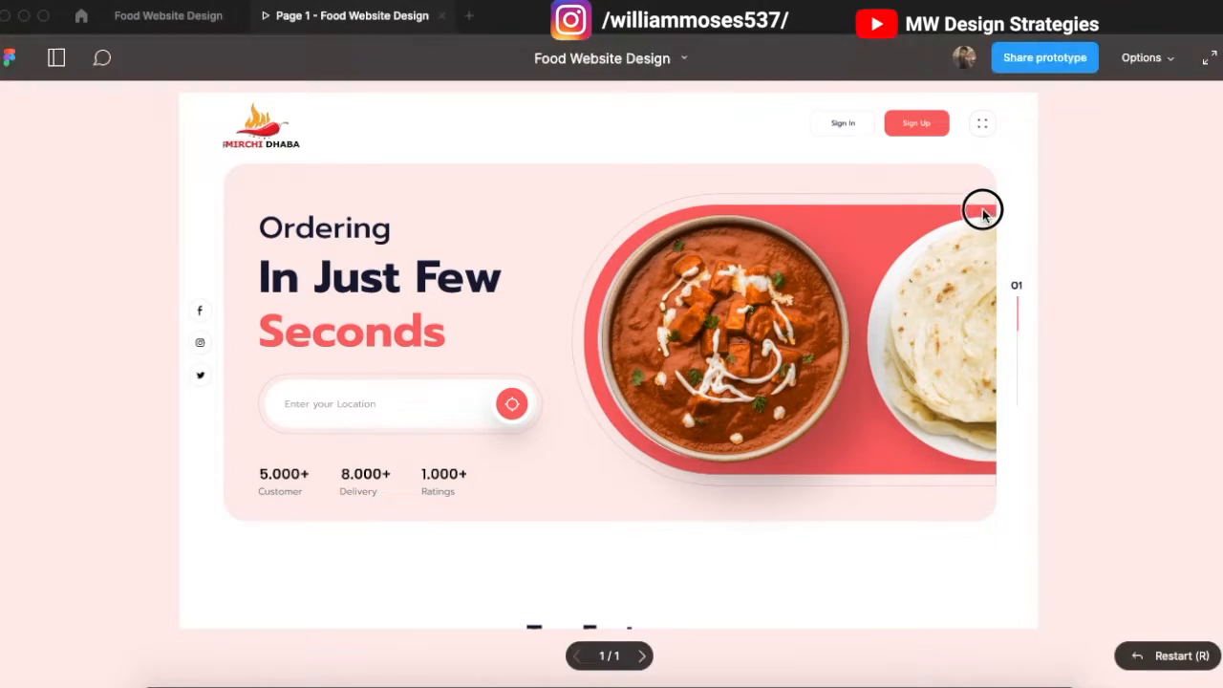
pyautogui.scroll(1, 980, 317)
pyautogui.scroll(-1, 979, 324)
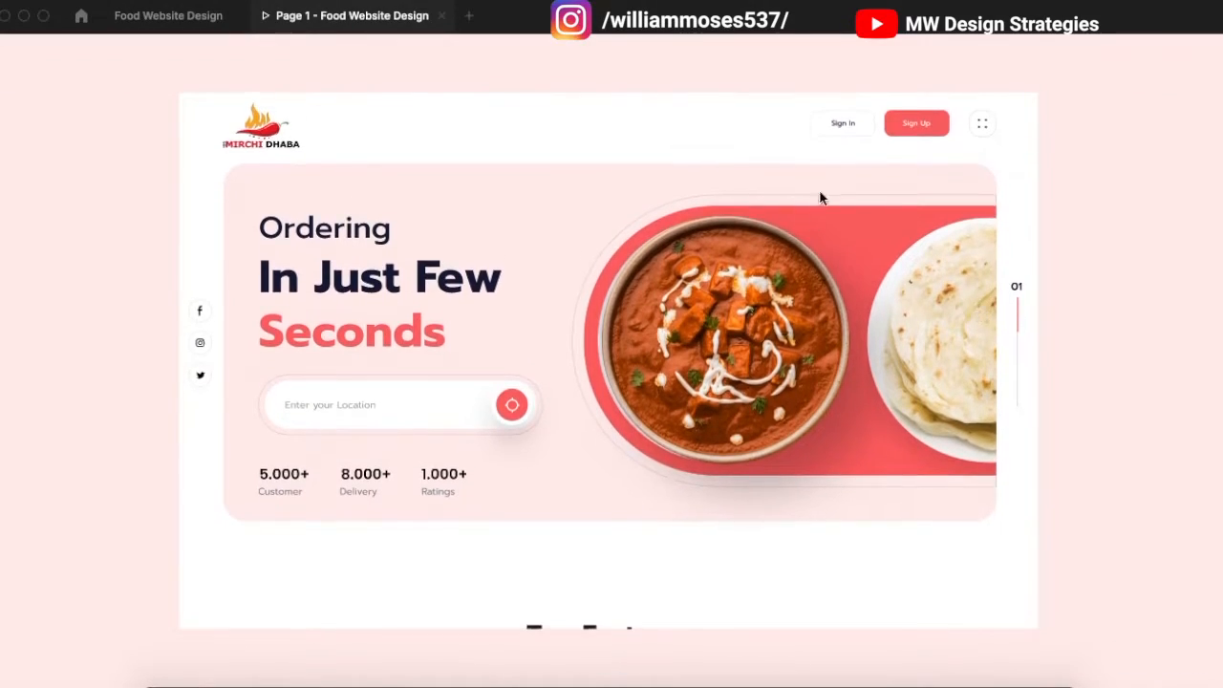
pyautogui.scroll(-3, 929, 239)
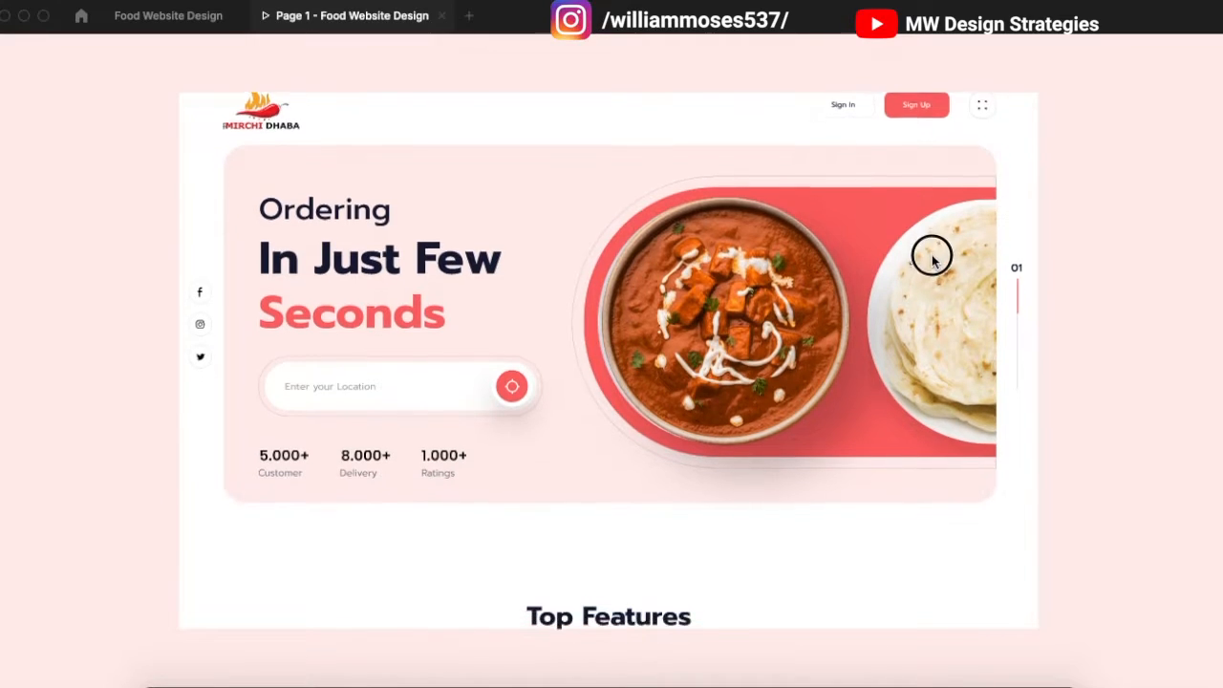
pyautogui.scroll(-5, 941, 273)
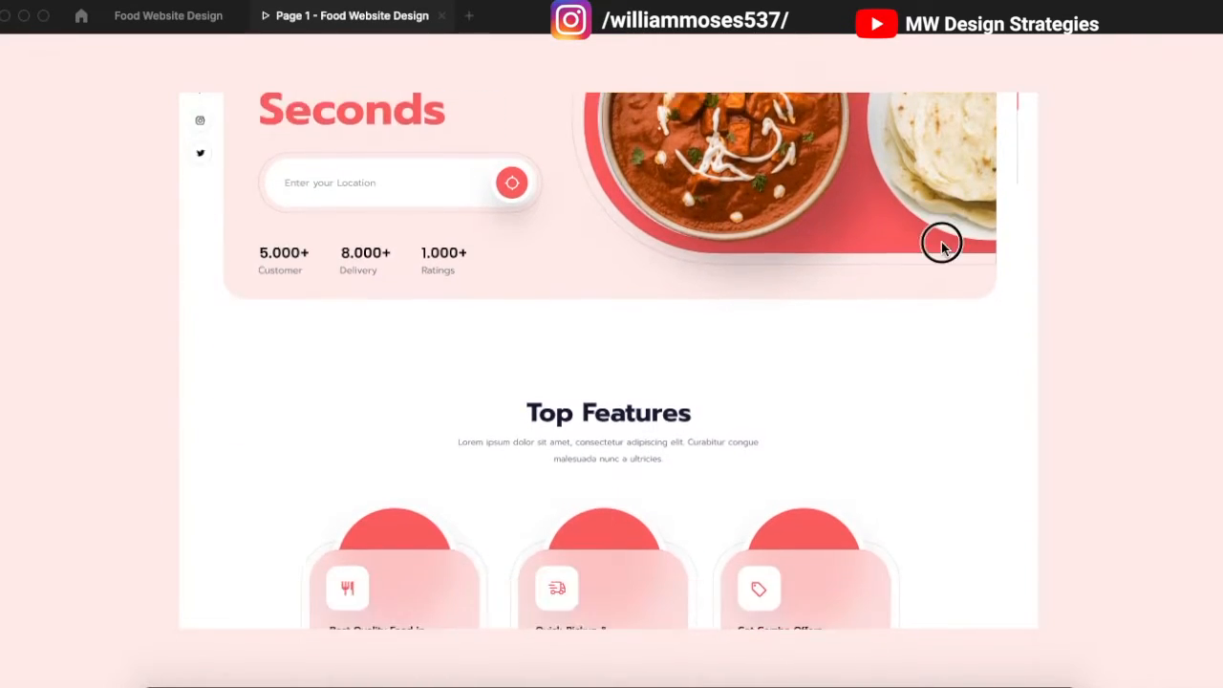
pyautogui.scroll(6, 941, 272)
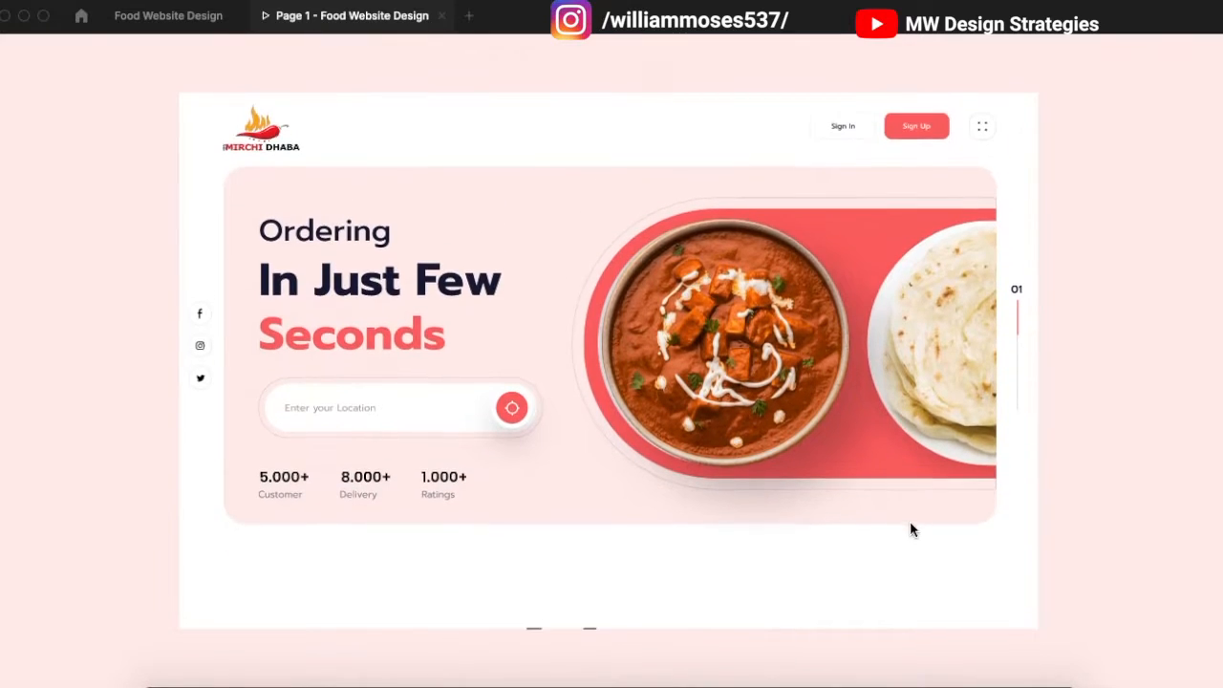
# Step: Return to the Food Website Design editor and scroll back to the top of the page
pyautogui.click(168, 16)
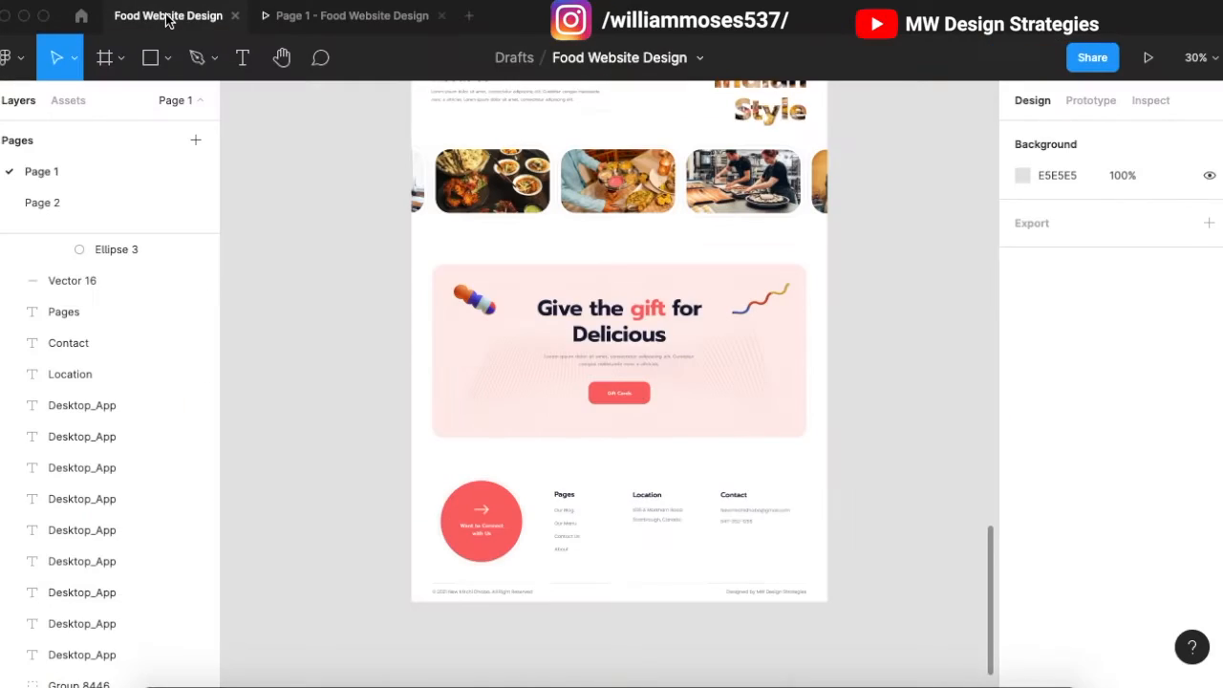
pyautogui.scroll(15, 473, 317)
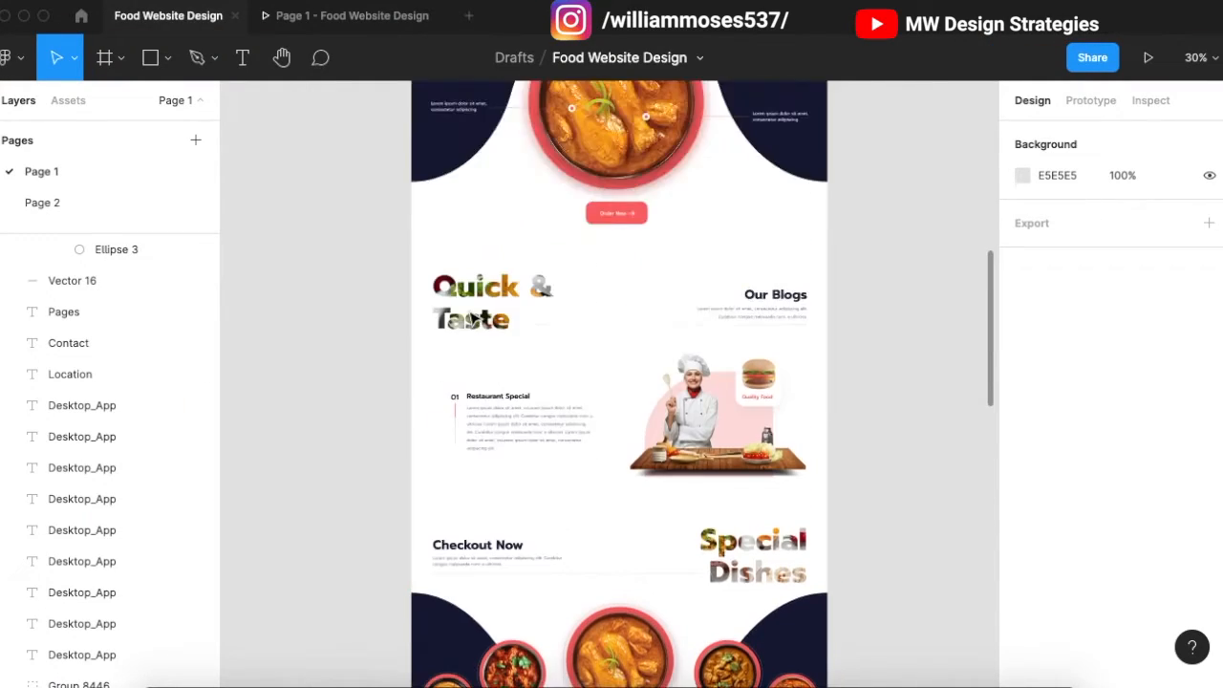
pyautogui.scroll(10, 473, 316)
pyautogui.keyDown('ctrl'); pyautogui.scroll(2, 411, 301); pyautogui.keyUp('ctrl')
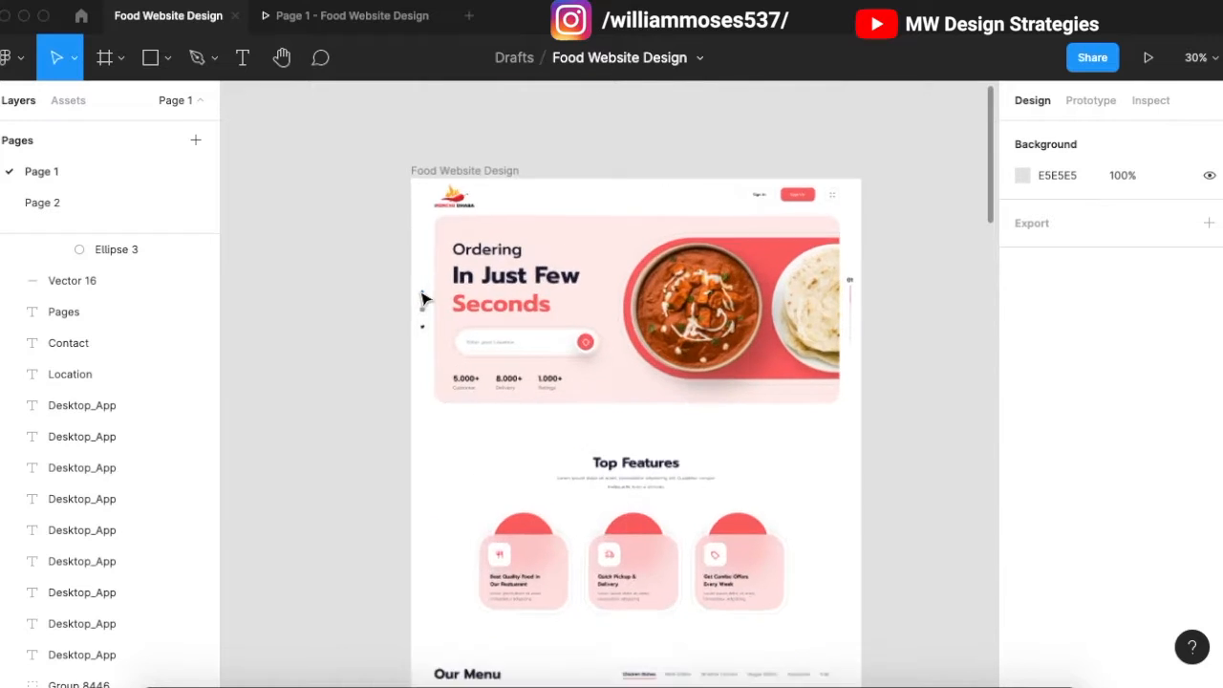
# Step: Set the social-icons group and logo header to 'Fix position when scrolling' and reopen the prototype
pyautogui.click(424, 313)
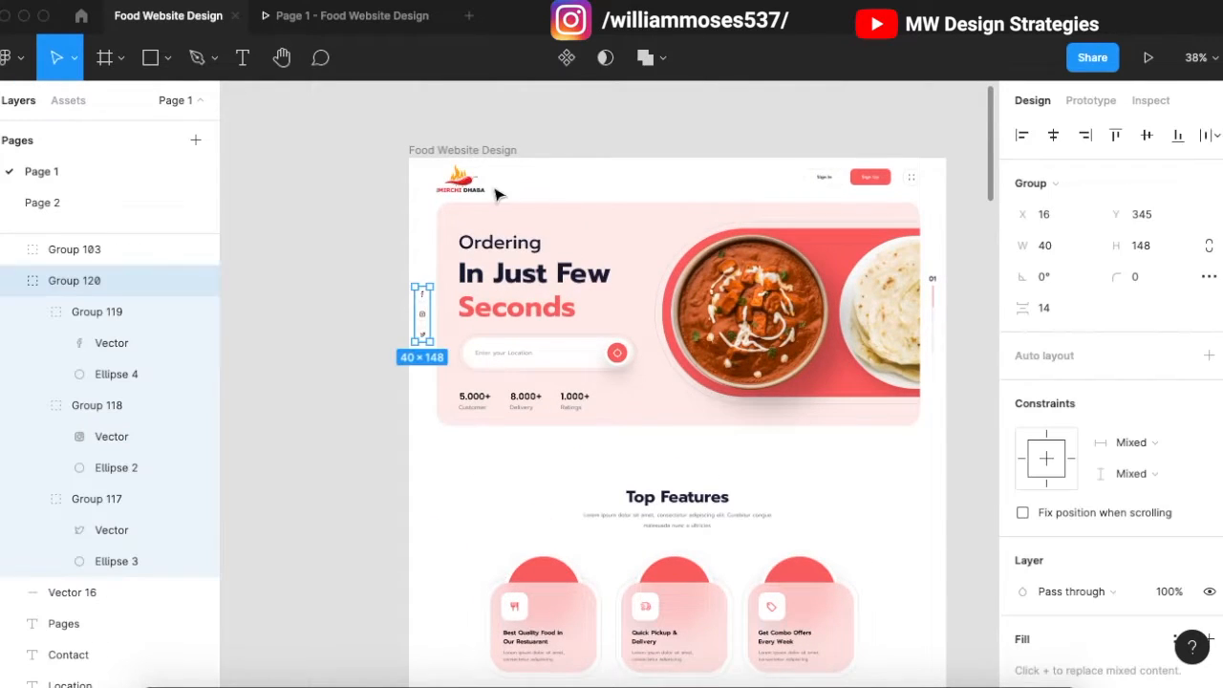
pyautogui.keyDown('shift'); pyautogui.click(612, 189); pyautogui.keyUp('shift')
pyautogui.click(1022, 433)
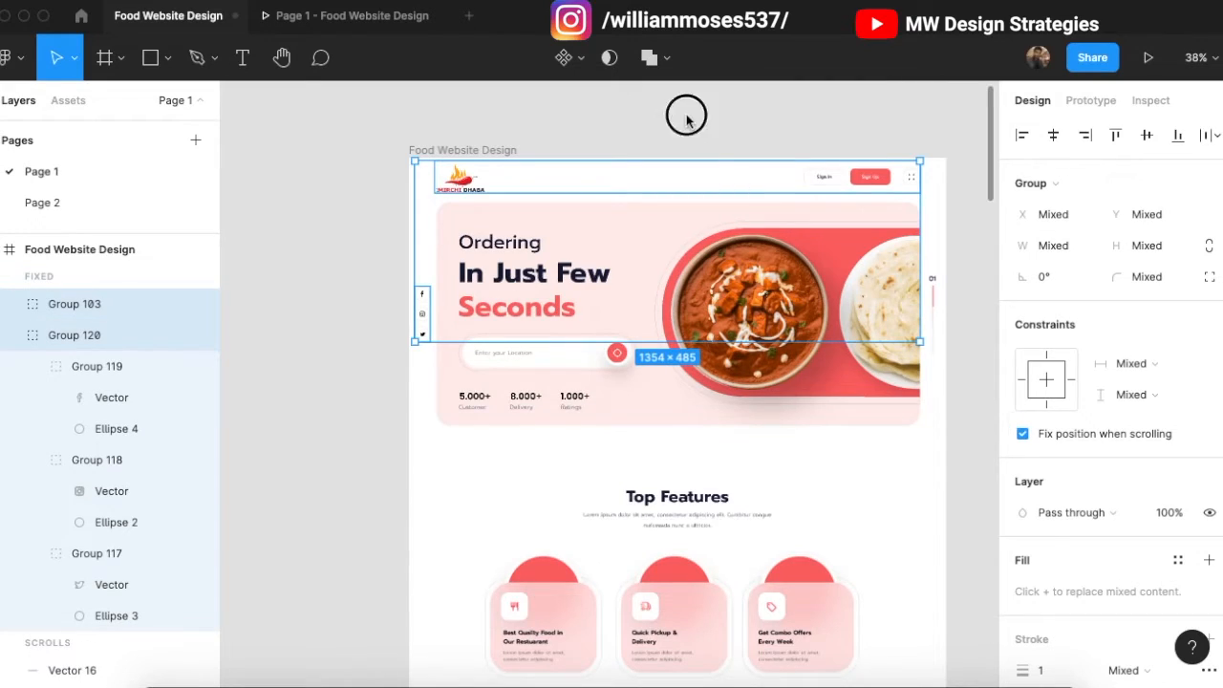
pyautogui.click(311, 102)
pyautogui.click(358, 29)
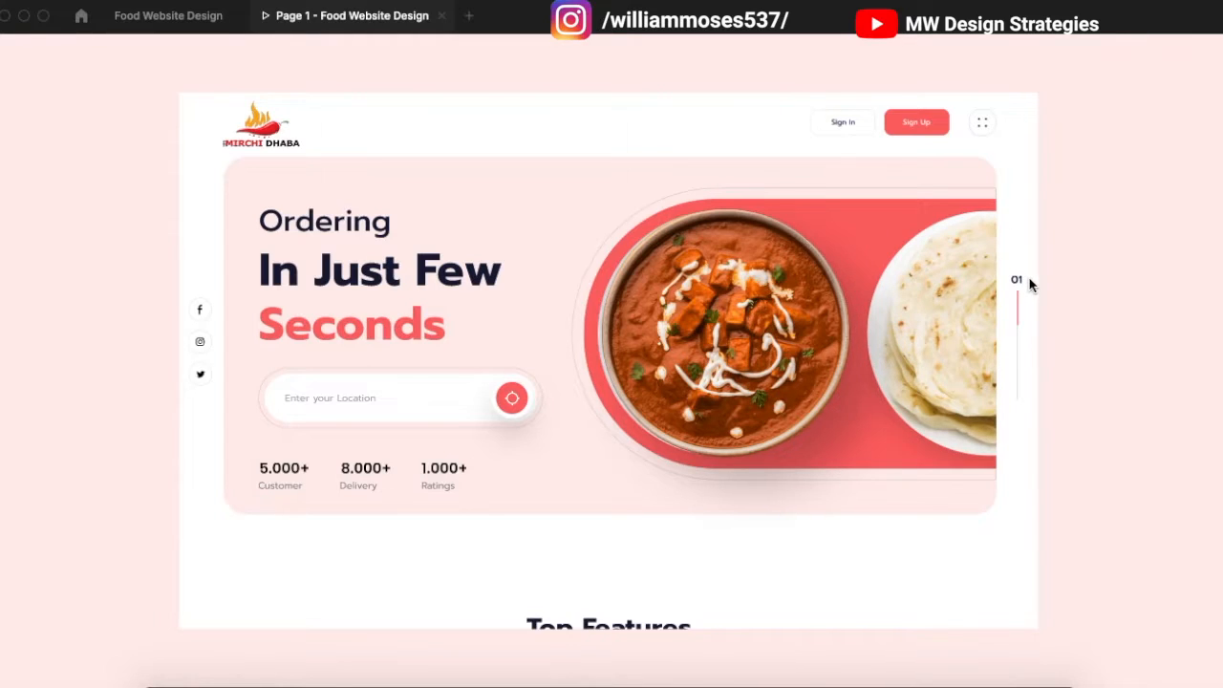
pyautogui.scroll(-2, 961, 315)
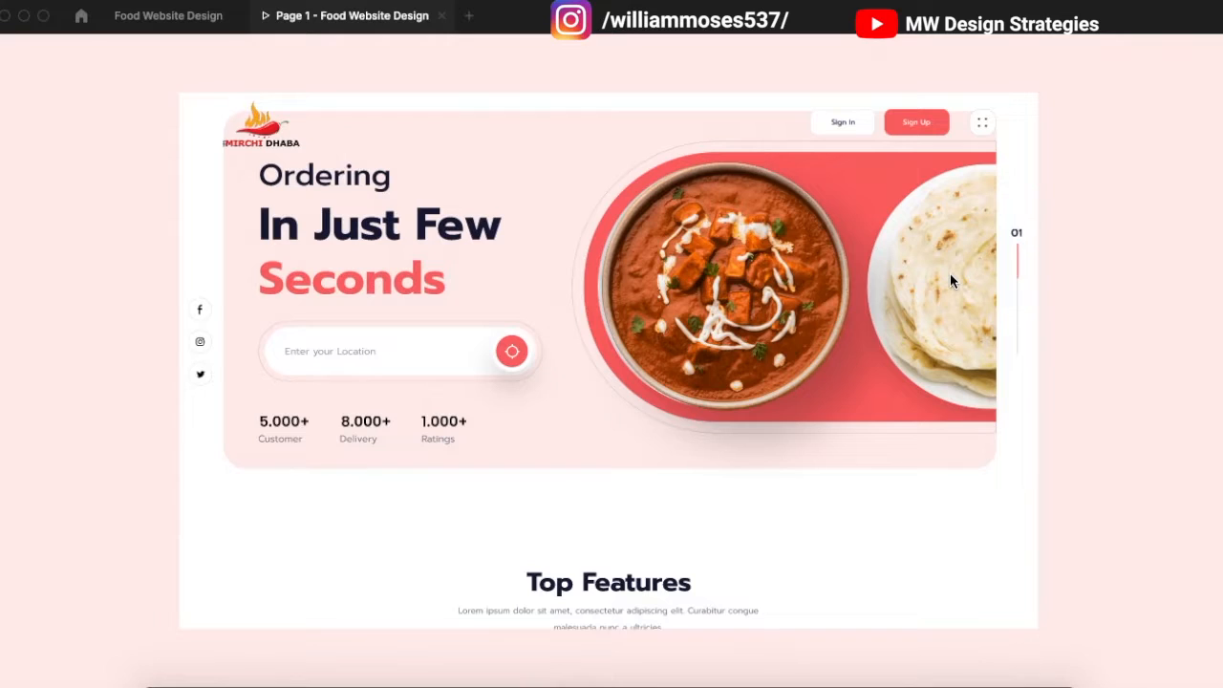
pyautogui.scroll(-5, 950, 272)
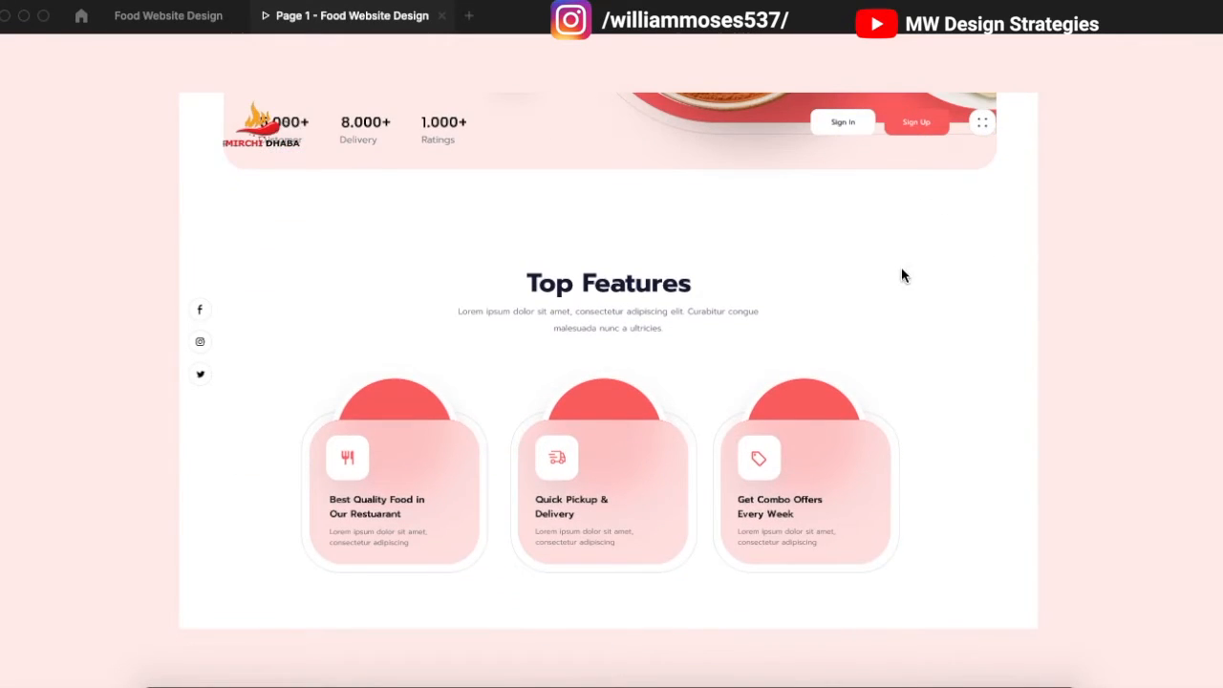
pyautogui.scroll(-1, 934, 197)
pyautogui.scroll(-4, 927, 210)
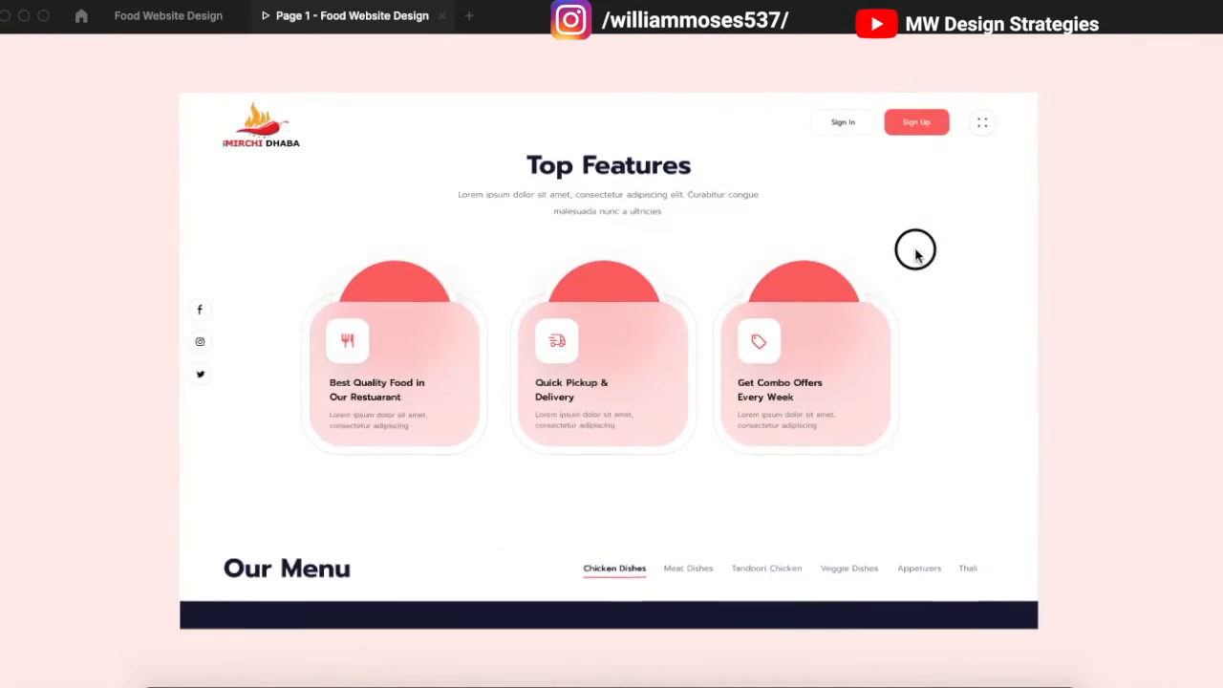
pyautogui.scroll(-6, 263, 306)
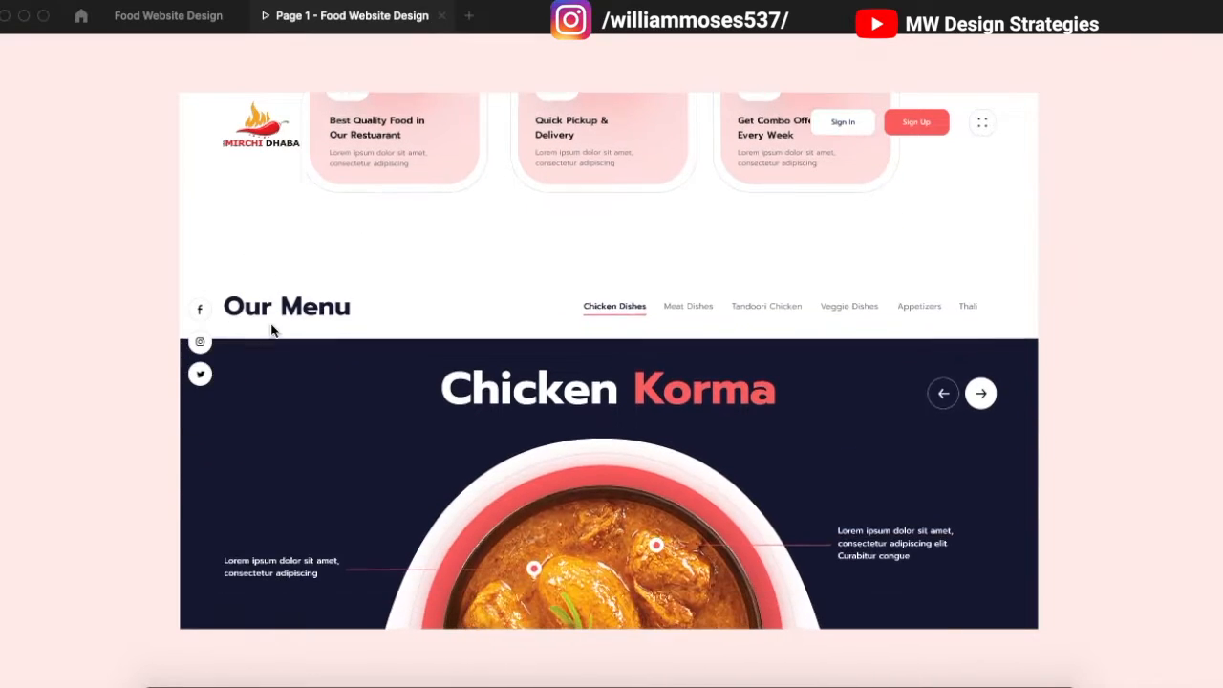
pyautogui.scroll(3, 296, 358)
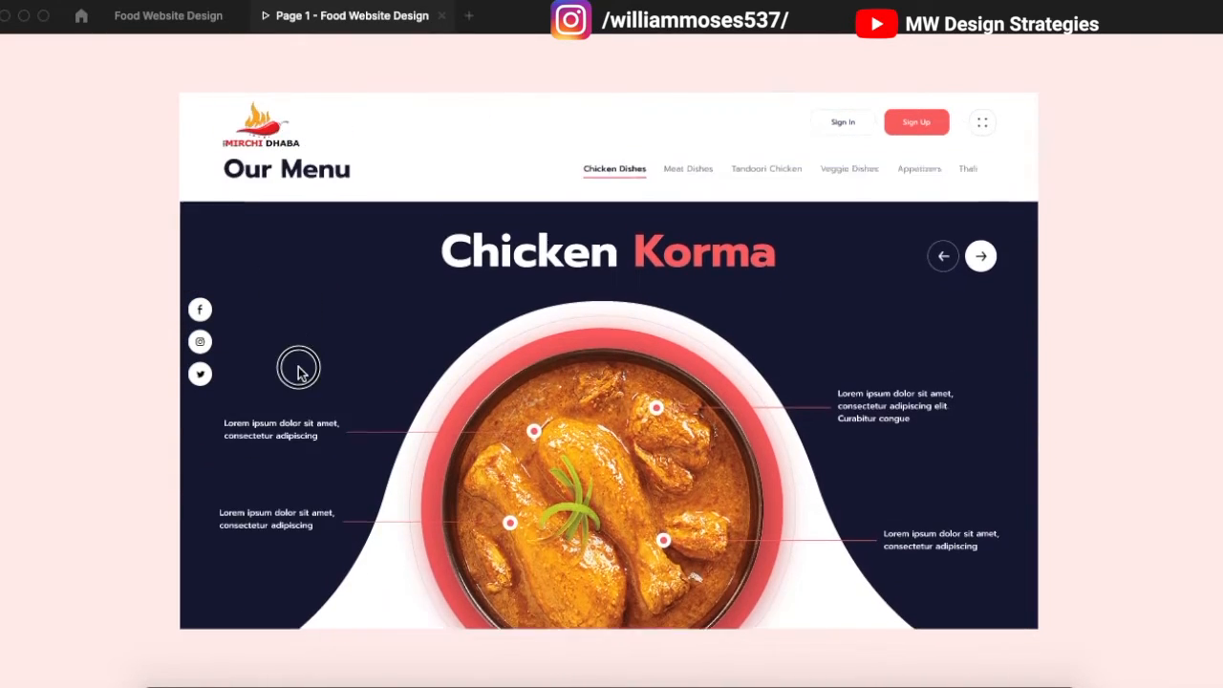
pyautogui.scroll(-2, 337, 354)
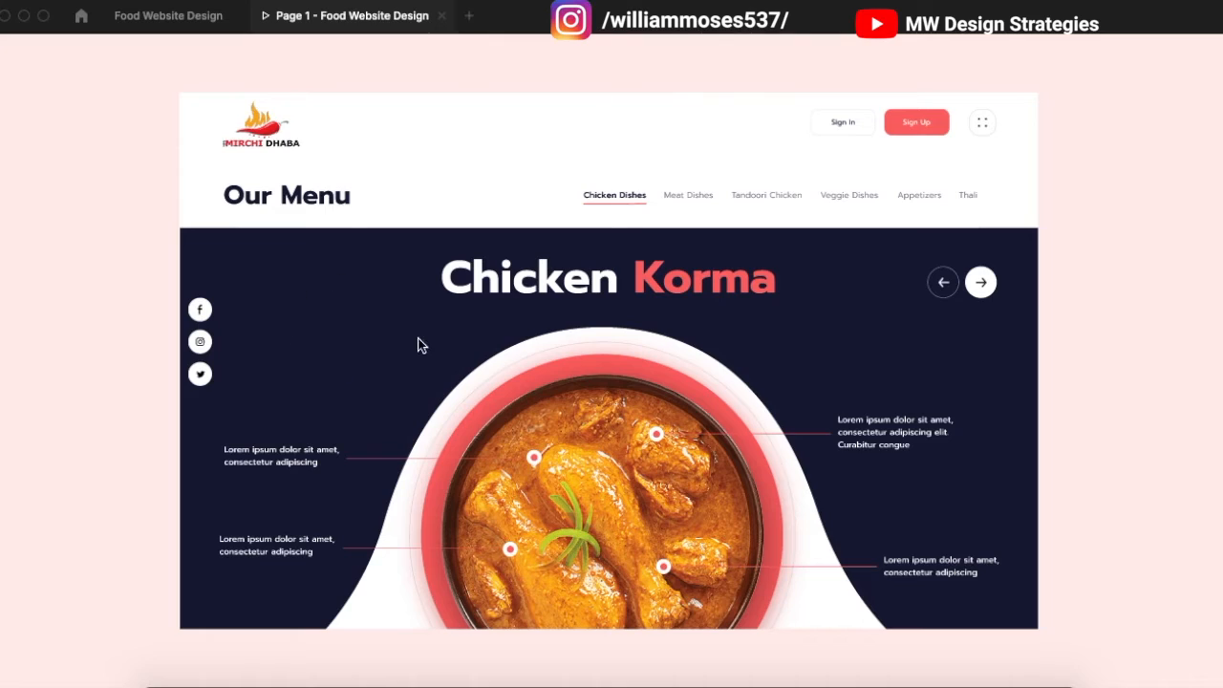
pyautogui.scroll(-2, 395, 377)
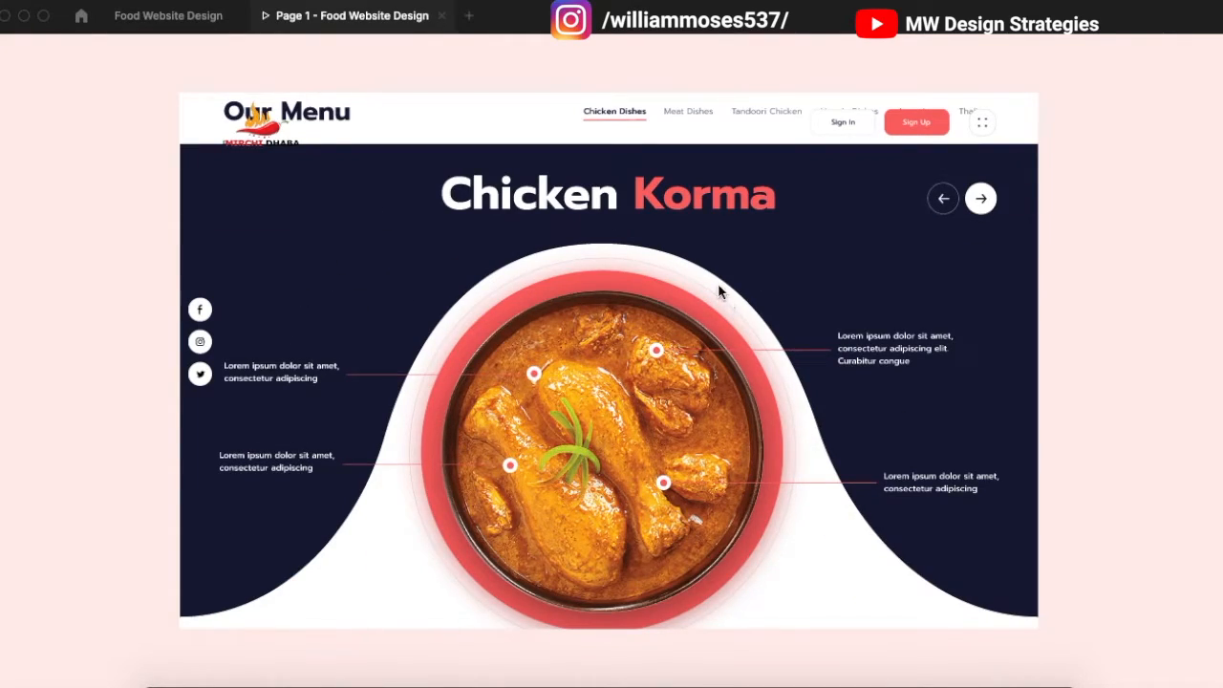
pyautogui.scroll(3, 715, 298)
pyautogui.scroll(-2, 712, 301)
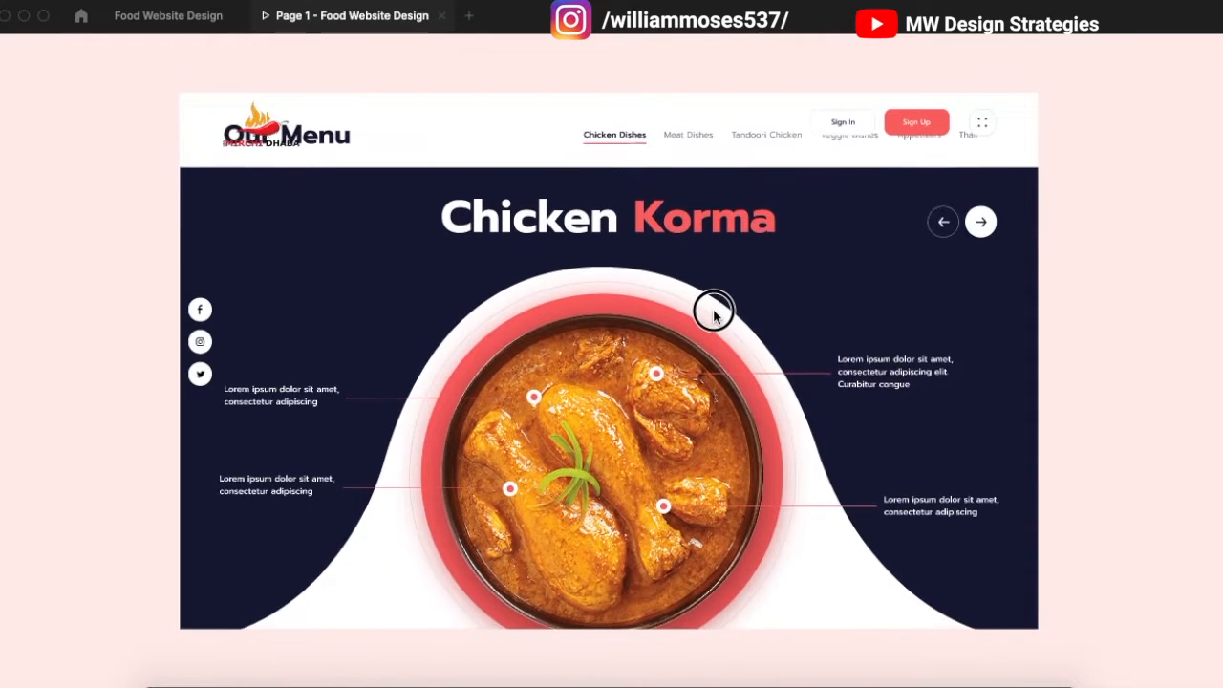
pyautogui.scroll(-3, 715, 310)
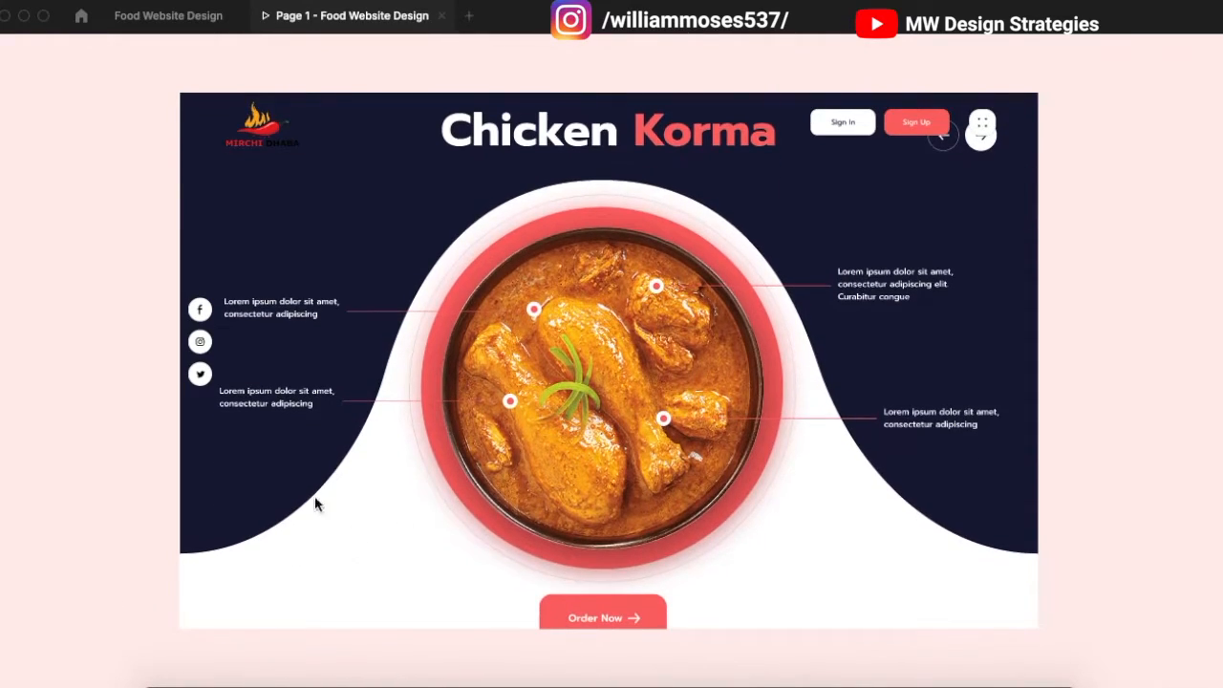
pyautogui.scroll(-2, 805, 415)
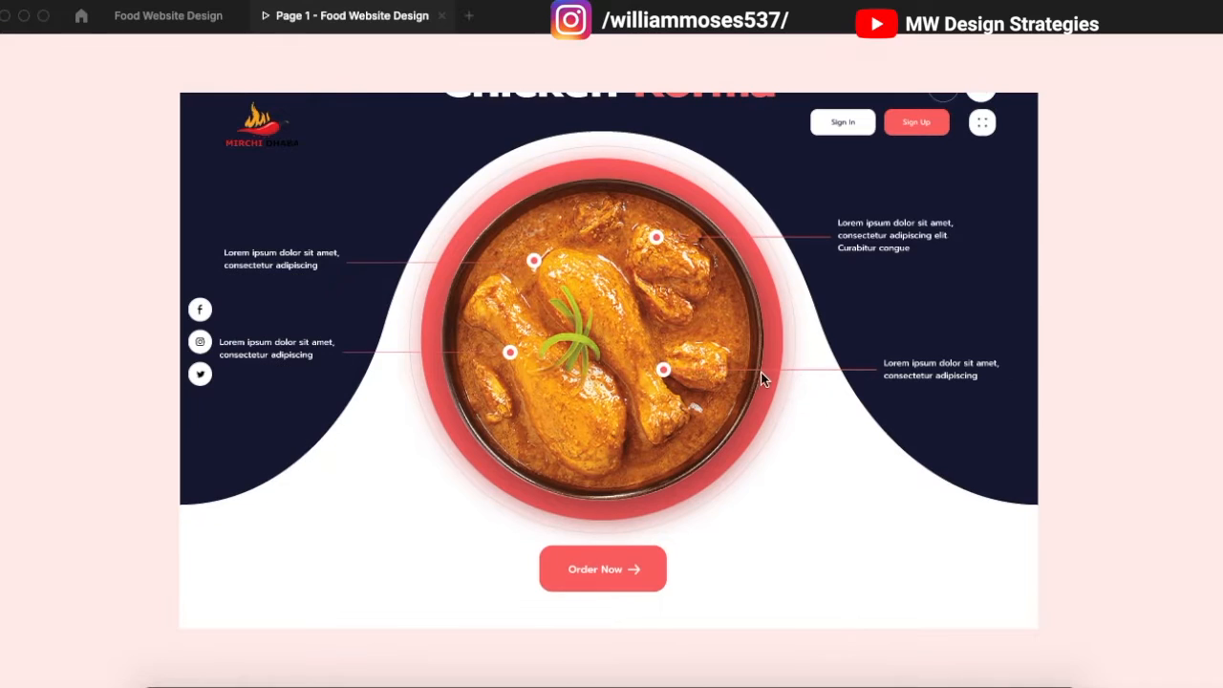
pyautogui.moveTo(478, 494); pyautogui.dragTo(485, 319)
pyautogui.scroll(-5, 510, 433)
# Step: Scroll the prototype through the Our Blogs and Special Dishes sections
pyautogui.scroll(-4, 560, 459)
pyautogui.moveTo(382, 248); pyautogui.dragTo(386, 359)
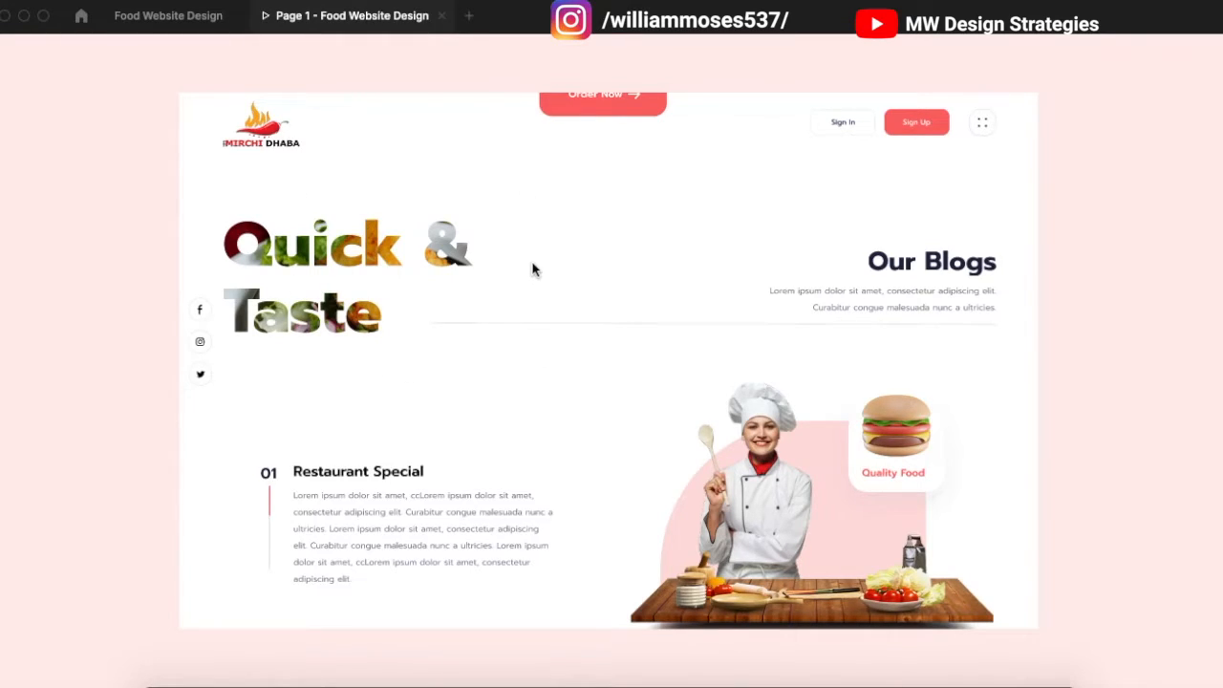
pyautogui.scroll(-2, 557, 327)
pyautogui.scroll(-3, 557, 327)
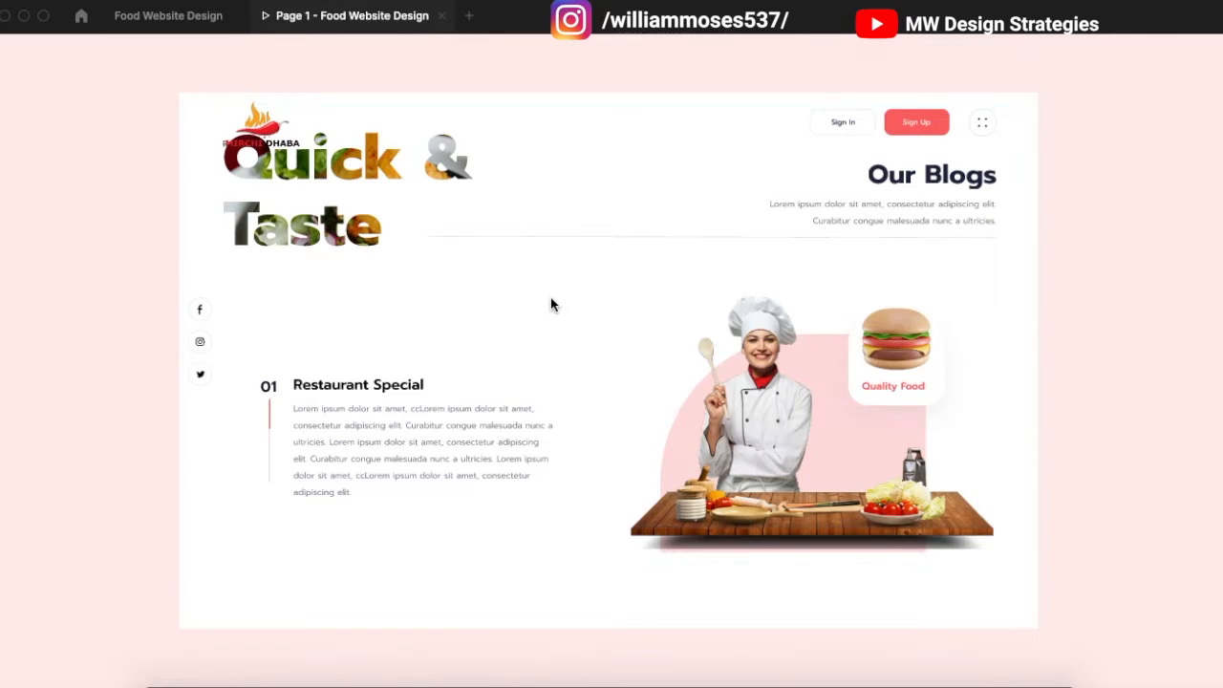
pyautogui.moveTo(548, 289); pyautogui.dragTo(567, 230)
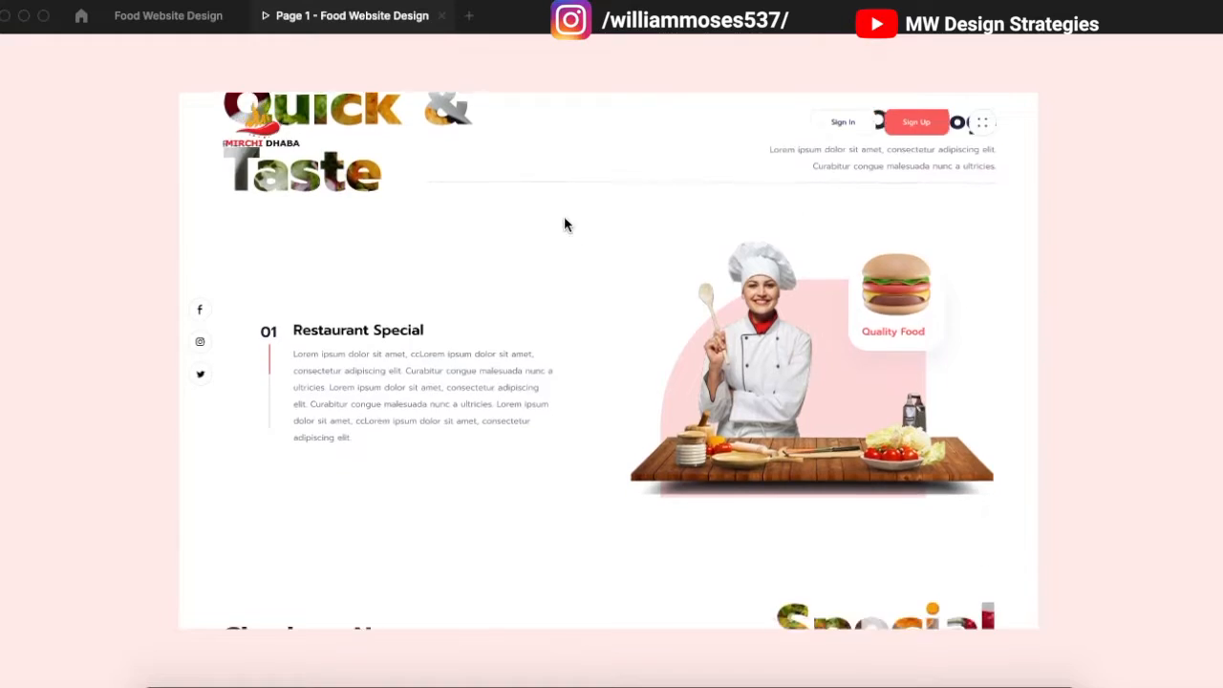
pyautogui.moveTo(589, 319); pyautogui.dragTo(595, 229)
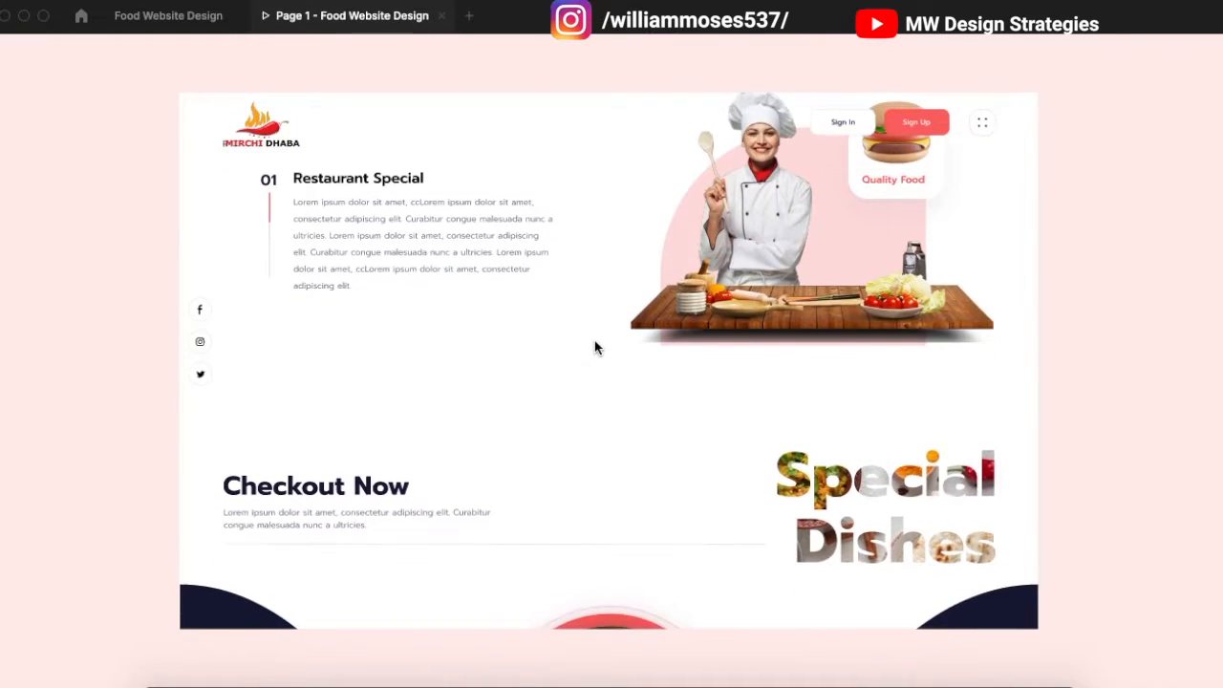
pyautogui.moveTo(587, 377); pyautogui.dragTo(582, 232)
pyautogui.moveTo(587, 338); pyautogui.dragTo(591, 256)
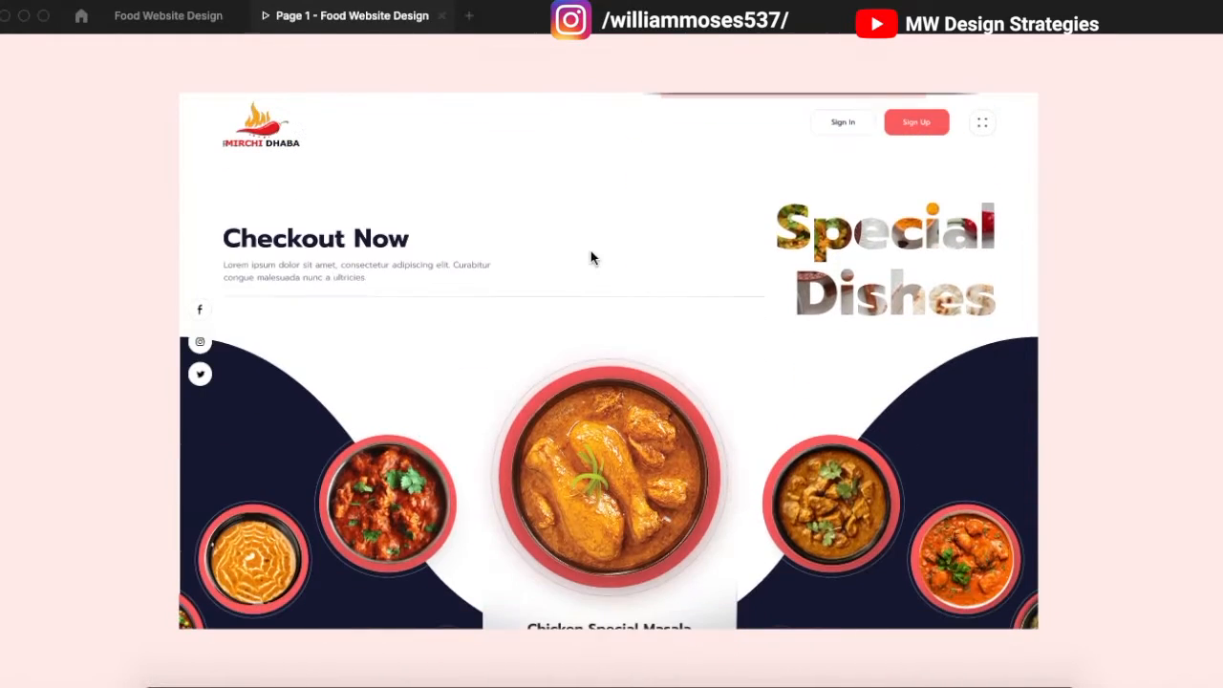
pyautogui.moveTo(590, 322); pyautogui.dragTo(592, 226)
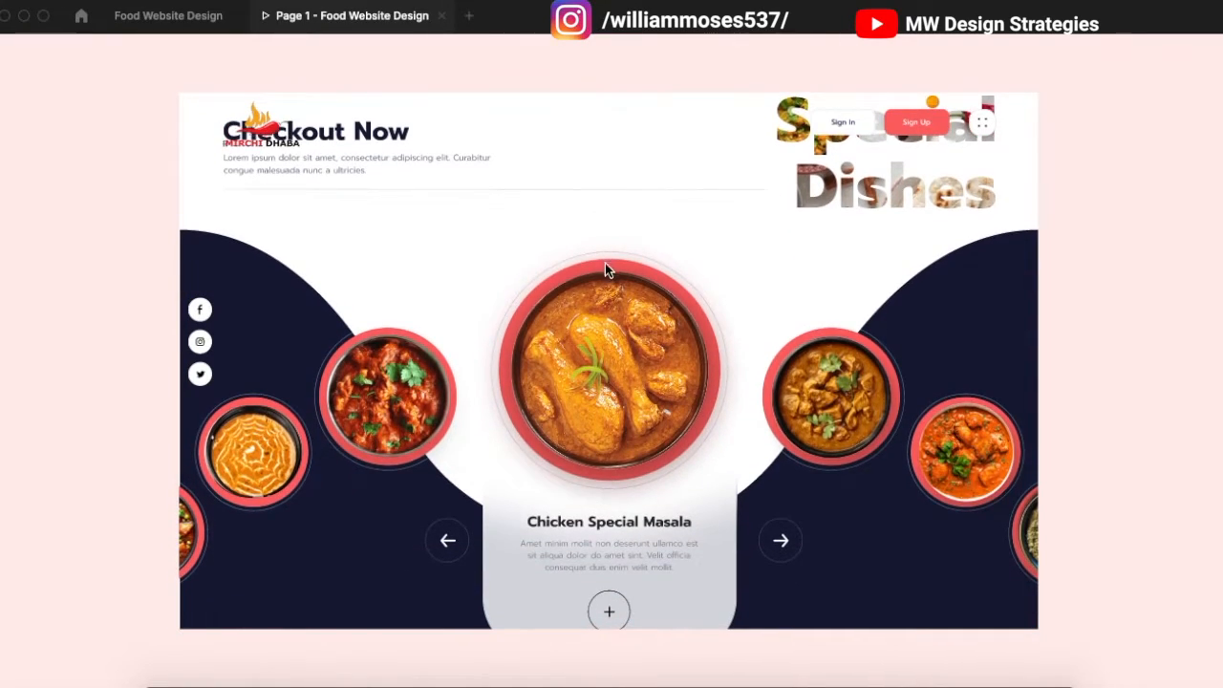
pyautogui.moveTo(684, 417); pyautogui.dragTo(683, 350)
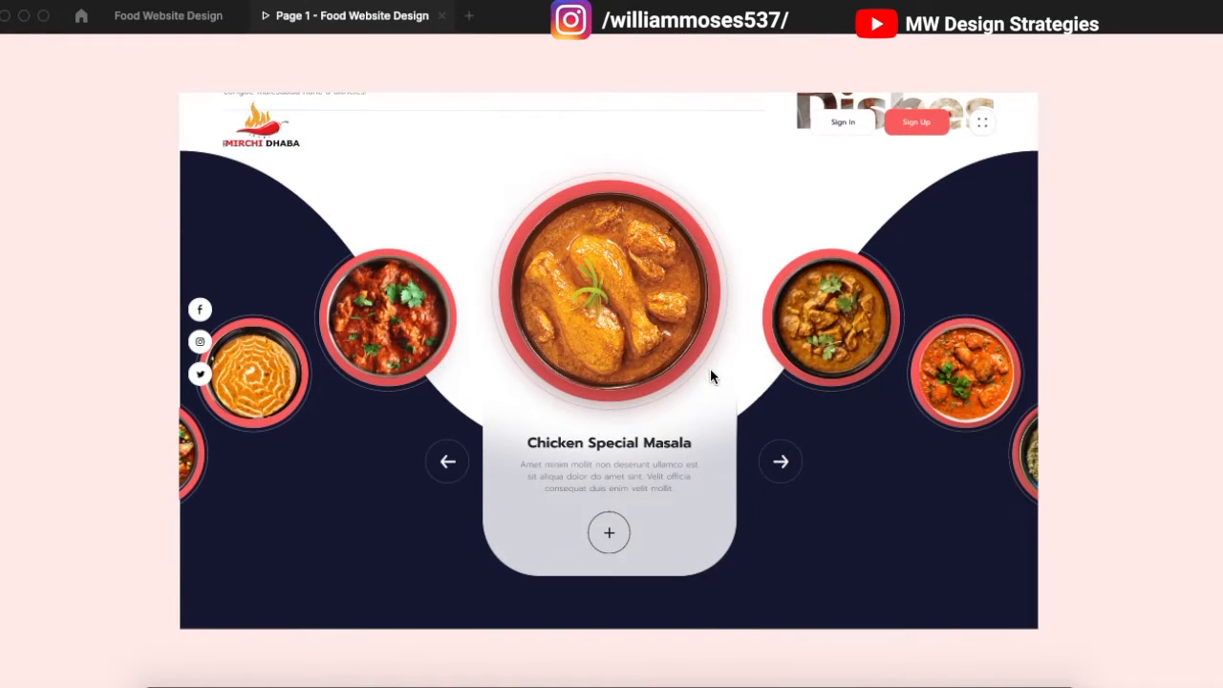
pyautogui.moveTo(713, 446)
pyautogui.mouseDown()
pyautogui.moveTo(710, 484)
pyautogui.moveTo(715, 414)
pyautogui.moveTo(734, 408)
pyautogui.moveTo(736, 528)
pyautogui.moveTo(726, 301)
pyautogui.moveTo(737, 459)
pyautogui.moveTo(719, 447)
pyautogui.mouseUp()
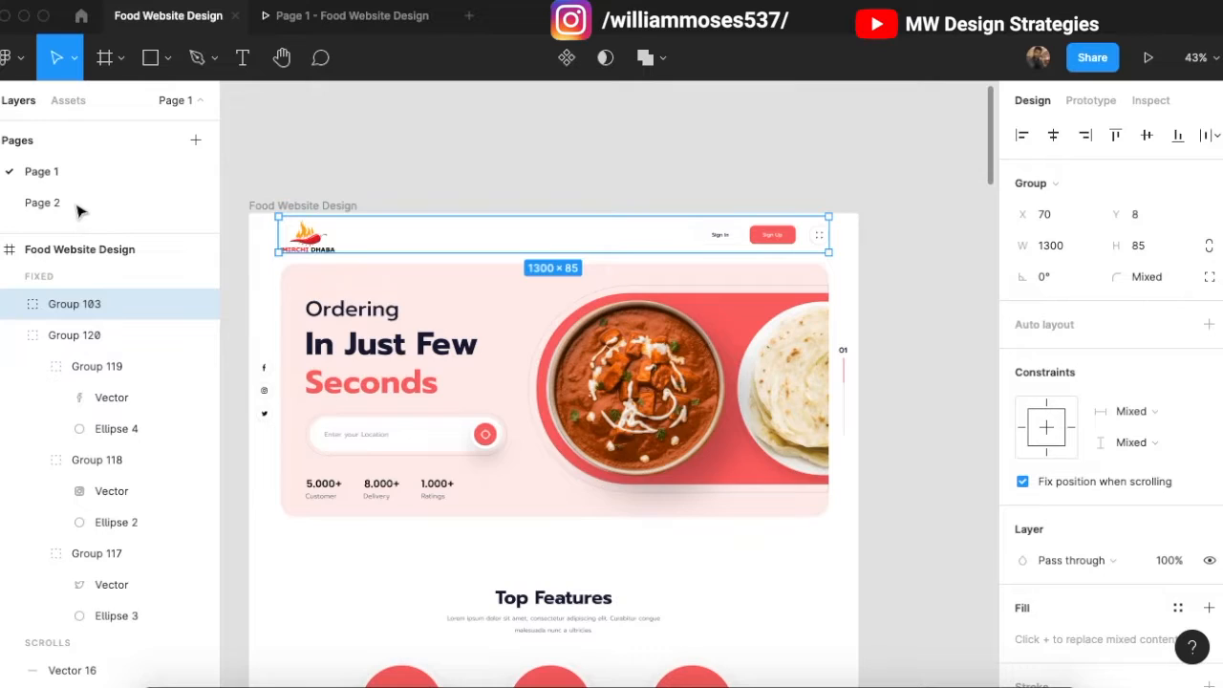
# Step: Go to page 2 of the file and check the fixed logo header group
pyautogui.click(76, 204)
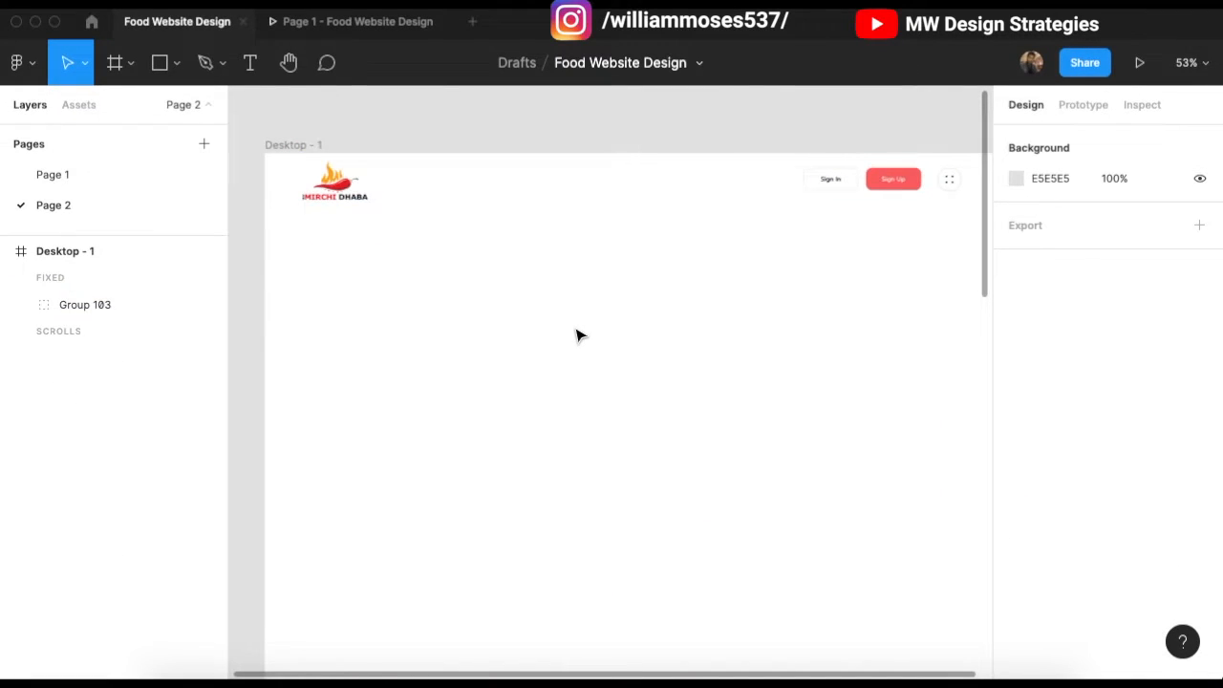
pyautogui.hscroll(2, 577, 335)
pyautogui.click(333, 197)
pyautogui.click(433, 143)
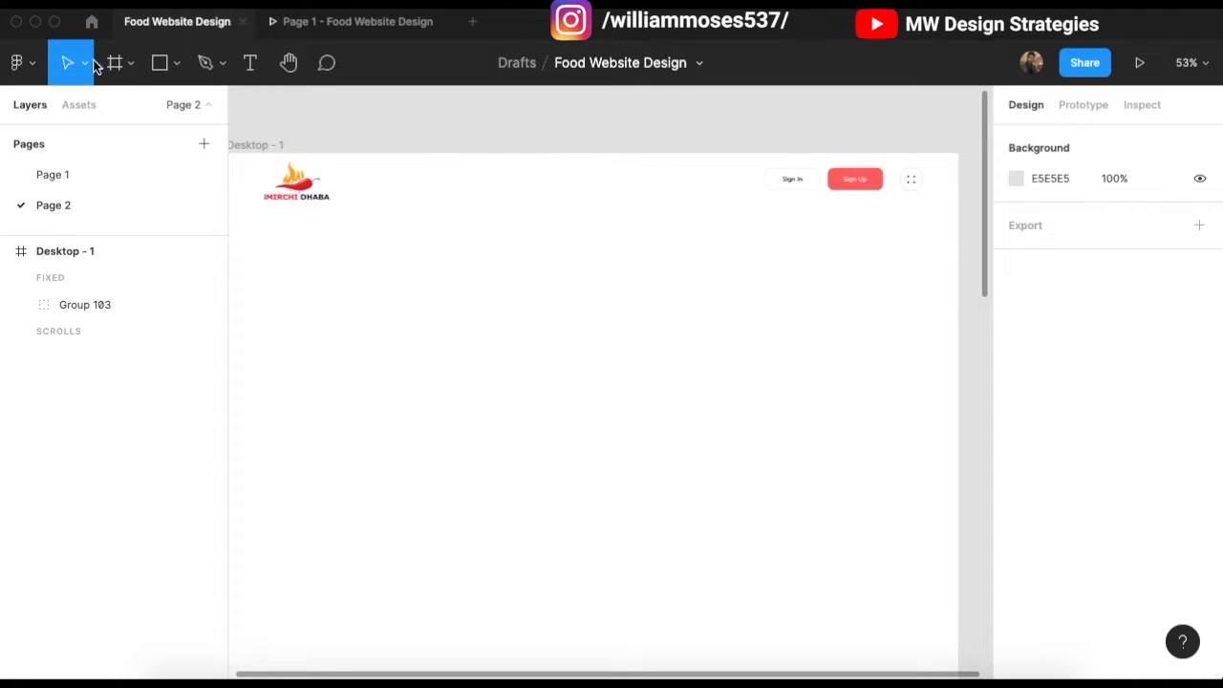
# Step: Select the 1440 × 3057 Desktop - 1 frame with the Move tool (V)
pyautogui.click(177, 63)
pyautogui.click(246, 110)
pyautogui.hscroll(-2, 271, 221)
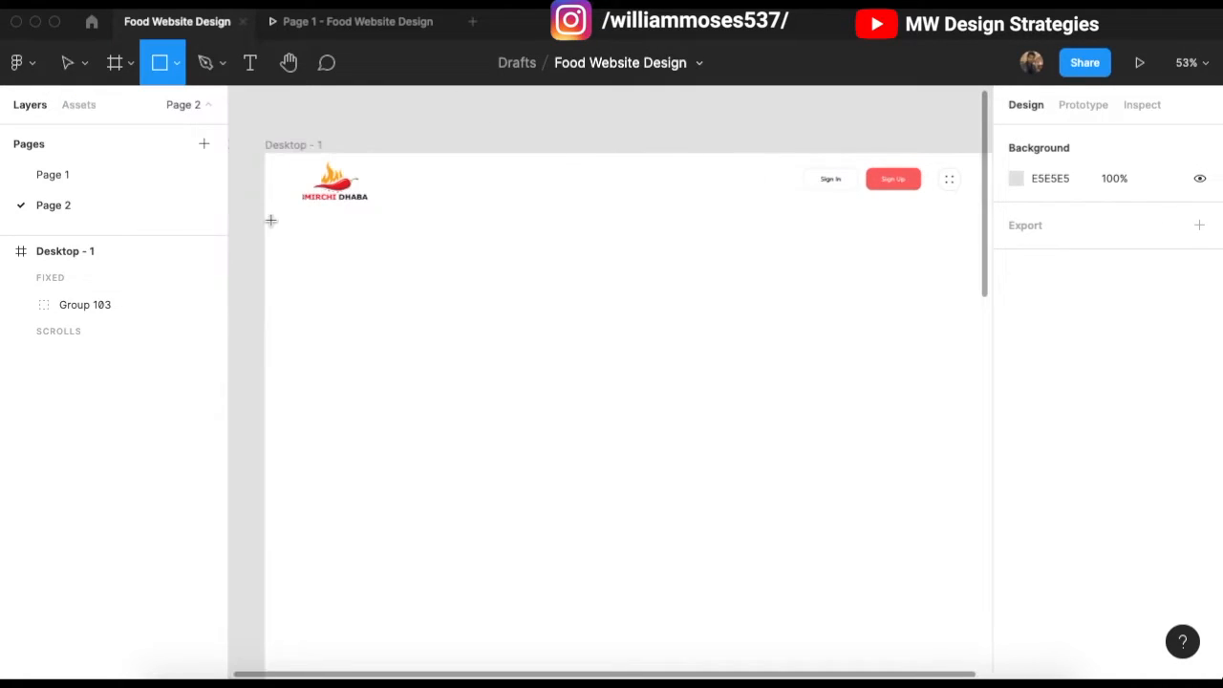
pyautogui.hscroll(2, 297, 216)
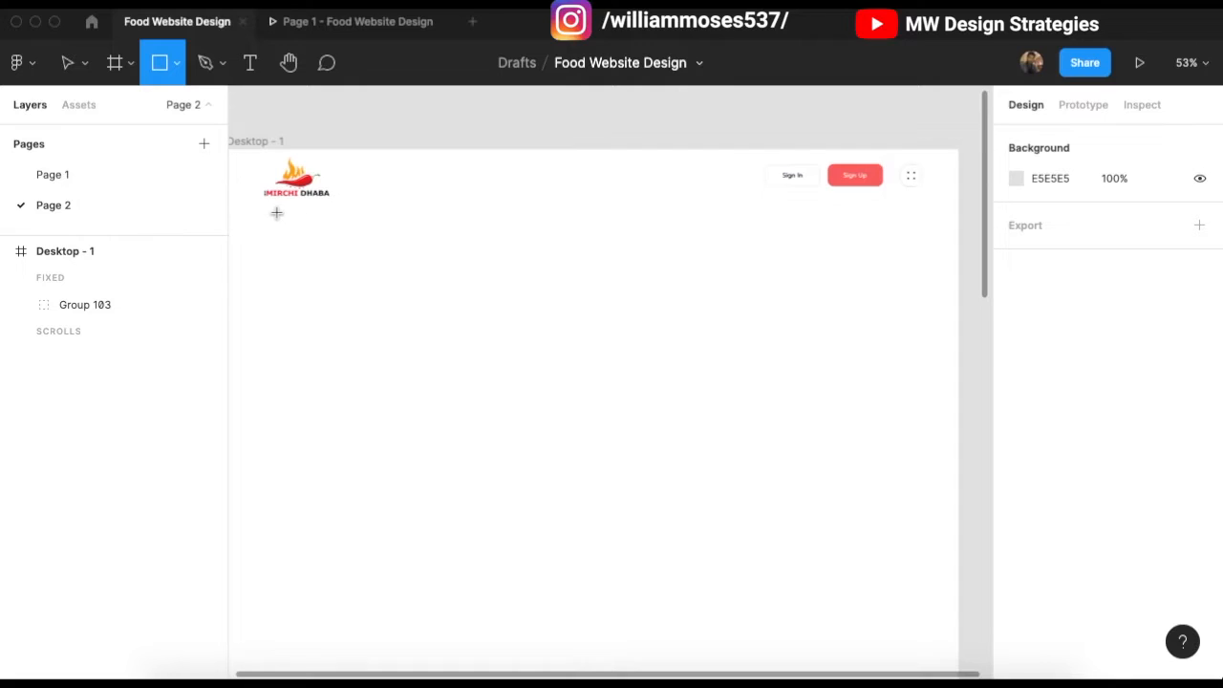
pyautogui.press('v')
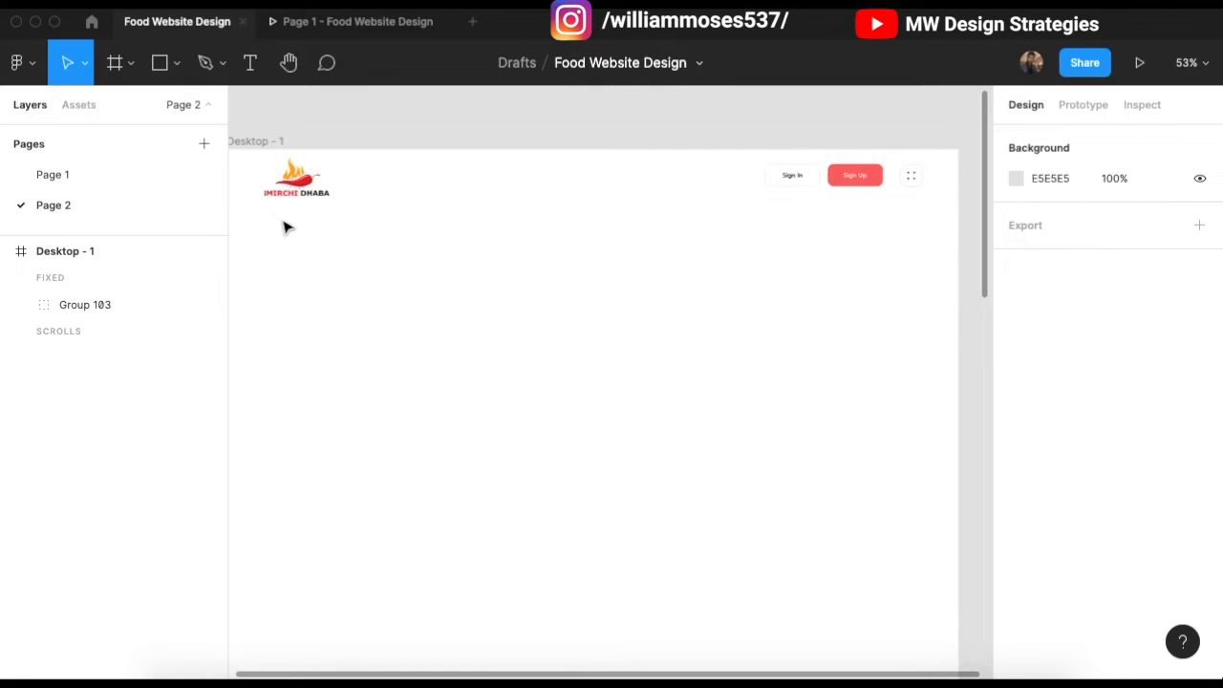
pyautogui.hscroll(2, 287, 205)
pyautogui.hscroll(-4, 296, 191)
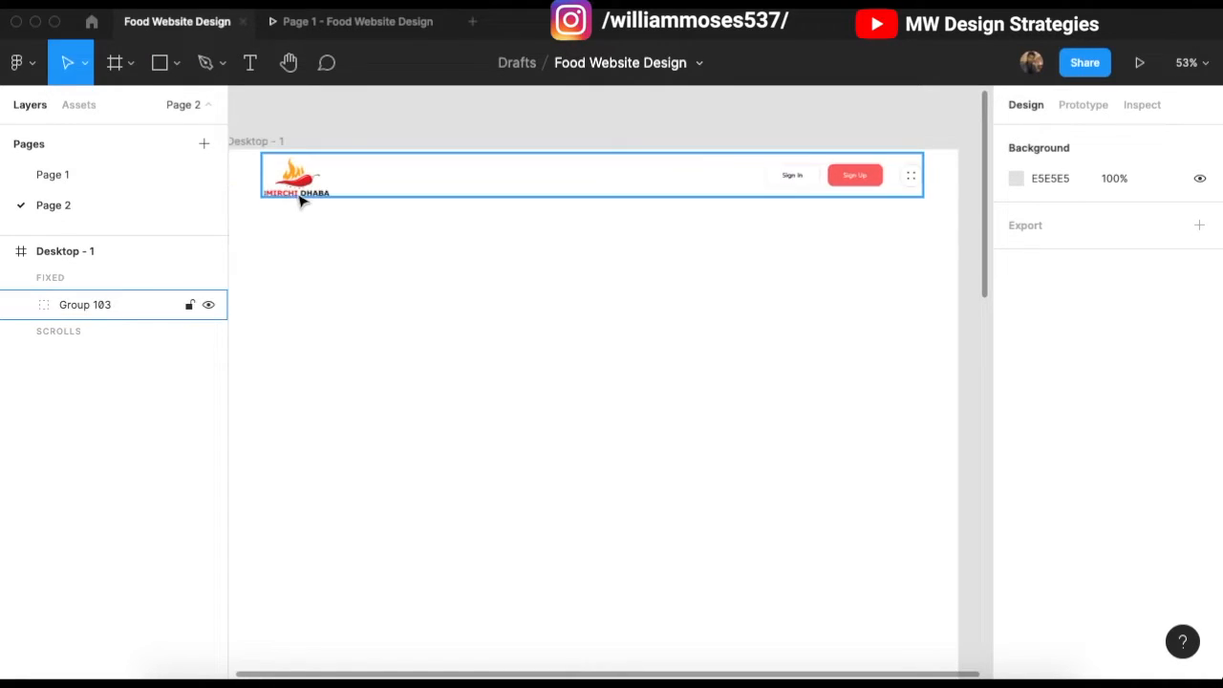
pyautogui.click(329, 153)
pyautogui.hscroll(2, 535, 220)
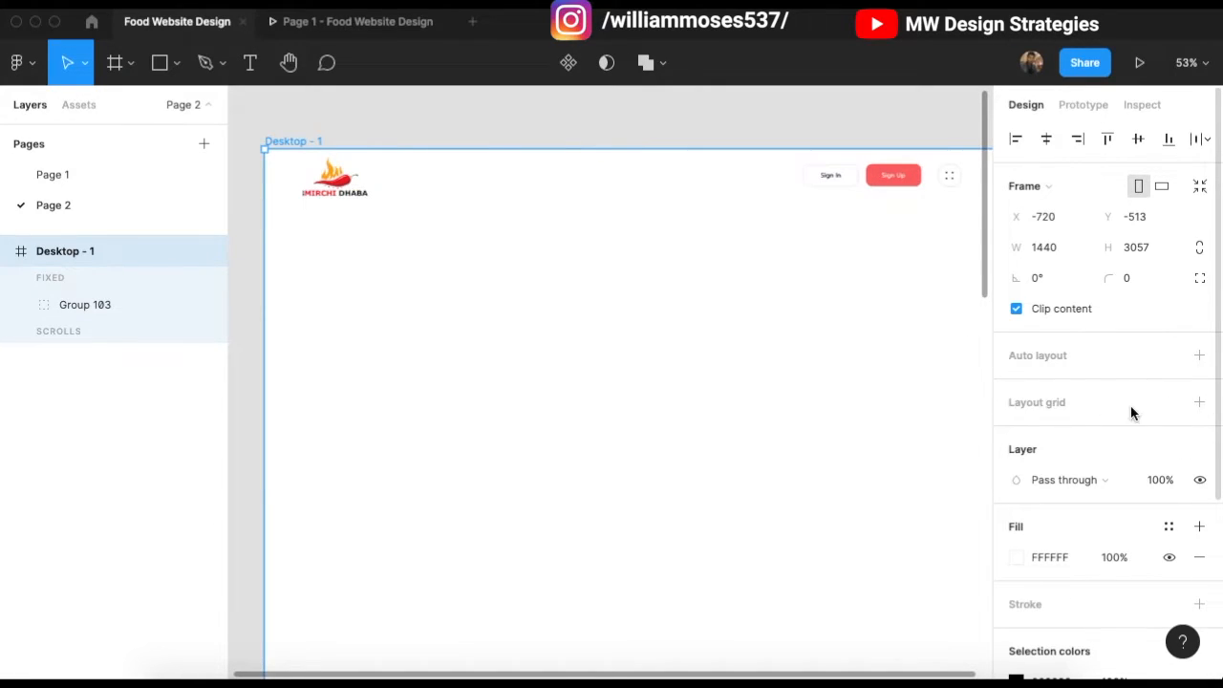
# Step: Add a layout grid to Desktop - 1 and make it a 12-column grid
pyautogui.click(1199, 402)
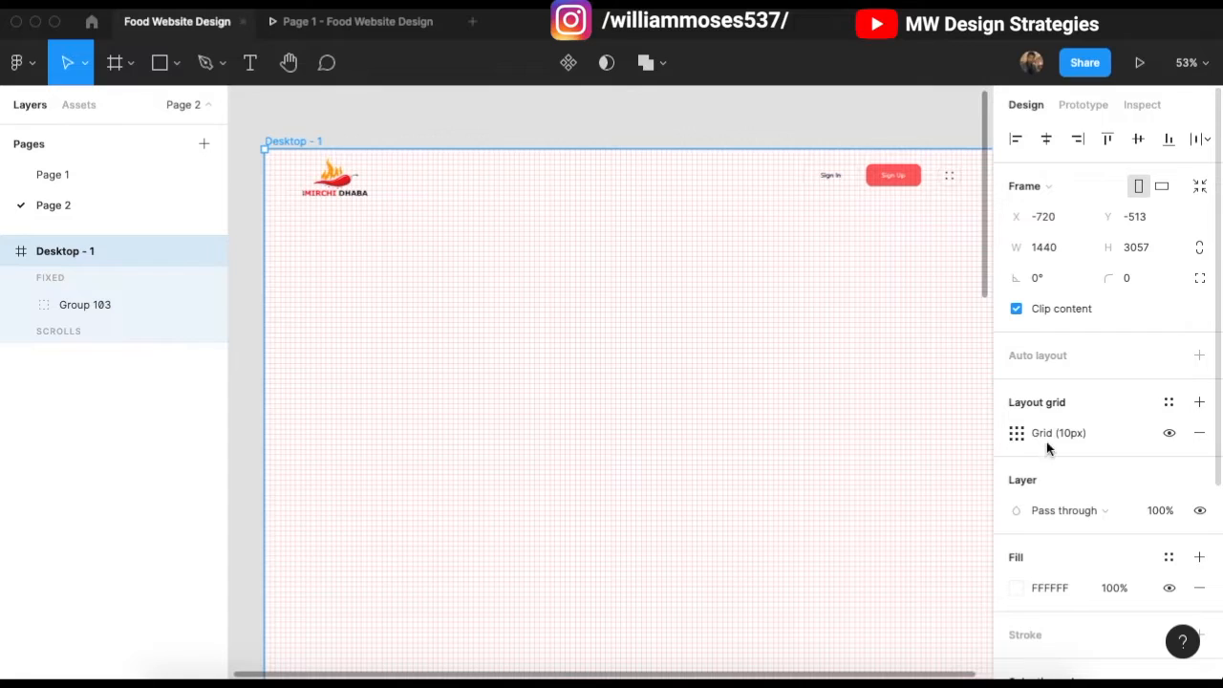
pyautogui.click(1018, 435)
pyautogui.click(841, 439)
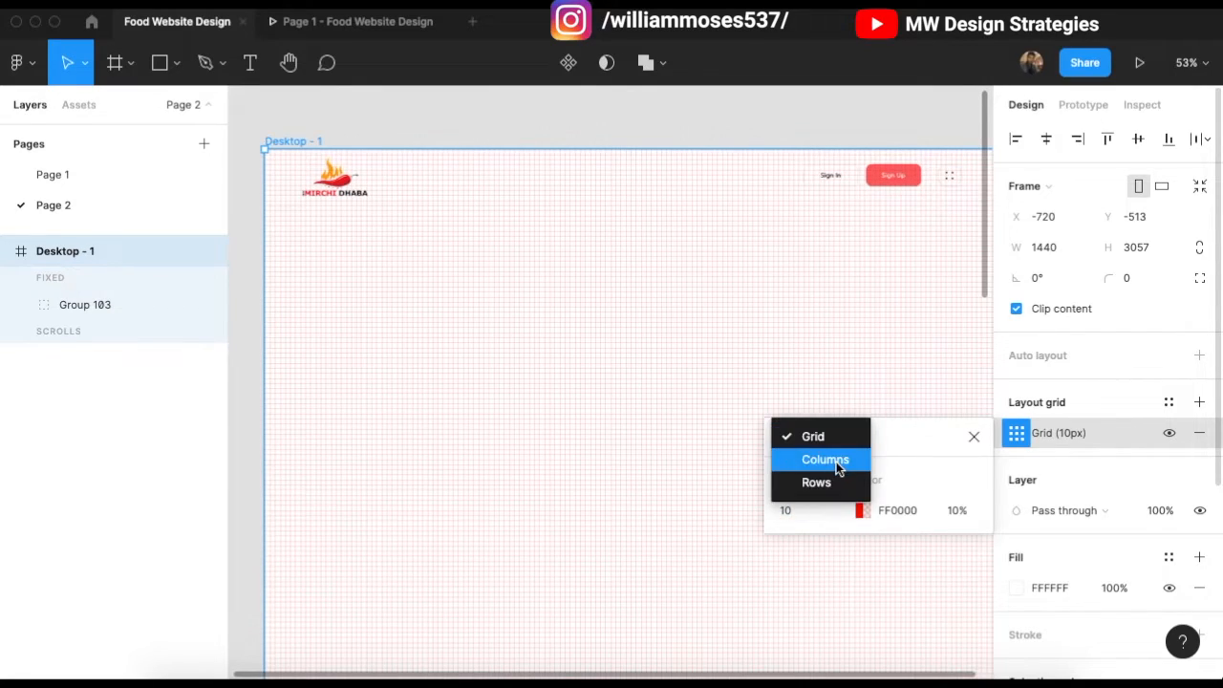
pyautogui.click(837, 463)
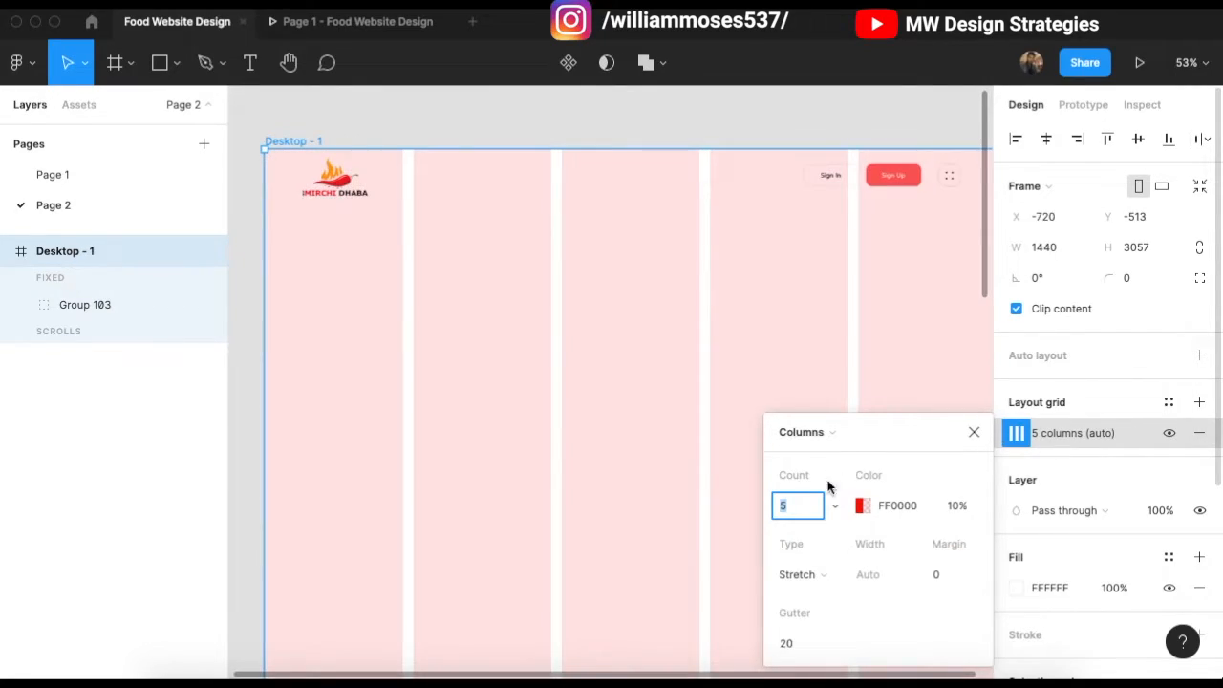
pyautogui.write('15')
pyautogui.press('Return')
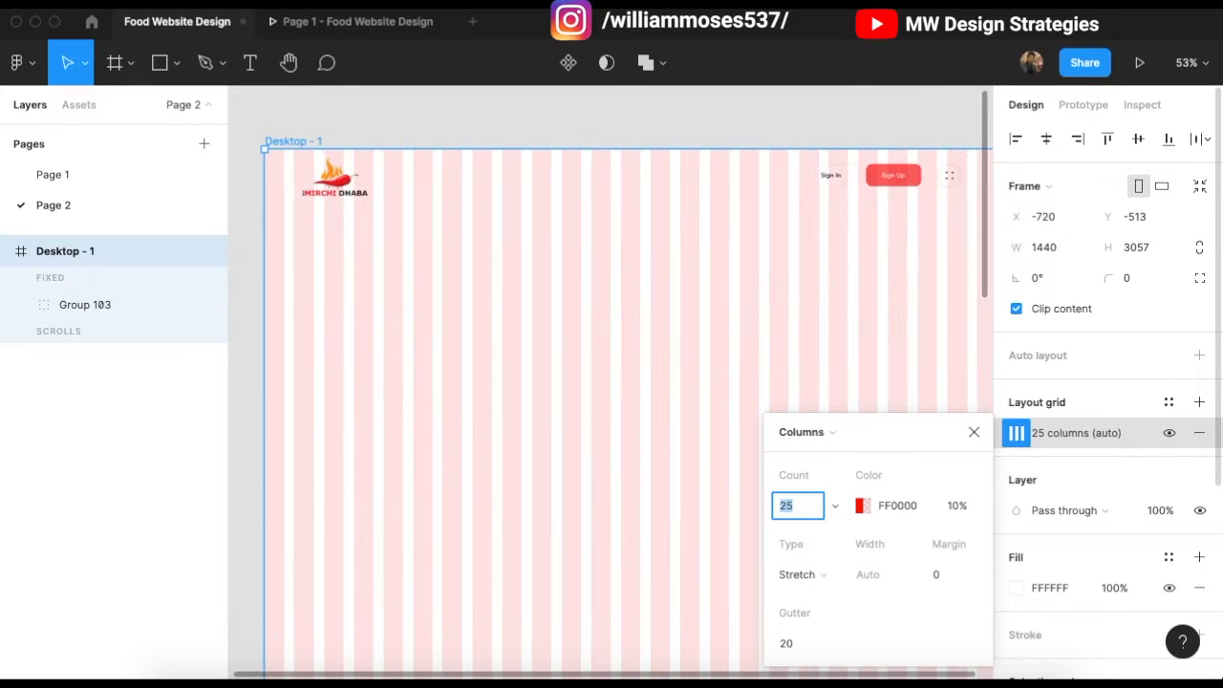
pyautogui.press('Down')
pyautogui.press('Down')
pyautogui.press('Down')
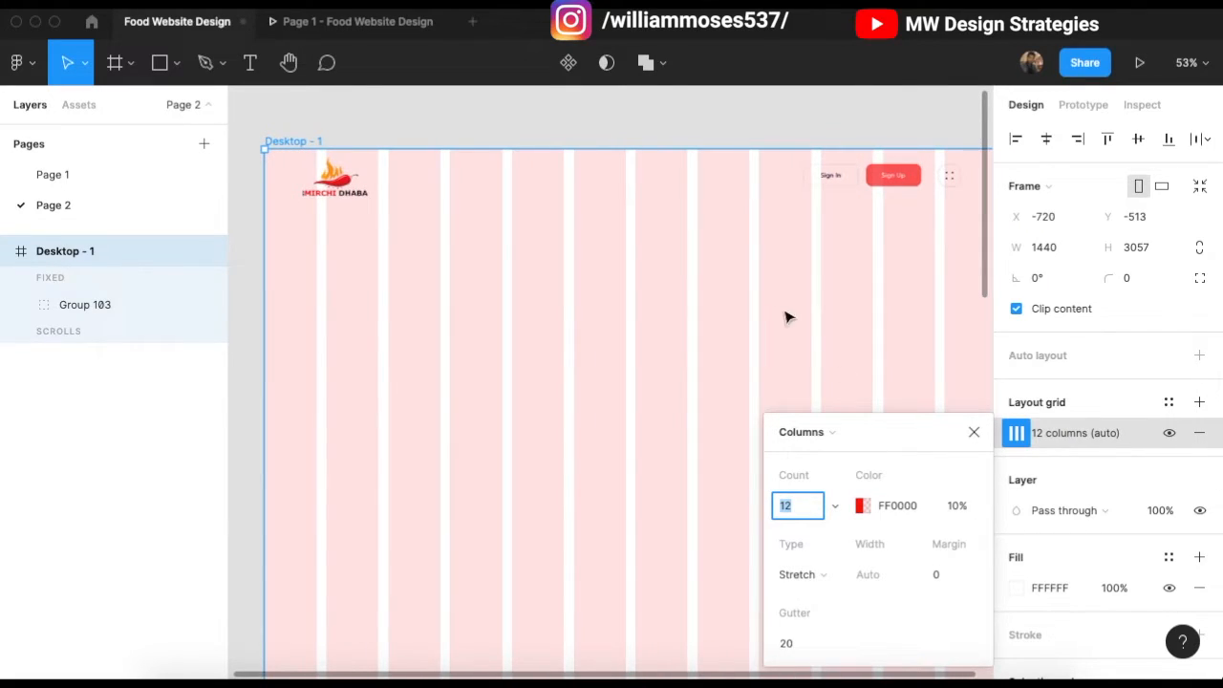
pyautogui.hscroll(1, 735, 360)
pyautogui.hscroll(-1, 681, 325)
pyautogui.hscroll(1, 669, 344)
# Step: Set the column grid's gutter to 20 and its margin to 0
pyautogui.click(794, 643)
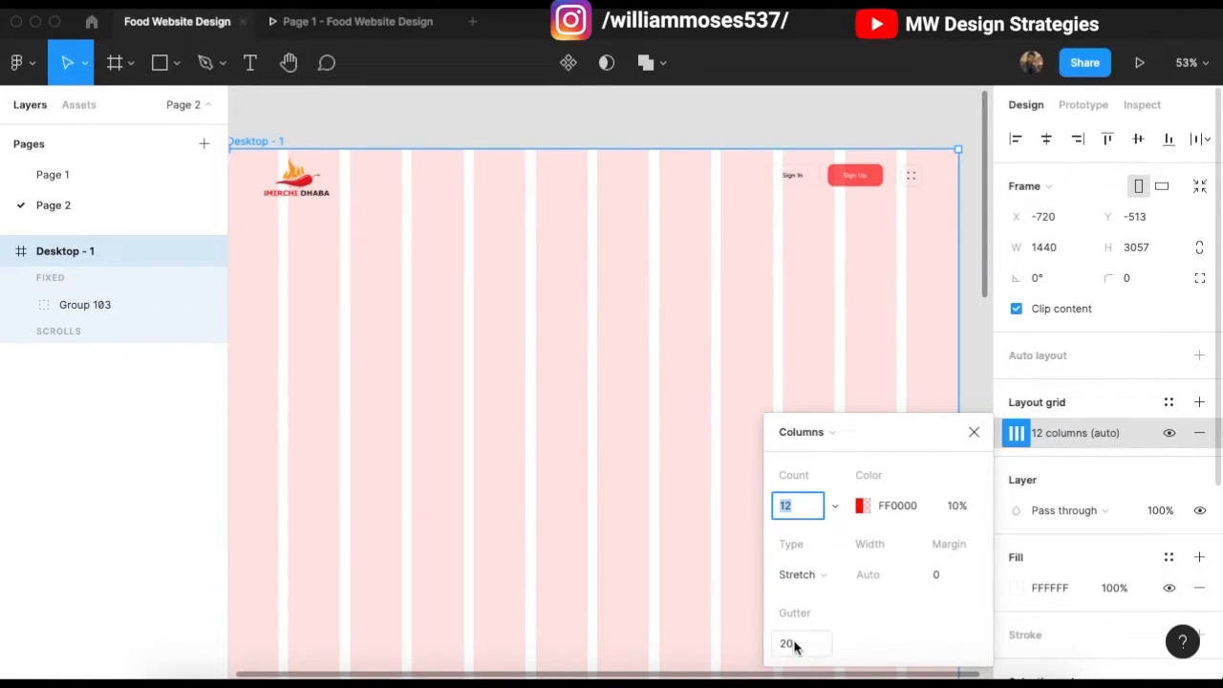
pyautogui.press('Up')
pyautogui.press('Up')
pyautogui.press('Up')
pyautogui.press('Up')
pyautogui.hotkey('shift', 'Up')
pyautogui.hotkey('shift', 'Down')
pyautogui.press('Down')
pyautogui.press('Down')
pyautogui.press('Down')
pyautogui.press('Down')
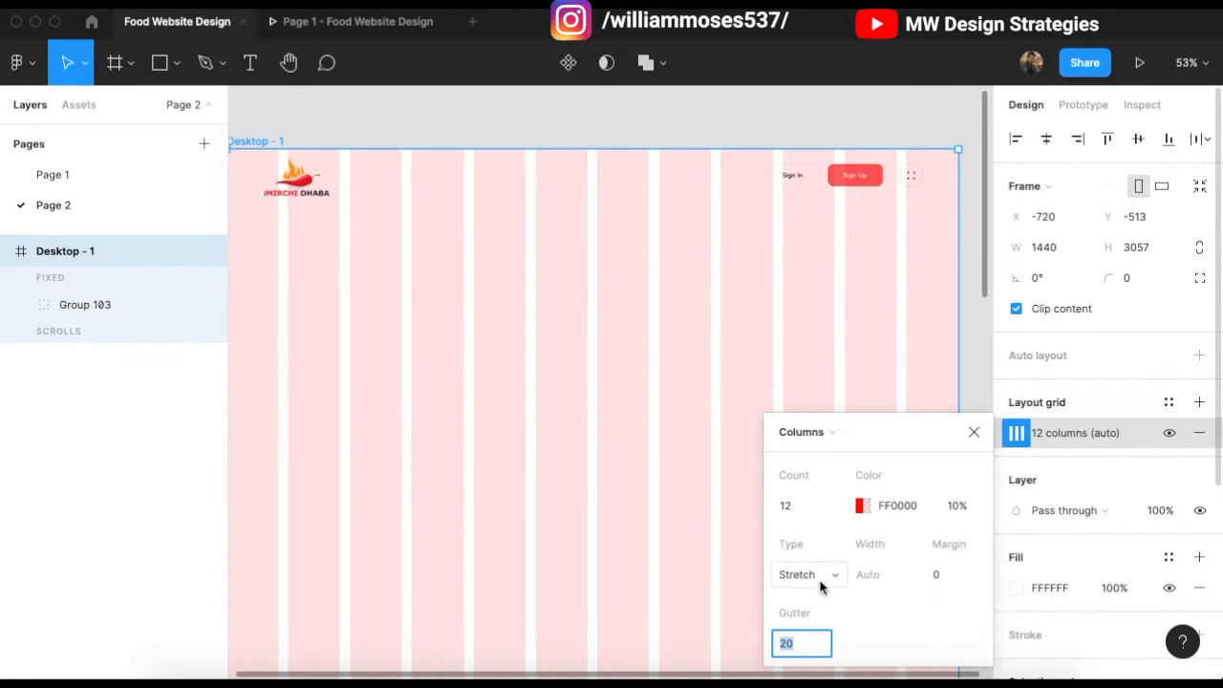
pyautogui.click(942, 575)
pyautogui.hotkey('shift', 'Up')
pyautogui.hotkey('shift', 'Up')
pyautogui.hotkey('shift', 'Down')
pyautogui.hotkey('shift', 'Down')
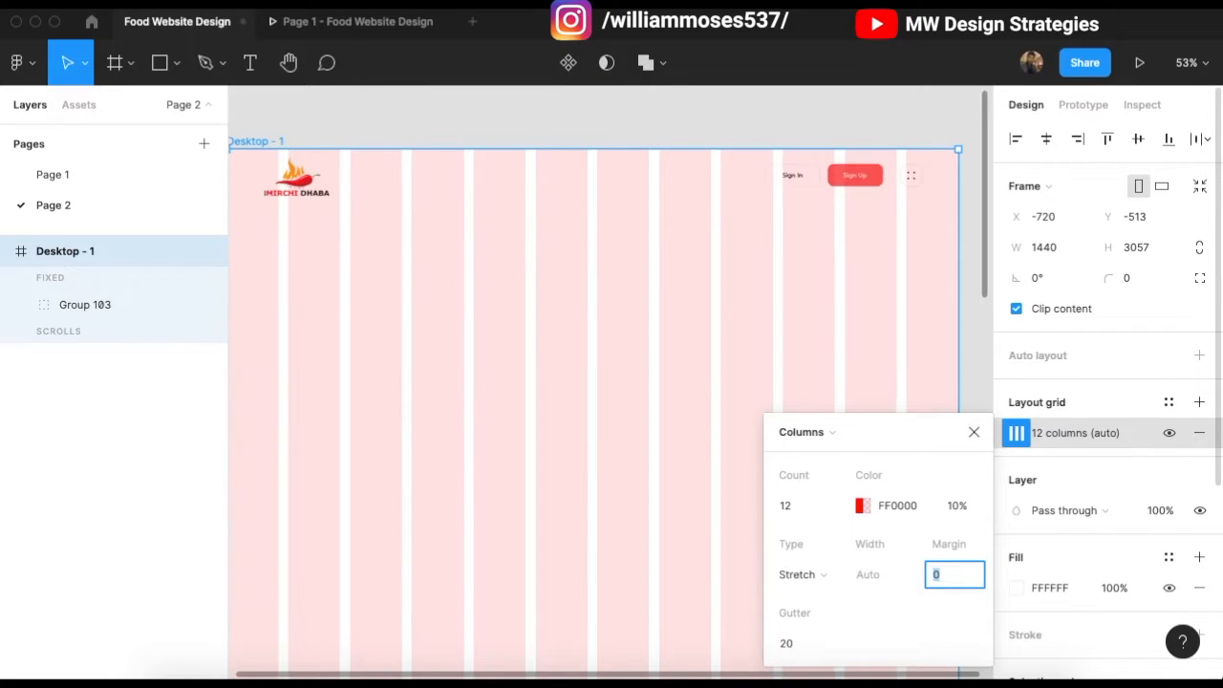
pyautogui.click(973, 432)
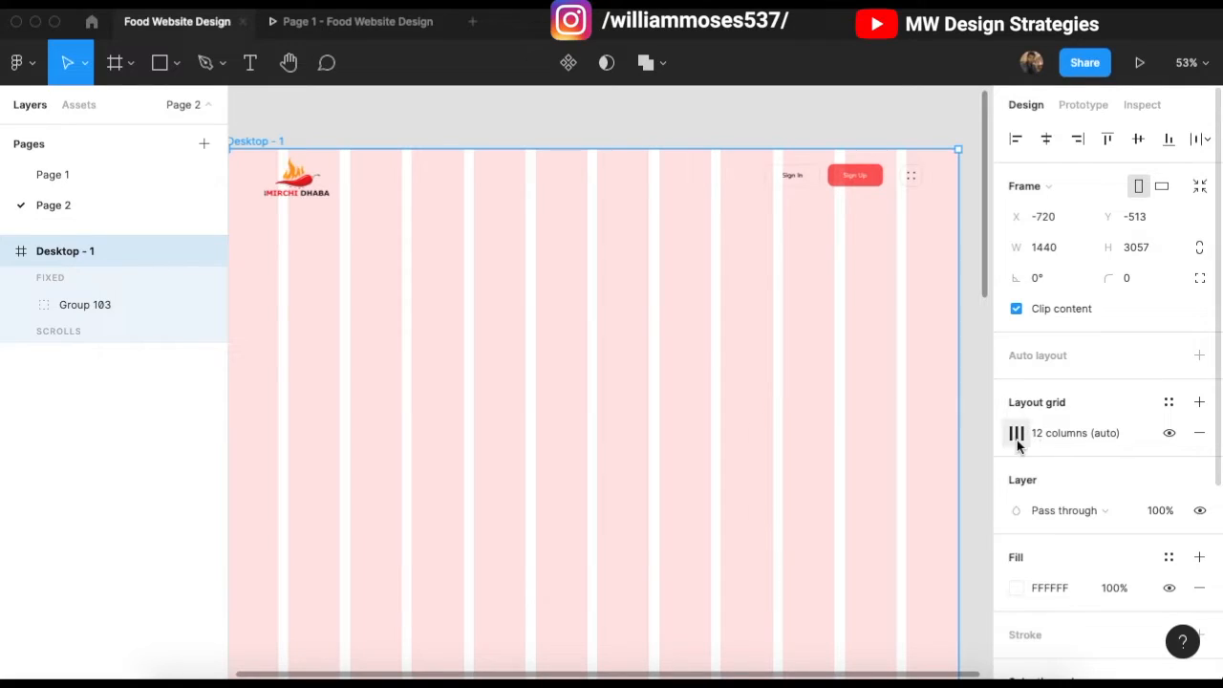
pyautogui.click(1015, 435)
# Step: Nudge the Sign In and Sign Up button shapes, texts and Group 102 slightly left
pyautogui.click(973, 433)
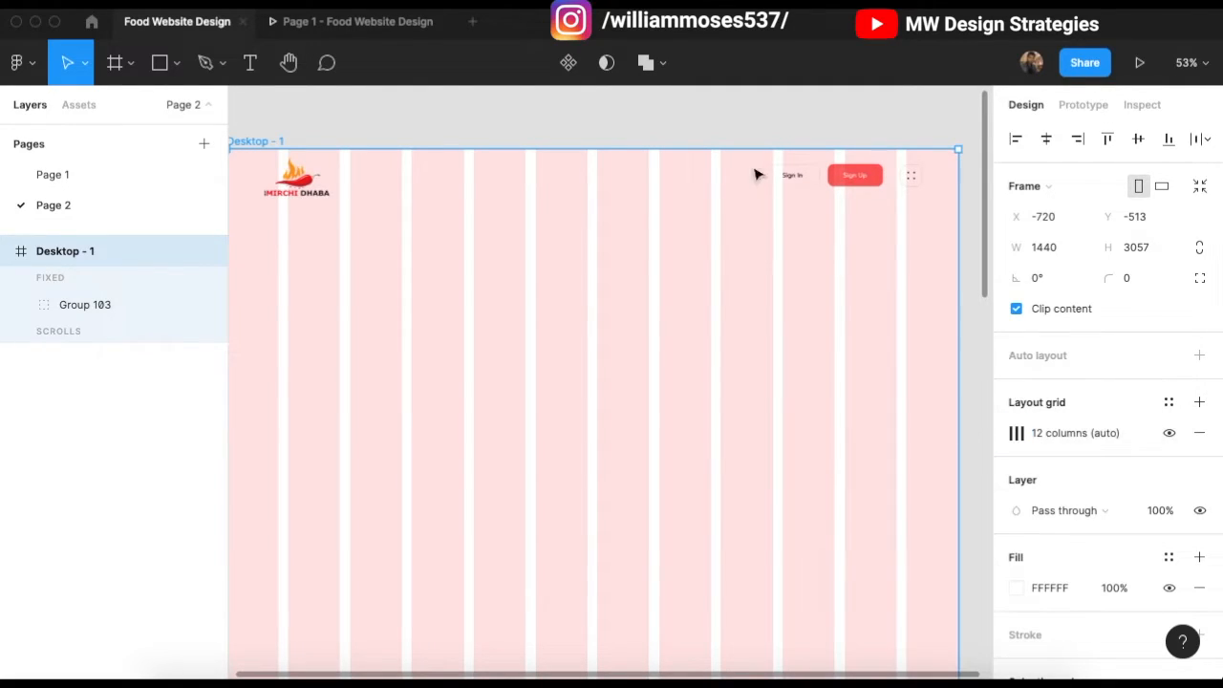
pyautogui.click(832, 134)
pyautogui.click(857, 184)
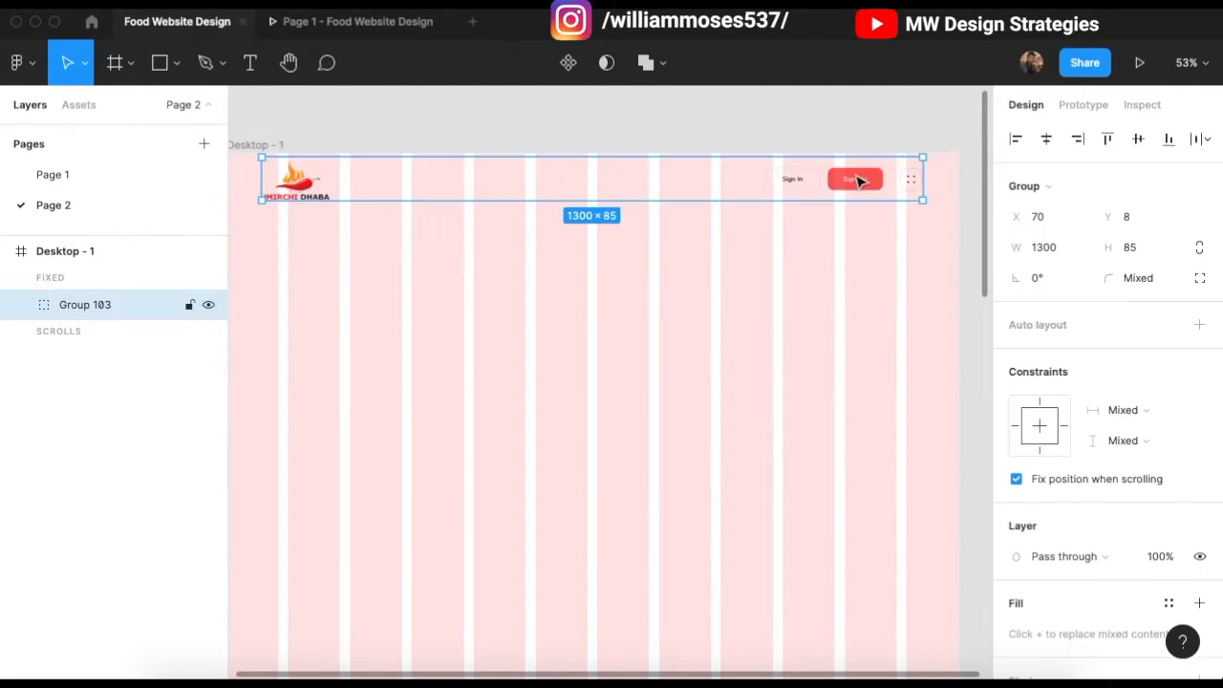
pyautogui.doubleClick(864, 188)
pyautogui.click(881, 146)
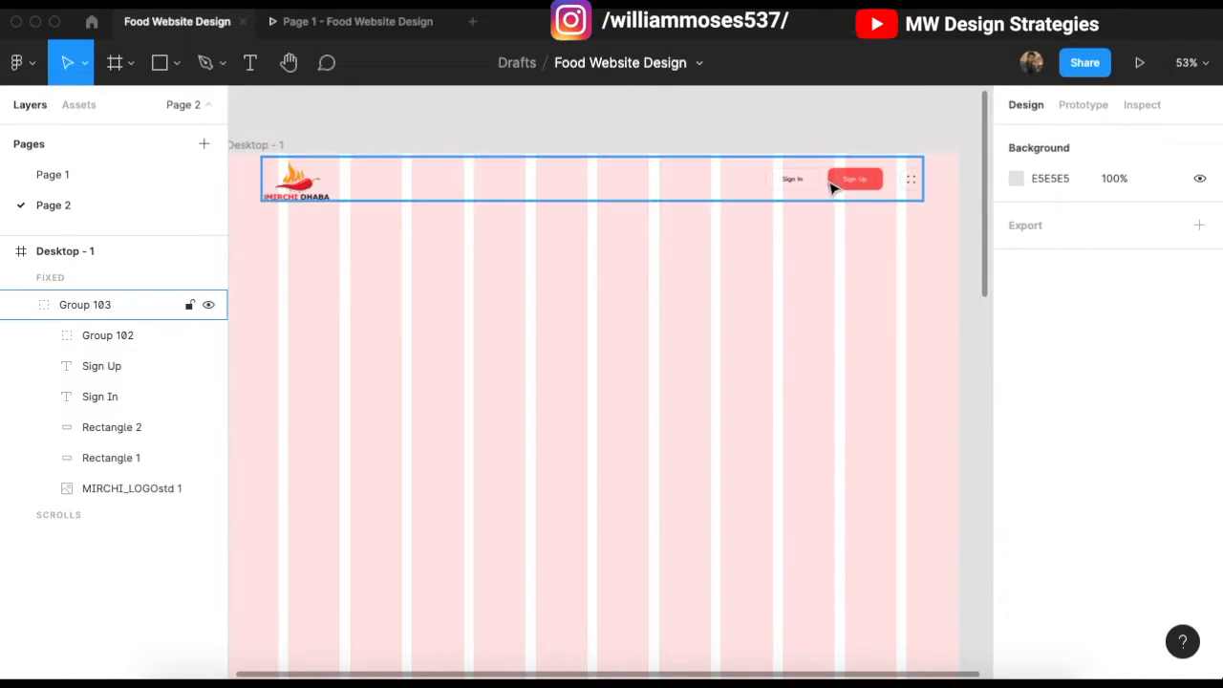
pyautogui.doubleClick(848, 192)
pyautogui.keyDown('shift'); pyautogui.click(810, 197); pyautogui.keyUp('shift')
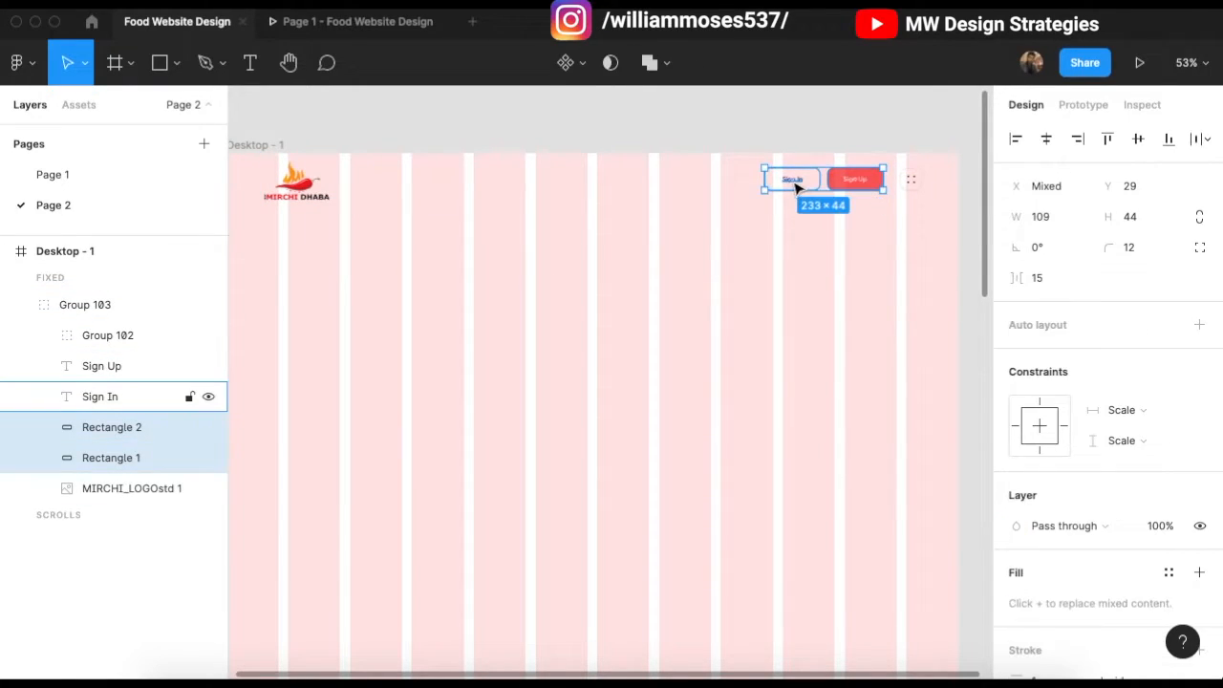
pyautogui.keyDown('shift'); pyautogui.click(793, 187); pyautogui.keyUp('shift')
pyautogui.keyDown('shift'); pyautogui.click(914, 190); pyautogui.keyUp('shift')
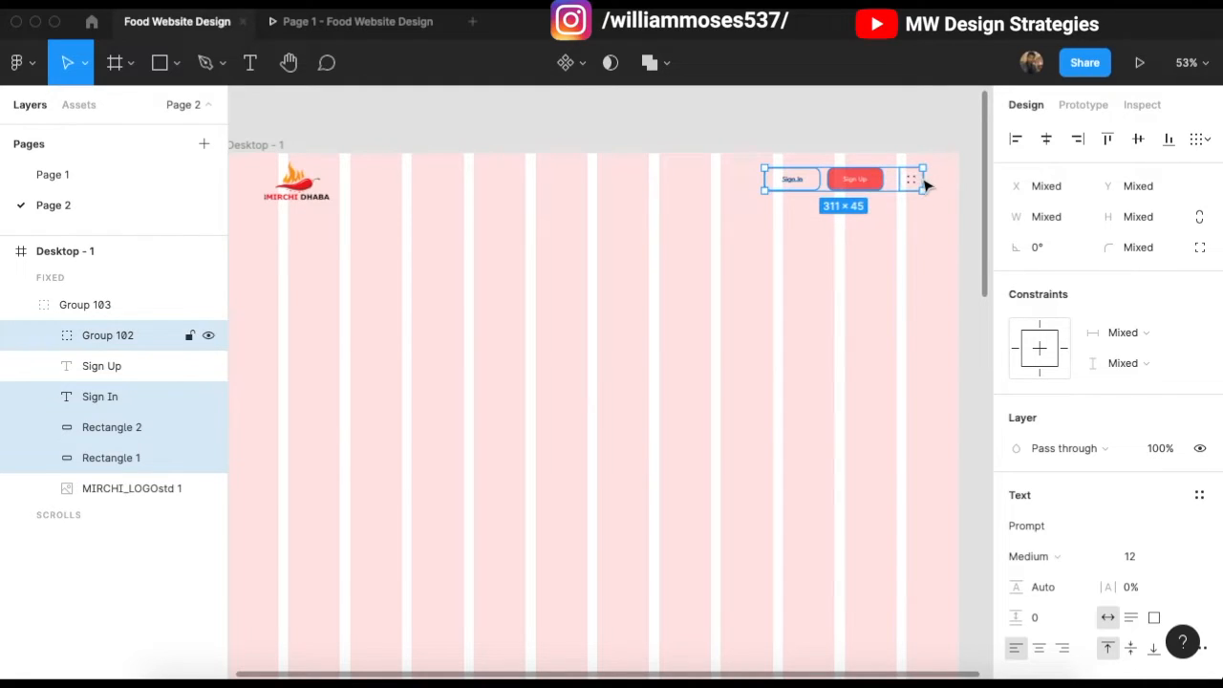
pyautogui.scroll(6, 919, 182)
pyautogui.press('Left')
pyautogui.scroll(-5, 809, 229)
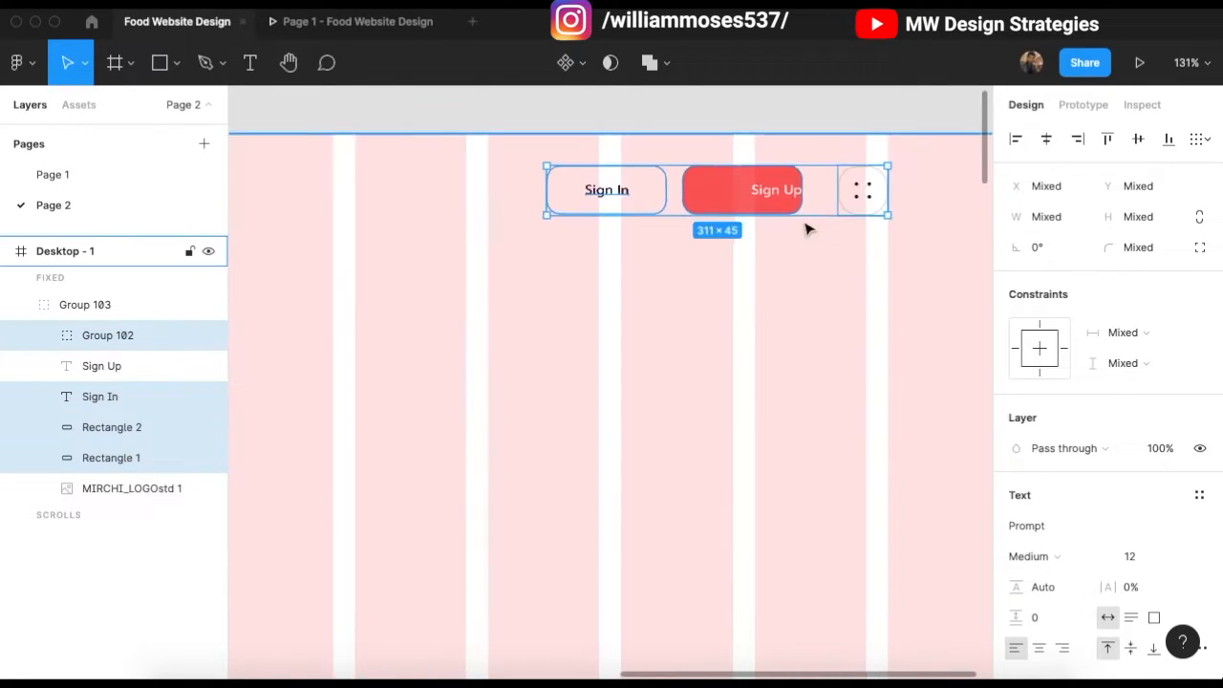
# Step: Move the MIRCHI_LOGO image inside the header to X 98, aligned with the column grid
pyautogui.hscroll(-3, 799, 219)
pyautogui.hscroll(-5, 583, 167)
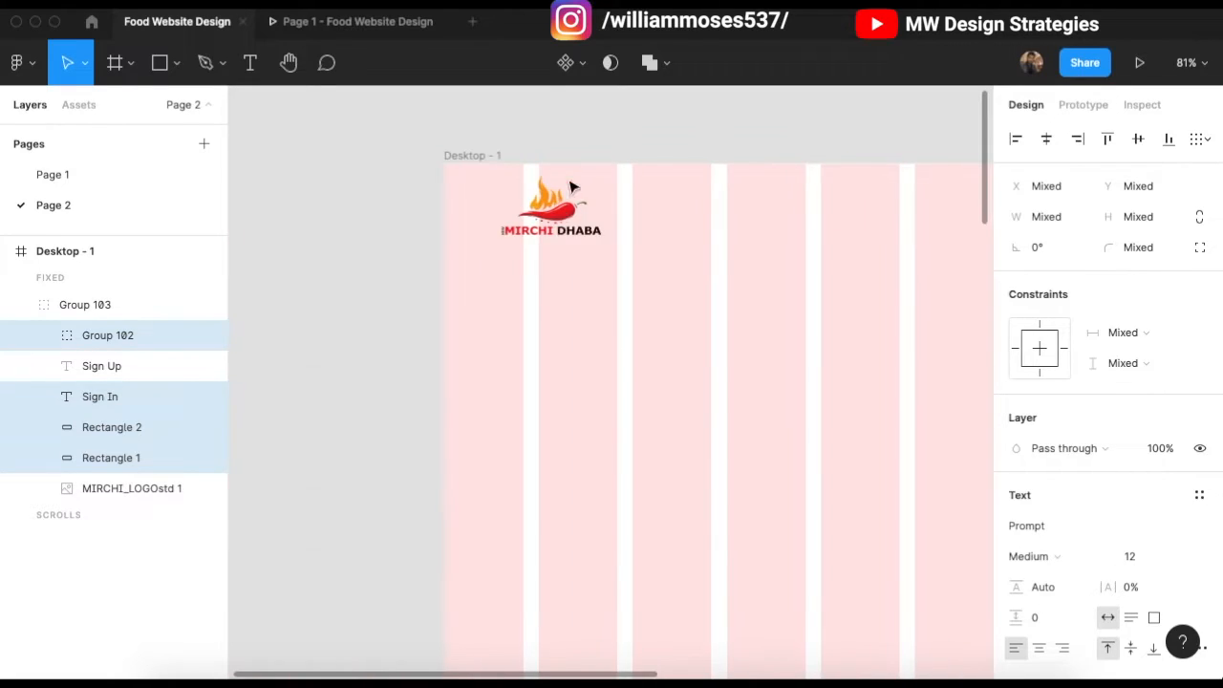
pyautogui.click(658, 303)
pyautogui.click(558, 202)
pyautogui.doubleClick(566, 211)
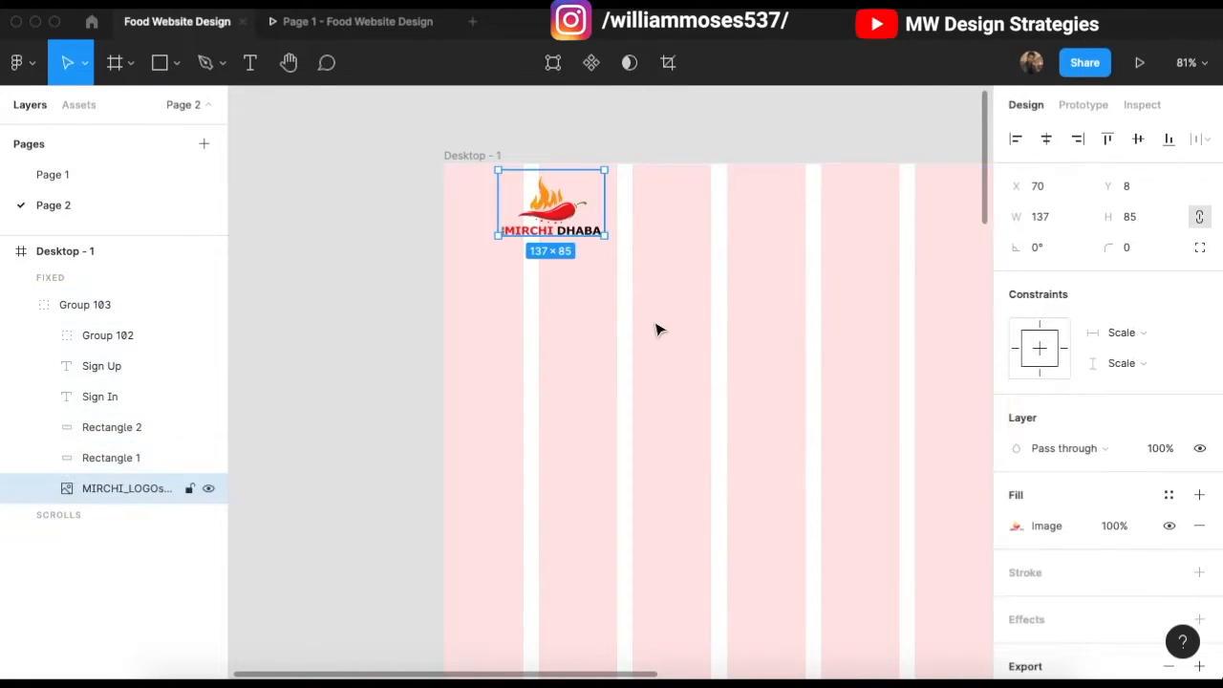
pyautogui.hotkey('shift', 'Right')
pyautogui.hotkey('shift', 'Right')
pyautogui.hotkey('shift', 'Right')
pyautogui.hotkey('shift', 'Right')
pyautogui.hotkey('shift', 'Left')
pyautogui.press('Left')
pyautogui.press('Left')
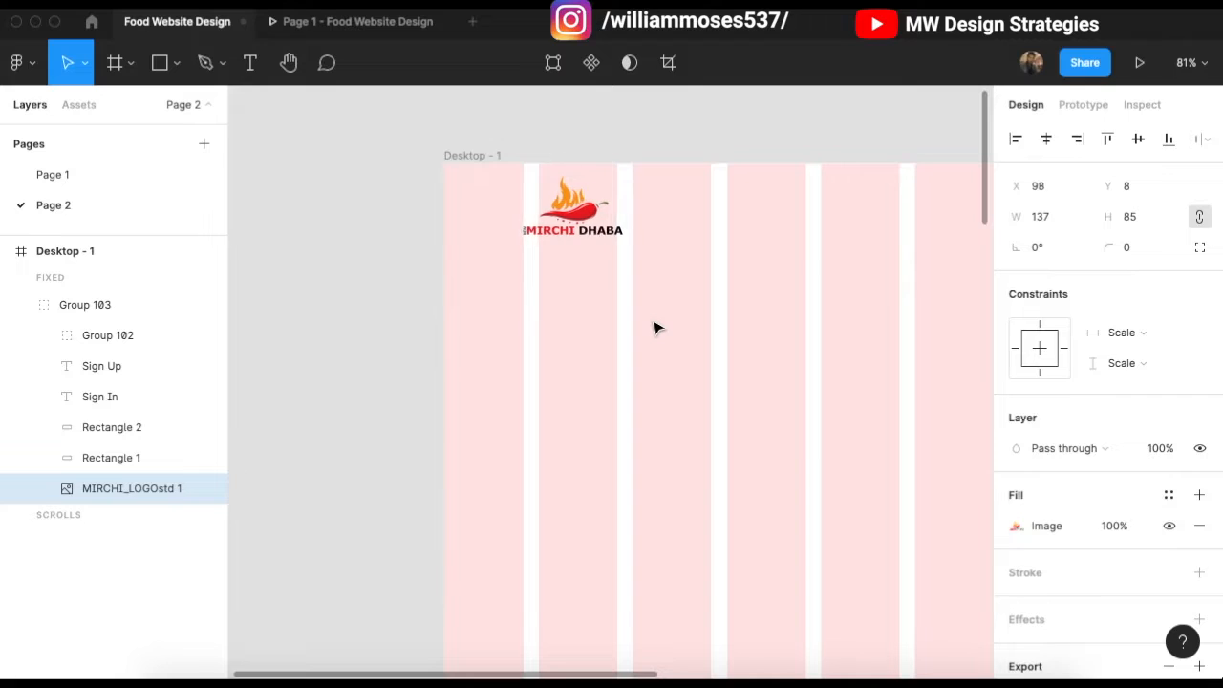
pyautogui.press('XF86AudioRaiseVolume')
pyautogui.click(382, 191)
pyautogui.scroll(-3, 387, 201)
pyautogui.scroll(5, 486, 265)
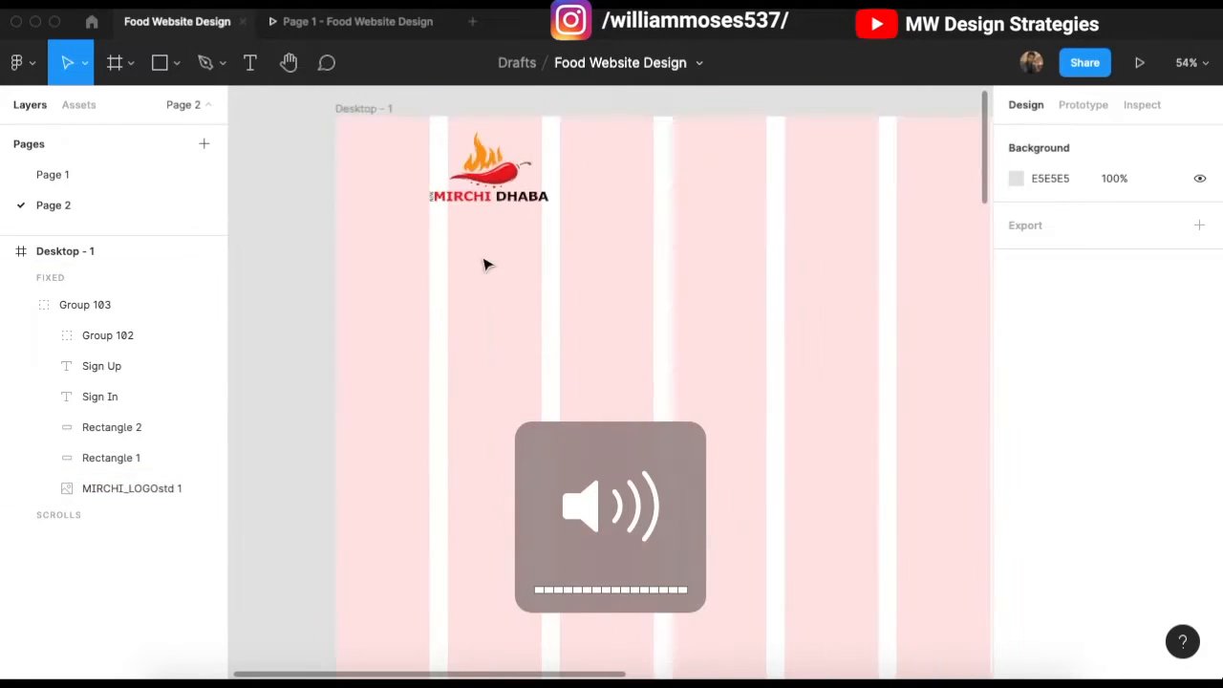
pyautogui.scroll(-4, 488, 270)
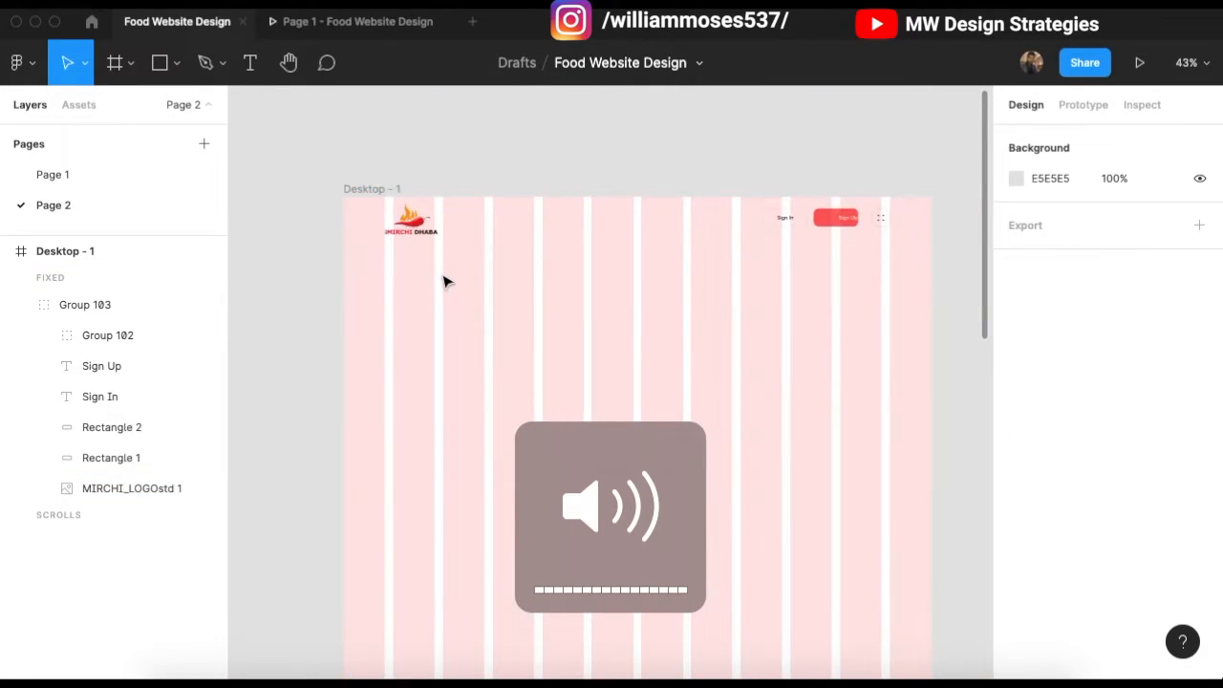
# Step: Draw Rectangle 288, a grey 1237 × 546 hero block with 30 corner radius, under the header
pyautogui.press('r')
pyautogui.click(177, 62)
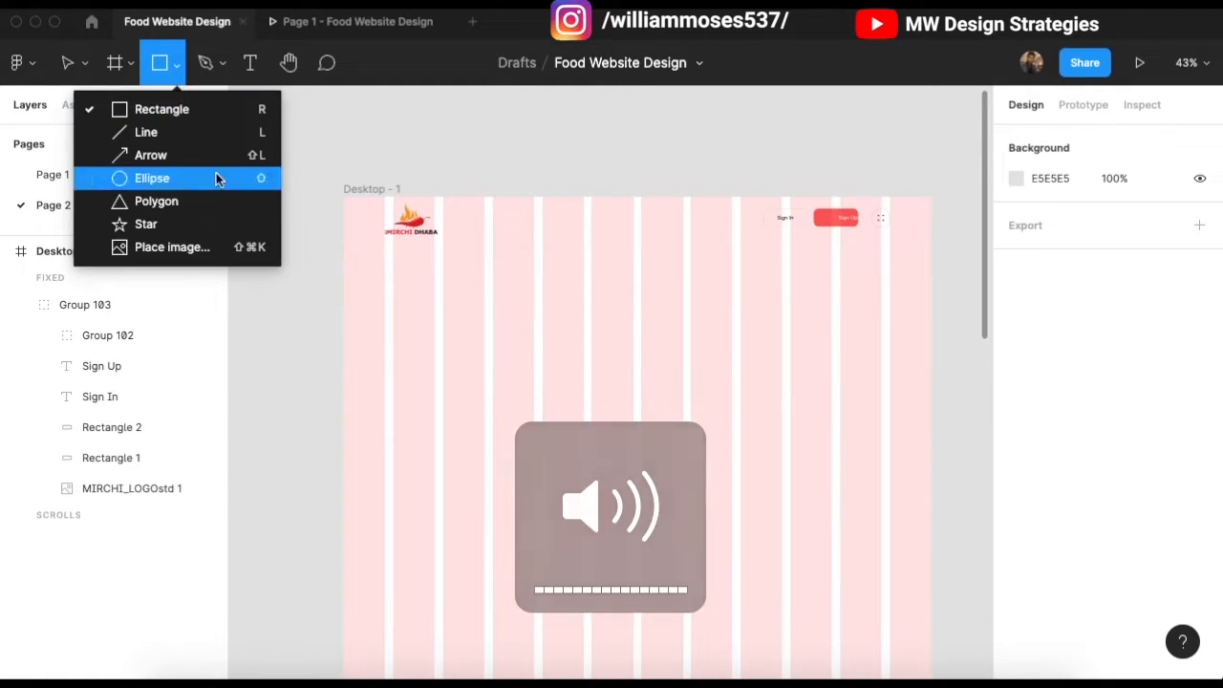
pyautogui.click(185, 109)
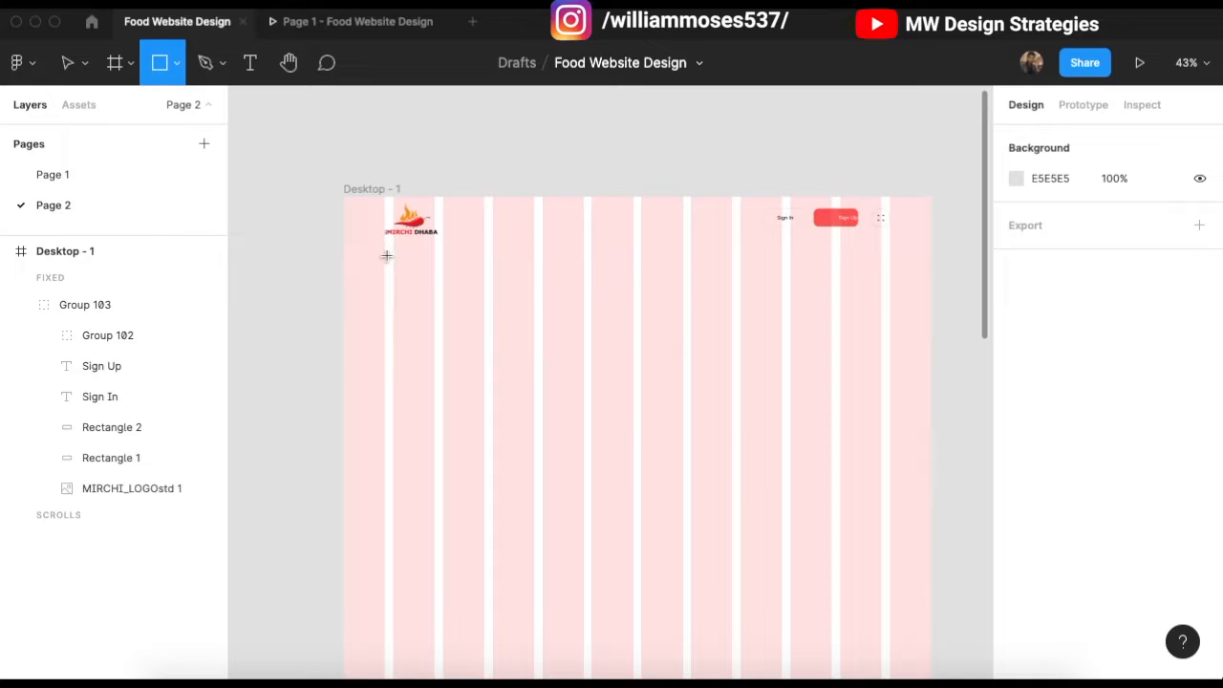
pyautogui.moveTo(385, 252)
pyautogui.mouseDown()
pyautogui.moveTo(600, 375)
pyautogui.moveTo(711, 420)
pyautogui.moveTo(797, 415)
pyautogui.moveTo(906, 481)
pyautogui.moveTo(887, 477)
pyautogui.moveTo(890, 494)
pyautogui.moveTo(890, 468)
pyautogui.mouseUp()
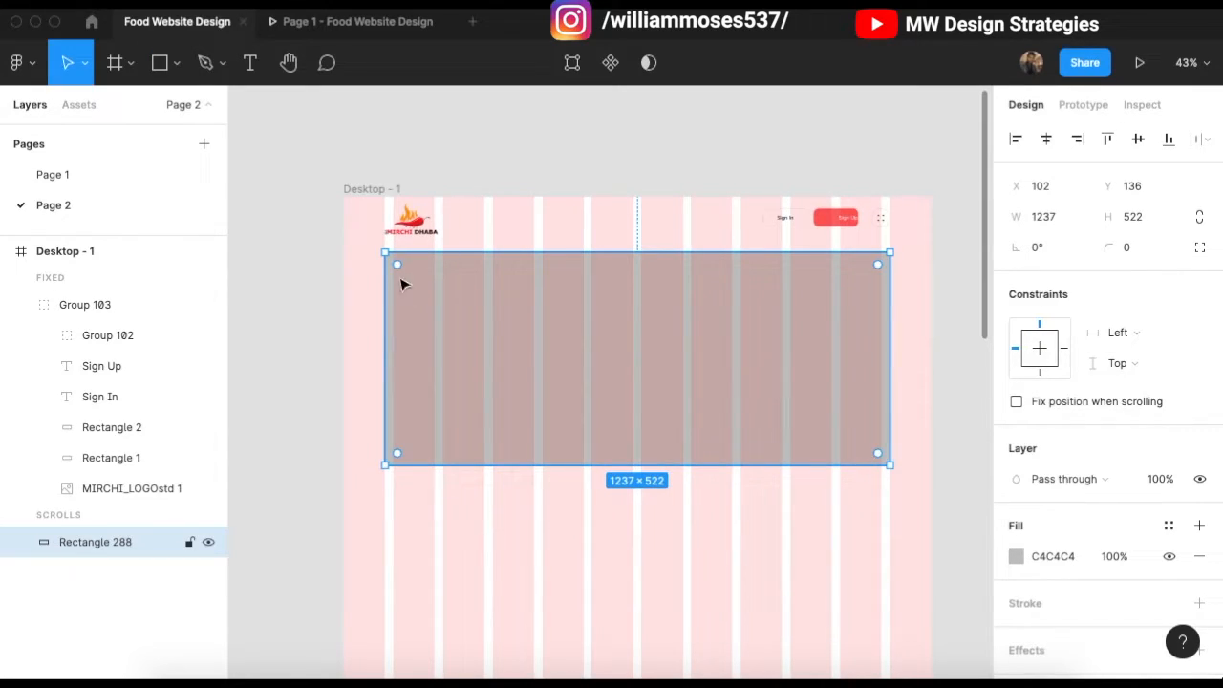
pyautogui.moveTo(458, 472); pyautogui.dragTo(460, 476)
pyautogui.moveTo(402, 271)
pyautogui.mouseDown()
pyautogui.moveTo(392, 259)
pyautogui.moveTo(399, 269)
pyautogui.mouseUp()
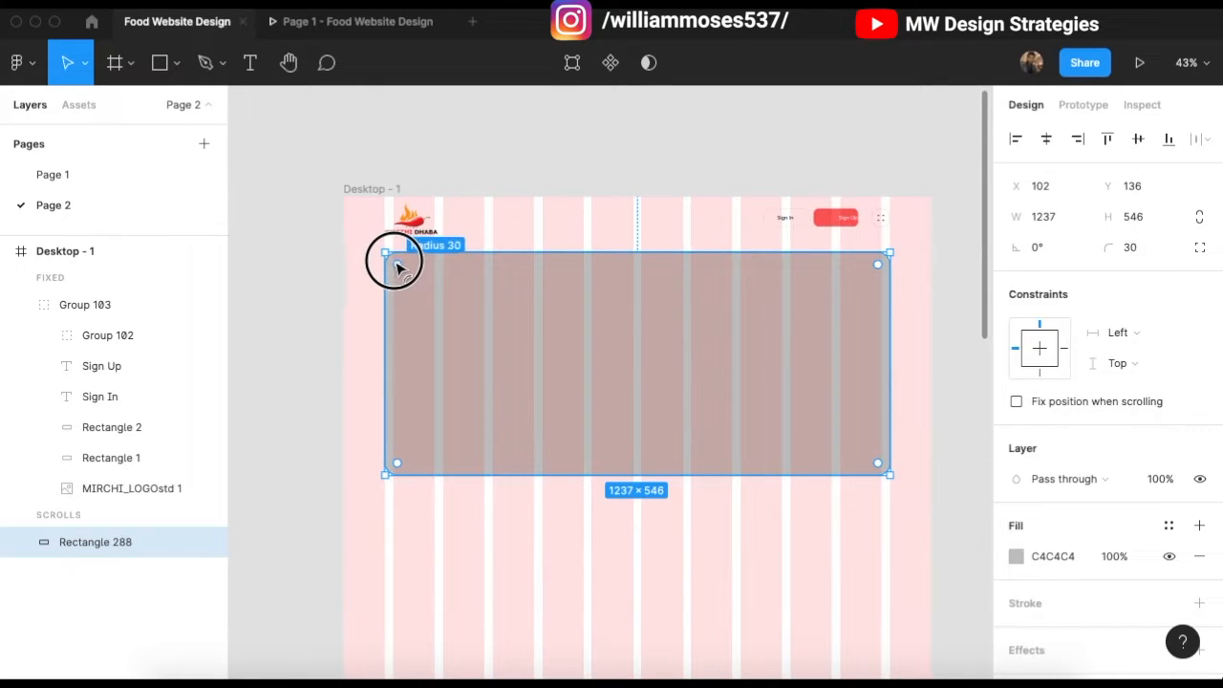
pyautogui.click(1015, 557)
pyautogui.click(976, 183)
# Step: Hide the layout grid and stretch the hero box to 1237 × 583
pyautogui.click(379, 189)
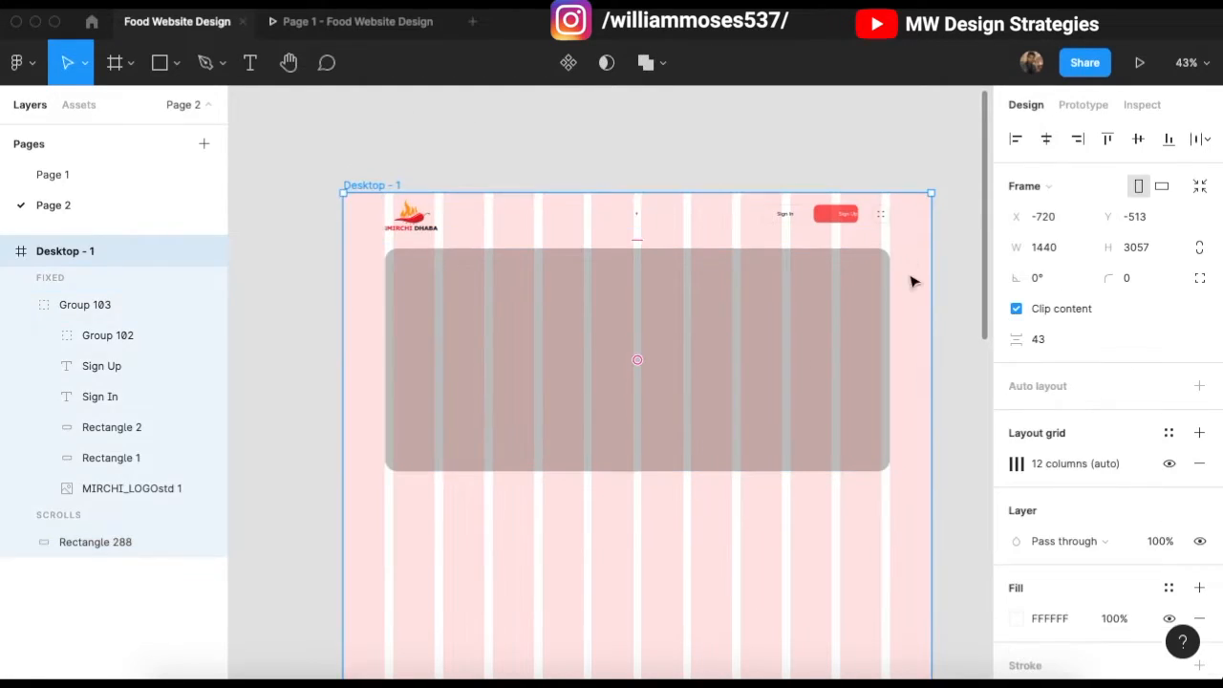
pyautogui.click(1168, 465)
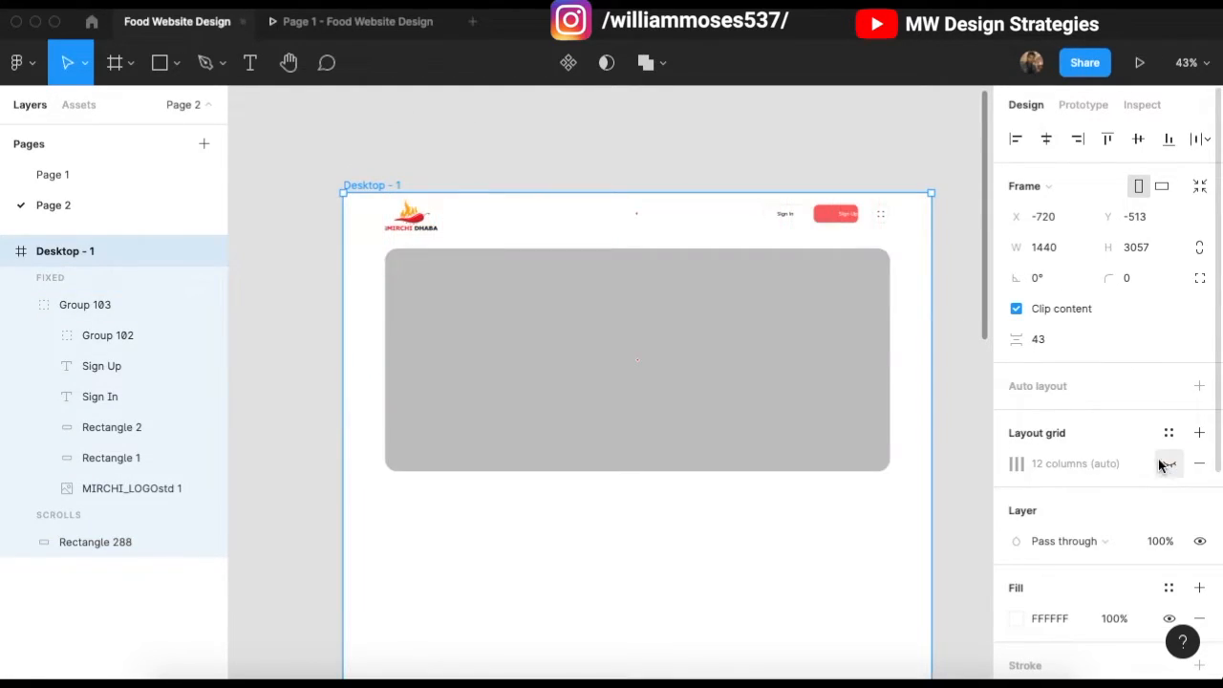
pyautogui.click(754, 163)
pyautogui.click(675, 473)
pyautogui.moveTo(676, 473); pyautogui.dragTo(677, 488)
pyautogui.moveTo(670, 399); pyautogui.dragTo(667, 393)
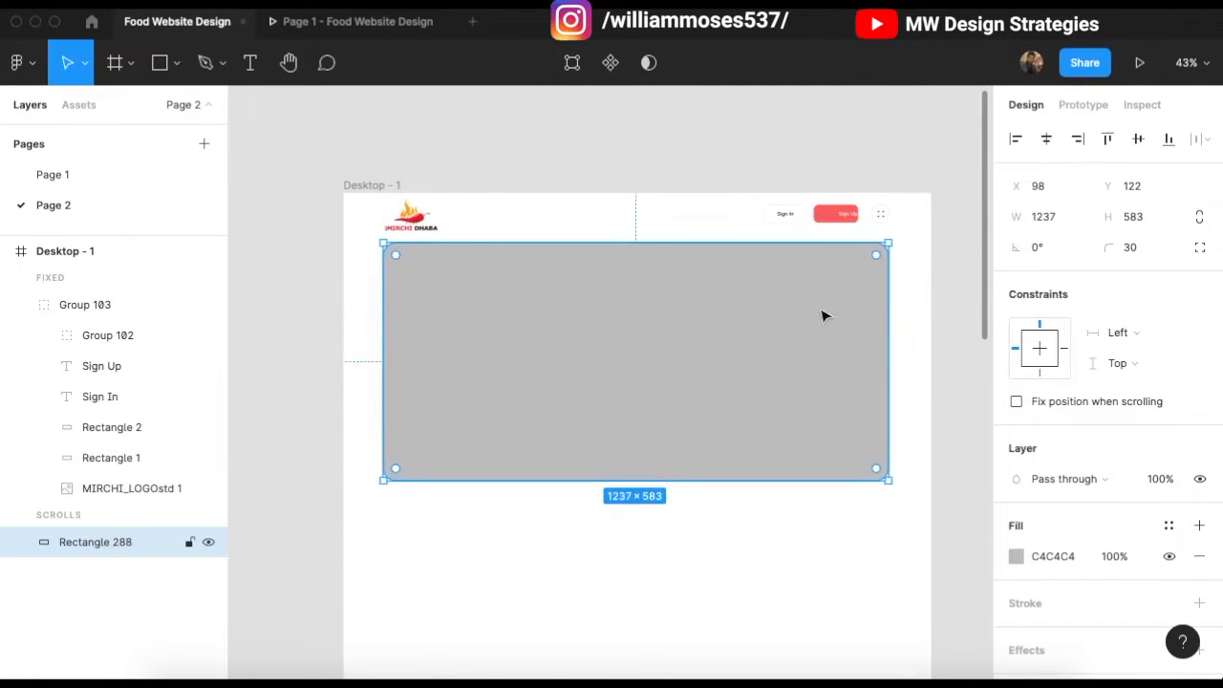
pyautogui.click(772, 177)
# Step: Centre the Sign Up label within its red button
pyautogui.scroll(5, 852, 205)
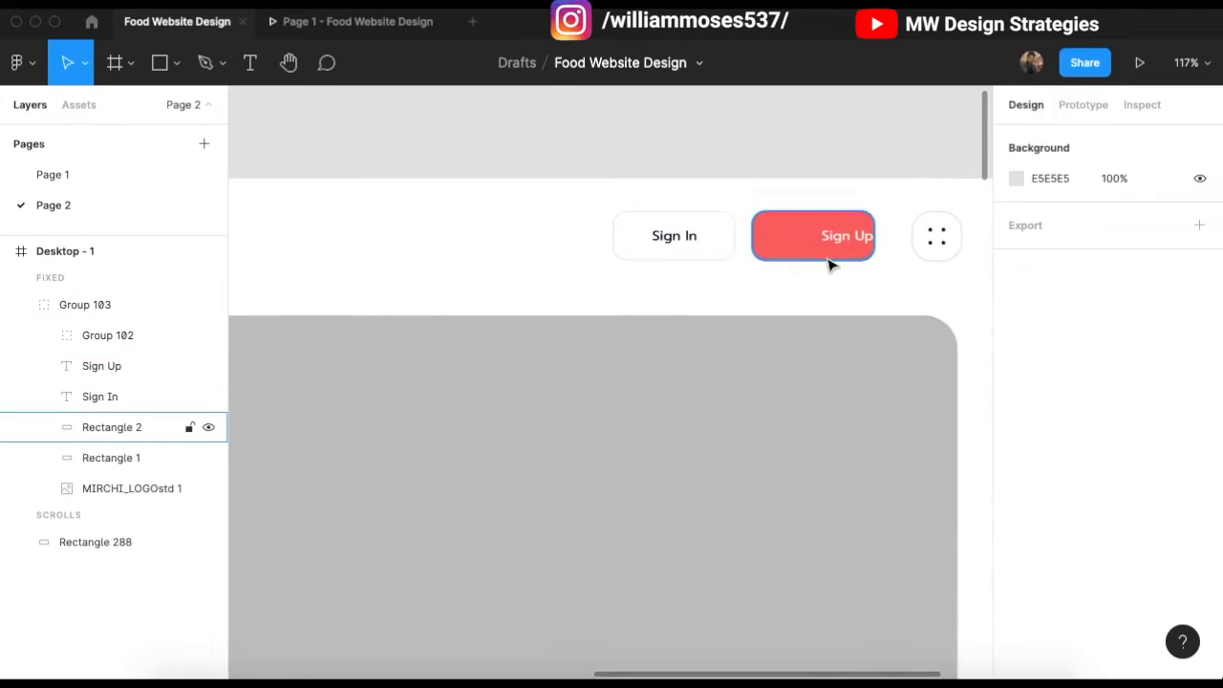
pyautogui.moveTo(862, 240); pyautogui.dragTo(826, 239)
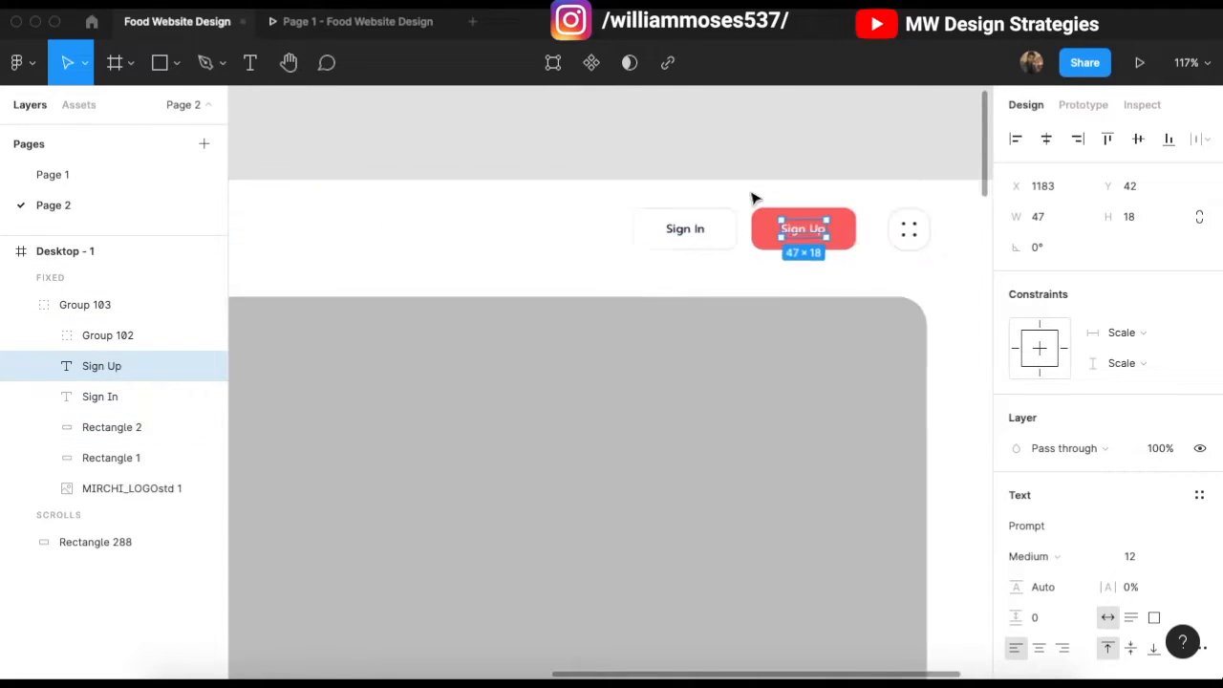
pyautogui.scroll(-5, 750, 192)
pyautogui.click(748, 191)
pyautogui.hscroll(-2, 612, 344)
# Step: Fill the hero box with pale pink FFA6A6 at 10% opacity
pyautogui.click(720, 363)
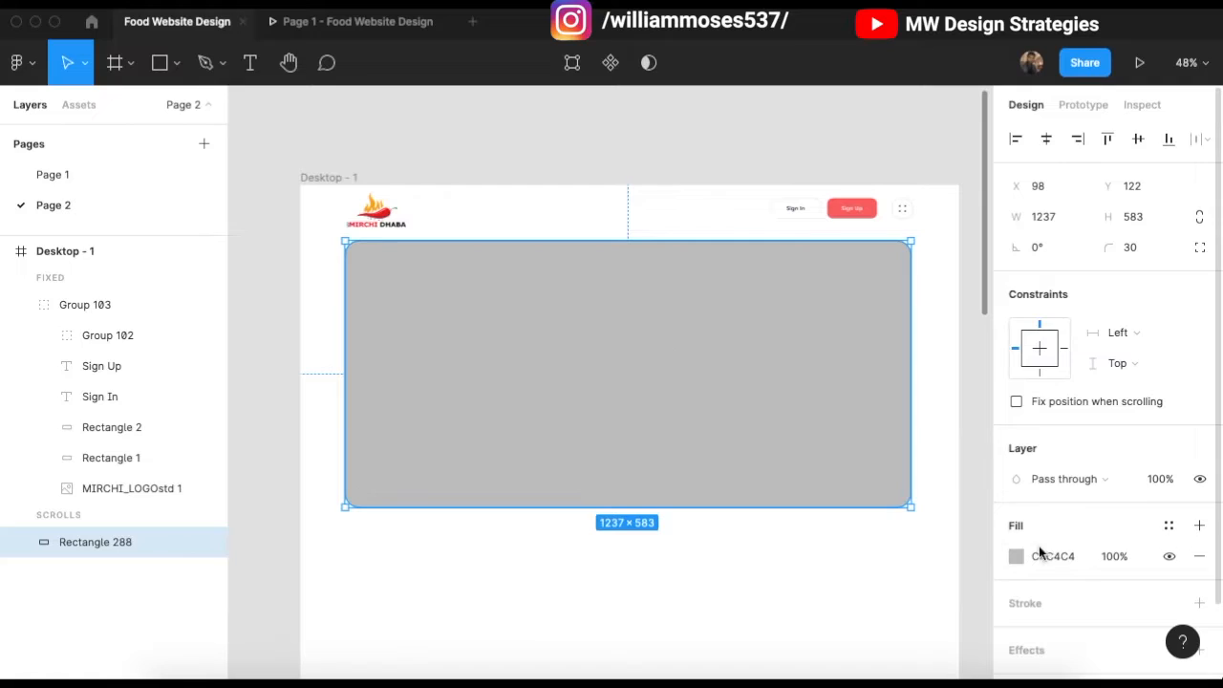
pyautogui.click(1015, 555)
pyautogui.hscroll(2, 697, 585)
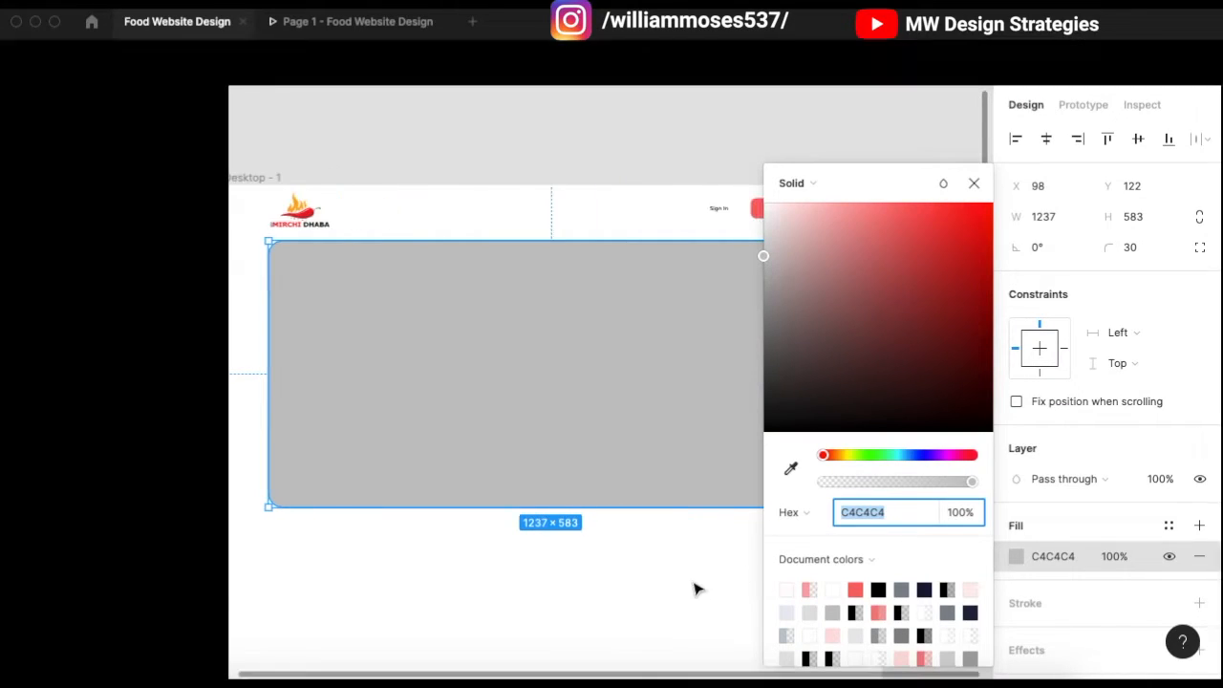
pyautogui.hscroll(1, 692, 570)
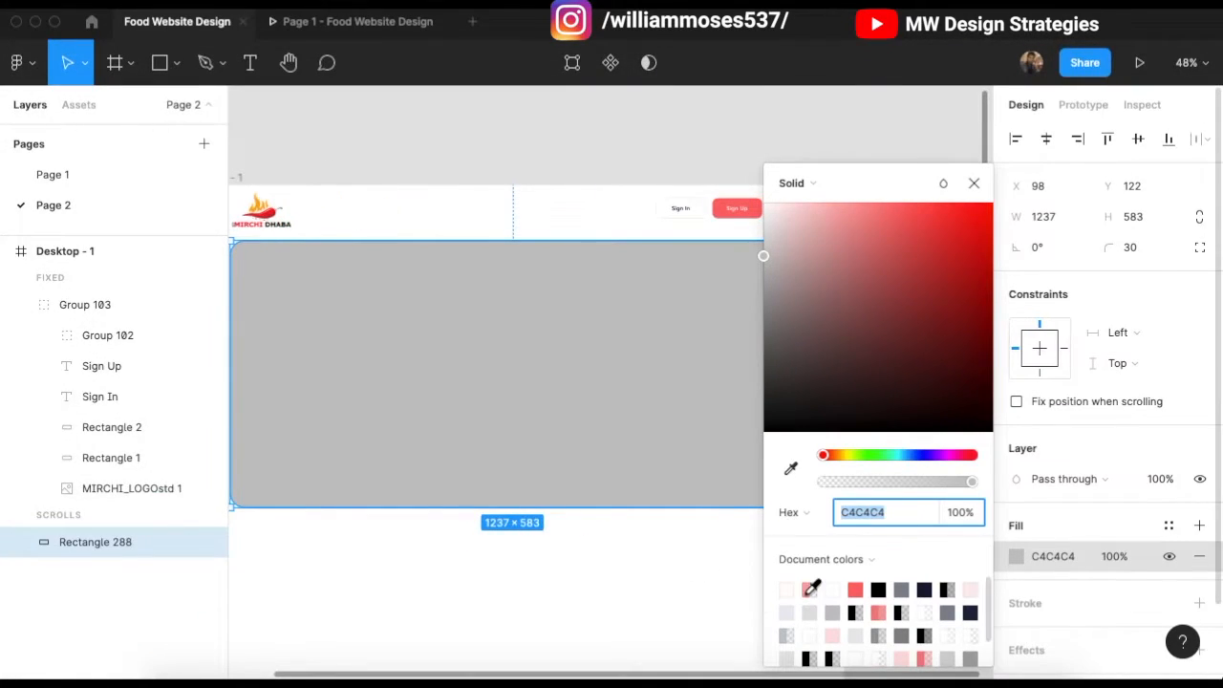
pyautogui.click(809, 590)
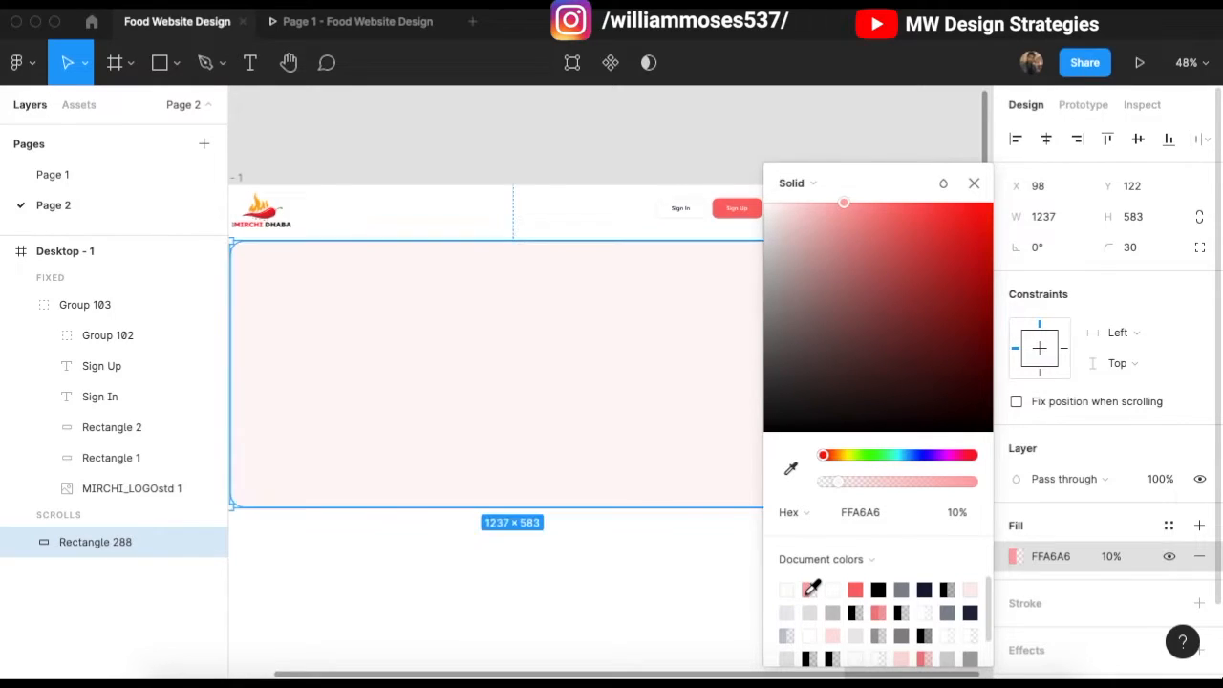
pyautogui.click(840, 229)
# Step: Undo the accidental Union of the header group and hero box
pyautogui.click(669, 328)
pyautogui.hscroll(-2, 698, 303)
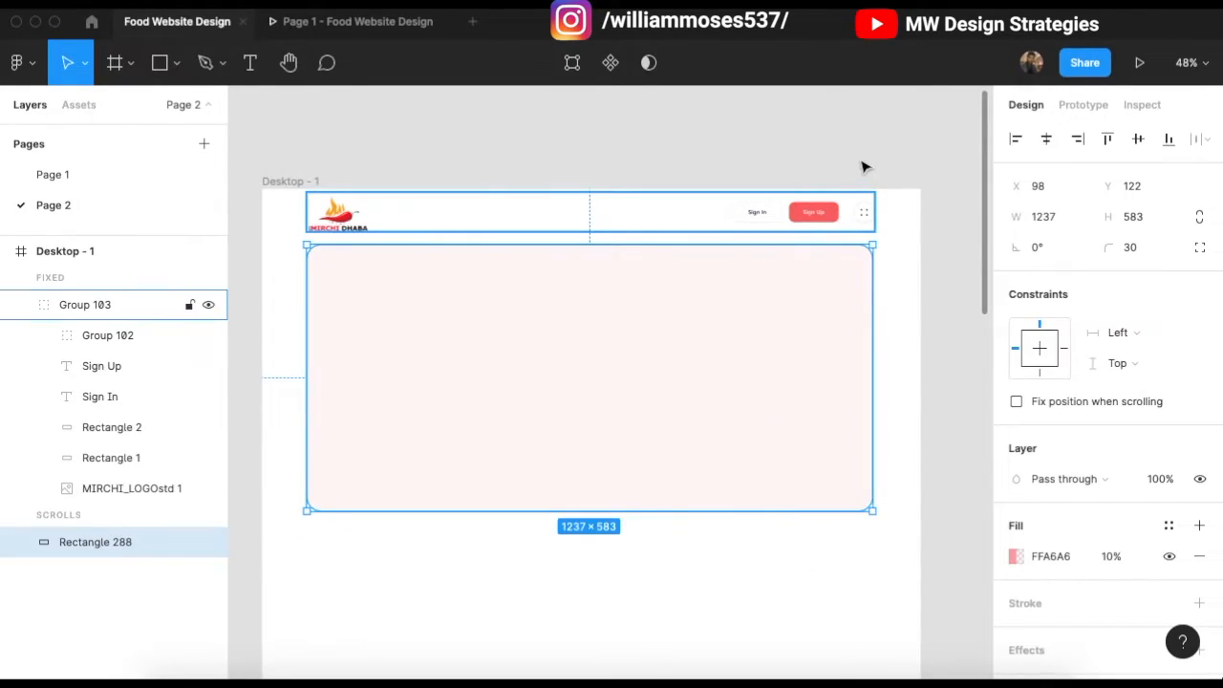
pyautogui.click(862, 167)
pyautogui.click(800, 213)
pyautogui.keyDown('shift'); pyautogui.click(799, 297); pyautogui.keyUp('shift')
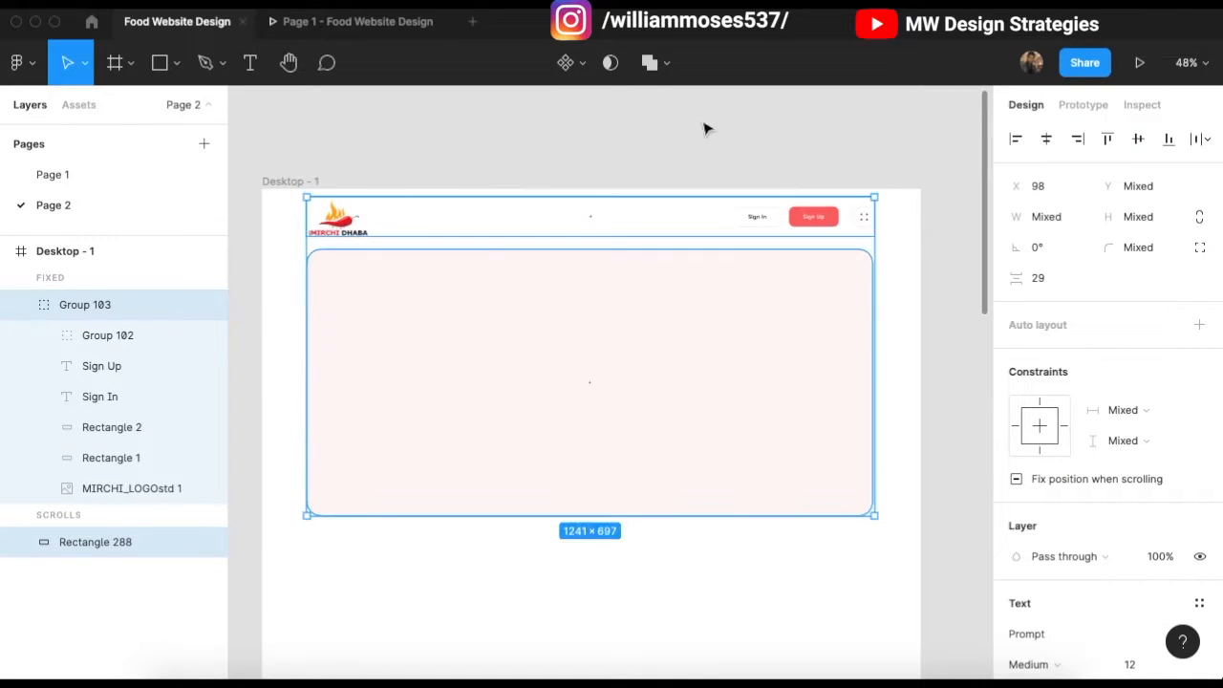
pyautogui.hotkey('alt', 'shift', 'u')
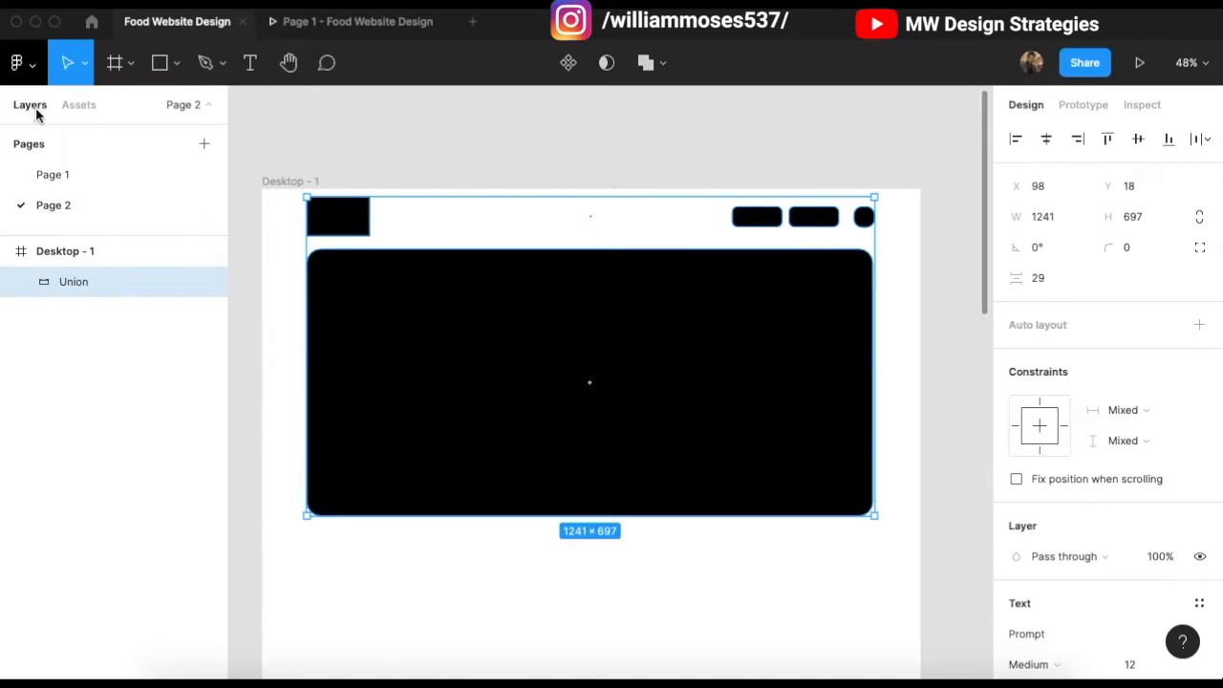
pyautogui.click(23, 62)
pyautogui.moveTo(80, 142)
pyautogui.moveTo(196, 170)
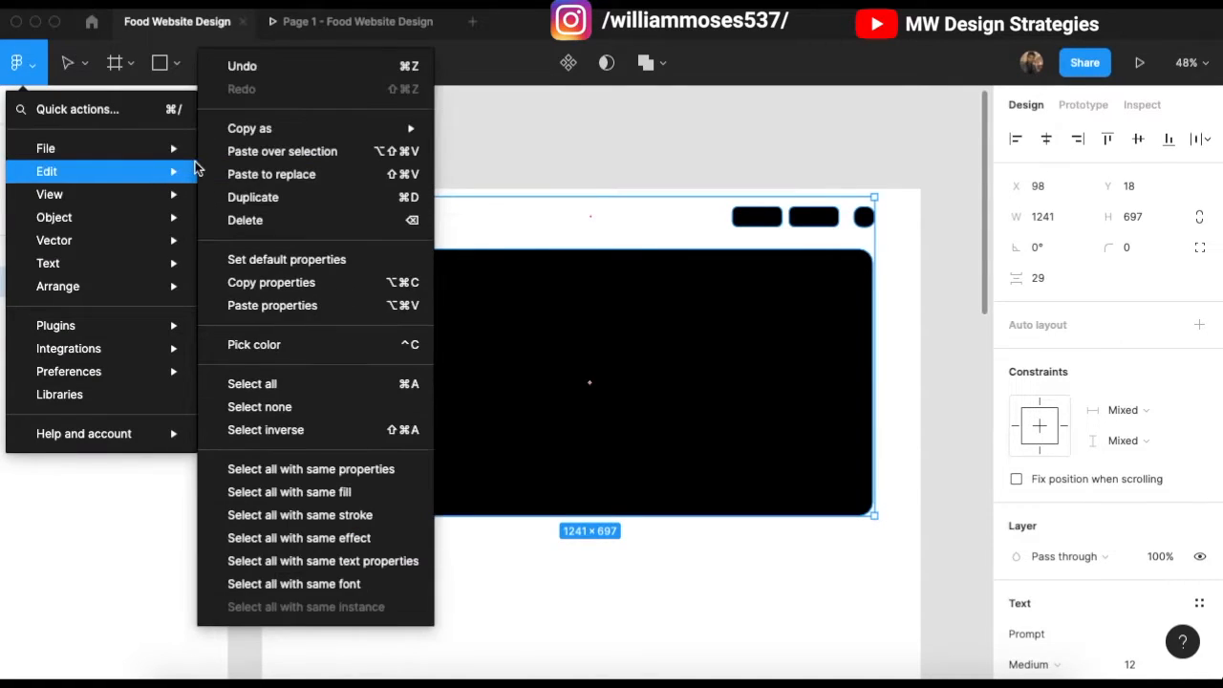
pyautogui.click(256, 67)
pyautogui.click(523, 134)
pyautogui.scroll(-1, 571, 338)
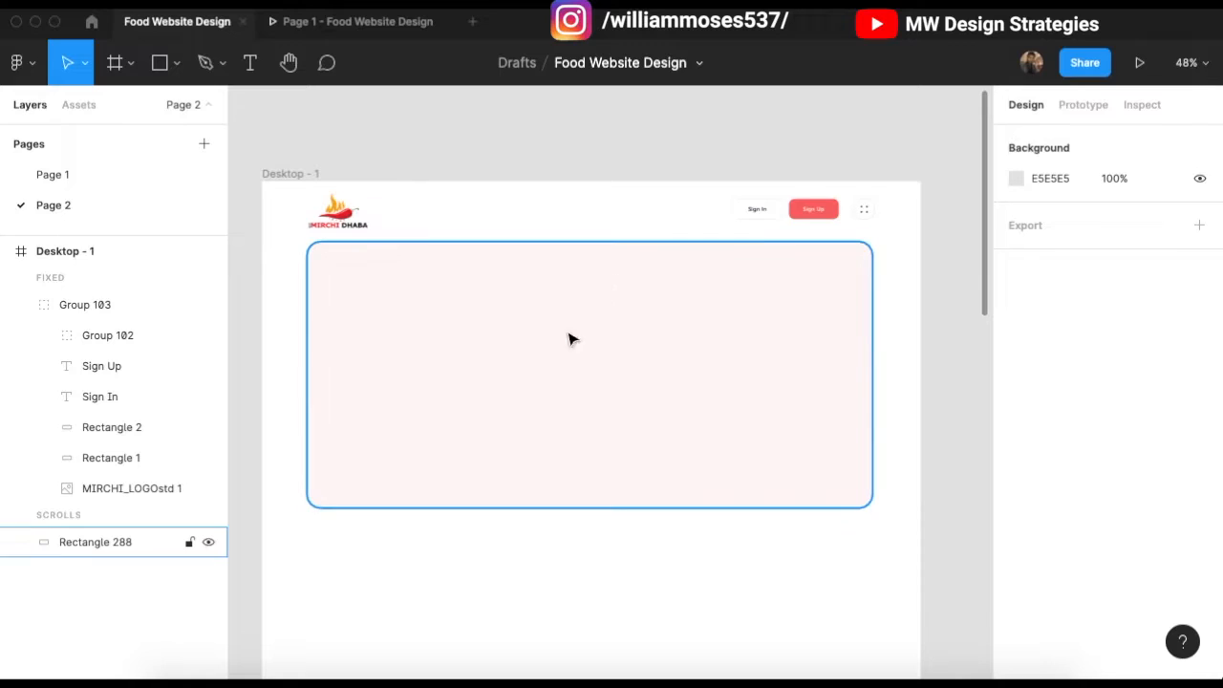
# Step: Add the text 'Ordering Food In Few In Seconds' inside the pink hero box
pyautogui.click(248, 65)
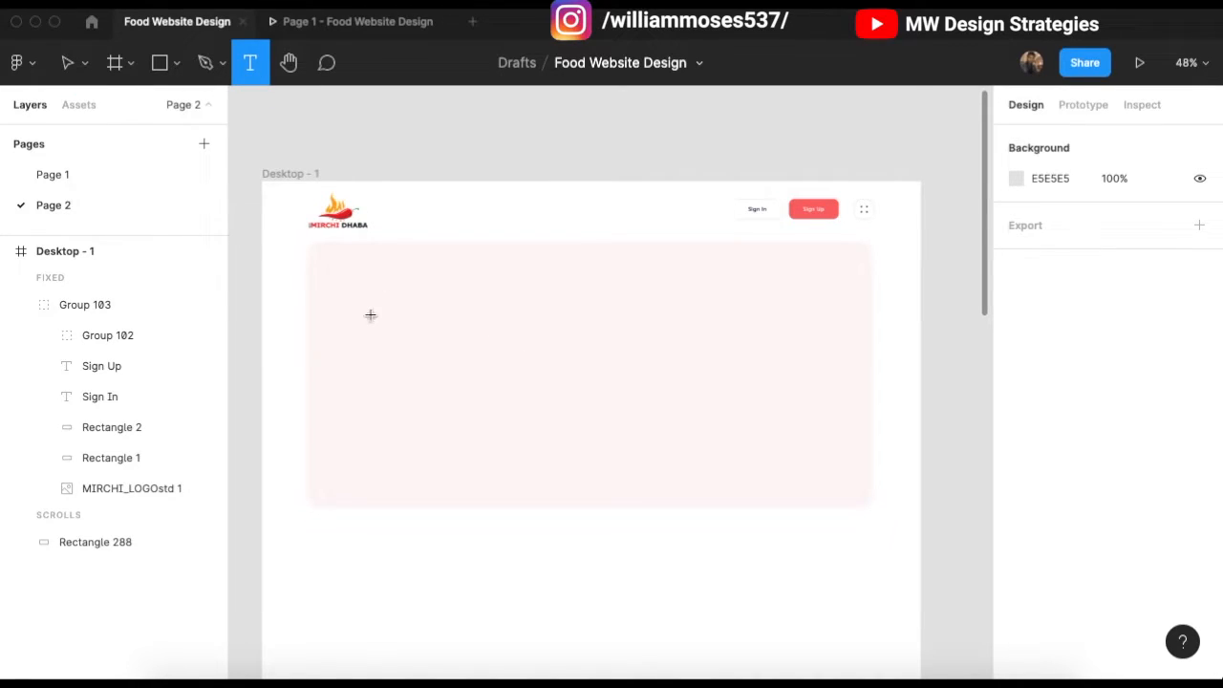
pyautogui.click(509, 339)
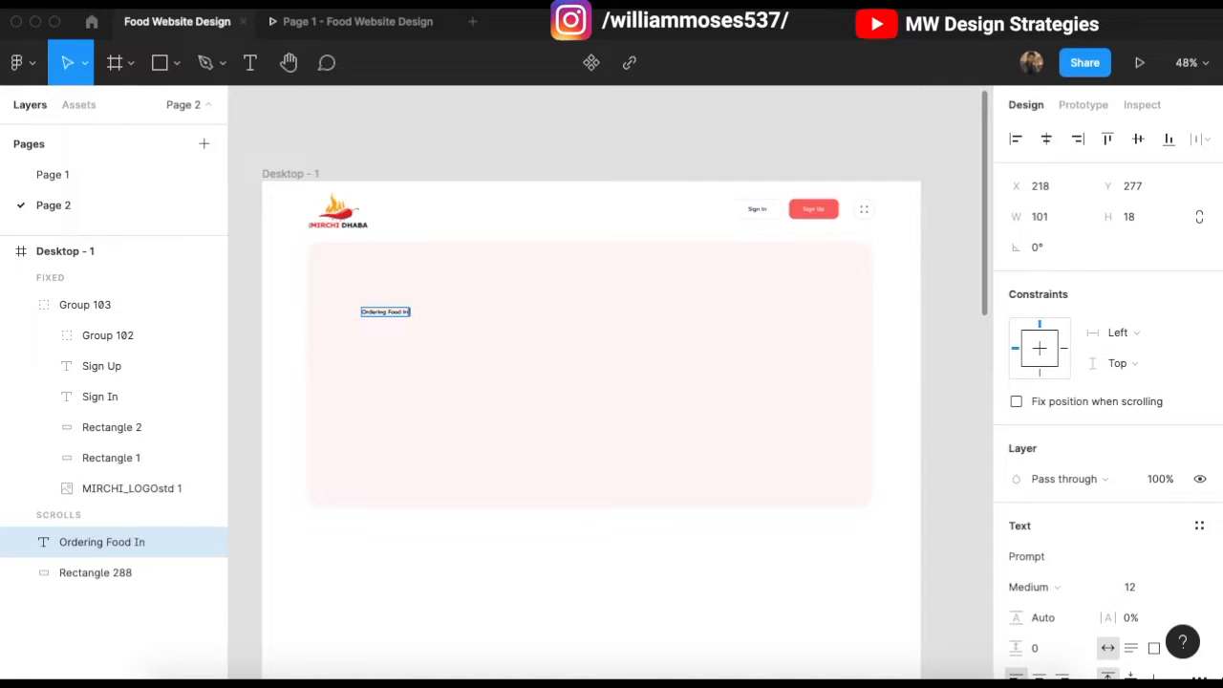
pyautogui.press('XF86AudioRaiseVolume')
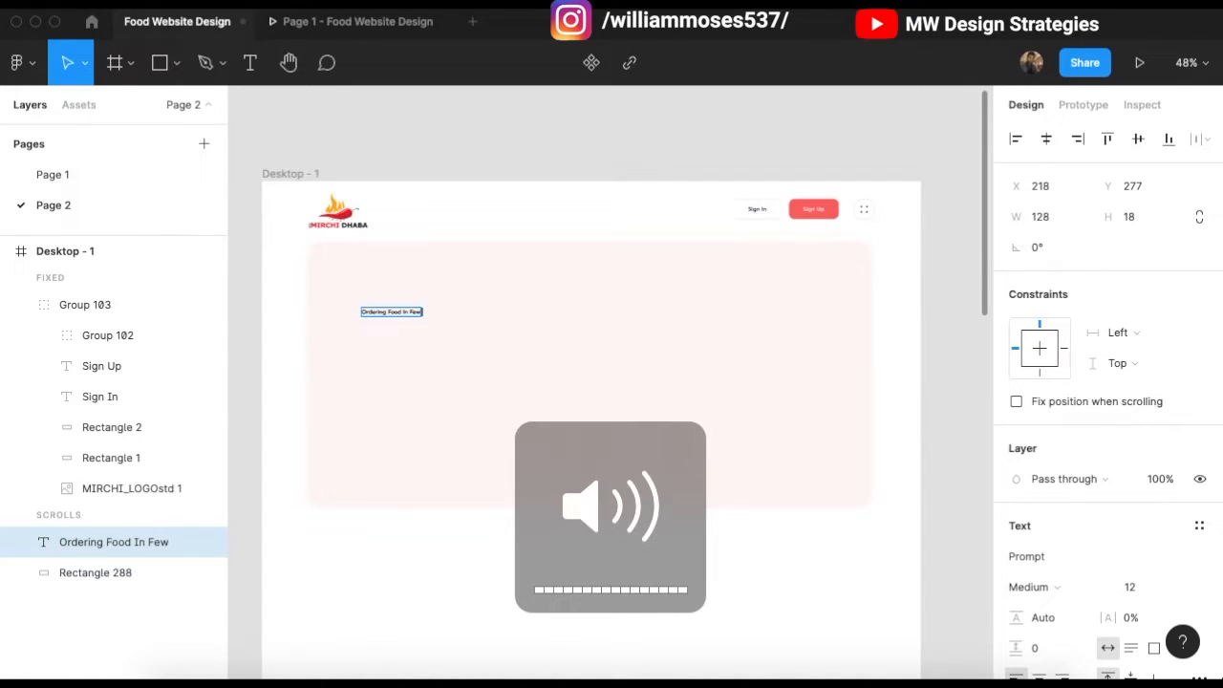
pyautogui.write('ds')
pyautogui.press('Escape')
# Step: Set the heading to font size 52 and narrow it to wrap over three lines
pyautogui.scroll(5, 417, 323)
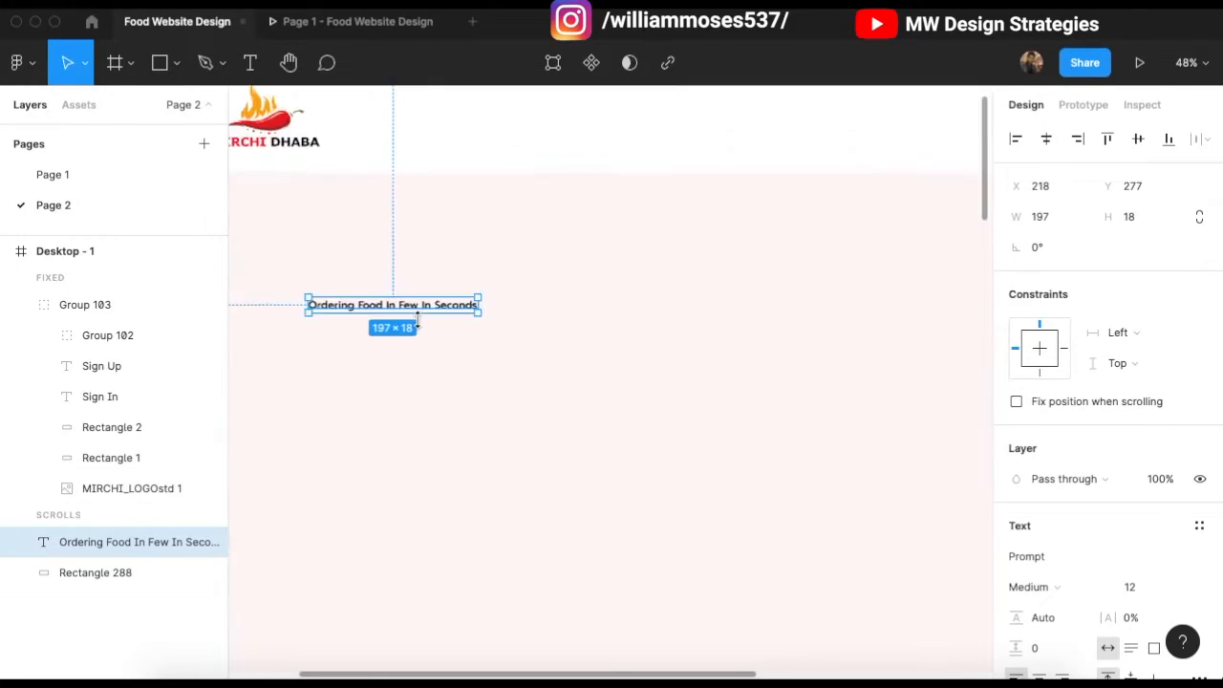
pyautogui.click(1133, 585)
pyautogui.press('Up')
pyautogui.press('Up')
pyautogui.press('Up')
pyautogui.press('Up')
pyautogui.press('Up')
pyautogui.press('Up')
pyautogui.press('Up')
pyautogui.press('Up')
pyautogui.press('Up')
pyautogui.press('Up')
pyautogui.press('Up')
pyautogui.press('Up')
pyautogui.press('Up')
pyautogui.press('Up')
pyautogui.press('Up')
pyautogui.press('Up')
pyautogui.press('Up')
pyautogui.press('Up')
pyautogui.press('Up')
pyautogui.press('Up')
pyautogui.scroll(-5, 557, 246)
pyautogui.scroll(1, 793, 314)
pyautogui.moveTo(778, 315); pyautogui.dragTo(585, 341)
pyautogui.scroll(5, 411, 320)
pyautogui.scroll(-1, 465, 325)
pyautogui.moveTo(736, 344); pyautogui.dragTo(646, 356)
pyautogui.scroll(-1, 1023, 456)
pyautogui.scroll(1, 643, 397)
pyautogui.scroll(-1, 643, 396)
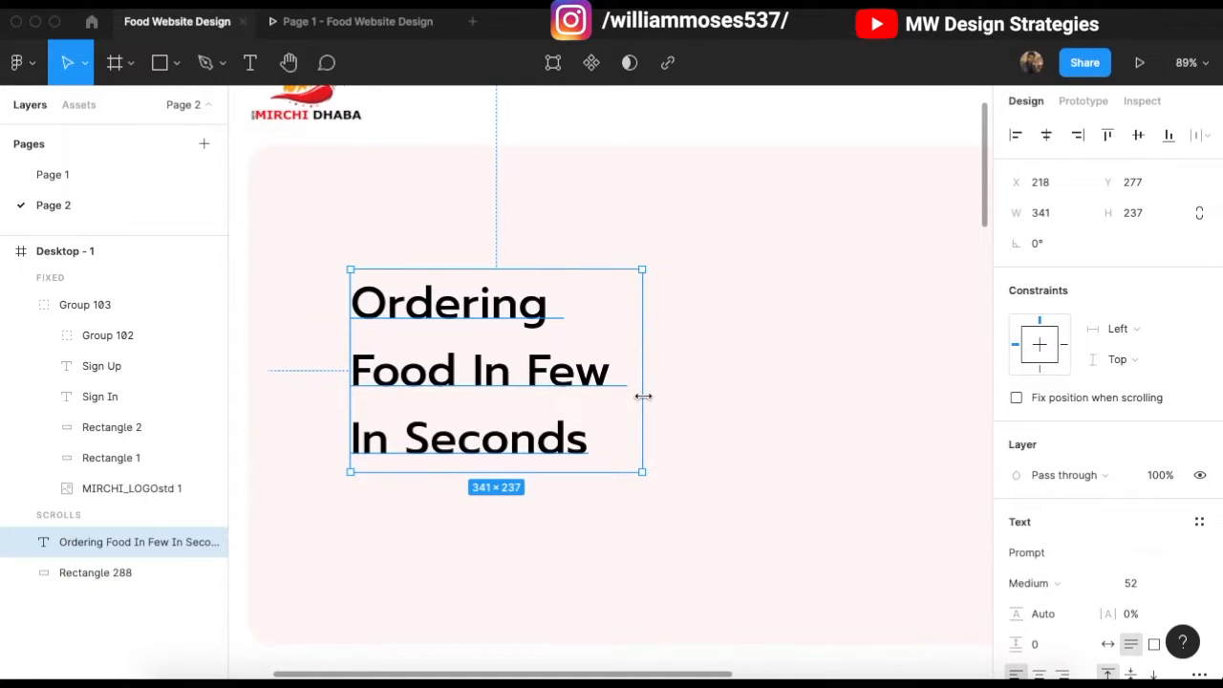
# Step: Select the hero heading text and make it Bold
pyautogui.click(1060, 552)
pyautogui.click(813, 117)
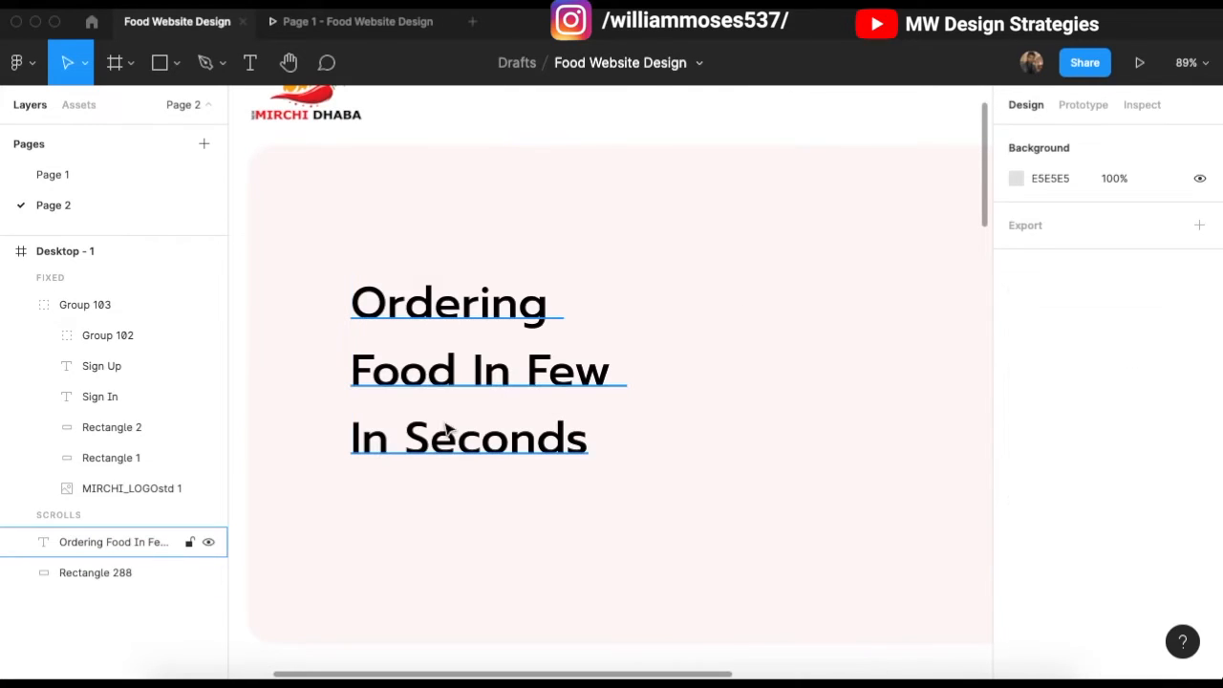
pyautogui.click(508, 353)
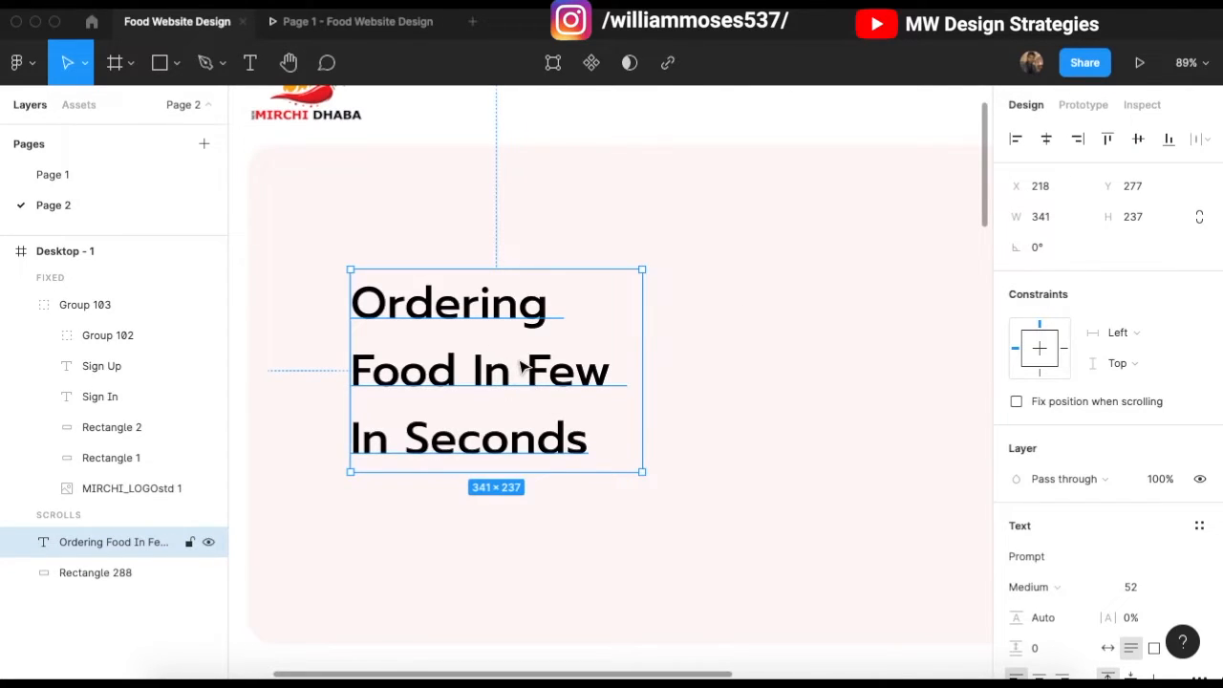
pyautogui.doubleClick(519, 365)
pyautogui.moveTo(352, 369); pyautogui.dragTo(650, 475)
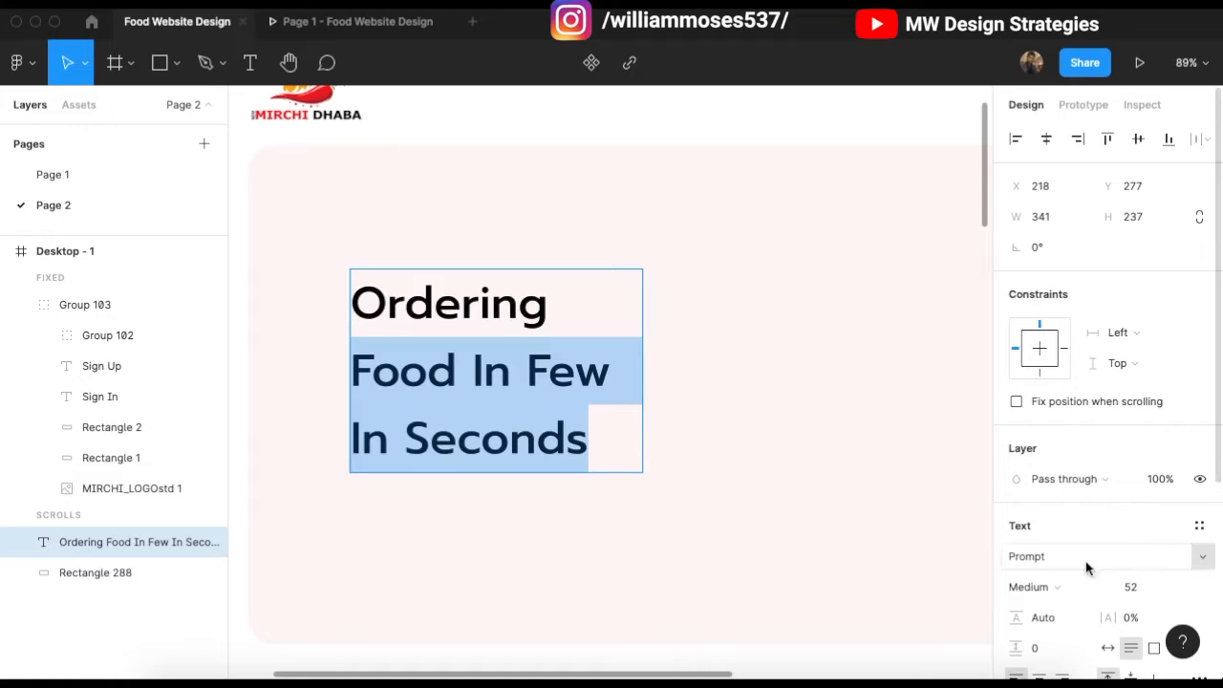
pyautogui.press('Escape')
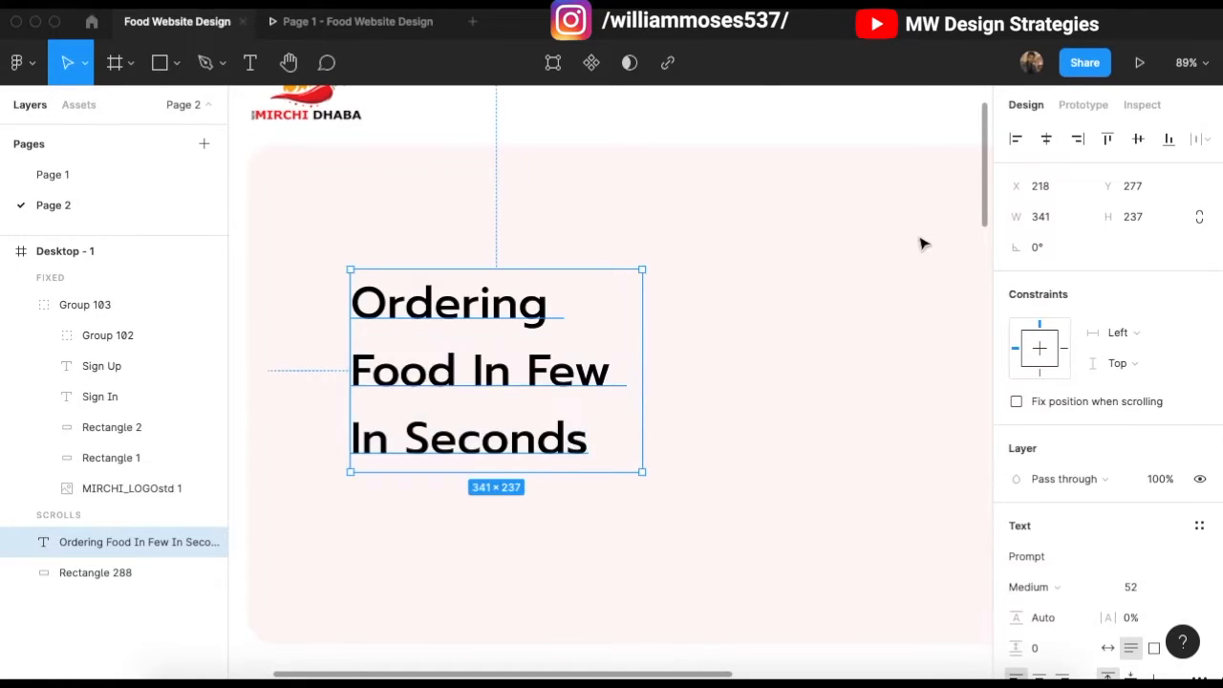
pyautogui.click(1070, 585)
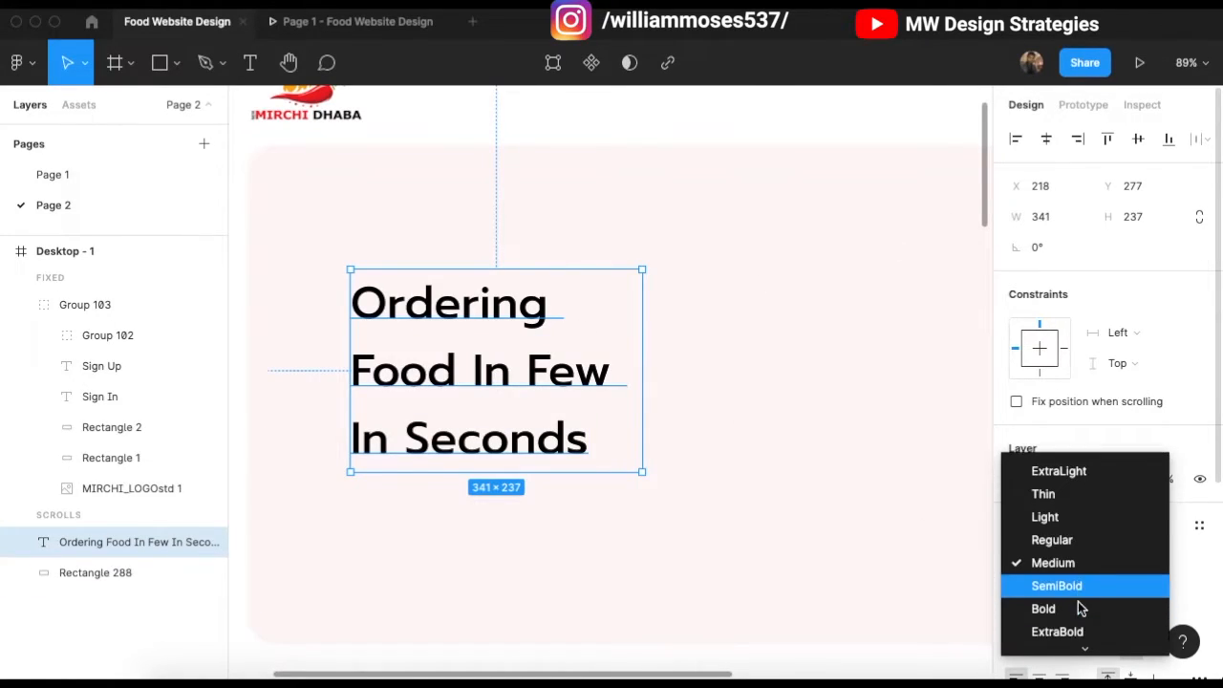
pyautogui.click(1046, 368)
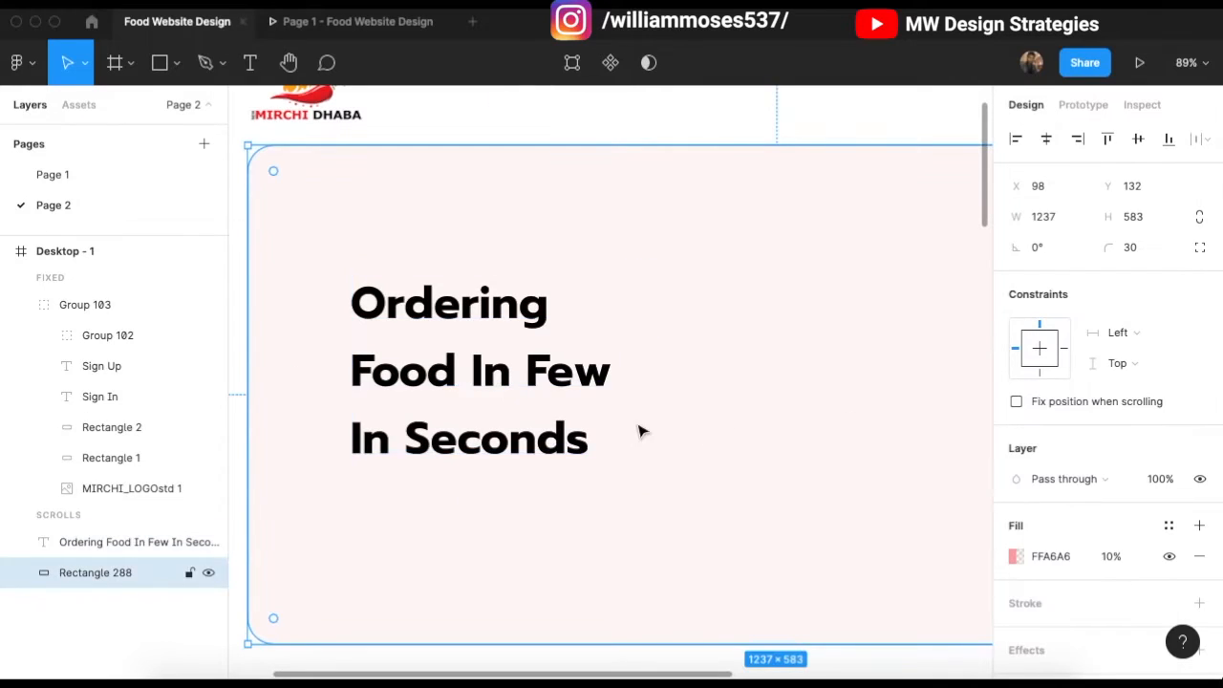
# Step: Set the heading to size 72 with line height 84 and move it higher
pyautogui.click(1130, 586)
pyautogui.write('82')
pyautogui.press('Return')
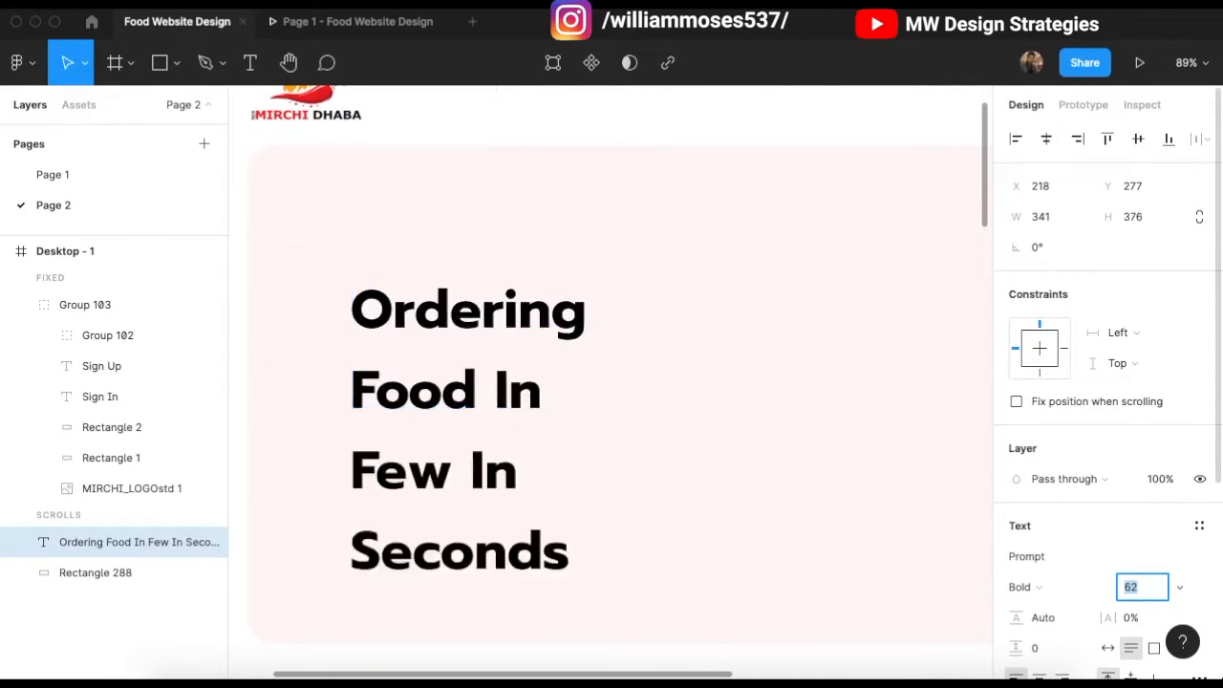
pyautogui.hotkey('shift', 'Down')
pyautogui.moveTo(493, 460); pyautogui.dragTo(494, 401)
pyautogui.click(1050, 619)
pyautogui.hotkey('shift', 'Down')
pyautogui.hotkey('shift', 'Down')
pyautogui.hotkey('shift', 'Down')
pyautogui.press('Up')
pyautogui.press('Up')
pyautogui.press('Up')
pyautogui.press('Up')
pyautogui.press('Up')
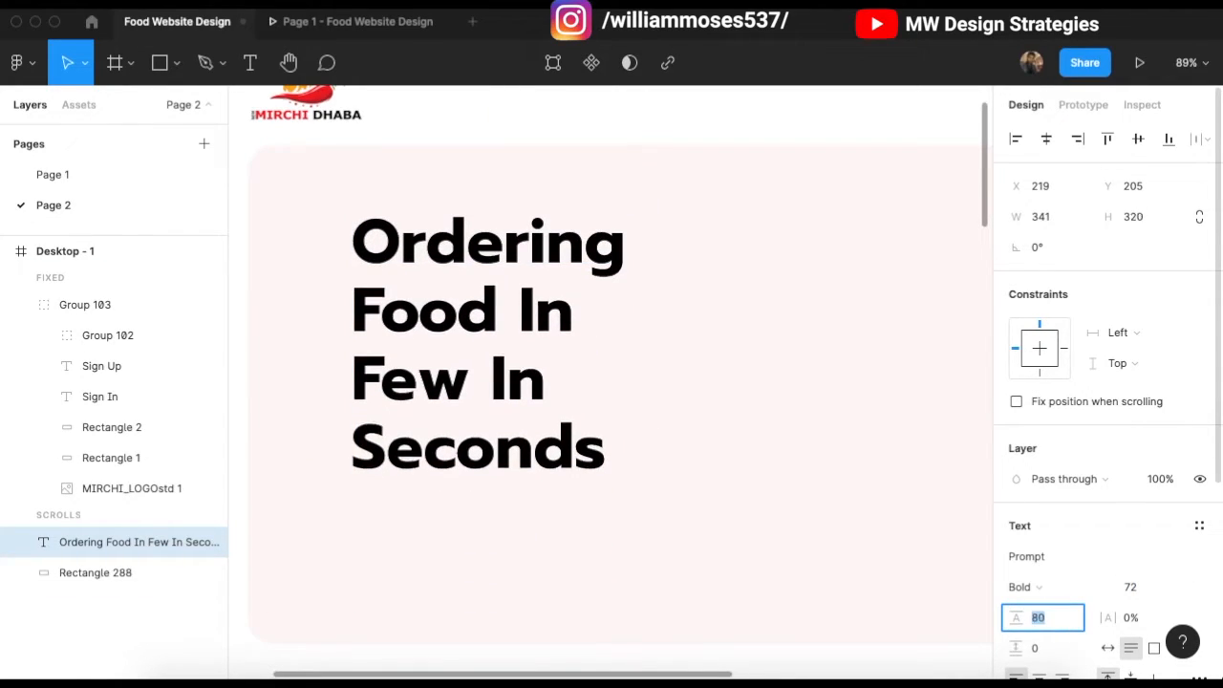
# Step: Draw a grey rectangle, about 497 × 82, below the heading
pyautogui.click(776, 382)
pyautogui.scroll(1, 741, 312)
pyautogui.click(687, 142)
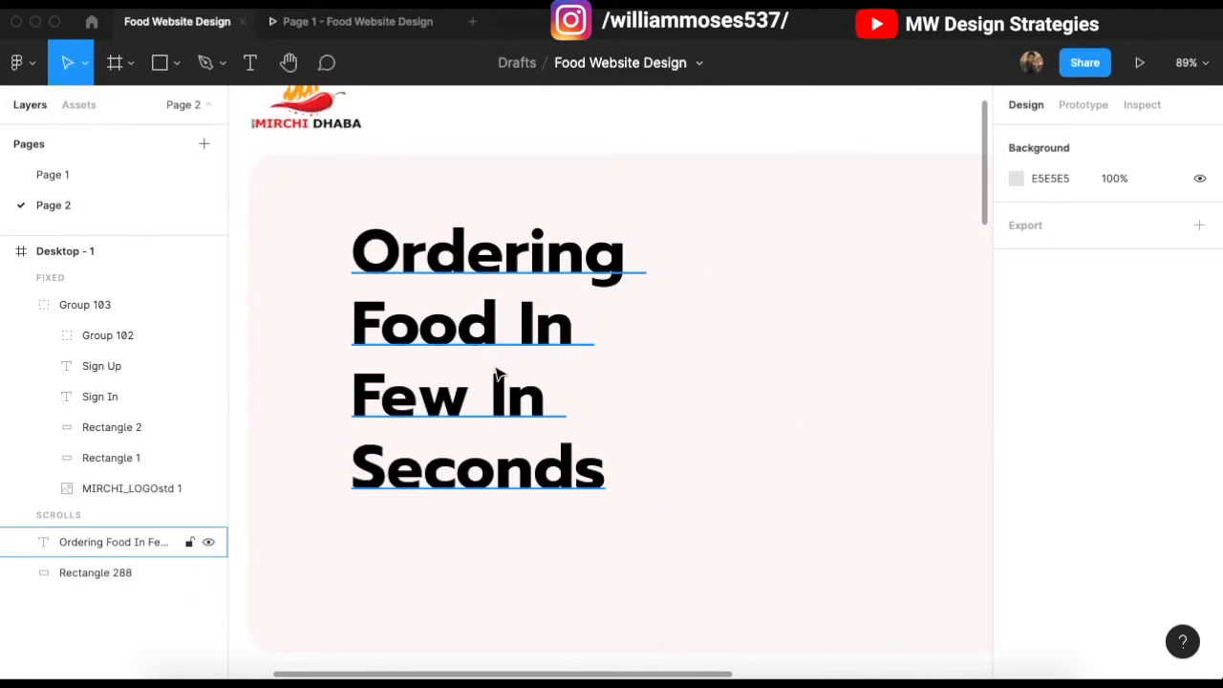
pyautogui.click(301, 413)
pyautogui.click(485, 391)
pyautogui.hscroll(1, 563, 388)
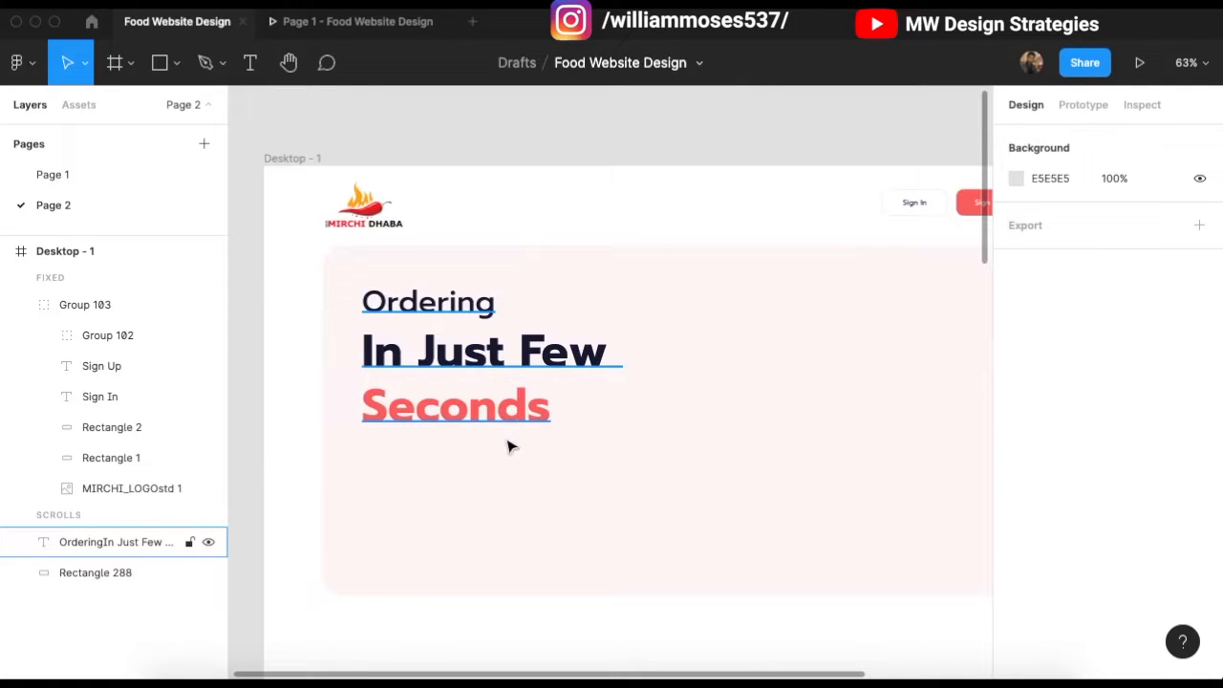
pyautogui.scroll(3, 509, 446)
pyautogui.scroll(-4, 485, 507)
pyautogui.scroll(2, 425, 391)
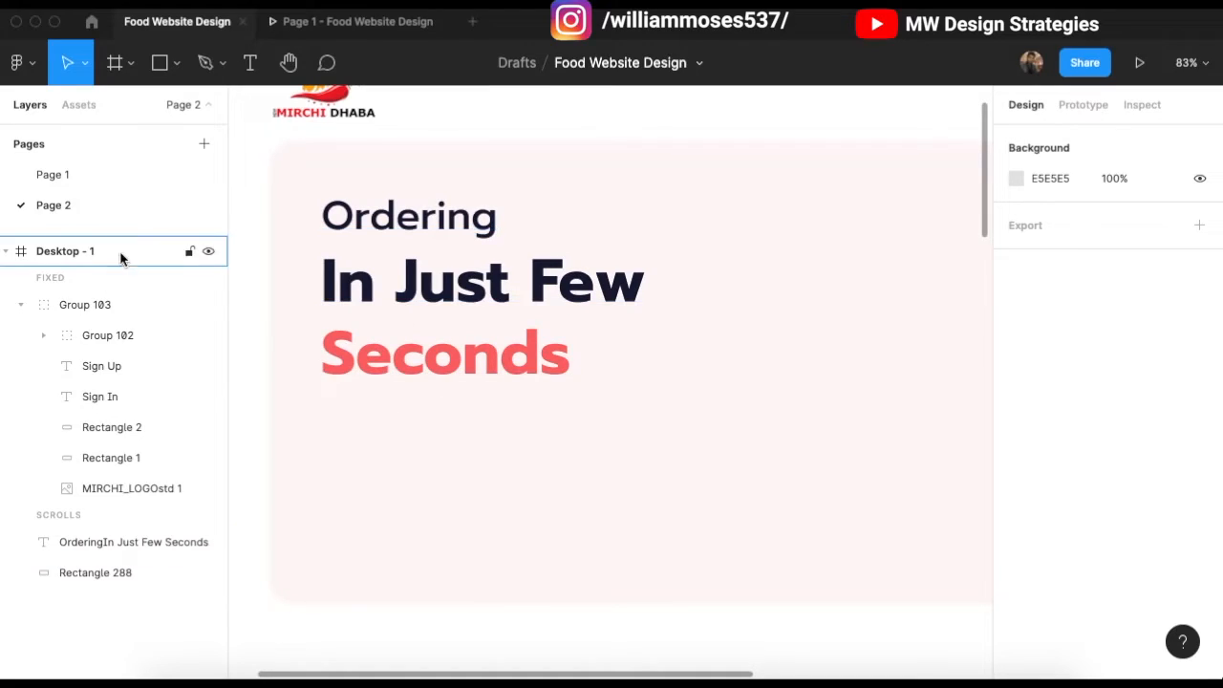
pyautogui.click(177, 63)
pyautogui.click(162, 109)
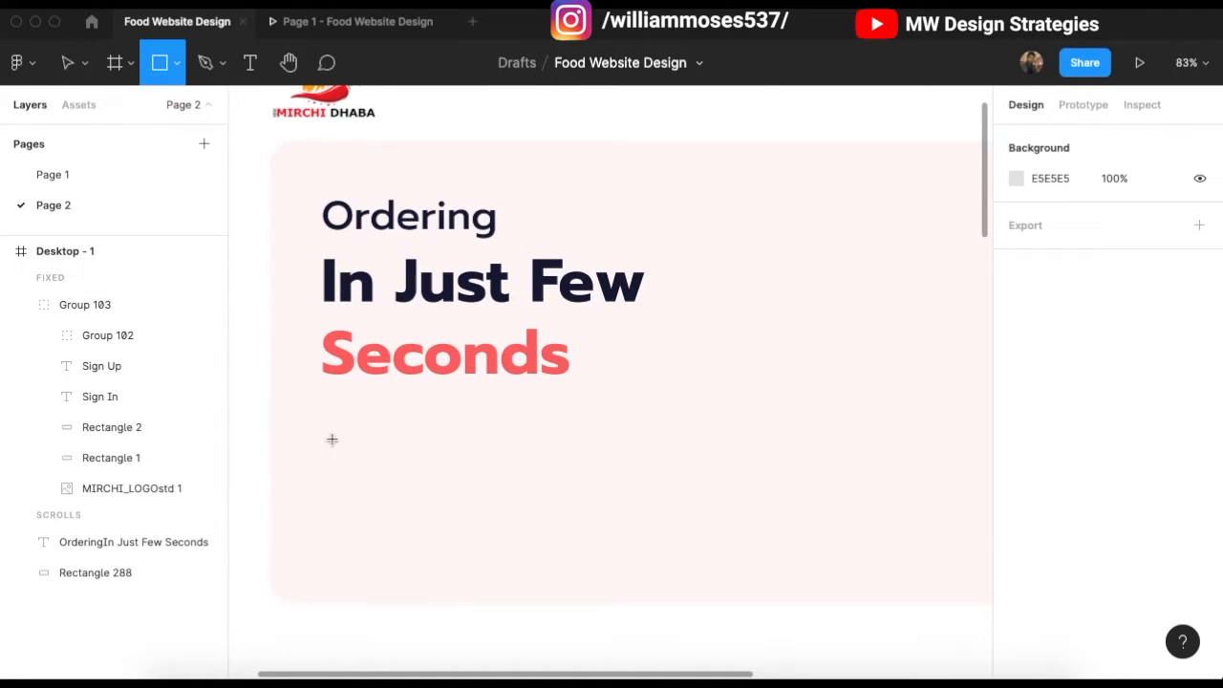
pyautogui.moveTo(323, 402); pyautogui.dragTo(711, 464)
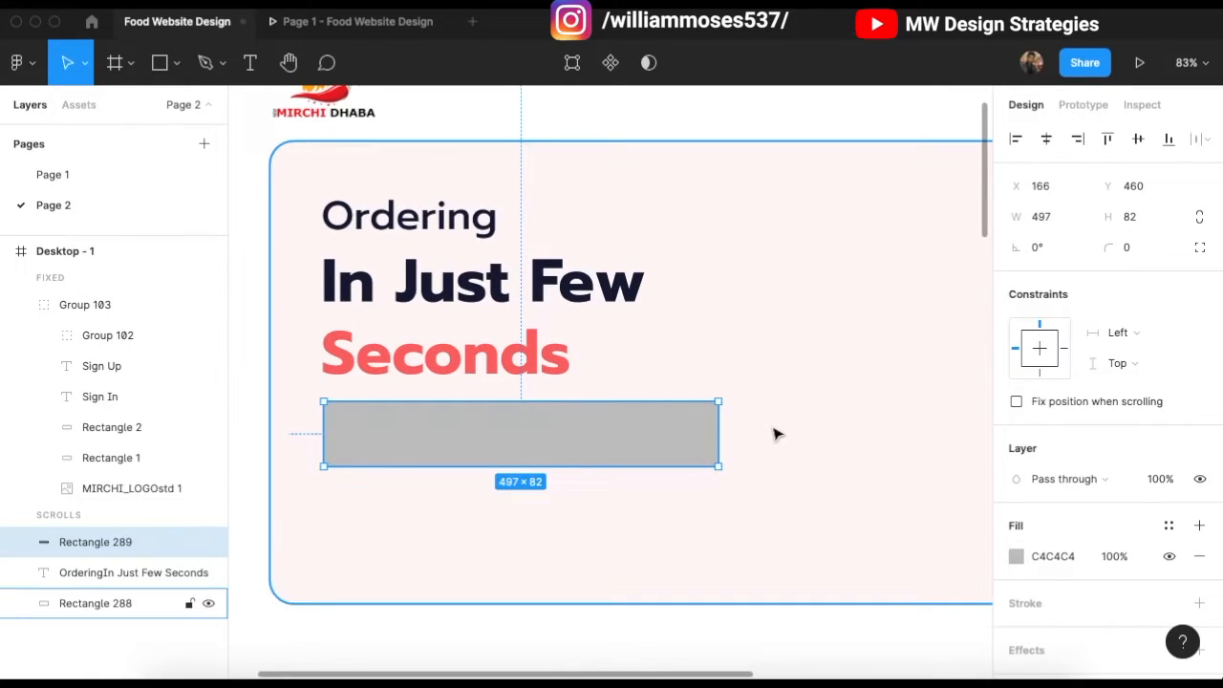
# Step: Round the grey bar's corners to 20, duplicate it, and narrow the copy to 481
pyautogui.scroll(1, 717, 425)
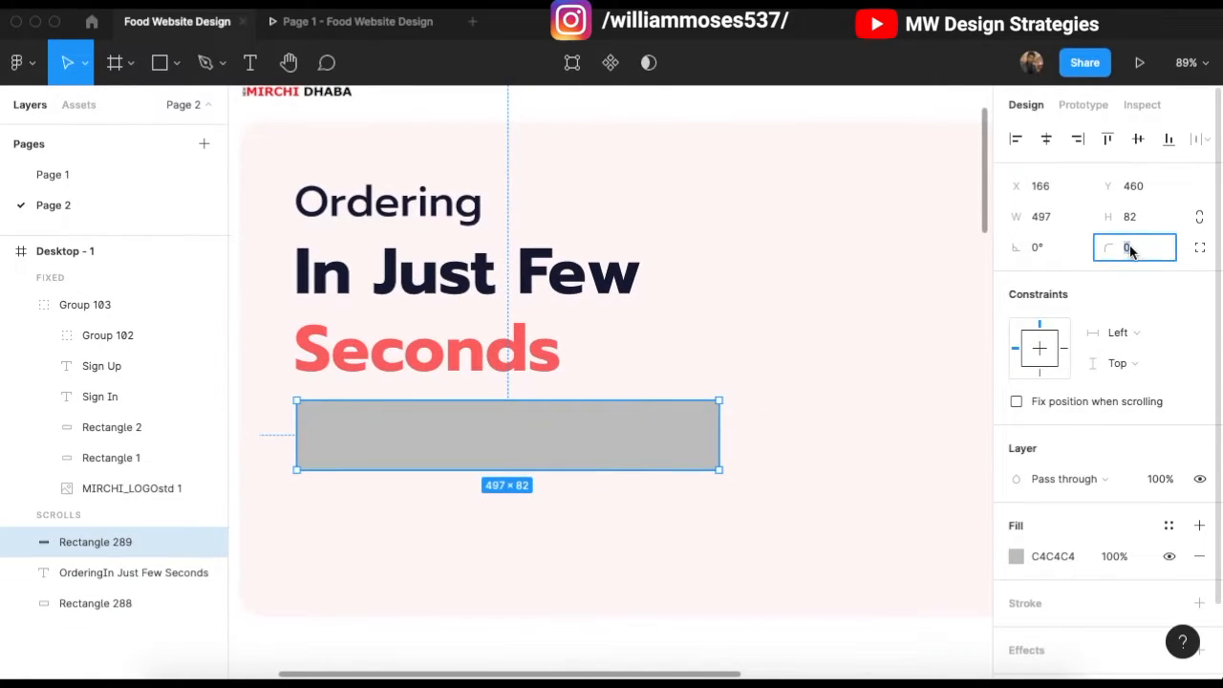
pyautogui.write('20')
pyautogui.press('Return')
pyautogui.click(798, 320)
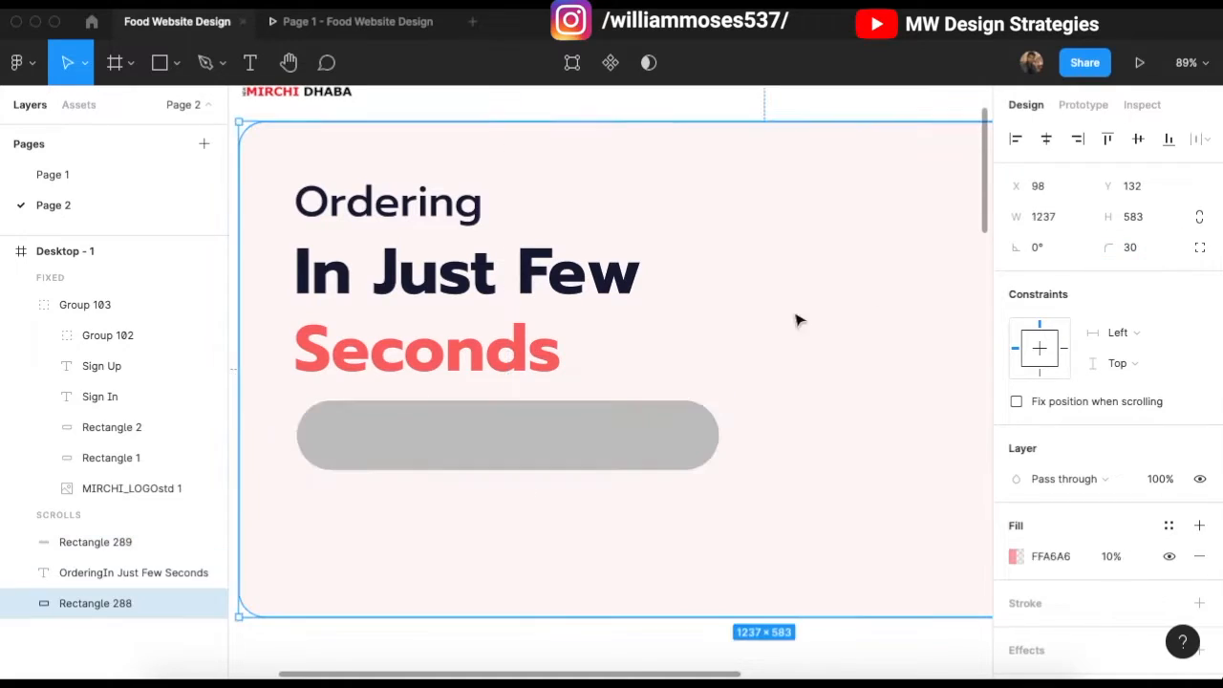
pyautogui.click(694, 434)
pyautogui.hotkey('ctrl', 'd')
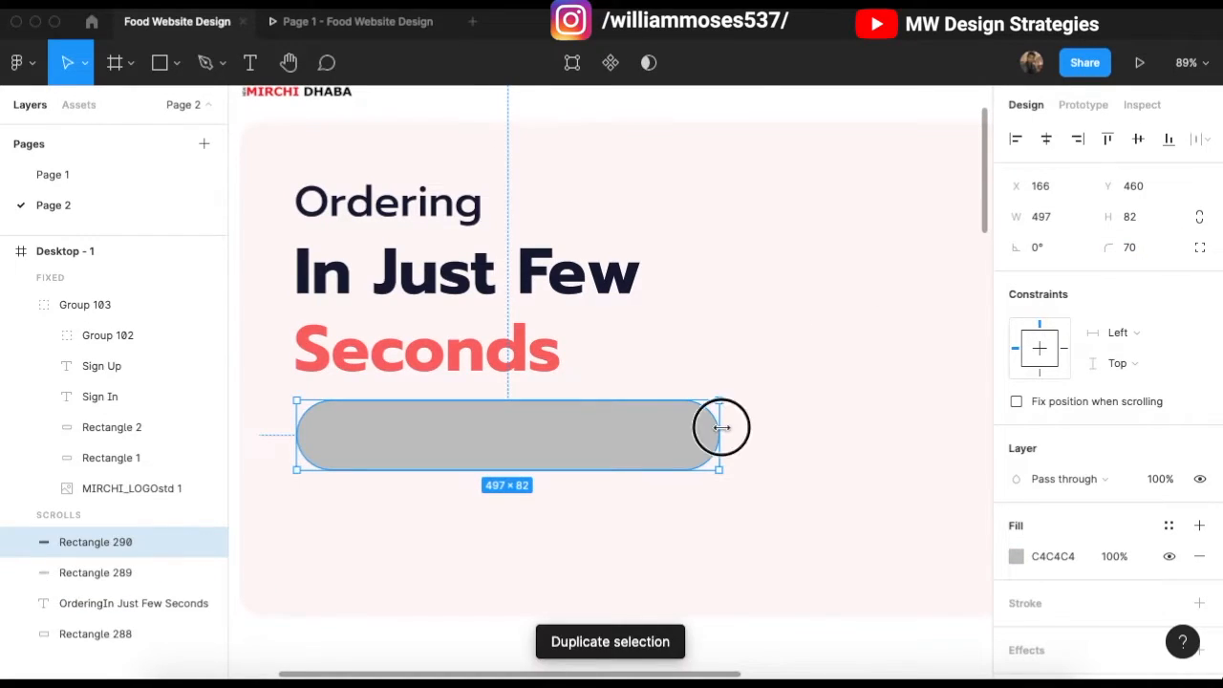
pyautogui.moveTo(297, 435); pyautogui.dragTo(303, 434)
# Step: Make the original grey bar underneath slightly taller, to 94
pyautogui.scroll(1, 472, 415)
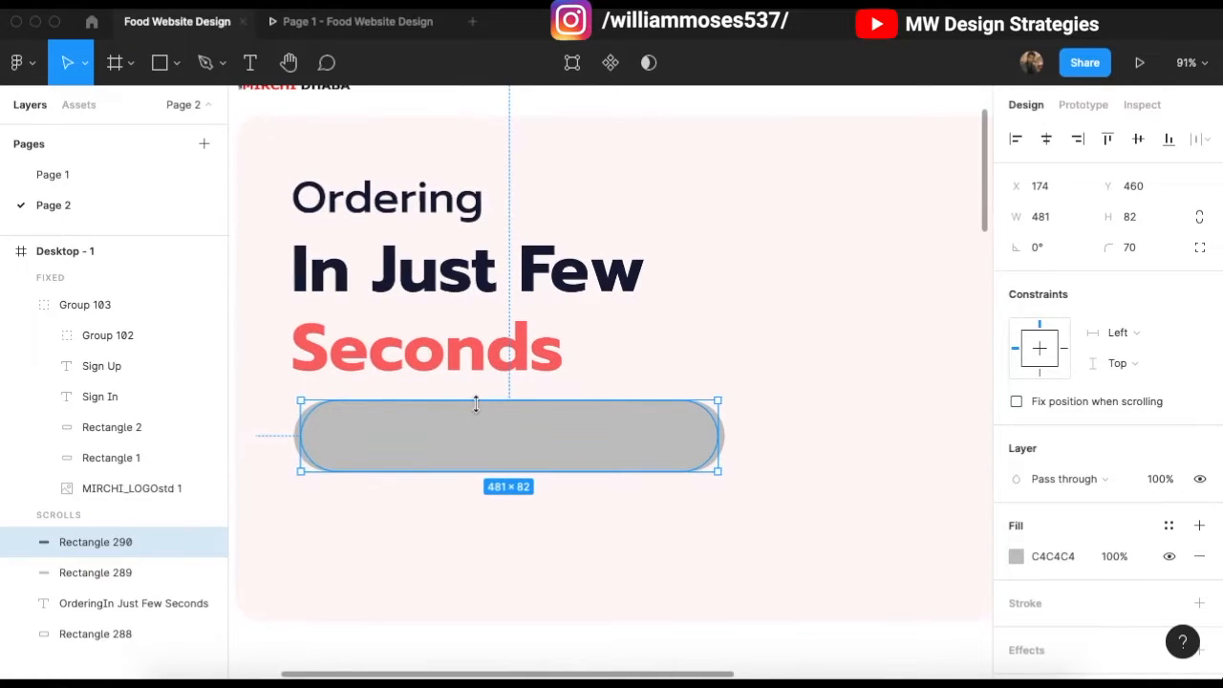
pyautogui.click(724, 448)
pyautogui.scroll(5, 712, 459)
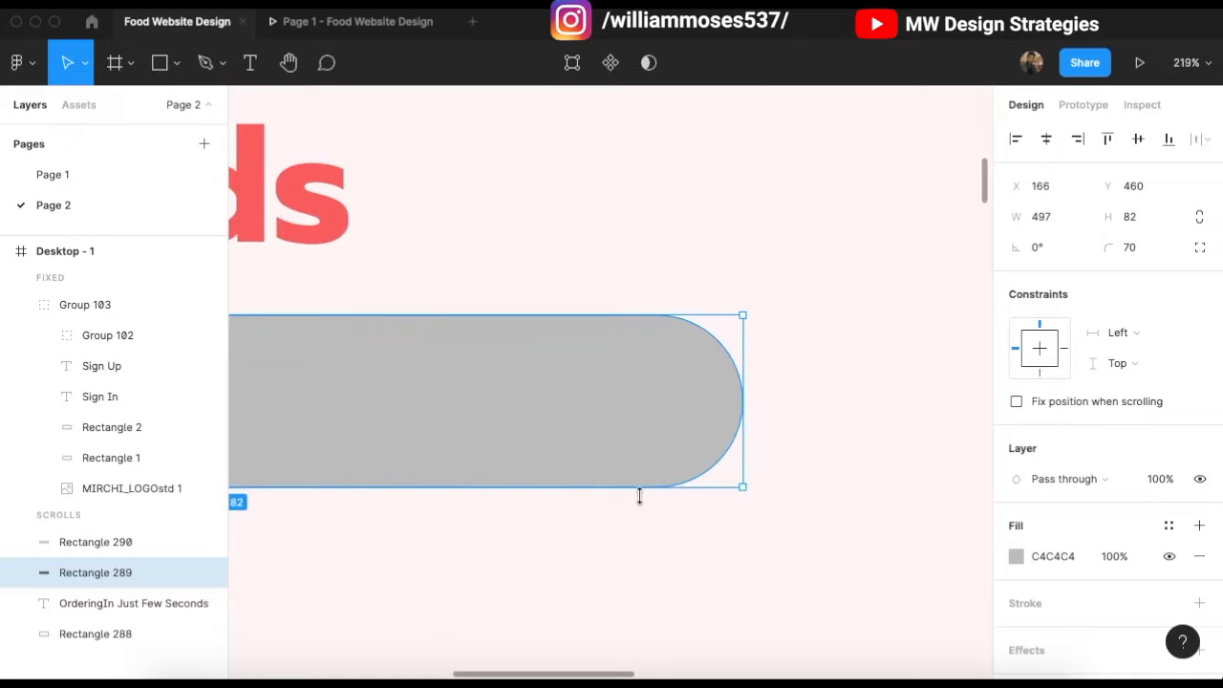
pyautogui.scroll(-2, 640, 496)
pyautogui.hscroll(-3, 507, 510)
pyautogui.moveTo(446, 491); pyautogui.dragTo(443, 498)
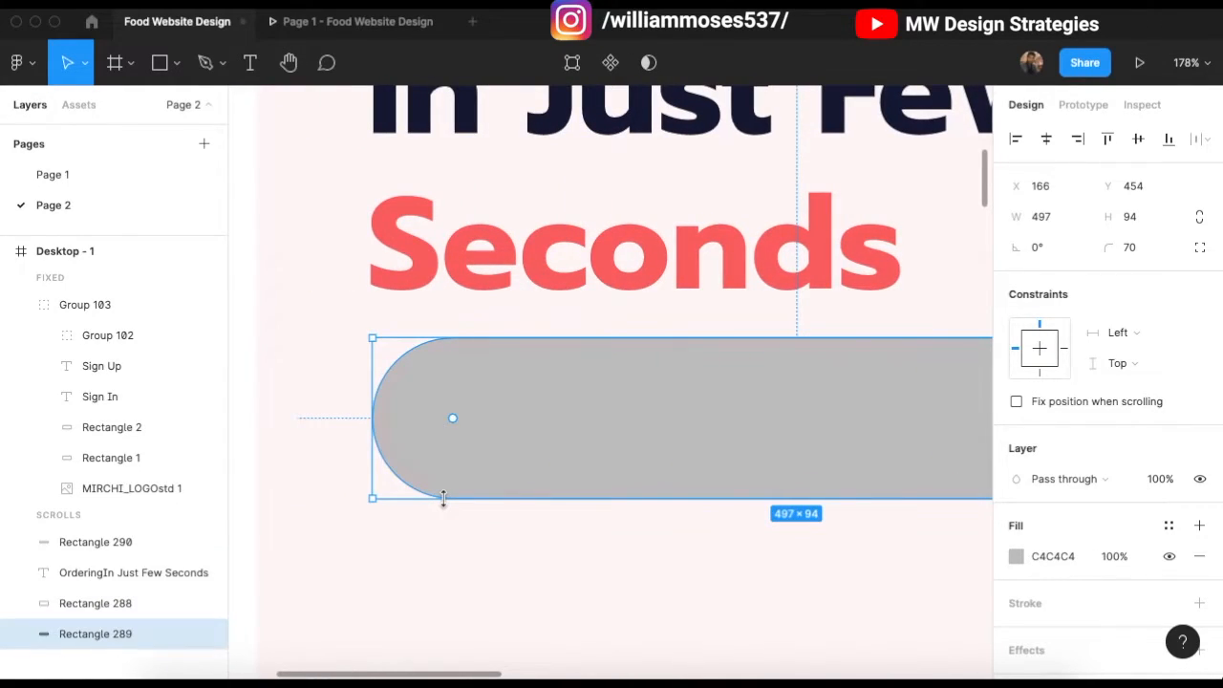
# Step: Fill the narrower top pill white (FFFFFF)
pyautogui.click(516, 390)
pyautogui.hscroll(2, 494, 423)
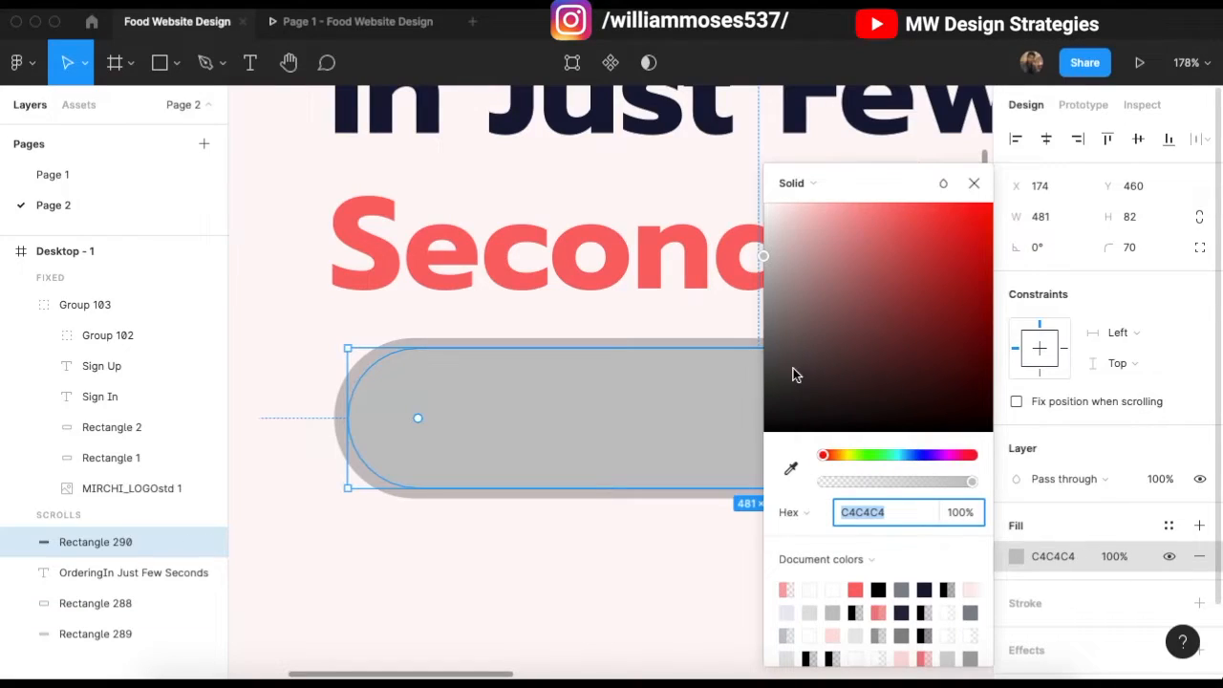
pyautogui.write('FFFFFF')
pyautogui.press('Return')
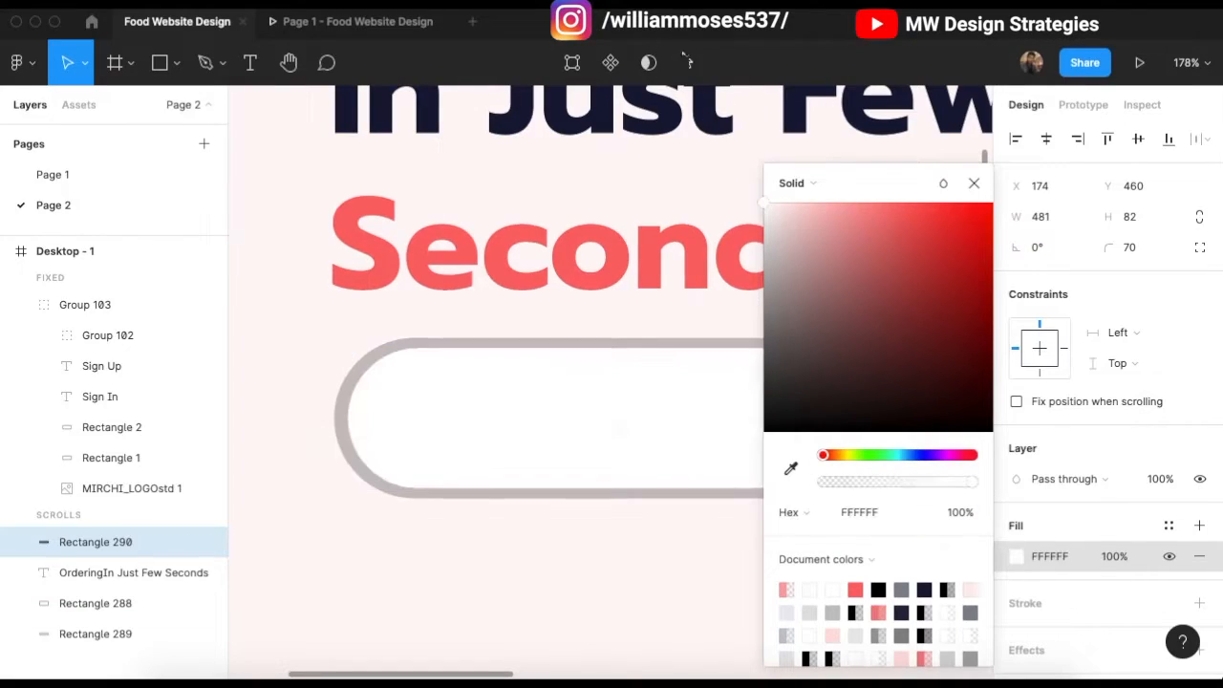
pyautogui.click(983, 185)
pyautogui.click(328, 440)
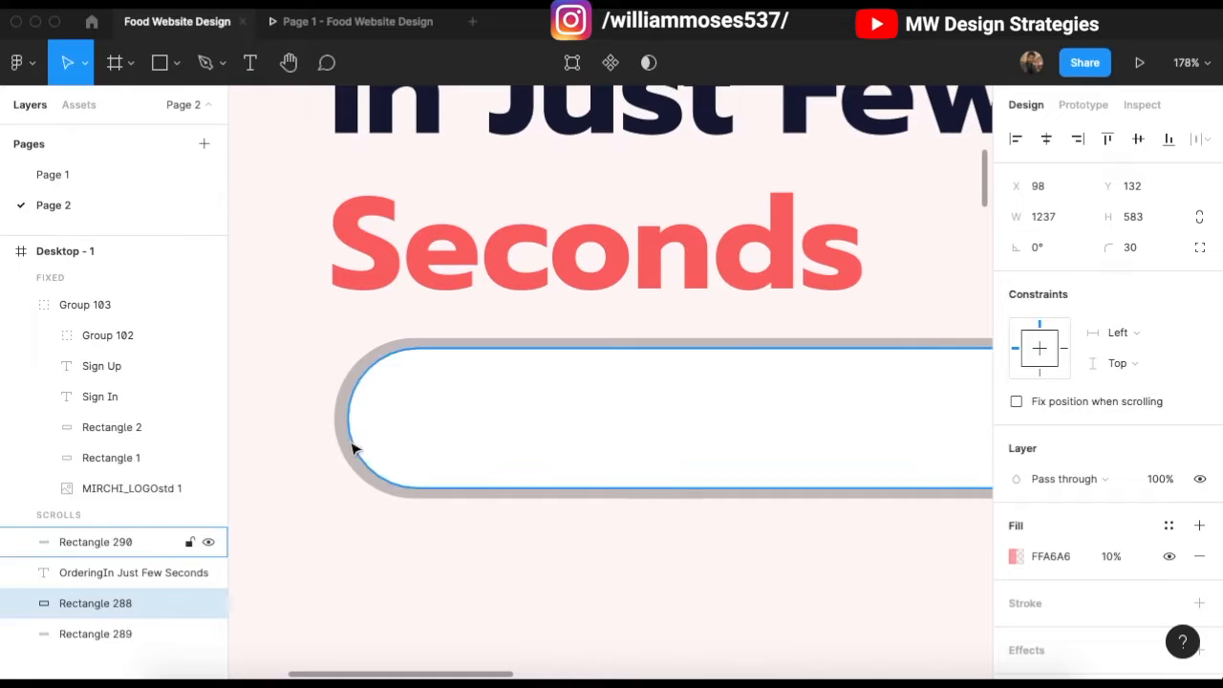
# Step: Select the outer grey pill, add a stroke, and hide its grey fill
pyautogui.scroll(-5, 340, 441)
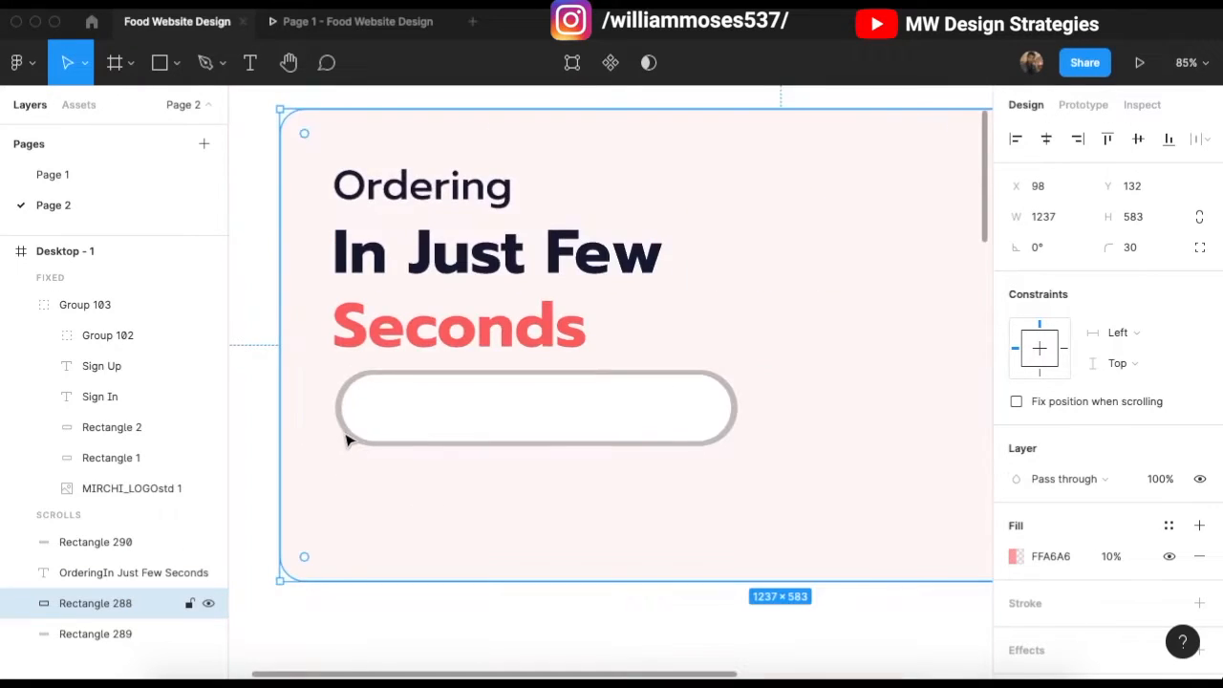
pyautogui.click(346, 437)
pyautogui.click(388, 612)
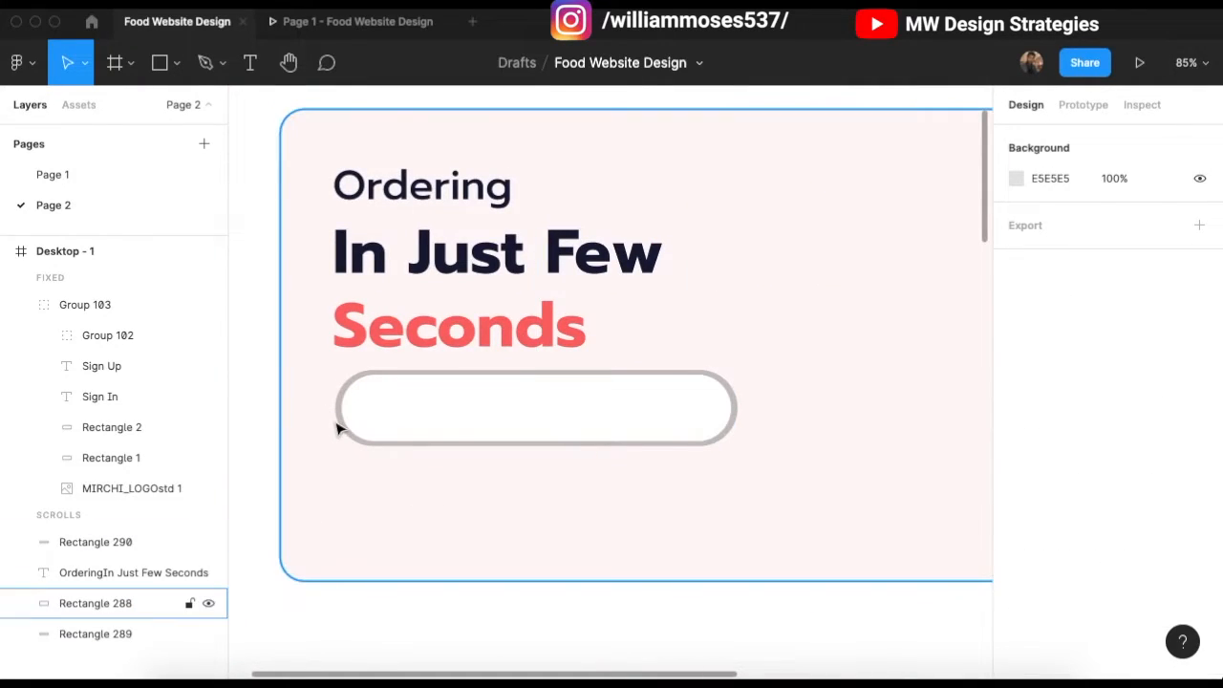
pyautogui.click(335, 412)
pyautogui.hscroll(-2, 313, 466)
pyautogui.moveTo(258, 389); pyautogui.dragTo(450, 462)
pyautogui.click(477, 429)
pyautogui.hscroll(2, 601, 499)
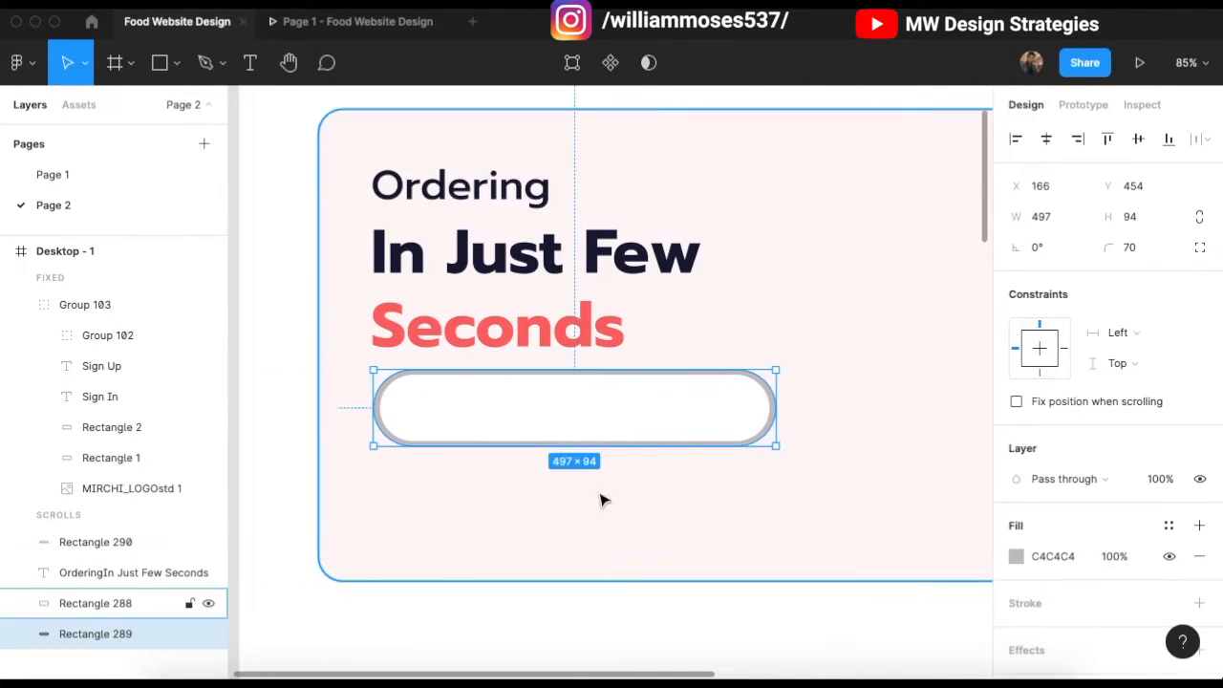
pyautogui.scroll(-1, 1049, 577)
pyautogui.click(1199, 599)
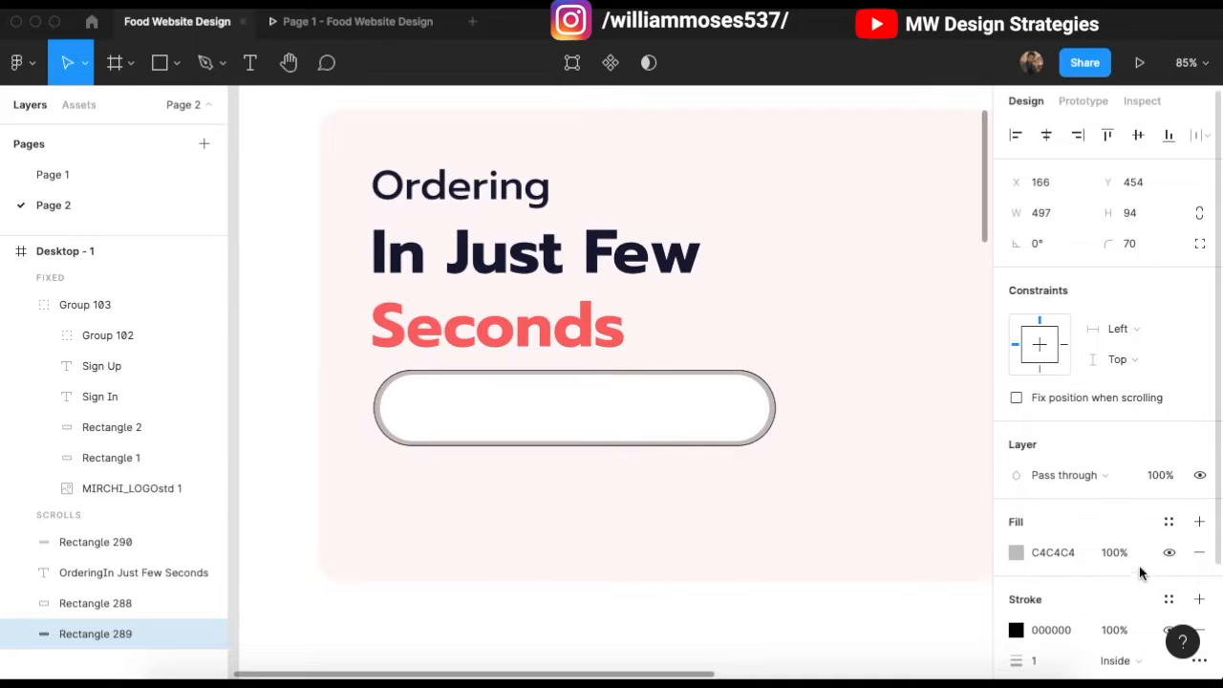
pyautogui.click(1168, 552)
# Step: Fade the outer pill's black stroke to about 16% opacity
pyautogui.hscroll(2, 917, 559)
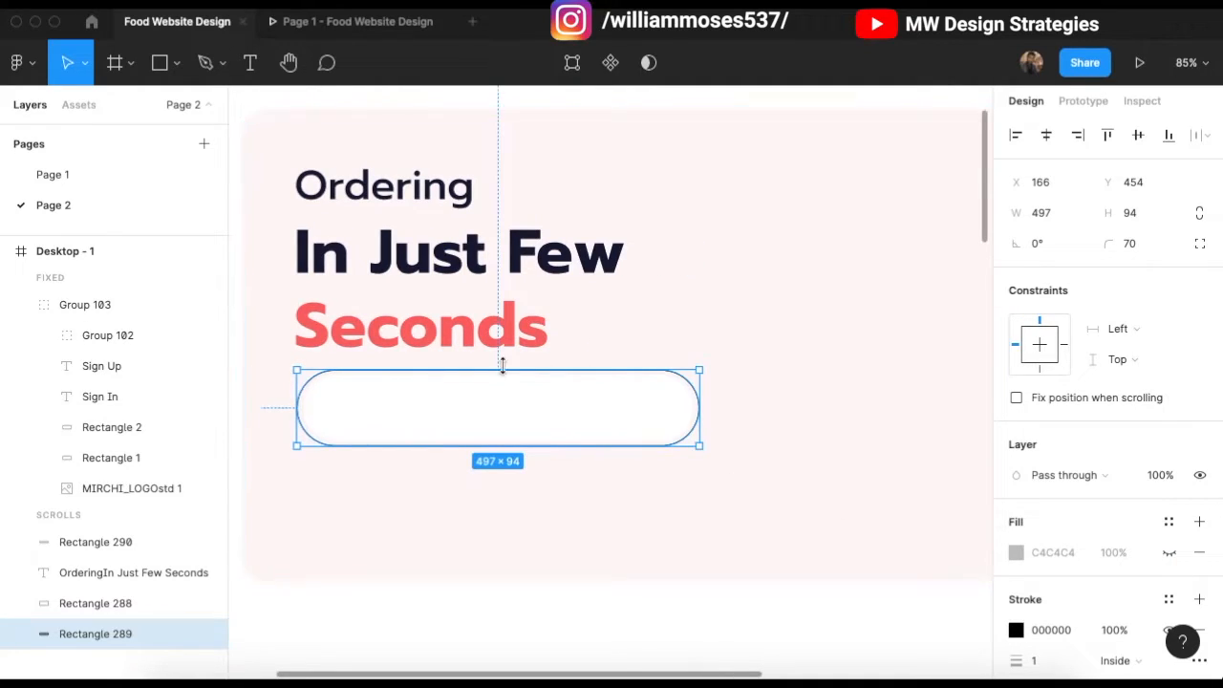
pyautogui.scroll(3, 472, 429)
pyautogui.scroll(-2, 1017, 585)
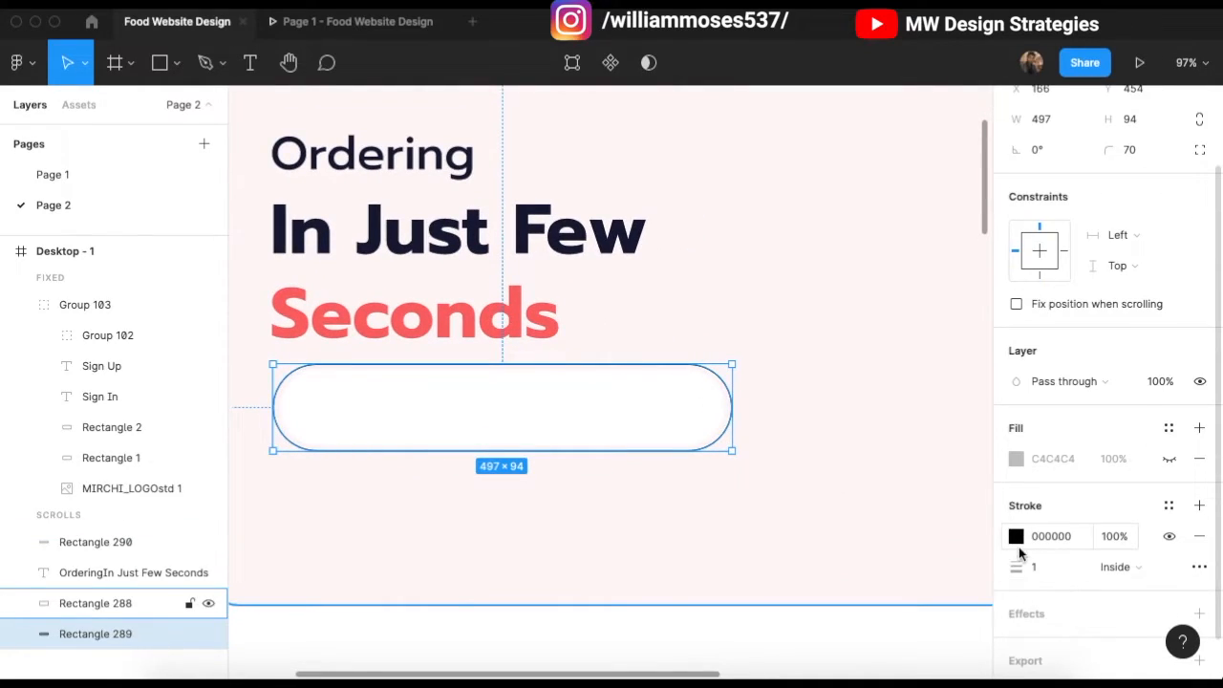
pyautogui.click(1016, 536)
pyautogui.moveTo(912, 488); pyautogui.dragTo(847, 484)
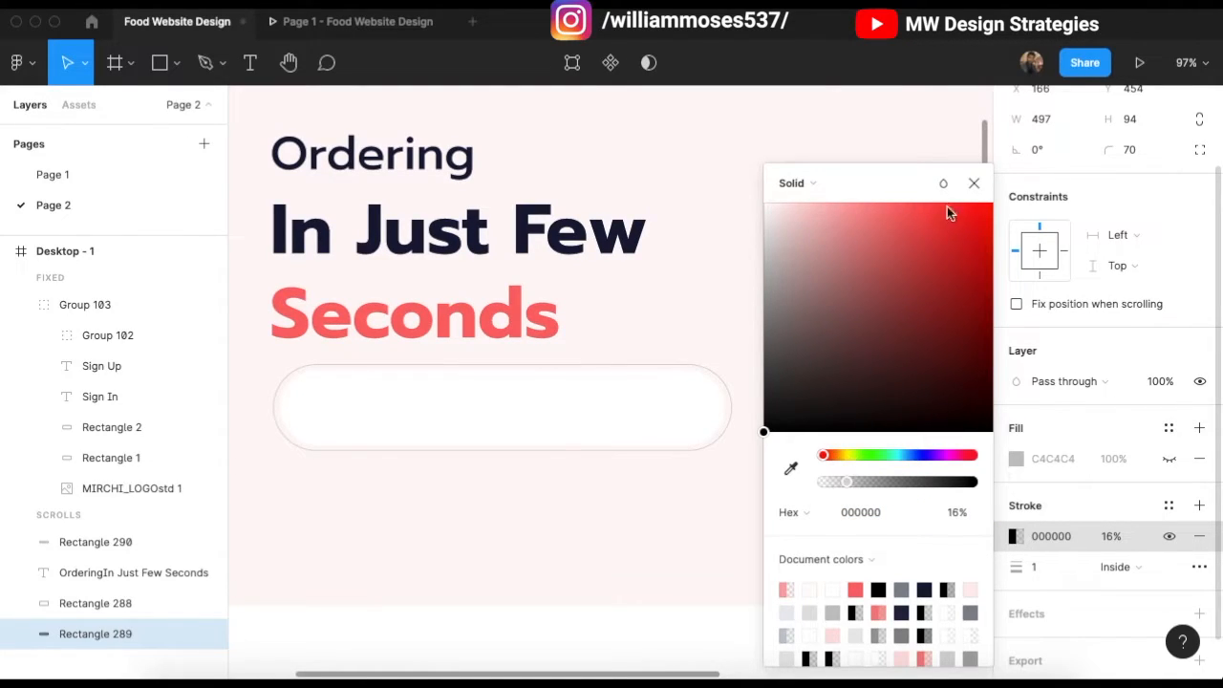
pyautogui.click(972, 186)
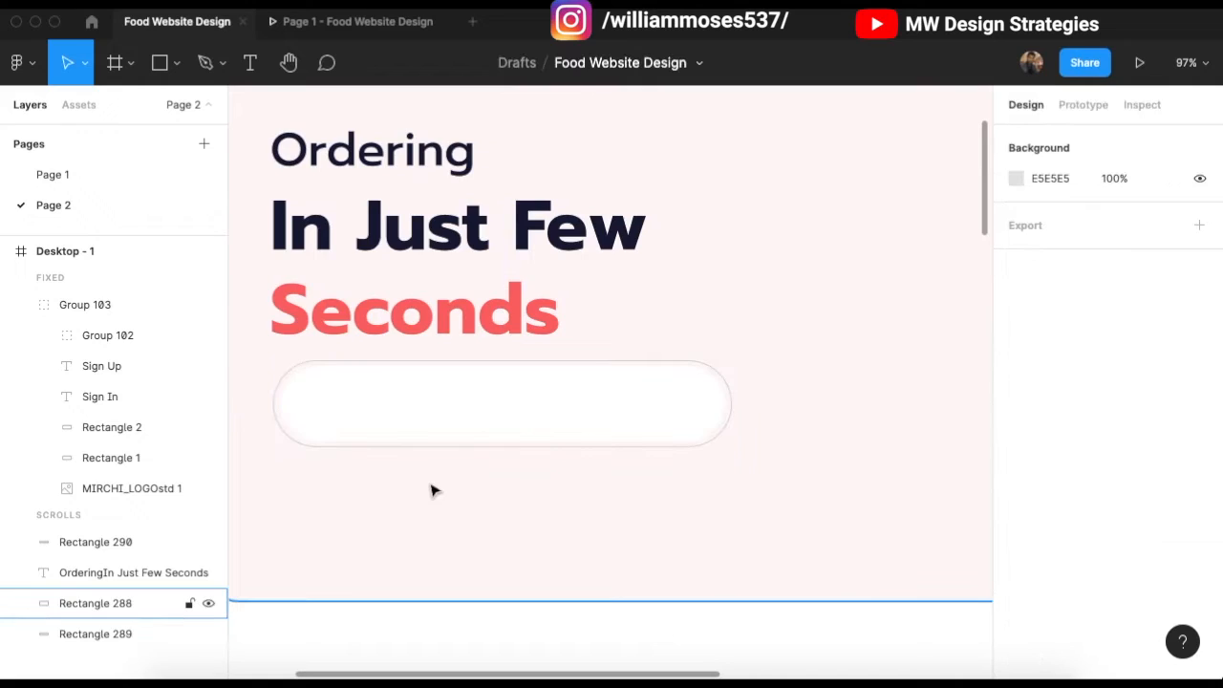
# Step: Reselect the outer pill and set its stroke opacity to exactly 15%
pyautogui.hscroll(-2, 430, 491)
pyautogui.click(373, 448)
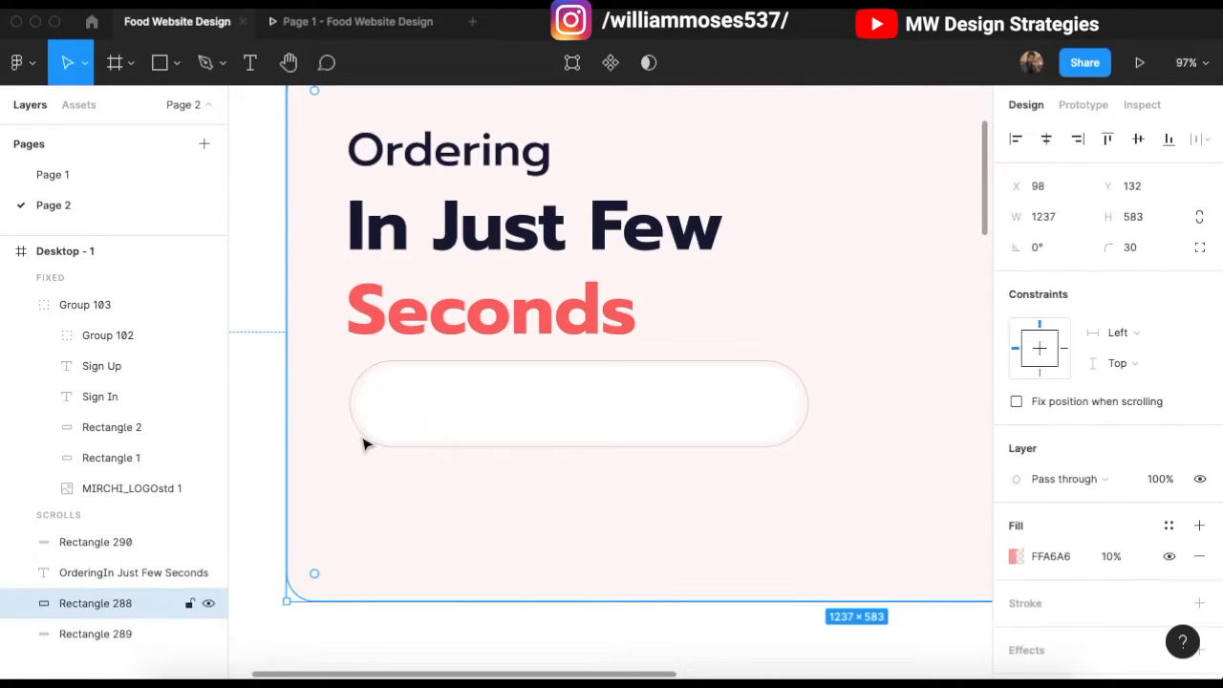
pyautogui.hscroll(-5, 336, 453)
pyautogui.moveTo(313, 384); pyautogui.dragTo(592, 416)
pyautogui.keyDown('shift'); pyautogui.click(598, 484); pyautogui.keyUp('shift')
pyautogui.hscroll(3, 739, 516)
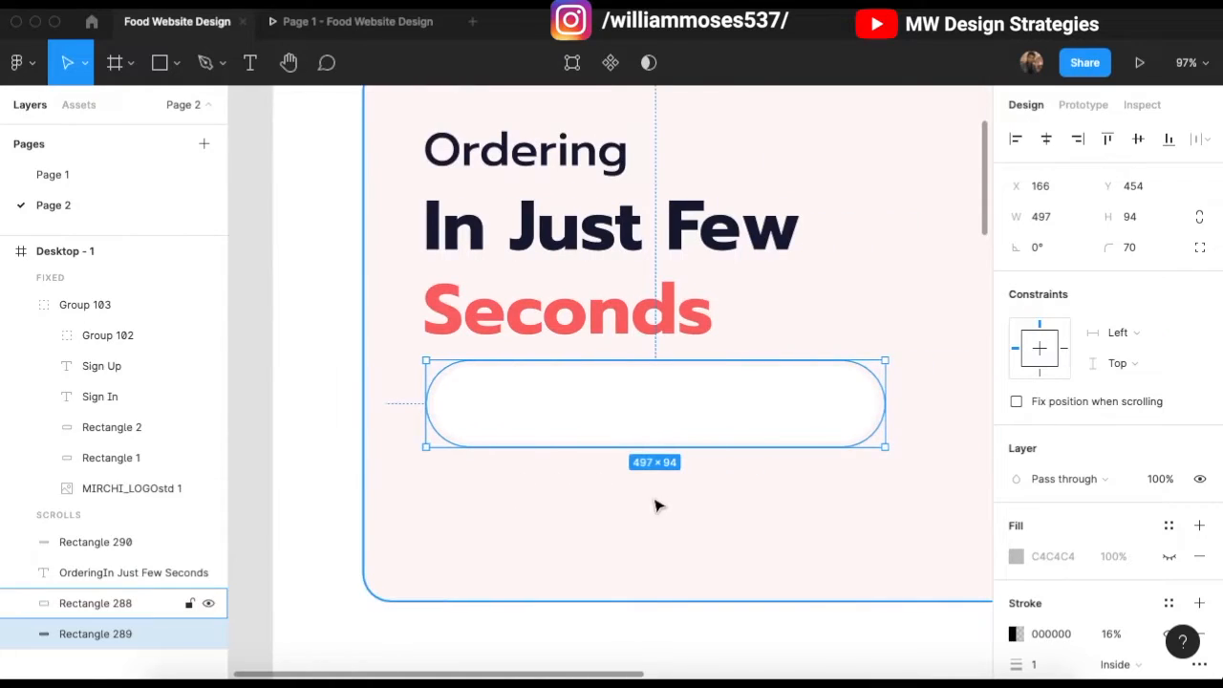
pyautogui.hscroll(1, 656, 505)
pyautogui.click(1113, 635)
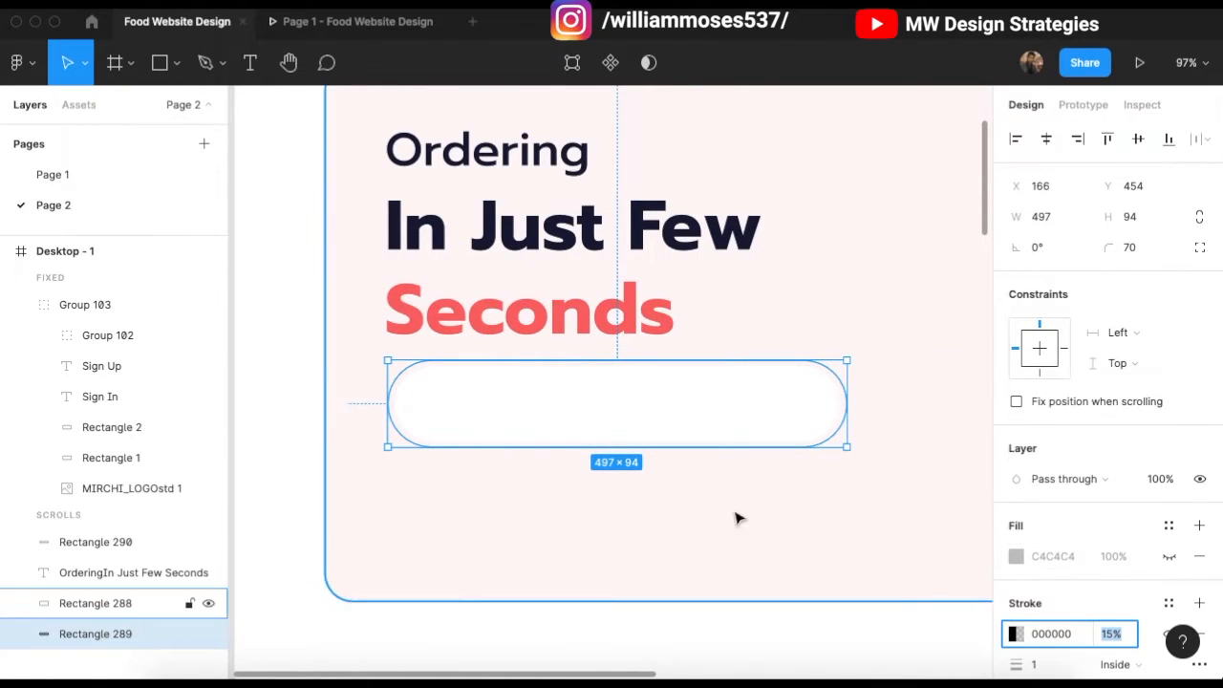
pyautogui.scroll(-1, 742, 568)
pyautogui.click(707, 546)
pyautogui.scroll(2, 500, 458)
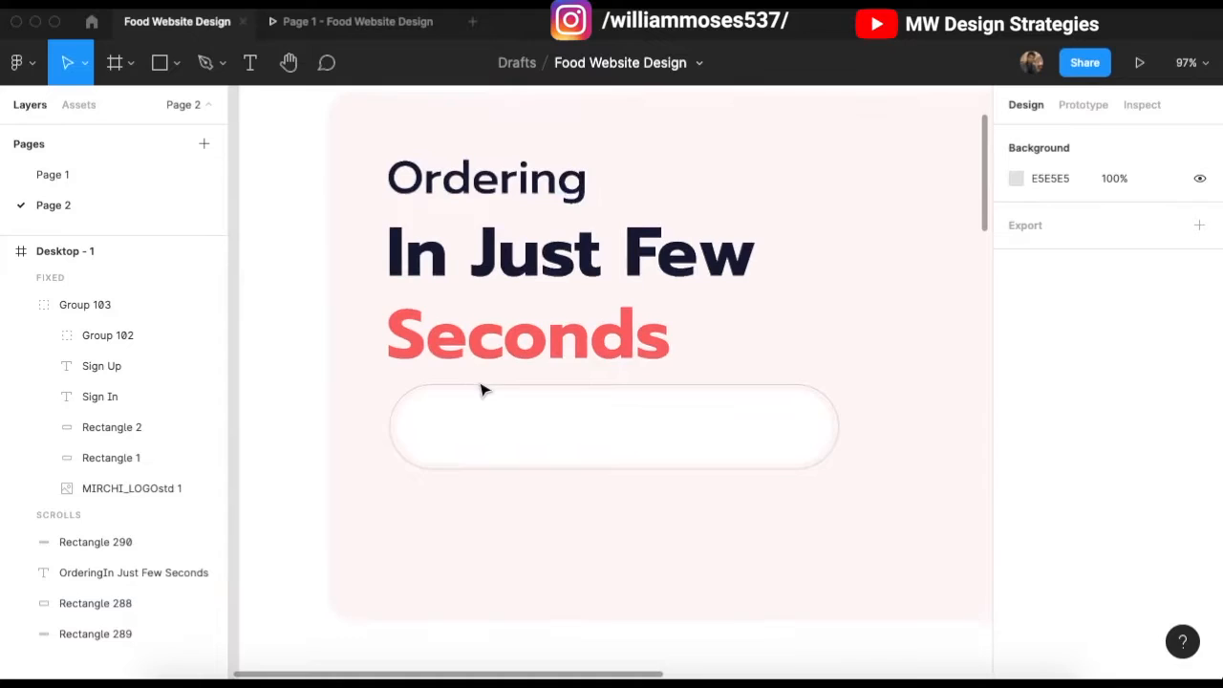
pyautogui.scroll(-2, 483, 390)
pyautogui.hscroll(2, 341, 380)
pyautogui.scroll(3, 691, 448)
# Step: Add a text box reading 'Enter your location' inside the white pill
pyautogui.hscroll(-2, 621, 434)
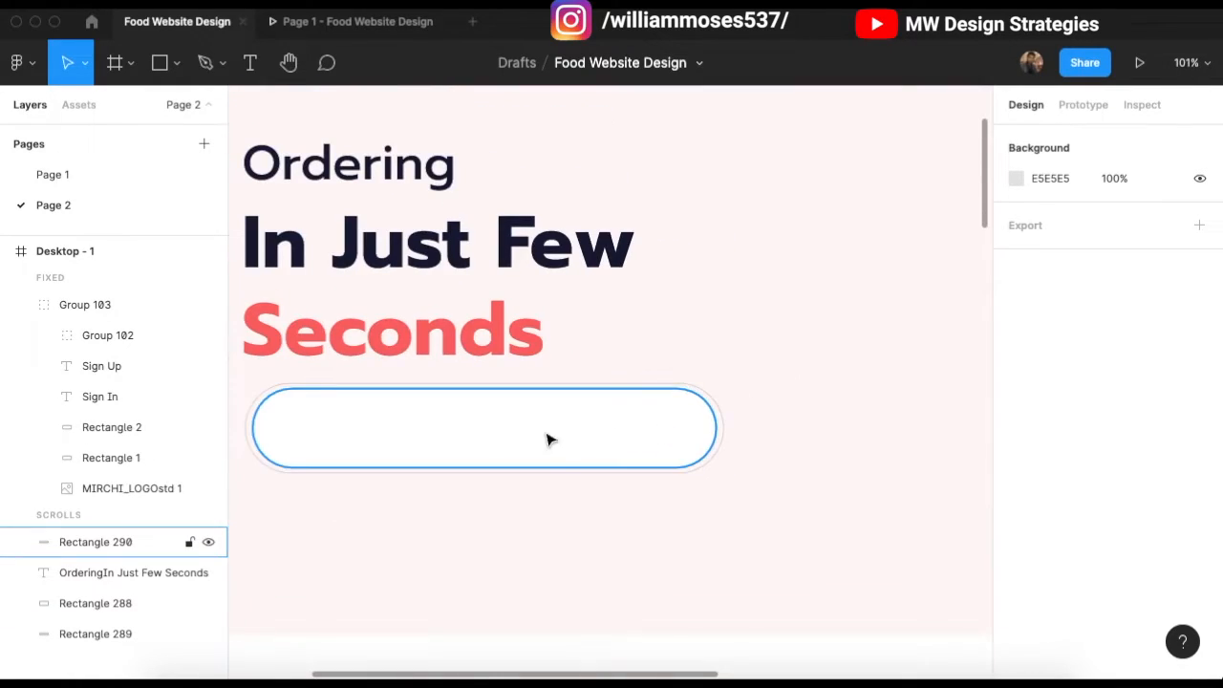
pyautogui.scroll(1, 483, 419)
pyautogui.hscroll(-1, 483, 418)
pyautogui.scroll(1, 451, 436)
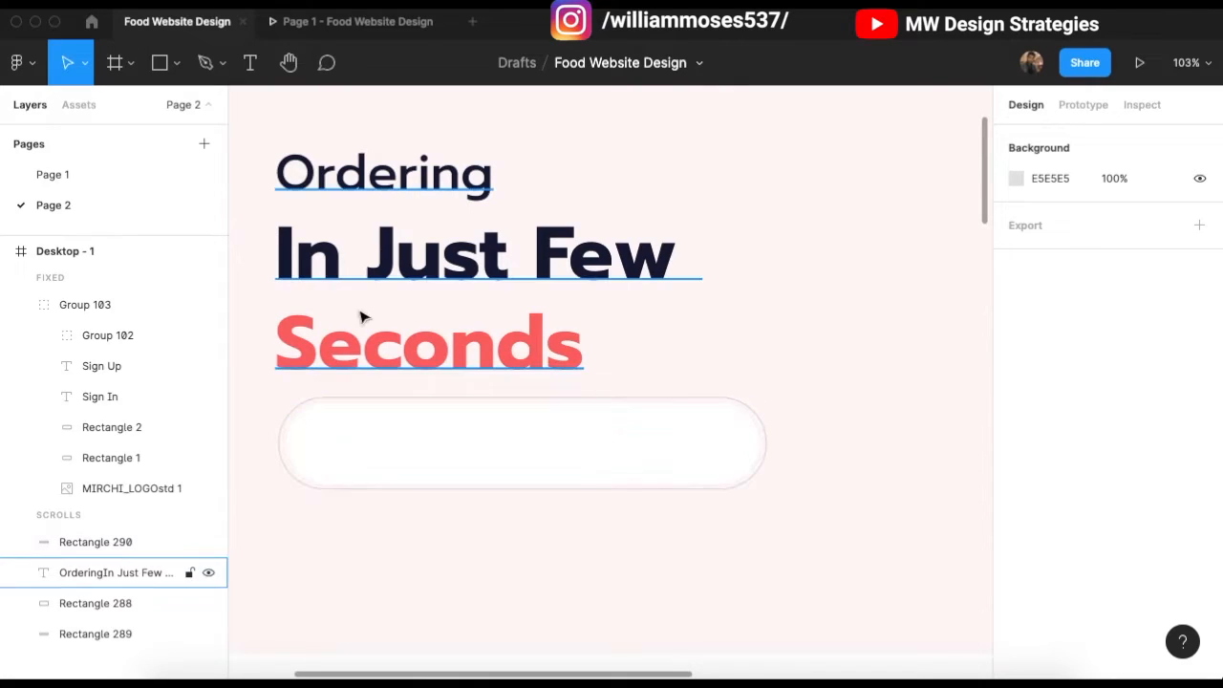
pyautogui.scroll(-1, 442, 354)
pyautogui.click(458, 288)
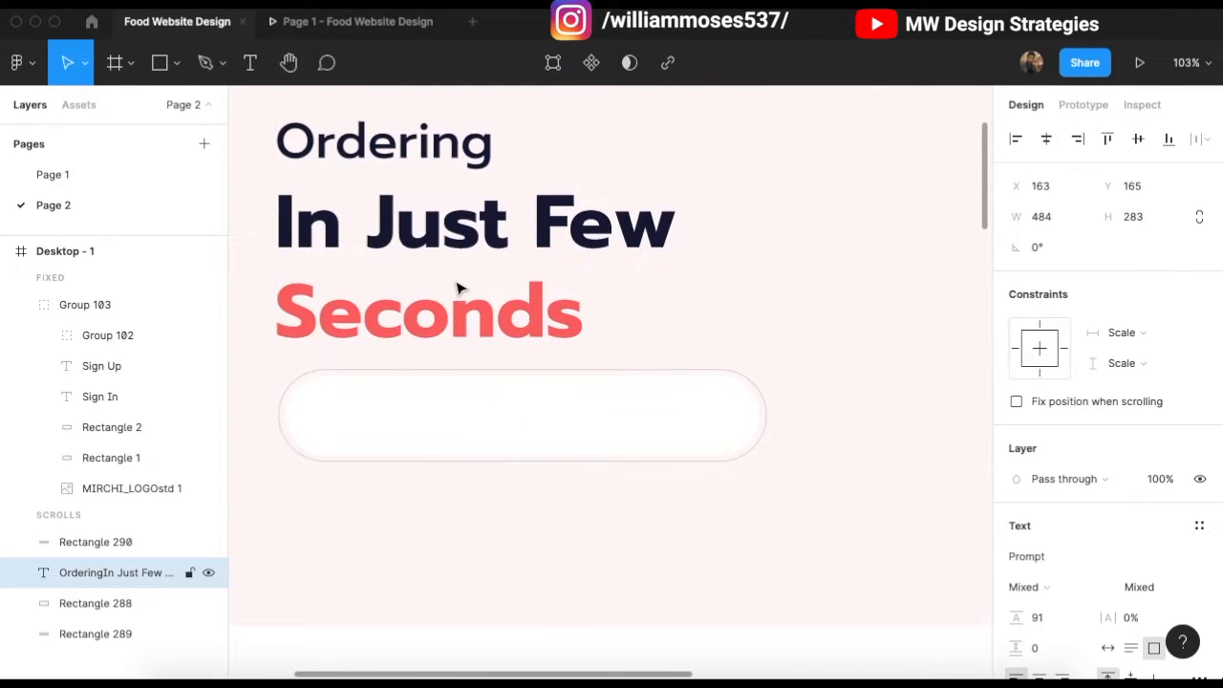
pyautogui.click(535, 473)
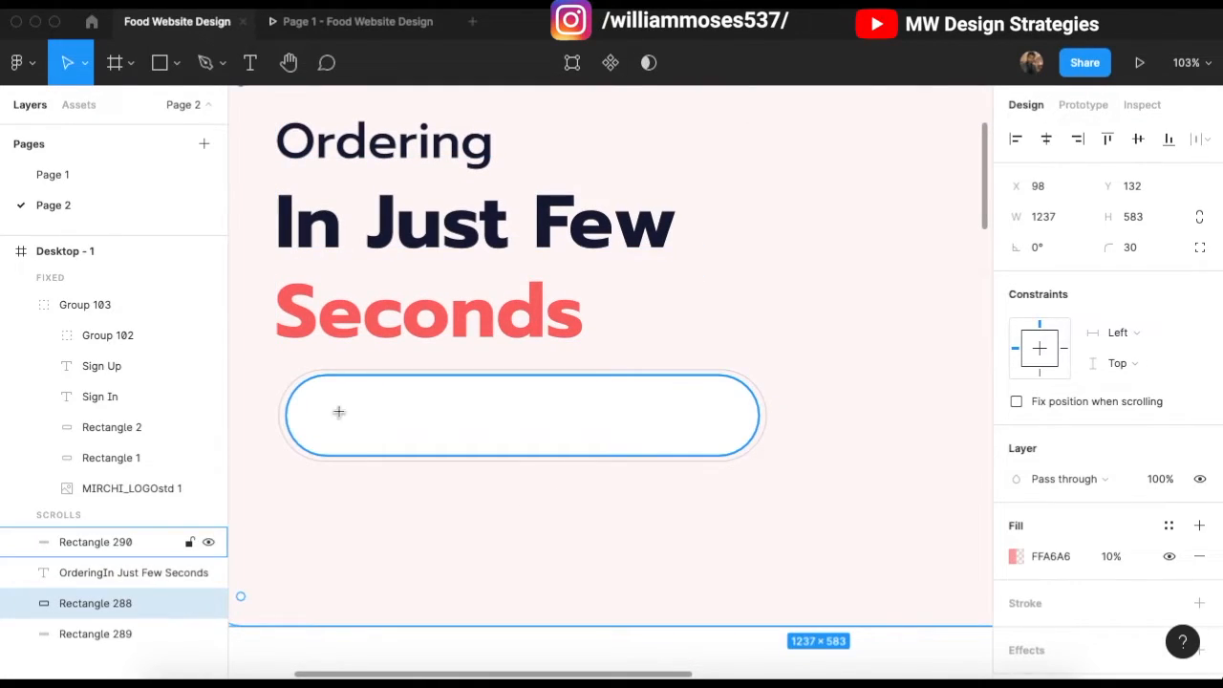
pyautogui.press('t')
pyautogui.click(337, 410)
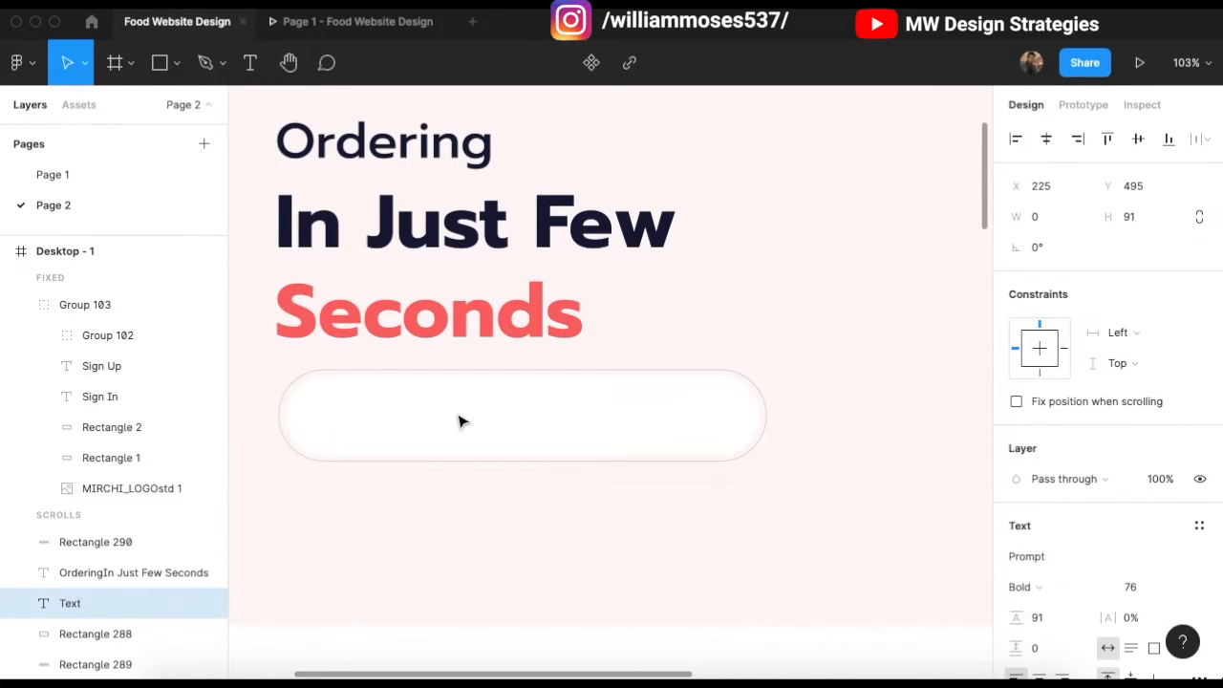
pyautogui.write('Search')
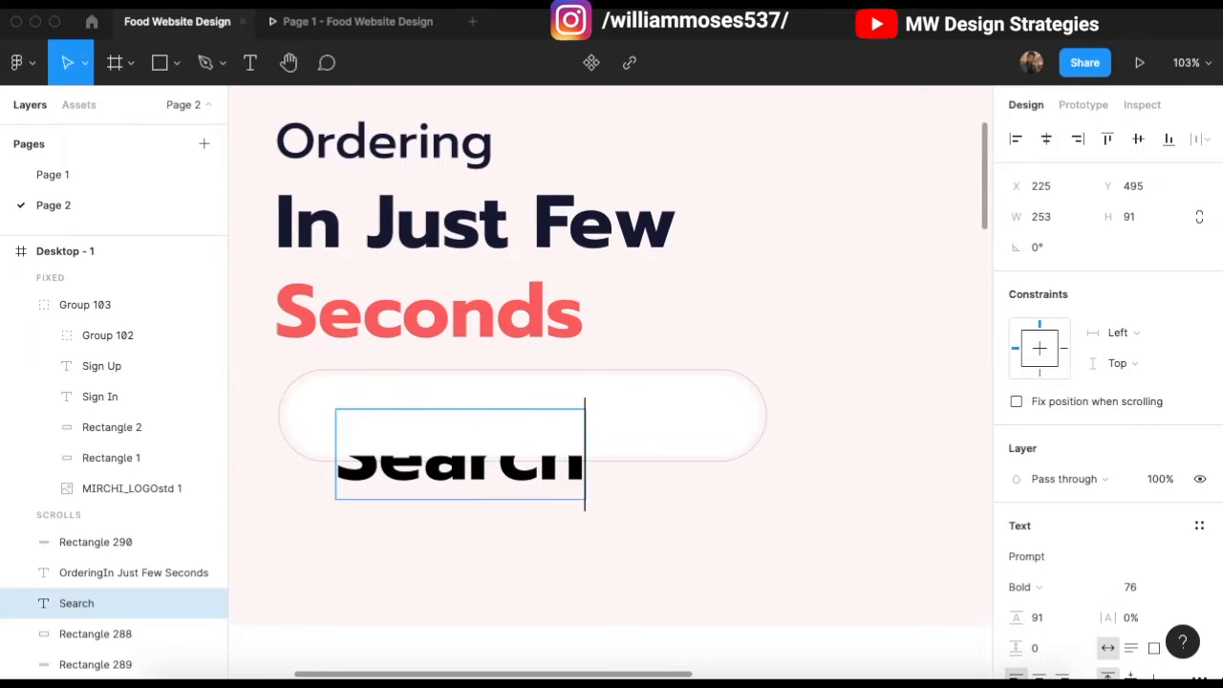
pyautogui.press('BackSpace')
pyautogui.press('BackSpace')
pyautogui.press('BackSpace')
pyautogui.press('BackSpace')
pyautogui.press('BackSpace')
pyautogui.press('BackSpace')
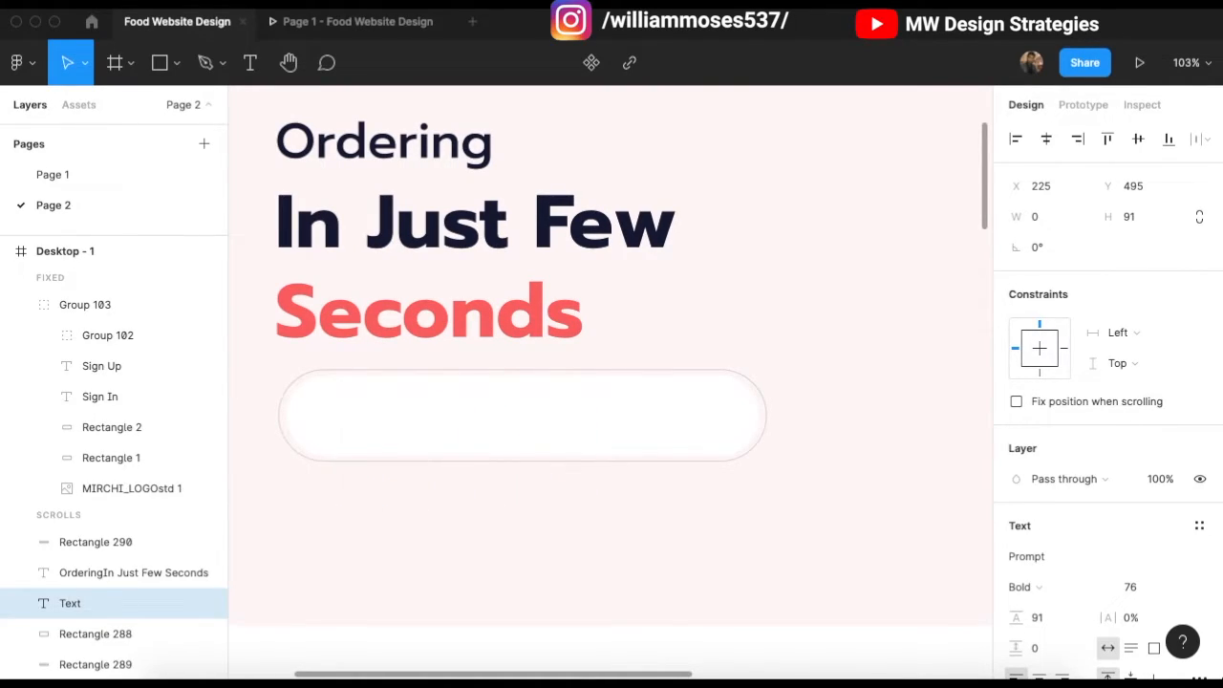
pyautogui.write('E')
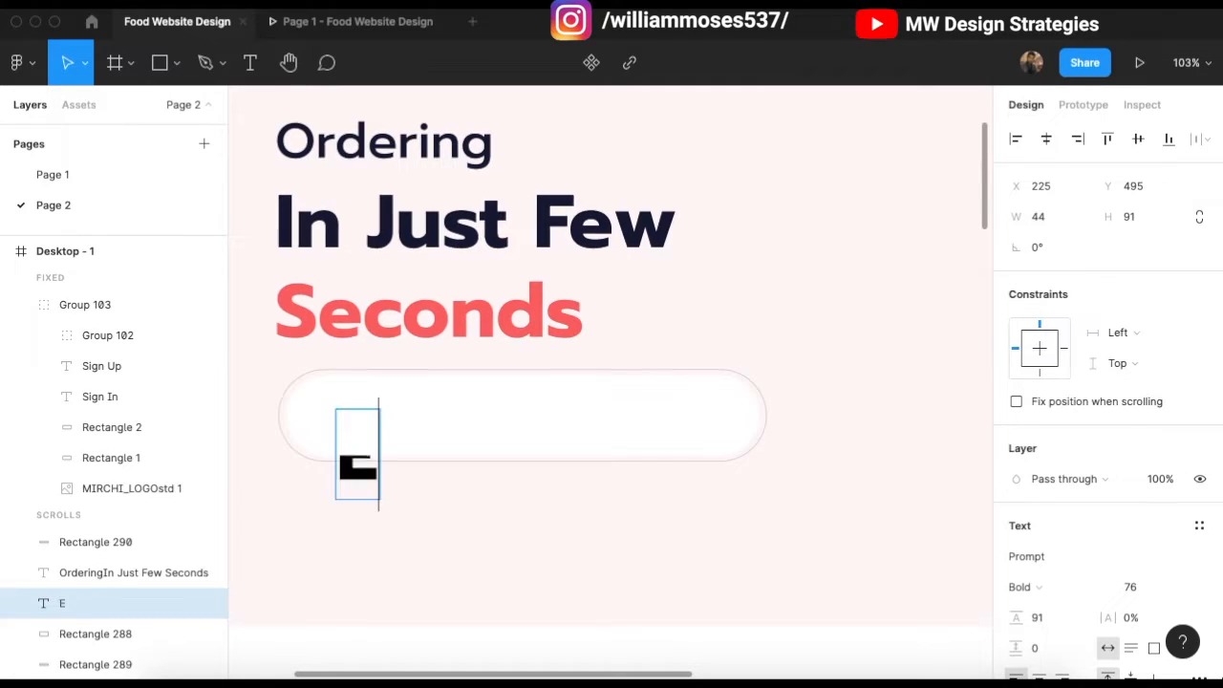
pyautogui.write('nter your location')
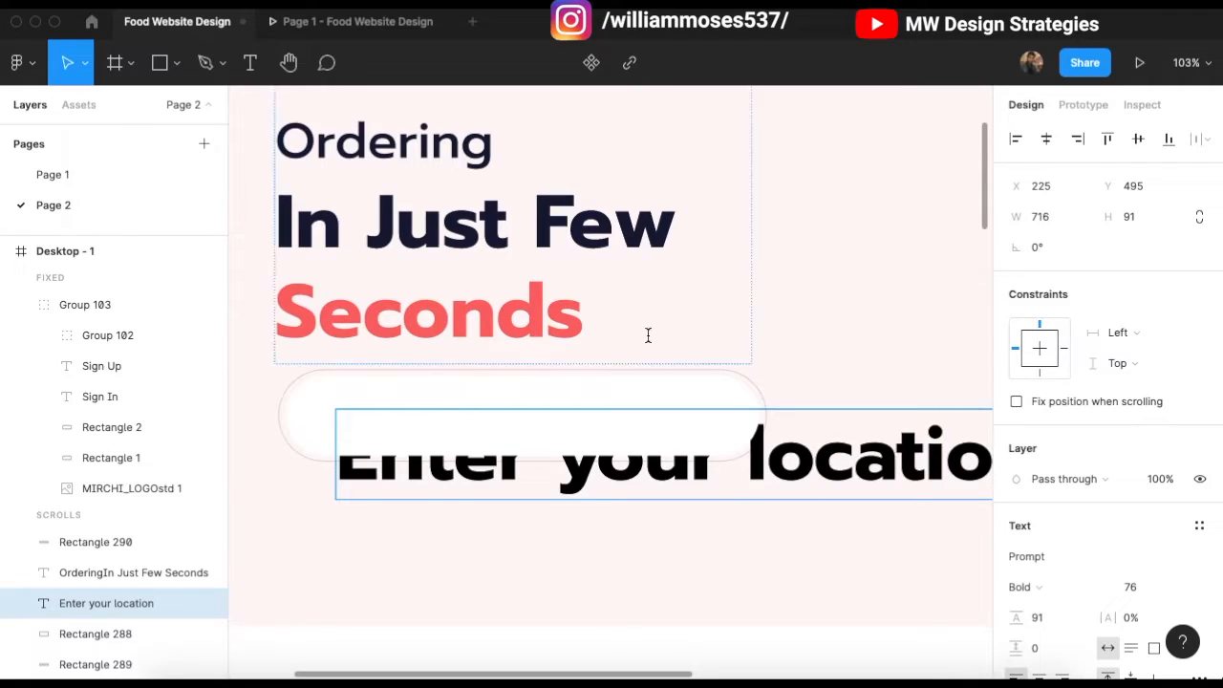
pyautogui.press('Escape')
# Step: Adjust the placeholder's font size and set it to Regular weight
pyautogui.click(1141, 585)
pyautogui.hotkey('shift', 'Down')
pyautogui.hotkey('shift', 'Down')
pyautogui.hotkey('shift', 'Down')
pyautogui.hotkey('shift', 'Down')
pyautogui.hotkey('shift', 'Down')
pyautogui.hotkey('shift', 'Down')
pyautogui.hotkey('shift', 'Down')
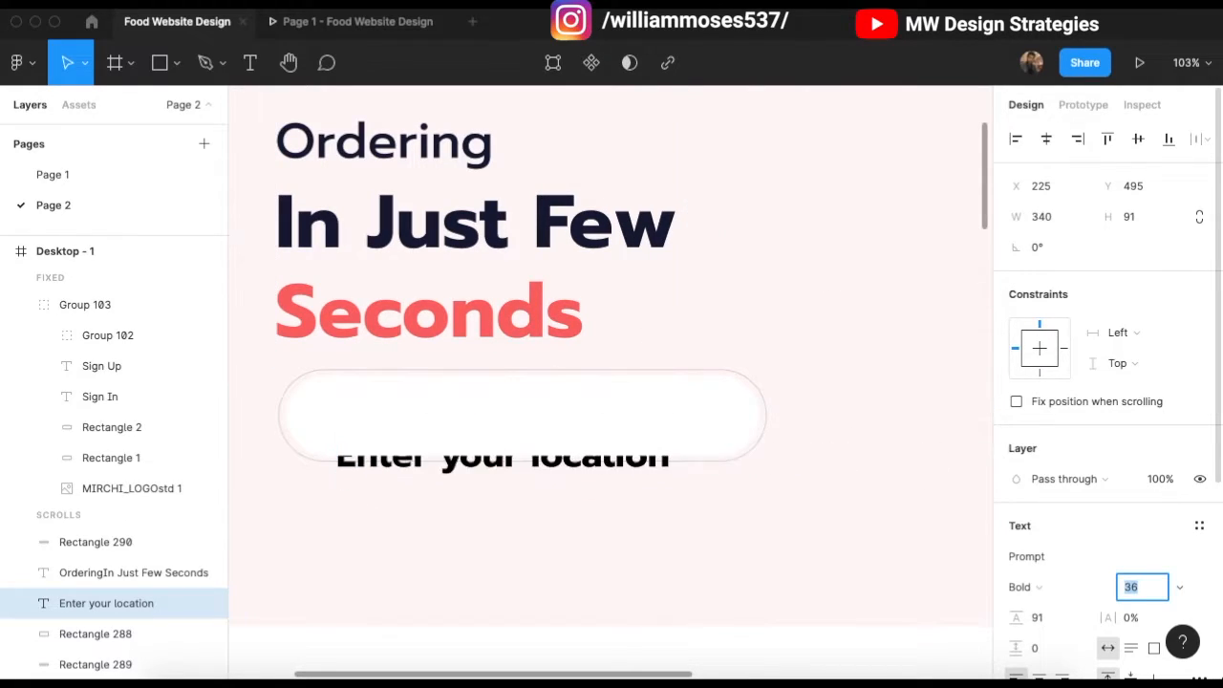
pyautogui.hotkey('shift', 'Up')
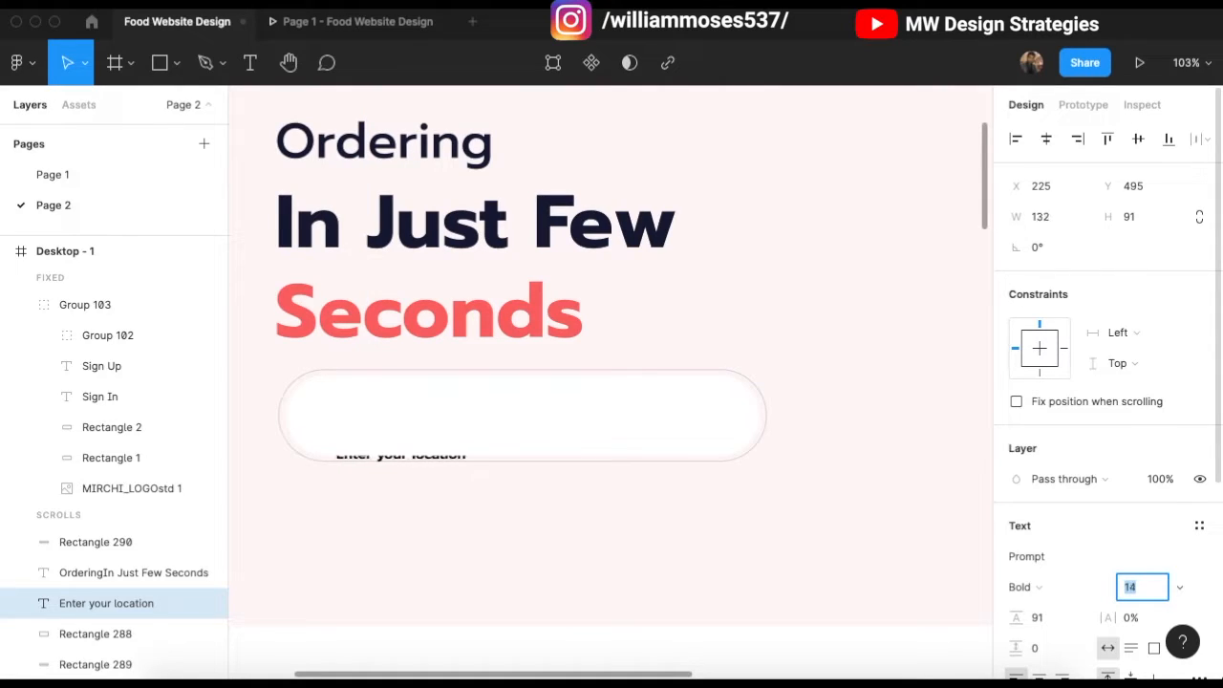
pyautogui.click(1018, 587)
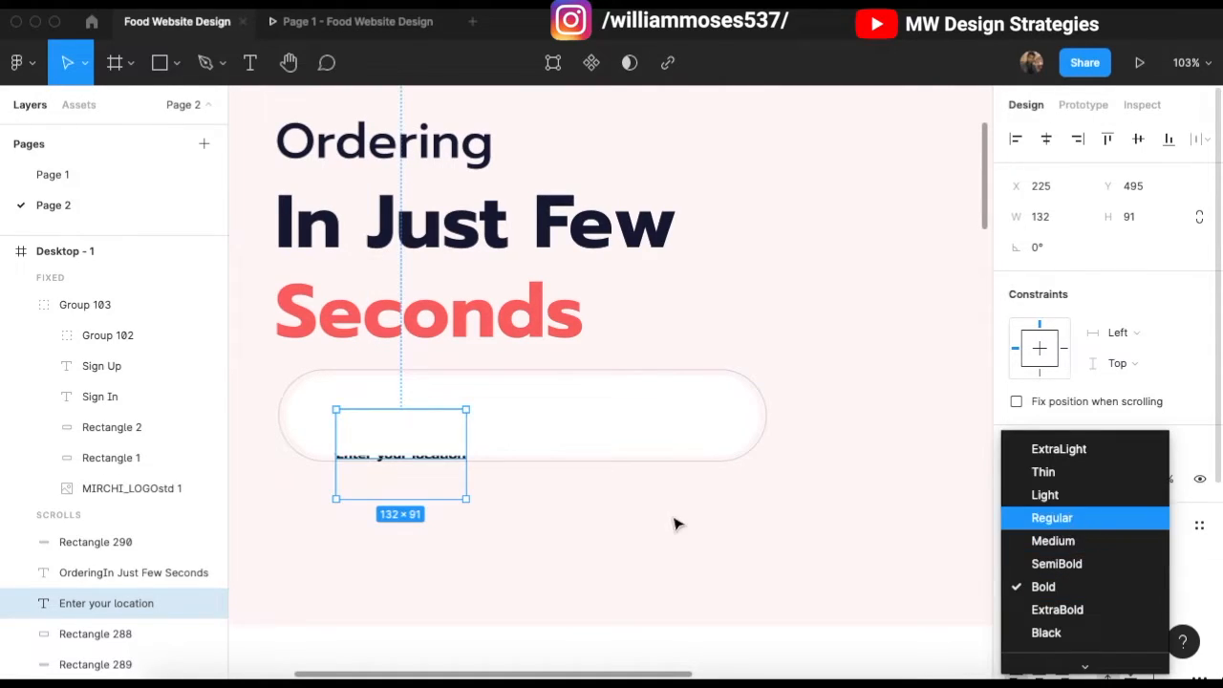
pyautogui.press('Return')
# Step: Shorten the placeholder box to 53 high, move it into the pill, and bring it forward
pyautogui.moveTo(387, 498); pyautogui.dragTo(415, 459)
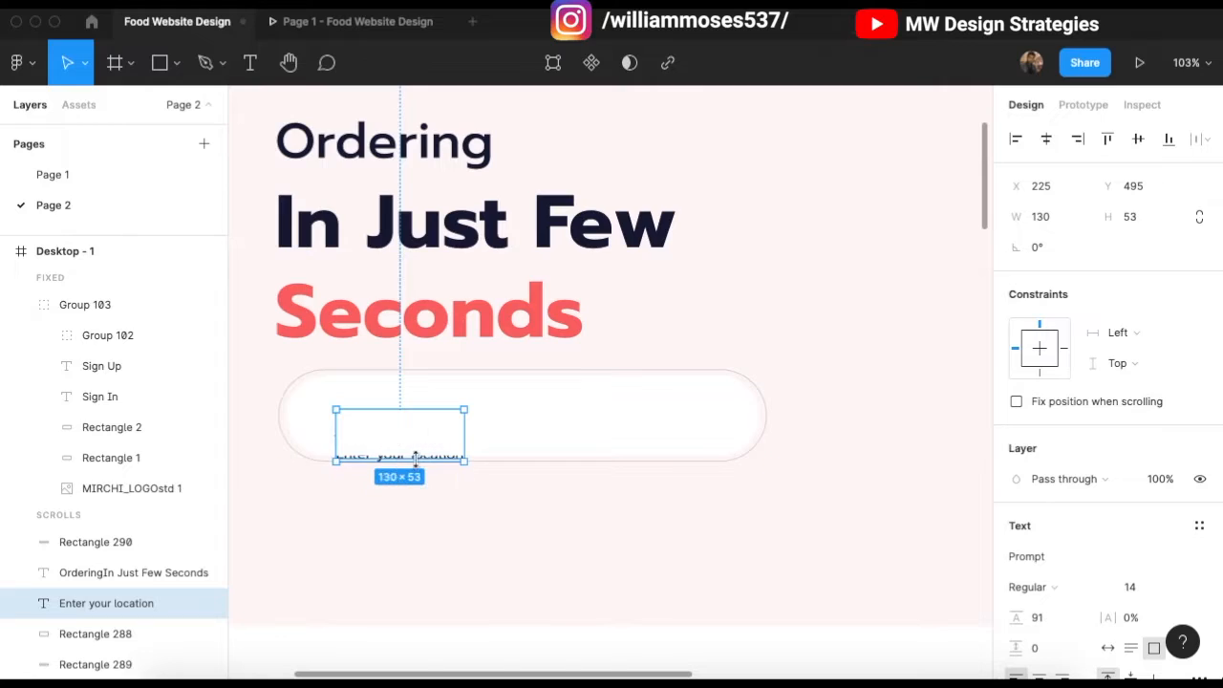
pyautogui.hotkey('shift', 'Down')
pyautogui.hotkey('shift', 'Down')
pyautogui.hotkey('shift', 'Down')
pyautogui.hotkey('shift', 'Down')
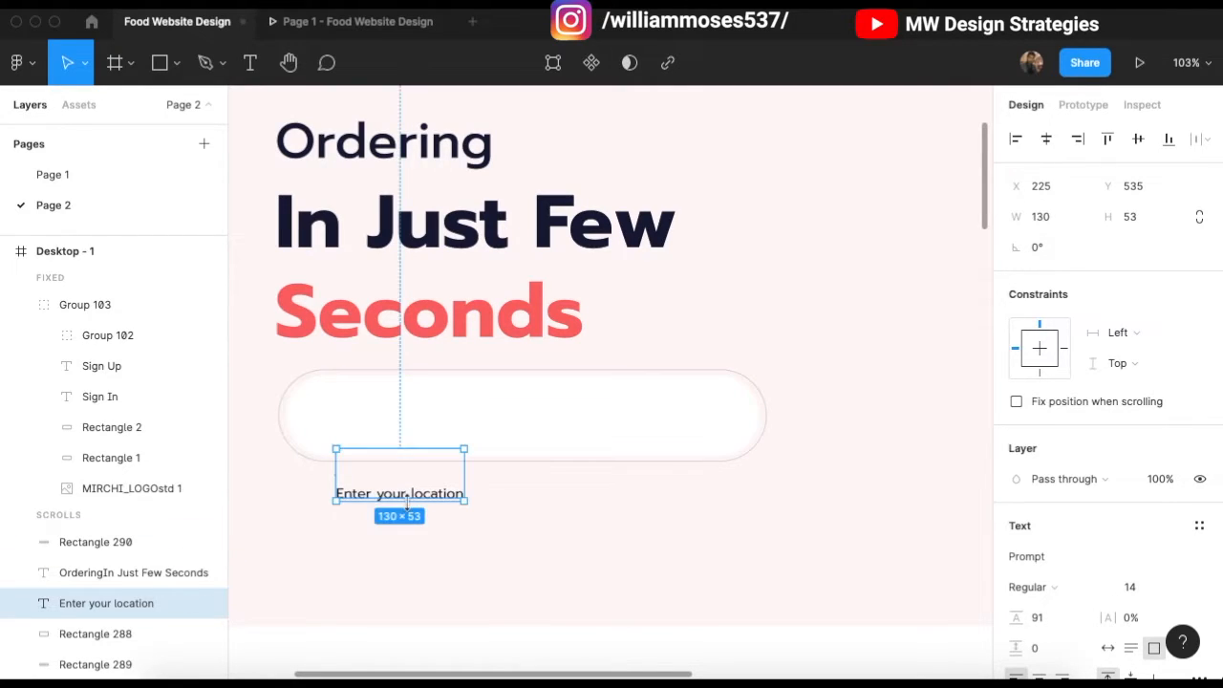
pyautogui.moveTo(420, 498); pyautogui.dragTo(414, 420)
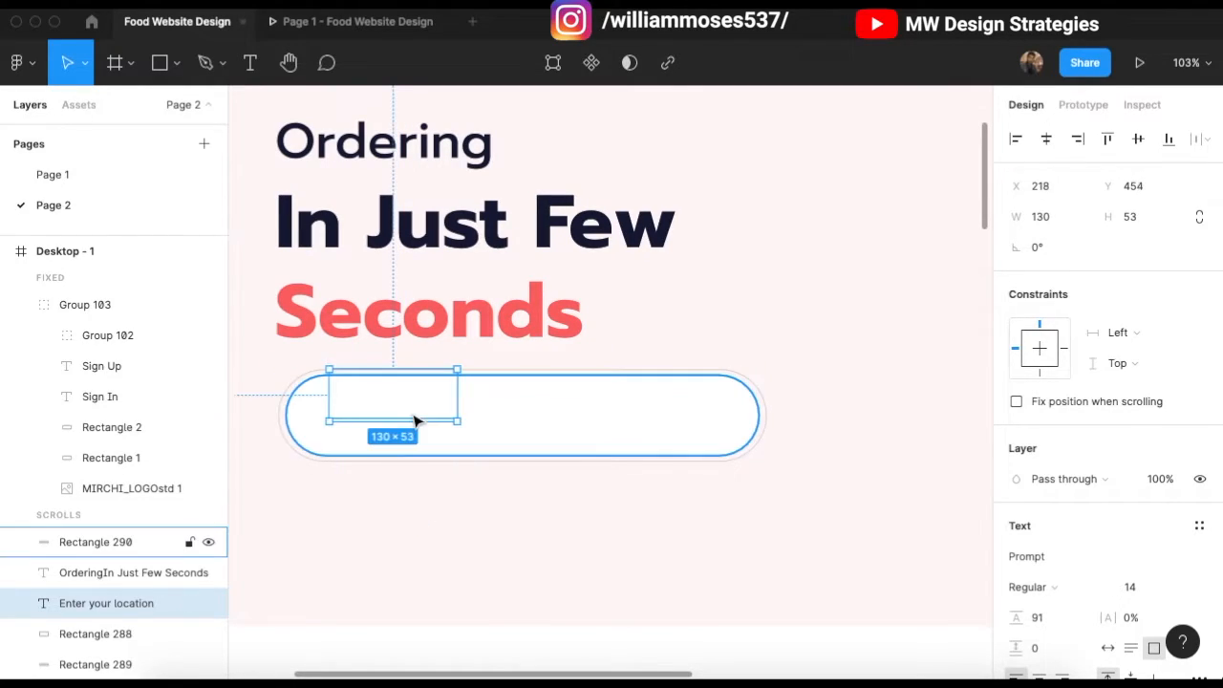
pyautogui.press('super+bracketright')
pyautogui.press('super+bracketright')
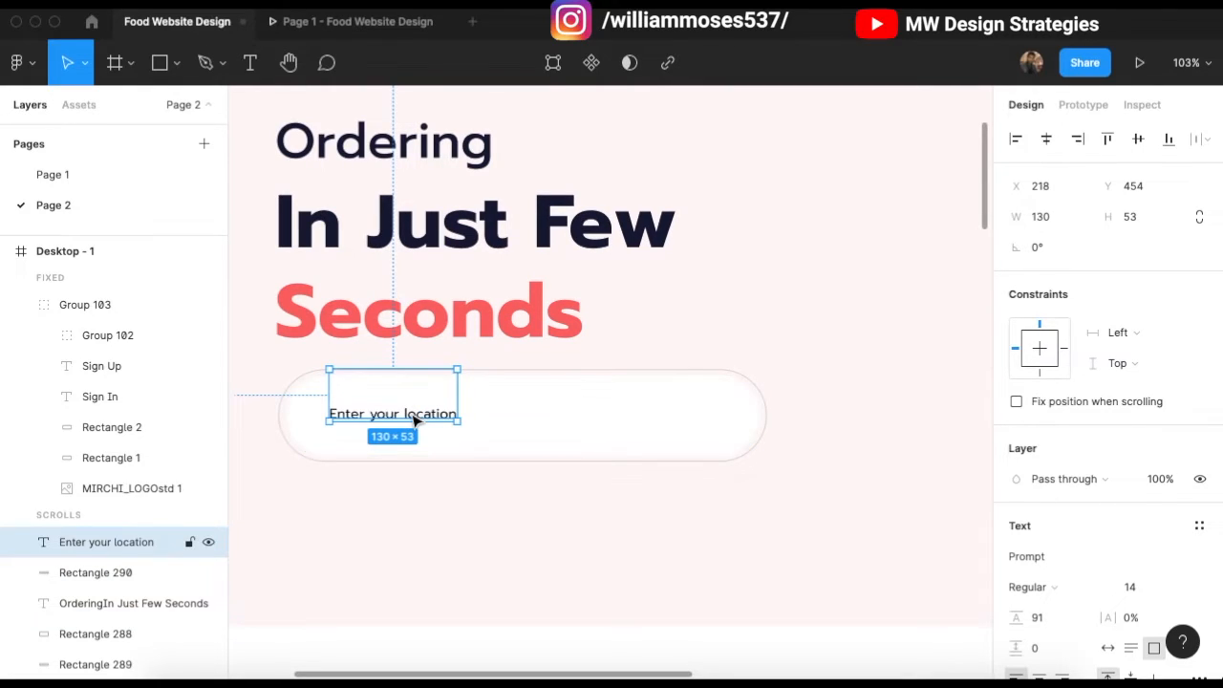
# Step: Colour the placeholder text grey 818995
pyautogui.click(657, 348)
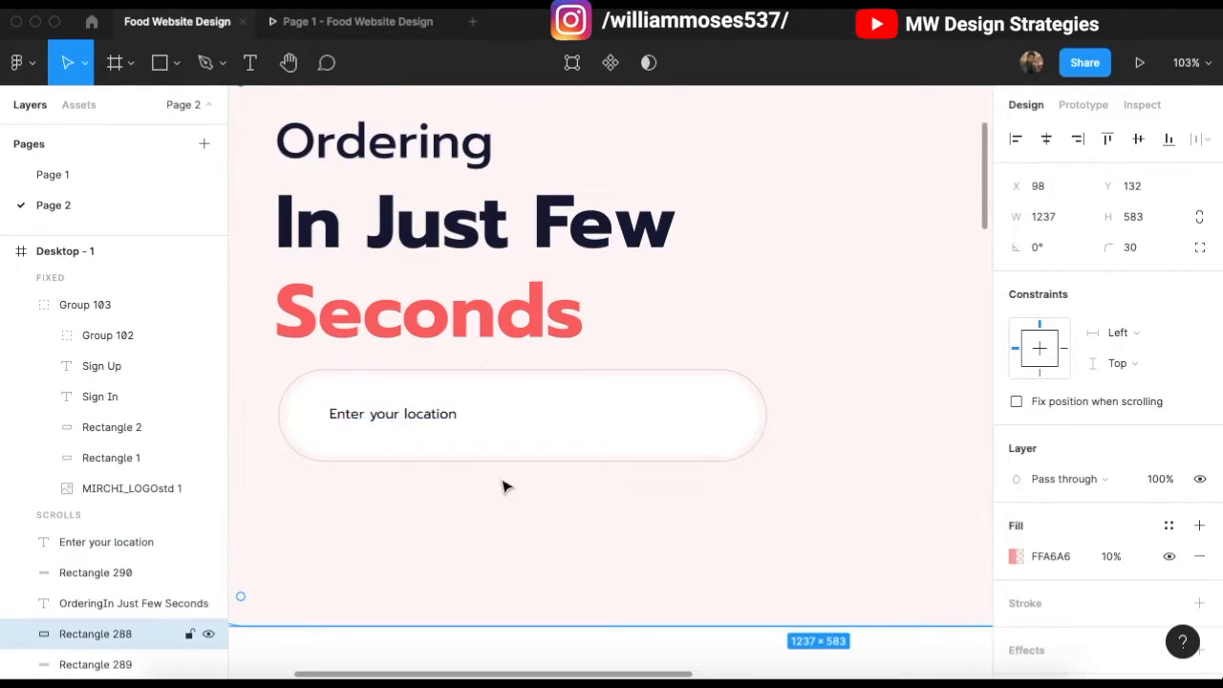
pyautogui.scroll(-3, 440, 461)
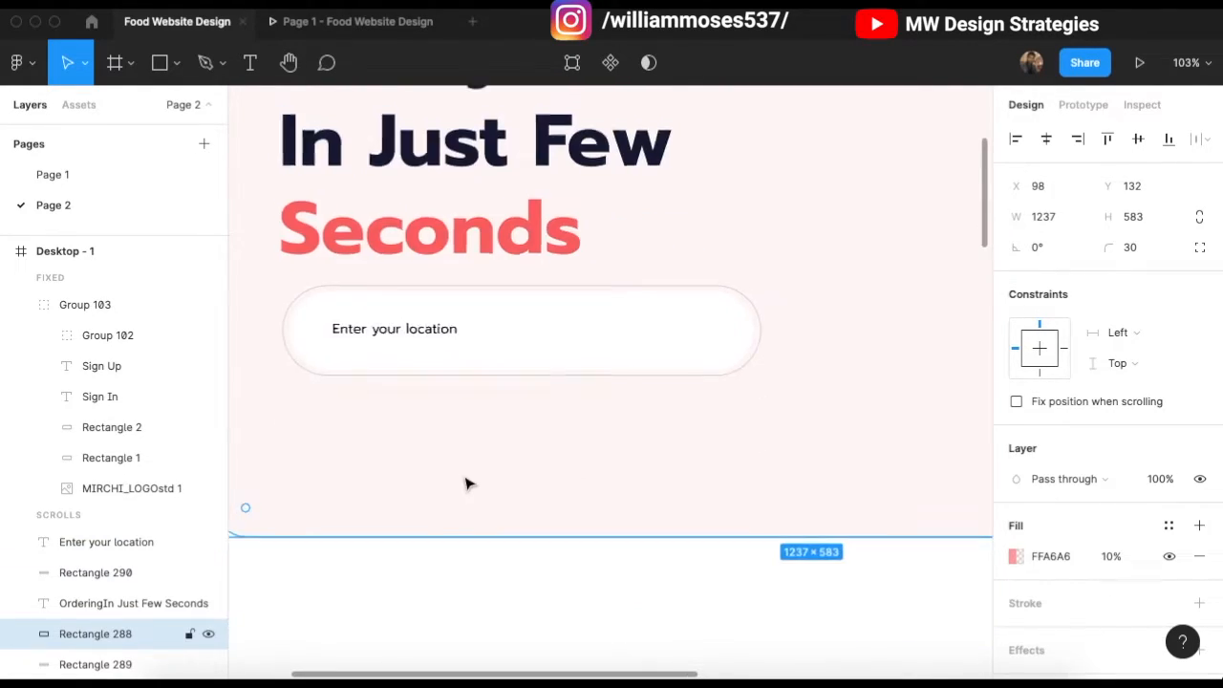
pyautogui.click(423, 328)
pyautogui.scroll(-1, 1064, 569)
pyautogui.scroll(-3, 1064, 569)
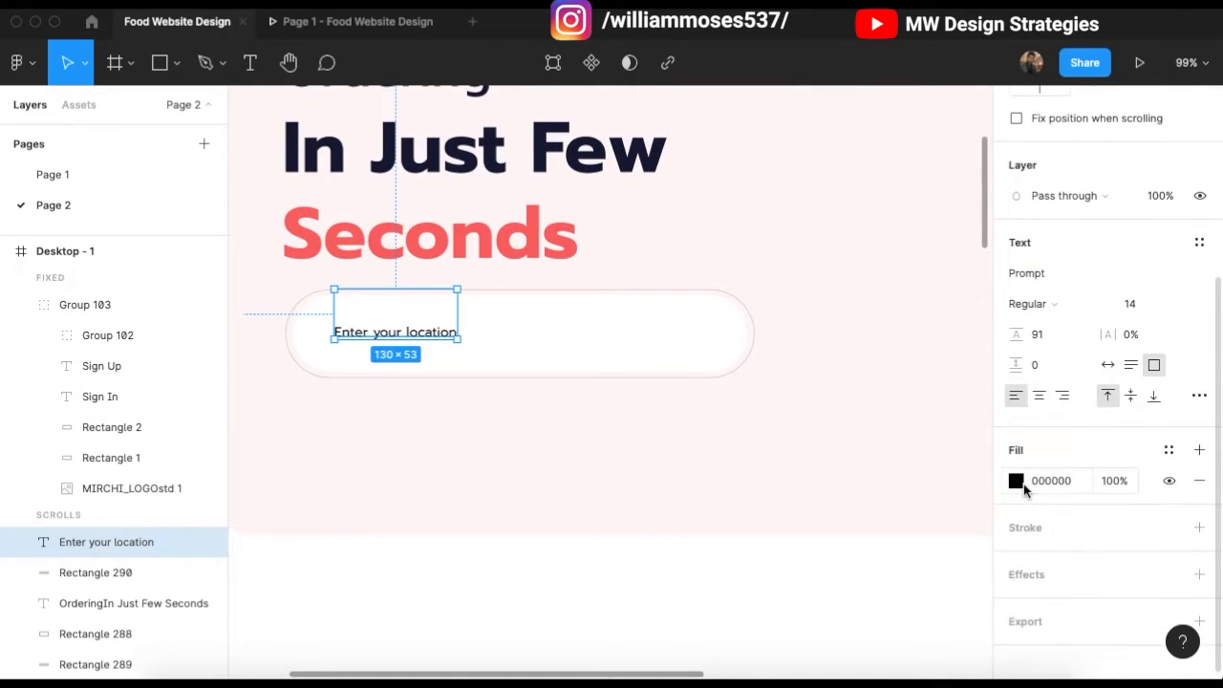
pyautogui.click(1015, 481)
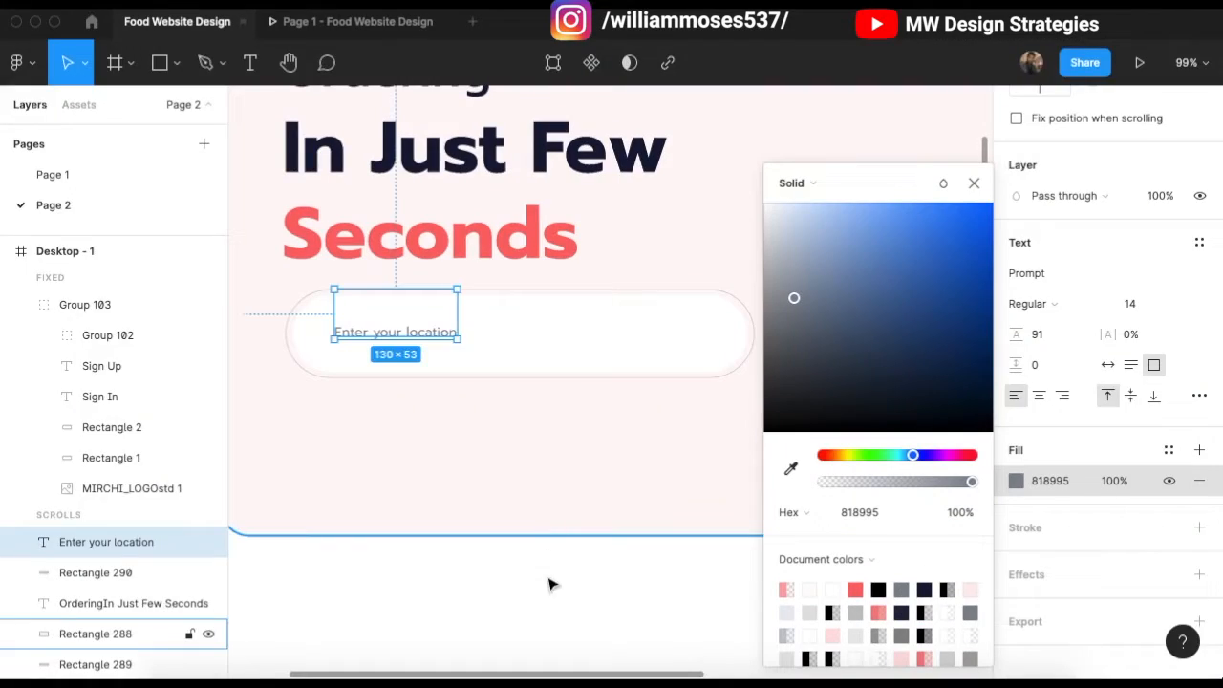
pyautogui.click(550, 573)
pyautogui.scroll(1, 538, 410)
pyautogui.scroll(-2, 542, 411)
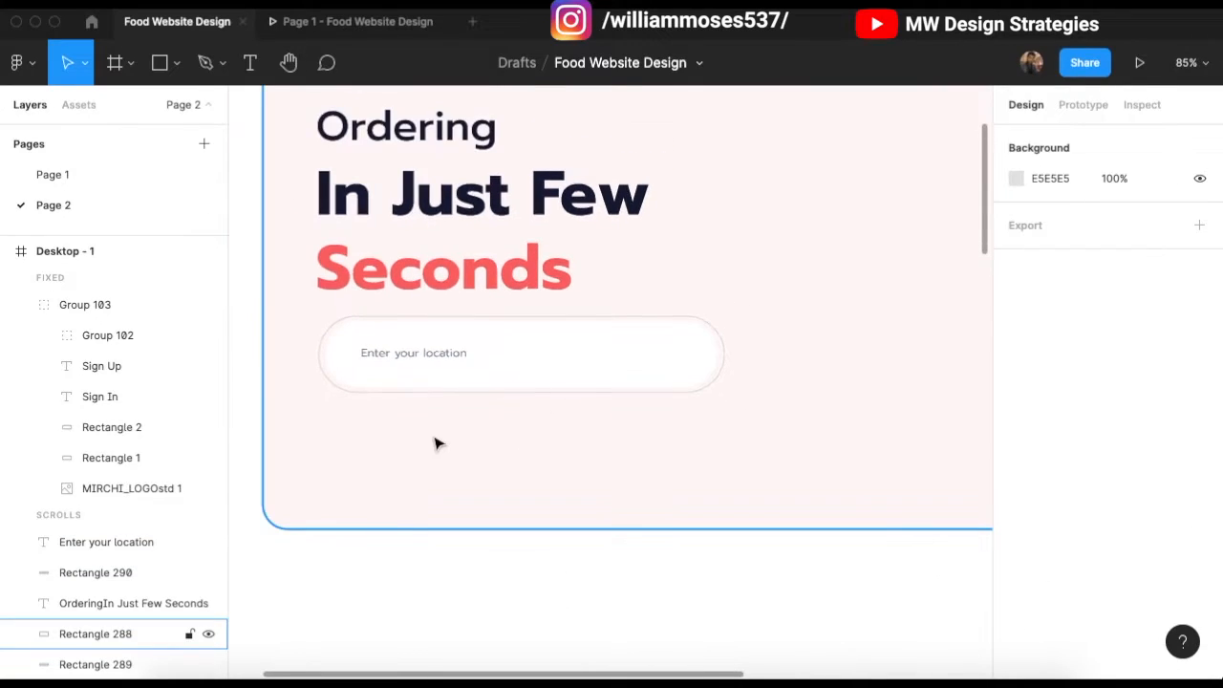
pyautogui.hscroll(-2, 453, 439)
pyautogui.hscroll(1, 683, 366)
pyautogui.scroll(2, 770, 351)
pyautogui.scroll(5, 770, 351)
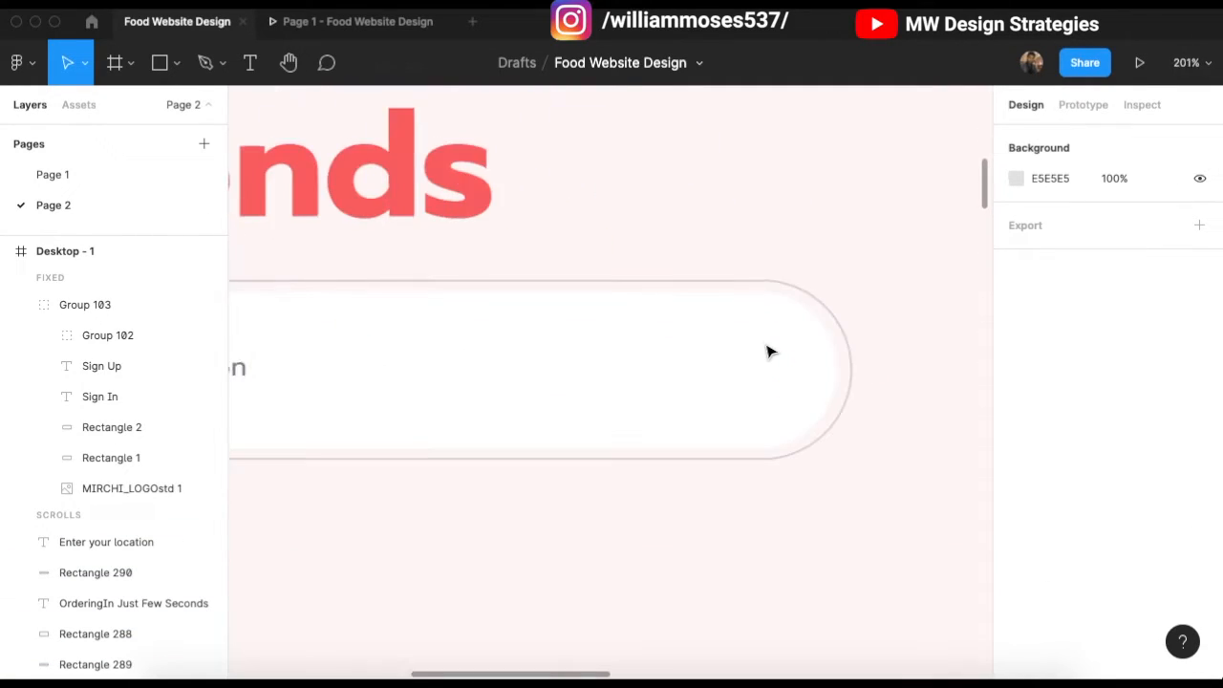
# Step: Draw a 70×70 circle at the right end of the white search pill
pyautogui.press('r')
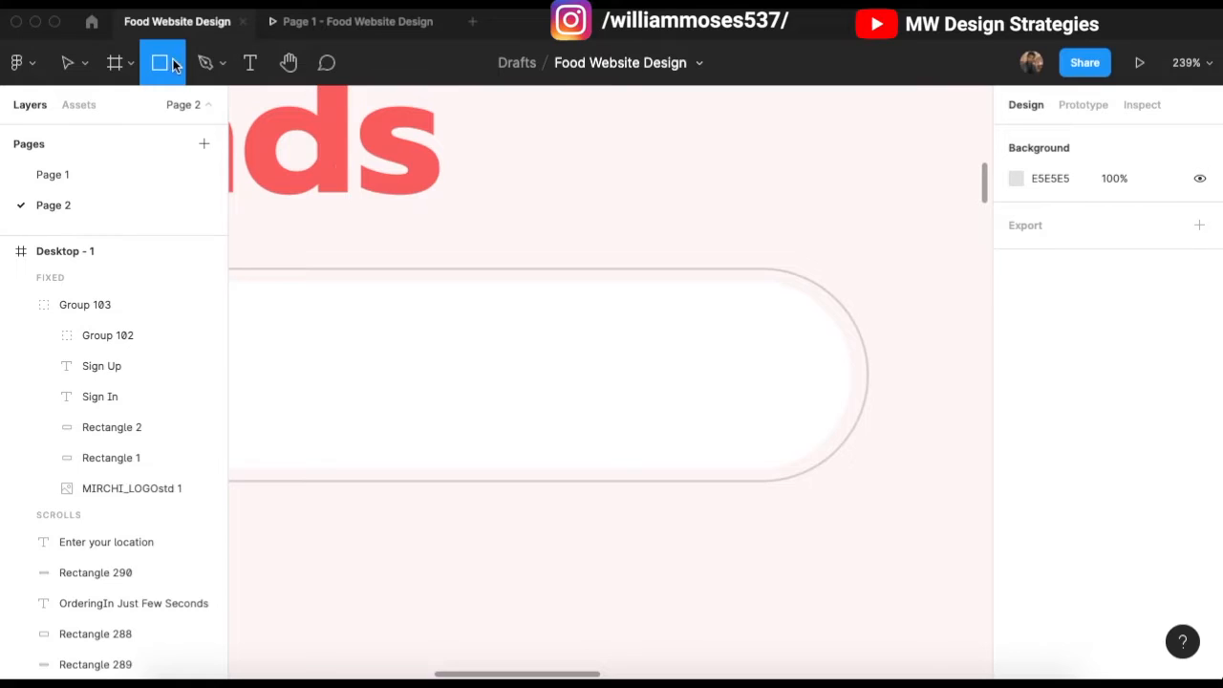
pyautogui.click(161, 181)
pyautogui.moveTo(683, 302); pyautogui.dragTo(837, 460)
pyautogui.moveTo(759, 393)
pyautogui.mouseDown()
pyautogui.moveTo(729, 363)
pyautogui.moveTo(744, 371)
pyautogui.mouseUp()
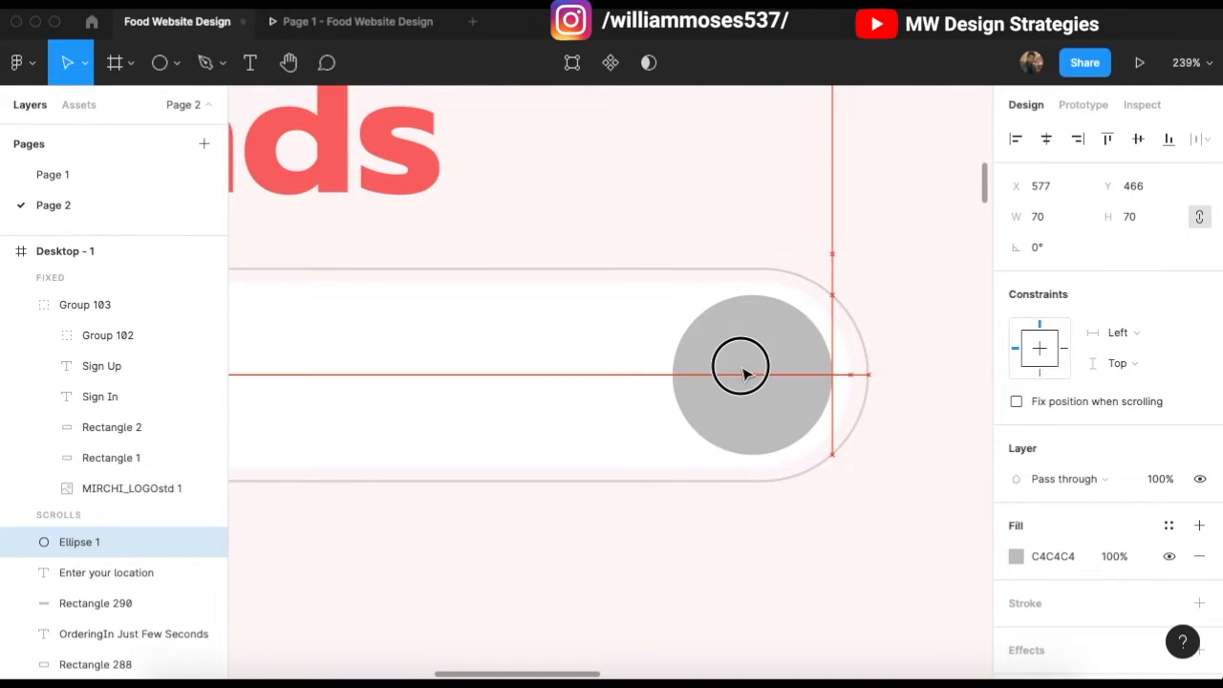
pyautogui.scroll(-2, 636, 357)
pyautogui.click(564, 254)
pyautogui.scroll(3, 483, 371)
pyautogui.scroll(-6, 512, 394)
# Step: Fill the circle with the document red FF6767
pyautogui.click(628, 390)
pyautogui.click(1016, 556)
pyautogui.click(855, 589)
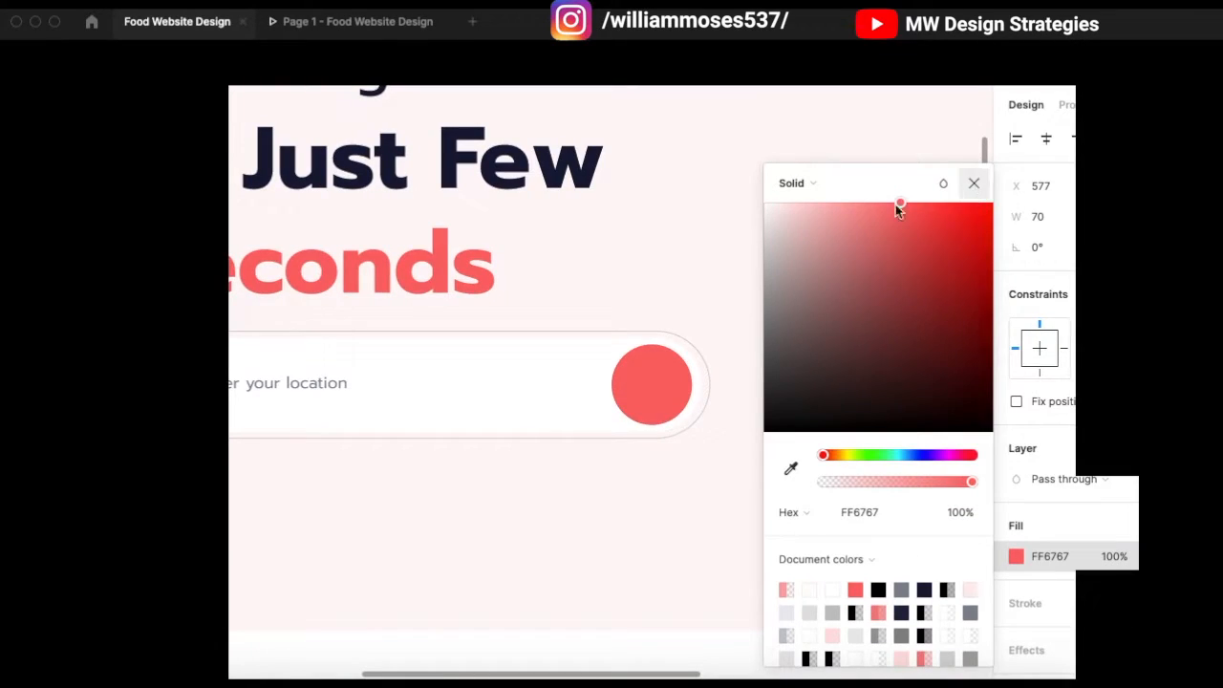
pyautogui.click(974, 183)
pyautogui.click(882, 221)
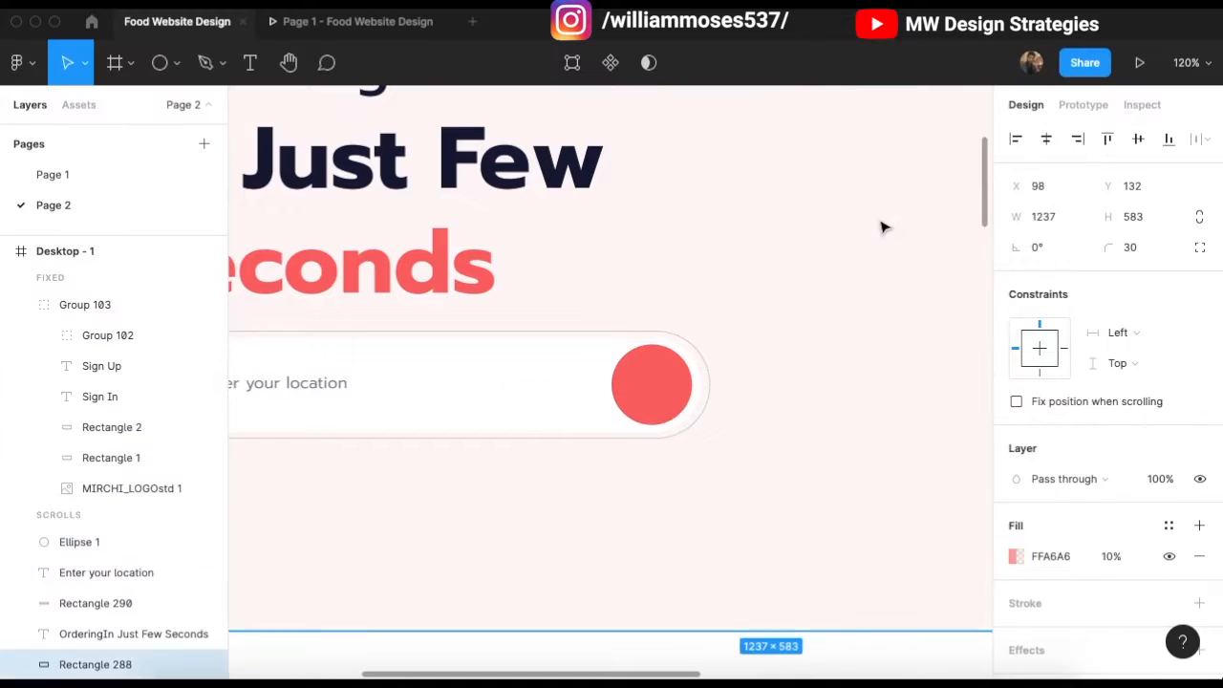
pyautogui.hscroll(-2, 517, 460)
pyautogui.scroll(-4, 515, 461)
pyautogui.click(682, 366)
pyautogui.scroll(3, 683, 366)
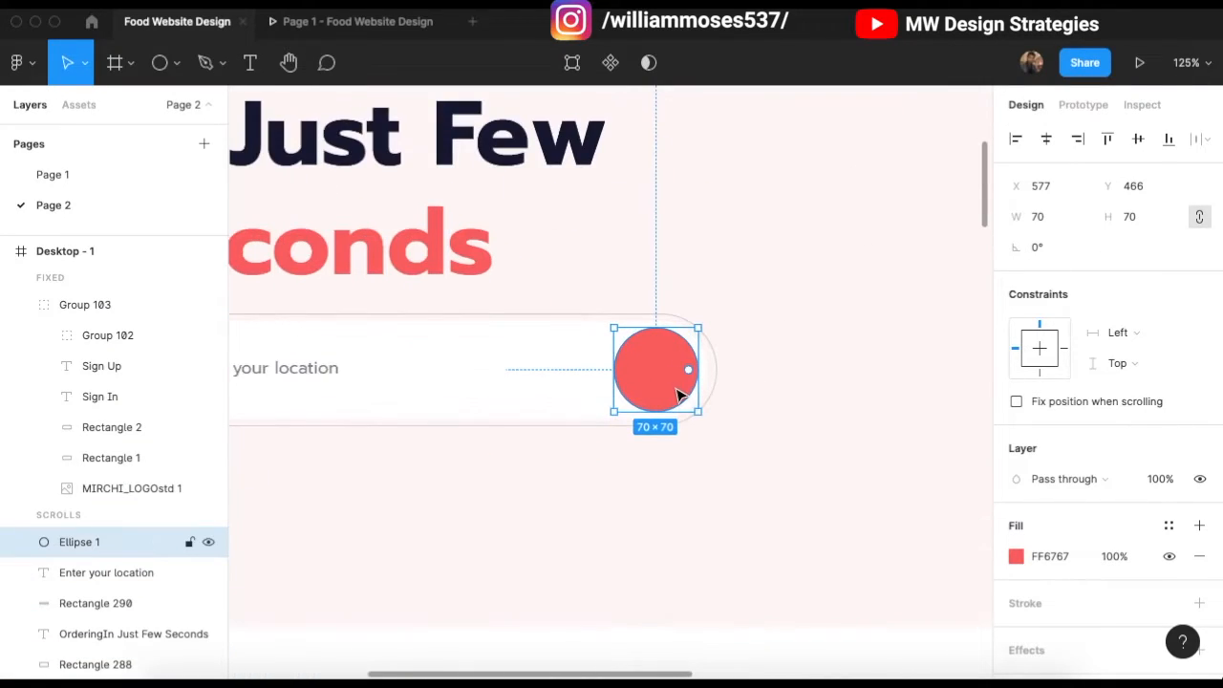
pyautogui.scroll(-2, 1106, 591)
pyautogui.scroll(-1, 1108, 583)
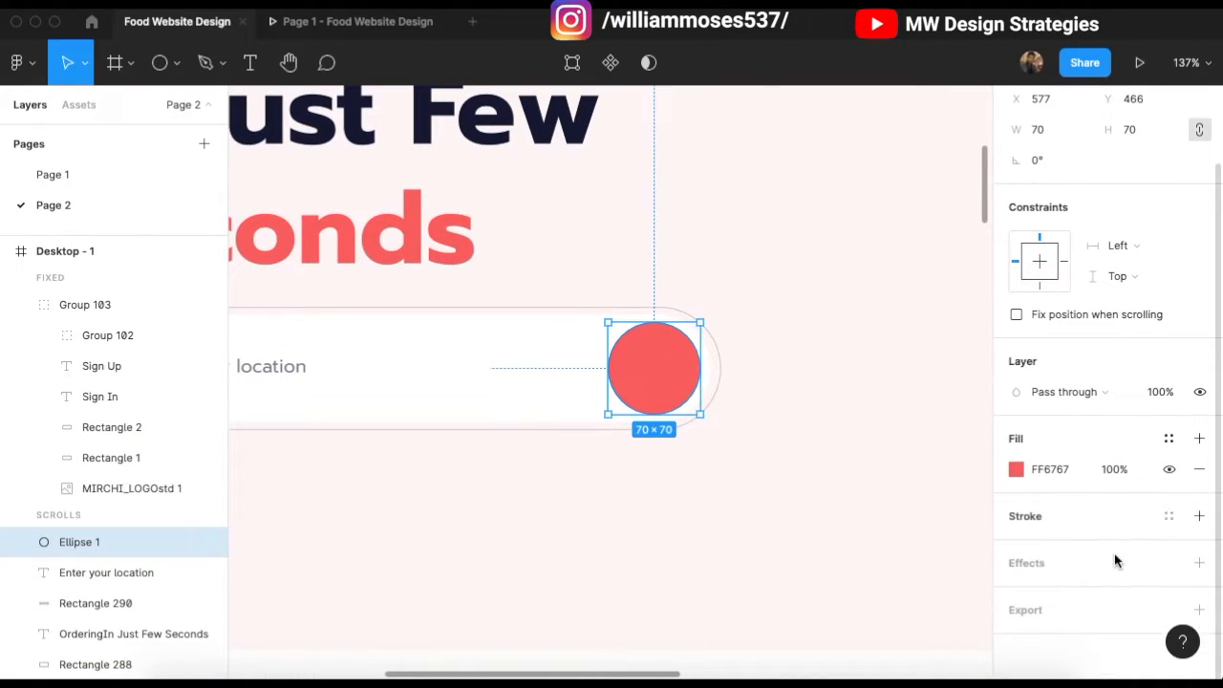
pyautogui.scroll(-3, 792, 366)
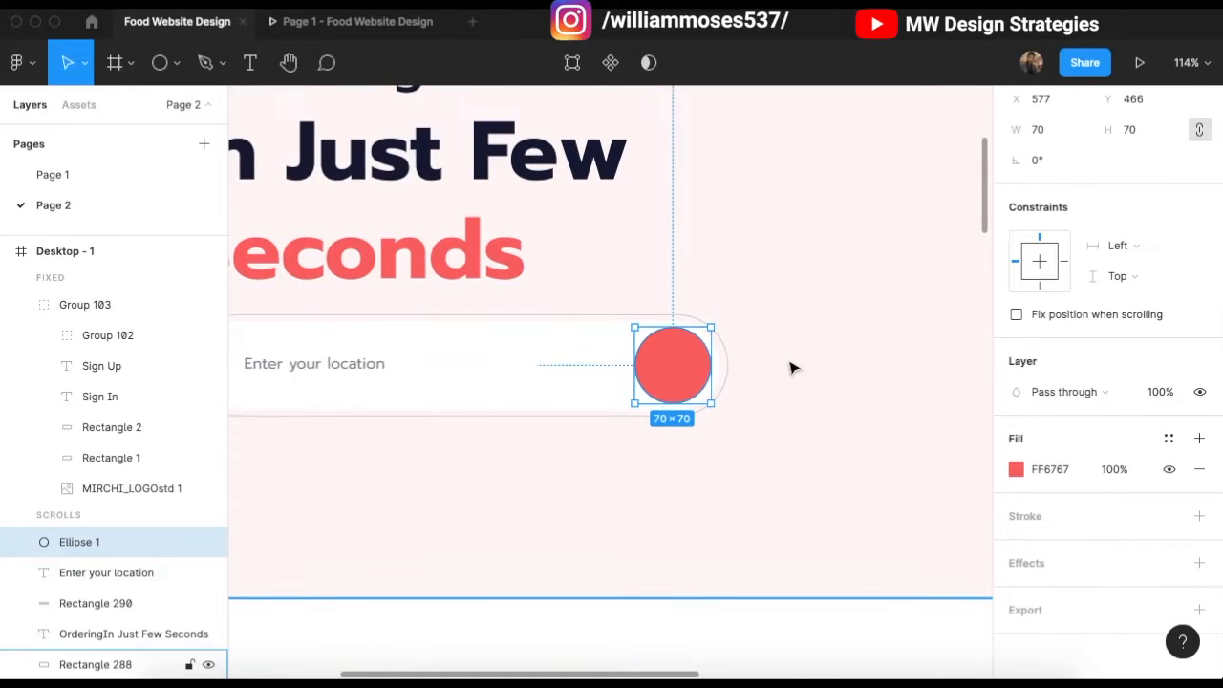
pyautogui.hscroll(-2, 892, 420)
pyautogui.click(321, 349)
pyautogui.scroll(-2, 398, 319)
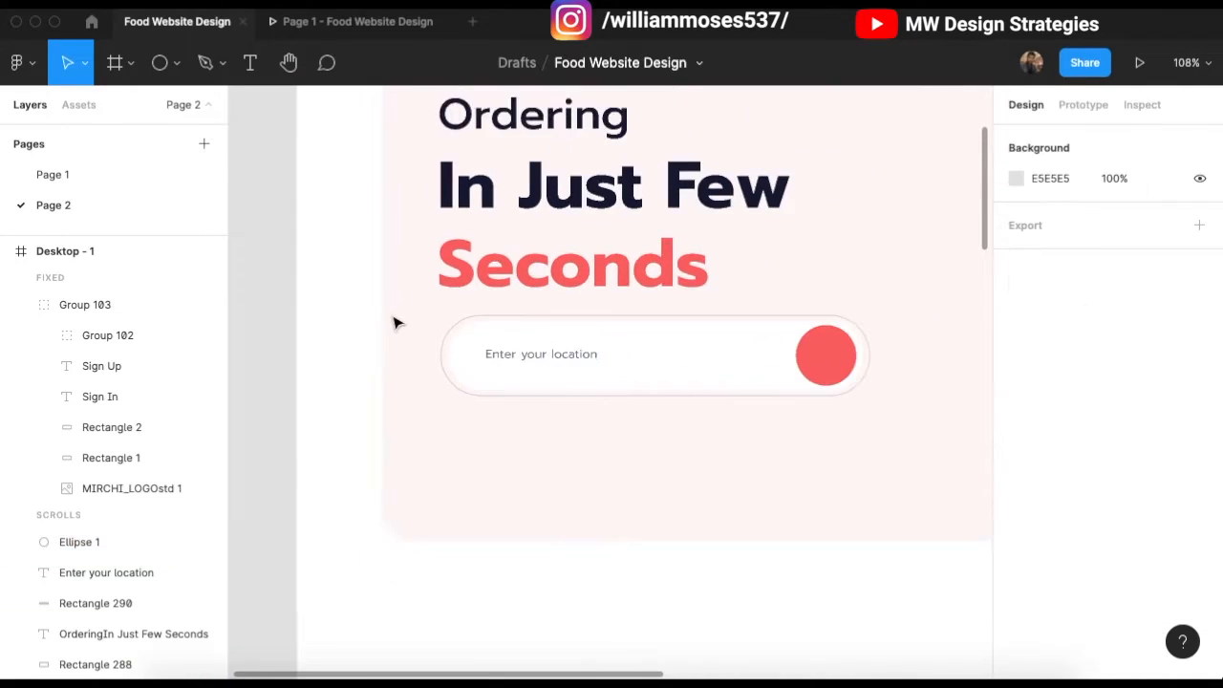
# Step: Launch the Iconify plugin and search its icon library for 'location'
pyautogui.rightClick(334, 449)
pyautogui.moveTo(415, 456)
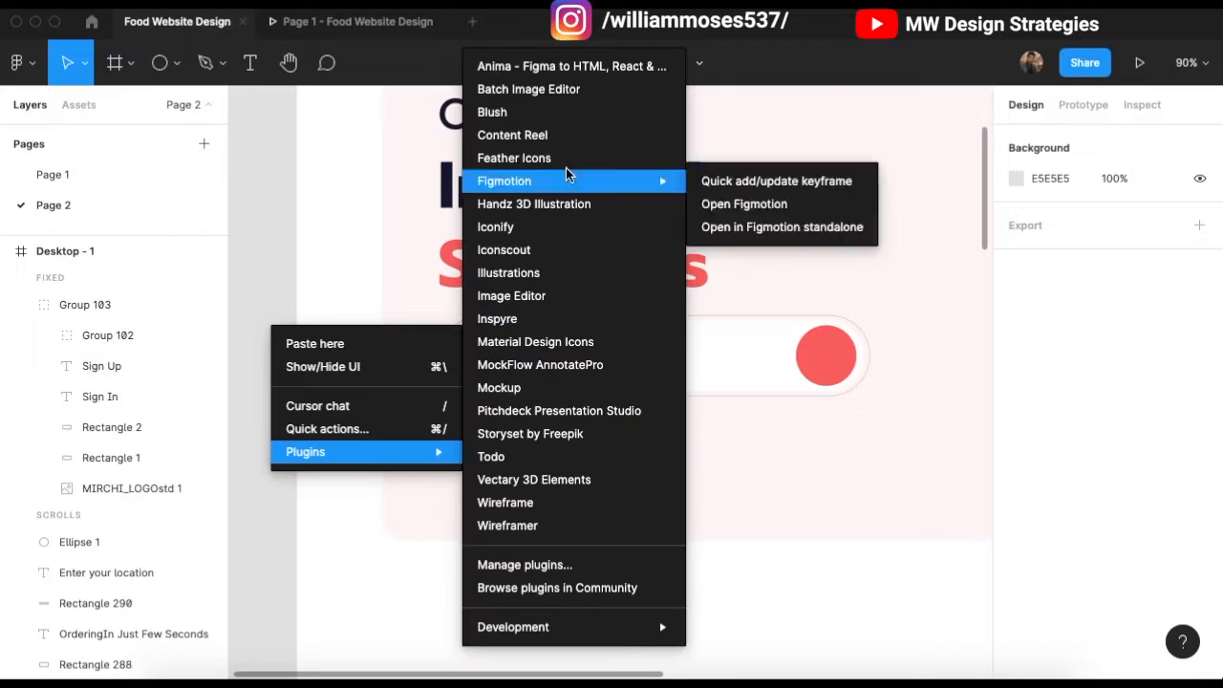
pyautogui.click(553, 233)
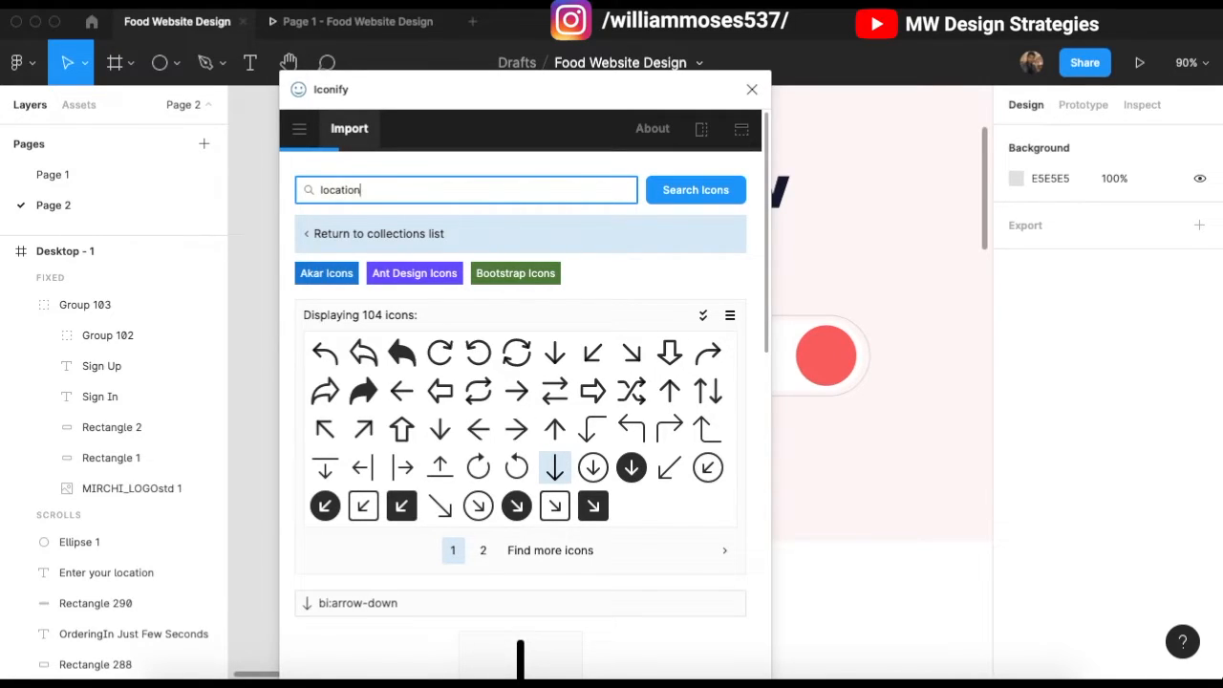
pyautogui.press('Return')
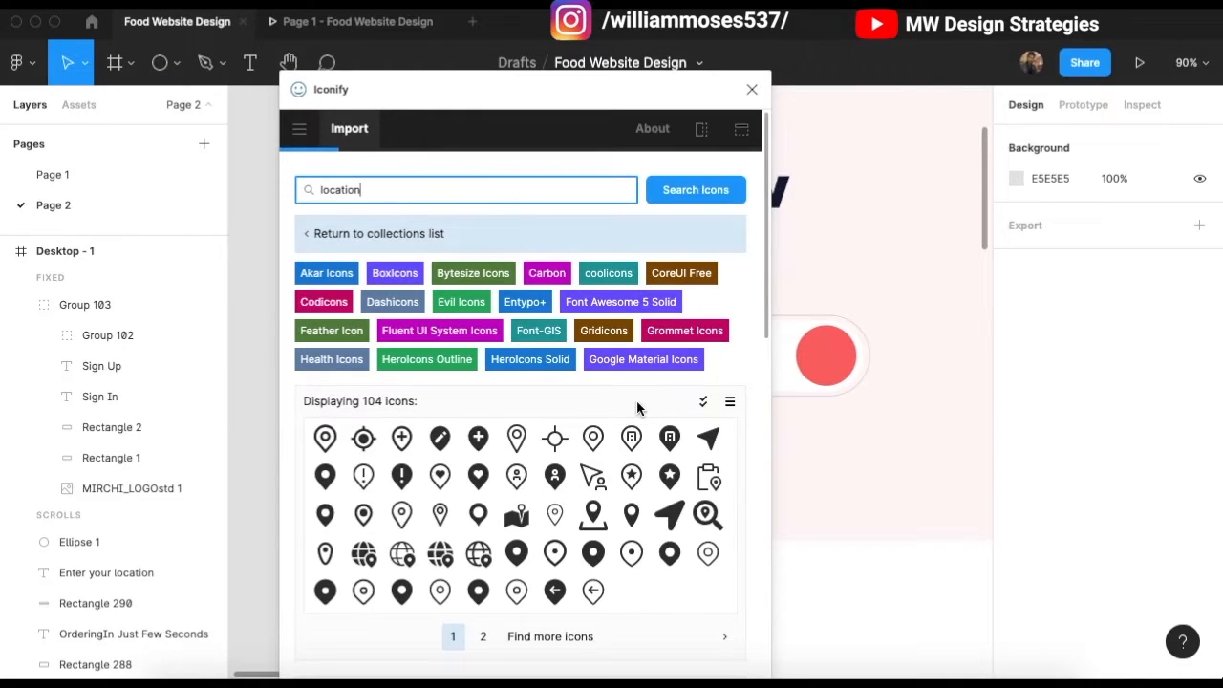
# Step: Pick the gis:location icon from page 2 of the results and import it
pyautogui.scroll(-1, 590, 456)
pyautogui.scroll(-2, 612, 478)
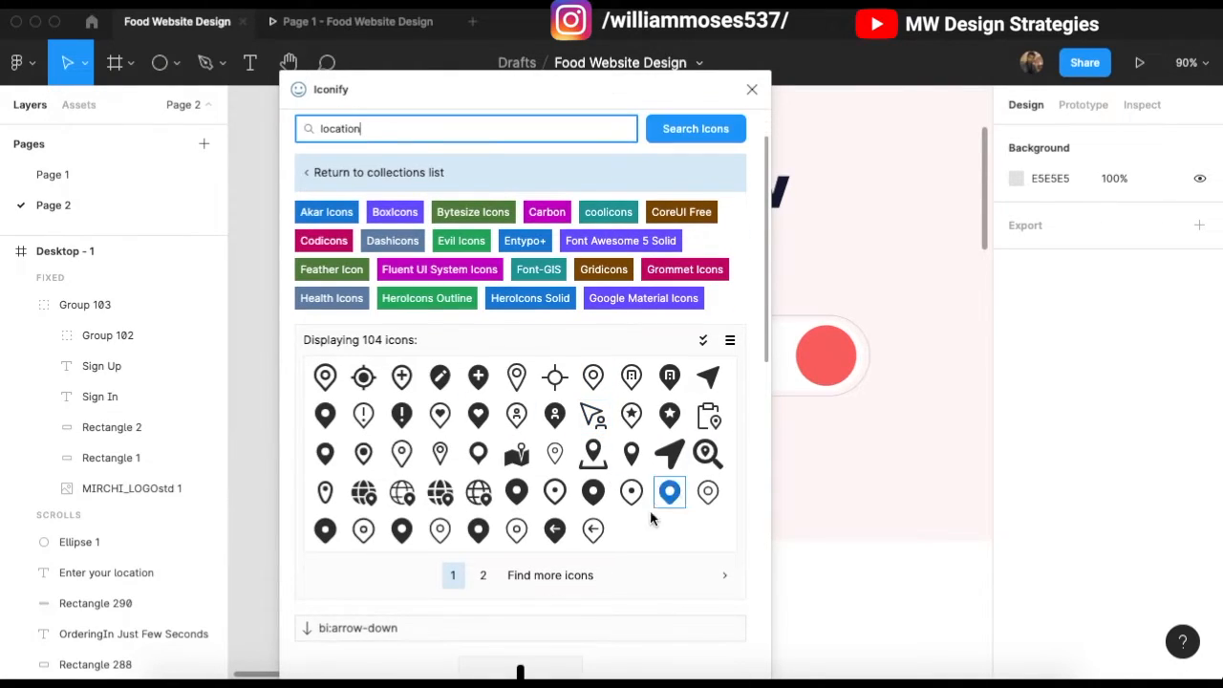
pyautogui.scroll(-1, 592, 492)
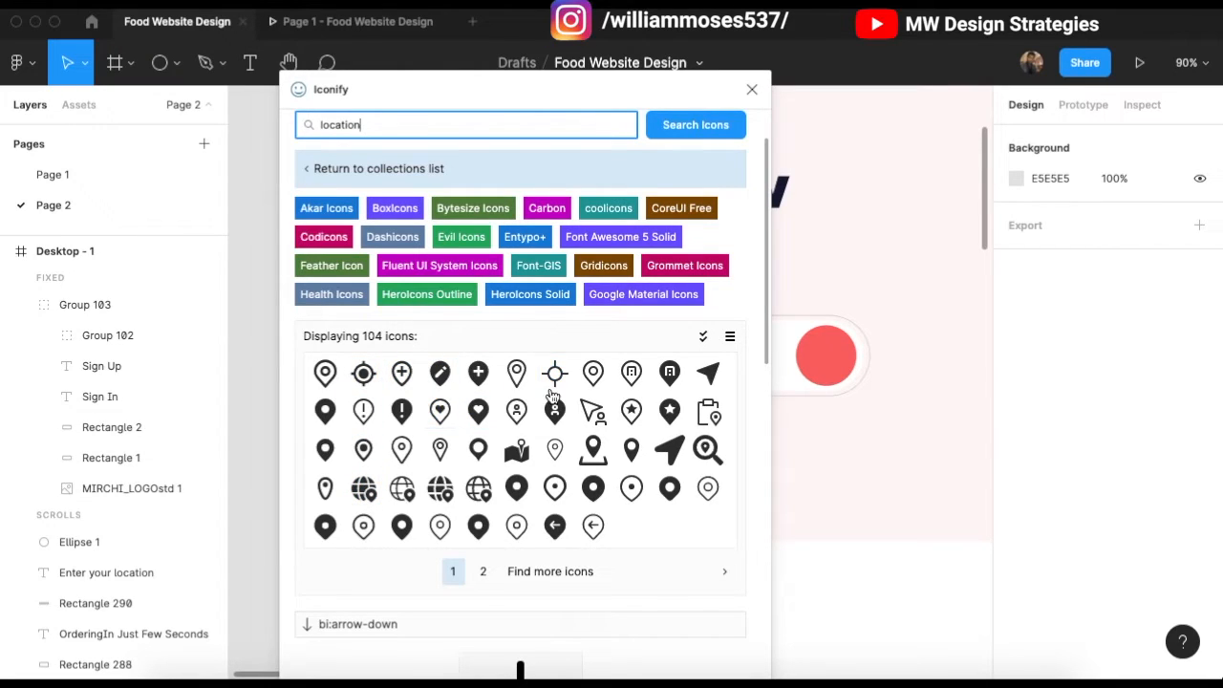
pyautogui.scroll(-1, 494, 554)
pyautogui.click(485, 552)
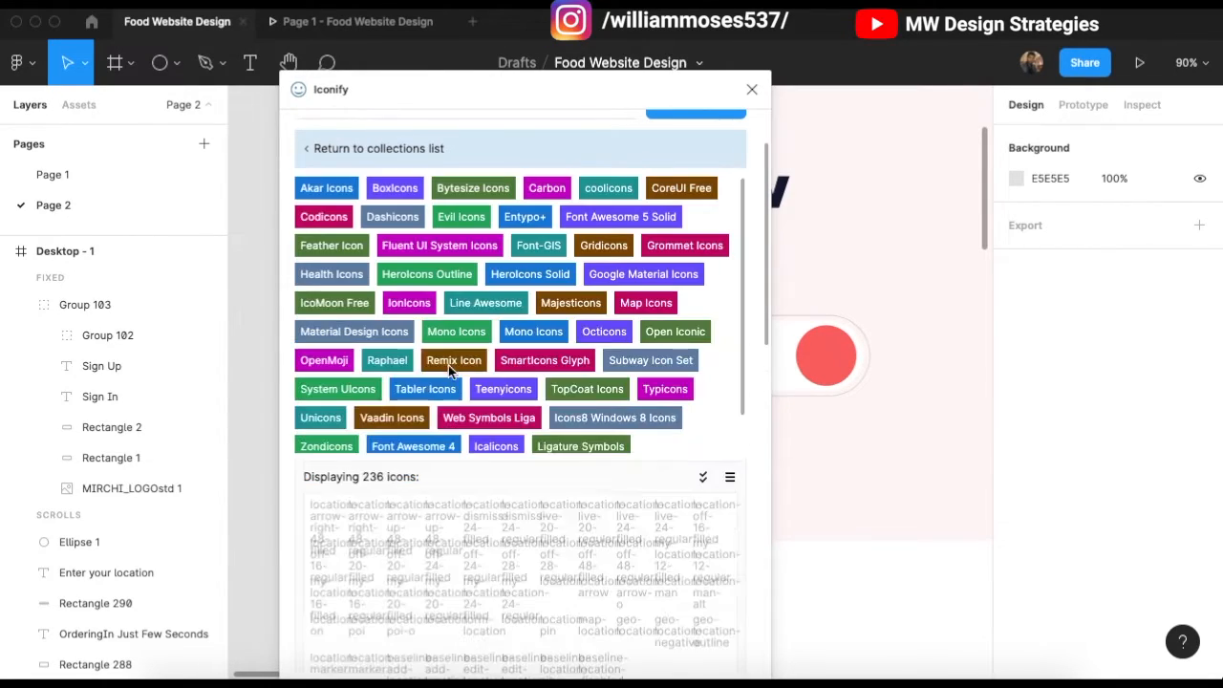
pyautogui.scroll(-3, 436, 483)
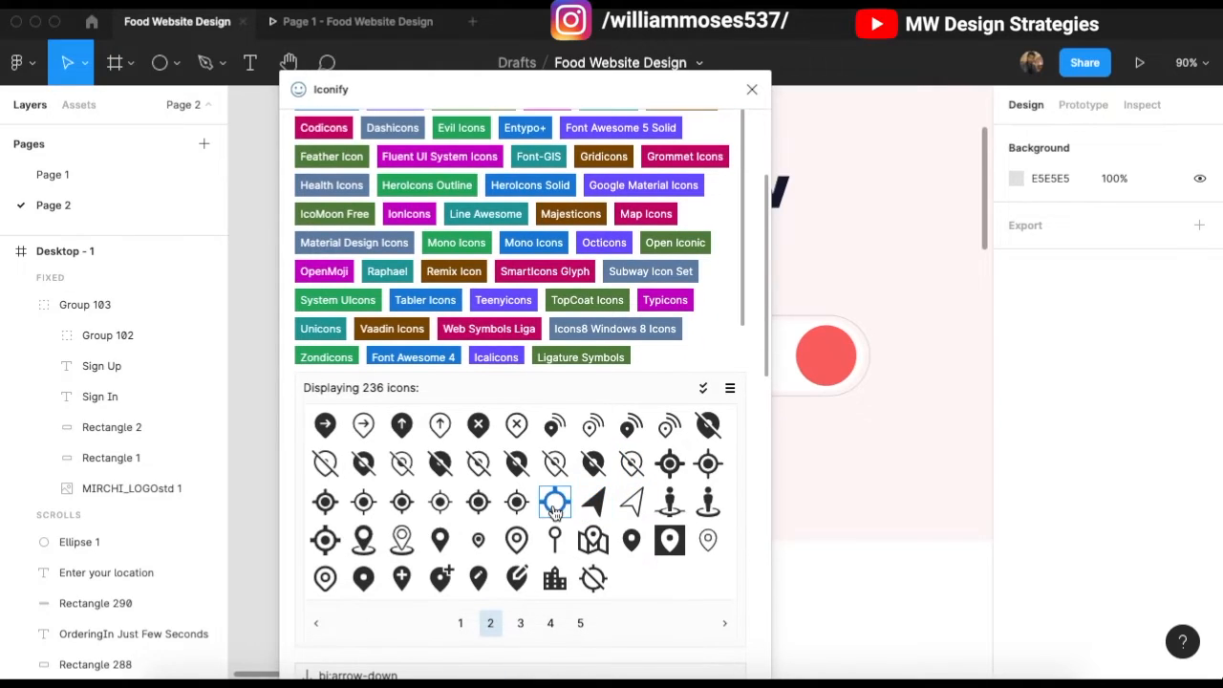
pyautogui.click(556, 502)
pyautogui.scroll(-3, 552, 502)
pyautogui.scroll(-6, 750, 452)
pyautogui.scroll(1, 680, 656)
pyautogui.scroll(-5, 621, 659)
pyautogui.click(585, 660)
# Step: Position the imported location icon and shrink it to fit the red circle
pyautogui.click(751, 89)
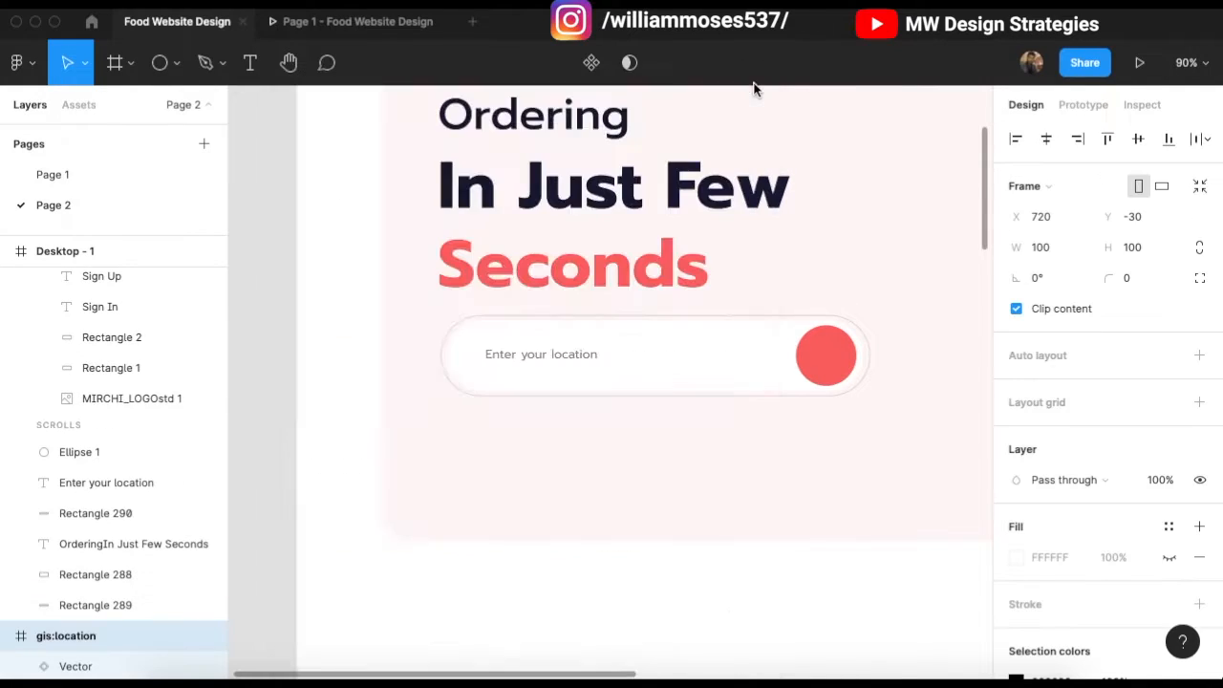
pyautogui.hscroll(10, 614, 334)
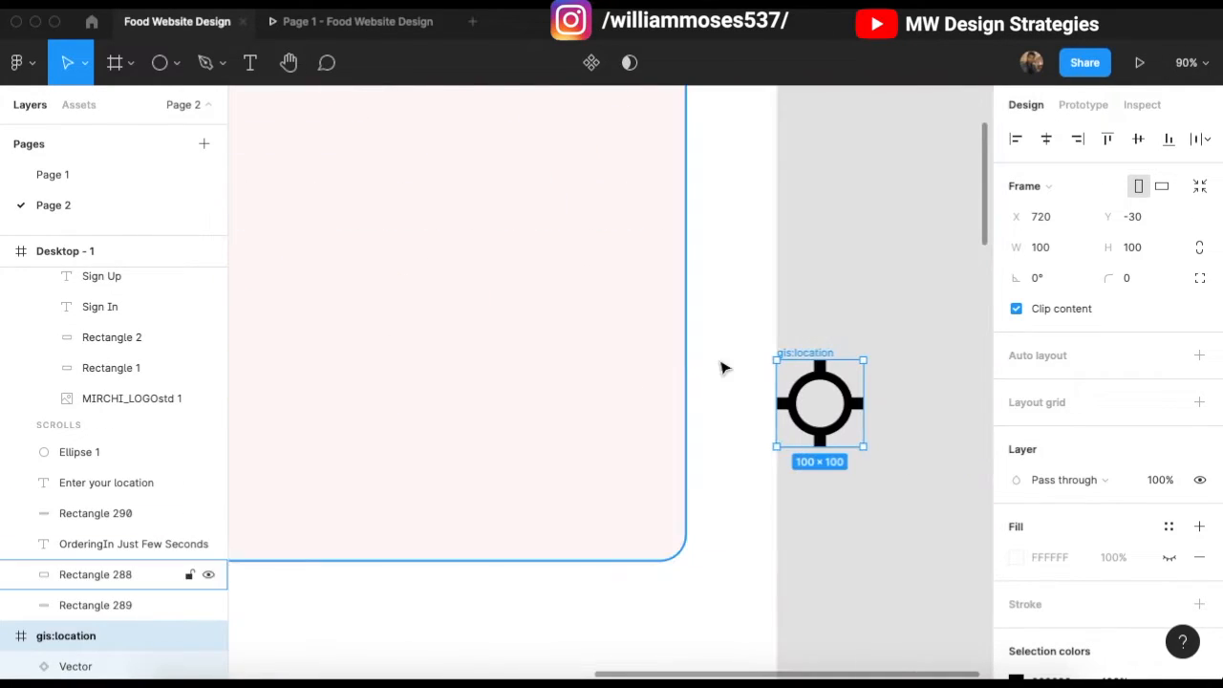
pyautogui.moveTo(816, 361); pyautogui.dragTo(532, 374)
pyautogui.doubleClick(863, 380)
pyautogui.hscroll(-5, 626, 364)
pyautogui.scroll(5, 532, 374)
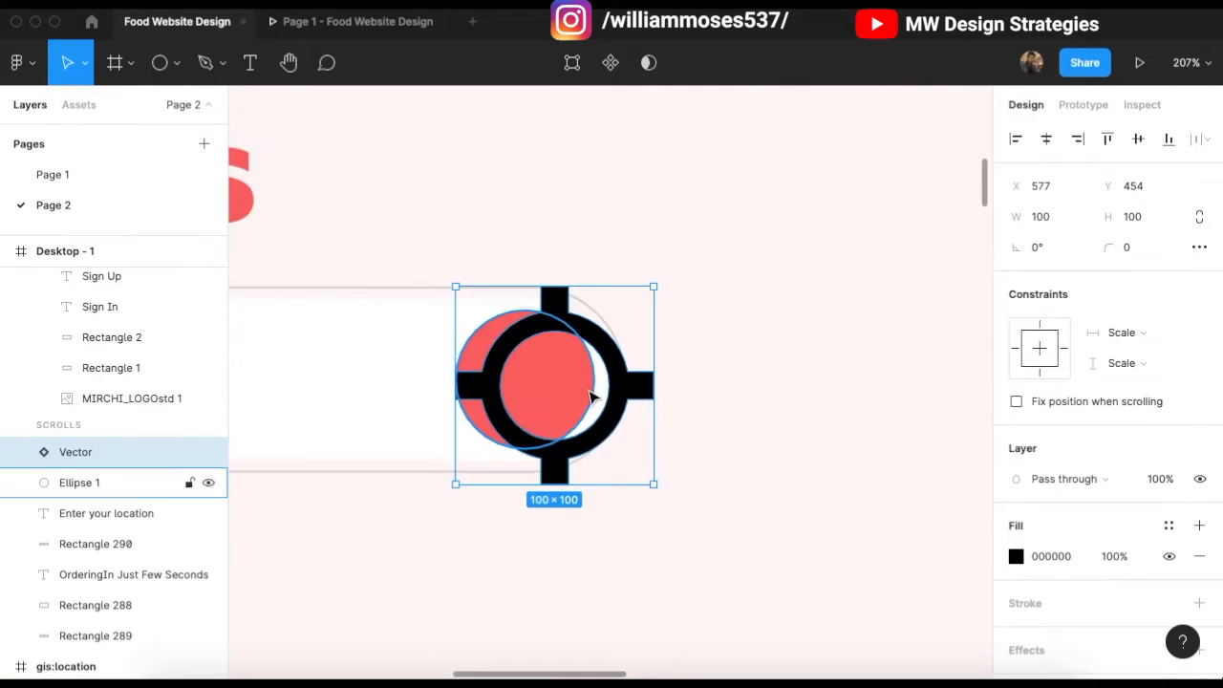
pyautogui.moveTo(650, 384); pyautogui.dragTo(530, 386)
# Step: Make the location icon's fill white (FFFFFF)
pyautogui.click(1014, 555)
pyautogui.click(939, 508)
pyautogui.write('FFFFFF')
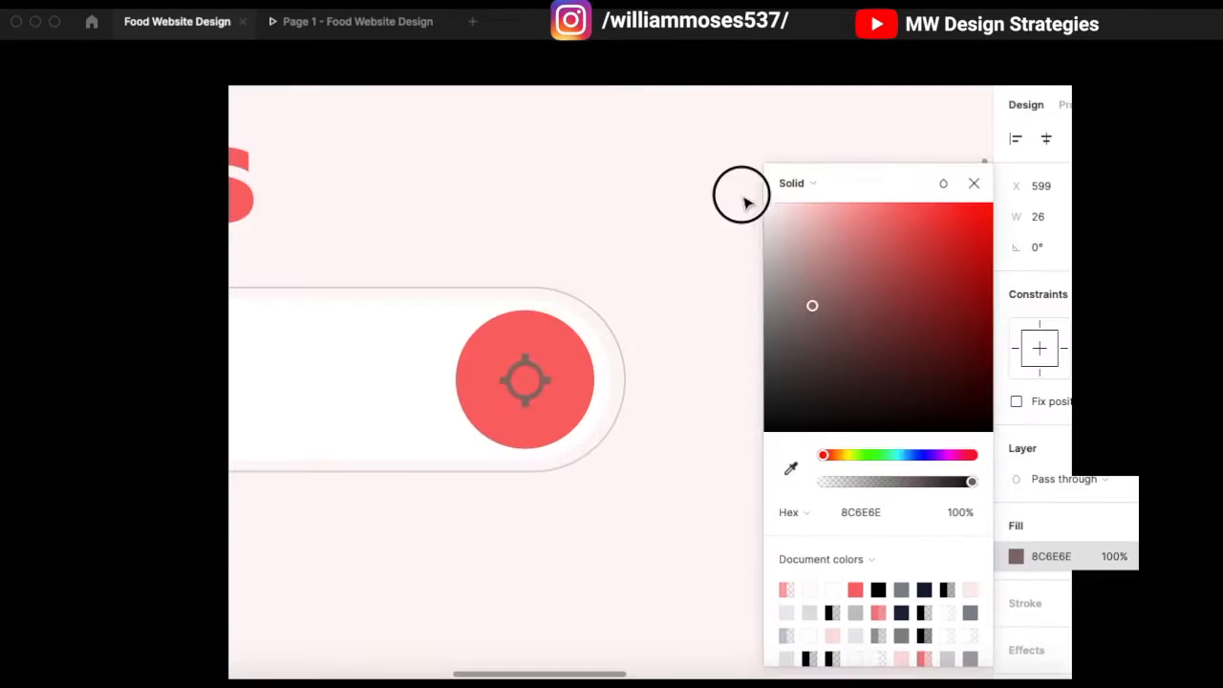
pyautogui.click(974, 183)
# Step: Select the location bar pieces and 'Enter your location' text, moving them slightly lower
pyautogui.scroll(-10, 718, 363)
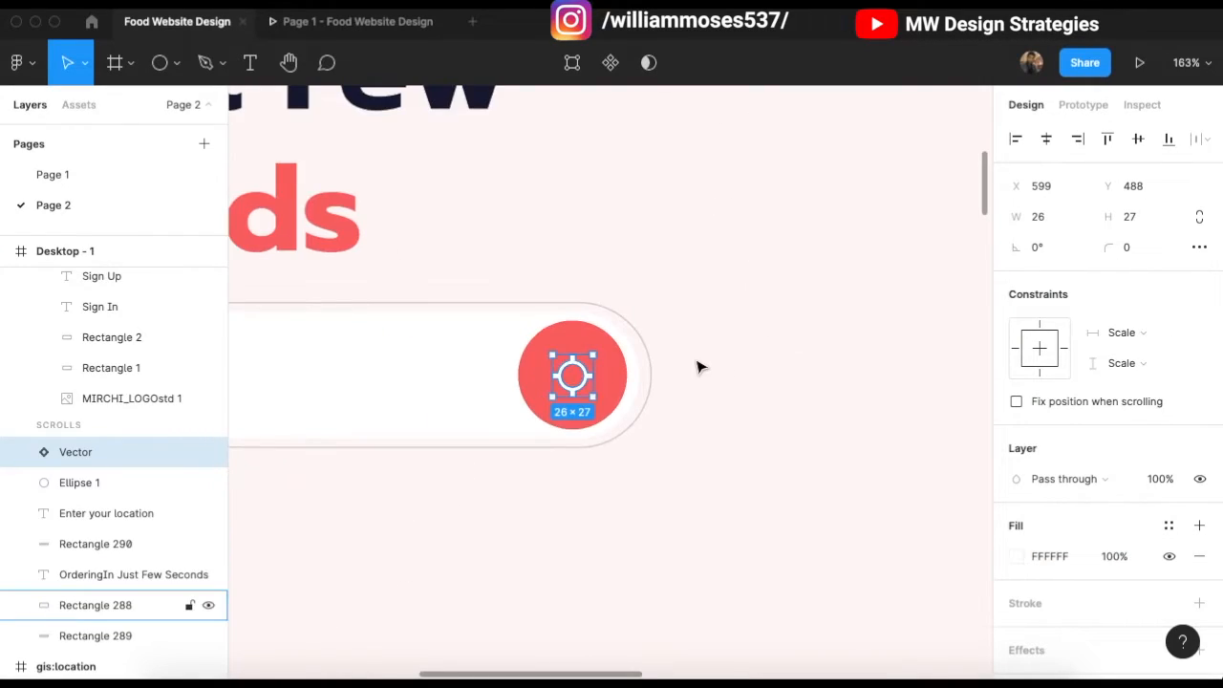
pyautogui.click(625, 491)
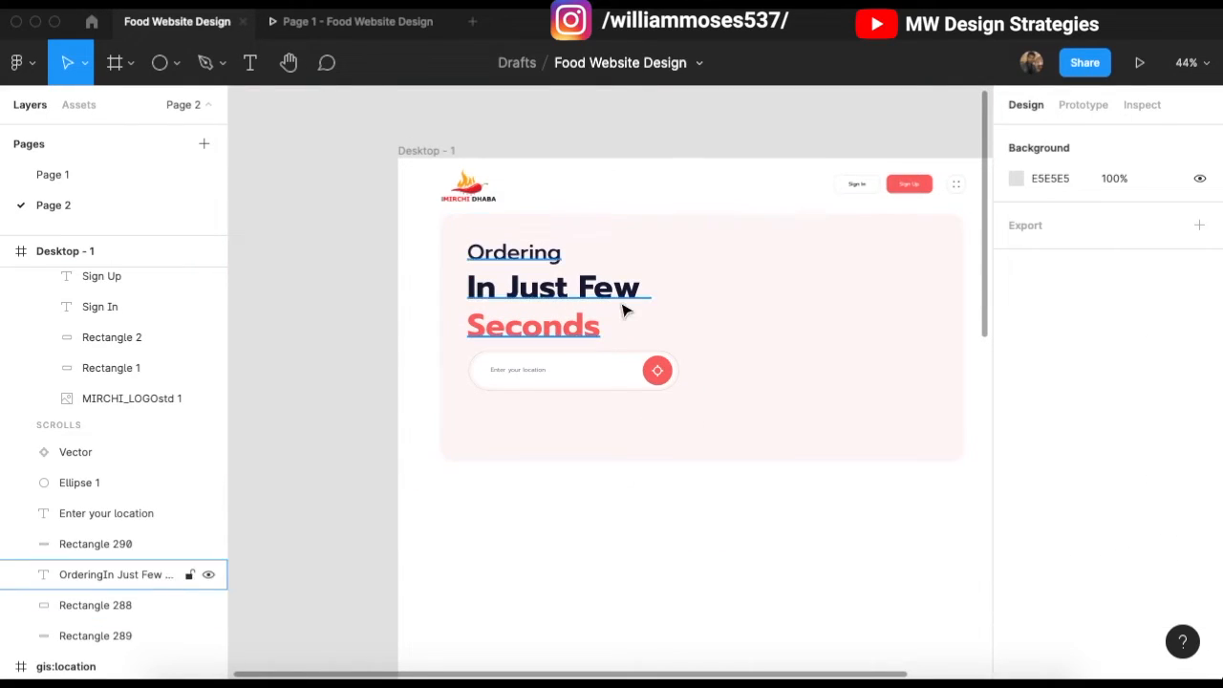
pyautogui.scroll(5, 625, 308)
pyautogui.hscroll(-3, 373, 508)
pyautogui.moveTo(314, 444); pyautogui.dragTo(949, 499)
pyautogui.keyDown('shift'); pyautogui.click(736, 531); pyautogui.keyUp('shift')
pyautogui.hscroll(2, 737, 531)
pyautogui.moveTo(670, 445); pyautogui.dragTo(625, 429)
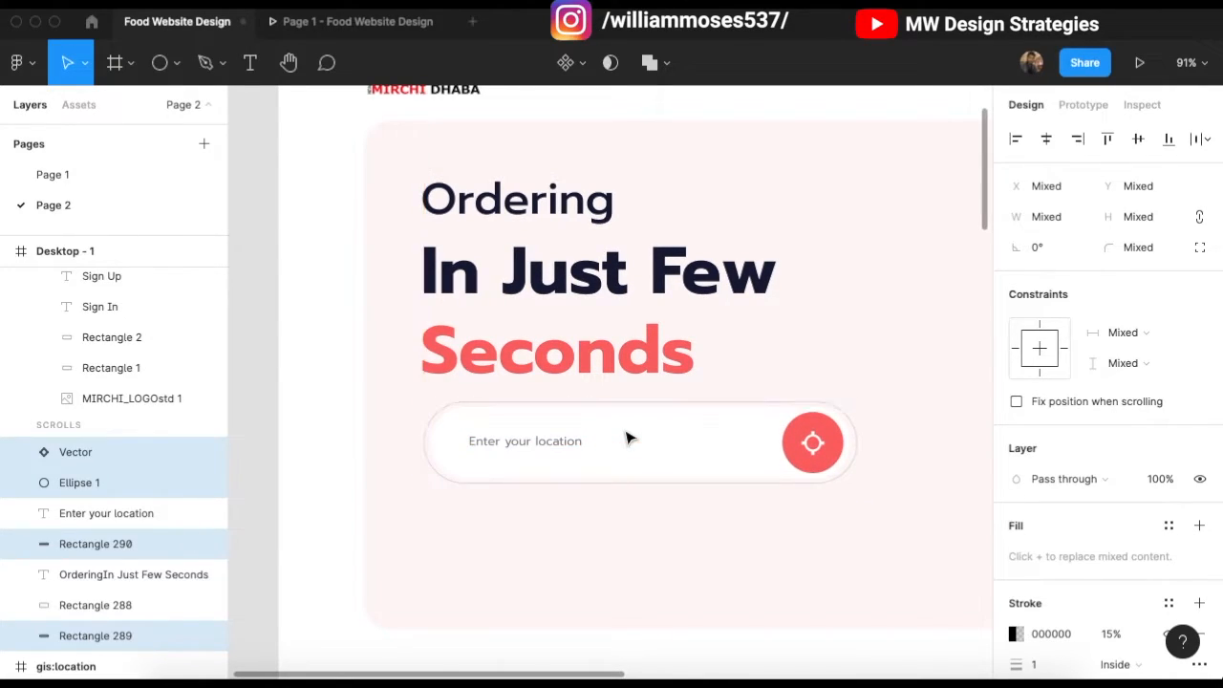
pyautogui.keyDown('shift'); pyautogui.click(568, 457); pyautogui.keyUp('shift')
pyautogui.scroll(-3, 466, 386)
pyautogui.hscroll(1, 469, 382)
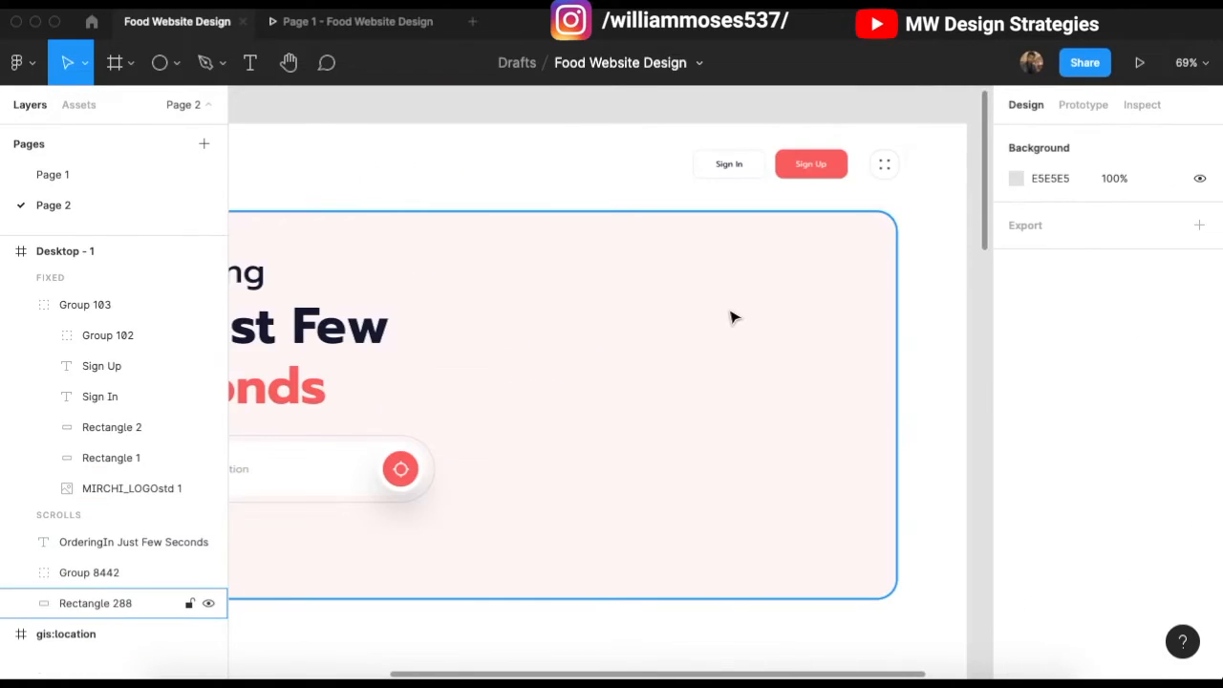
# Step: Draw a grey rectangle on the hero's right side and resize it to 638 × 479
pyautogui.click(176, 63)
pyautogui.click(192, 112)
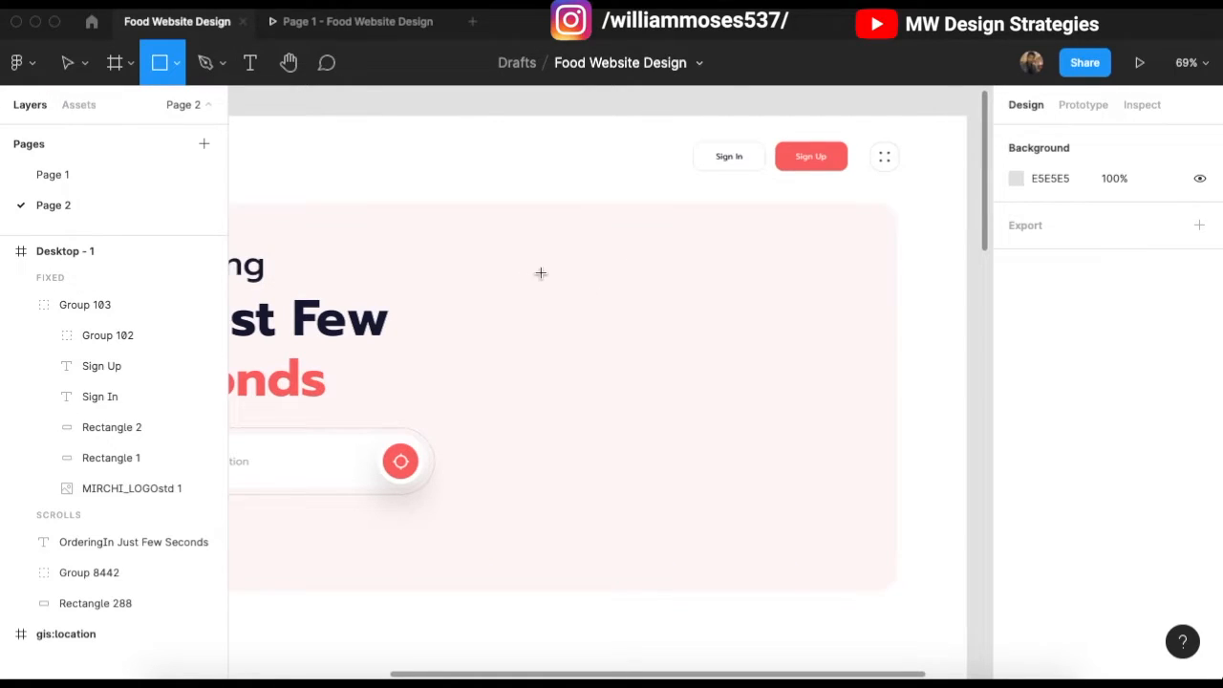
pyautogui.moveTo(518, 264); pyautogui.dragTo(899, 562)
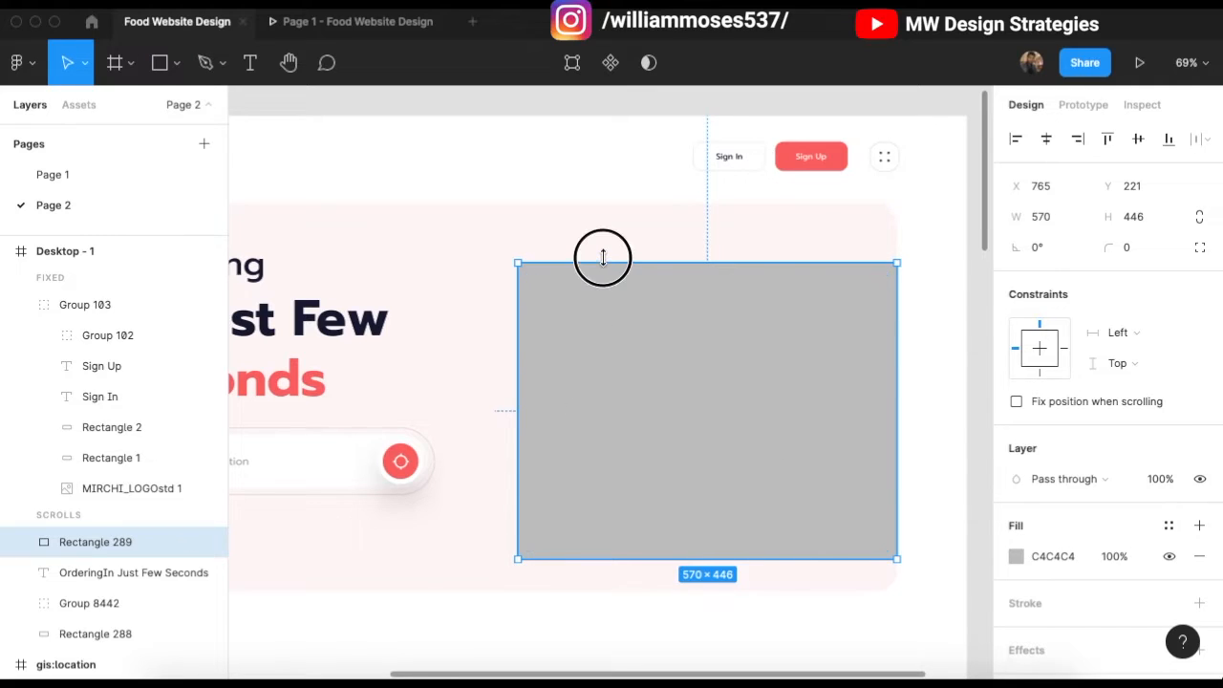
pyautogui.moveTo(602, 257); pyautogui.dragTo(606, 240)
pyautogui.hscroll(-3, 587, 331)
pyautogui.moveTo(632, 390); pyautogui.dragTo(587, 374)
pyautogui.hscroll(3, 574, 344)
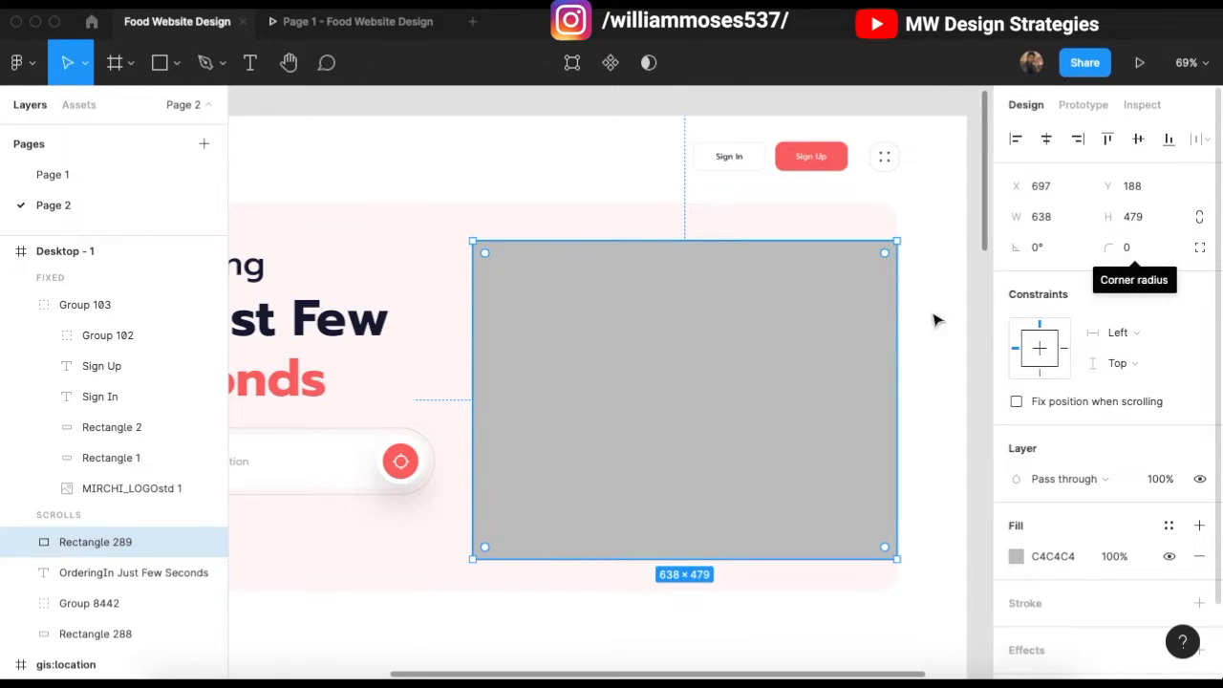
# Step: Compare the grey rectangle with the pink hero card, ending with only the rectangle selected
pyautogui.click(559, 168)
pyautogui.click(588, 412)
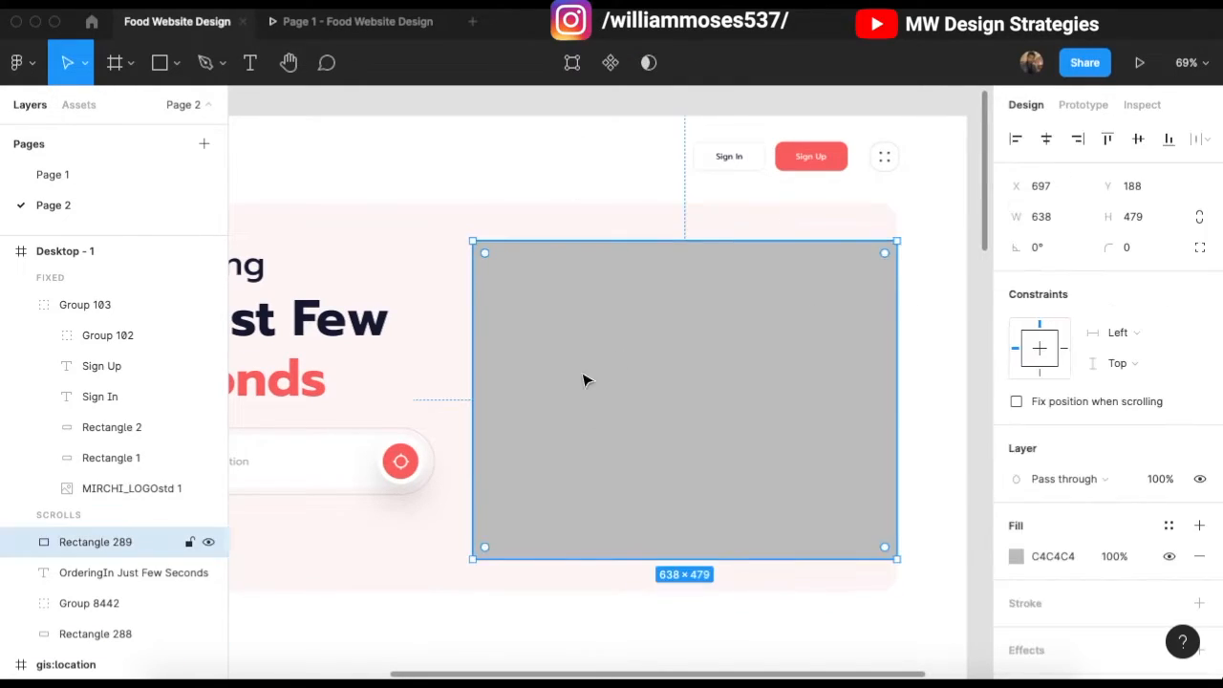
pyautogui.press('Escape')
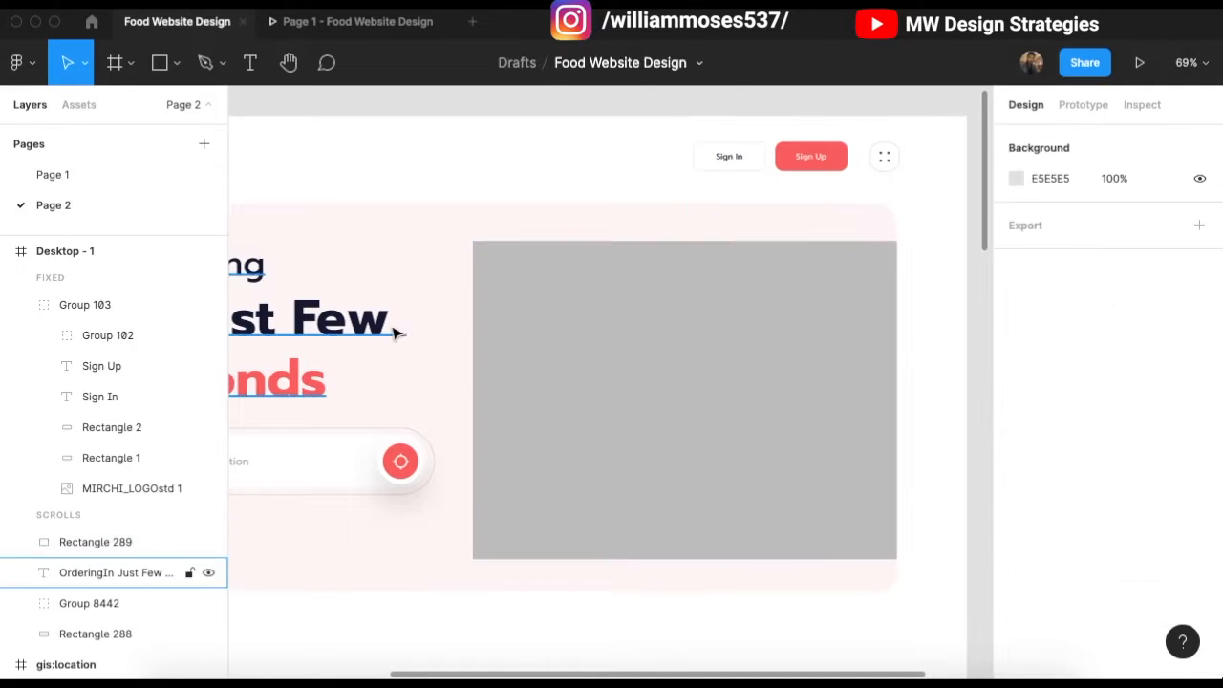
pyautogui.click(497, 261)
pyautogui.keyDown('shift'); pyautogui.click(457, 231); pyautogui.keyUp('shift')
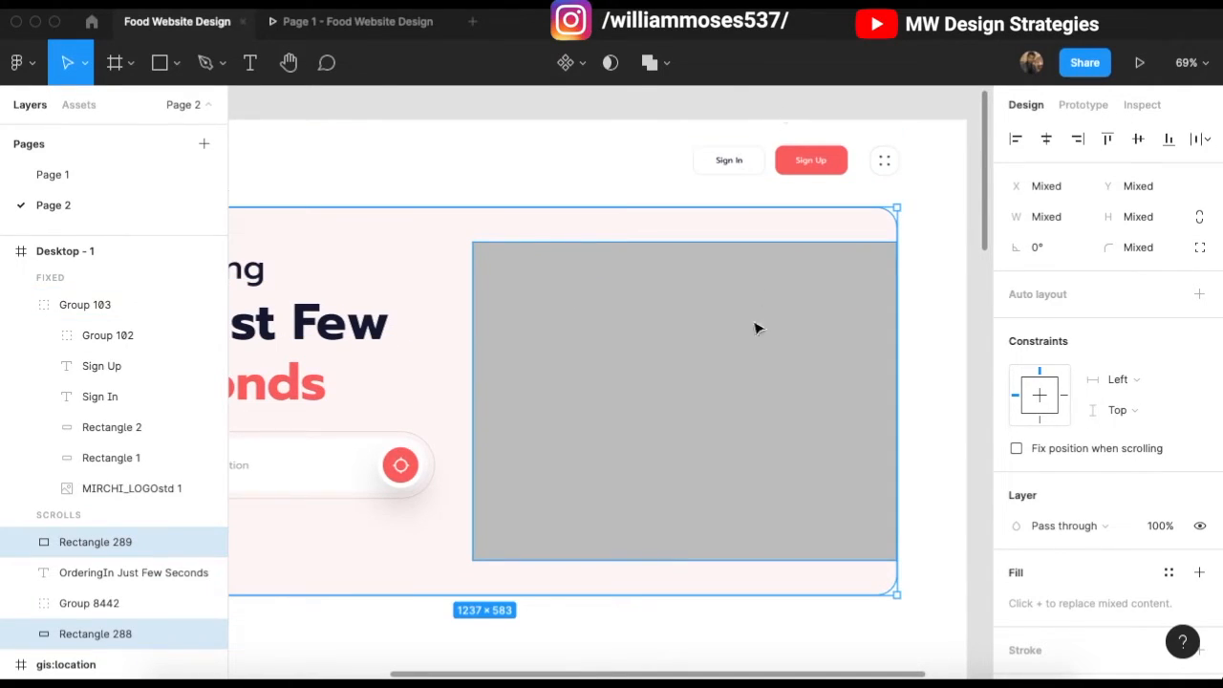
pyautogui.press('Escape')
pyautogui.click(792, 342)
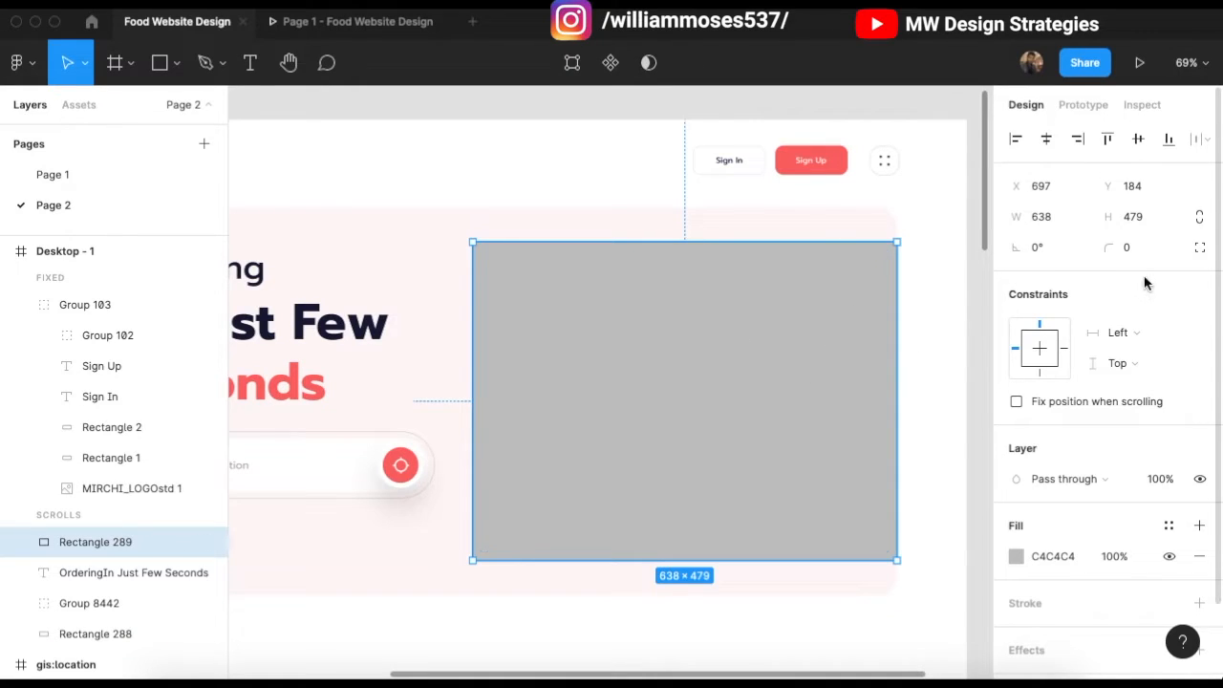
# Step: Set independent top-left and bottom-left corner radii of 230 on the rectangle
pyautogui.click(1199, 249)
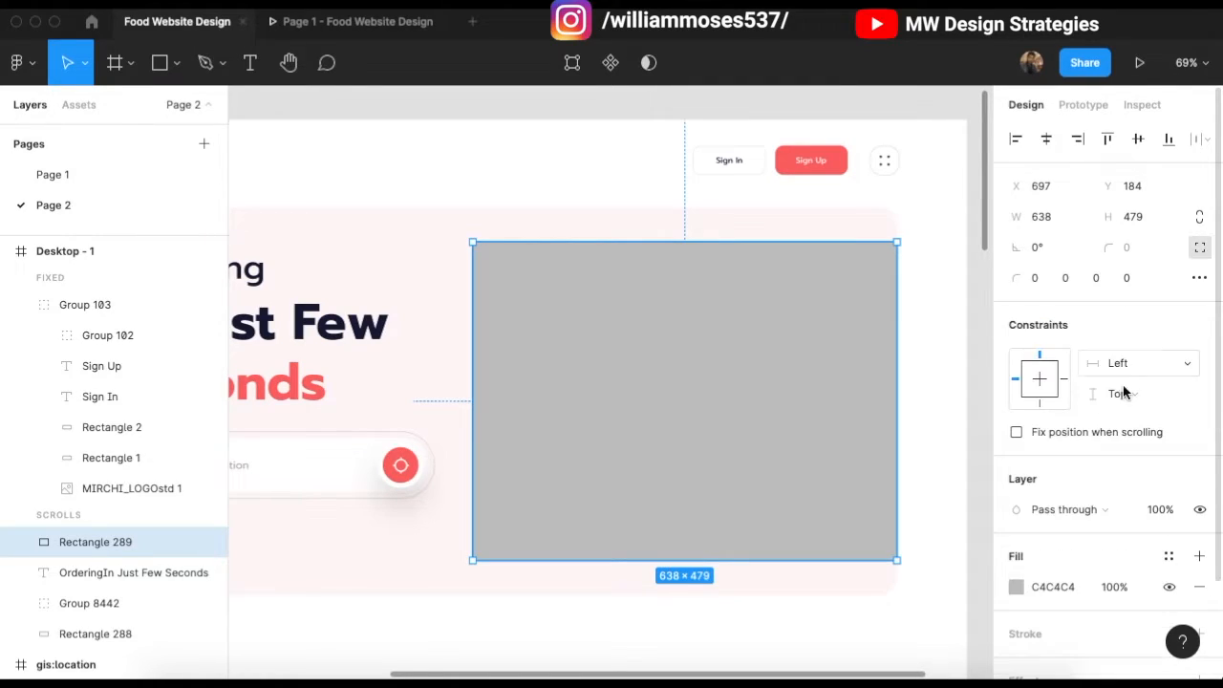
pyautogui.click(1035, 278)
pyautogui.write('60')
pyautogui.press('Return')
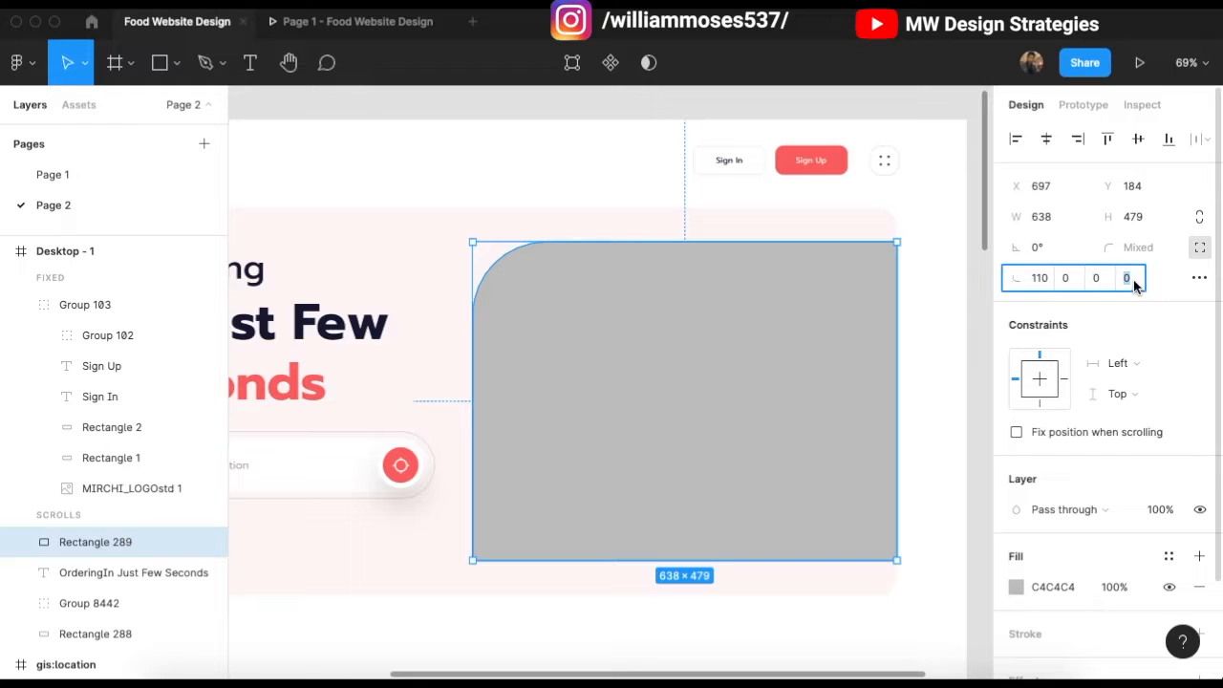
pyautogui.write('30')
pyautogui.press('Return')
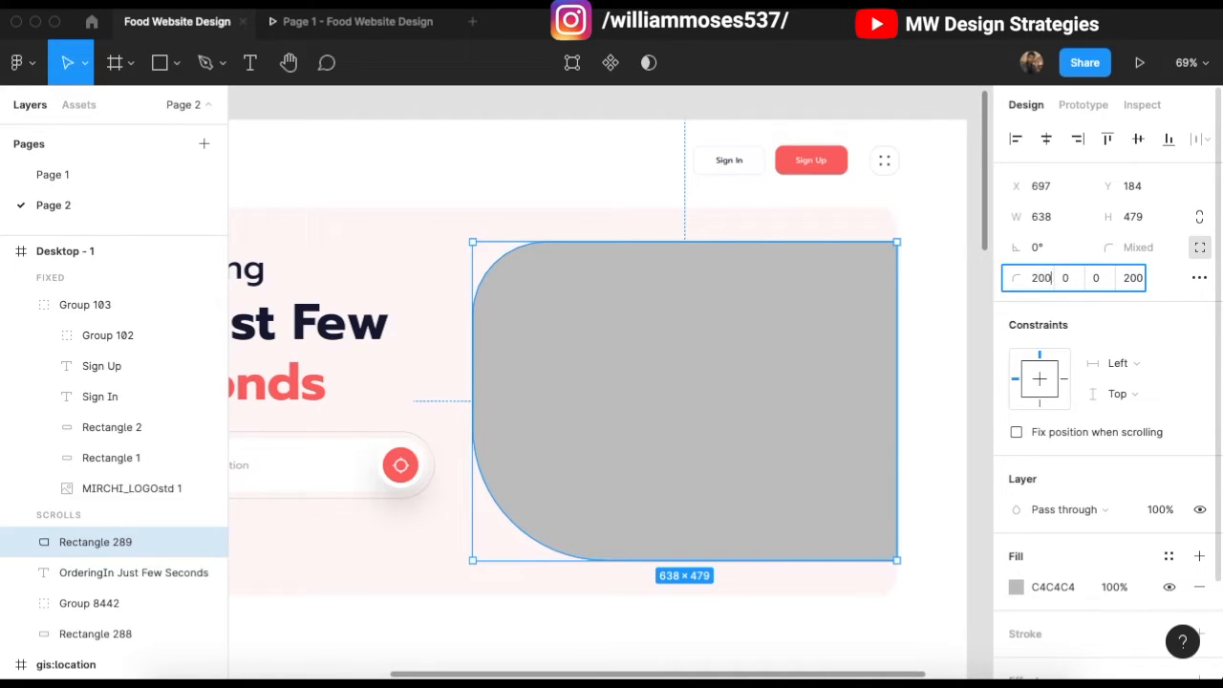
pyautogui.click(860, 114)
pyautogui.hscroll(-2, 668, 287)
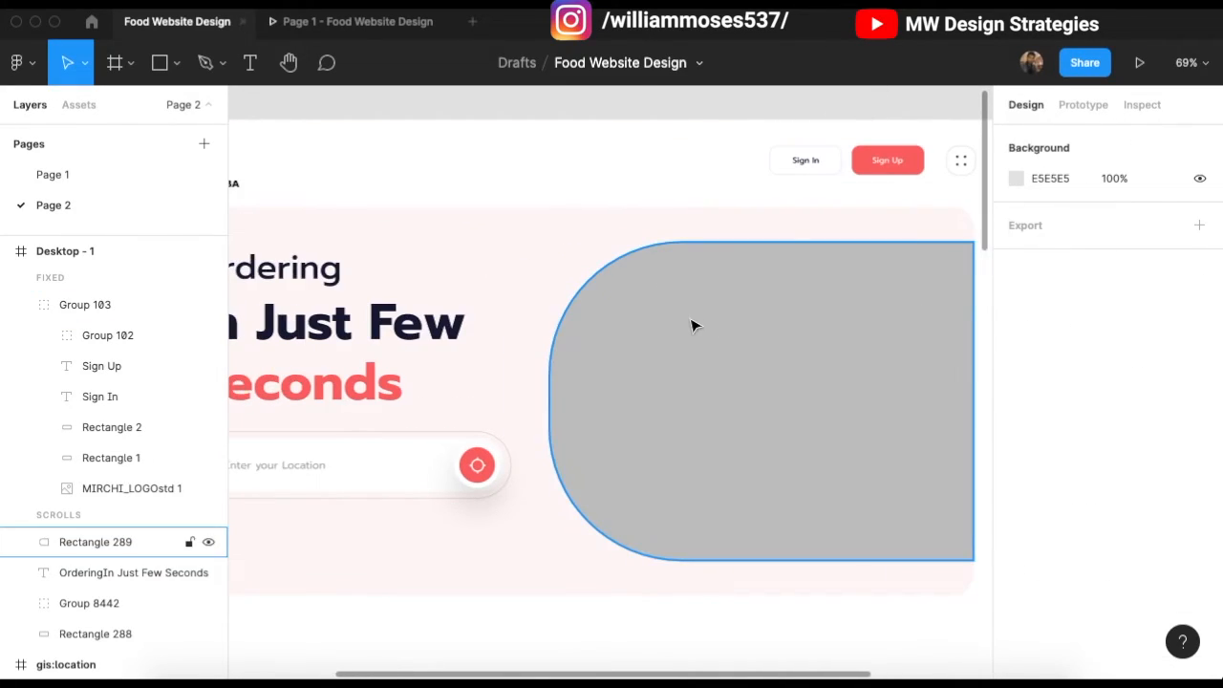
pyautogui.click(695, 323)
pyautogui.hscroll(2, 702, 325)
pyautogui.hotkey('shift', 'Up')
pyautogui.hotkey('shift', 'Up')
pyautogui.hotkey('shift', 'Up')
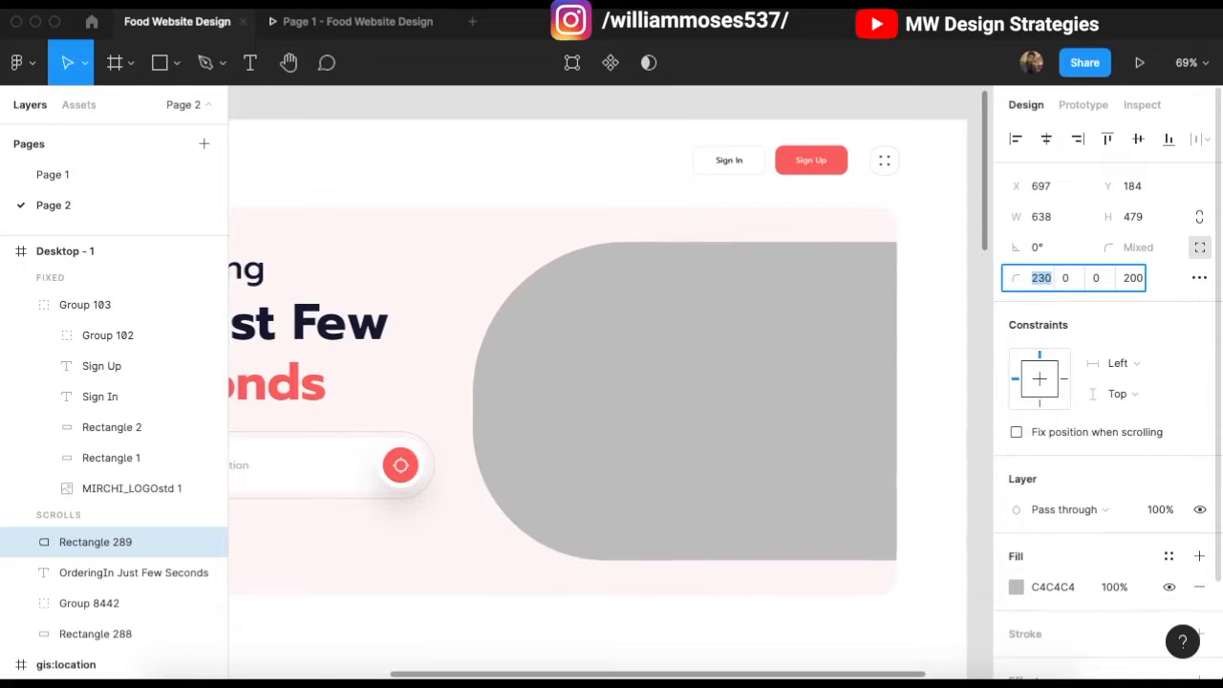
pyautogui.hotkey('shift', 'Down')
pyautogui.hotkey('shift', 'Down')
pyautogui.hotkey('shift', 'Down')
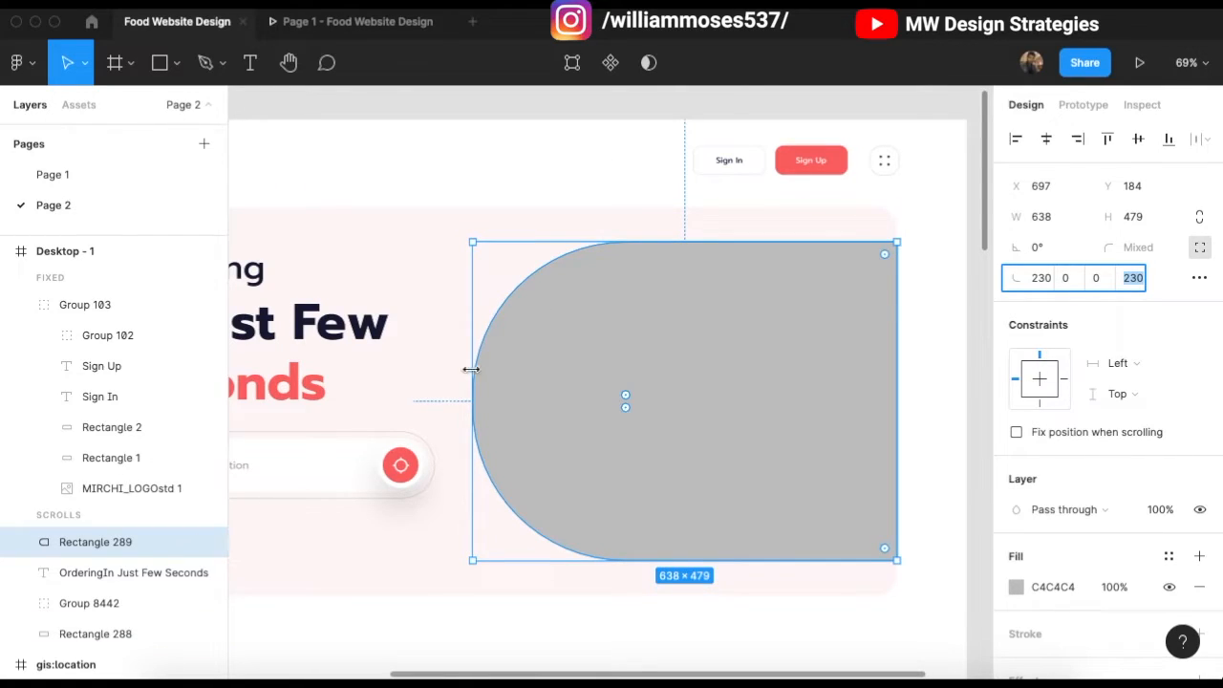
# Step: Stretch the rounded rectangle's left edge outward to 662 wide
pyautogui.moveTo(472, 369); pyautogui.dragTo(457, 369)
pyautogui.click(529, 116)
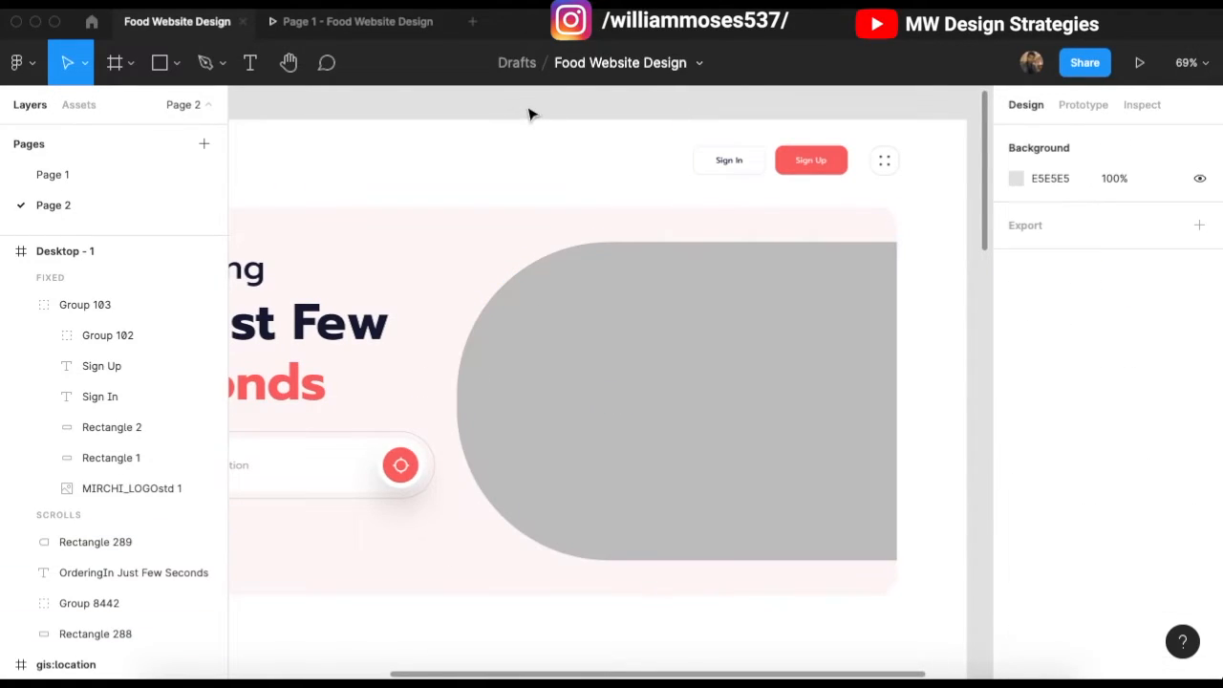
pyautogui.hscroll(-2, 669, 382)
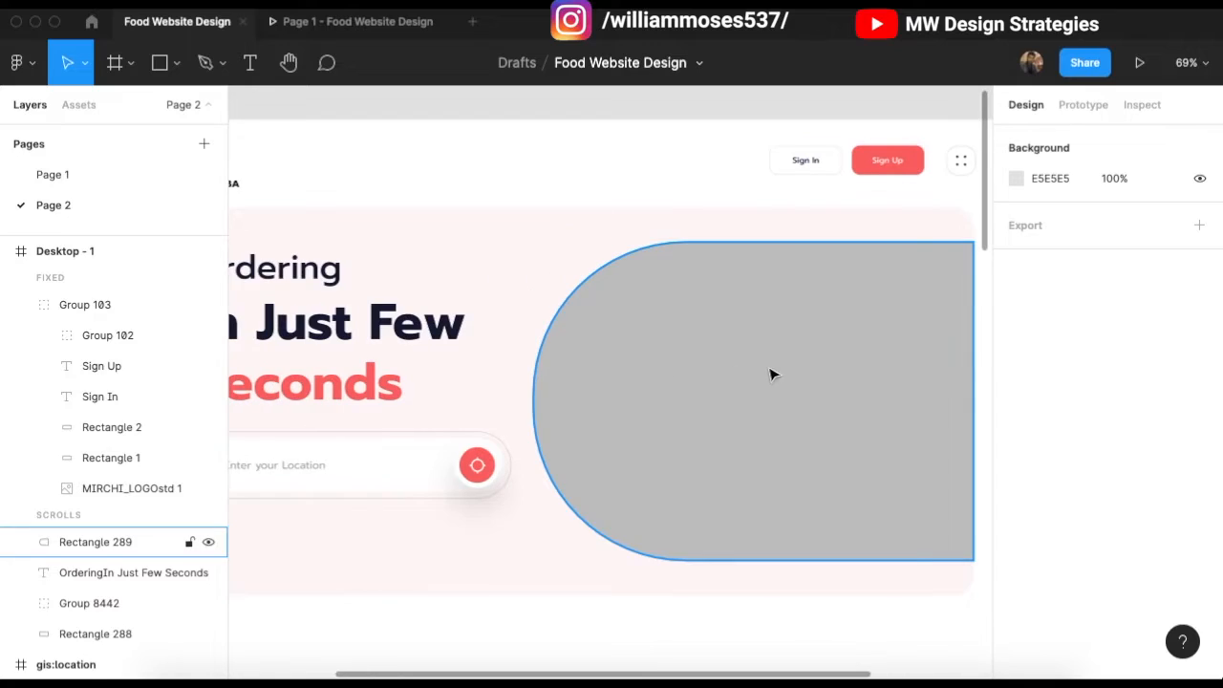
pyautogui.click(764, 356)
pyautogui.hscroll(3, 707, 372)
pyautogui.click(948, 348)
pyautogui.click(799, 350)
pyautogui.scroll(-1, 1030, 563)
# Step: Fill the rounded shape with the document's red, FF6767
pyautogui.click(1015, 571)
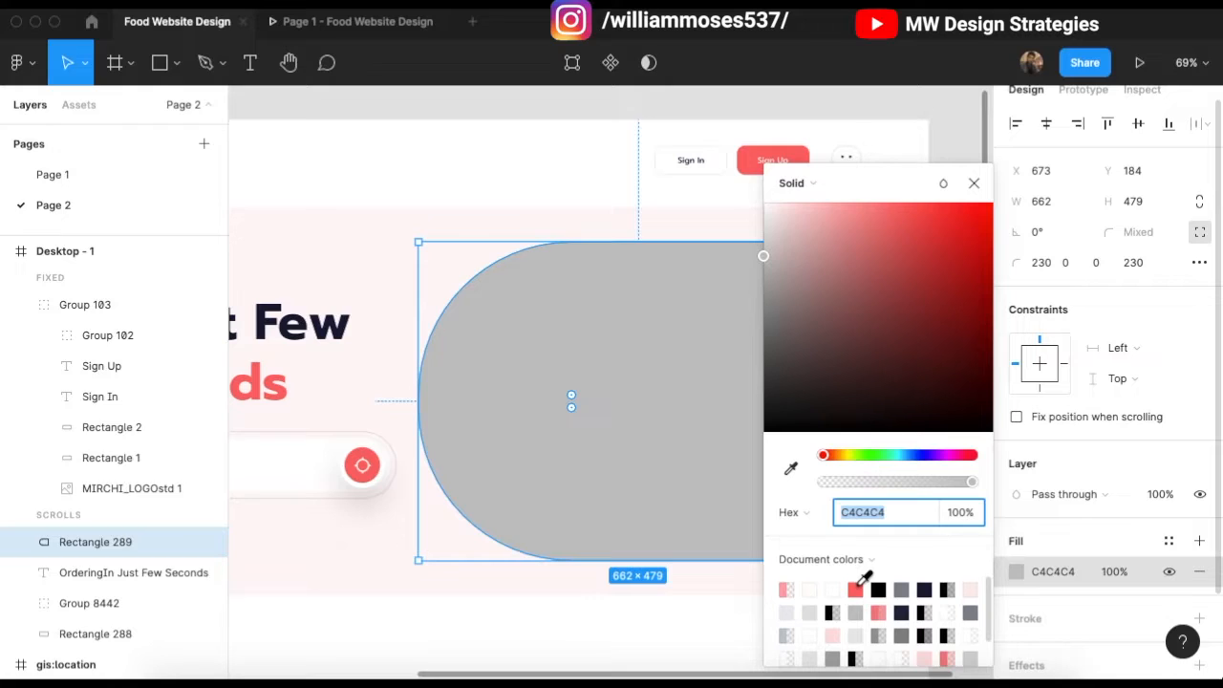
pyautogui.click(855, 589)
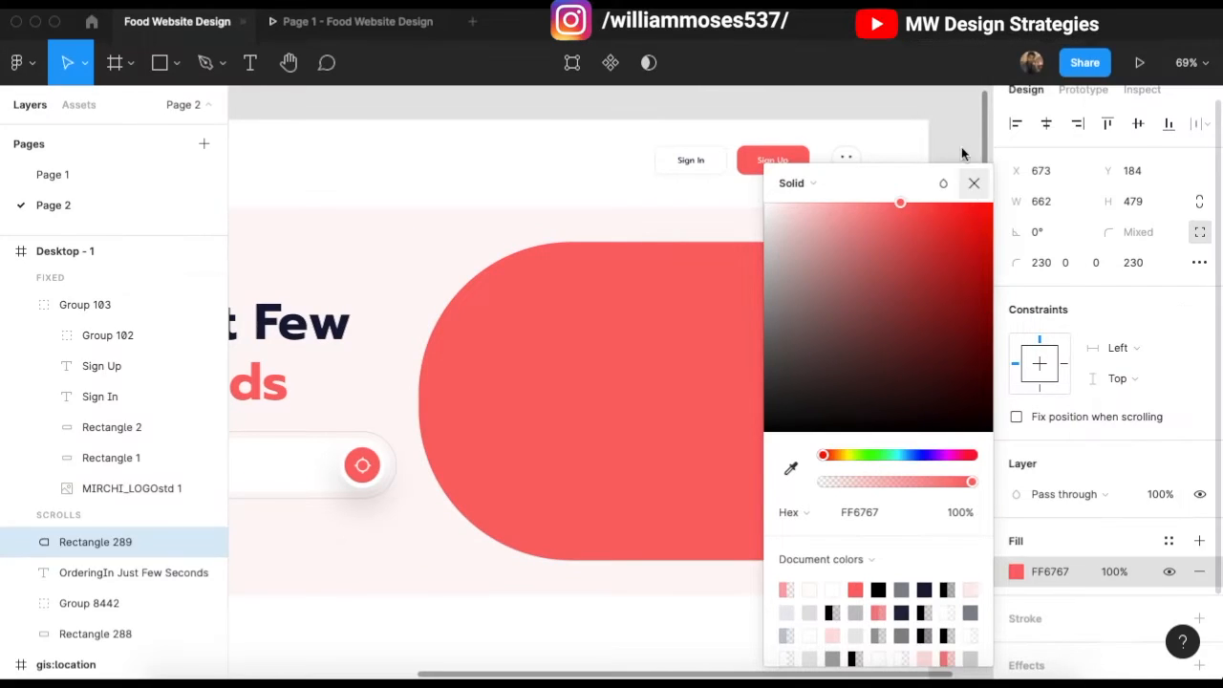
pyautogui.click(973, 182)
pyautogui.click(746, 370)
# Step: Duplicate the red shape, enlarge the copy, send it behind, and round its top-left to 250
pyautogui.press('super+d')
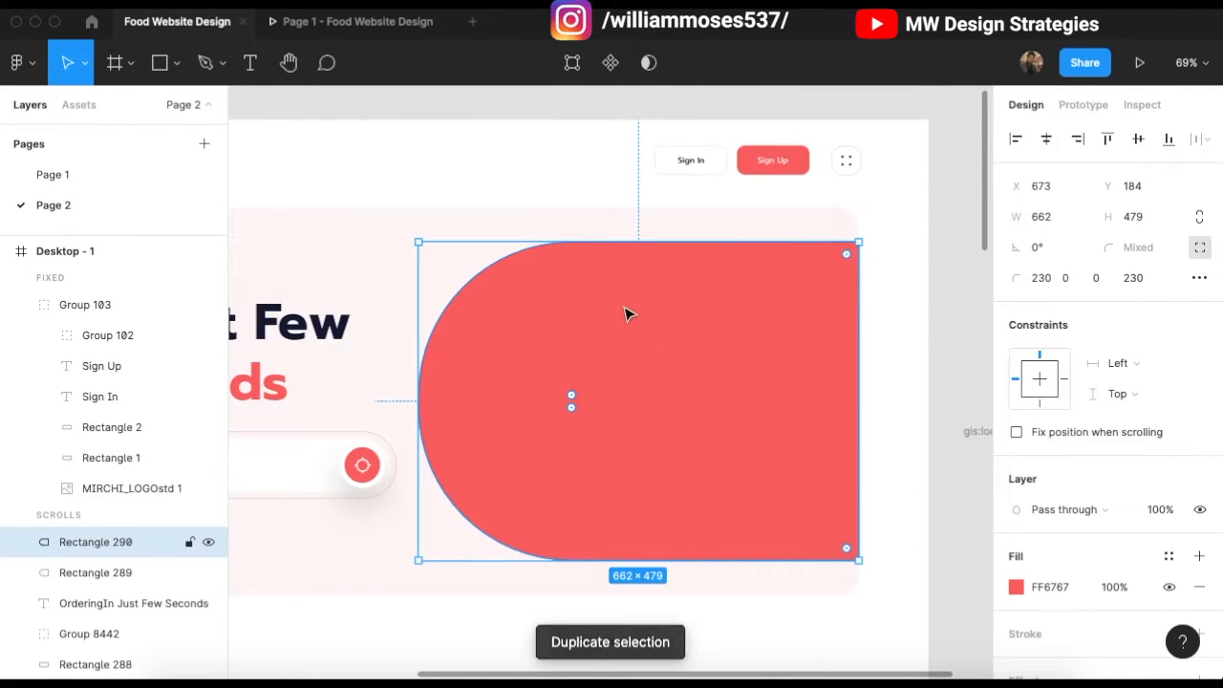
pyautogui.moveTo(614, 244); pyautogui.dragTo(623, 234)
pyautogui.moveTo(571, 561); pyautogui.dragTo(573, 566)
pyautogui.moveTo(419, 421); pyautogui.dragTo(411, 422)
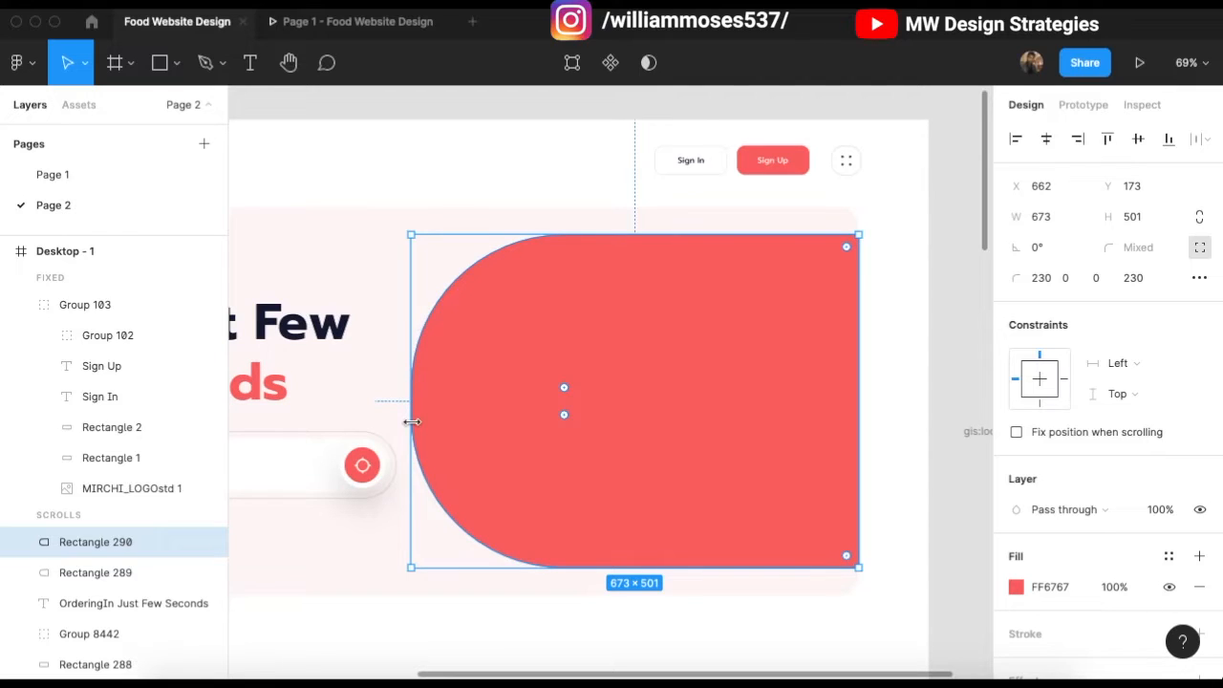
pyautogui.press('super+bracketleft')
pyautogui.press('super+bracketleft')
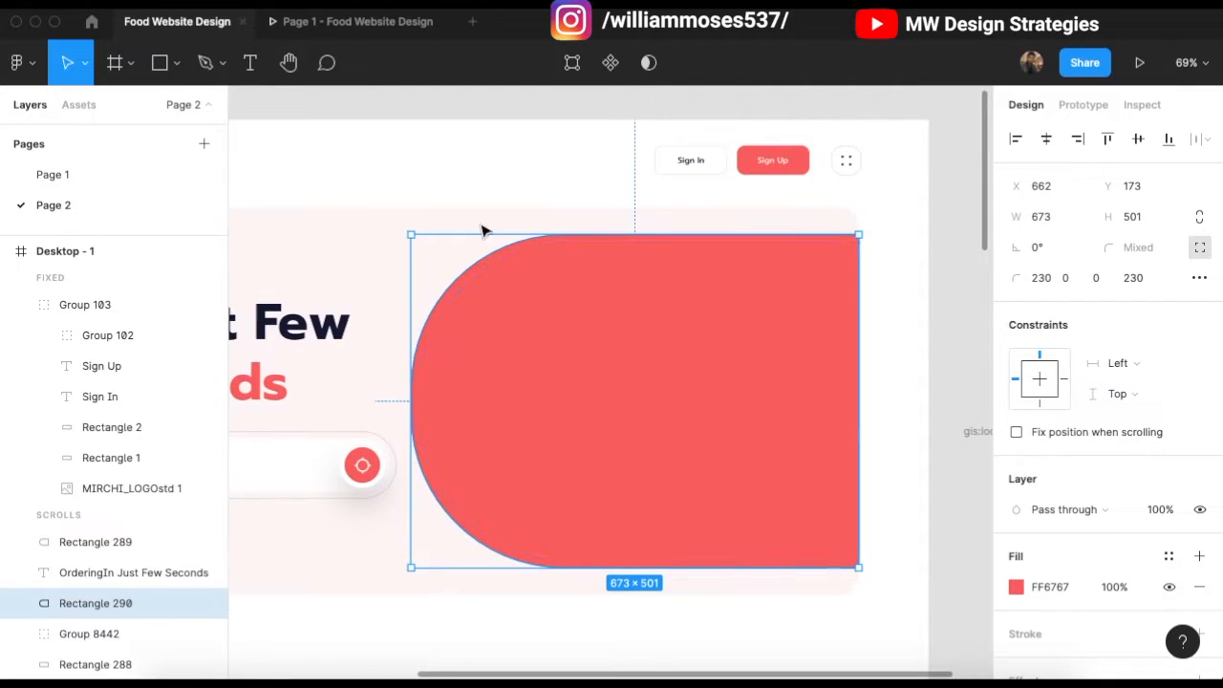
pyautogui.moveTo(573, 396); pyautogui.dragTo(544, 388)
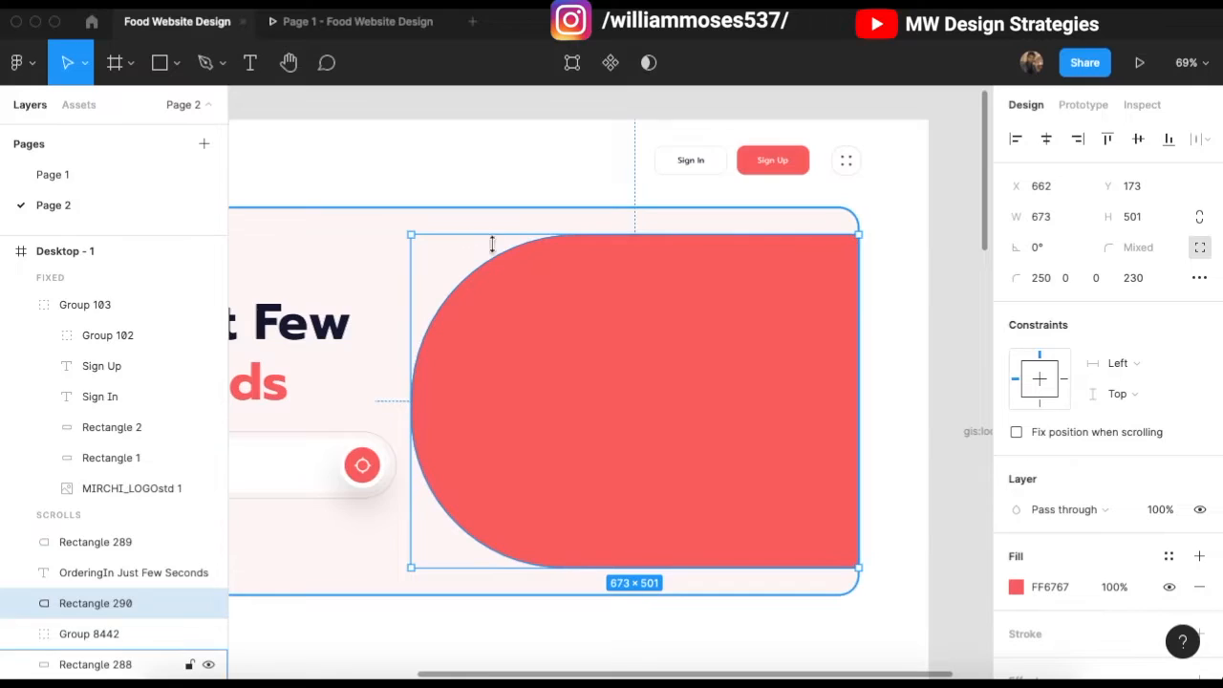
# Step: Turn the copy into an outline by hiding its fill and adding a stroke
pyautogui.scroll(-3, 1094, 535)
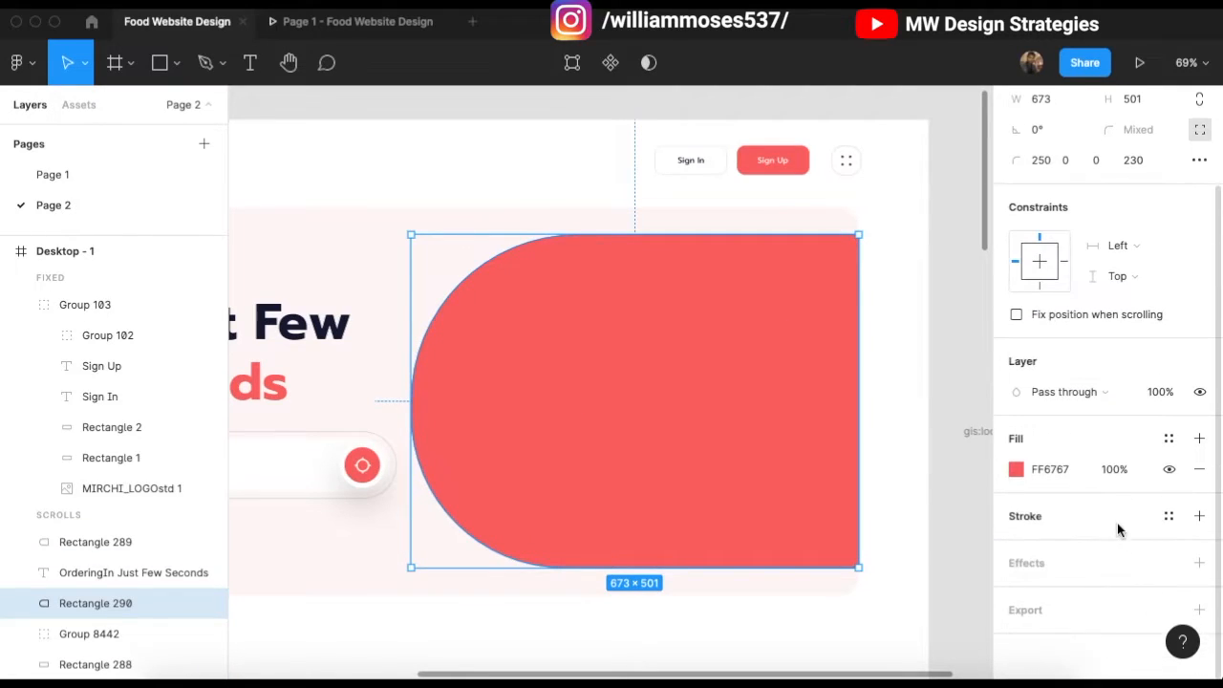
pyautogui.click(1169, 472)
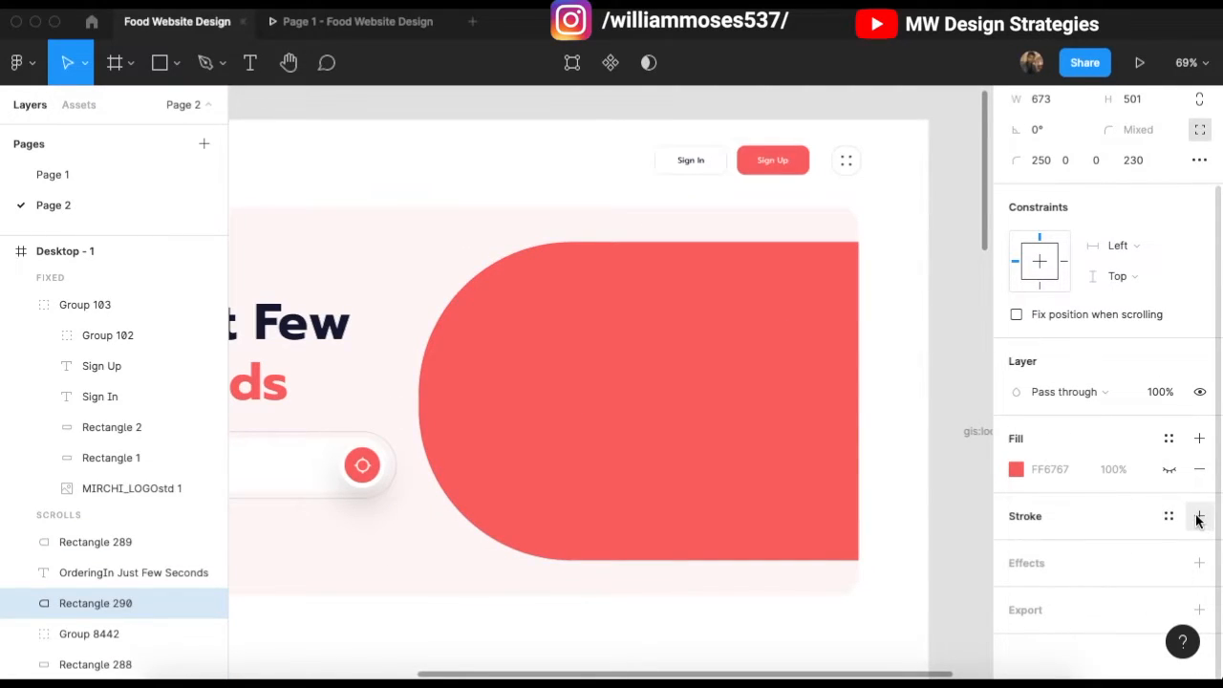
pyautogui.click(1199, 517)
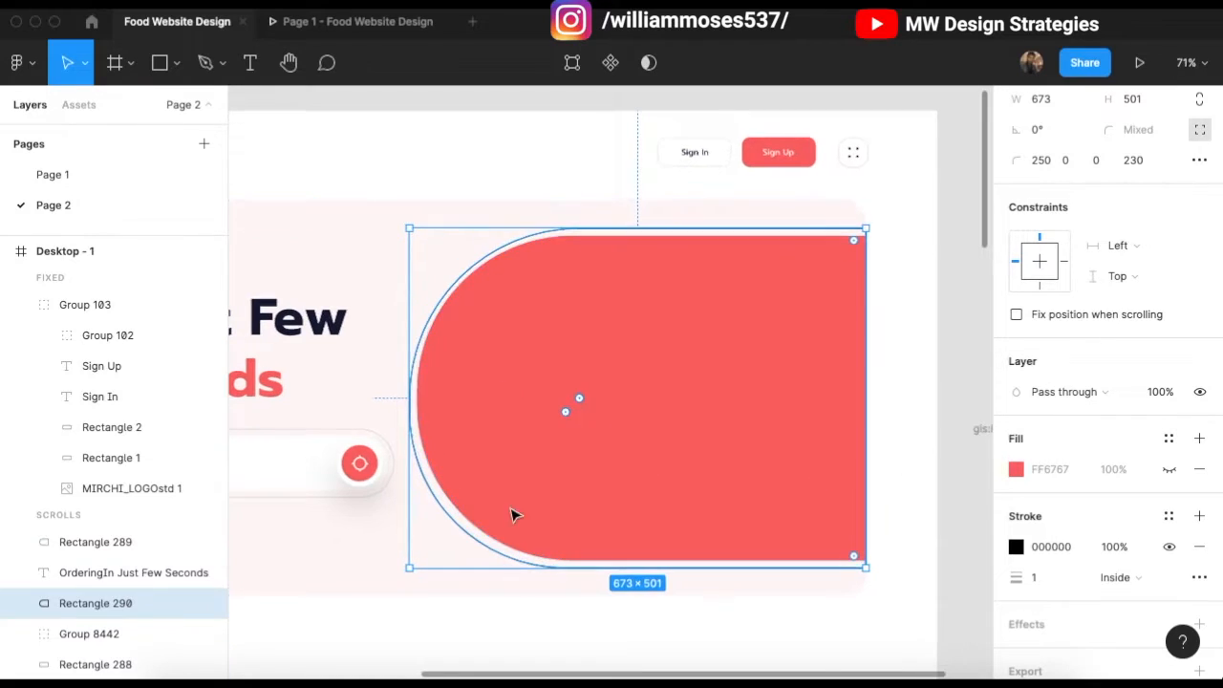
pyautogui.scroll(5, 486, 281)
pyautogui.moveTo(487, 258); pyautogui.dragTo(501, 252)
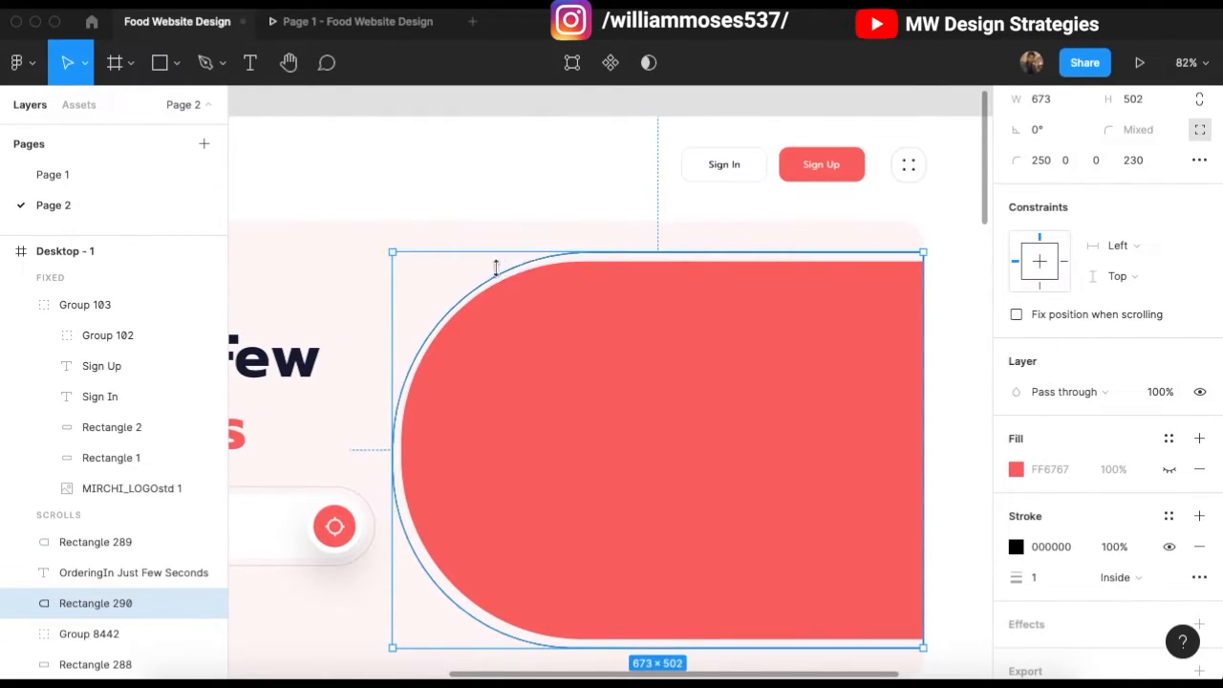
pyautogui.scroll(2, 491, 526)
pyautogui.scroll(-5, 513, 525)
pyautogui.scroll(3, 534, 421)
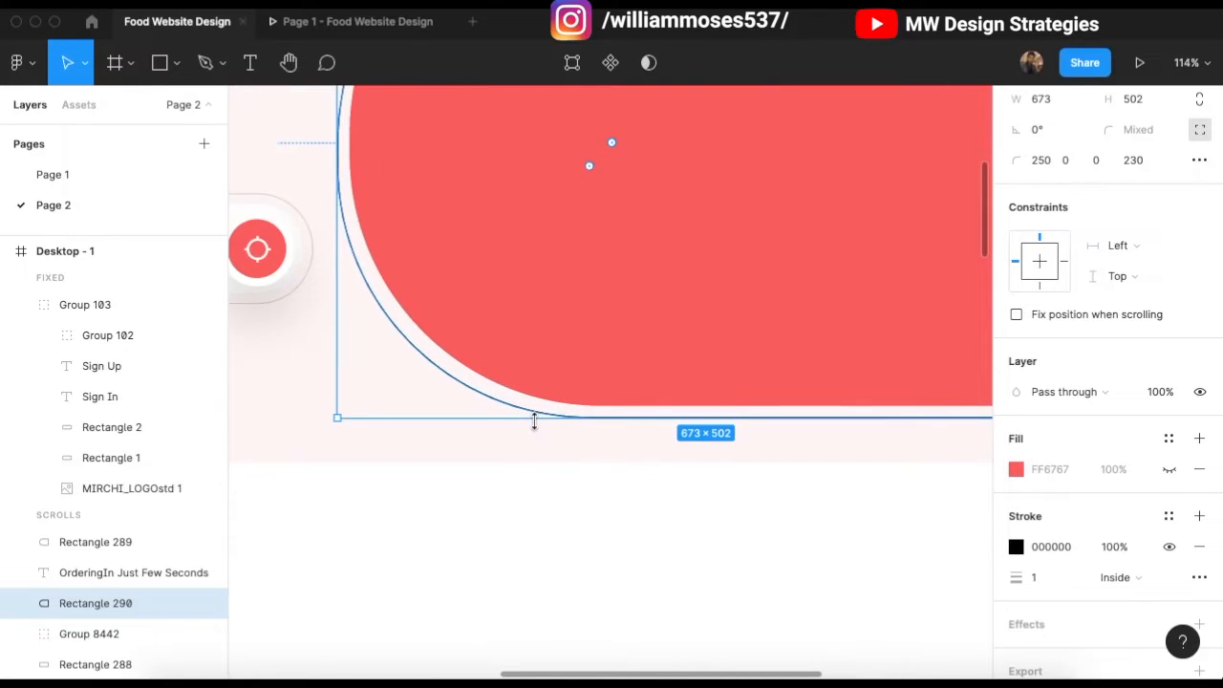
pyautogui.scroll(5, 534, 421)
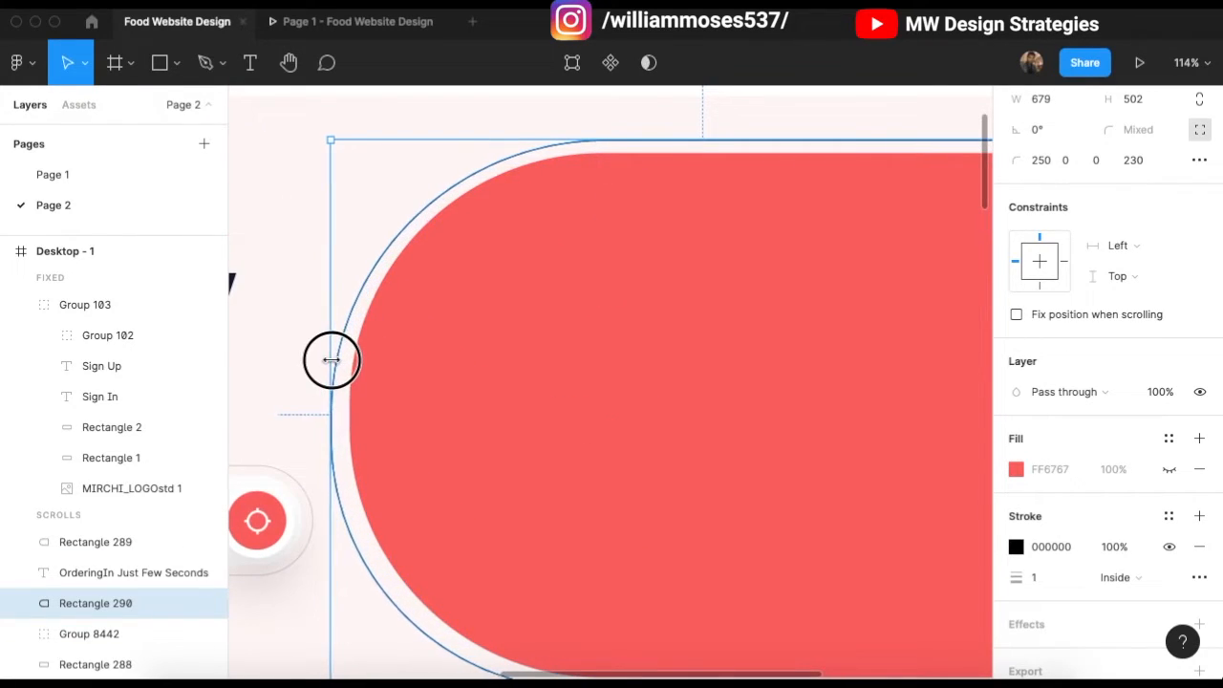
# Step: Reselect the red hero shape and slightly adjust its left edge
pyautogui.click(483, 330)
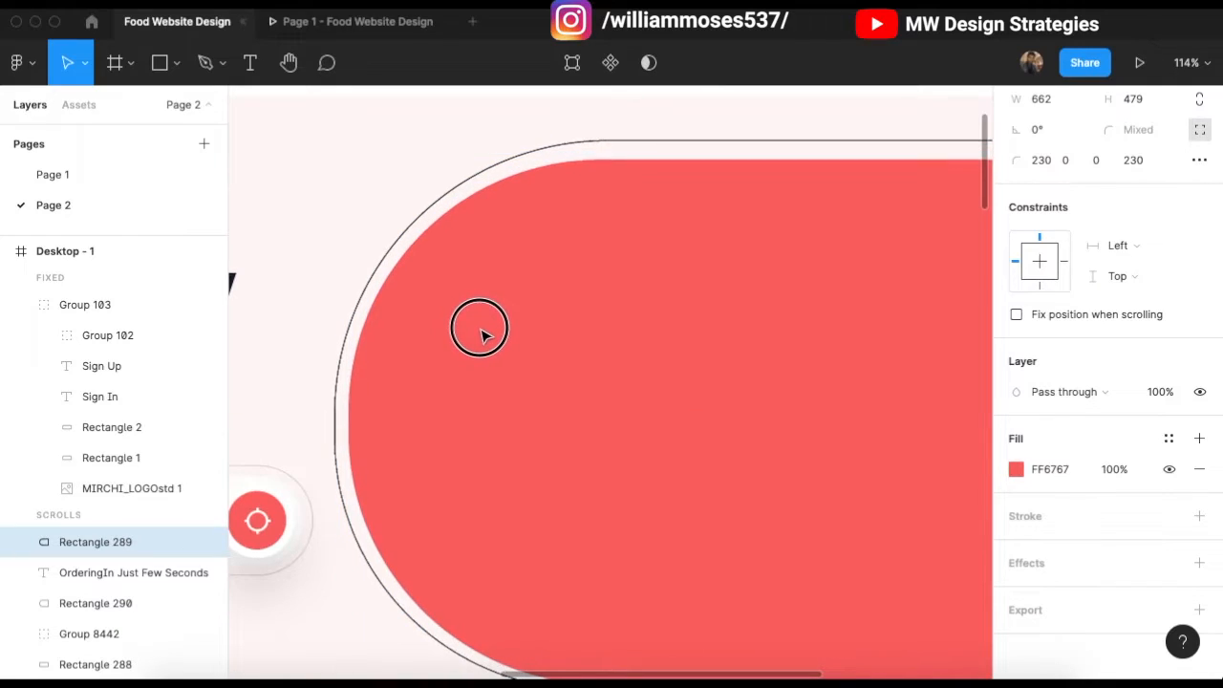
pyautogui.scroll(-5, 434, 319)
pyautogui.click(499, 196)
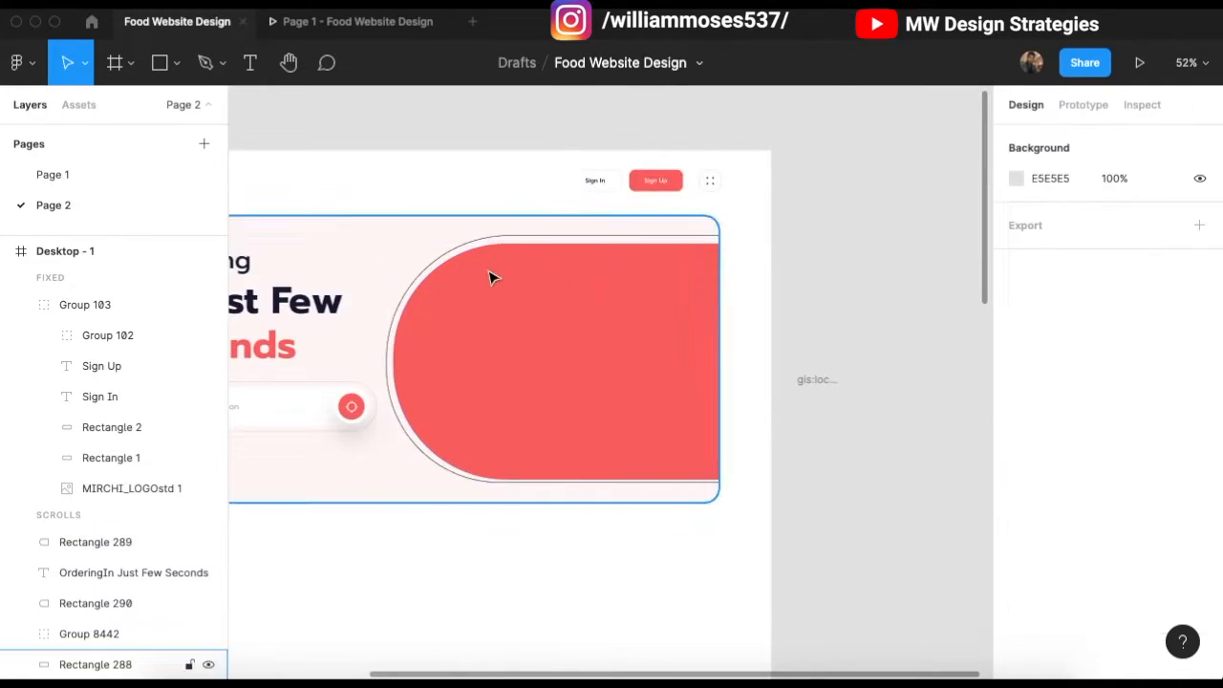
pyautogui.hscroll(-1, 492, 276)
pyautogui.scroll(1, 561, 268)
pyautogui.scroll(2, 564, 267)
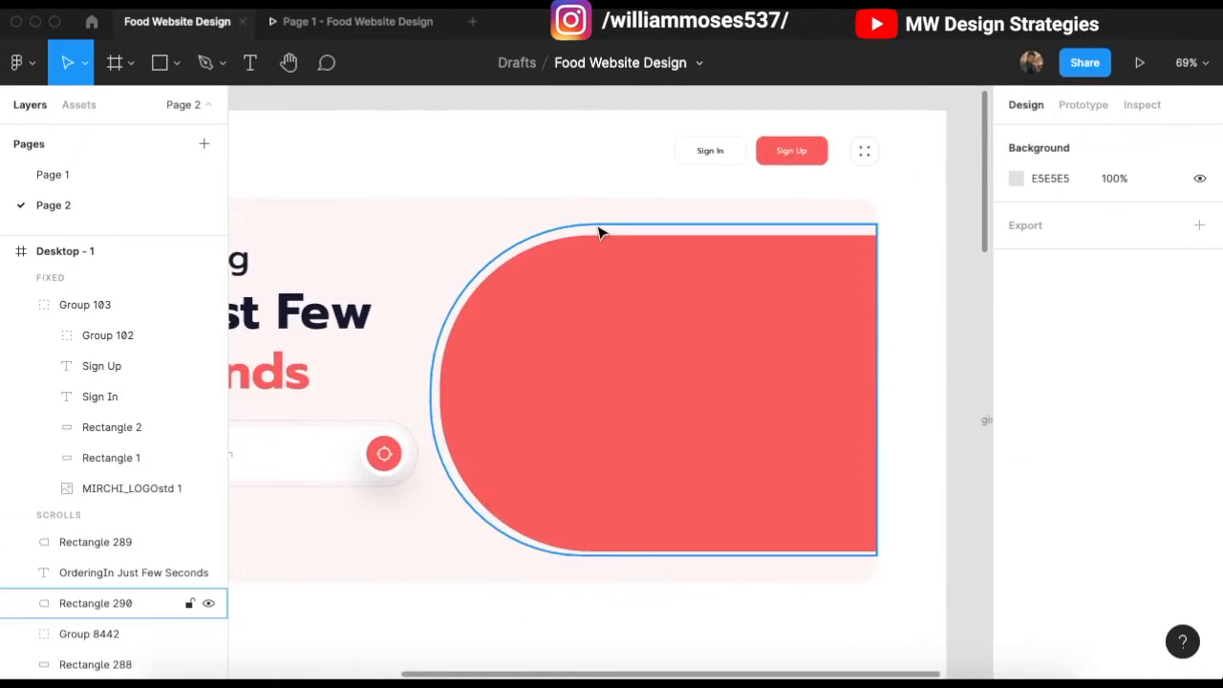
pyautogui.click(595, 307)
pyautogui.scroll(5, 429, 385)
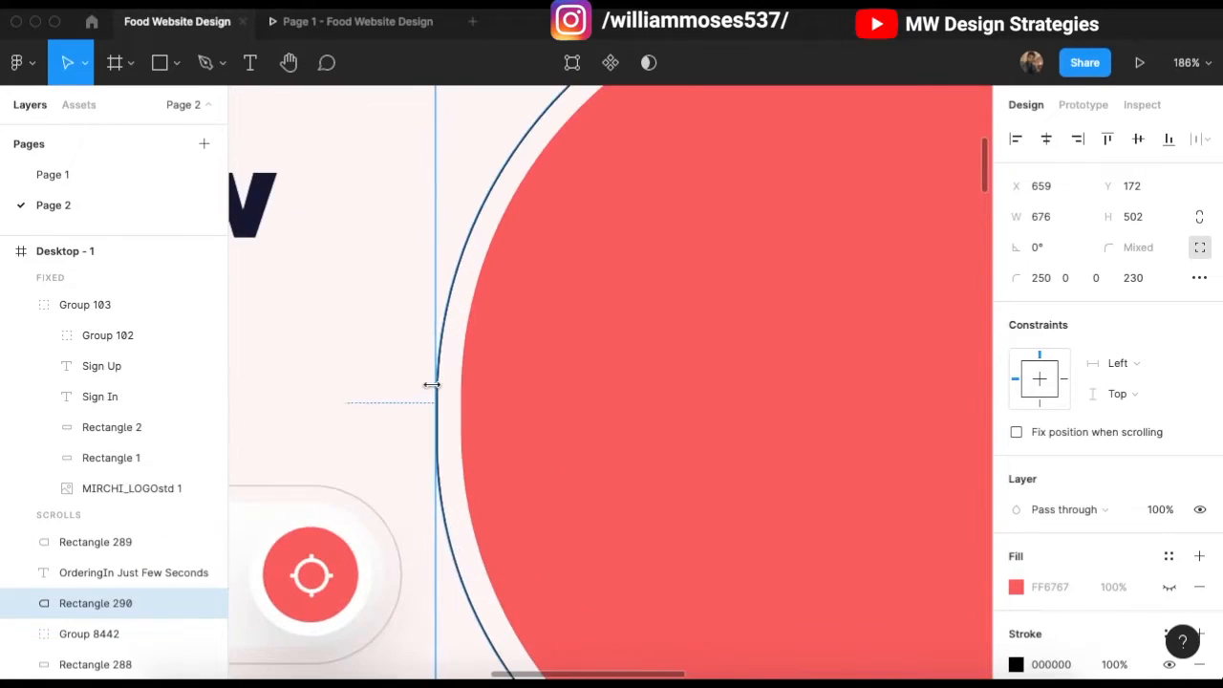
pyautogui.moveTo(432, 384); pyautogui.dragTo(432, 385)
pyautogui.scroll(-10, 432, 386)
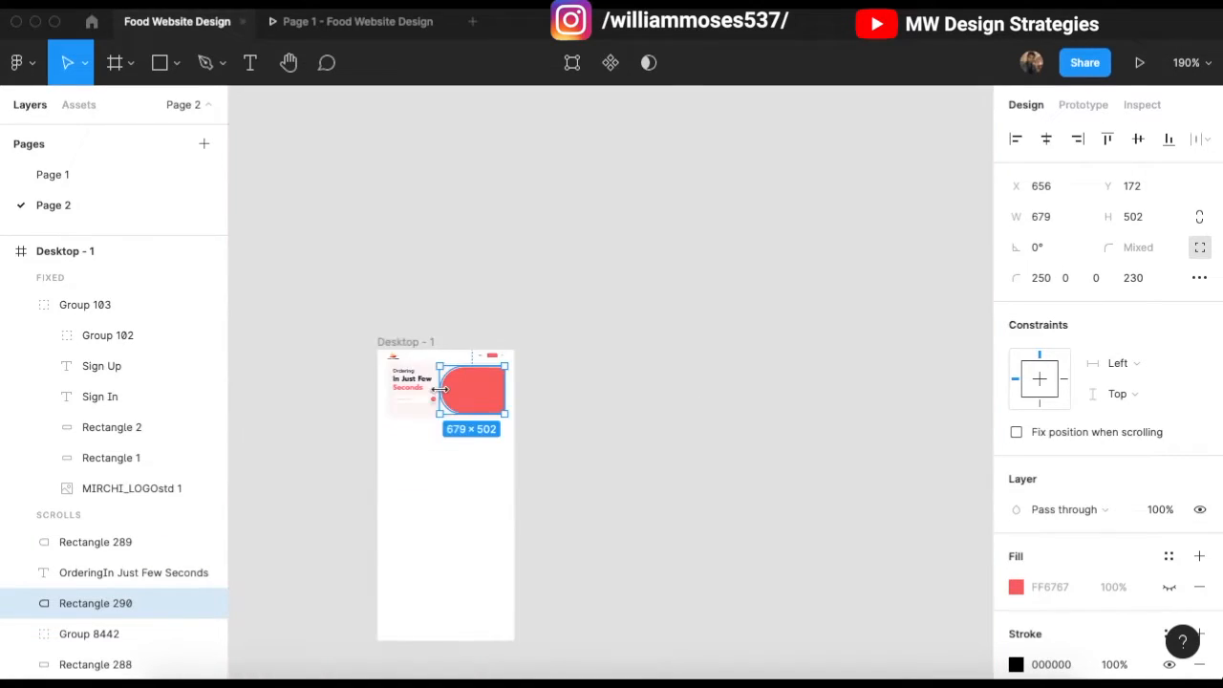
pyautogui.scroll(7, 435, 413)
pyautogui.scroll(12, 435, 412)
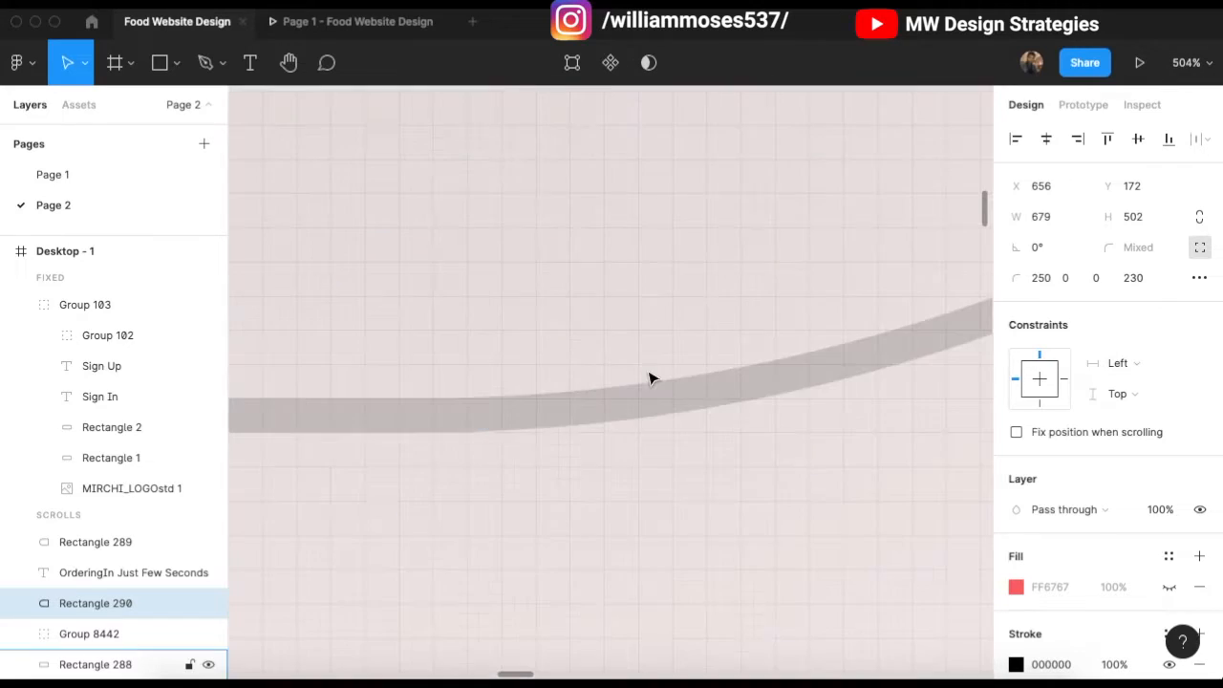
pyautogui.scroll(-4, 652, 376)
pyautogui.scroll(2, 595, 398)
pyautogui.scroll(-10, 659, 374)
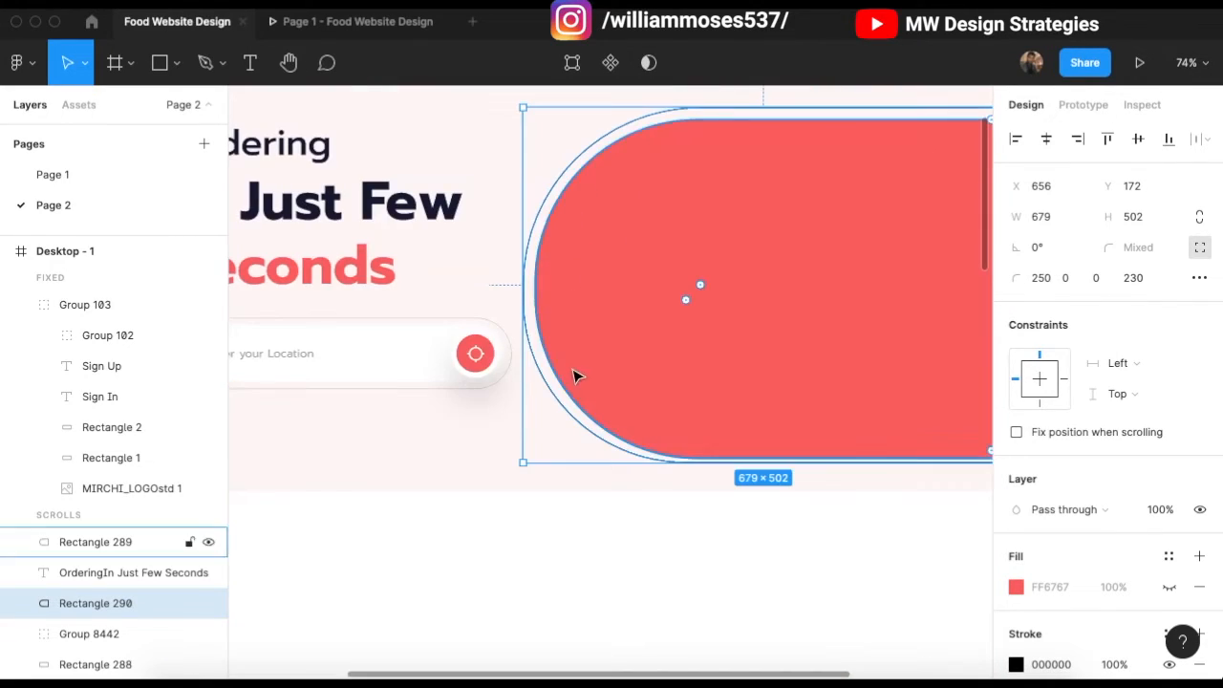
pyautogui.scroll(3, 574, 373)
pyautogui.scroll(-3, 1109, 612)
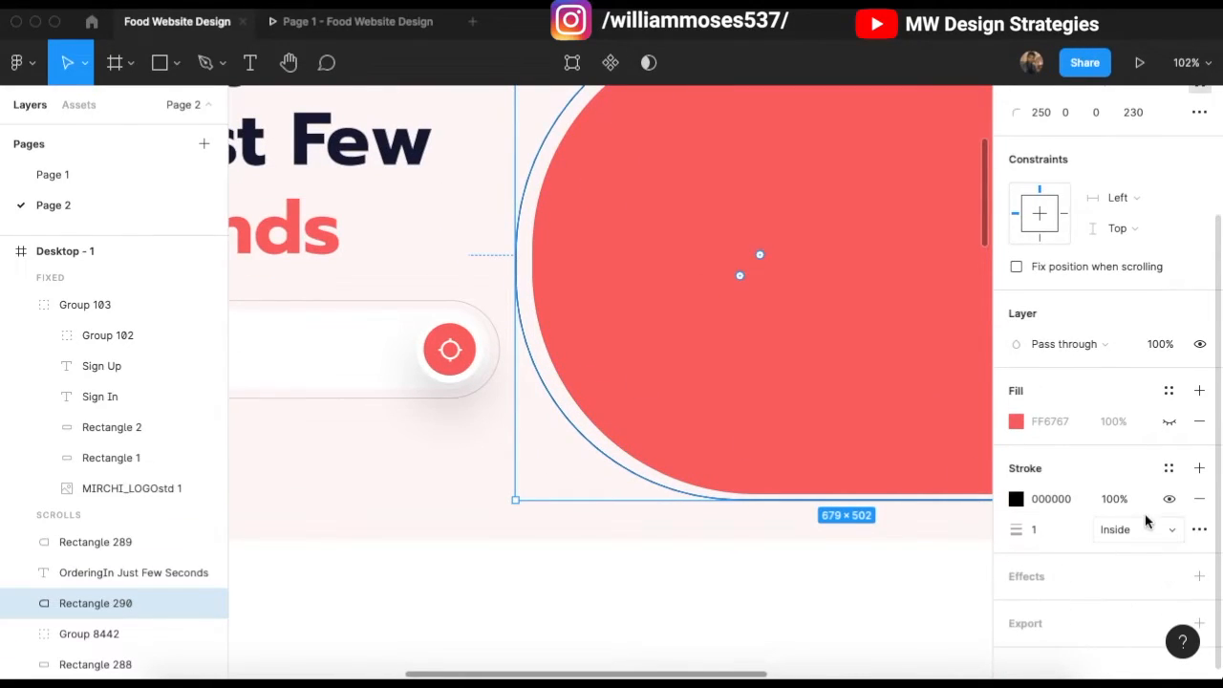
# Step: Lower the outline stroke's opacity to 15%
pyautogui.click(1123, 507)
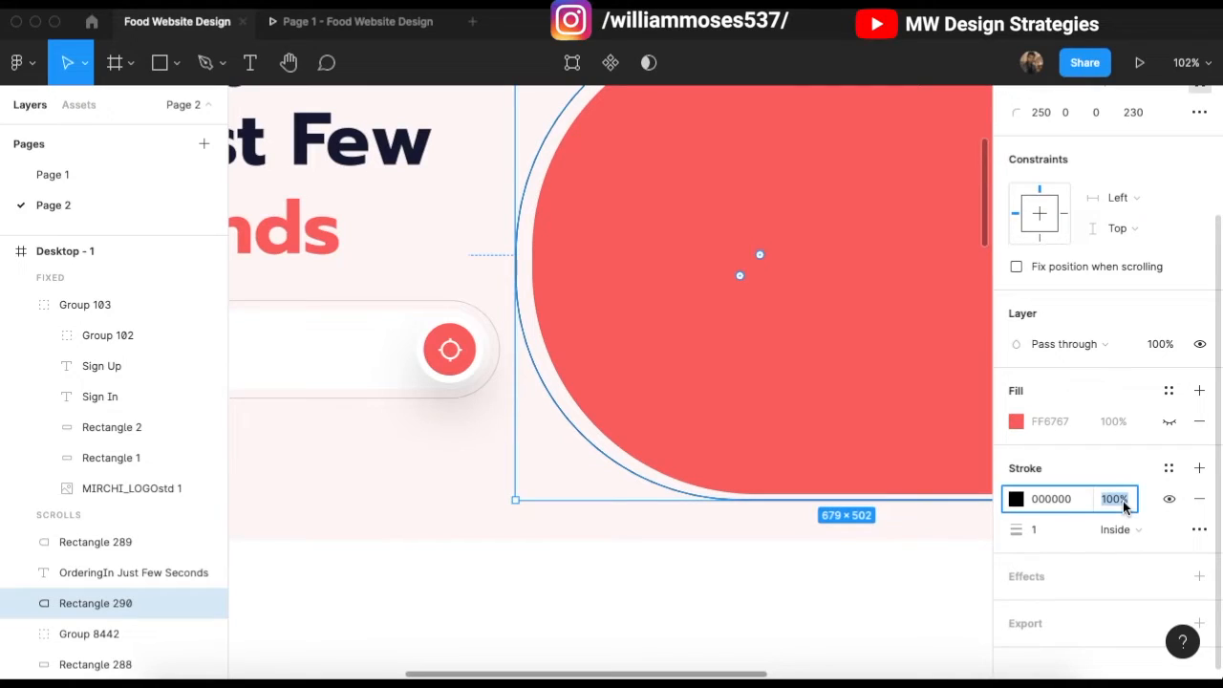
pyautogui.click(959, 545)
pyautogui.click(529, 331)
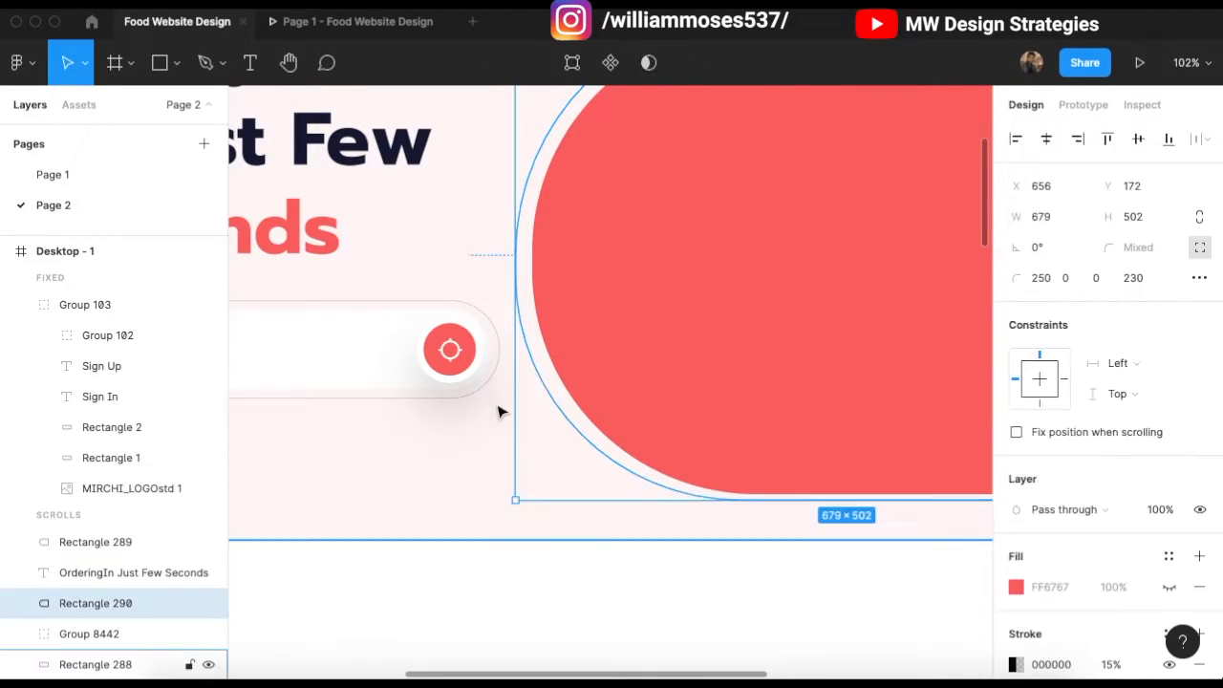
pyautogui.scroll(-5, 501, 408)
pyautogui.hscroll(2, 570, 344)
# Step: Nudge the hero heading and location search box together slightly left
pyautogui.click(606, 496)
pyautogui.click(613, 347)
pyautogui.scroll(1, 564, 322)
pyautogui.scroll(2, 797, 236)
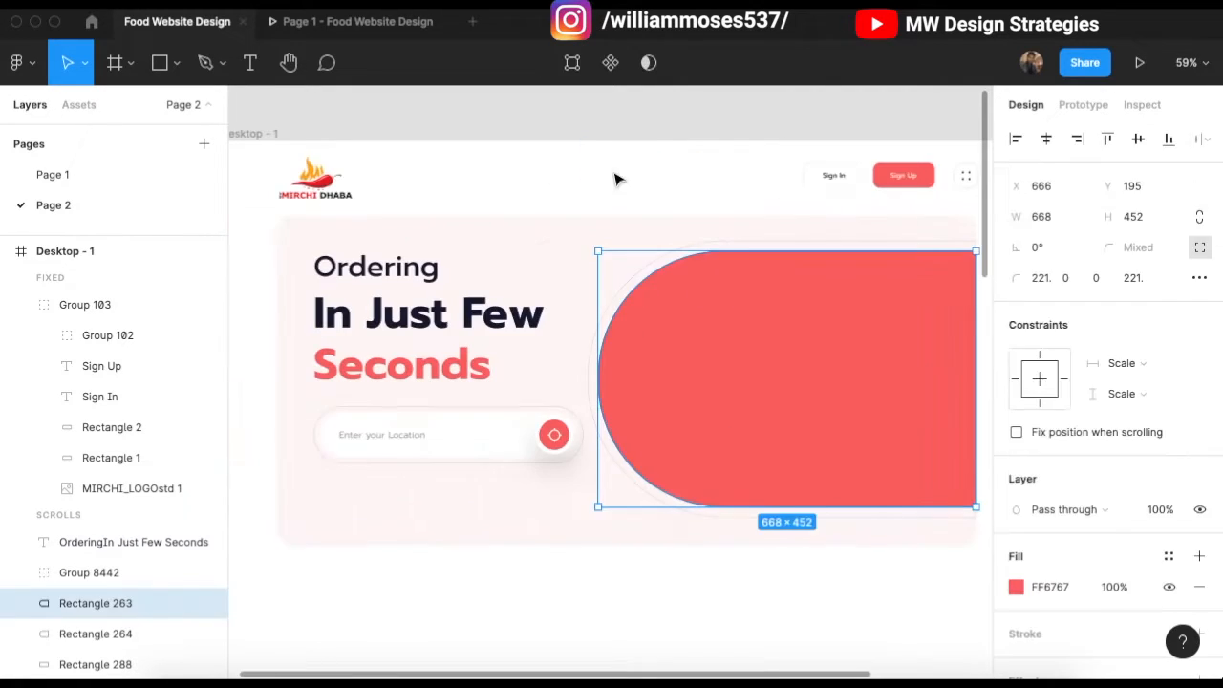
pyautogui.click(639, 185)
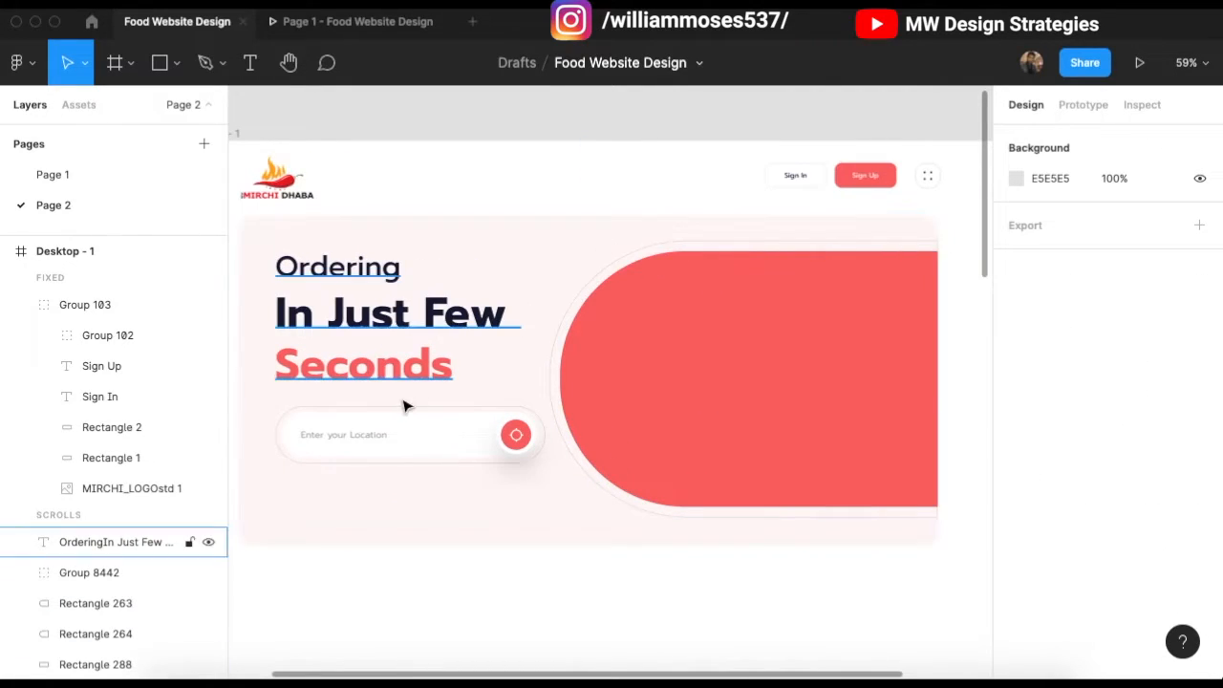
pyautogui.hscroll(-2, 411, 420)
pyautogui.click(415, 441)
pyautogui.keyDown('shift'); pyautogui.click(456, 285); pyautogui.keyUp('shift')
pyautogui.hotkey('shift', 'Left')
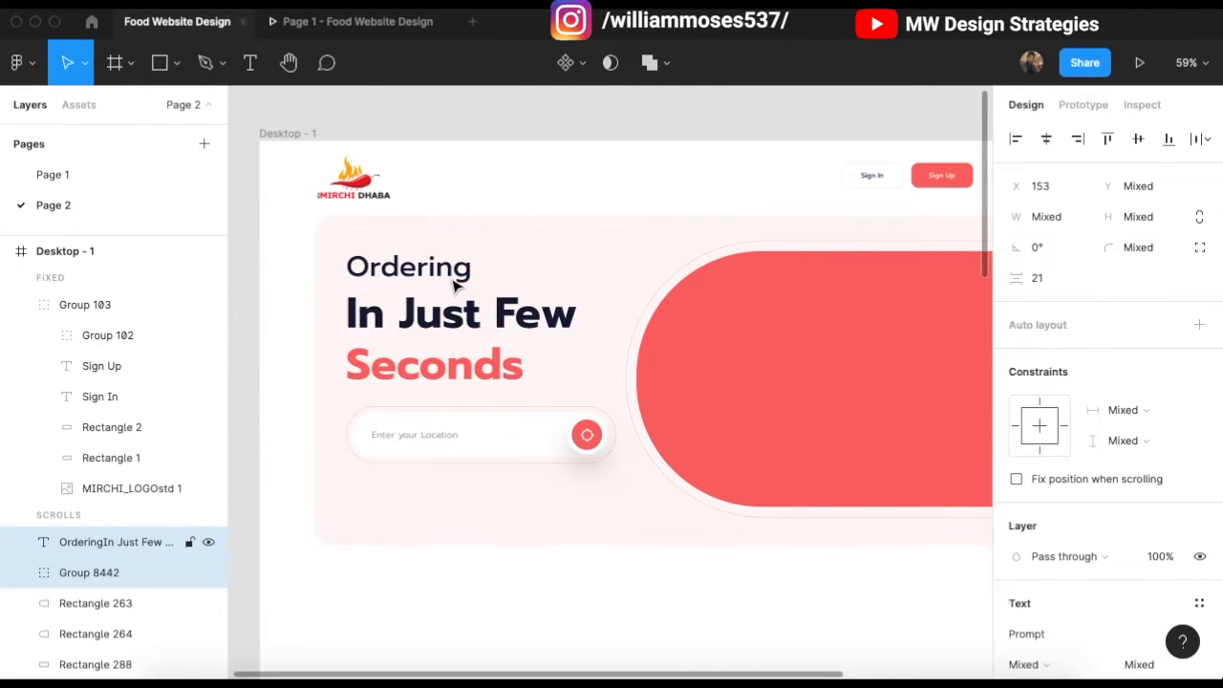
pyautogui.hscroll(2, 455, 273)
# Step: Switch to the Chrome browser and start a new web search
pyautogui.click(671, 189)
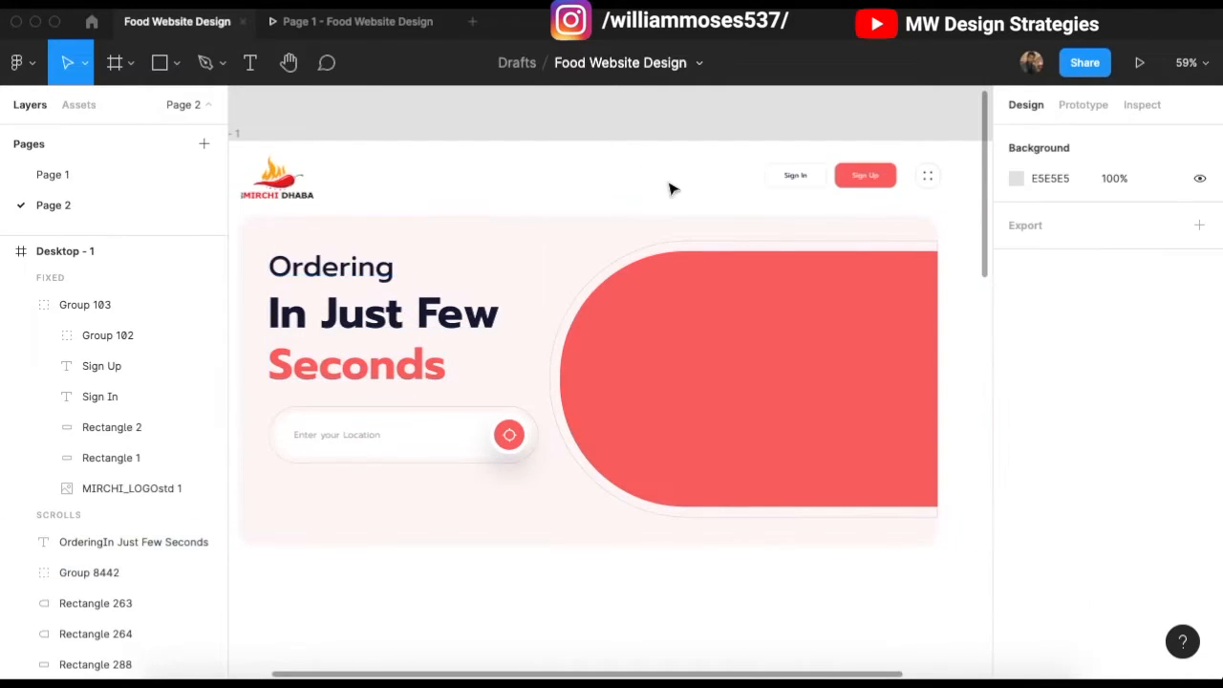
pyautogui.hscroll(1, 982, 430)
pyautogui.click(449, 676)
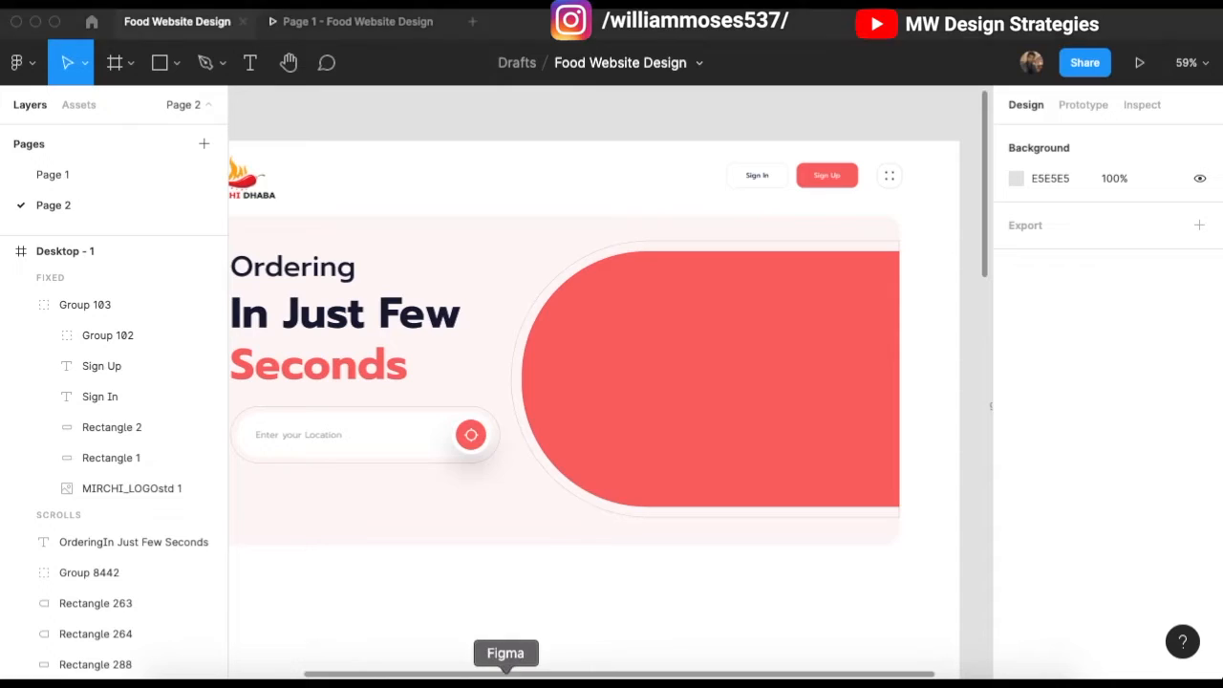
pyautogui.click(357, 59)
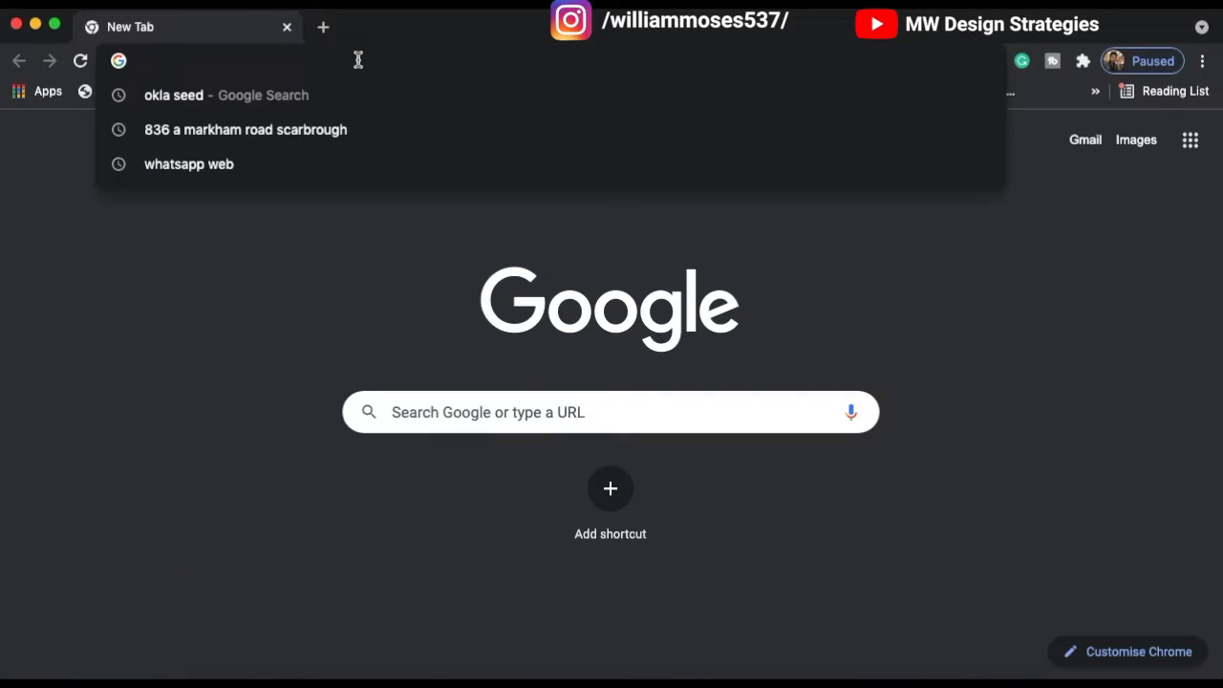
# Step: Search Google for 'paneer food cooked indian style transparent image' and browse the image results
pyautogui.write('foo')
pyautogui.press('BackSpace')
pyautogui.press('BackSpace')
pyautogui.press('BackSpace')
pyautogui.write('indian')
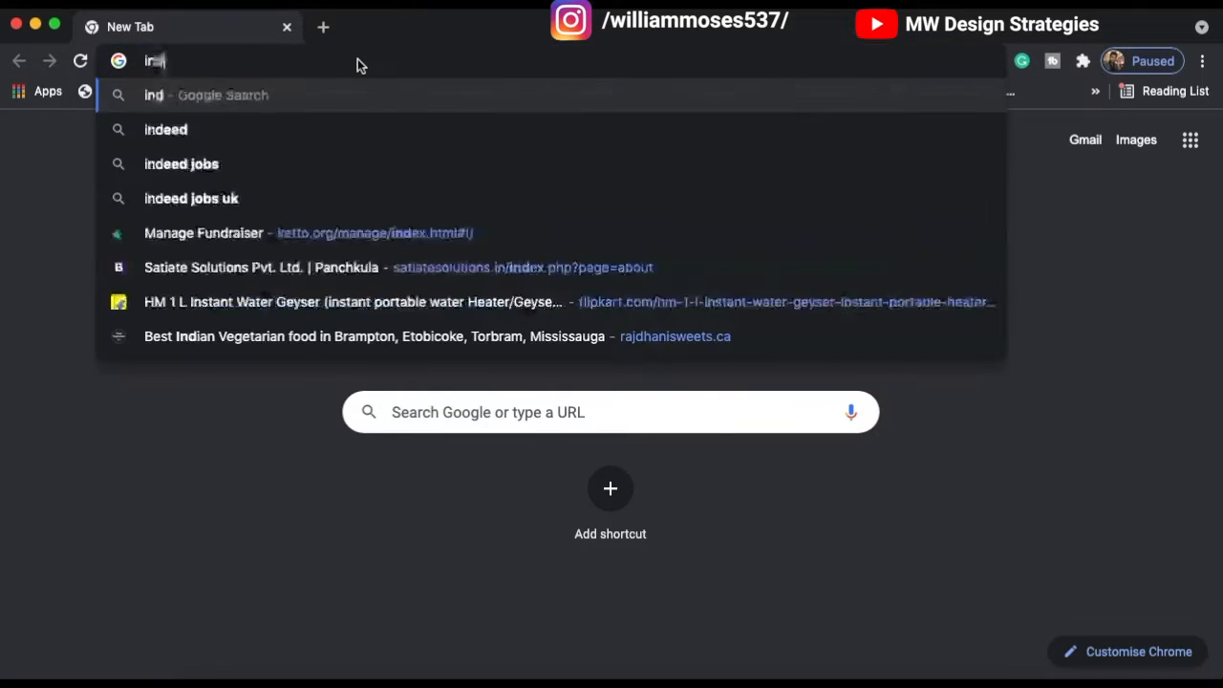
pyautogui.press('BackSpace')
pyautogui.press('BackSpace')
pyautogui.press('BackSpace')
pyautogui.press('BackSpace')
pyautogui.press('BackSpace')
pyautogui.press('BackSpace')
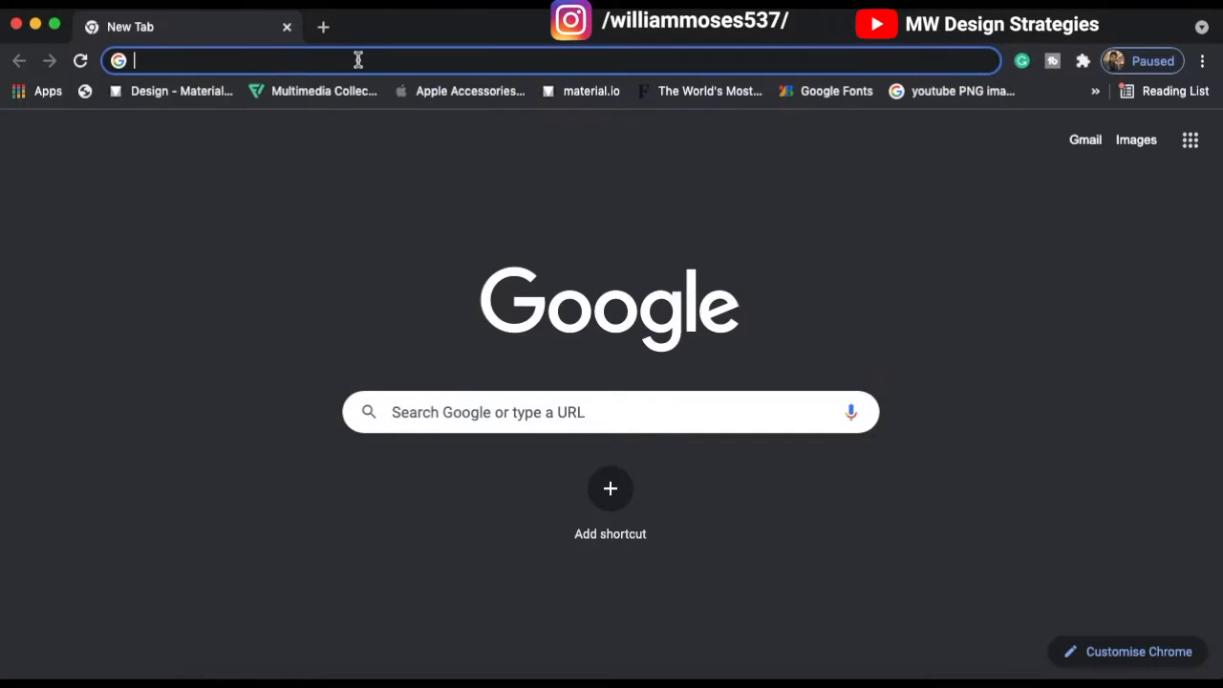
pyautogui.write('p')
pyautogui.press('BackSpace')
pyautogui.write('pan')
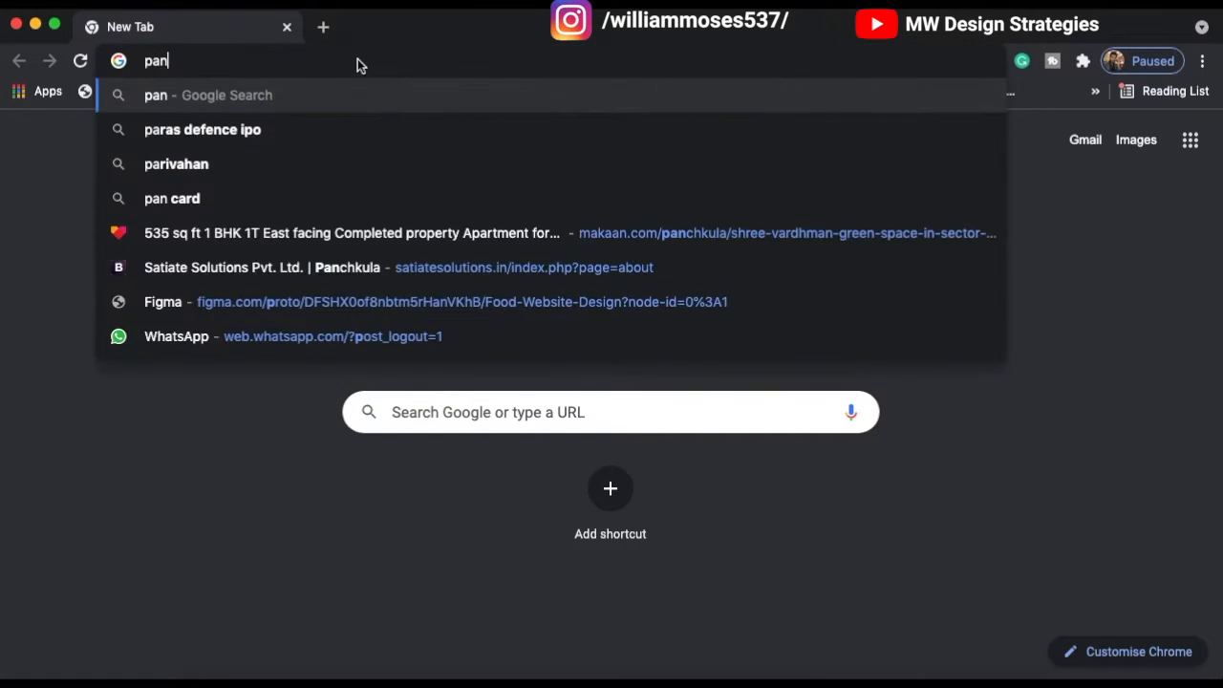
pyautogui.write('eer f')
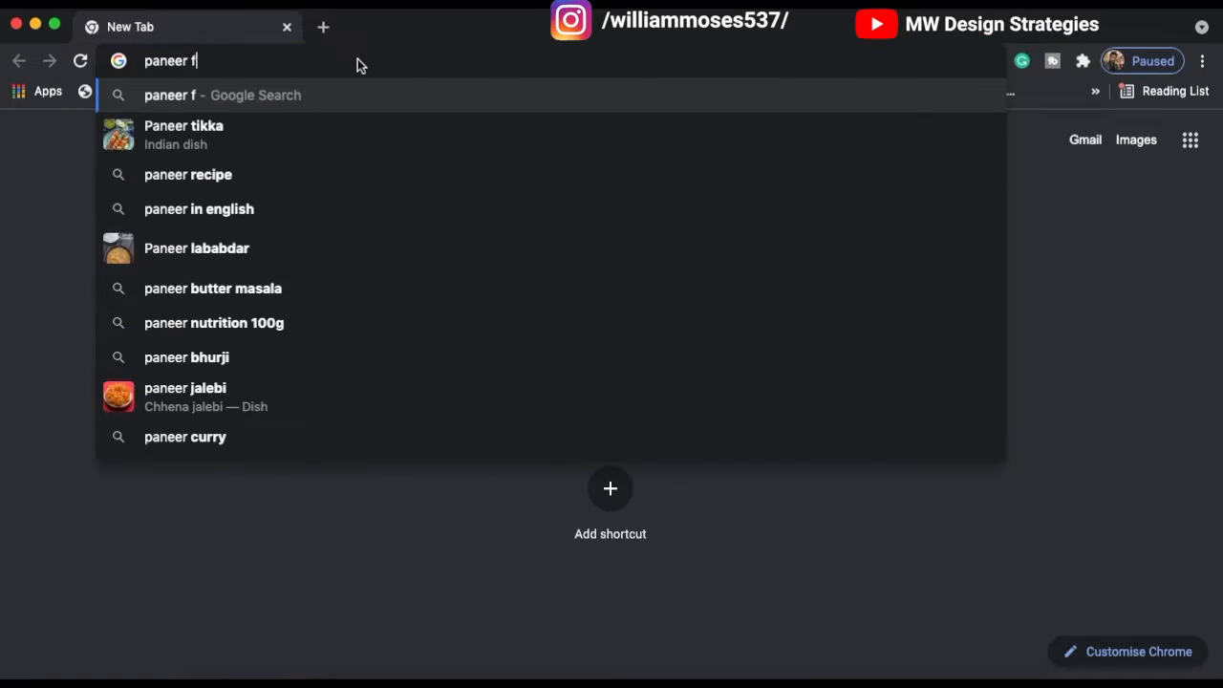
pyautogui.write('ood cooked')
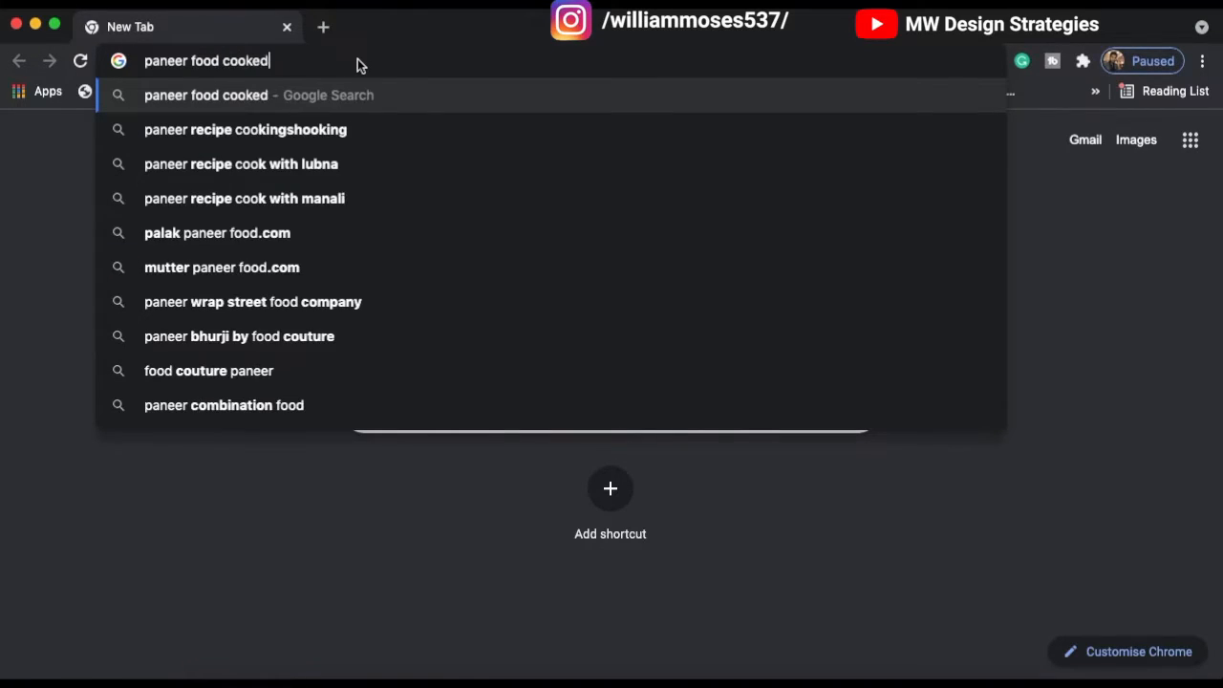
pyautogui.write(' indian style')
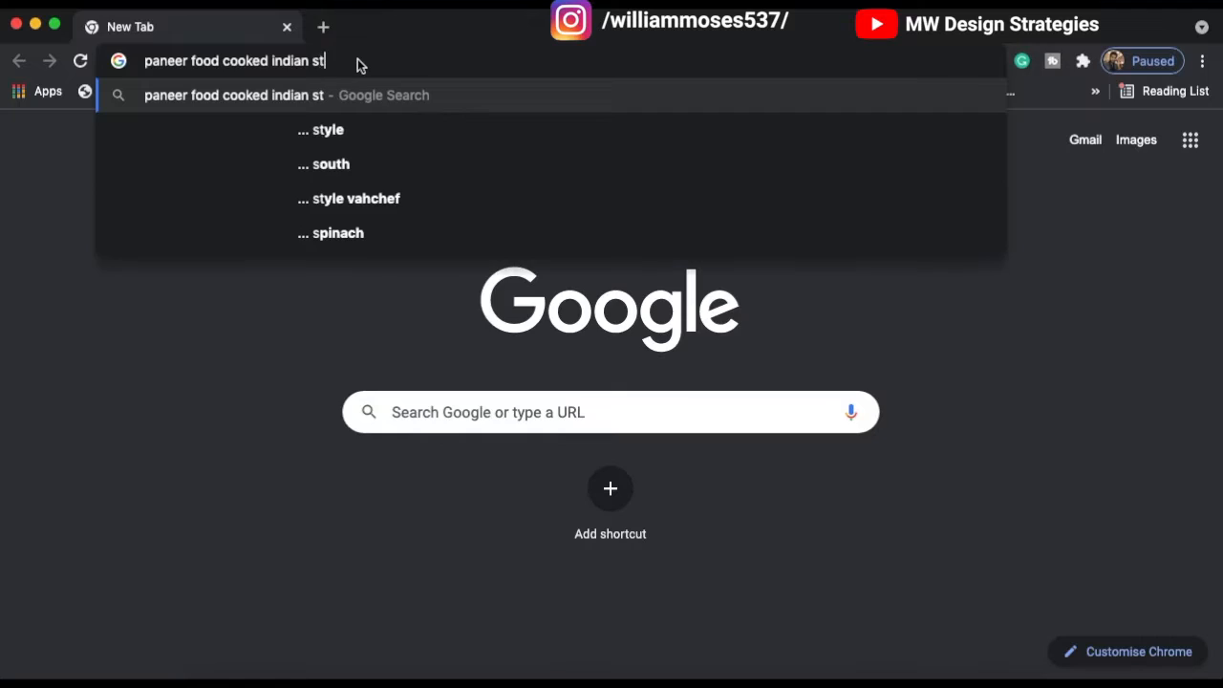
pyautogui.write(' transparent image')
pyautogui.press('Return')
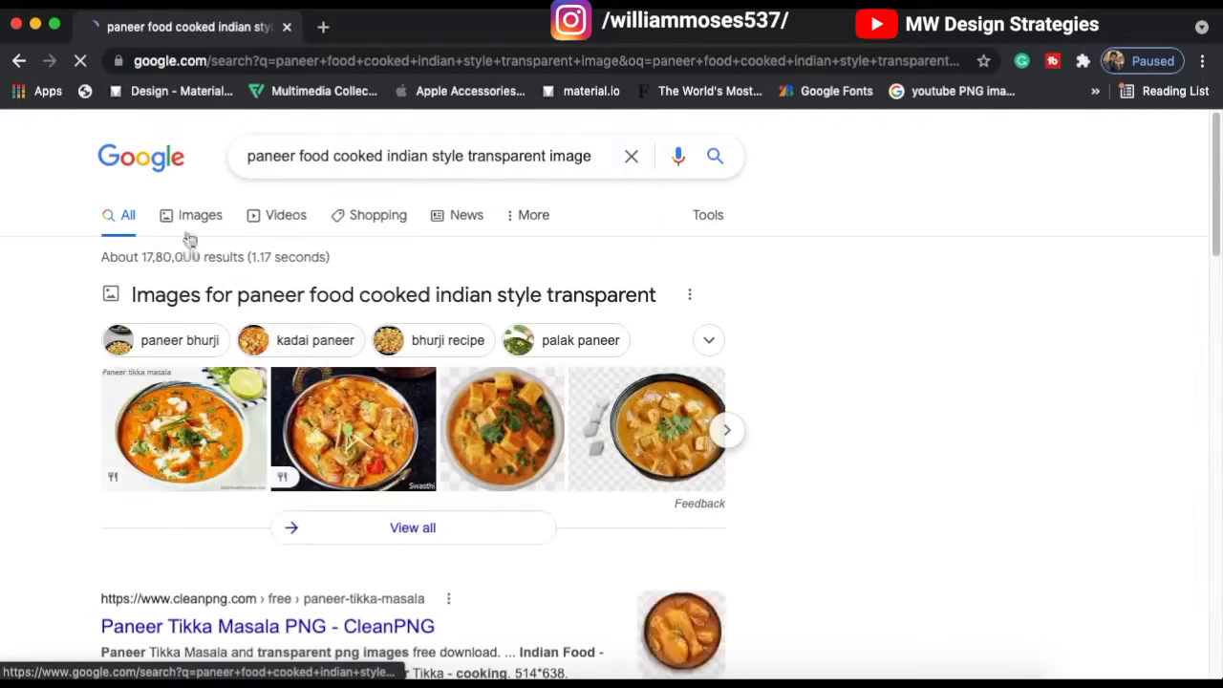
pyautogui.press('XF86AudioRaiseVolume')
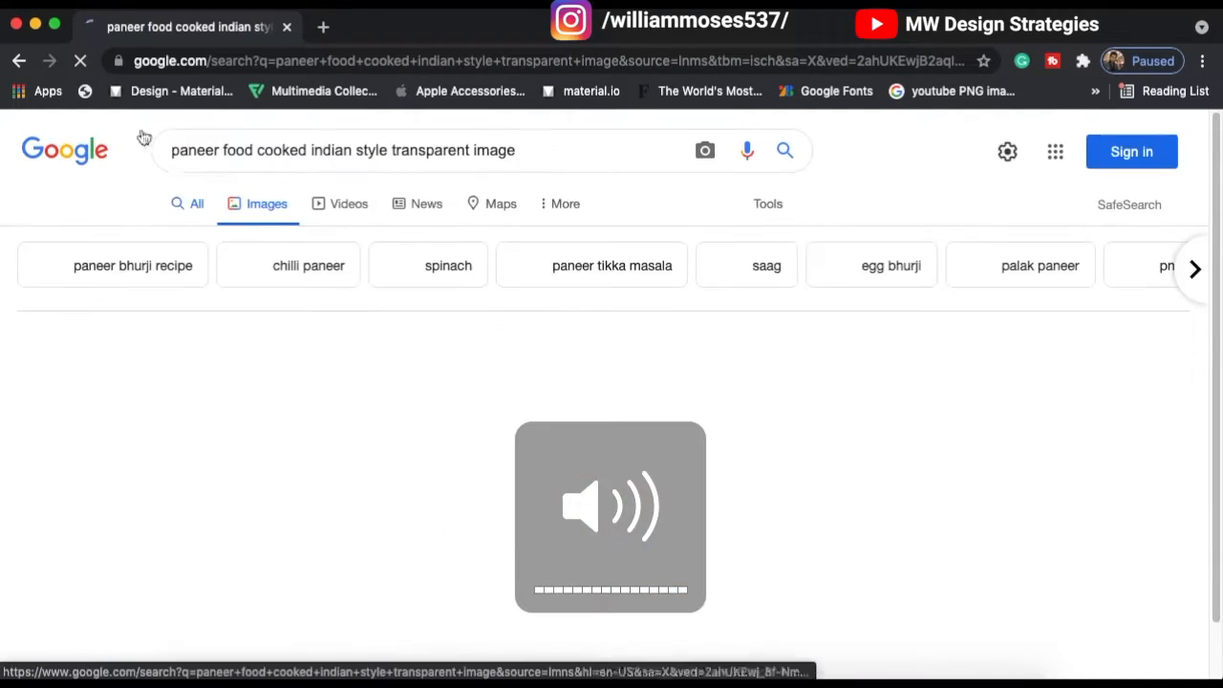
pyautogui.scroll(-1, 394, 487)
pyautogui.scroll(-4, 393, 487)
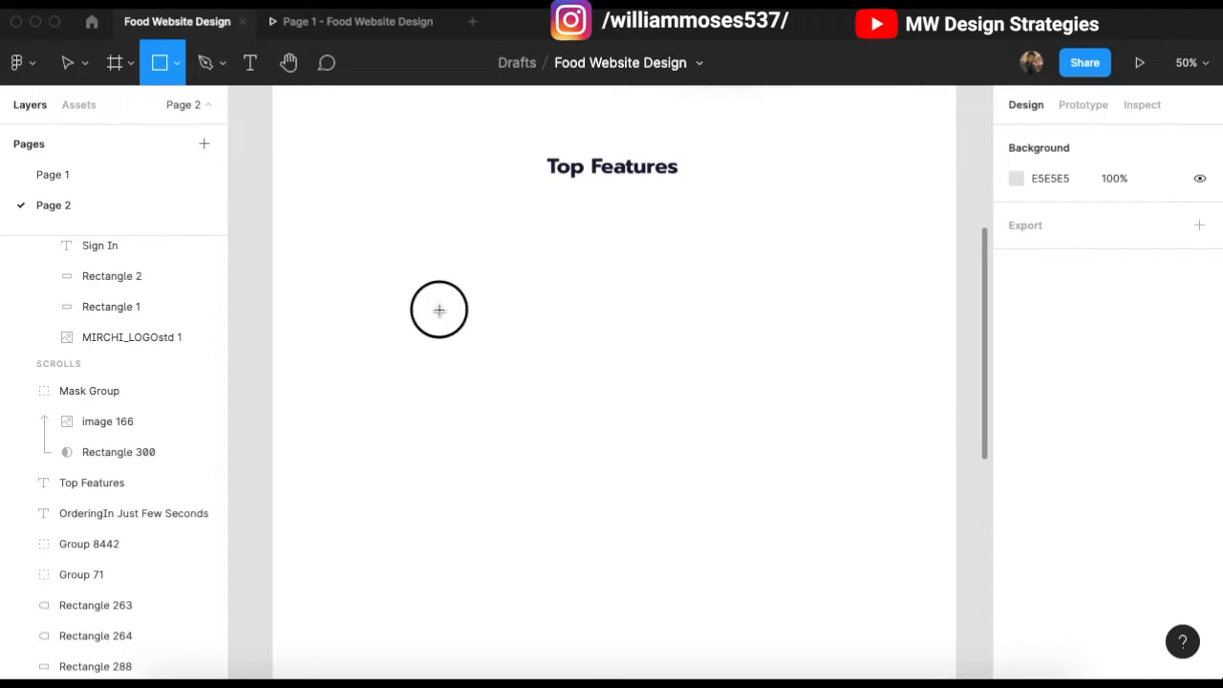
# Step: Draw a grey placeholder card below Top Features and show the frame's 12-column layout grid
pyautogui.moveTo(362, 224); pyautogui.dragTo(495, 348)
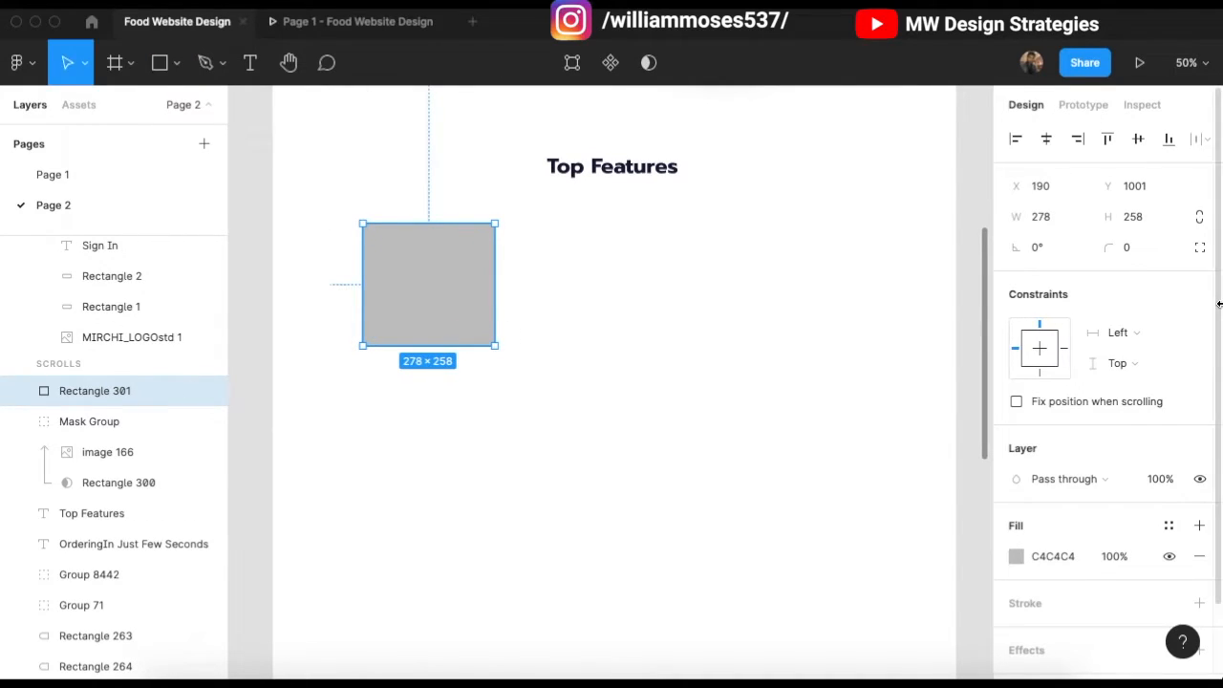
pyautogui.scroll(1, 540, 224)
pyautogui.hscroll(-1, 314, 328)
pyautogui.scroll(-1, 518, 357)
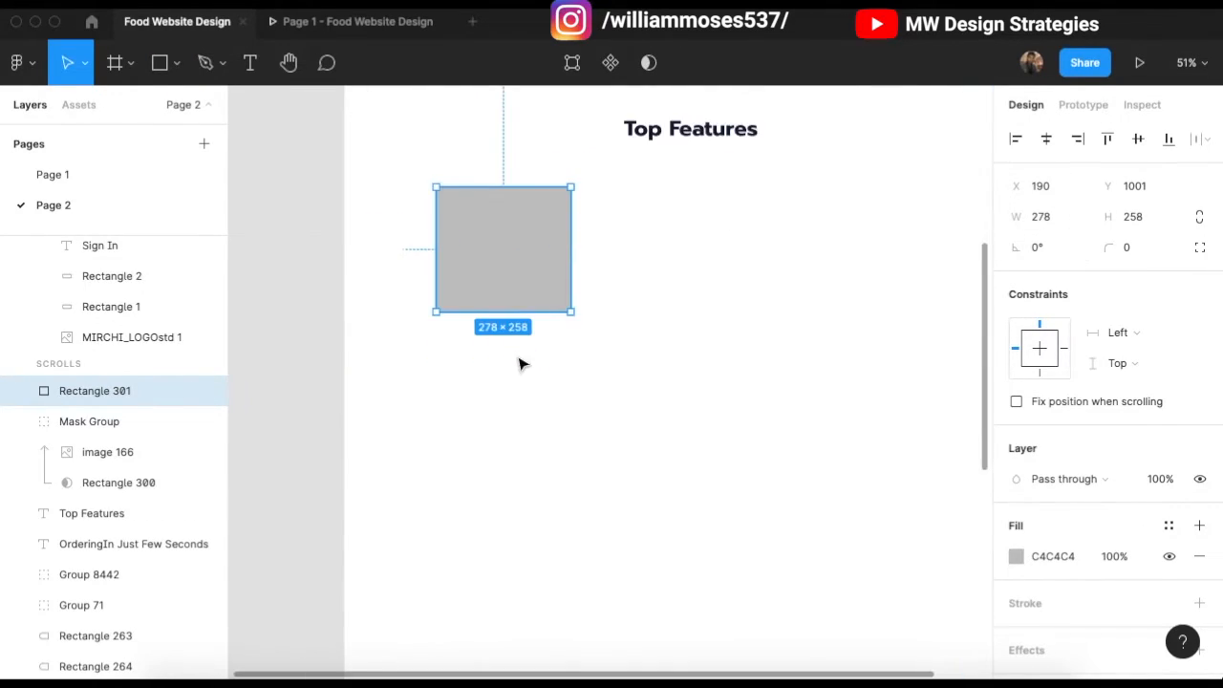
pyautogui.scroll(2, 516, 353)
pyautogui.scroll(-5, 493, 331)
pyautogui.scroll(2, 491, 330)
pyautogui.click(444, 212)
pyautogui.scroll(-1, 528, 240)
pyautogui.click(1167, 433)
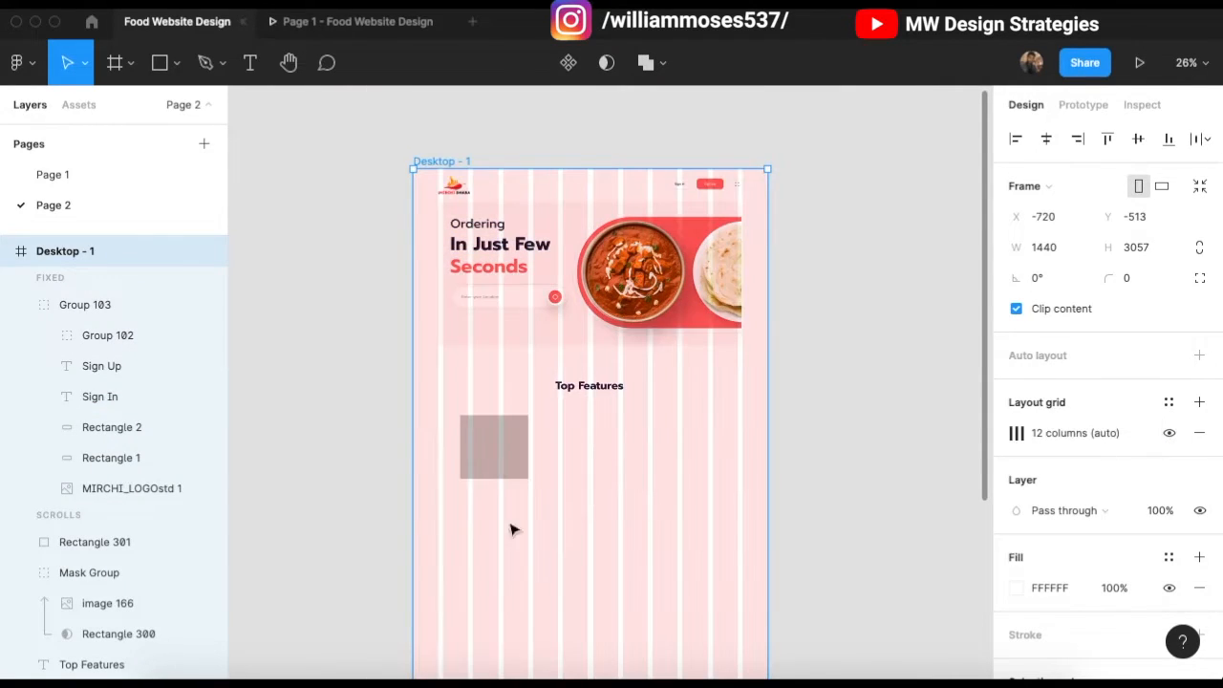
pyautogui.press('Escape')
pyautogui.scroll(5, 439, 465)
# Step: Move the card left onto the grid and enlarge it to 389 × 340
pyautogui.moveTo(552, 403); pyautogui.dragTo(514, 397)
pyautogui.moveTo(559, 464); pyautogui.dragTo(619, 509)
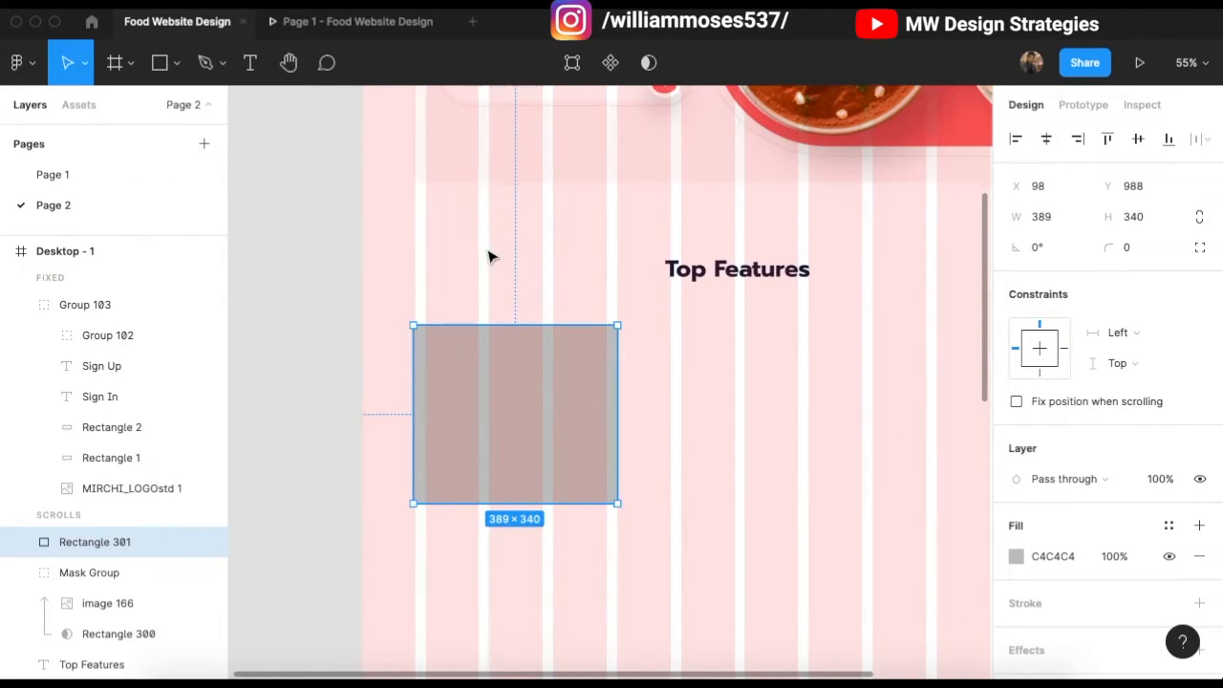
pyautogui.click(739, 314)
pyautogui.hscroll(3, 563, 379)
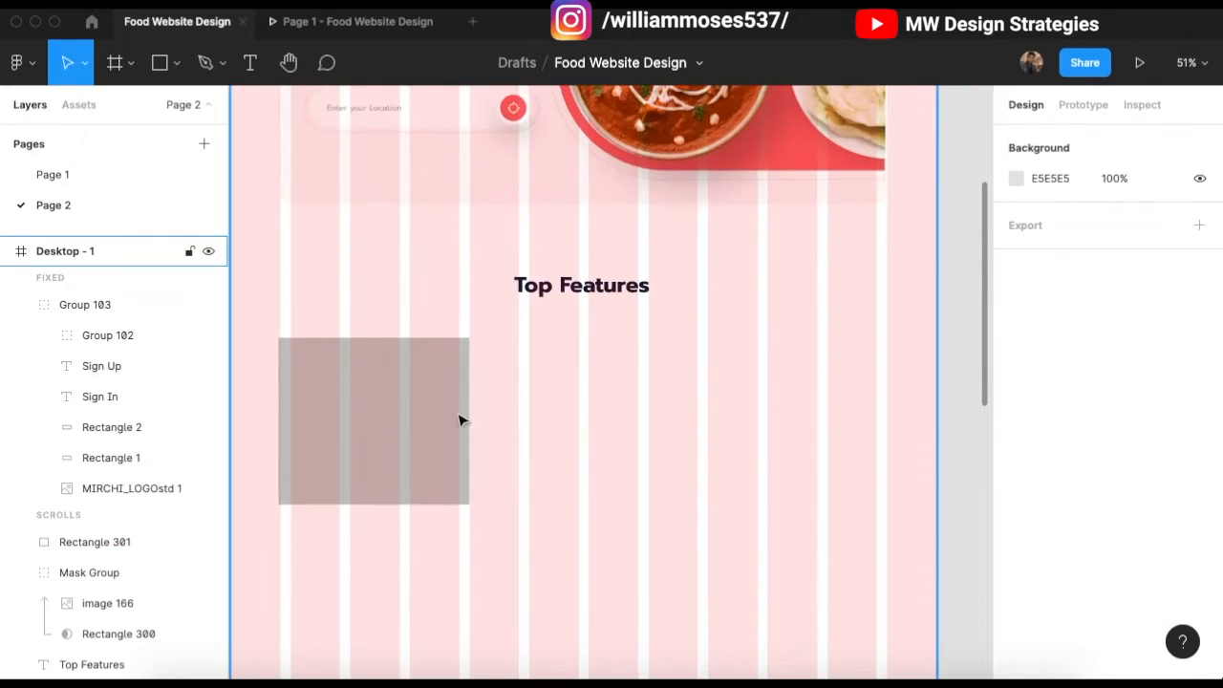
pyautogui.click(439, 445)
pyautogui.hscroll(-3, 451, 449)
pyautogui.scroll(2, 449, 450)
pyautogui.scroll(2, 449, 450)
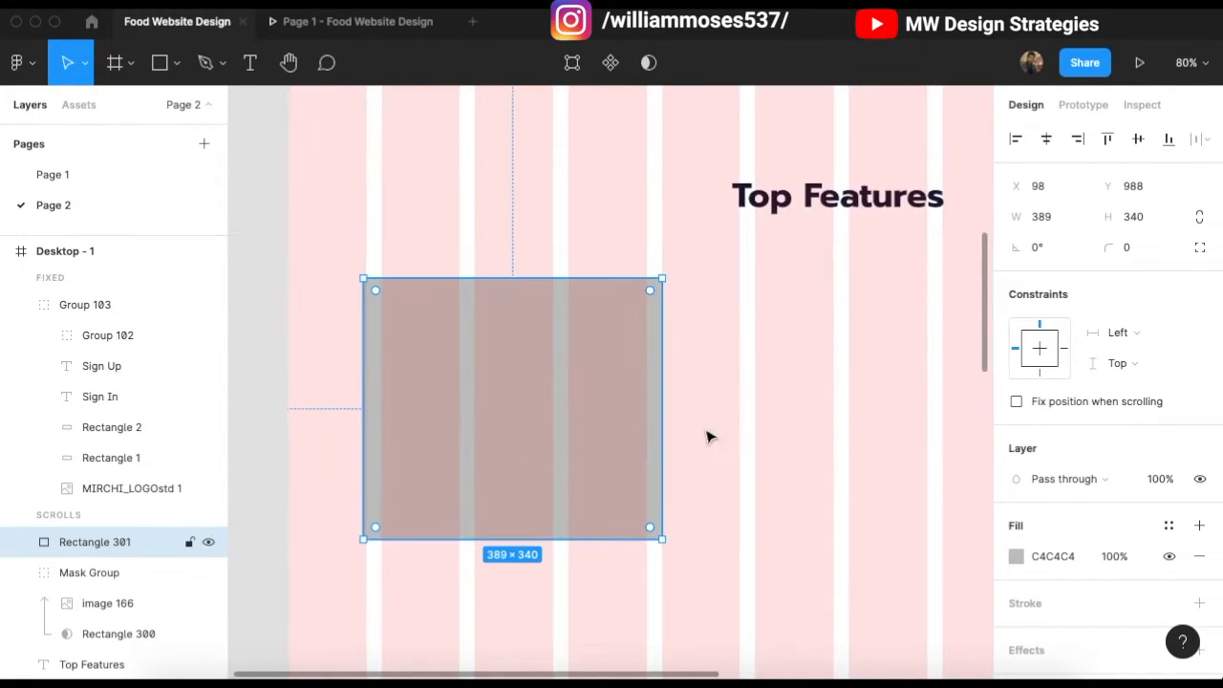
# Step: Narrow the card from its right side to 365 × 340
pyautogui.moveTo(660, 429)
pyautogui.mouseDown()
pyautogui.moveTo(628, 429)
pyautogui.moveTo(645, 429)
pyautogui.mouseUp()
pyautogui.click(663, 391)
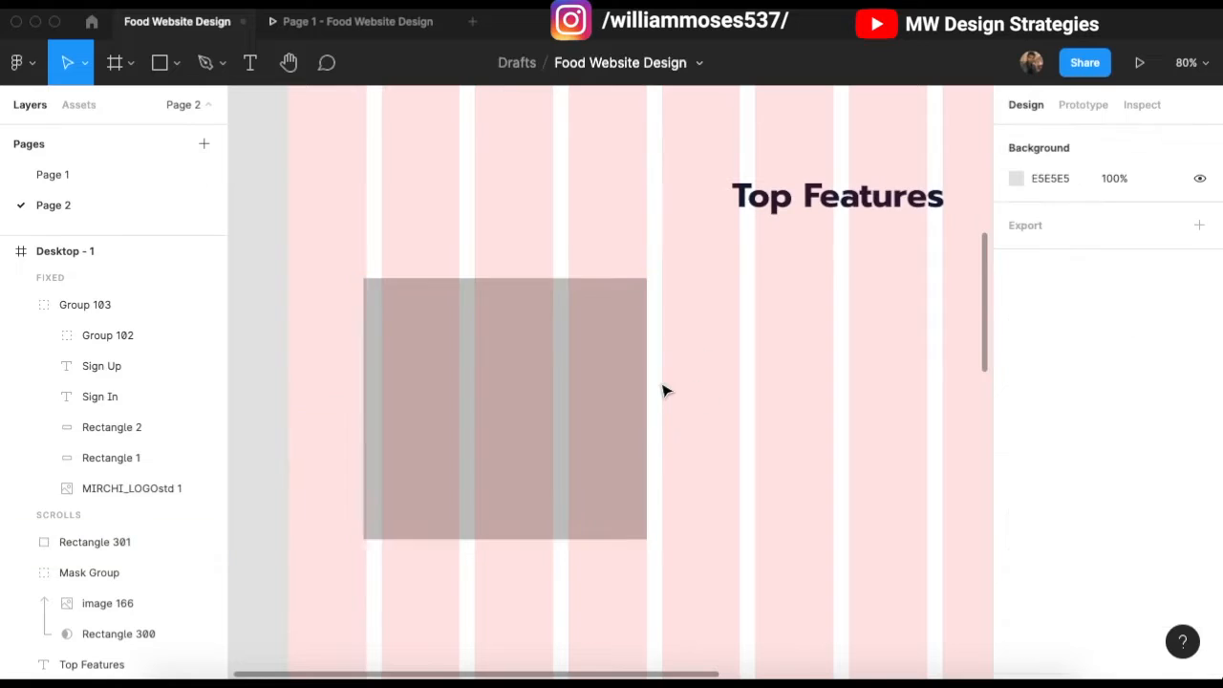
pyautogui.click(589, 395)
pyautogui.scroll(1, 355, 408)
pyautogui.moveTo(363, 393); pyautogui.dragTo(367, 392)
pyautogui.click(453, 166)
pyautogui.scroll(-1, 535, 291)
pyautogui.click(592, 277)
# Step: Round the card's corners to 40 and add a 1px black inside stroke
pyautogui.moveTo(641, 268); pyautogui.dragTo(624, 278)
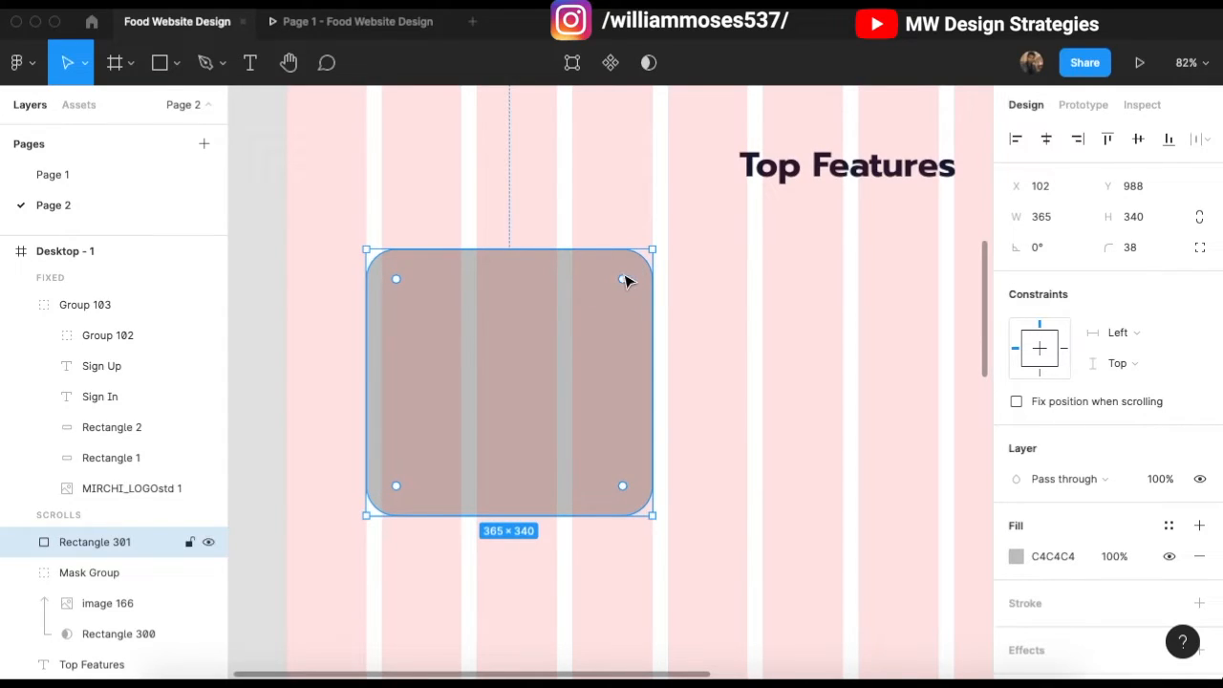
pyautogui.click(1146, 250)
pyautogui.write('40')
pyautogui.press('Return')
pyautogui.click(834, 294)
pyautogui.click(558, 424)
pyautogui.click(1199, 603)
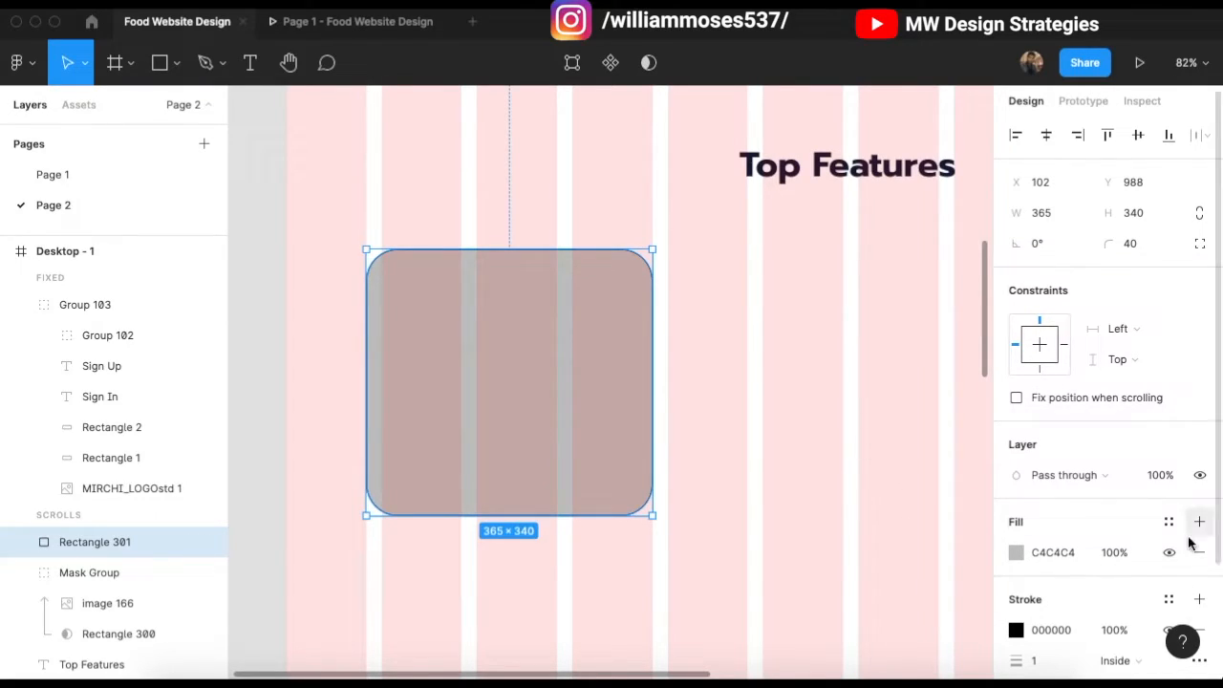
pyautogui.click(735, 407)
# Step: Duplicate the card, shrink the copy to 336 × 313 inside it, and remove the copy's stroke
pyautogui.click(564, 347)
pyautogui.hotkey('ctrl', 'd')
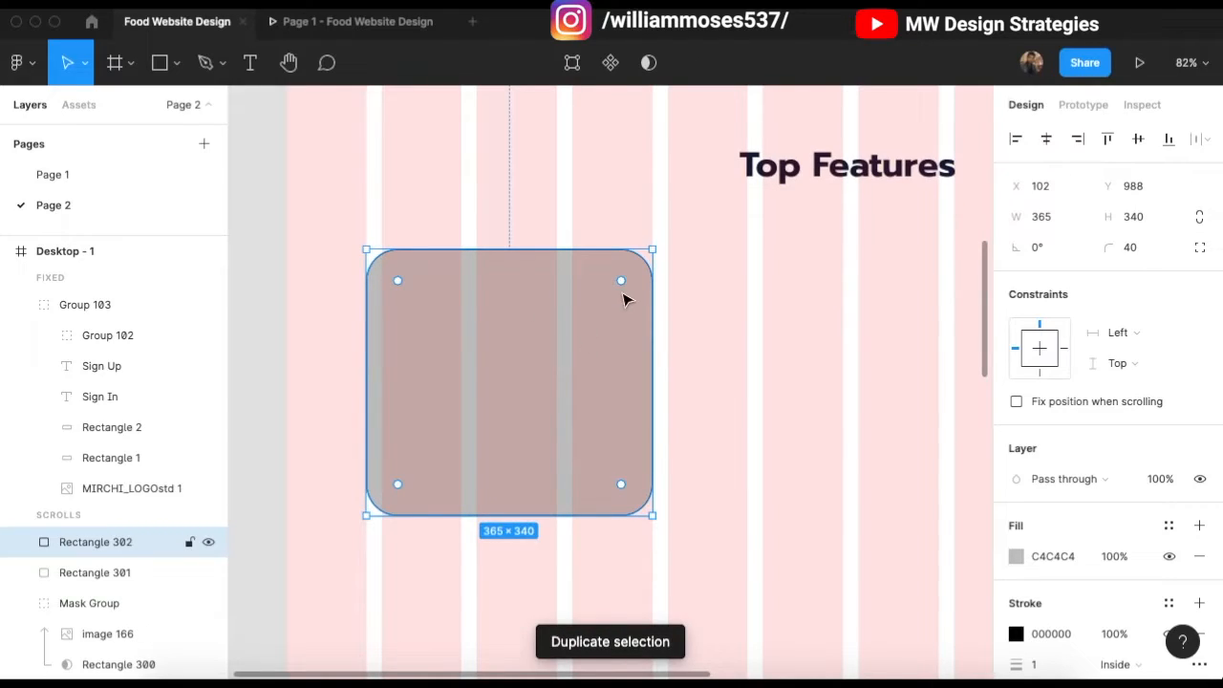
pyautogui.moveTo(652, 250); pyautogui.dragTo(641, 259)
pyautogui.moveTo(379, 514); pyautogui.dragTo(377, 504)
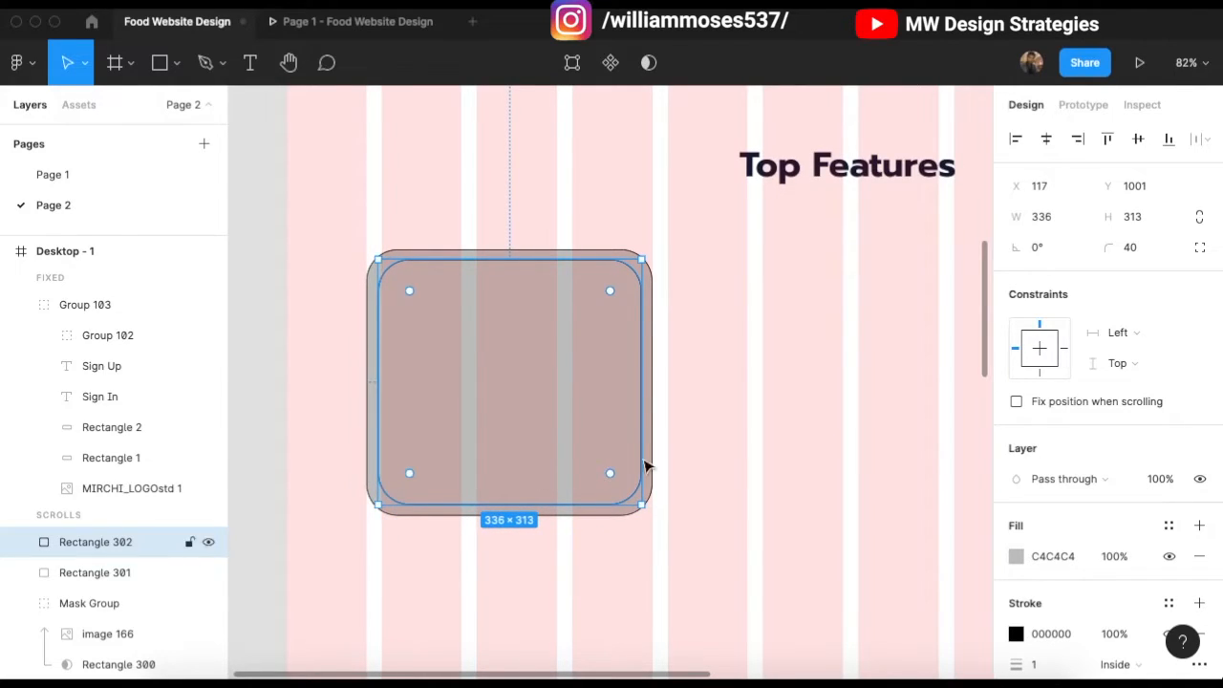
pyautogui.click(669, 509)
pyautogui.click(621, 511)
pyautogui.scroll(-3, 1118, 564)
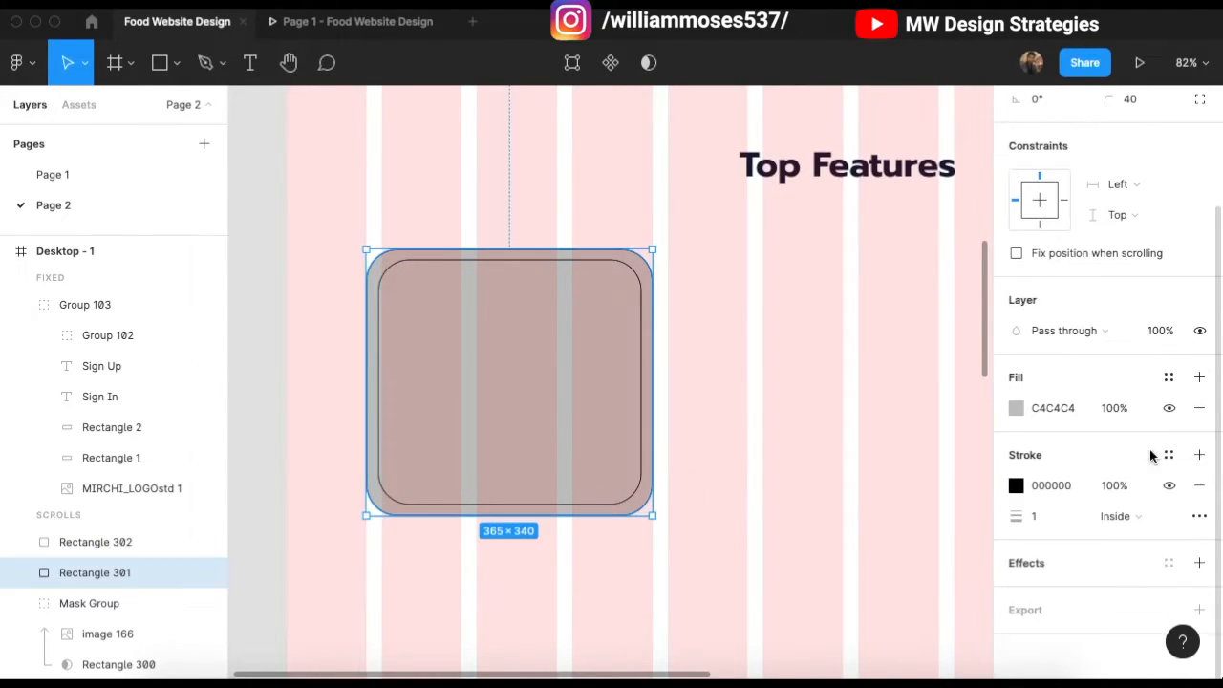
pyautogui.click(811, 469)
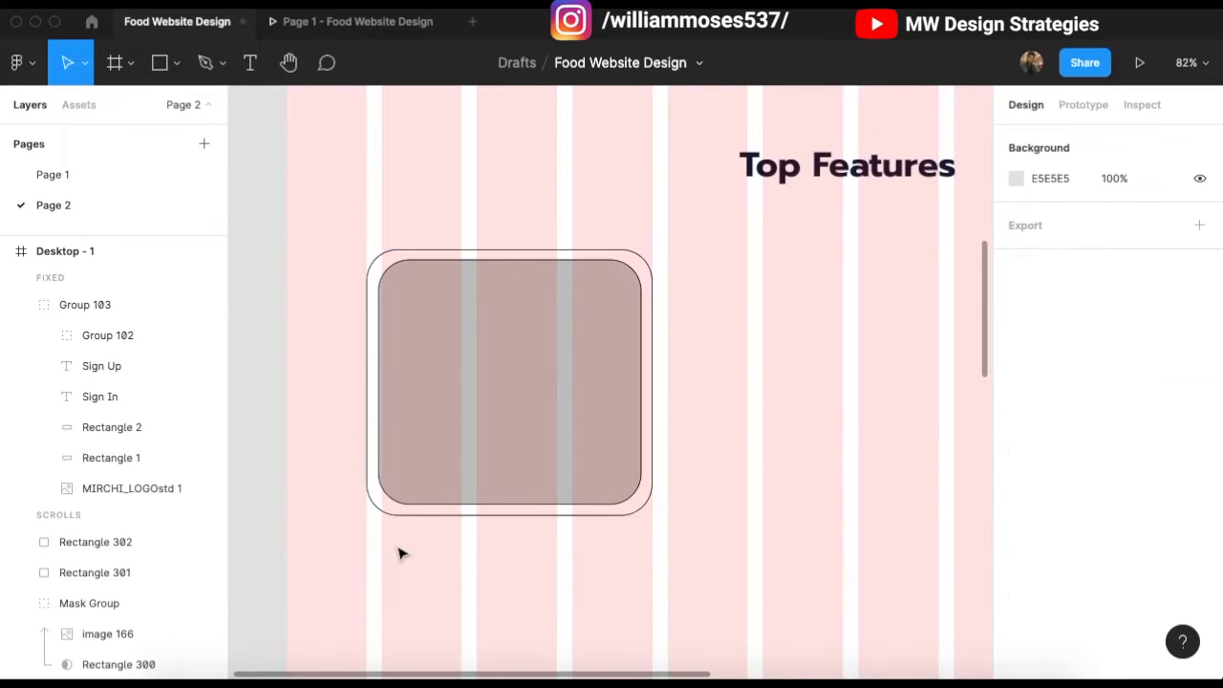
pyautogui.click(445, 471)
pyautogui.scroll(-3, 1117, 516)
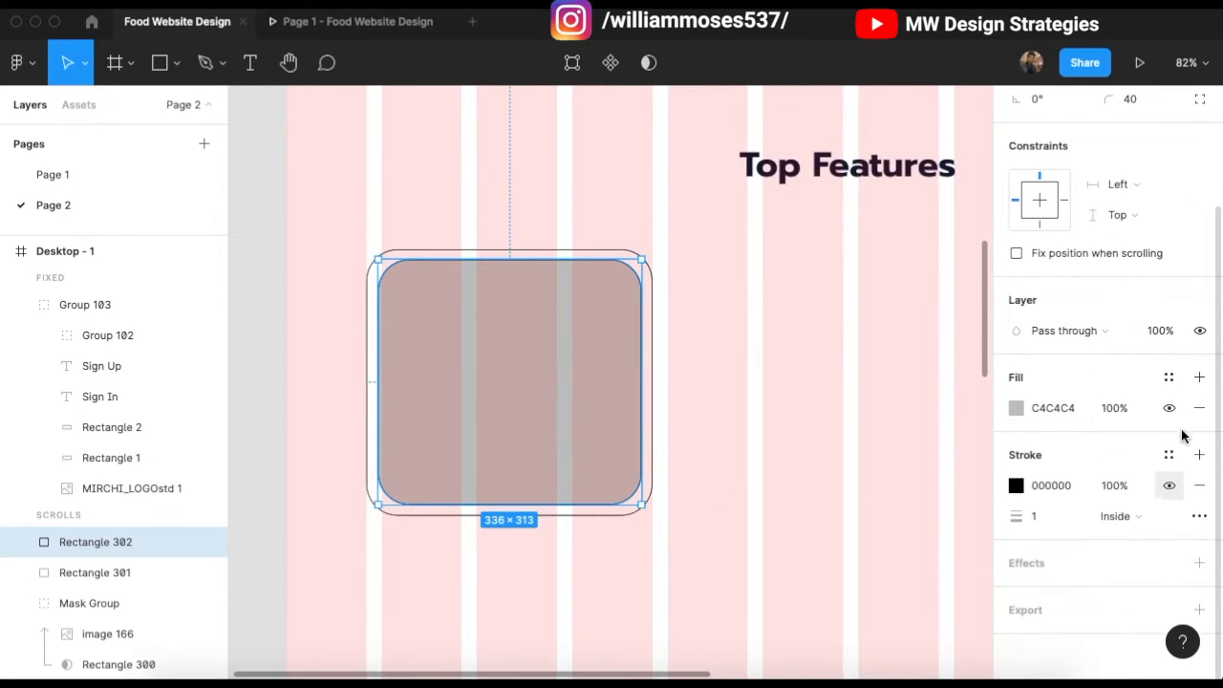
pyautogui.click(1198, 485)
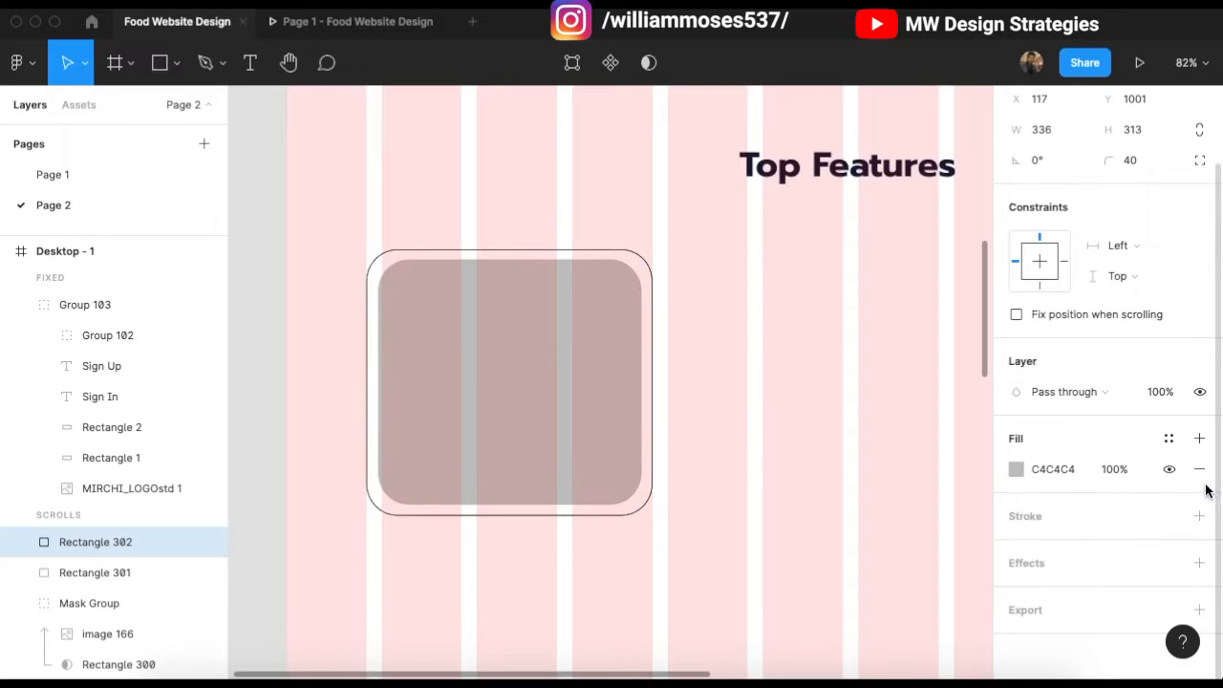
# Step: Nudge the inner copy slightly left to centre it within the outer card
pyautogui.click(699, 402)
pyautogui.click(415, 351)
pyautogui.scroll(1, 415, 352)
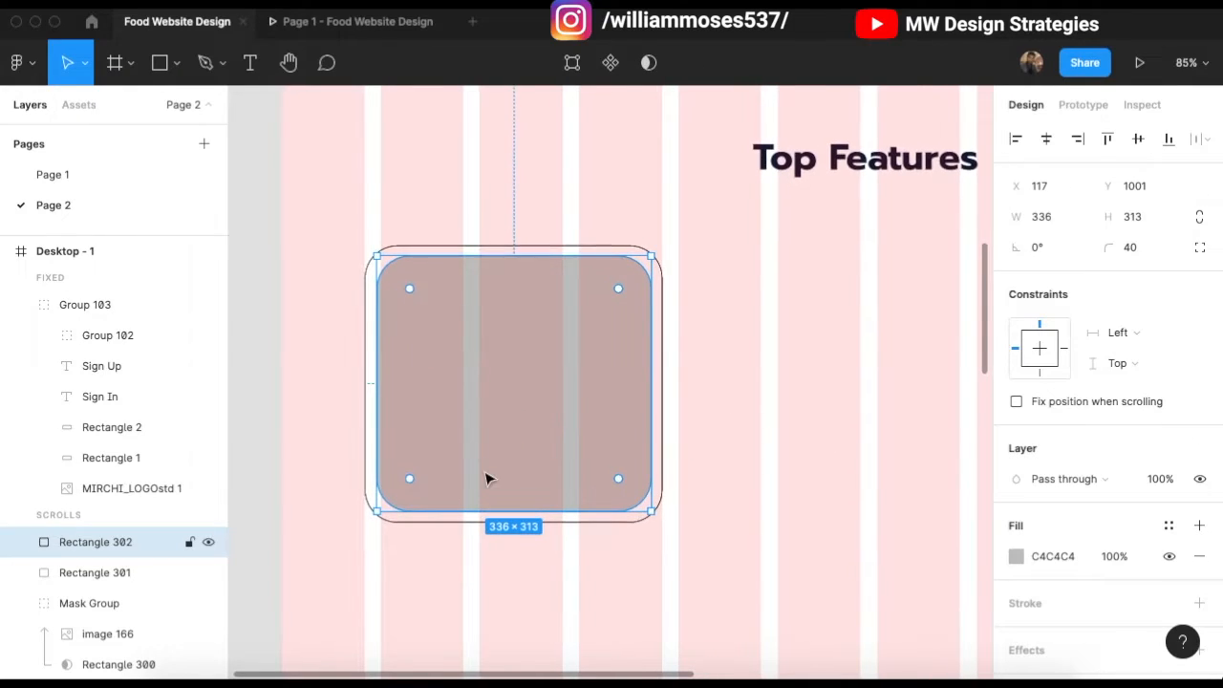
pyautogui.click(683, 464)
pyautogui.click(653, 491)
pyautogui.scroll(1, 634, 453)
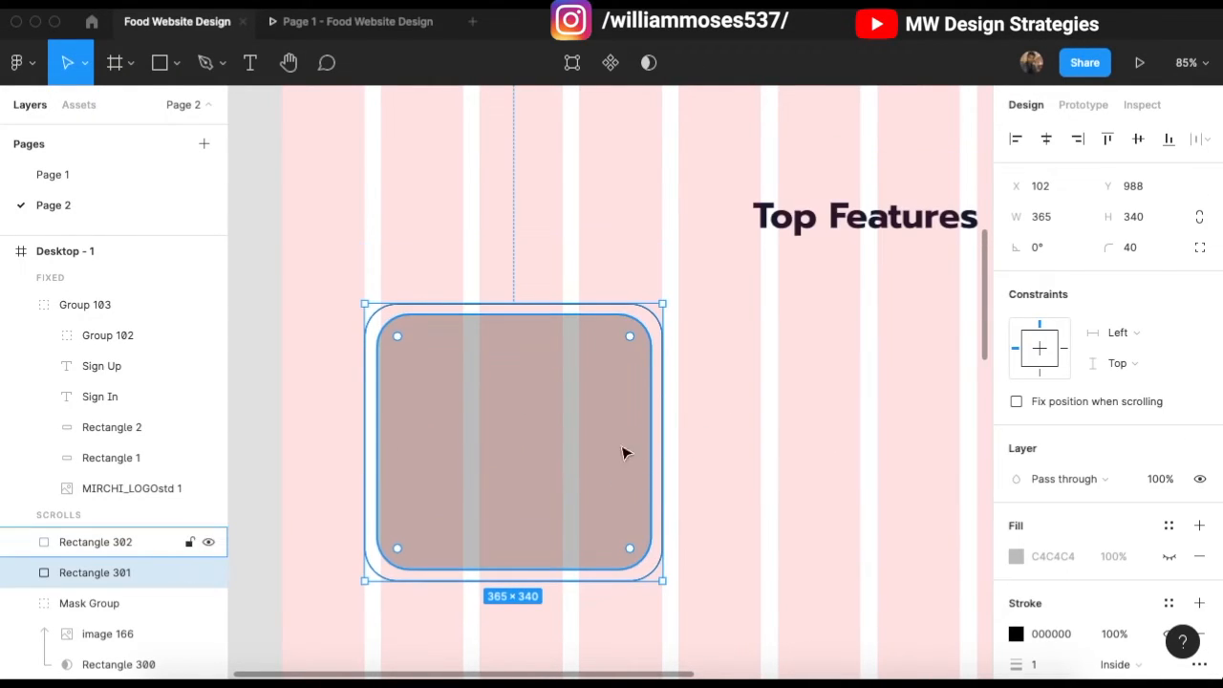
pyautogui.click(363, 353)
pyautogui.click(392, 347)
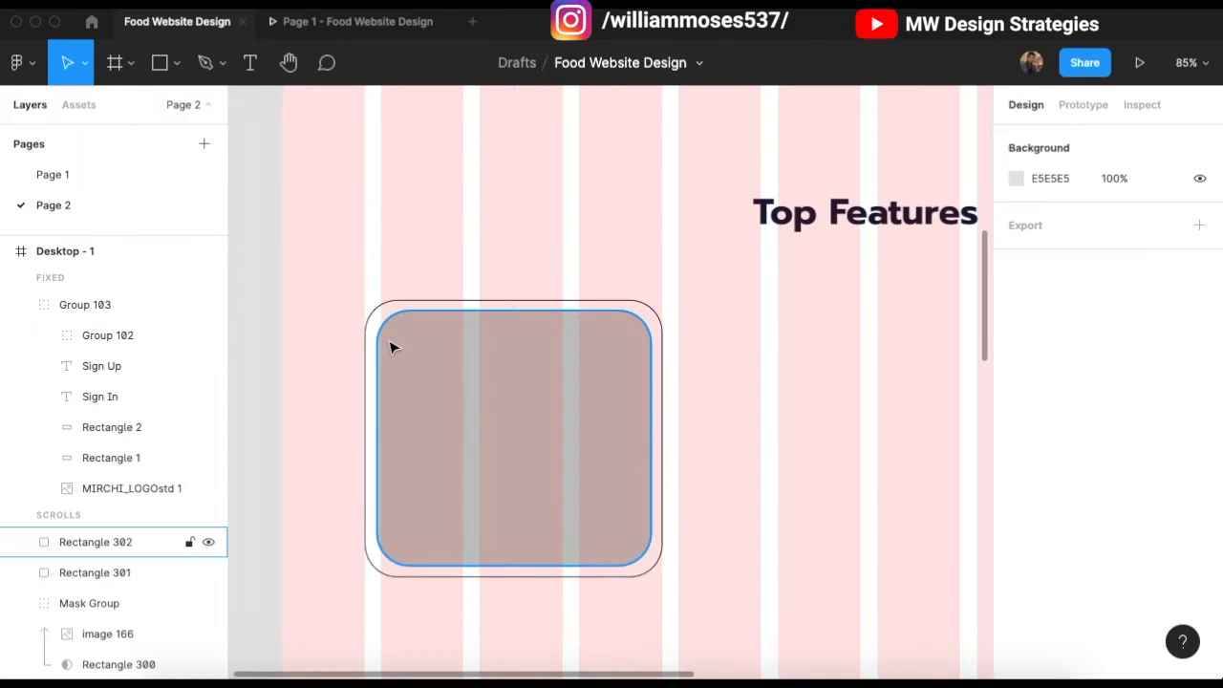
pyautogui.moveTo(413, 344); pyautogui.dragTo(406, 341)
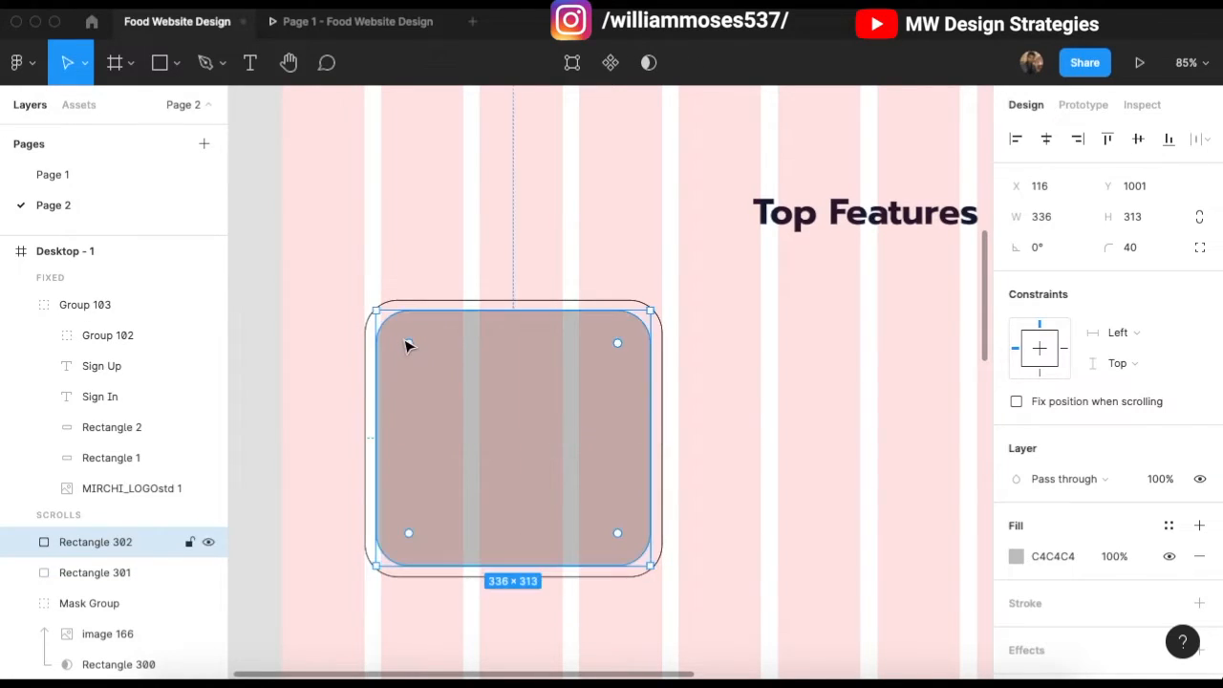
# Step: Round the outer card's corners to 47
pyautogui.click(372, 325)
pyautogui.scroll(2, 399, 336)
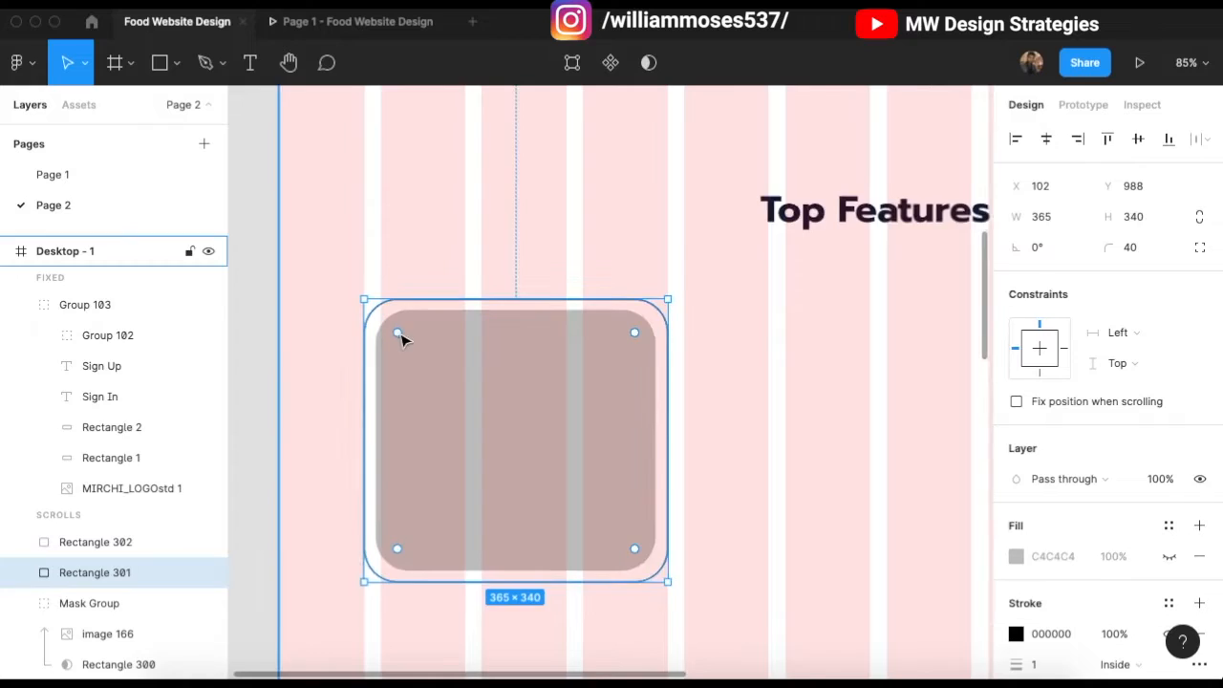
pyautogui.moveTo(398, 336); pyautogui.dragTo(406, 342)
pyautogui.scroll(2, 758, 372)
pyautogui.click(759, 372)
pyautogui.click(643, 374)
pyautogui.scroll(5, 615, 374)
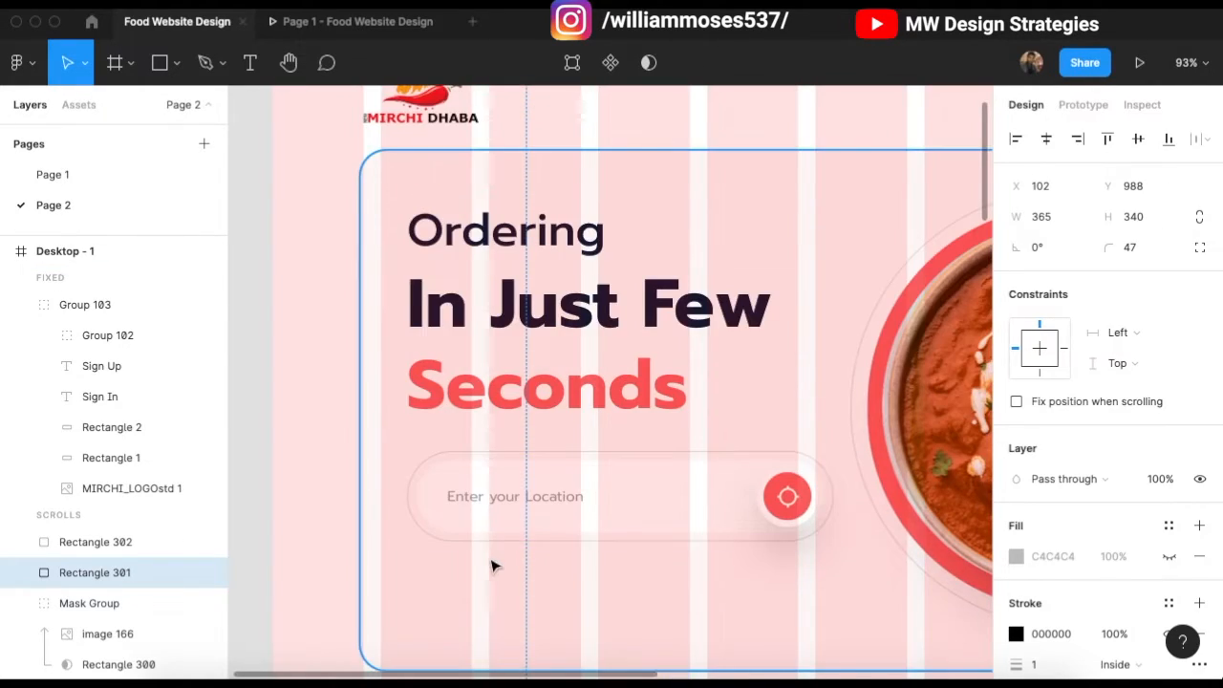
pyautogui.scroll(3, 468, 558)
pyautogui.scroll(10, 529, 535)
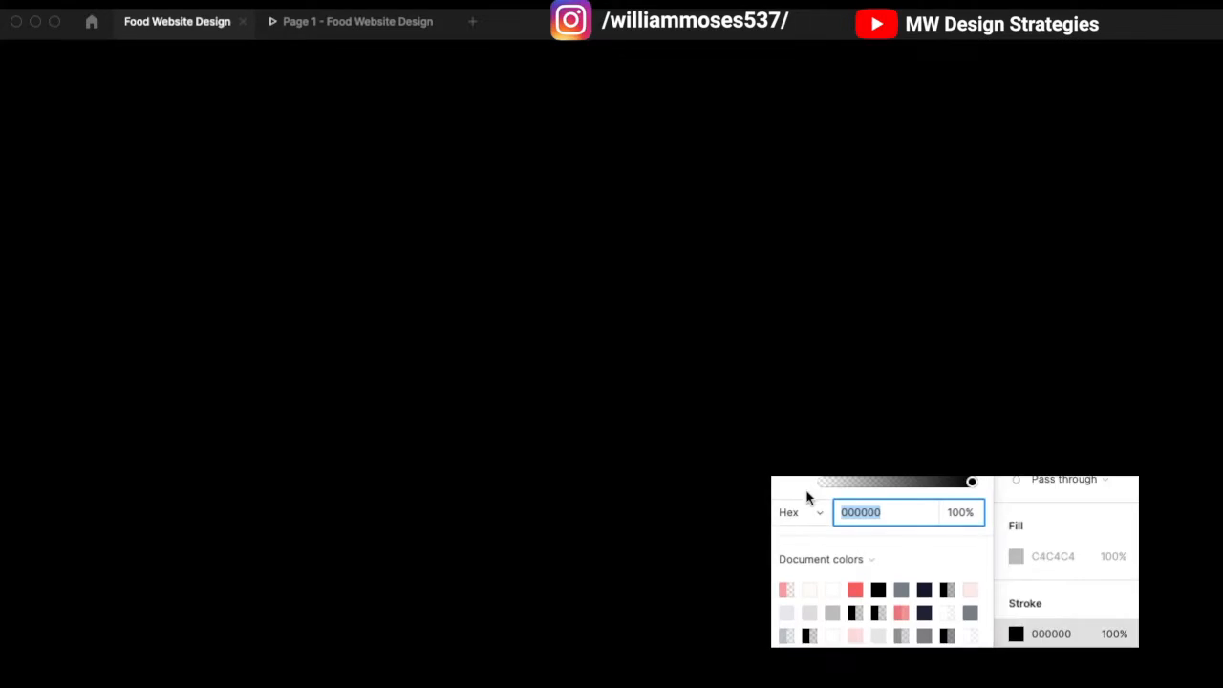
# Step: Sample light grey DBD4D4 from the location box as the outer card's stroke colour
pyautogui.click(790, 468)
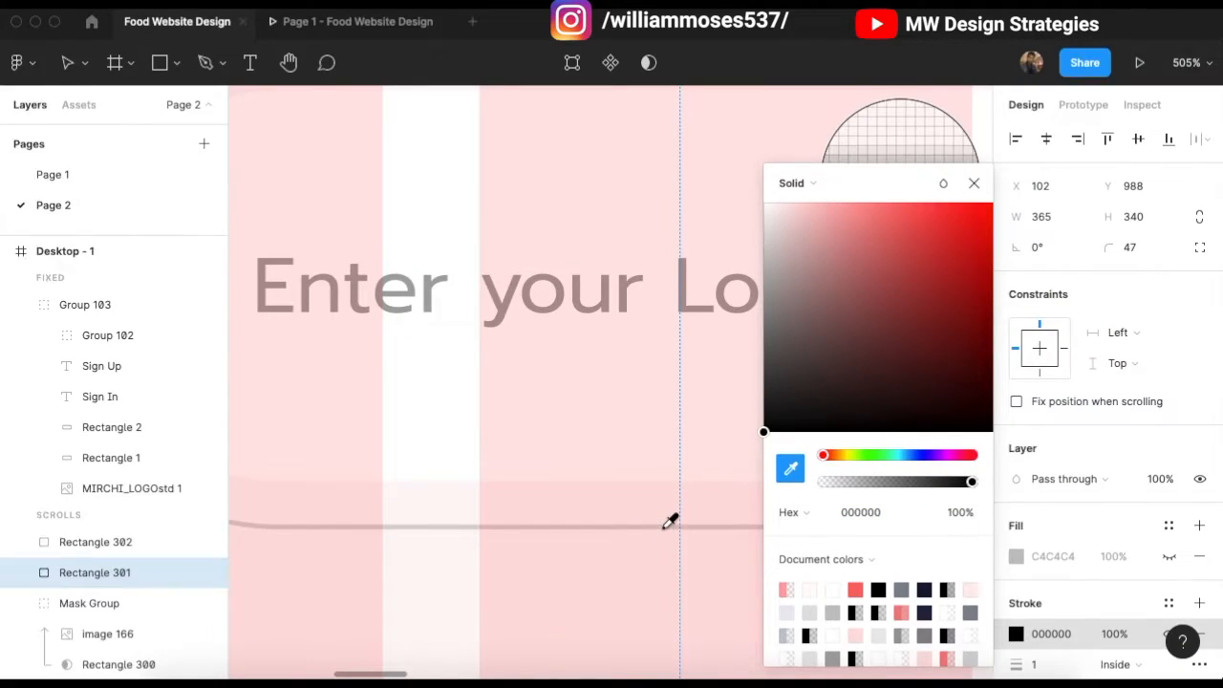
pyautogui.click(666, 521)
pyautogui.click(484, 201)
pyautogui.scroll(-10, 483, 202)
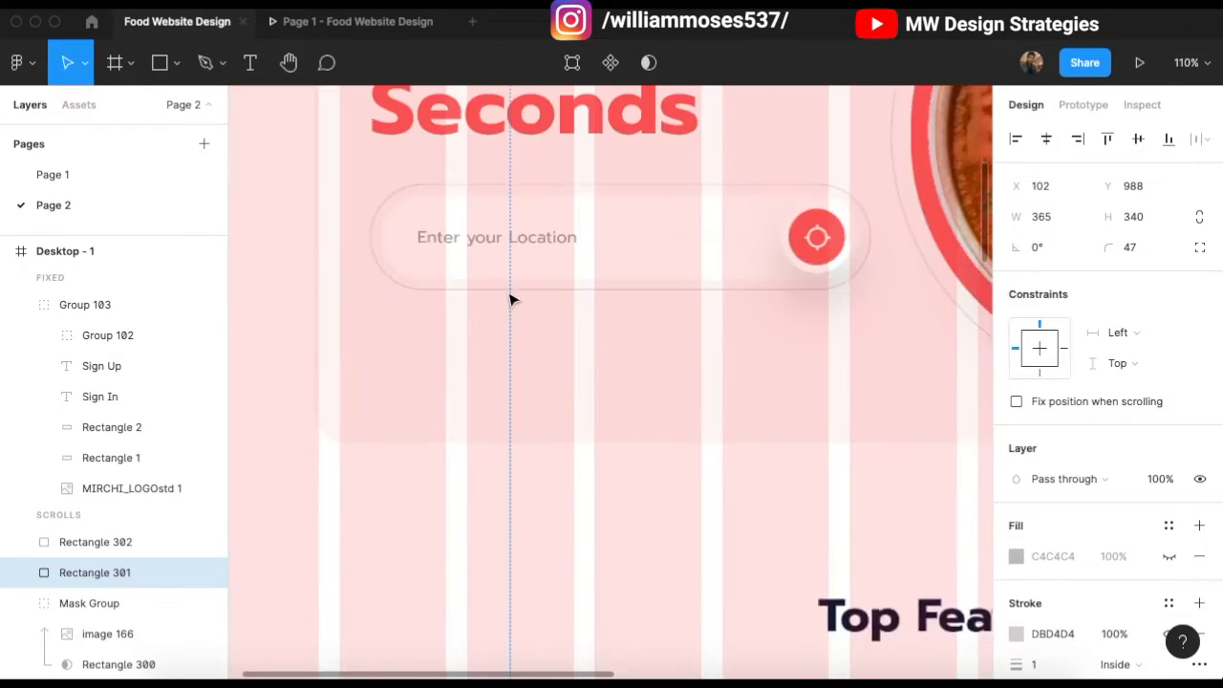
pyautogui.scroll(-3, 512, 300)
pyautogui.scroll(-5, 666, 376)
pyautogui.click(676, 451)
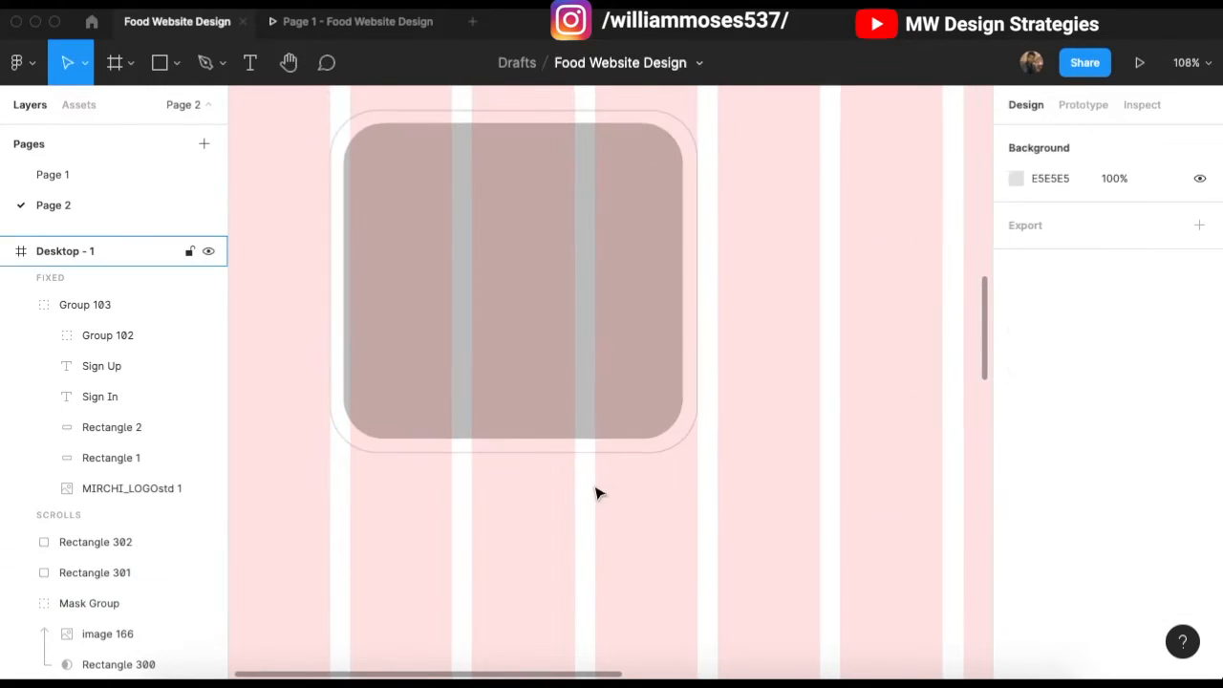
pyautogui.scroll(1, 598, 491)
pyautogui.scroll(-2, 526, 376)
pyautogui.scroll(2, 754, 382)
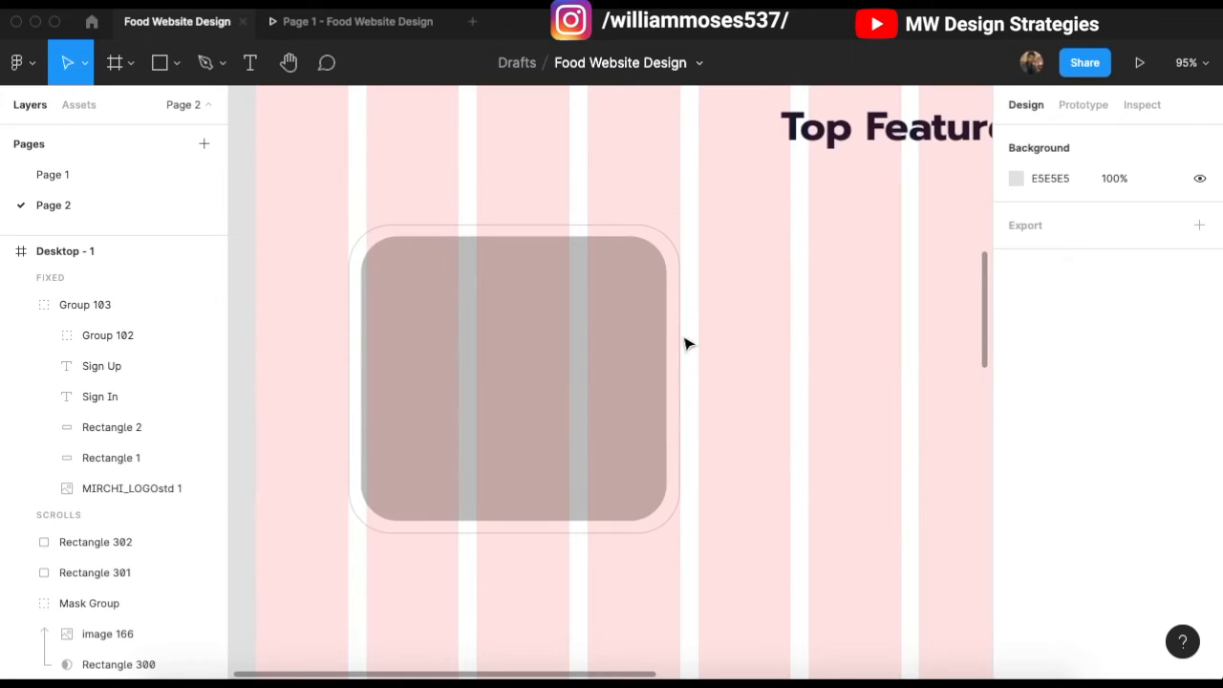
pyautogui.scroll(3, 508, 333)
pyautogui.scroll(-5, 513, 338)
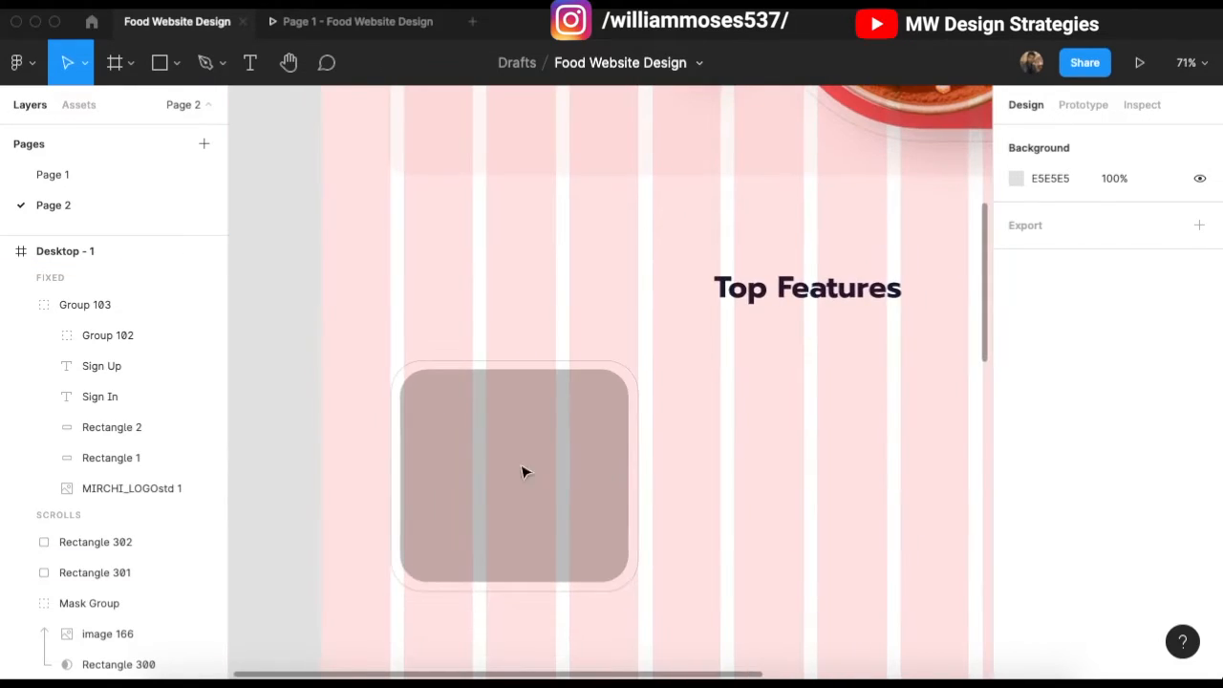
# Step: Draw a 271 × 271 circle with the Ellipse tool, straddling the card's top edge
pyautogui.press('r')
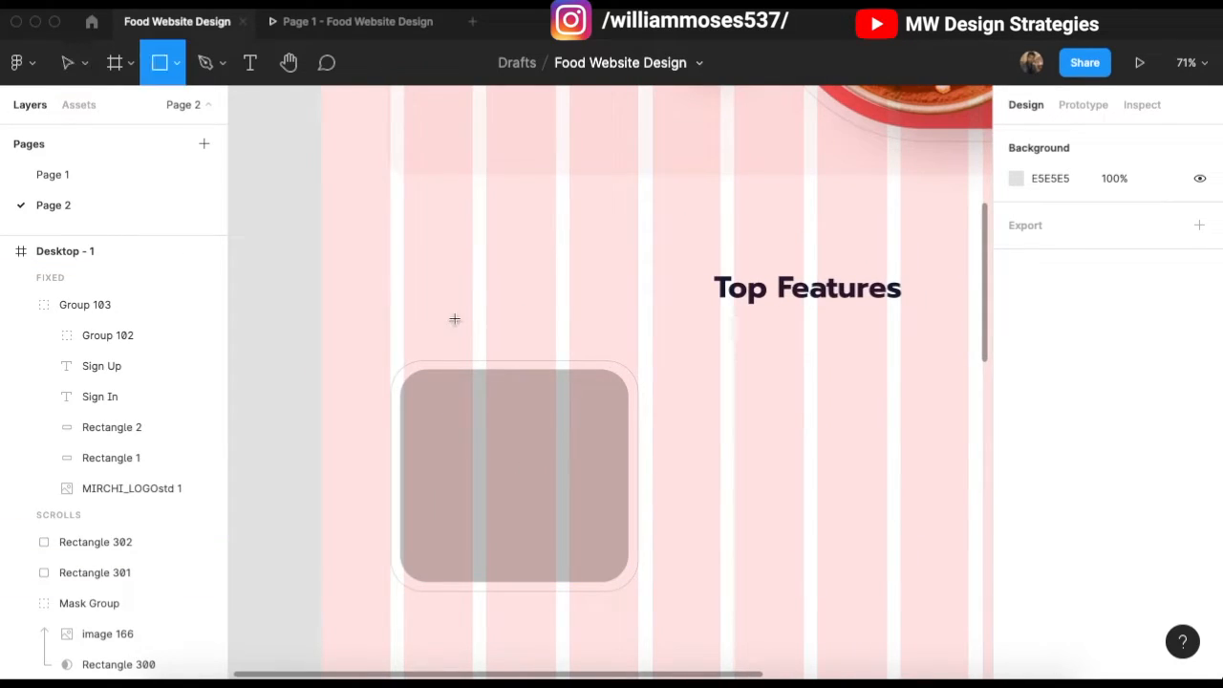
pyautogui.click(174, 69)
pyautogui.click(179, 175)
pyautogui.scroll(1, 516, 430)
pyautogui.moveTo(437, 300); pyautogui.dragTo(623, 486)
pyautogui.moveTo(582, 418)
pyautogui.mouseDown()
pyautogui.moveTo(554, 393)
pyautogui.moveTo(560, 412)
pyautogui.mouseUp()
# Step: Fill the circle red FF6767 and layer it above the outer card, behind the inner card
pyautogui.click(1016, 556)
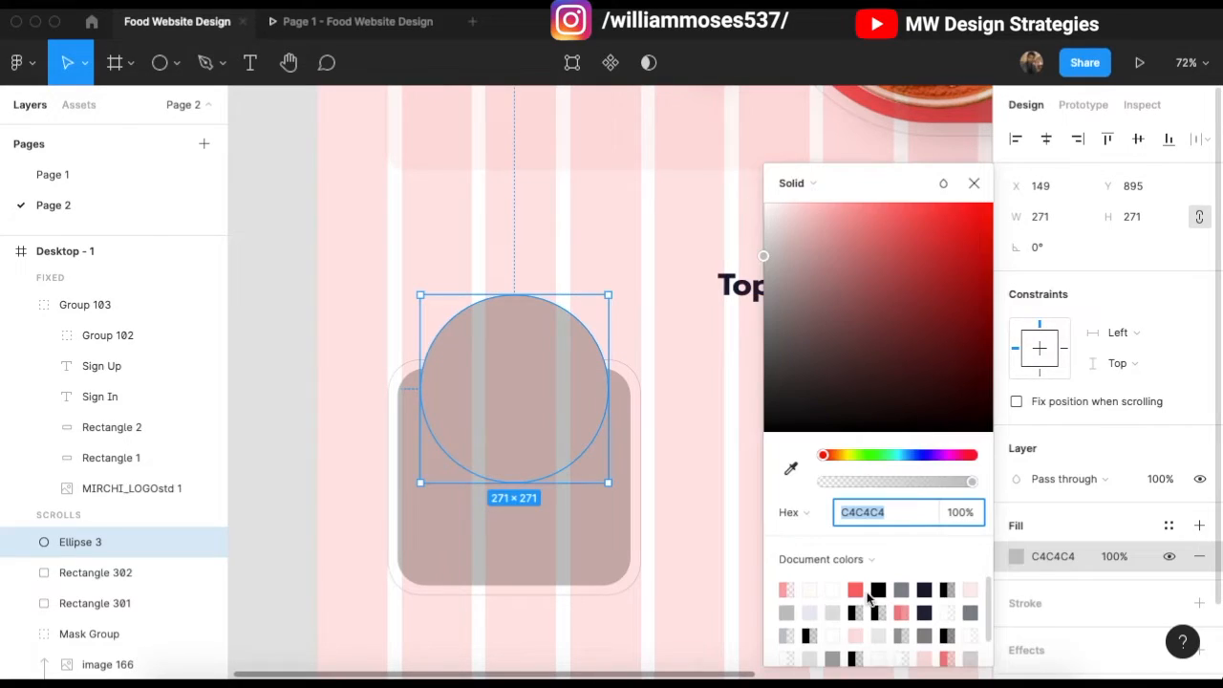
pyautogui.click(855, 590)
pyautogui.press('Escape')
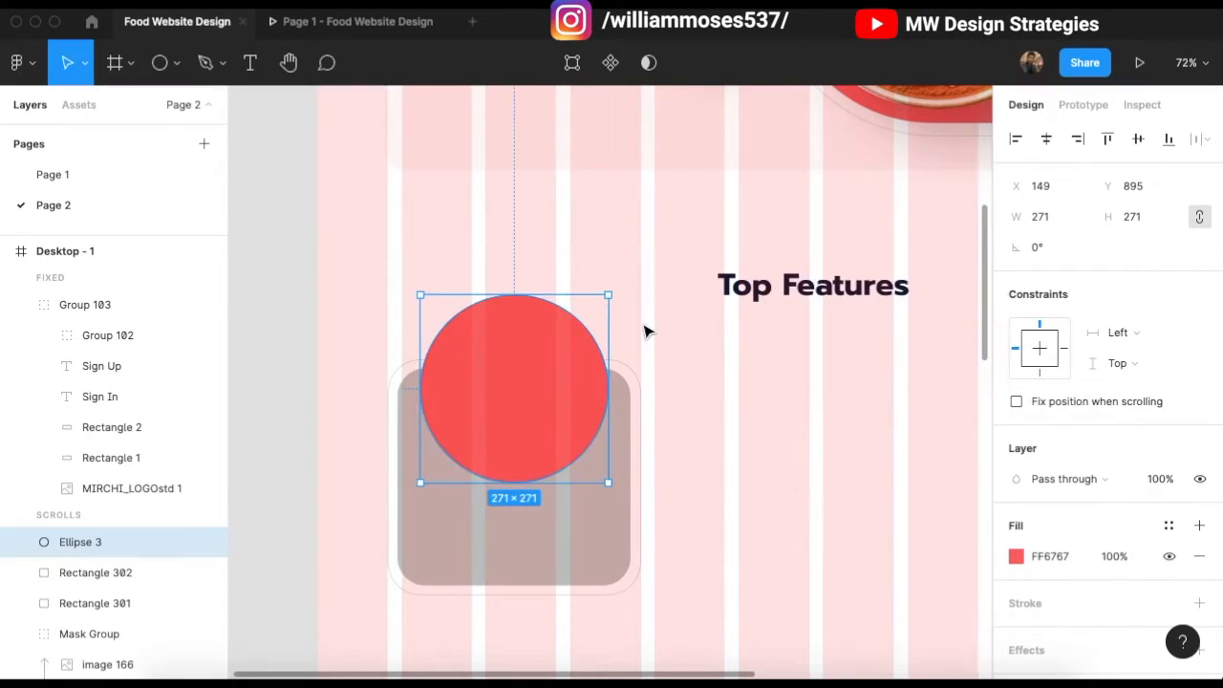
pyautogui.hotkey('ctrl', '[')
pyautogui.hotkey('ctrl', '[')
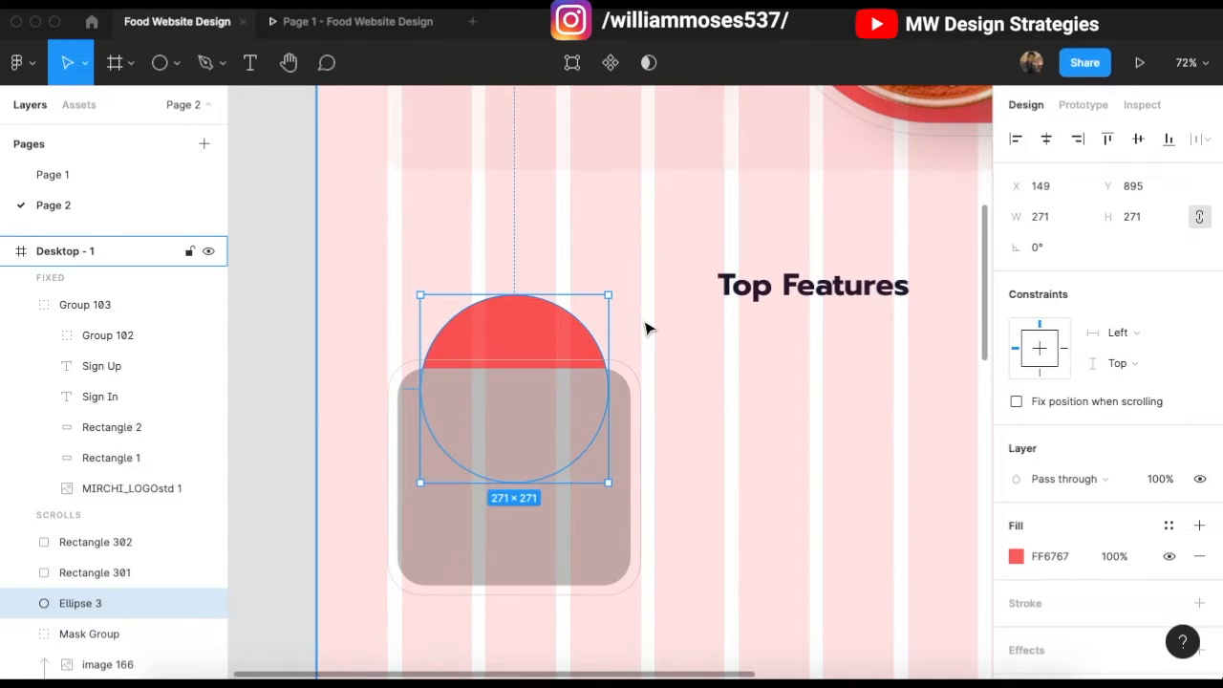
pyautogui.hotkey('ctrl', ']')
pyautogui.click(662, 268)
pyautogui.scroll(2, 659, 295)
pyautogui.scroll(-5, 658, 295)
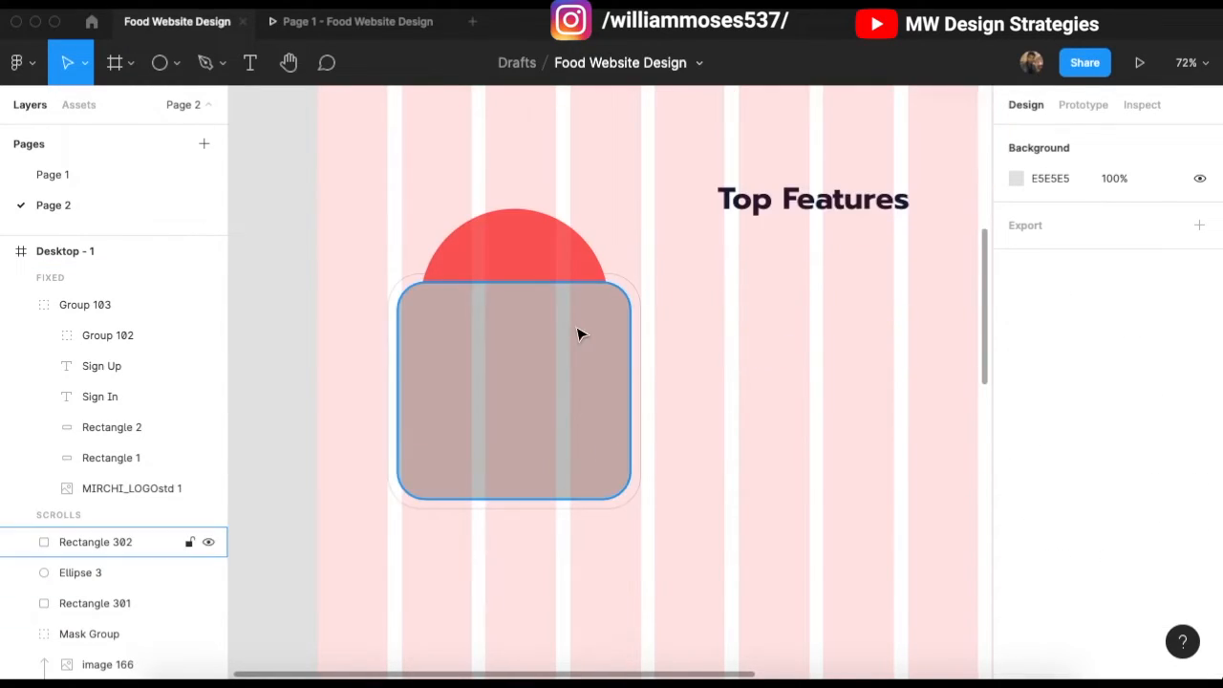
pyautogui.scroll(15, 693, 363)
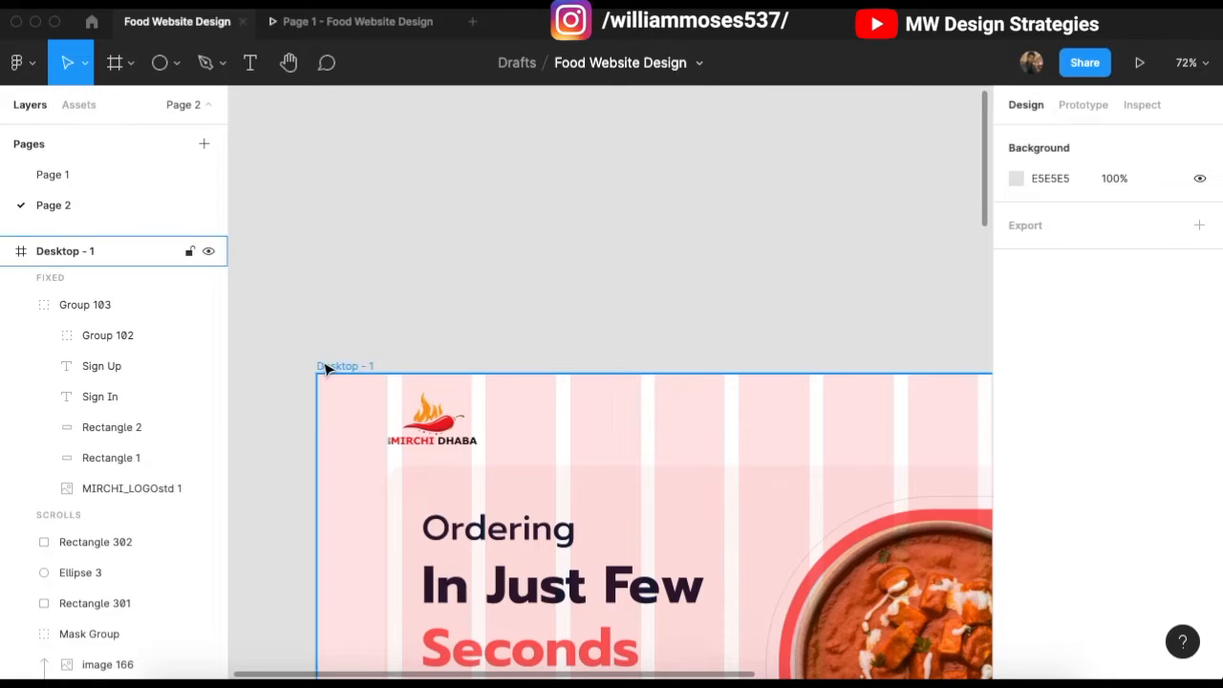
# Step: Hide the Desktop - 1 frame's column layout grid
pyautogui.click(345, 366)
pyautogui.scroll(-3, 794, 300)
pyautogui.click(1169, 434)
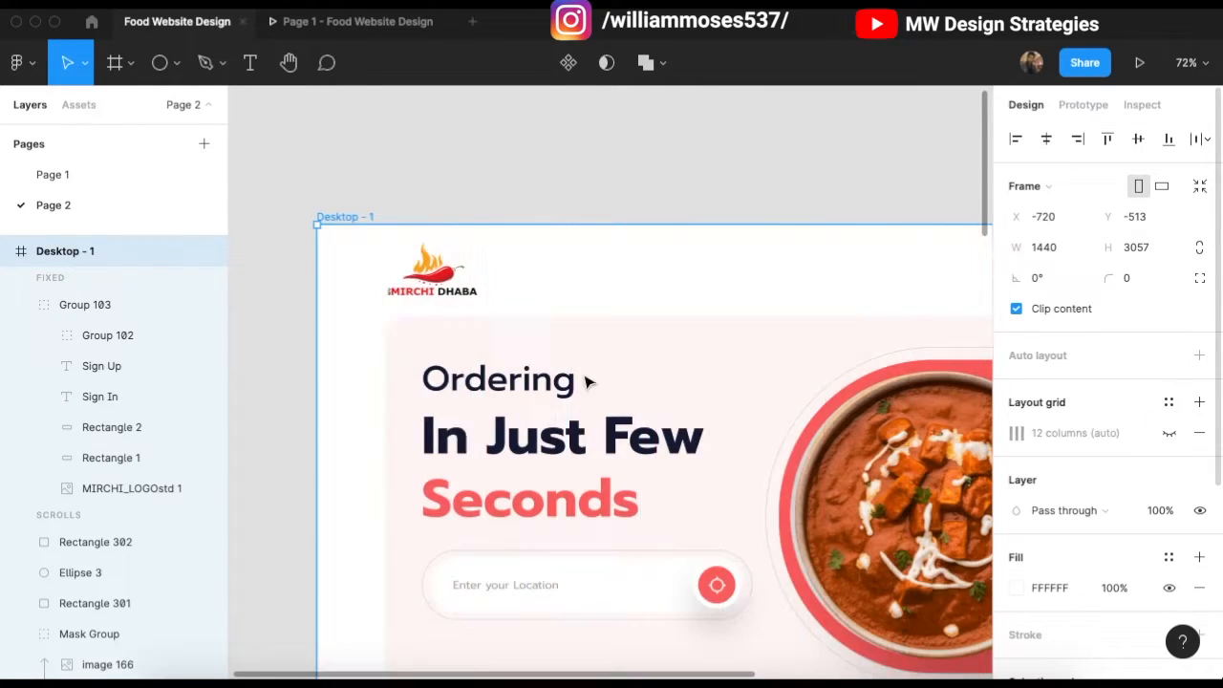
pyautogui.scroll(-6, 631, 401)
pyautogui.click(675, 411)
pyautogui.scroll(-1, 674, 411)
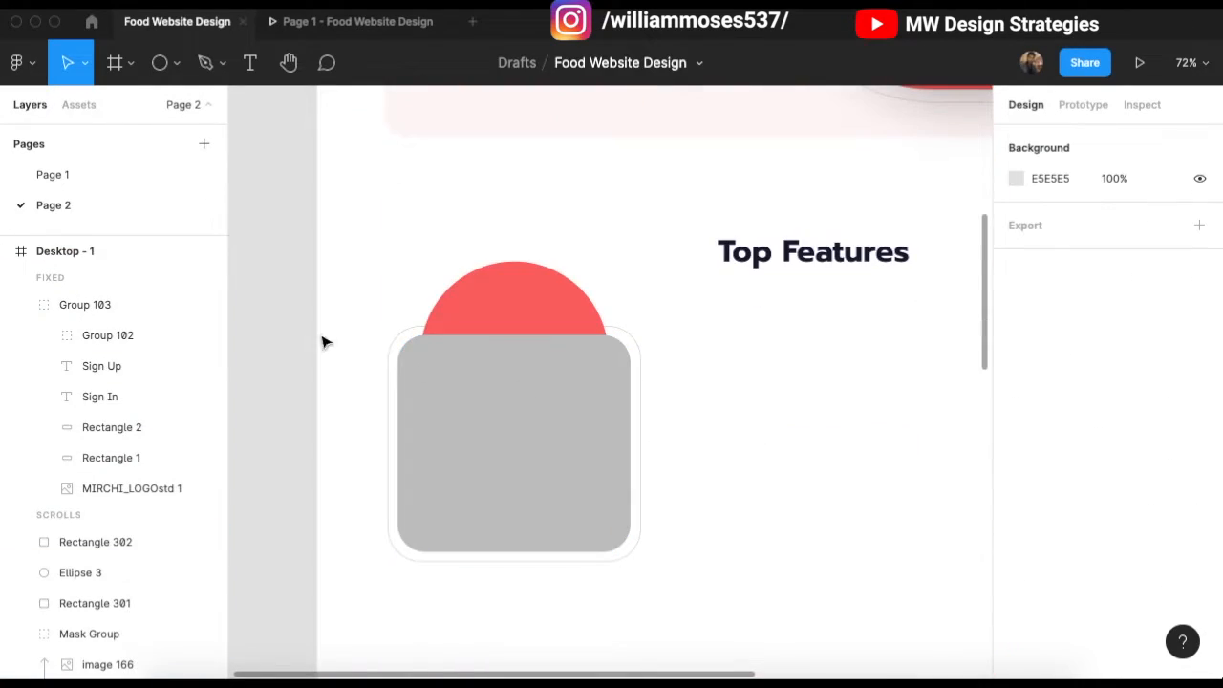
# Step: Move the card's three shapes together lower on the page
pyautogui.moveTo(281, 283); pyautogui.dragTo(751, 616)
pyautogui.moveTo(494, 354); pyautogui.dragTo(504, 425)
pyautogui.click(770, 391)
pyautogui.scroll(3, 723, 403)
pyautogui.scroll(-3, 715, 447)
# Step: Make the inner card's fill white
pyautogui.scroll(-3, 716, 451)
pyautogui.click(605, 462)
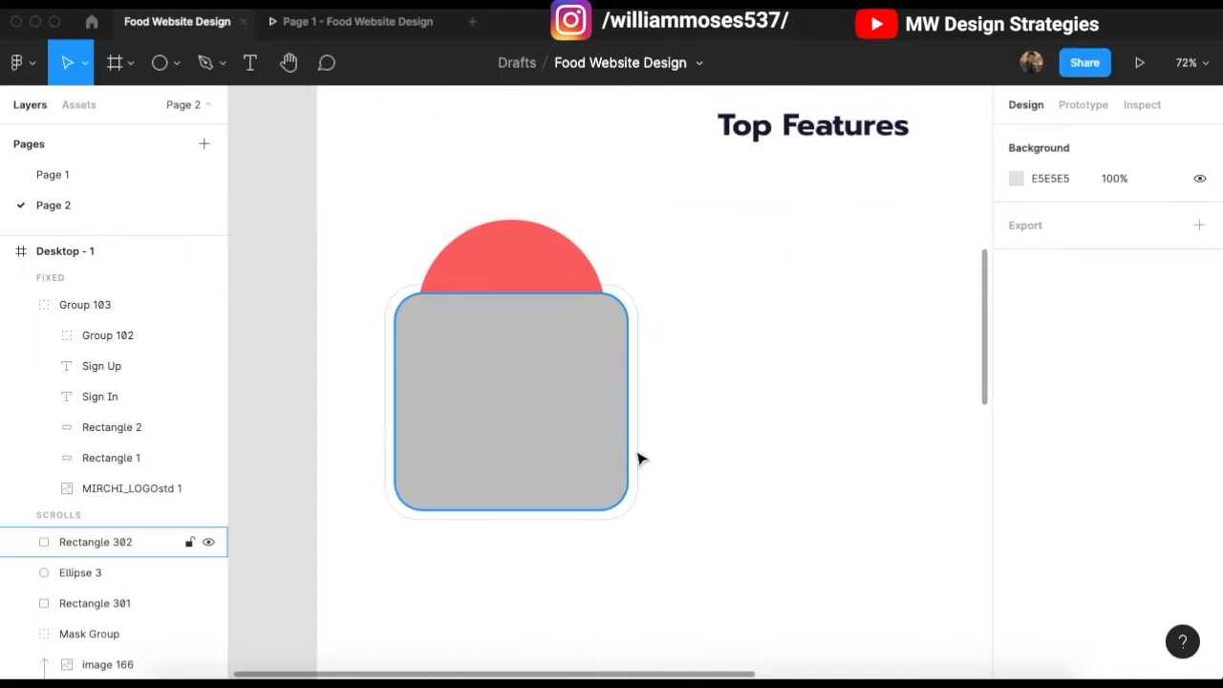
pyautogui.click(1016, 557)
pyautogui.moveTo(841, 346); pyautogui.dragTo(730, 188)
pyautogui.moveTo(716, 145); pyautogui.dragTo(718, 145)
pyautogui.scroll(-2, 1074, 541)
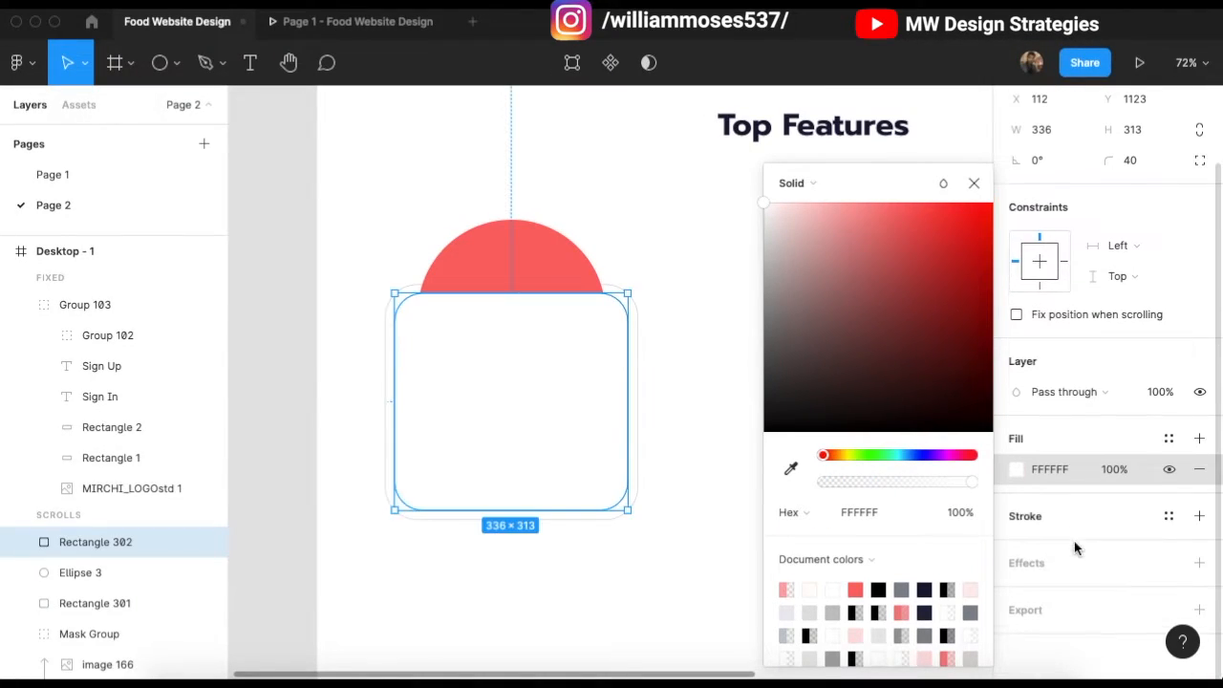
pyautogui.click(1072, 439)
# Step: Give the inner card an effect and convert its drop shadow into a background blur
pyautogui.click(1052, 566)
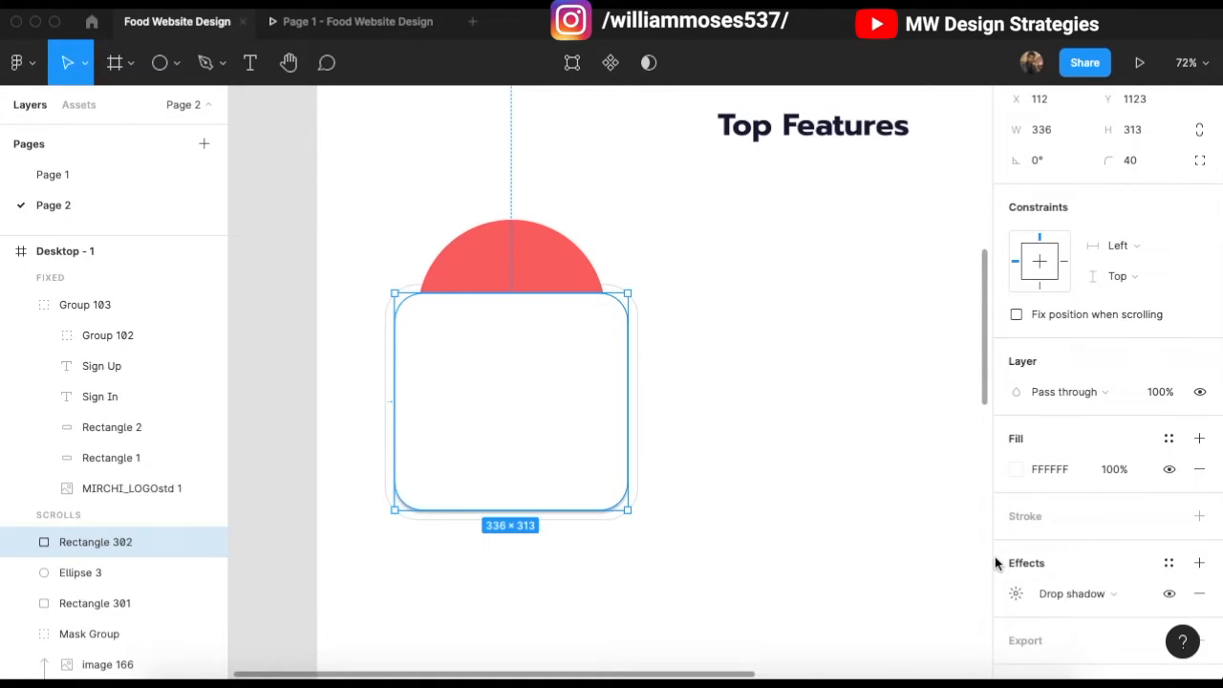
pyautogui.scroll(-1, 1003, 572)
pyautogui.click(1016, 563)
pyautogui.write('34')
pyautogui.press('Return')
pyautogui.click(1075, 566)
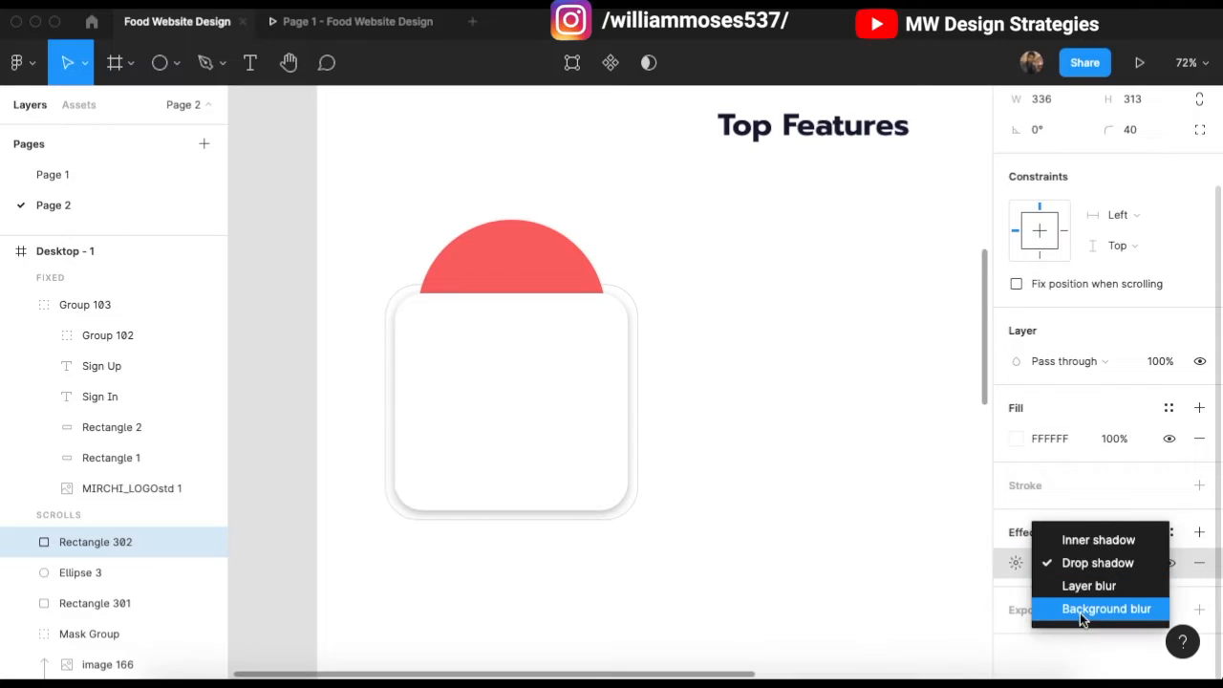
pyautogui.click(1080, 613)
pyautogui.click(1011, 561)
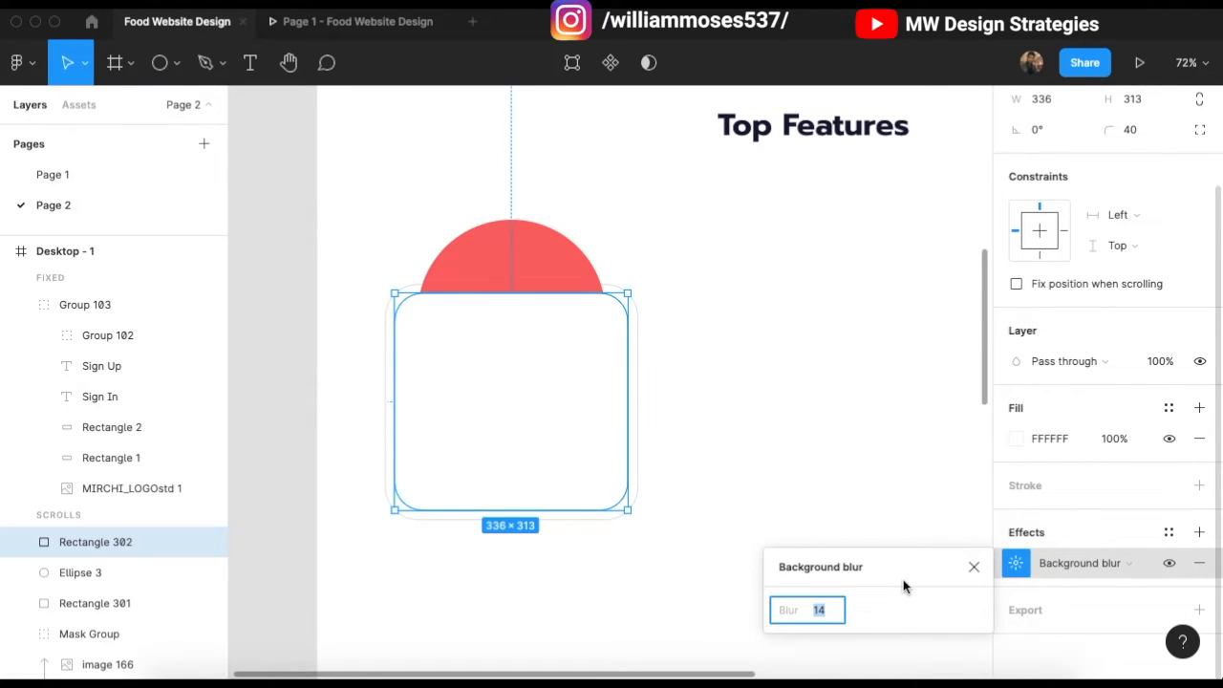
pyautogui.write('24')
pyautogui.press('Return')
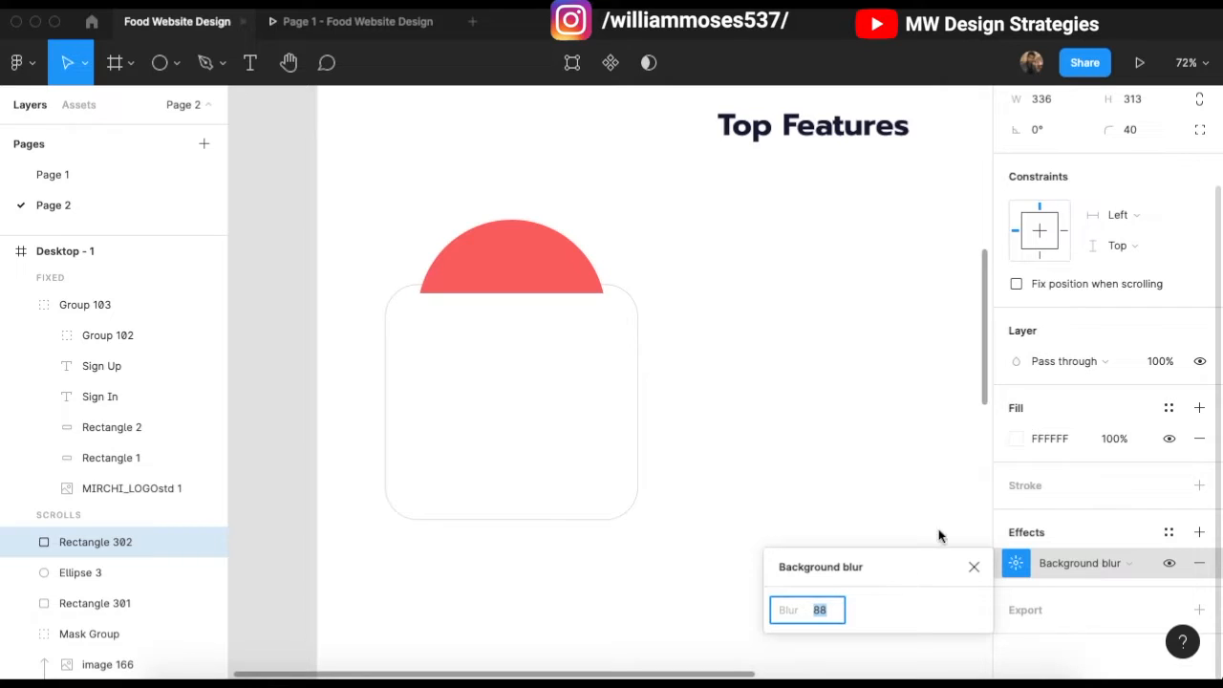
# Step: Change the inner card's fill to pink FFA6A6 at 74% opacity
pyautogui.write('60')
pyautogui.press('Return')
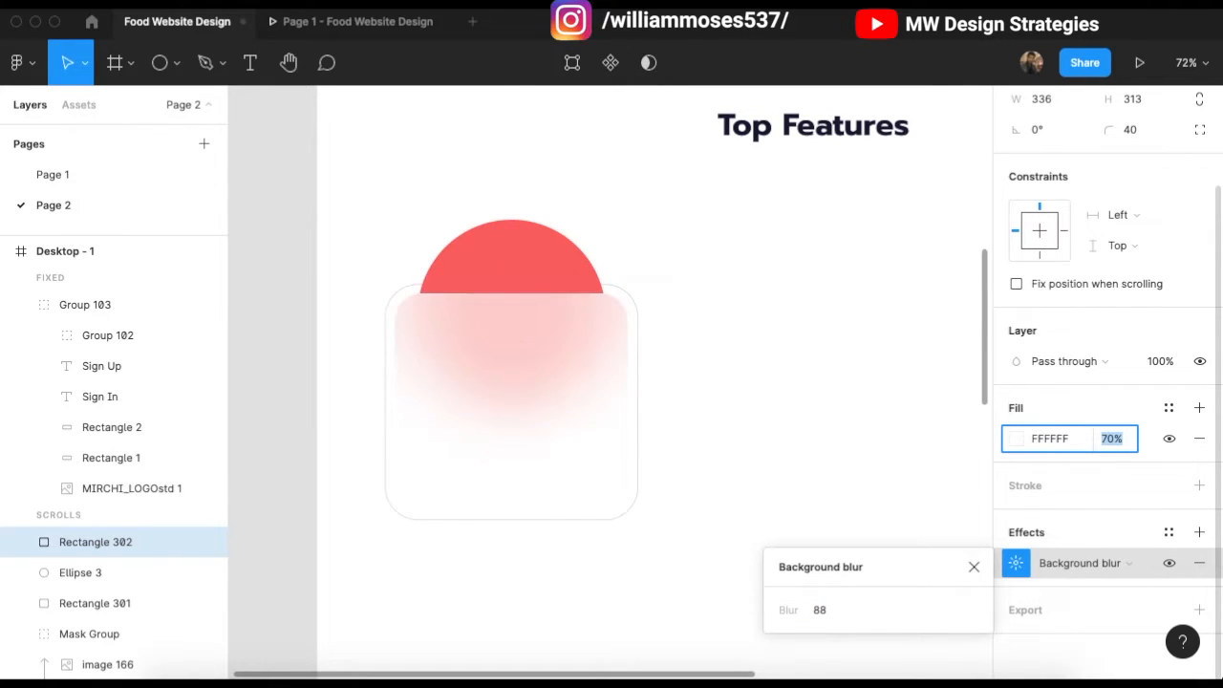
pyautogui.click(1016, 437)
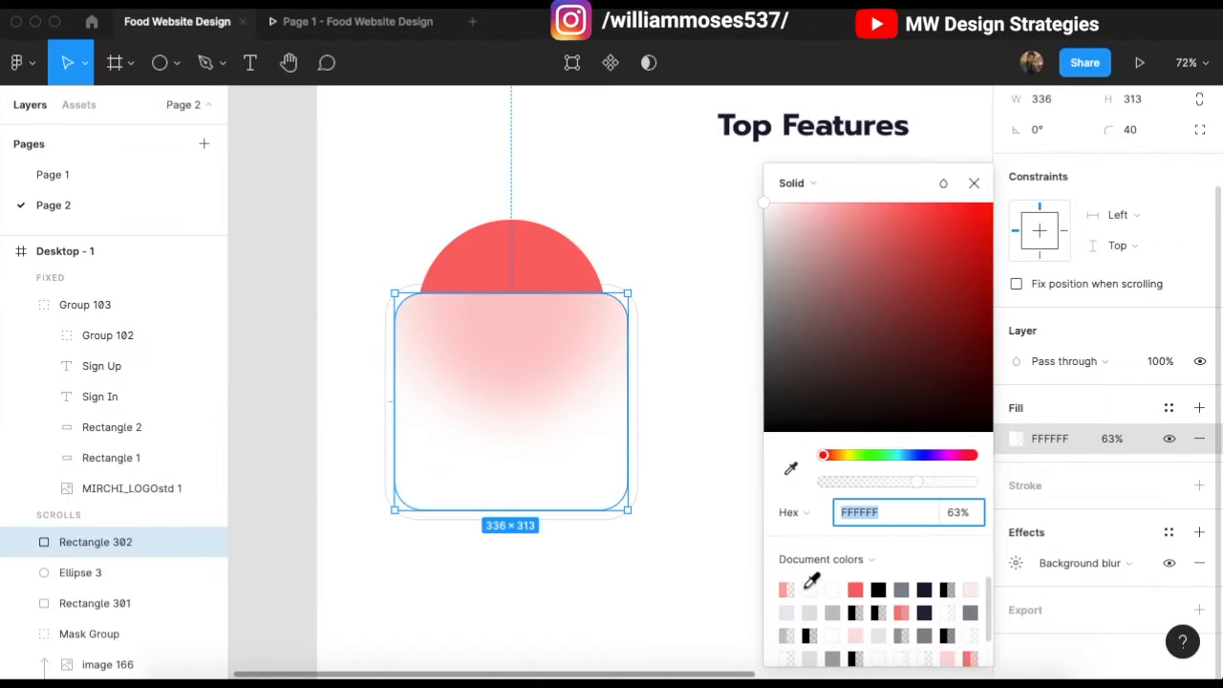
pyautogui.click(786, 589)
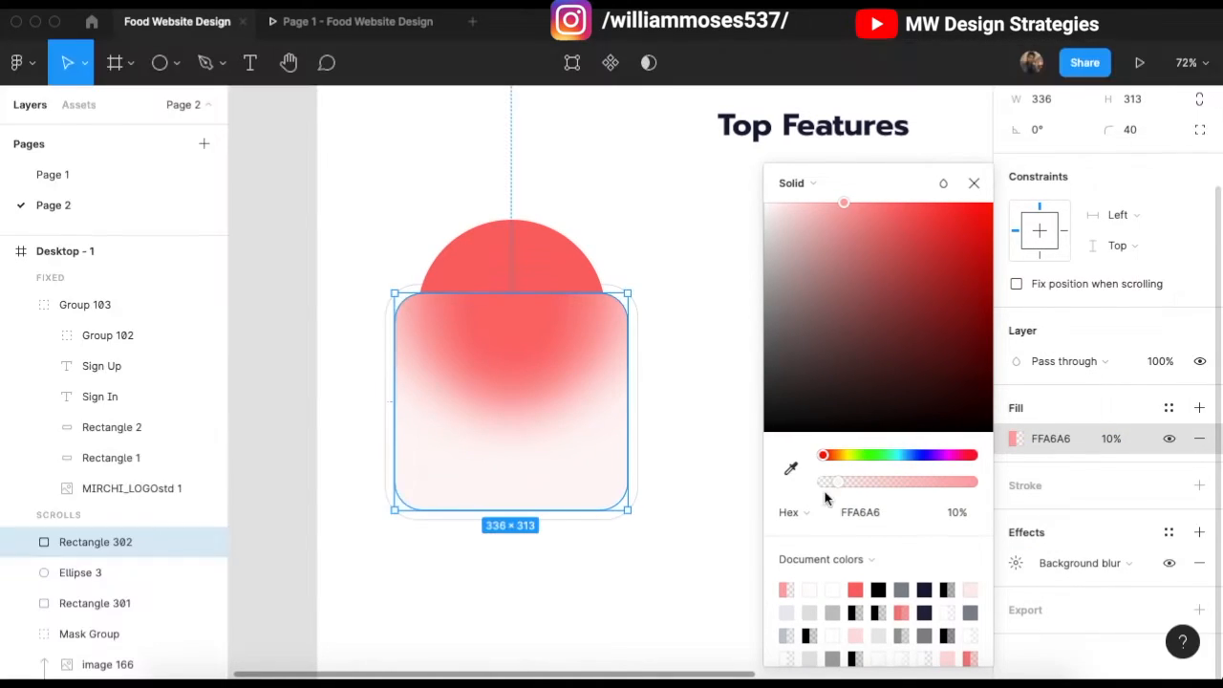
pyautogui.moveTo(846, 488); pyautogui.dragTo(933, 482)
pyautogui.click(972, 184)
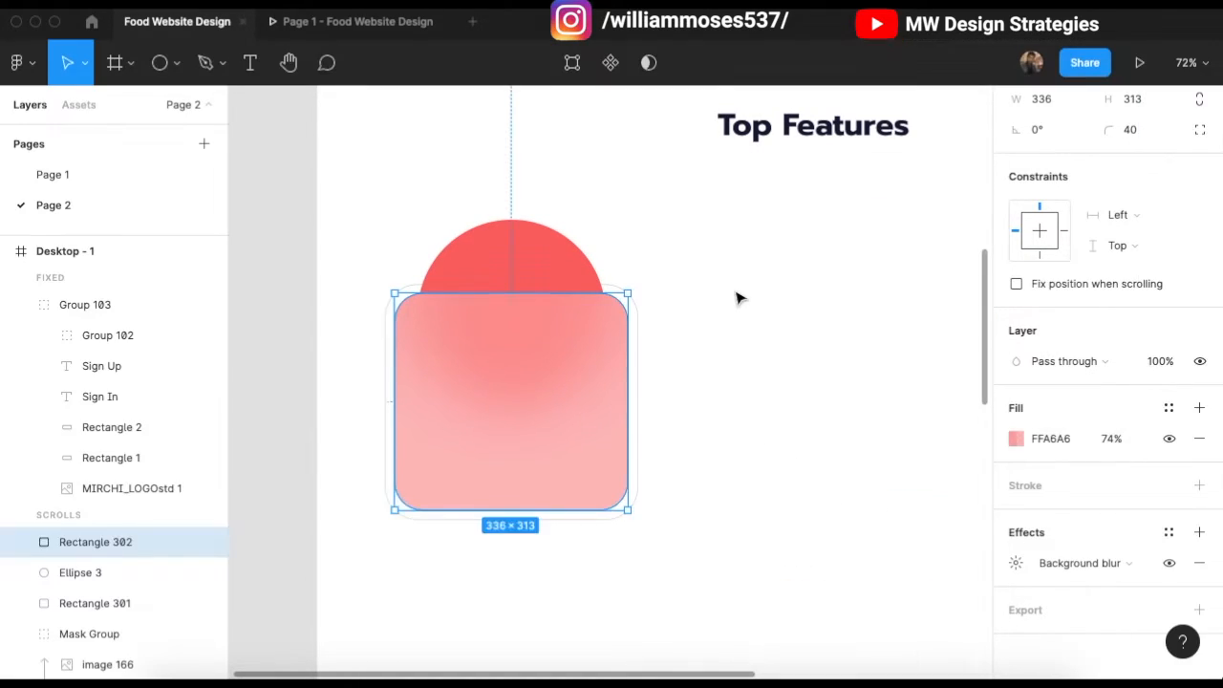
pyautogui.click(732, 286)
pyautogui.scroll(2, 445, 308)
pyautogui.scroll(-2, 447, 323)
pyautogui.scroll(-1, 445, 323)
pyautogui.moveTo(292, 294); pyautogui.dragTo(649, 423)
pyautogui.click(614, 431)
pyautogui.scroll(3, 395, 406)
# Step: Draw a 92×92 white (FFFFFF) square with 20 corner radius in the card's top-left corner
pyautogui.press('r')
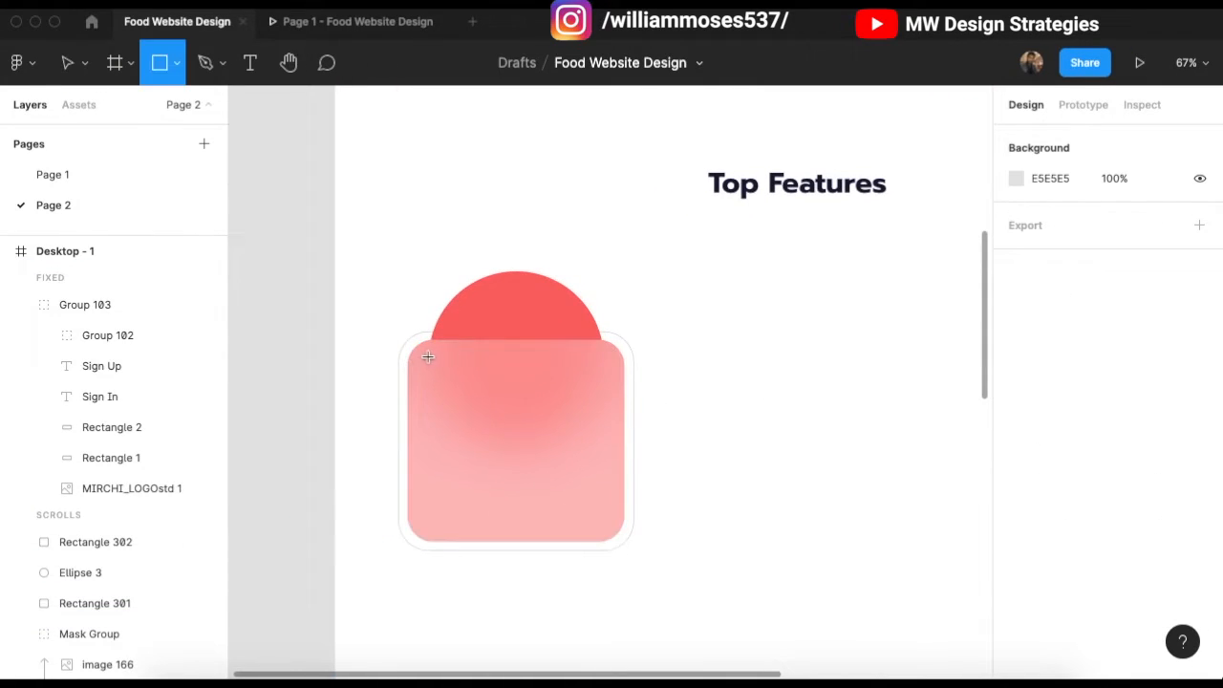
pyautogui.moveTo(472, 401); pyautogui.dragTo(484, 410)
pyautogui.scroll(2, 484, 410)
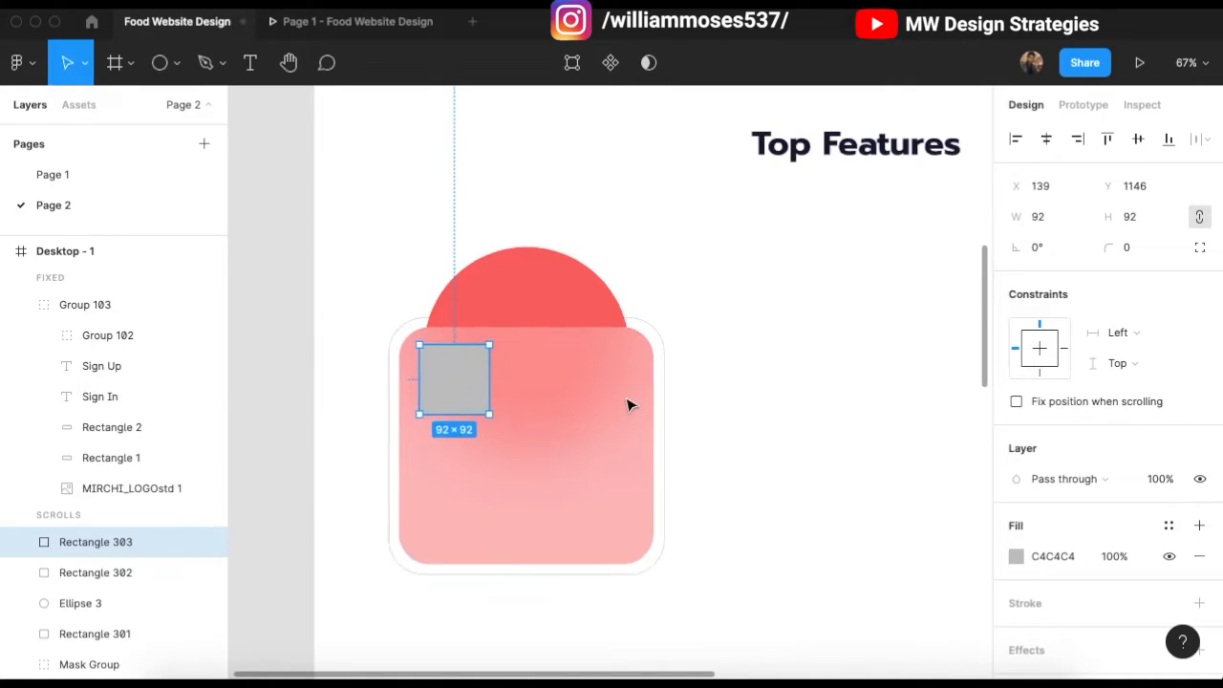
pyautogui.moveTo(1121, 248); pyautogui.dragTo(1139, 248)
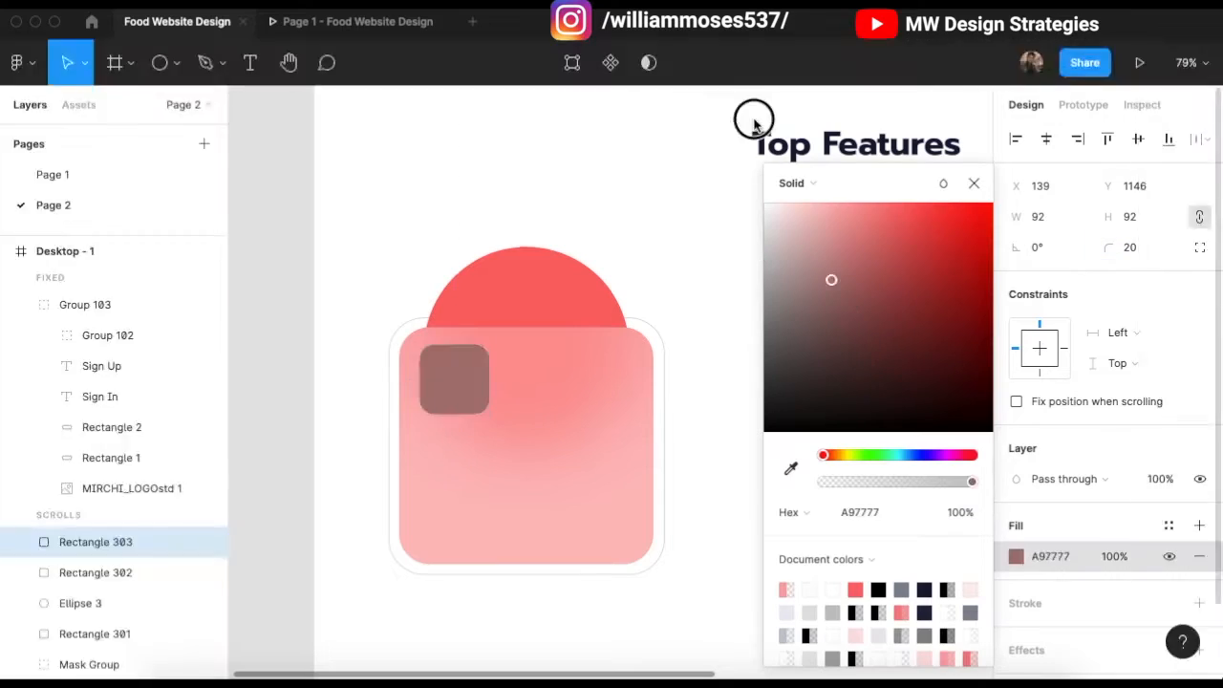
pyautogui.click(765, 203)
pyautogui.click(972, 186)
pyautogui.click(732, 272)
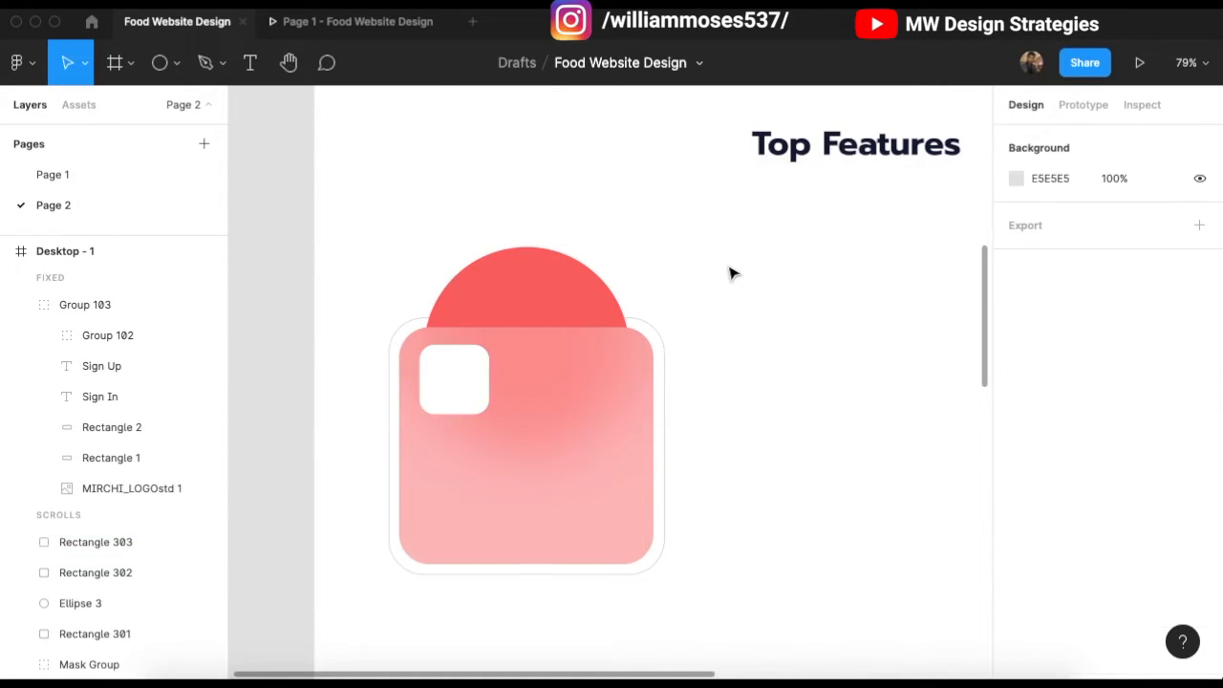
pyautogui.hscroll(-1, 472, 340)
pyautogui.scroll(-1, 472, 340)
pyautogui.scroll(-3, 319, 353)
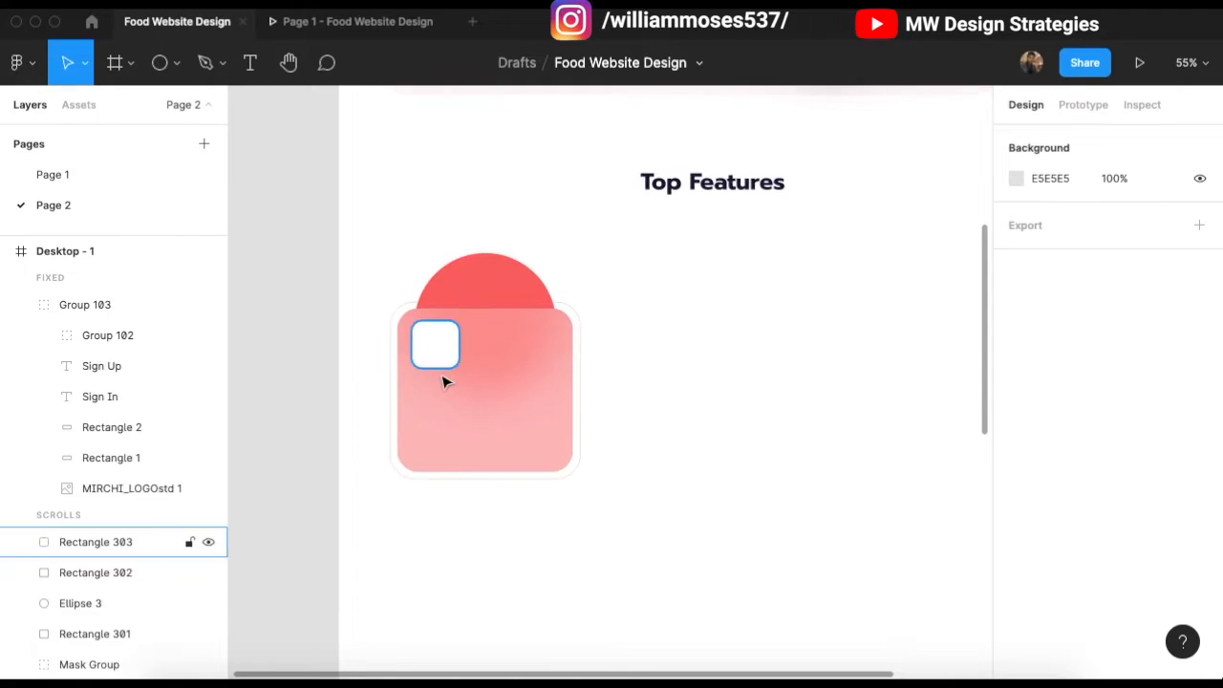
pyautogui.scroll(2, 439, 429)
# Step: Start a text box on the pink card, discard it, and scroll through the Top Features row
pyautogui.press('t')
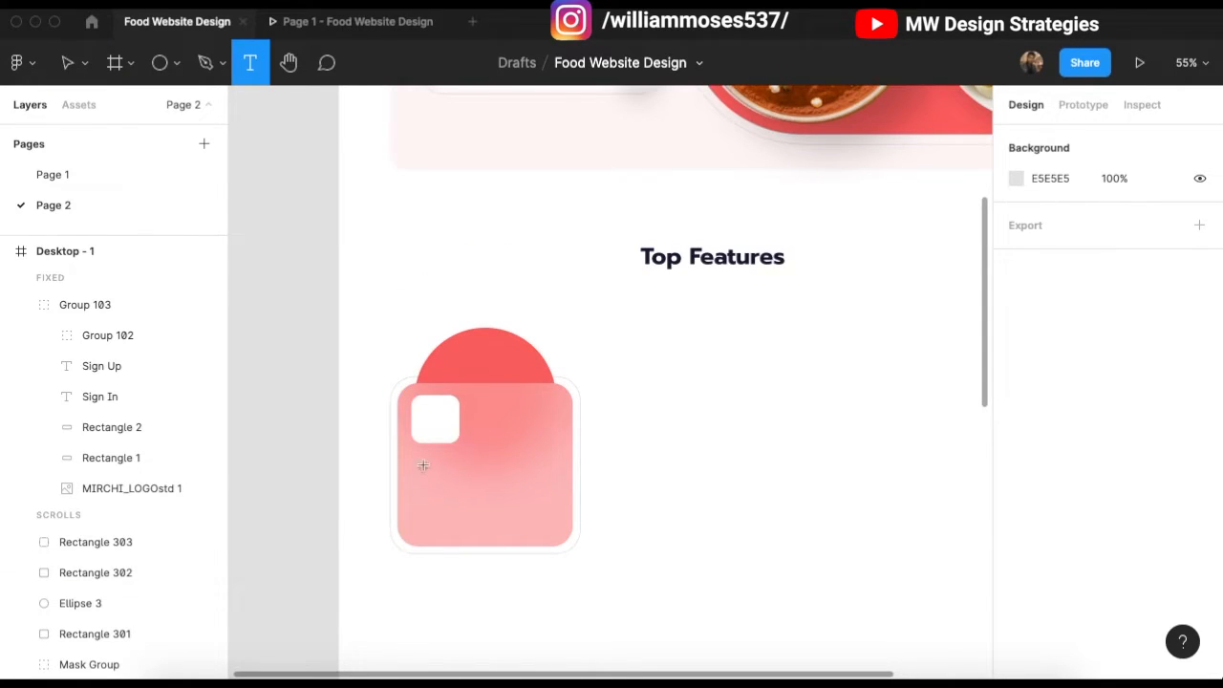
pyautogui.click(498, 491)
pyautogui.click(688, 415)
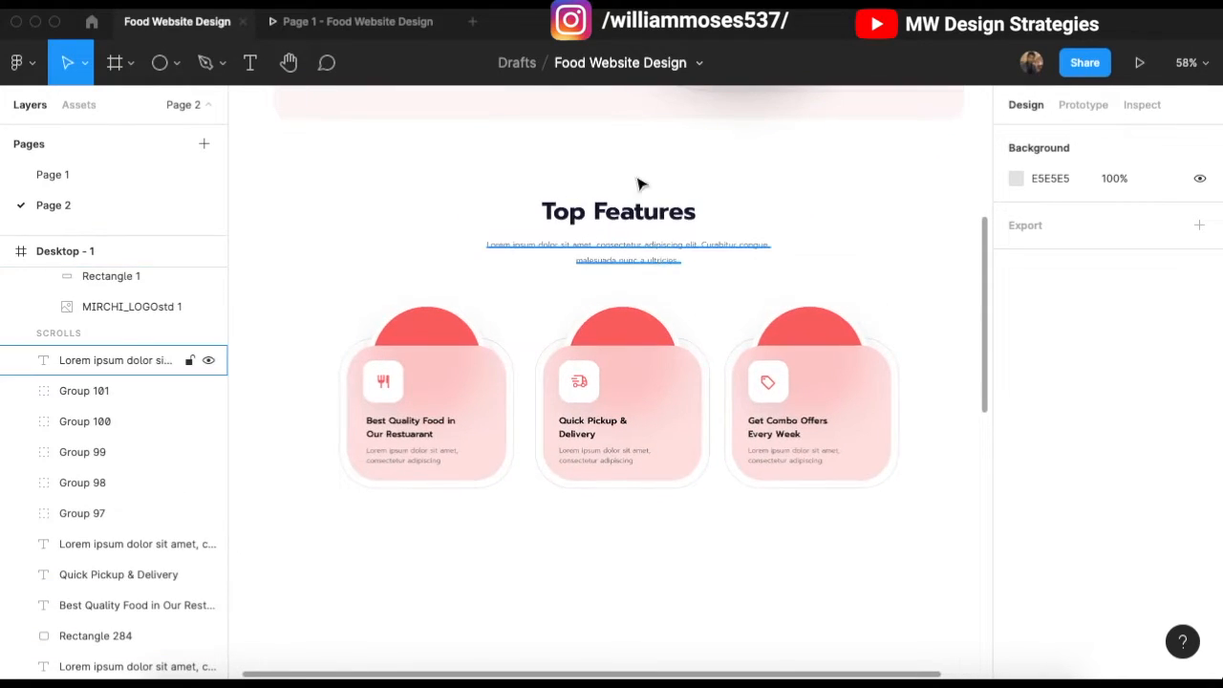
pyautogui.scroll(2, 571, 420)
pyautogui.scroll(-3, 518, 423)
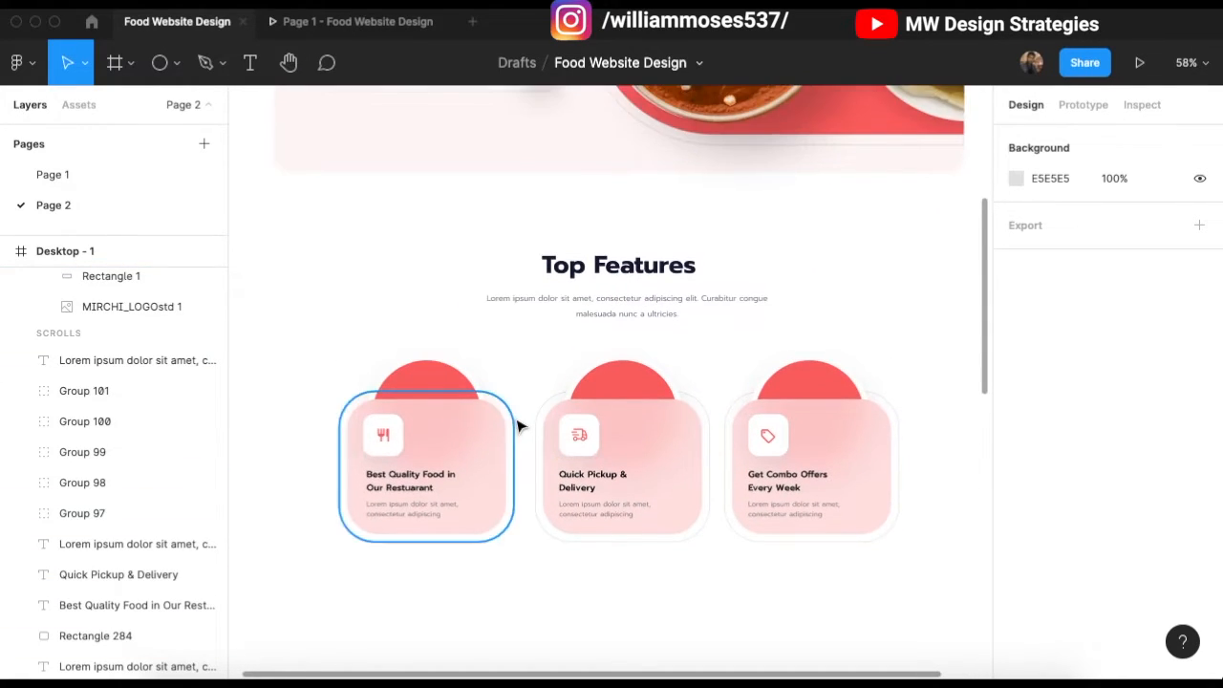
pyautogui.keyDown('ctrl'); pyautogui.scroll(-1, 551, 423); pyautogui.keyUp('ctrl')
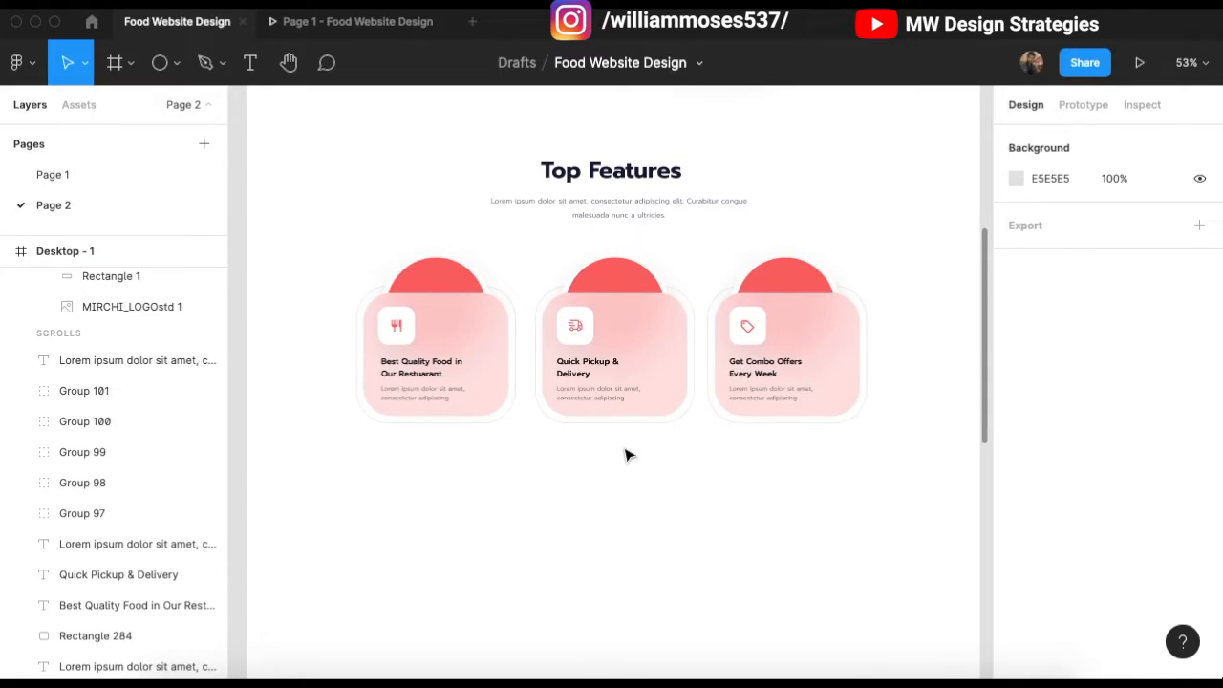
pyautogui.keyDown('ctrl'); pyautogui.scroll(1, 625, 454); pyautogui.keyUp('ctrl')
pyautogui.scroll(-2, 602, 454)
pyautogui.scroll(1, 601, 446)
pyautogui.scroll(-4, 602, 446)
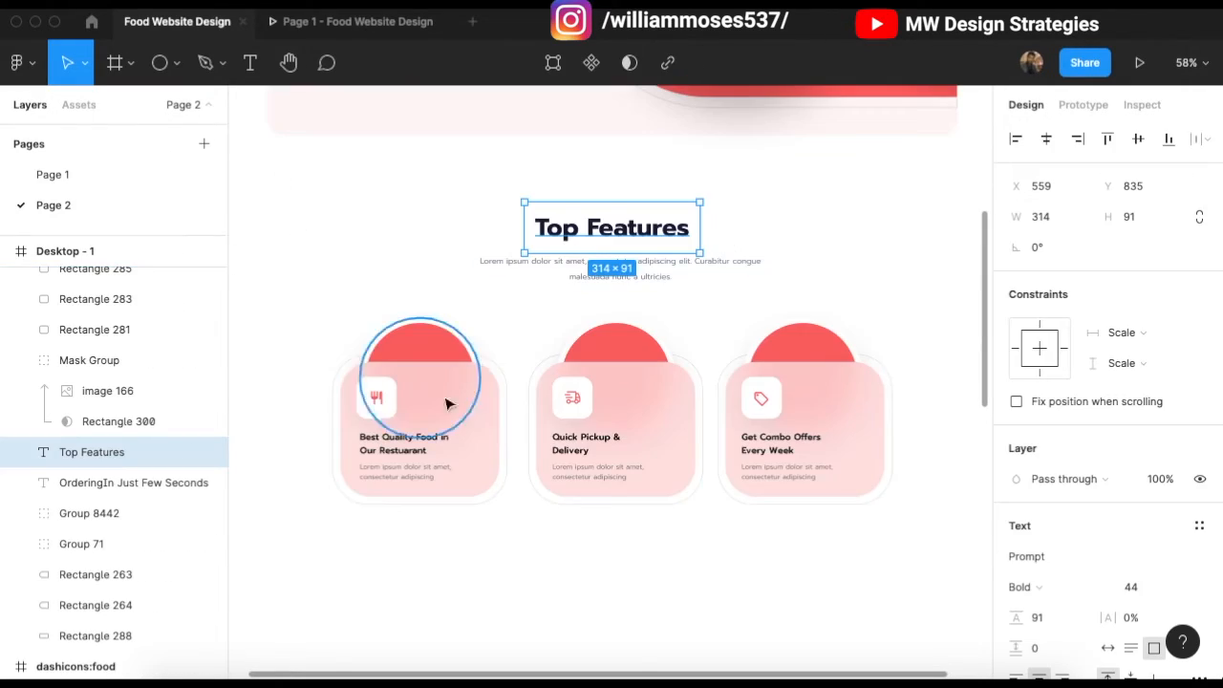
# Step: Paste a copy of the Top Features heading below the cards and retype it as 'Our Menu'
pyautogui.scroll(-4, 437, 402)
pyautogui.scroll(4, 430, 442)
pyautogui.click(423, 423)
pyautogui.scroll(-4, 497, 454)
pyautogui.click(520, 447)
pyautogui.press('super+v')
pyautogui.moveTo(602, 406); pyautogui.dragTo(368, 274)
pyautogui.doubleClick(369, 274)
pyautogui.write('O')
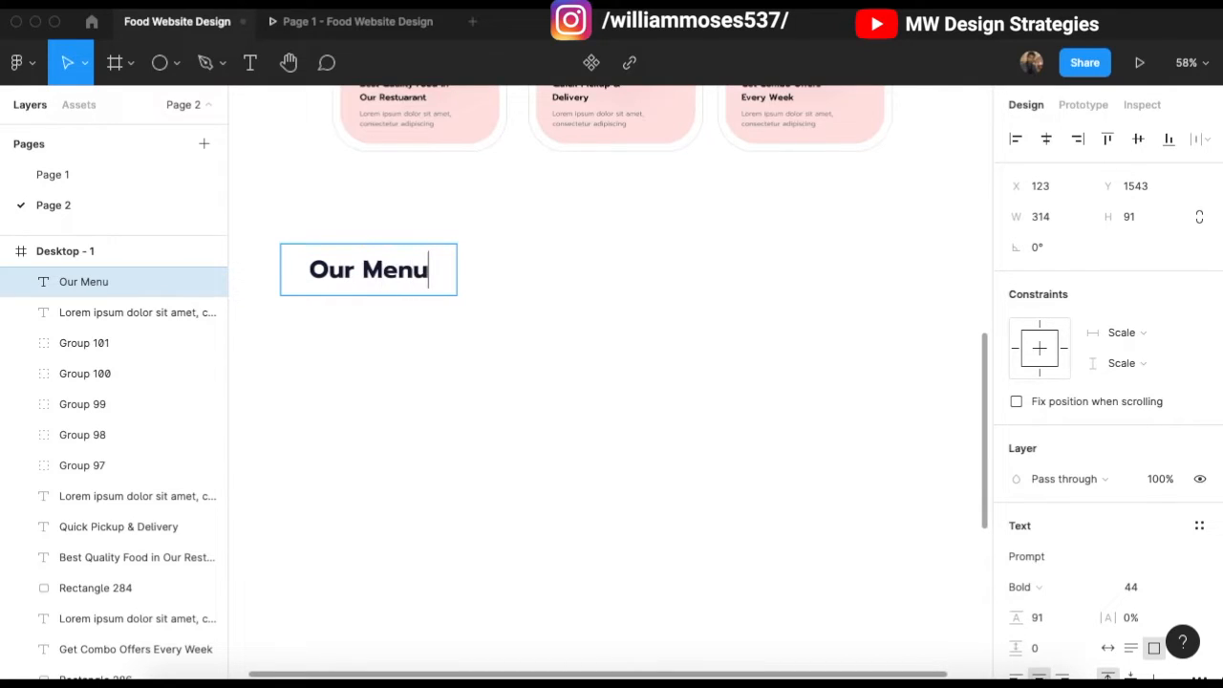
# Step: Left-align the Our Menu heading and narrow its text box to fit
pyautogui.scroll(-1, 1041, 602)
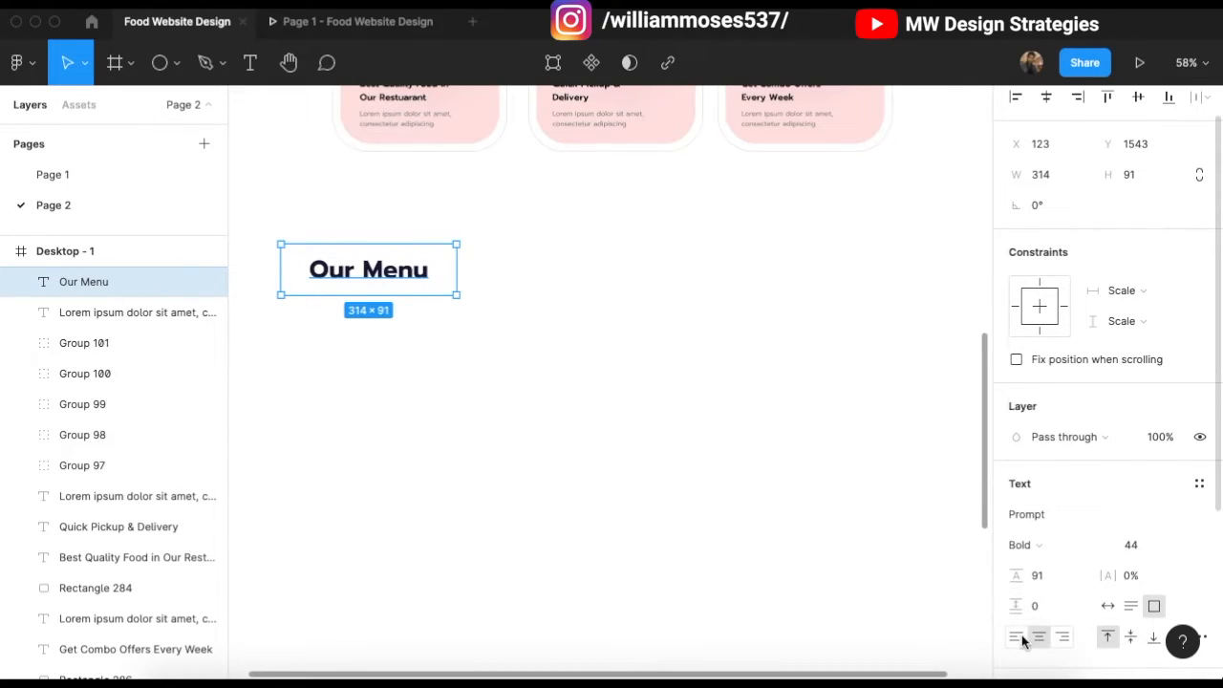
pyautogui.click(1017, 636)
pyautogui.scroll(3, 728, 392)
pyautogui.click(728, 392)
pyautogui.scroll(3, 445, 379)
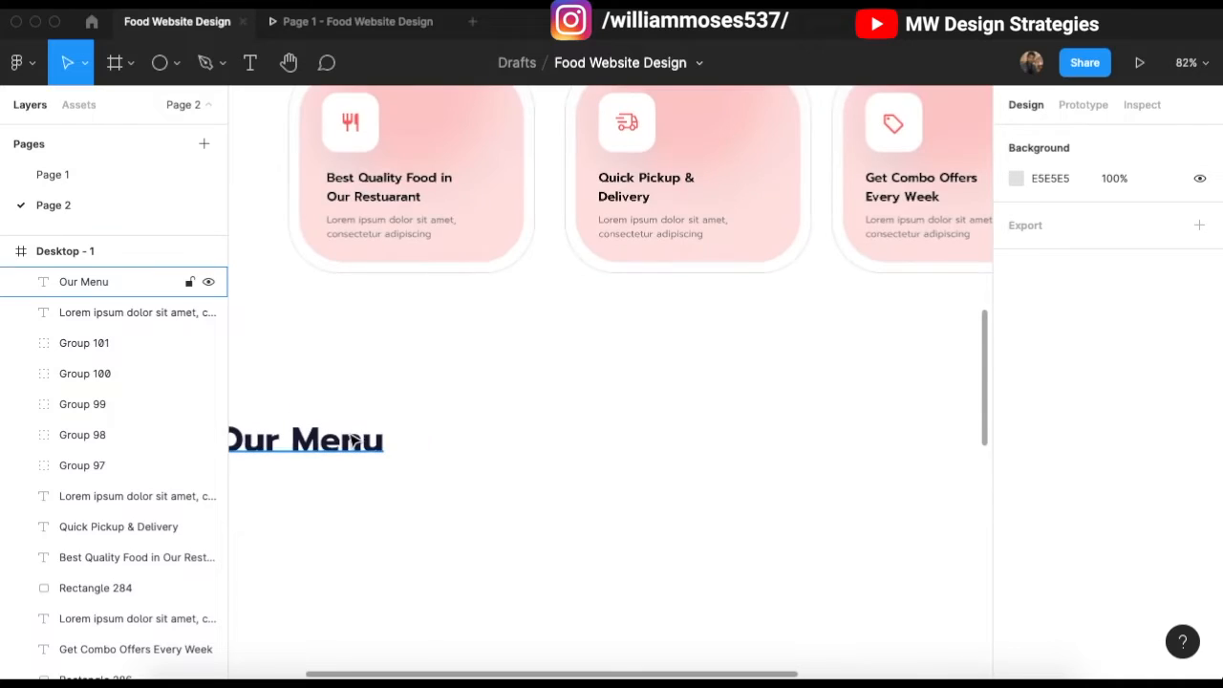
pyautogui.click(446, 456)
pyautogui.moveTo(464, 453); pyautogui.dragTo(395, 446)
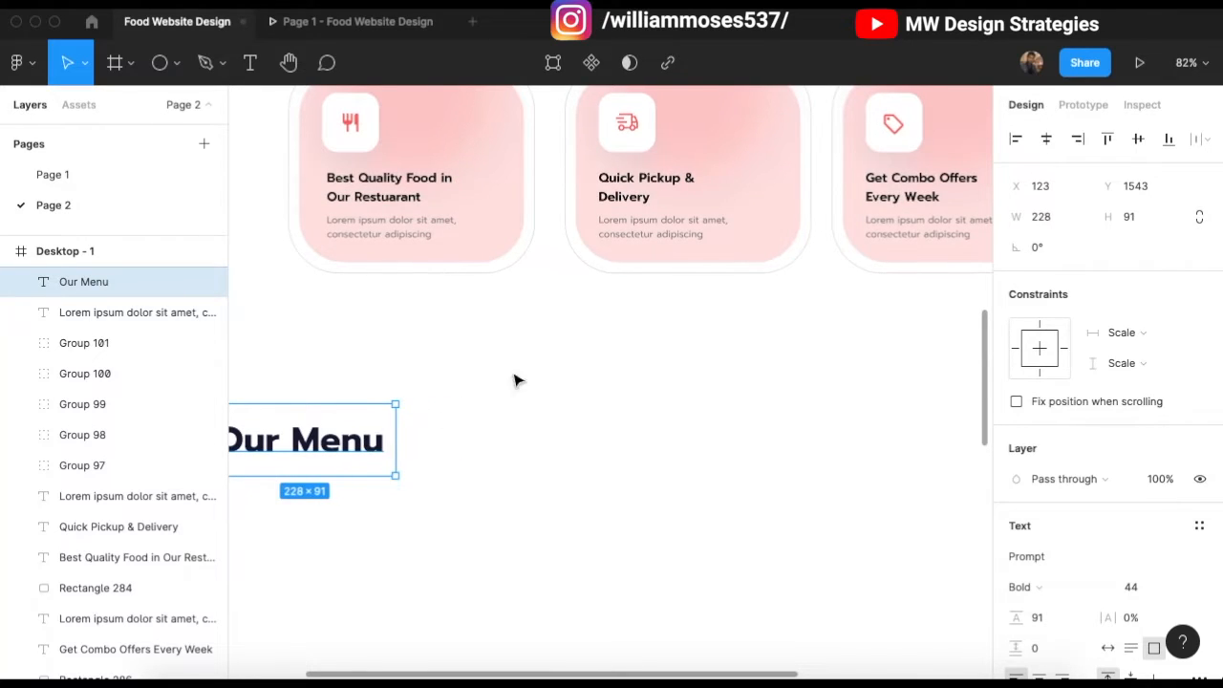
pyautogui.click(510, 386)
pyautogui.scroll(-2, 495, 405)
pyautogui.scroll(-5, 497, 406)
pyautogui.scroll(3, 497, 410)
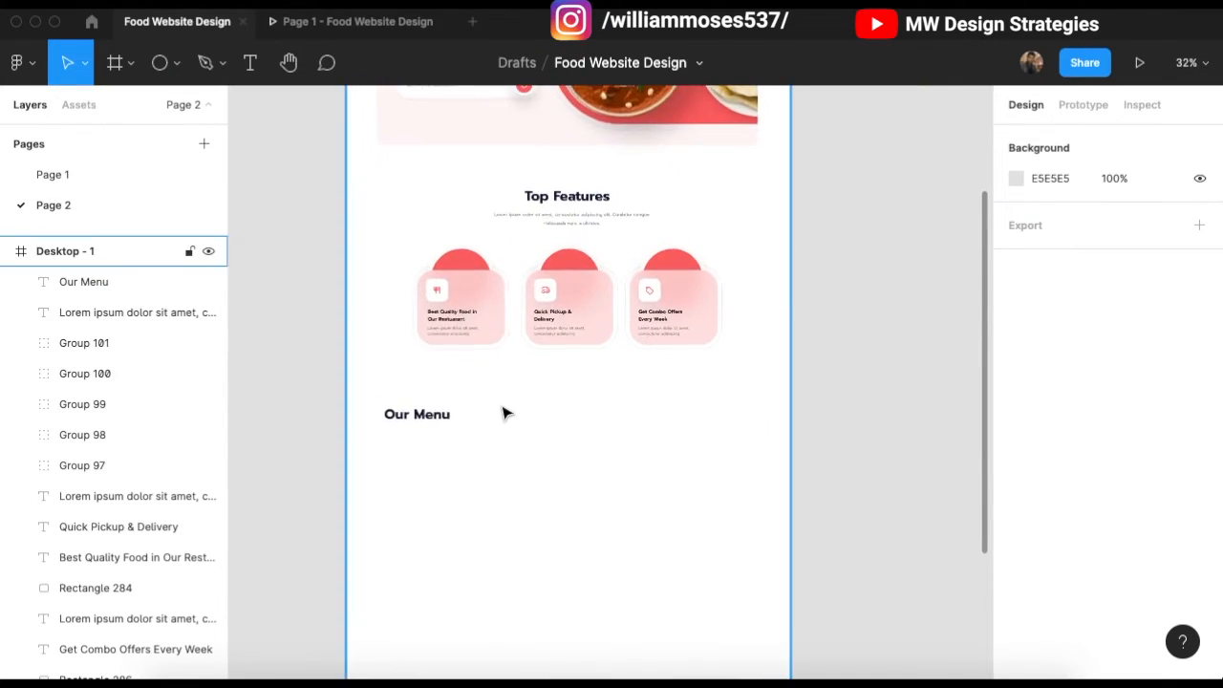
pyautogui.scroll(4, 592, 421)
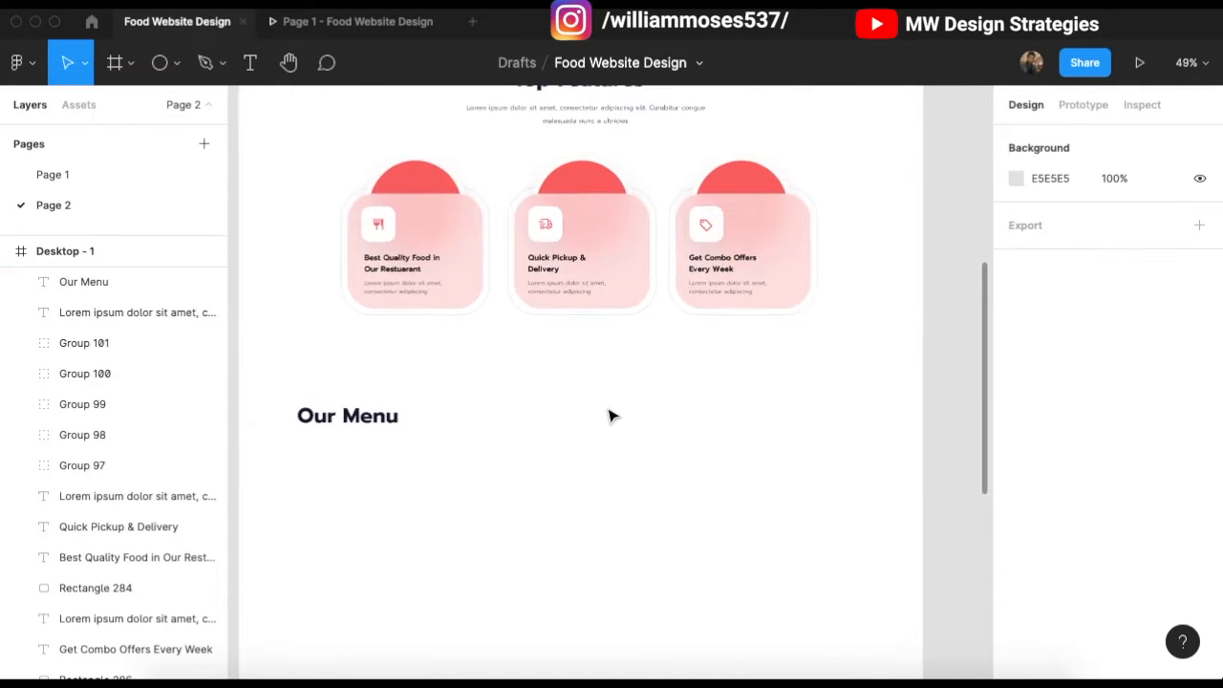
pyautogui.scroll(-1, 612, 415)
pyautogui.scroll(1, 605, 417)
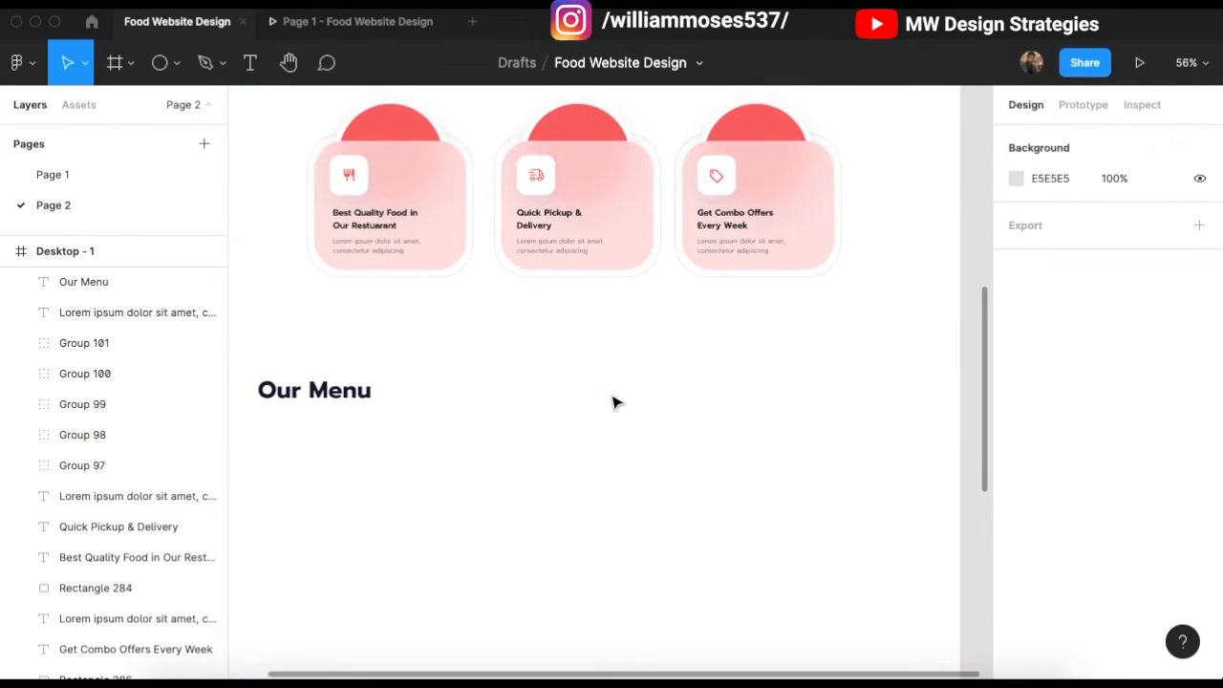
# Step: Paste a size-14 copy of the description text right of Our Menu and begin retyping it
pyautogui.click(396, 247)
pyautogui.click(609, 424)
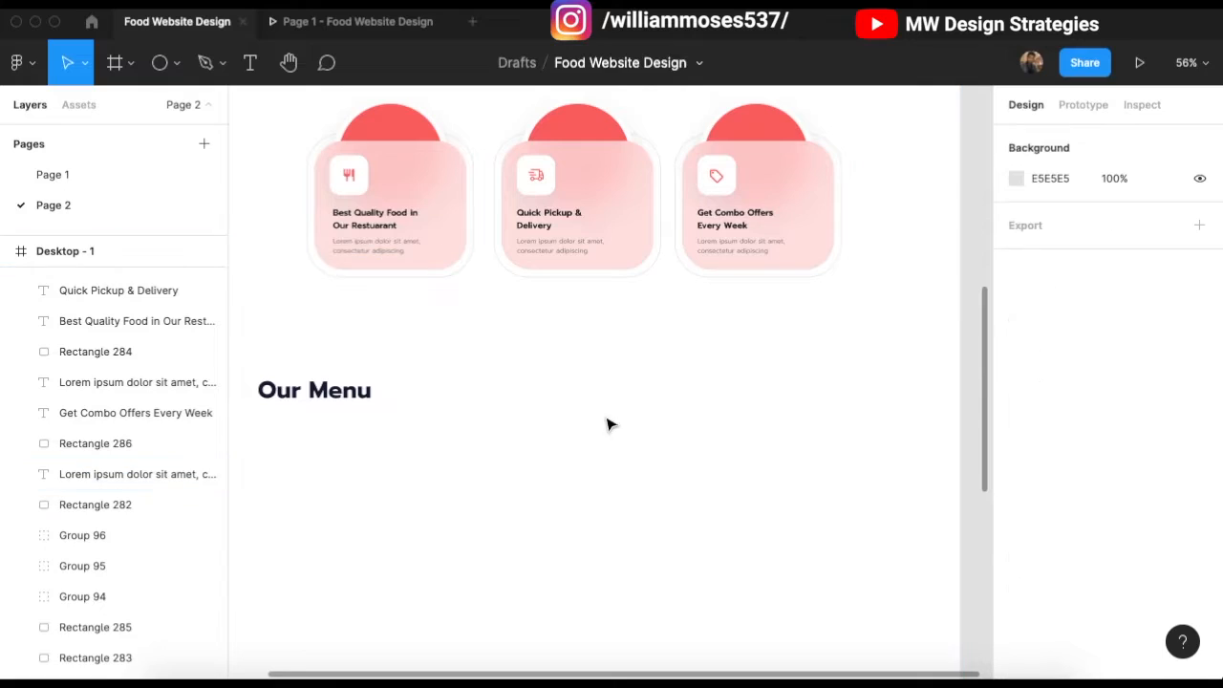
pyautogui.press('super+v')
pyautogui.moveTo(416, 258); pyautogui.dragTo(702, 418)
pyautogui.click(1146, 594)
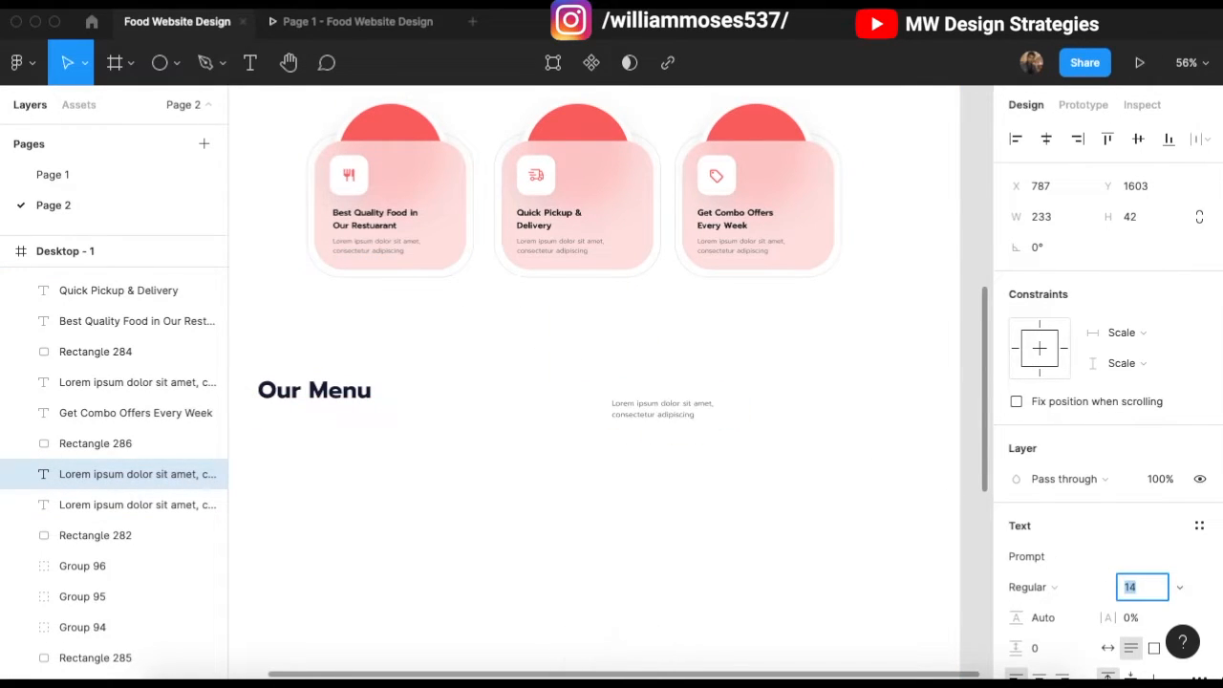
pyautogui.click(676, 449)
pyautogui.scroll(3, 675, 434)
pyautogui.moveTo(682, 401); pyautogui.dragTo(687, 394)
pyautogui.doubleClick(687, 393)
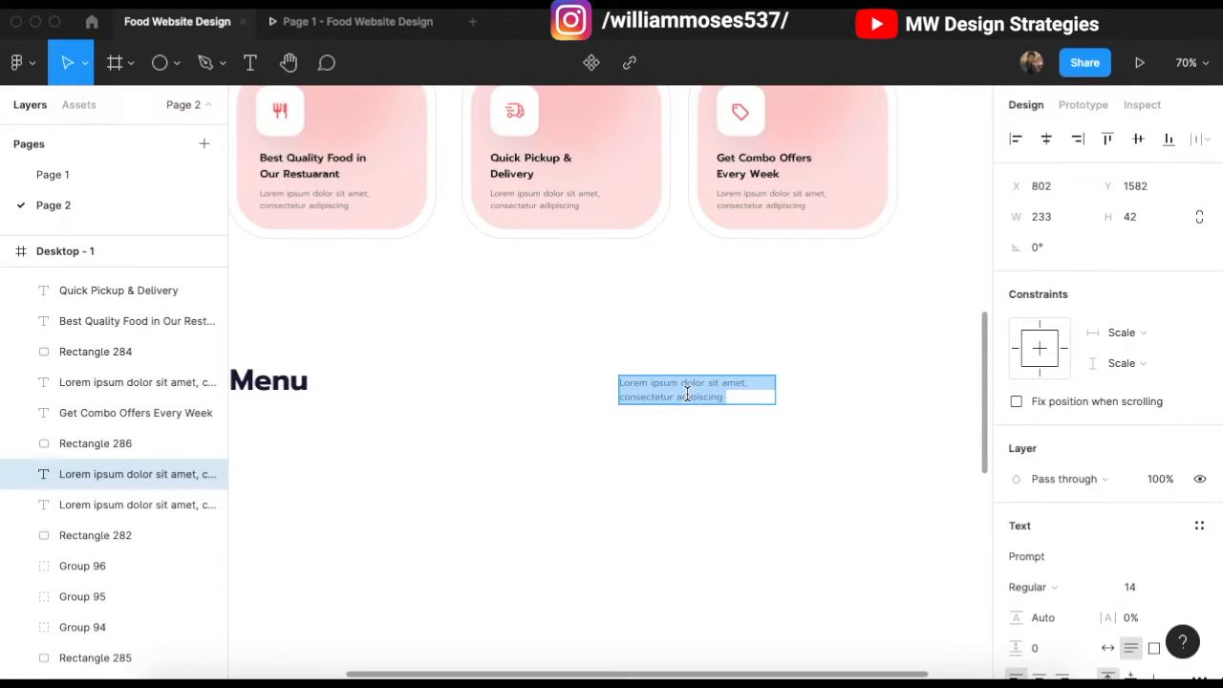
pyautogui.write('Chicken Dishes')
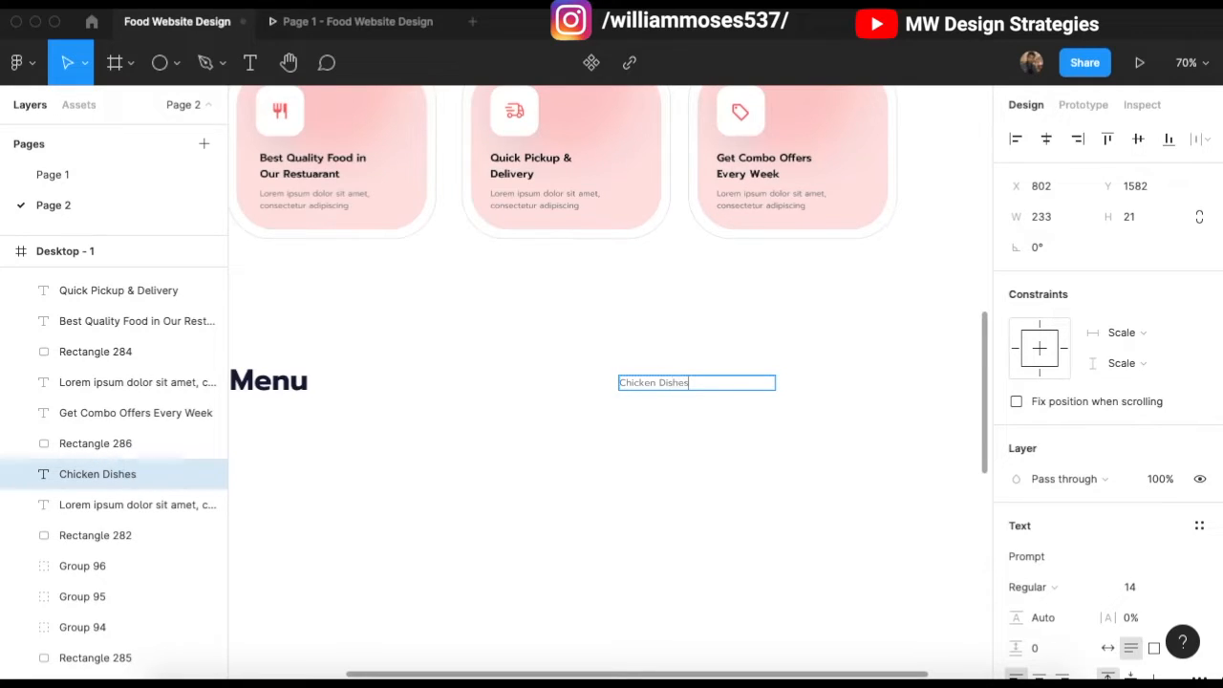
# Step: Narrow the Chicken Dishes text box to fit its label and select all four labels
pyautogui.moveTo(781, 382); pyautogui.dragTo(918, 386)
pyautogui.click(558, 361)
pyautogui.scroll(-2, 557, 361)
pyautogui.moveTo(553, 360); pyautogui.dragTo(948, 400)
pyautogui.scroll(-6, 560, 360)
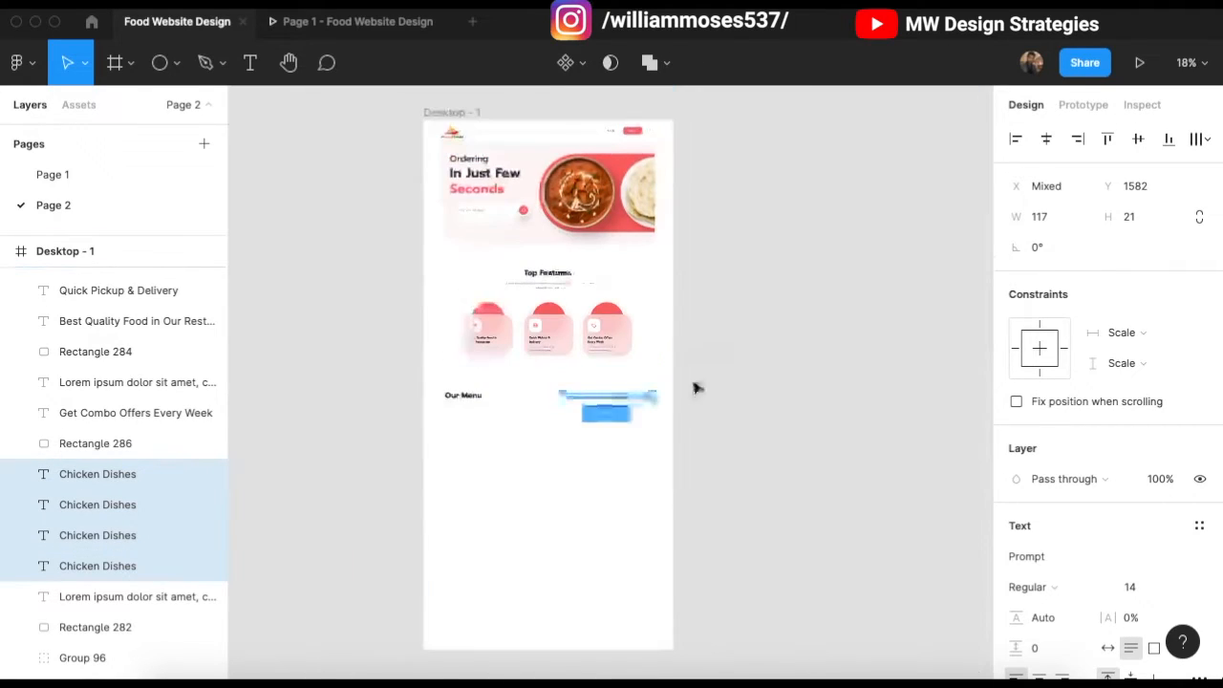
# Step: Show the column layout grid on the Desktop - 1 frame
pyautogui.click(697, 385)
pyautogui.click(455, 117)
pyautogui.click(1173, 433)
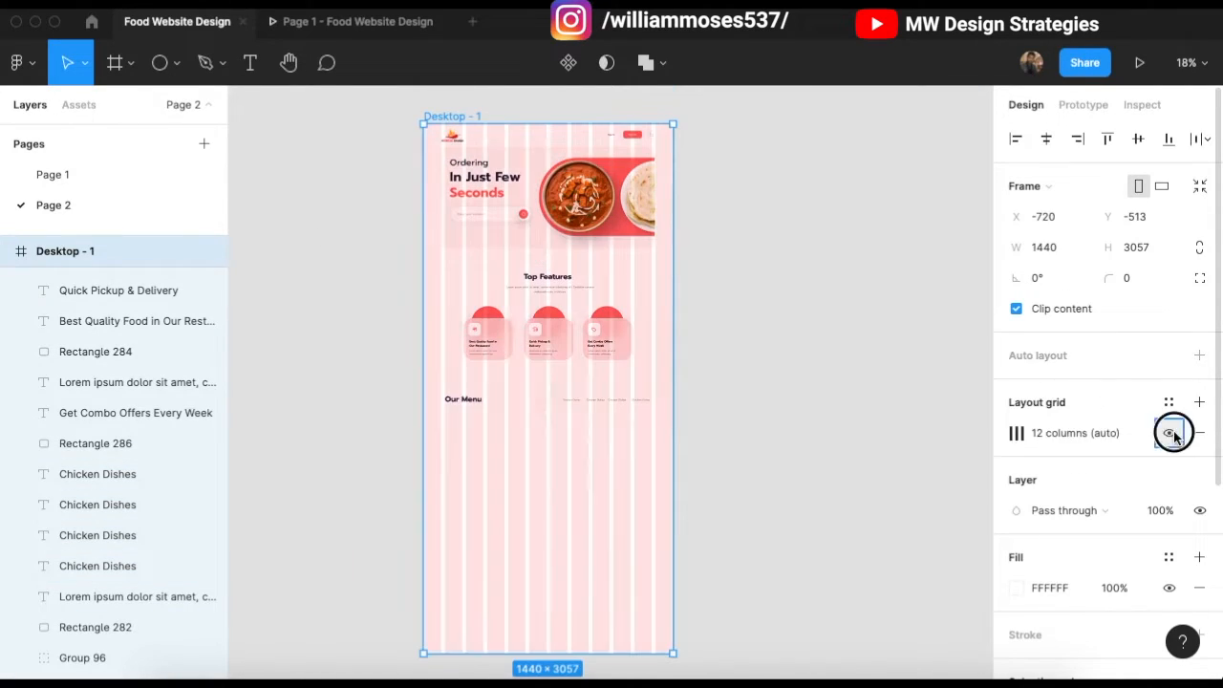
pyautogui.click(754, 412)
# Step: Nudge the four Chicken Dishes labels right so they line up with the column grid
pyautogui.scroll(4, 617, 410)
pyautogui.moveTo(486, 347); pyautogui.dragTo(821, 412)
pyautogui.hotkey('shift', 'Right')
pyautogui.hotkey('shift', 'Right')
pyautogui.hotkey('shift', 'Right')
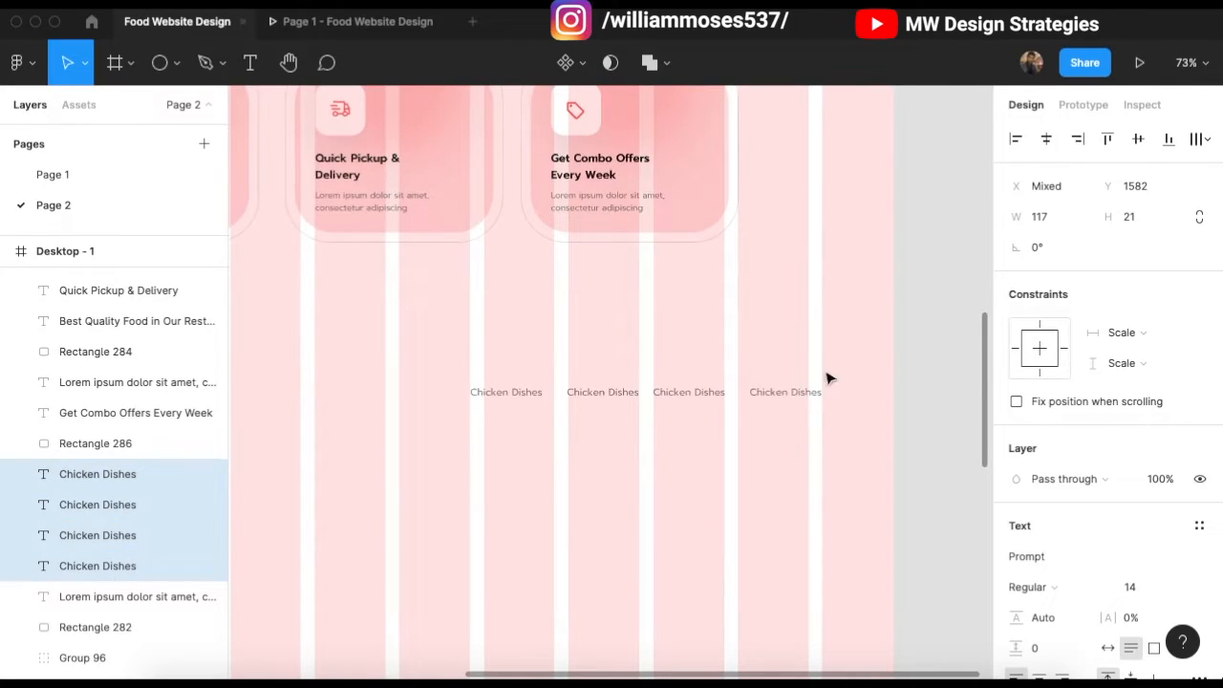
pyautogui.click(783, 331)
# Step: Hide the Desktop - 1 frame's layout grid again
pyautogui.scroll(-5, 784, 331)
pyautogui.scroll(3, 487, 320)
pyautogui.scroll(3, 486, 320)
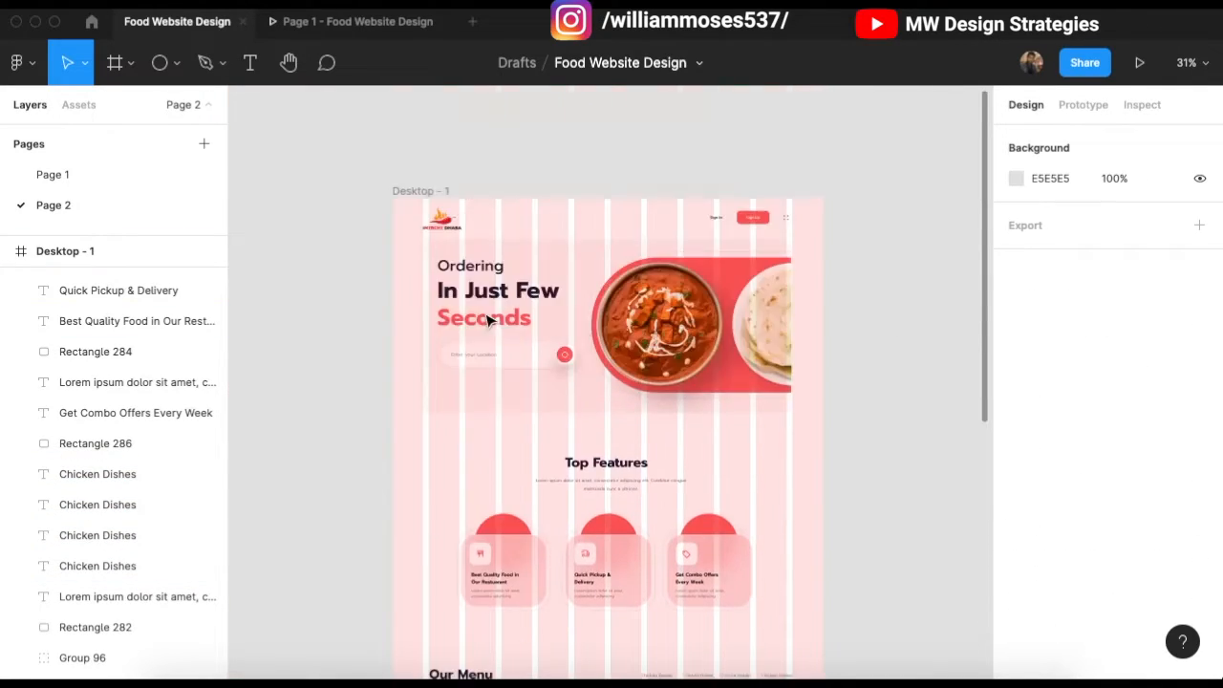
pyautogui.click(420, 191)
pyautogui.scroll(-3, 1181, 373)
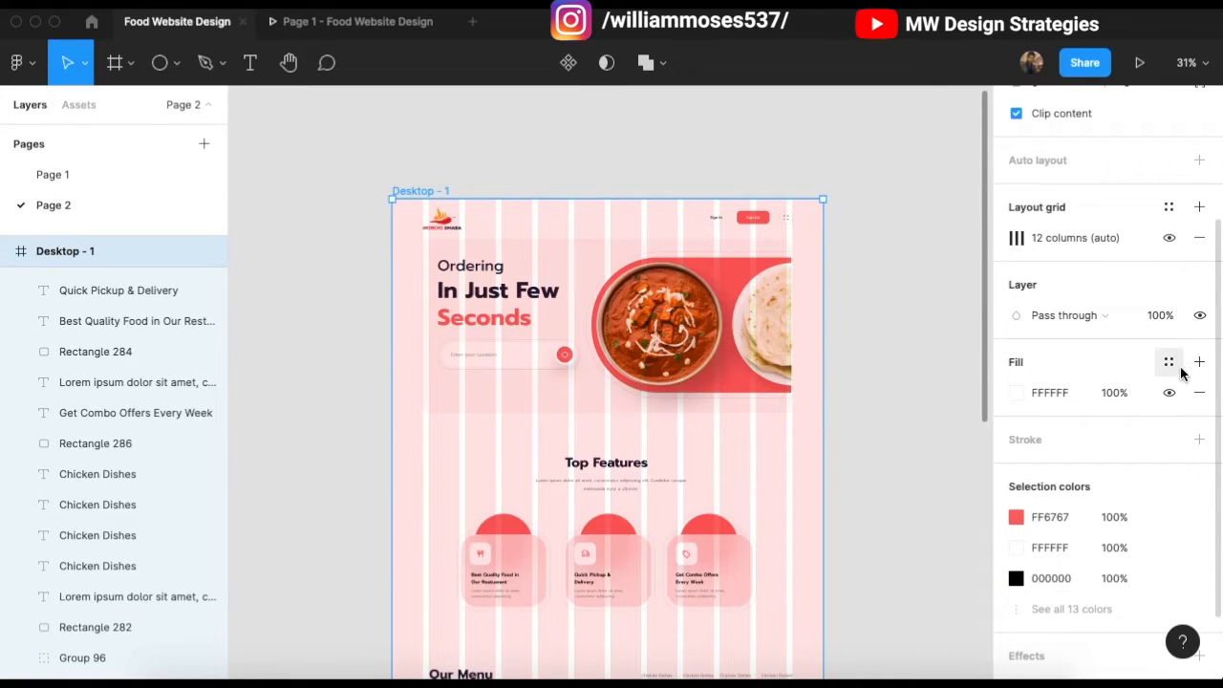
pyautogui.click(1166, 247)
pyautogui.scroll(-5, 772, 535)
pyautogui.click(541, 287)
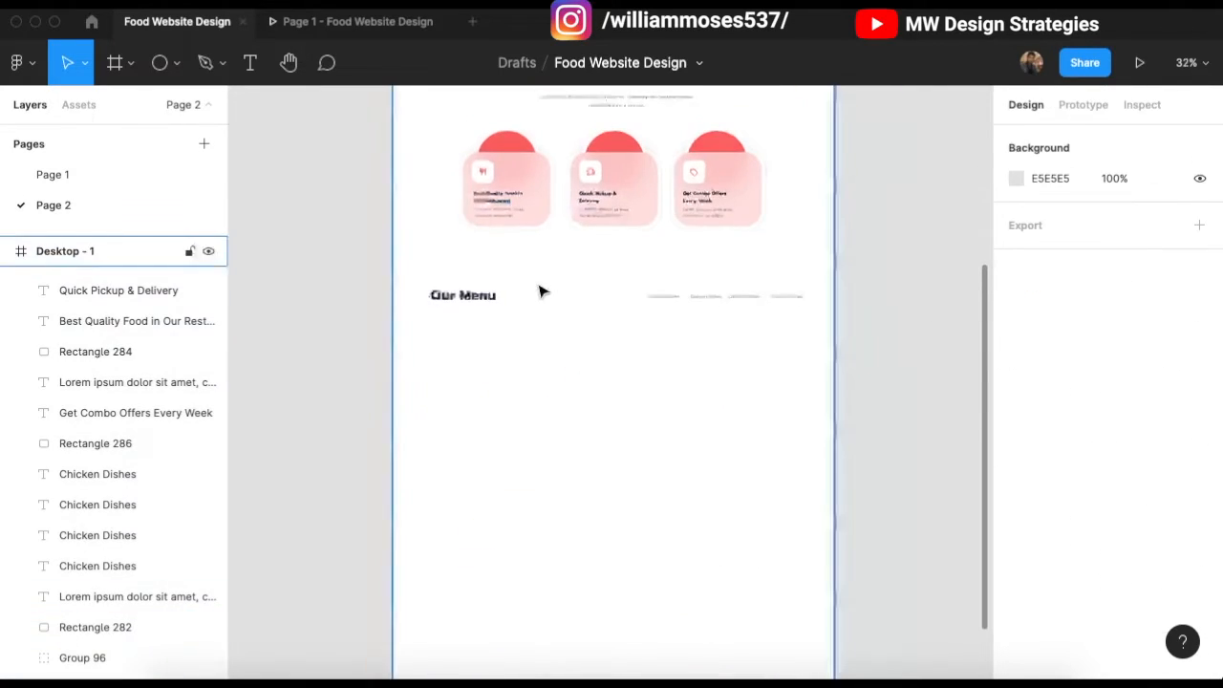
pyautogui.scroll(1, 588, 281)
pyautogui.scroll(1, 756, 325)
pyautogui.scroll(8, 658, 303)
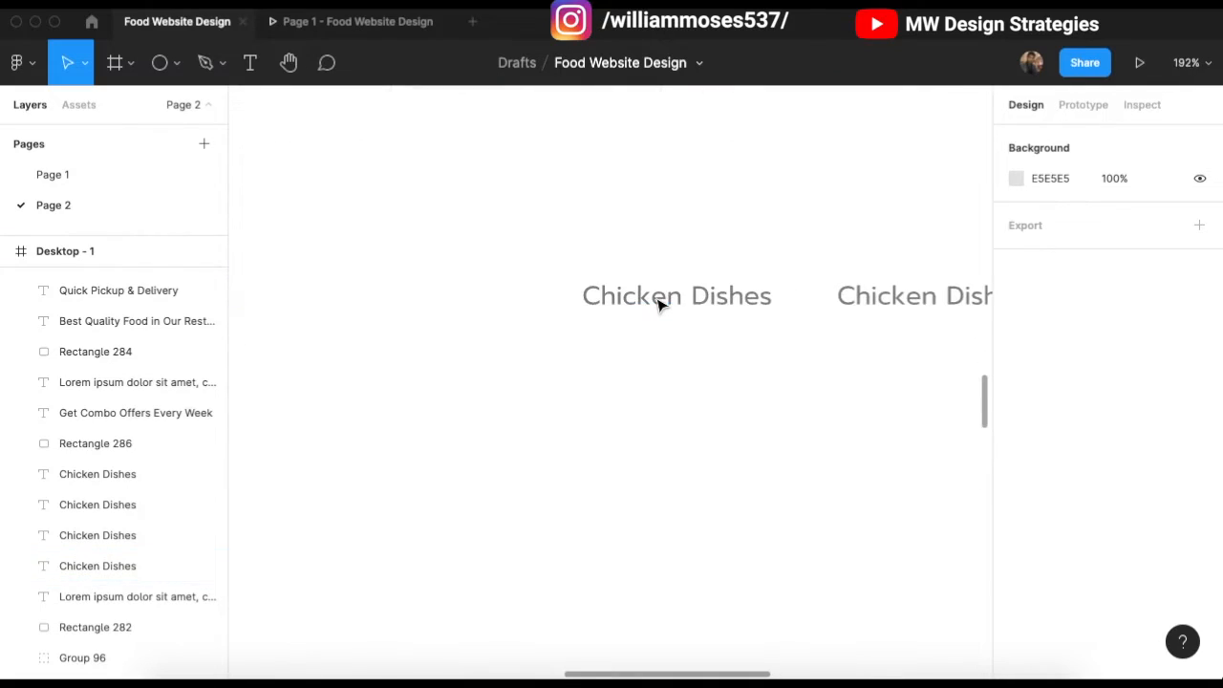
# Step: Draw a red FF6767 line beneath the first Chicken Dishes label
pyautogui.press('p')
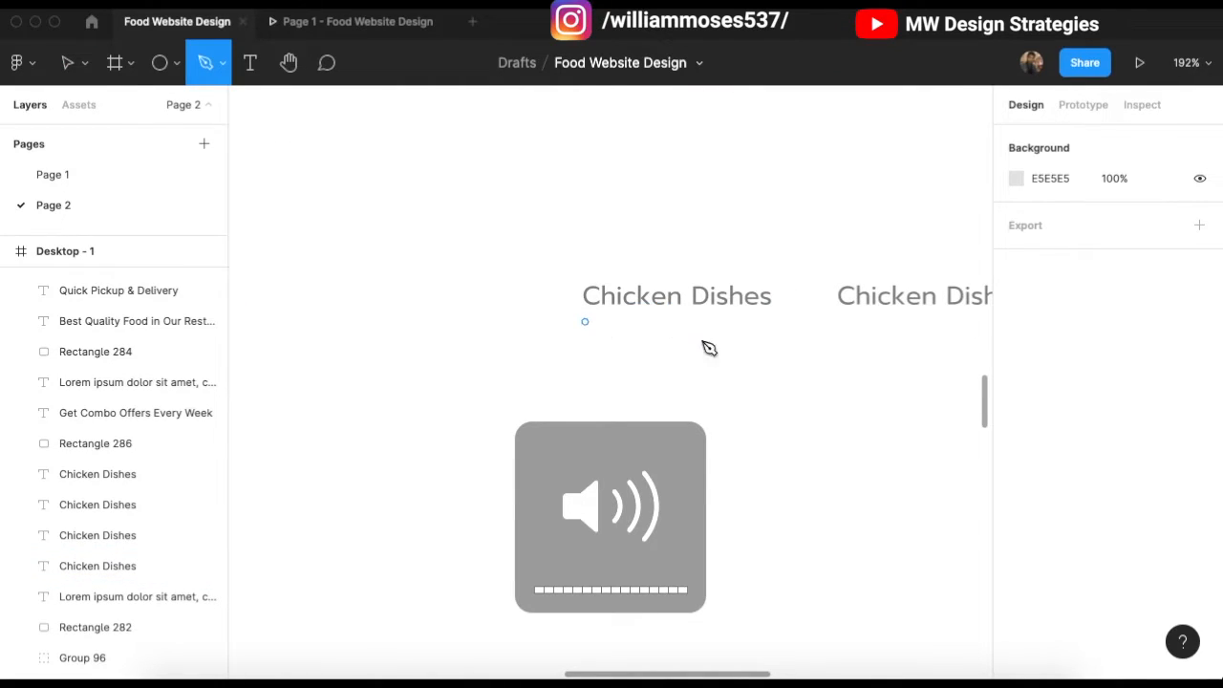
pyautogui.click(585, 321)
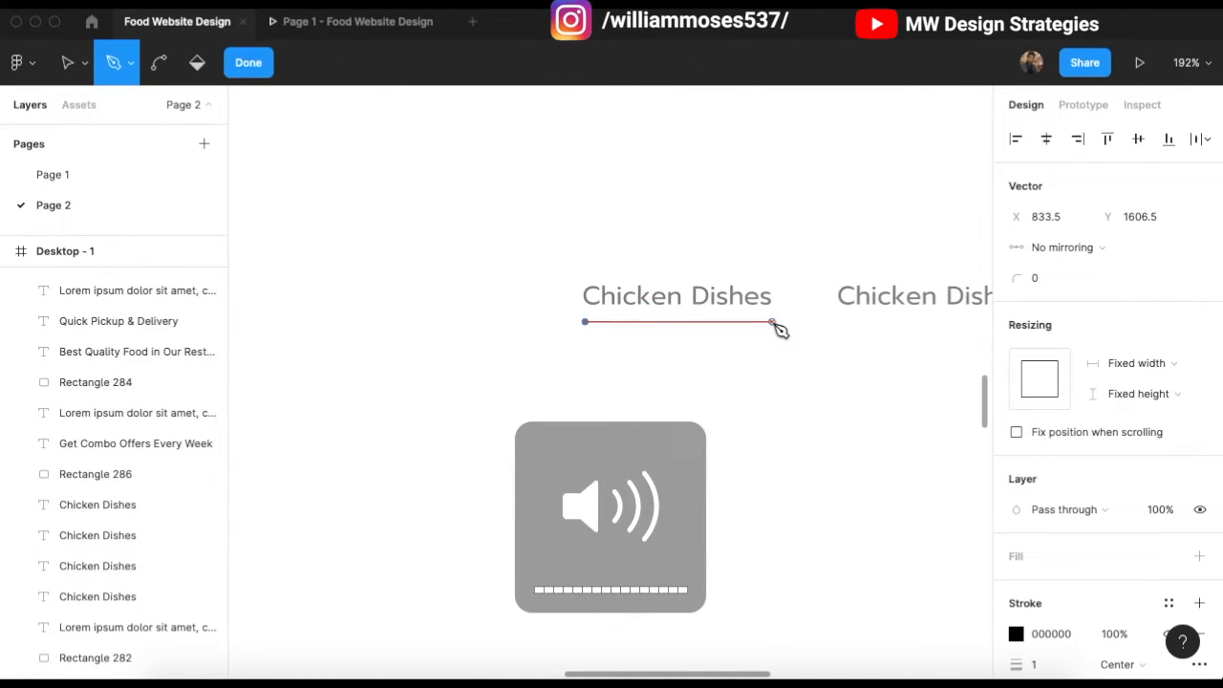
pyautogui.click(775, 322)
pyautogui.press('Escape')
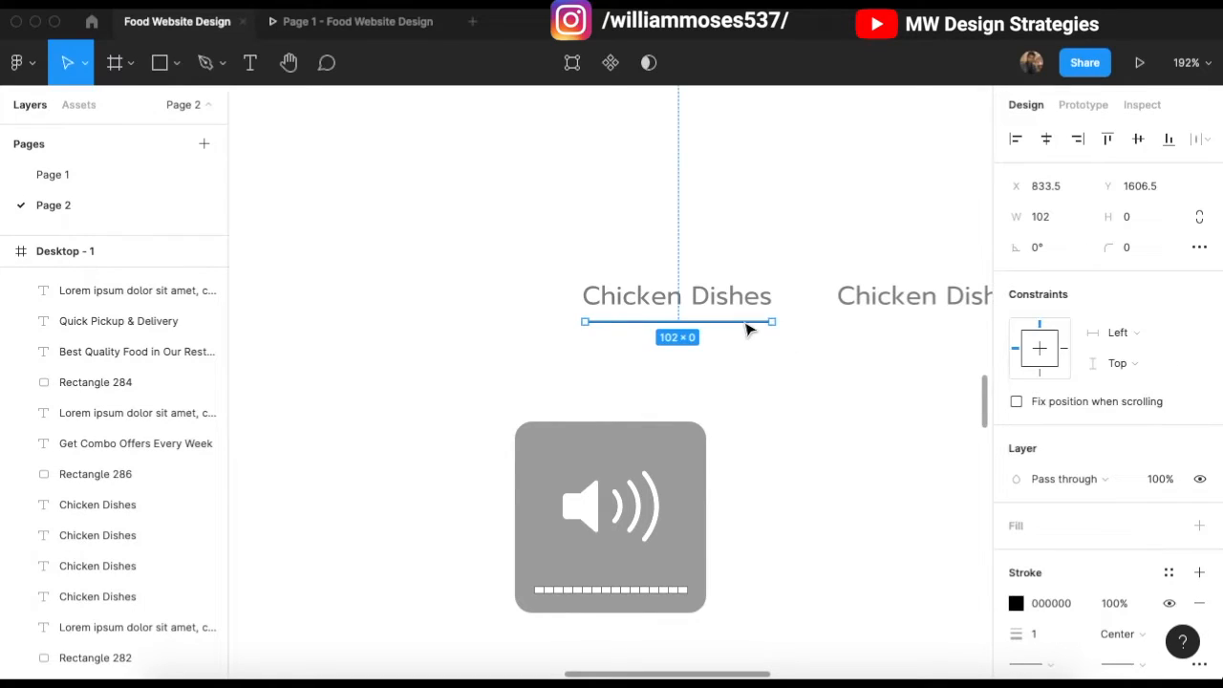
pyautogui.click(1014, 602)
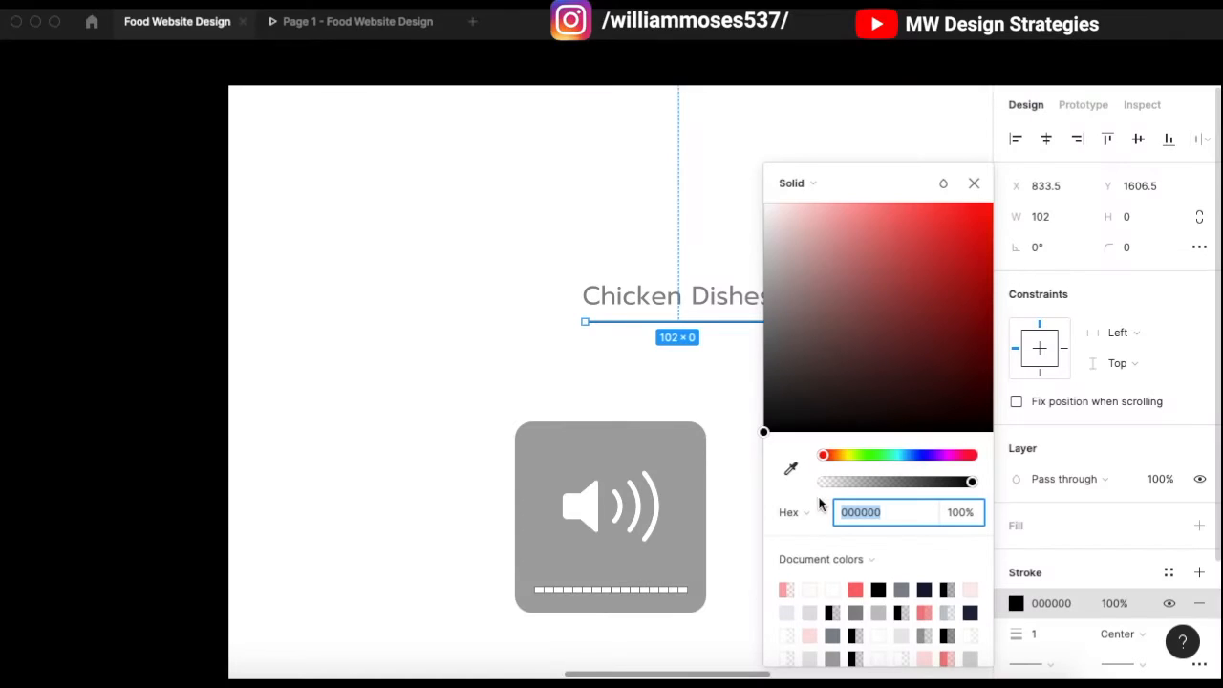
pyautogui.click(855, 589)
pyautogui.click(723, 156)
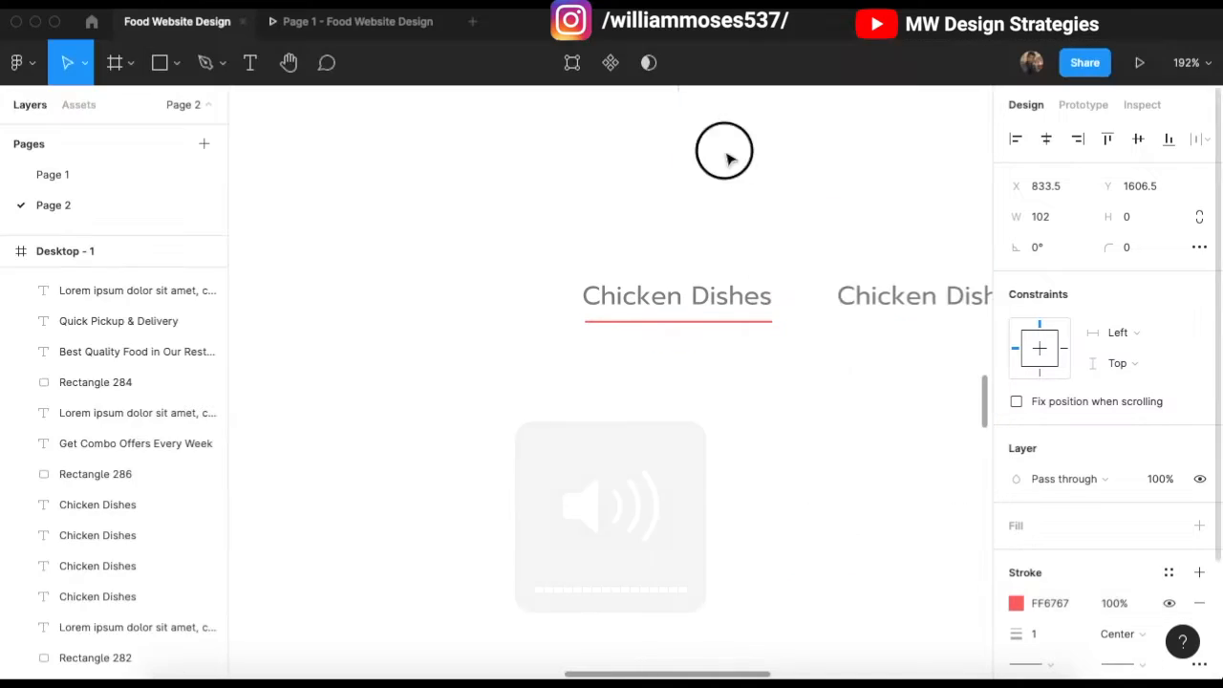
# Step: Make the first Chicken Dishes label Medium weight with black 000000 text
pyautogui.click(677, 297)
pyautogui.click(1029, 587)
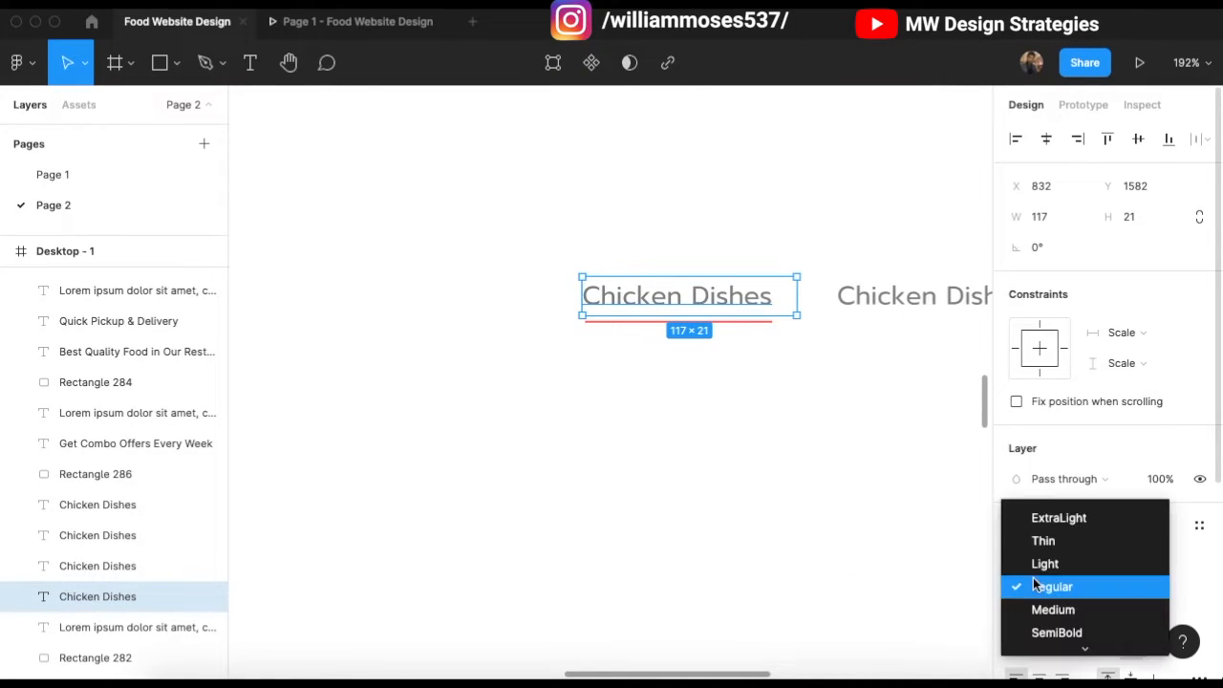
pyautogui.click(1039, 615)
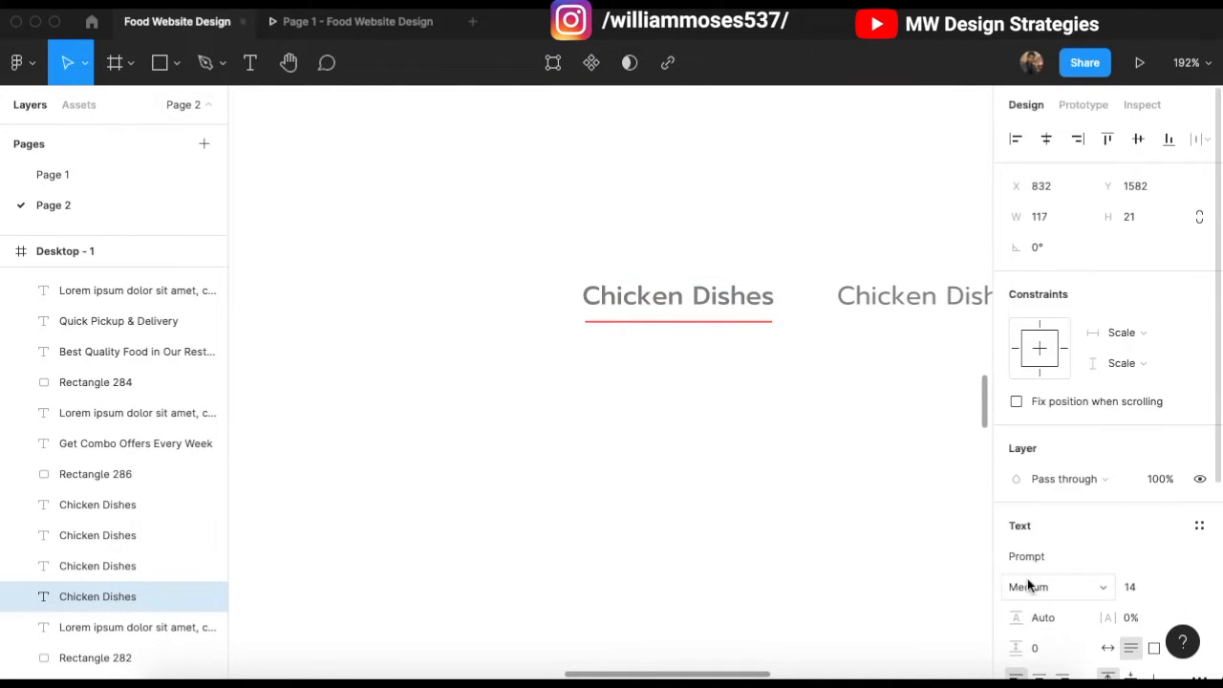
pyautogui.scroll(-5, 1030, 572)
pyautogui.click(1016, 512)
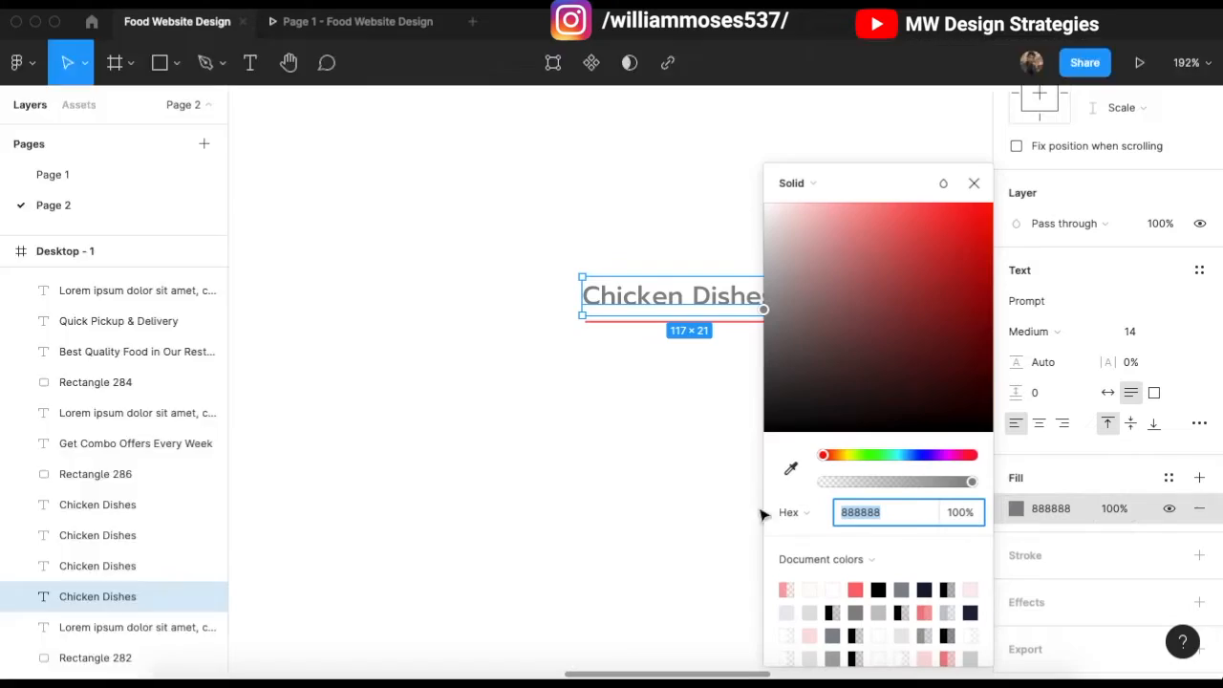
pyautogui.click(878, 589)
pyautogui.click(969, 183)
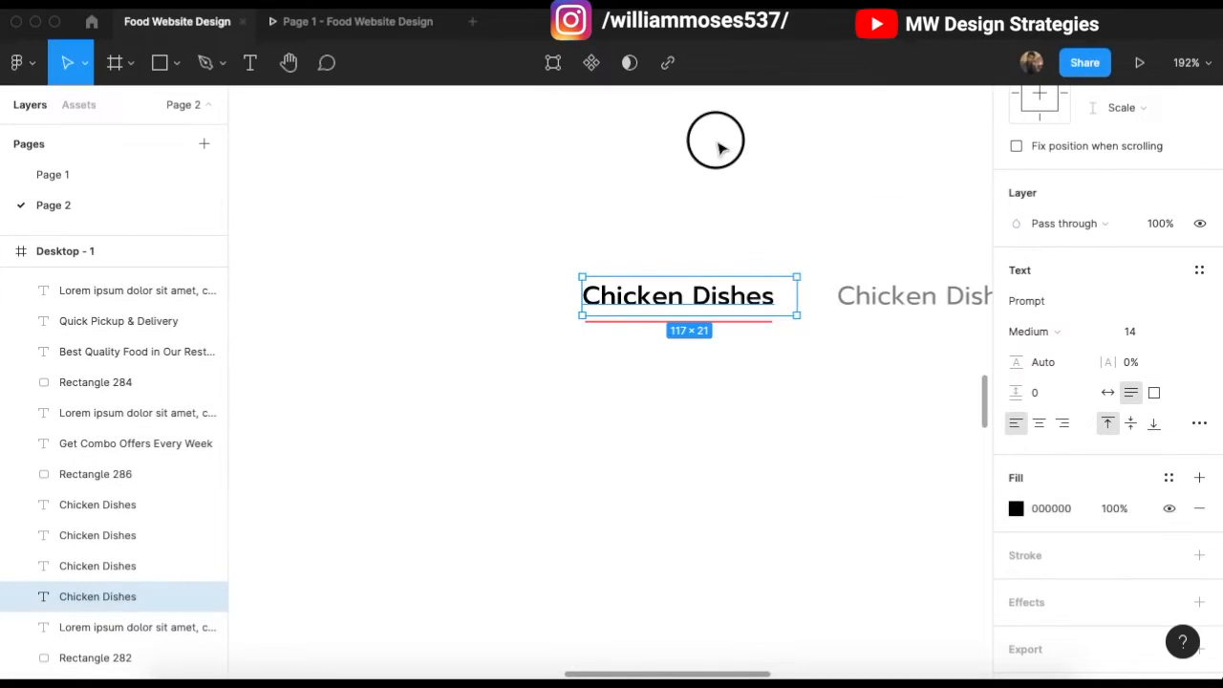
pyautogui.click(716, 141)
# Step: Zoom to 100% and set the red underline's stroke weight to 2
pyautogui.click(696, 306)
pyautogui.click(598, 347)
pyautogui.hotkey('shift', '0')
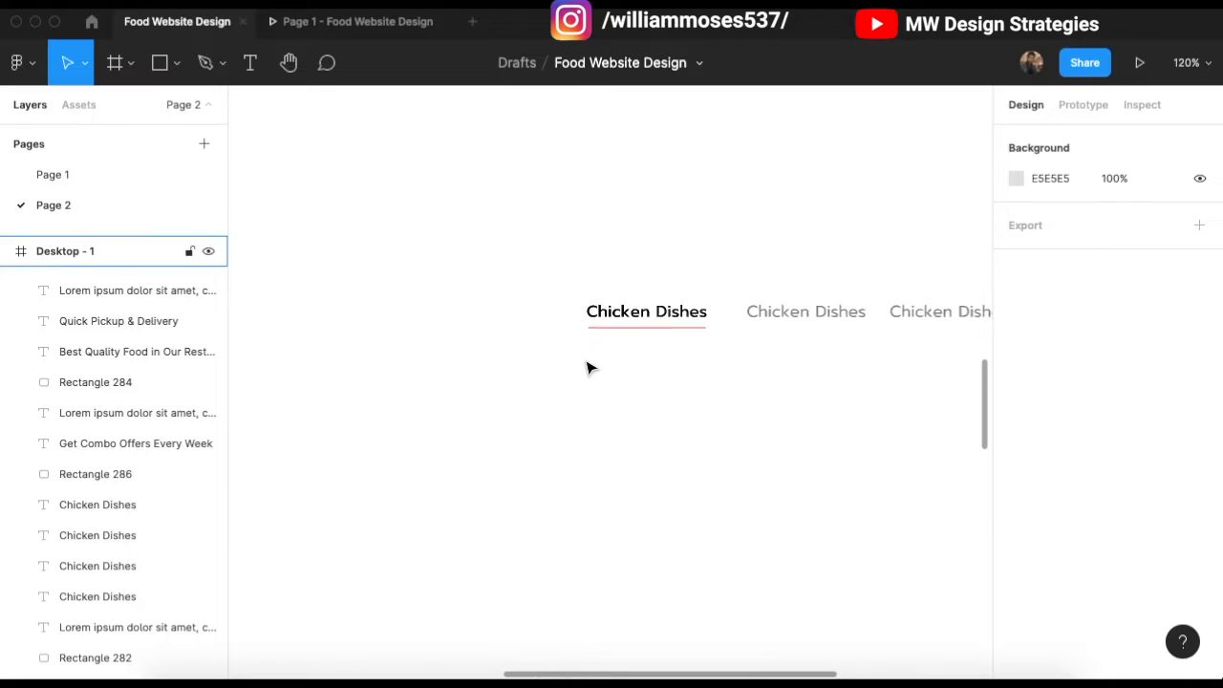
pyautogui.click(618, 325)
pyautogui.press('Escape')
pyautogui.scroll(-2, 607, 423)
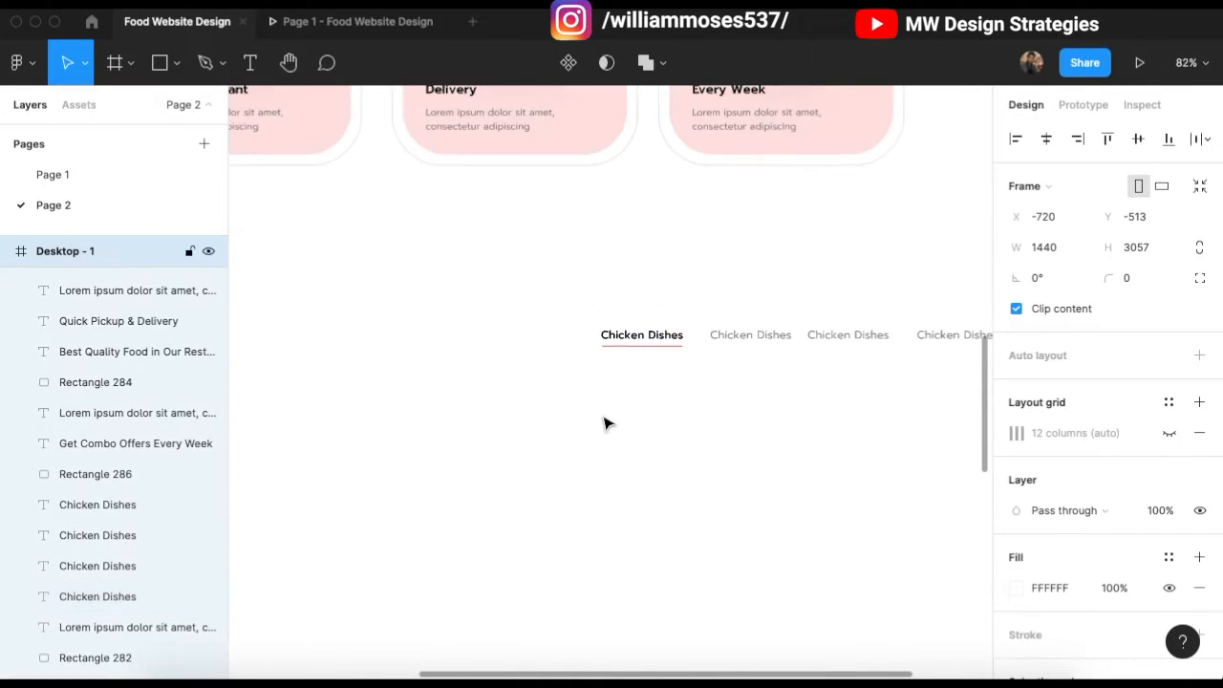
pyautogui.click(637, 357)
pyautogui.click(1037, 636)
pyautogui.click(783, 505)
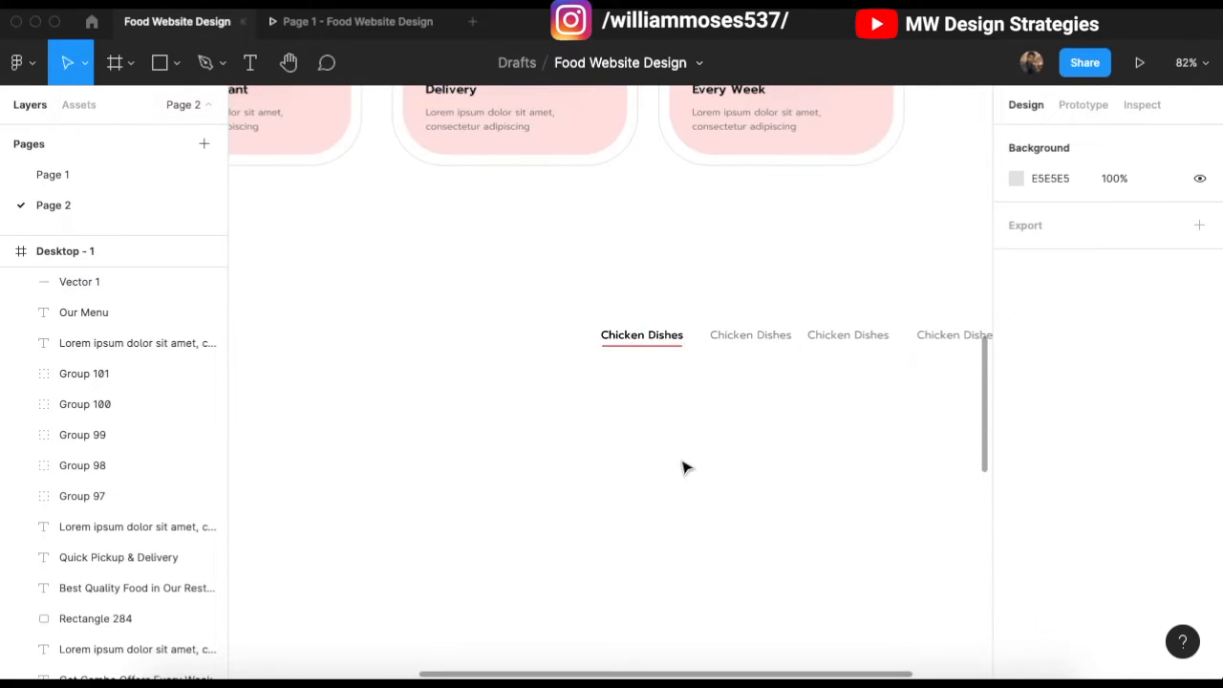
pyautogui.click(632, 348)
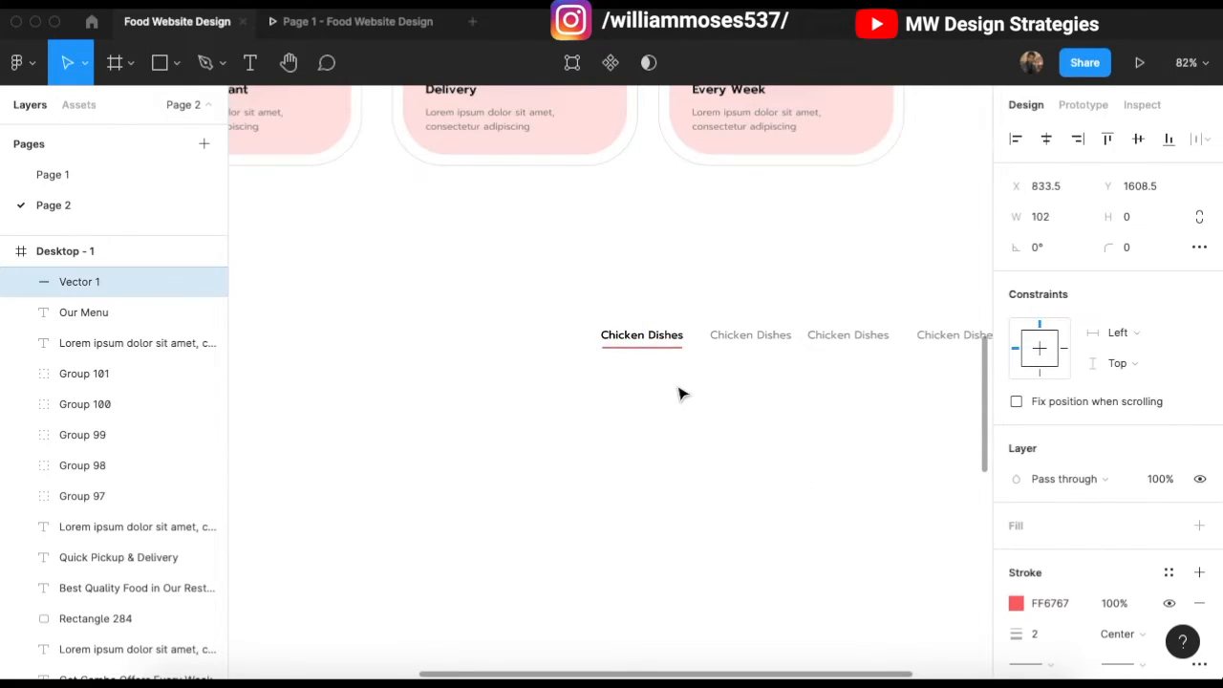
pyautogui.click(661, 406)
pyautogui.scroll(-5, 548, 358)
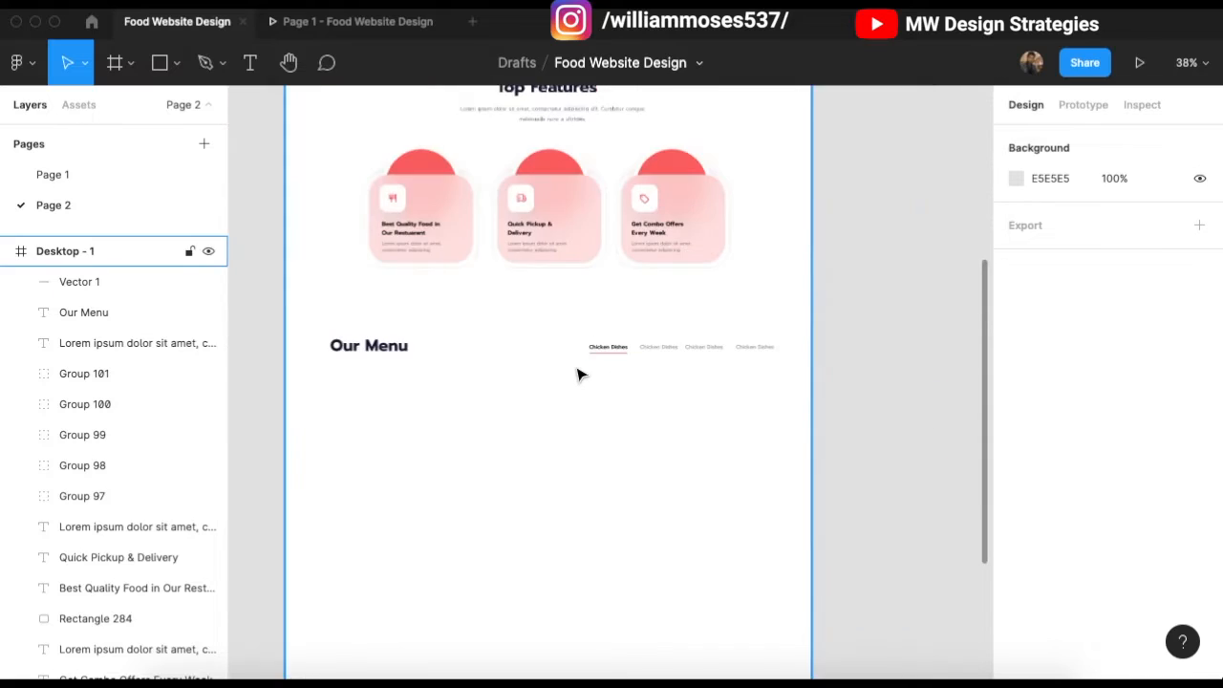
pyautogui.scroll(3, 656, 347)
pyautogui.scroll(-1, 780, 439)
pyautogui.scroll(-2, 573, 328)
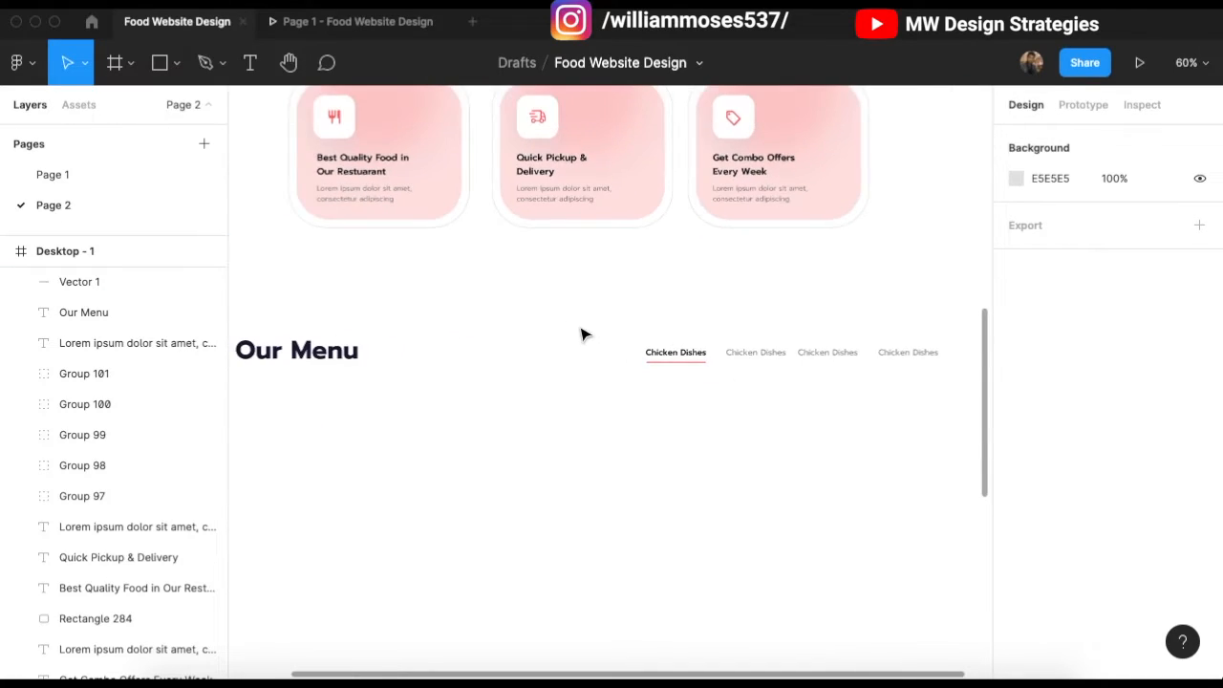
pyautogui.hscroll(-2, 592, 316)
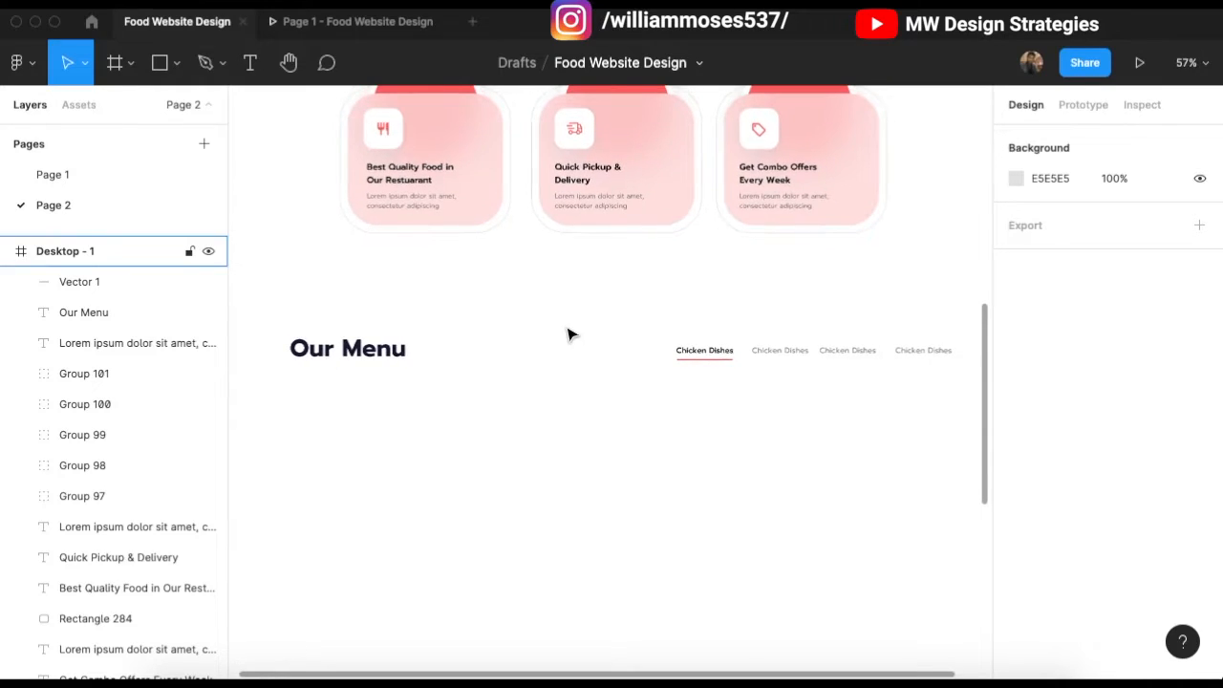
pyautogui.scroll(-2, 570, 334)
pyautogui.scroll(2, 464, 277)
pyautogui.scroll(-3, 497, 315)
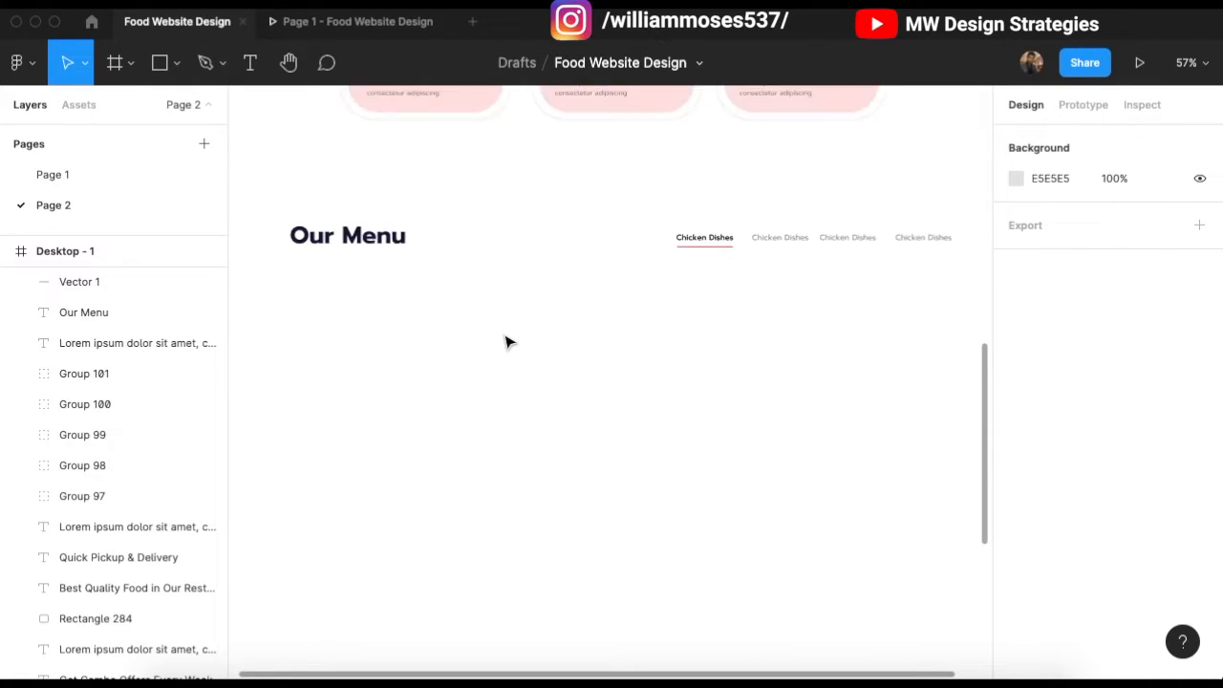
pyautogui.scroll(-1, 538, 335)
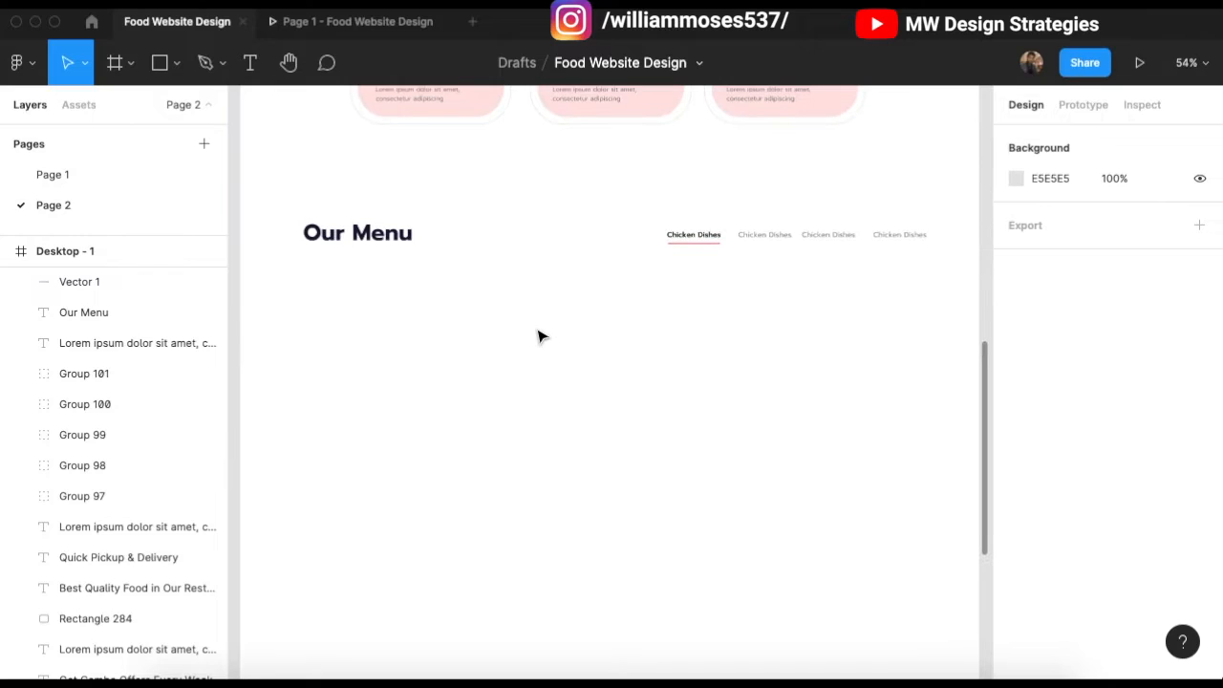
# Step: Check the page in the prototype preview, then return to the Food Website Design editor
pyautogui.click(336, 29)
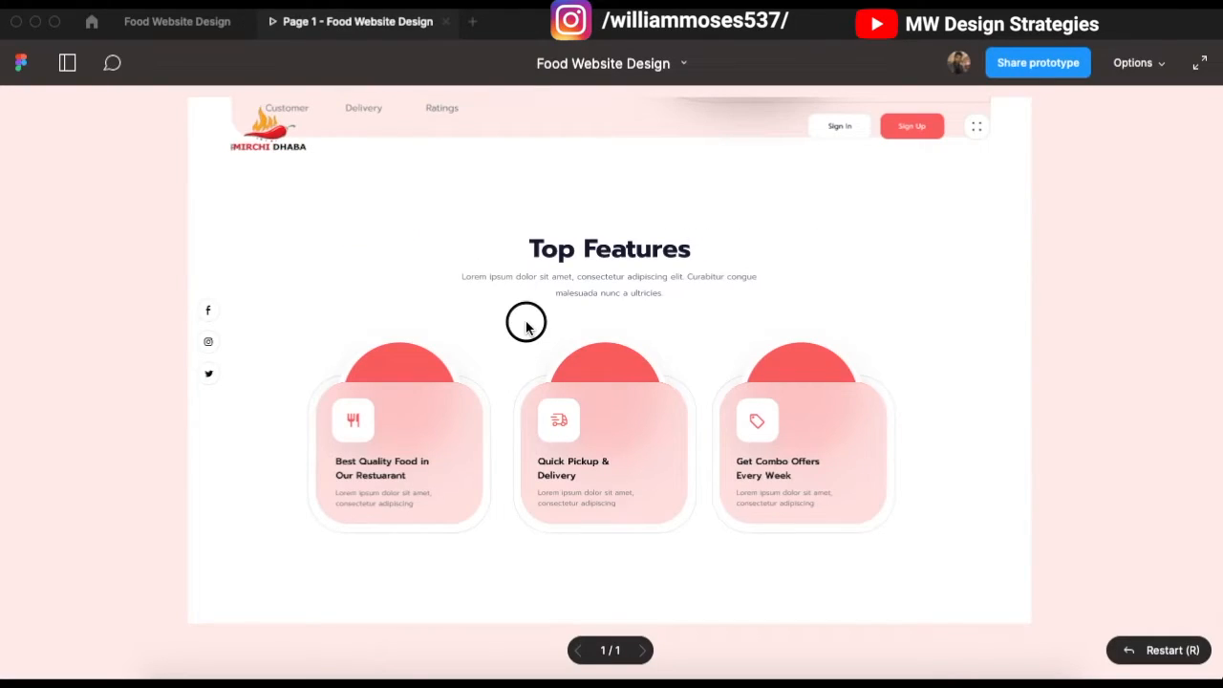
pyautogui.scroll(-6, 527, 328)
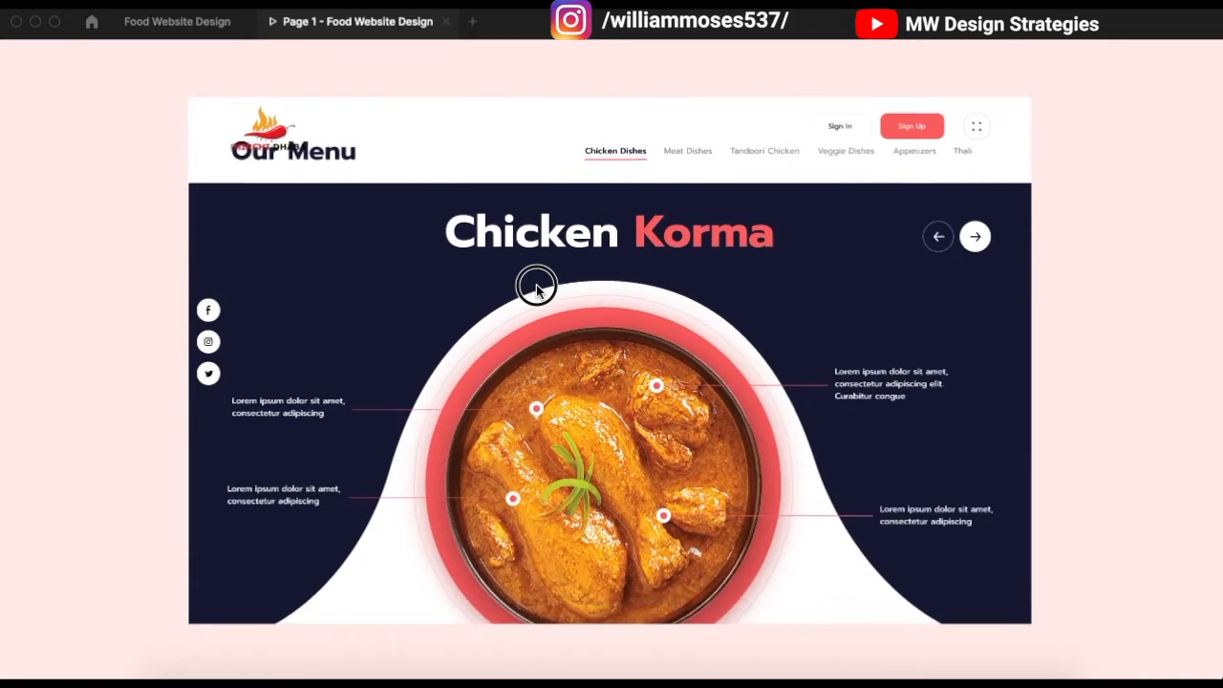
pyautogui.moveTo(536, 288); pyautogui.dragTo(519, 266)
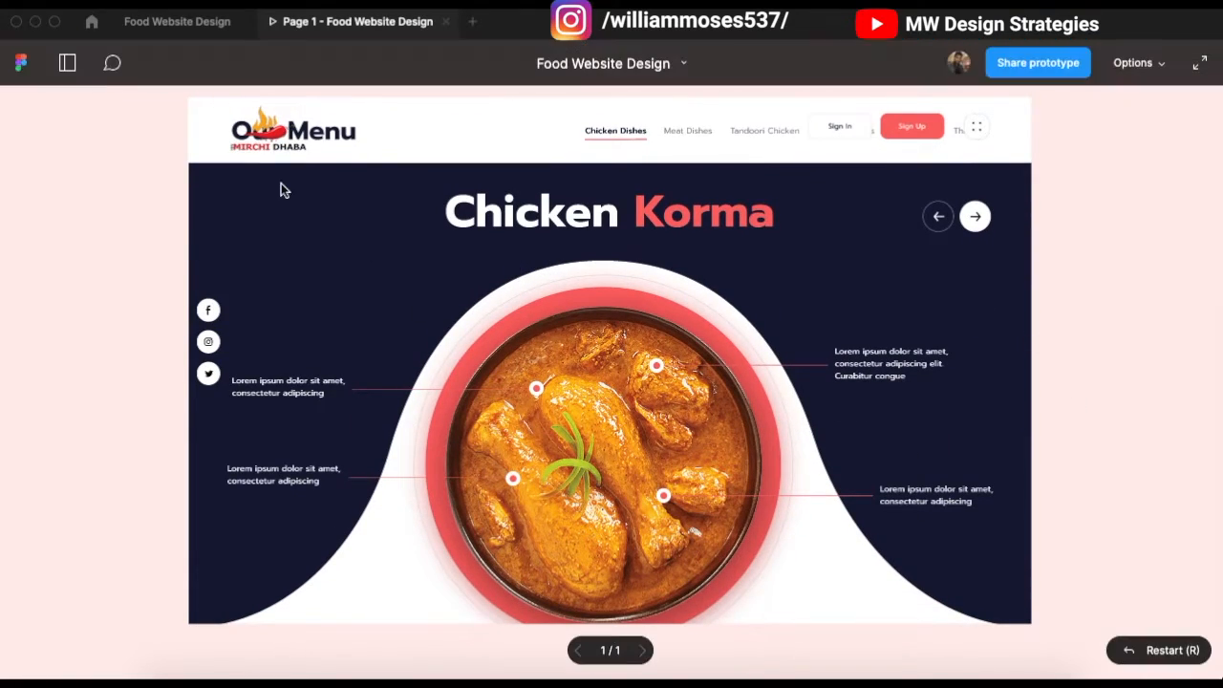
pyautogui.click(197, 23)
pyautogui.scroll(-1, 511, 380)
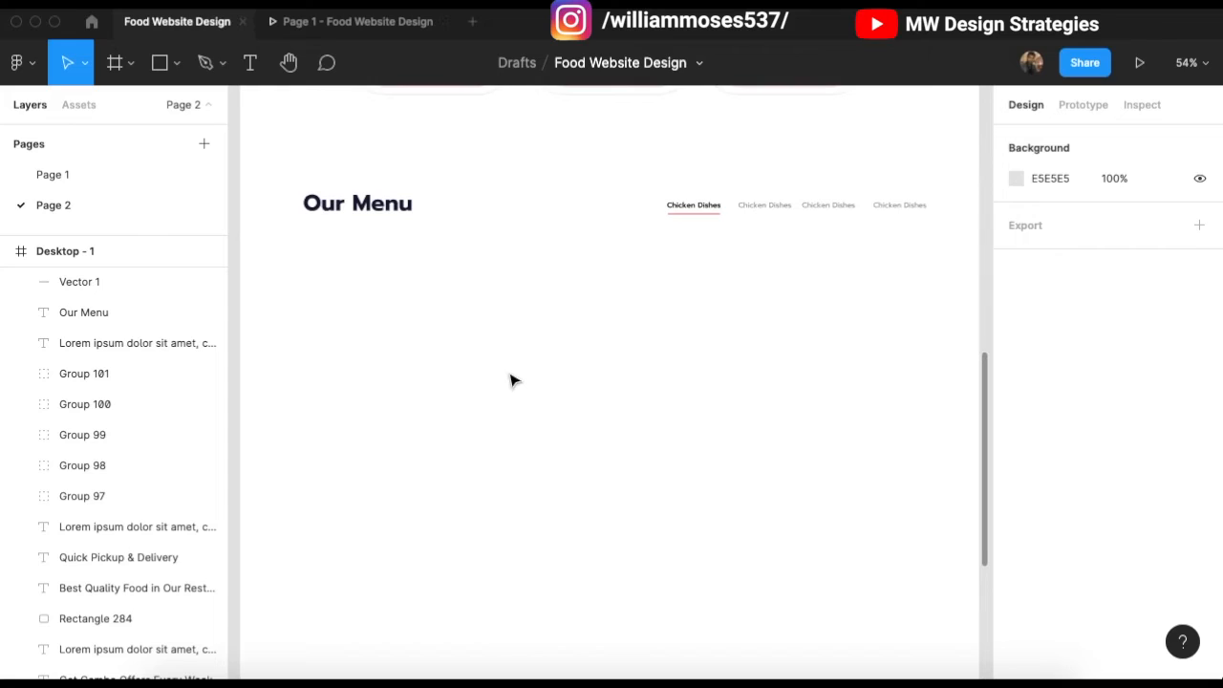
pyautogui.click(161, 62)
# Step: Draw a 1440×746 rectangle spanning the frame beneath the Our Menu heading
pyautogui.click(176, 63)
pyautogui.click(326, 265)
pyautogui.moveTo(240, 228)
pyautogui.mouseDown()
pyautogui.moveTo(685, 502)
pyautogui.moveTo(915, 560)
pyautogui.moveTo(977, 611)
pyautogui.mouseUp()
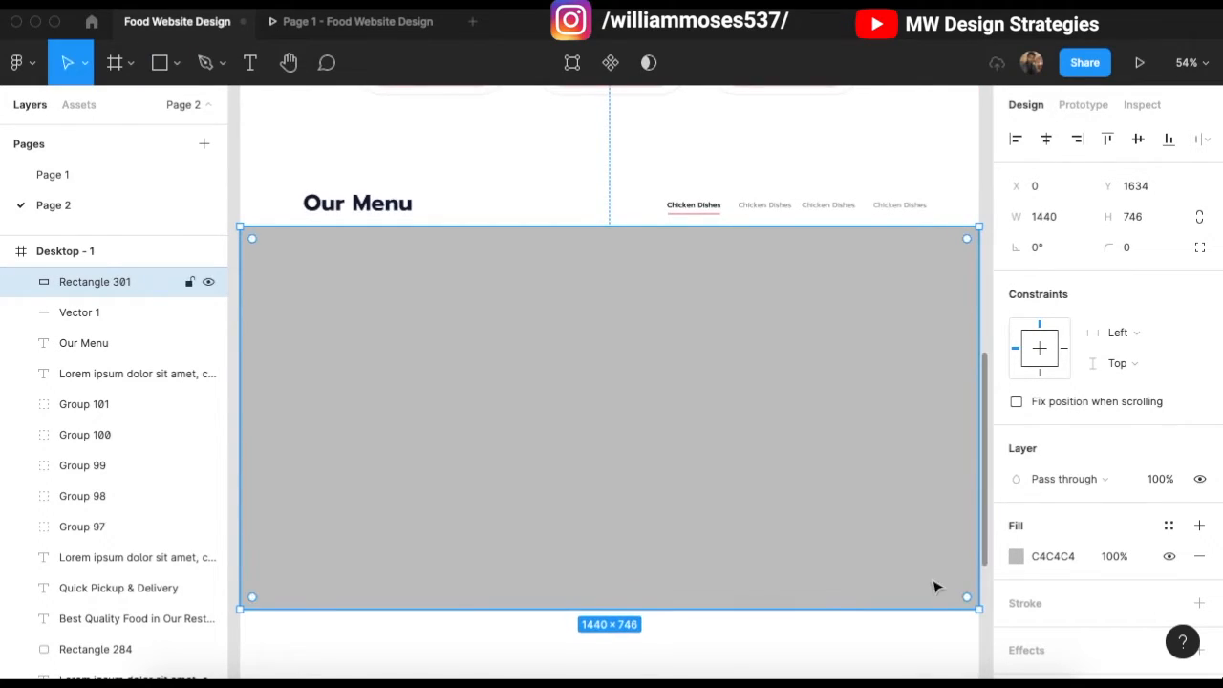
pyautogui.scroll(-1, 679, 484)
pyautogui.scroll(-1, 653, 478)
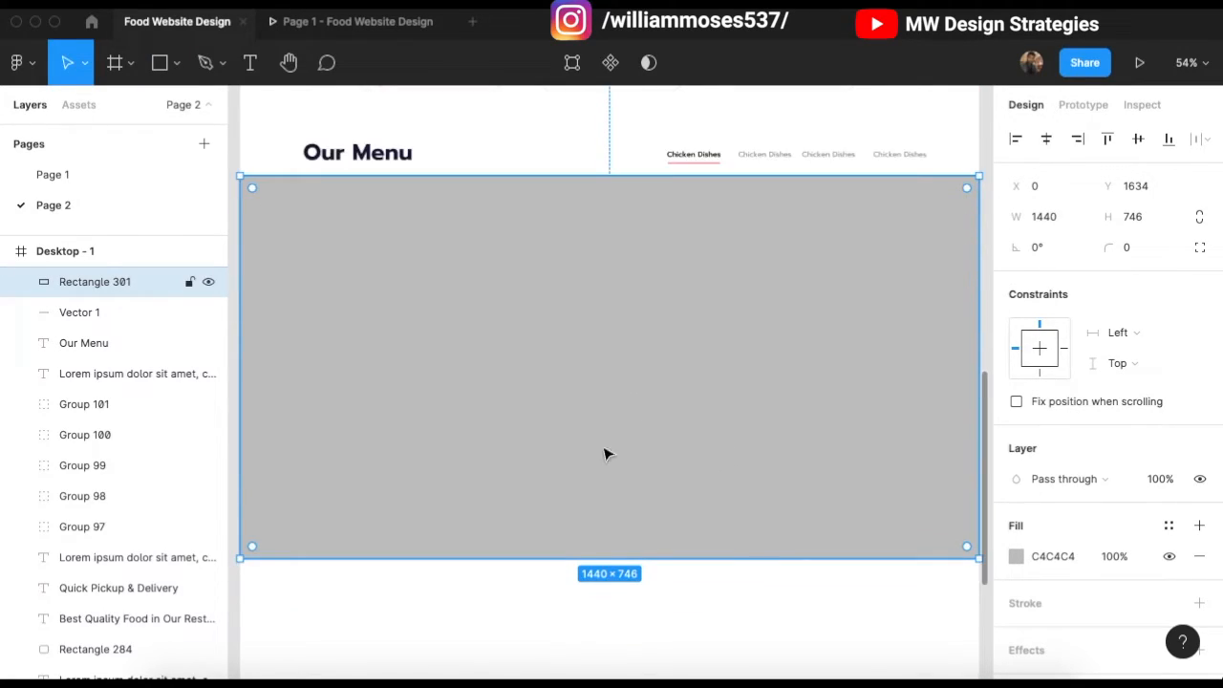
pyautogui.keyDown('ctrl'); pyautogui.scroll(-2, 507, 383); pyautogui.keyUp('ctrl')
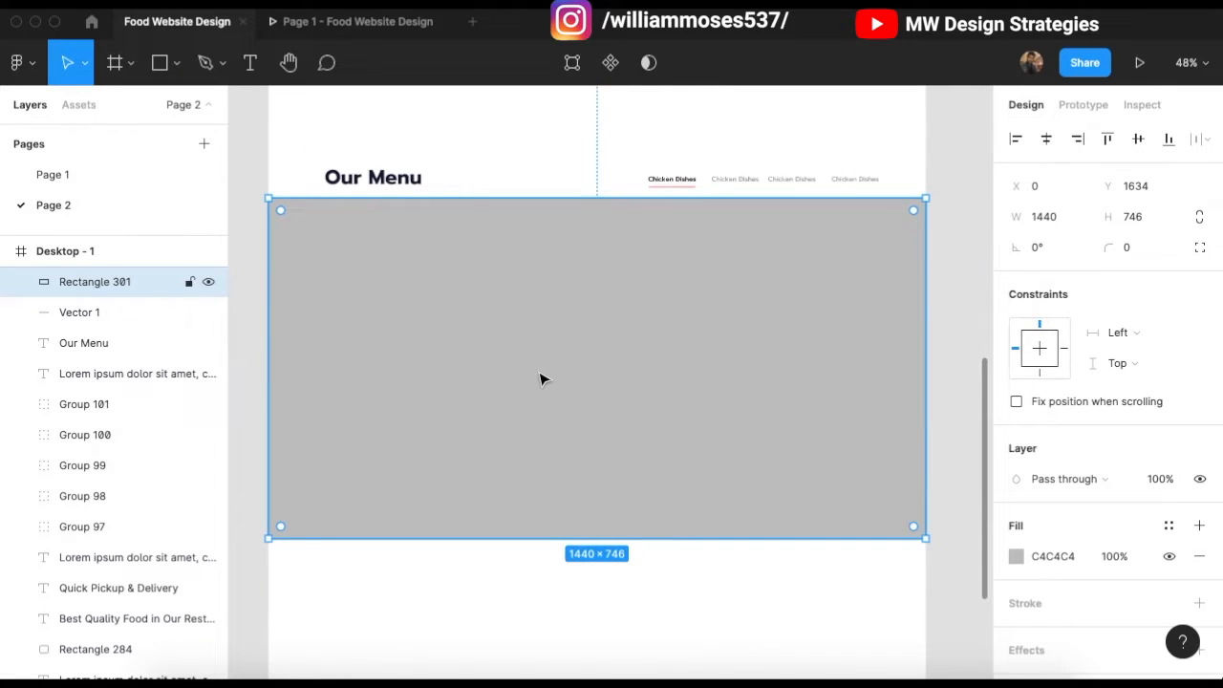
# Step: Put the new rectangle into vector edit mode to work on its points
pyautogui.doubleClick(588, 480)
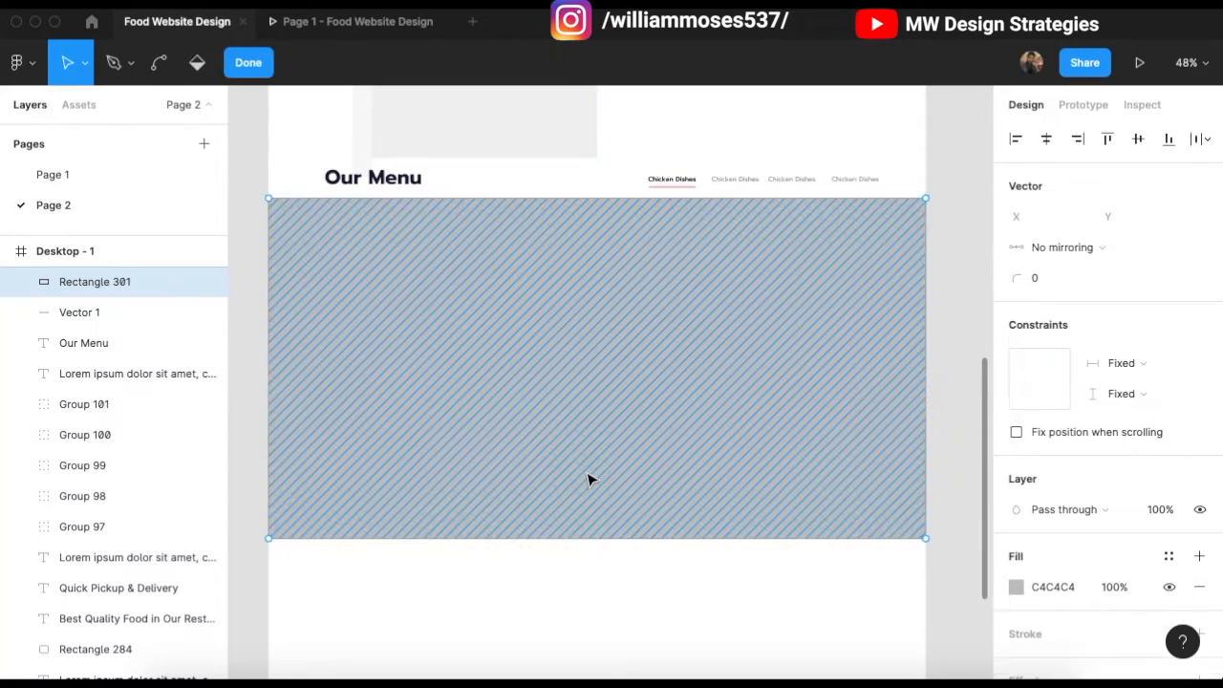
pyautogui.keyDown('ctrl'); pyautogui.scroll(2, 486, 361); pyautogui.keyUp('ctrl')
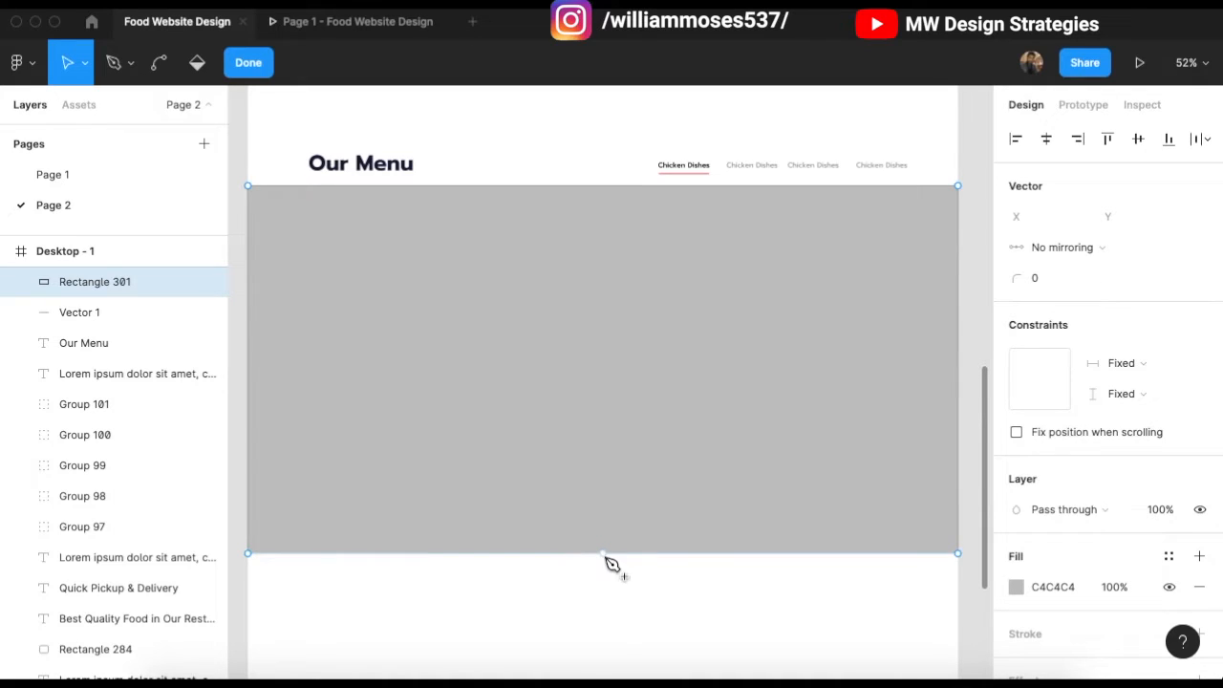
pyautogui.keyDown('ctrl'); pyautogui.scroll(10, 602, 573); pyautogui.keyUp('ctrl')
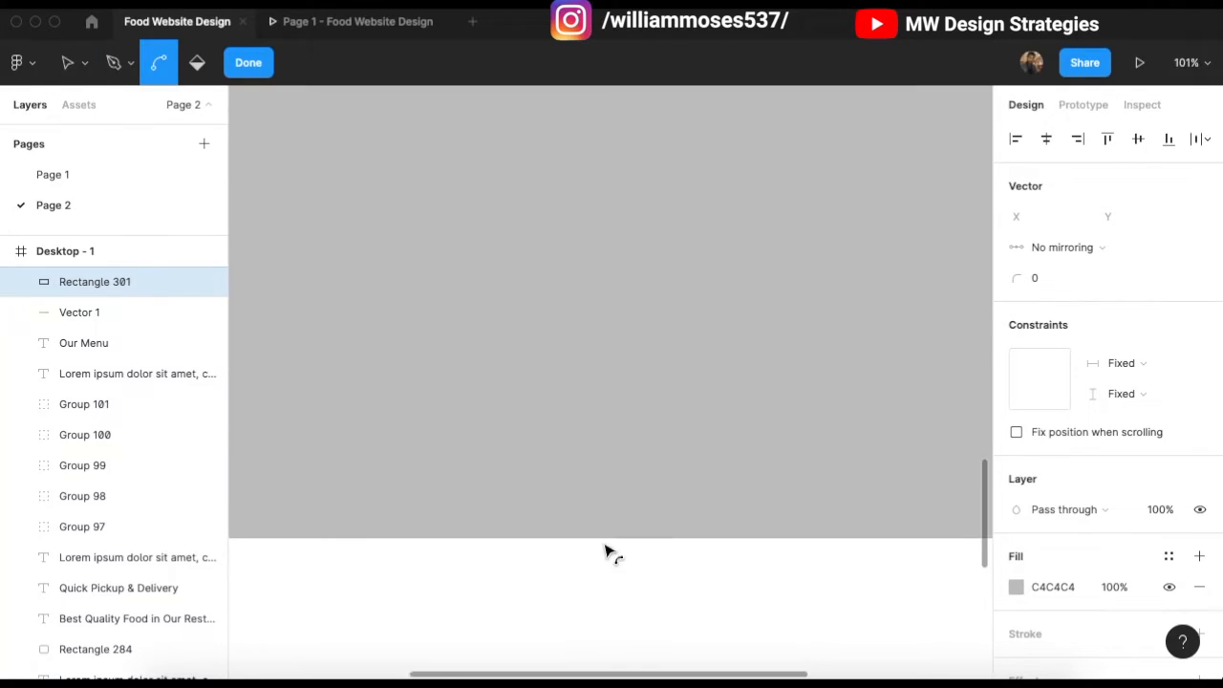
pyautogui.keyDown('ctrl'); pyautogui.scroll(-5, 597, 497); pyautogui.keyUp('ctrl')
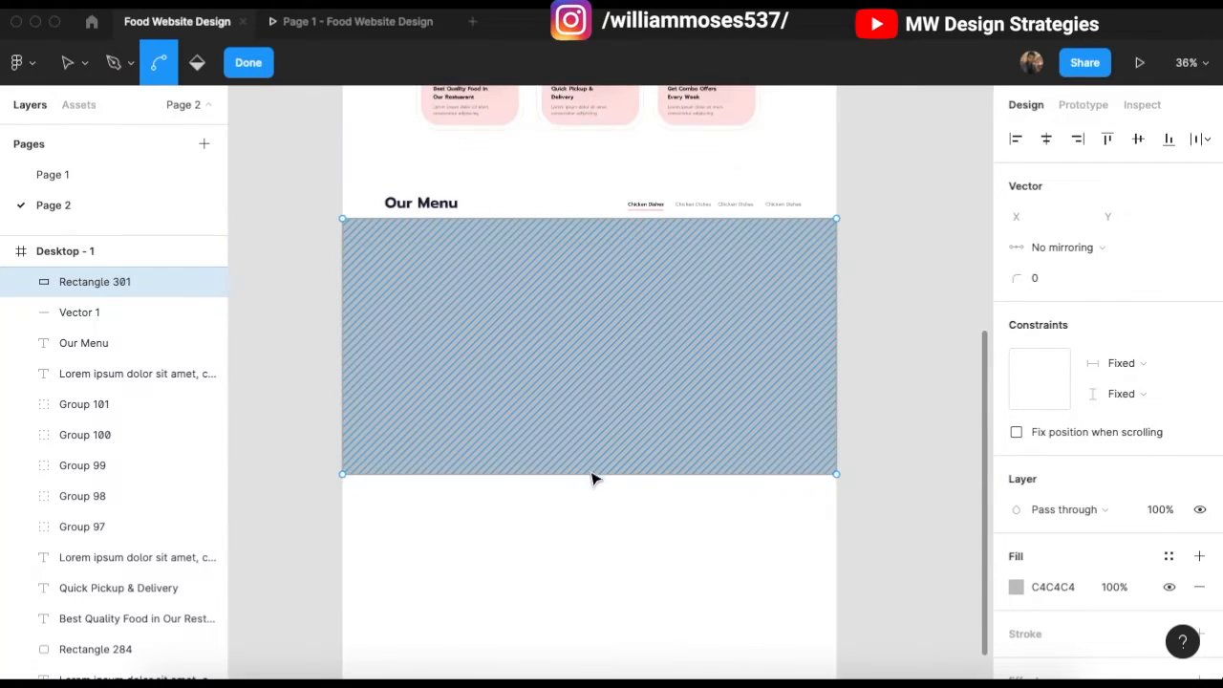
pyautogui.keyDown('ctrl'); pyautogui.scroll(3, 591, 473); pyautogui.keyUp('ctrl')
pyautogui.keyDown('ctrl'); pyautogui.scroll(-5, 590, 466); pyautogui.keyUp('ctrl')
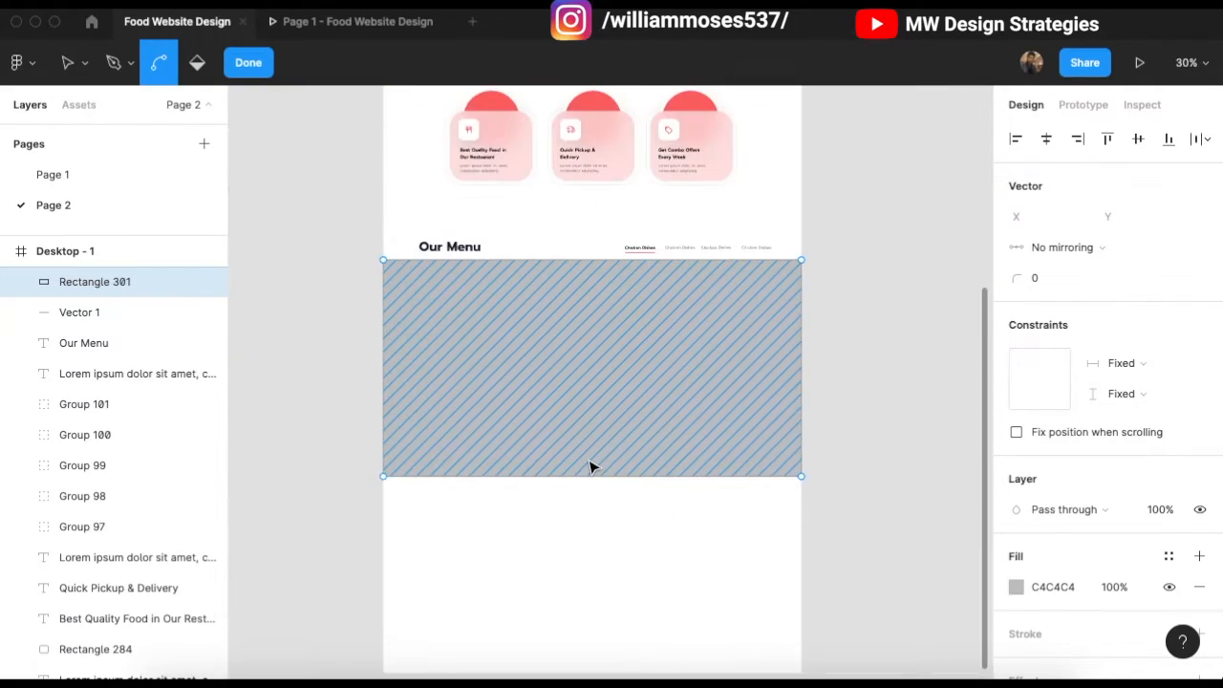
pyautogui.keyDown('ctrl'); pyautogui.scroll(2, 593, 505); pyautogui.keyUp('ctrl')
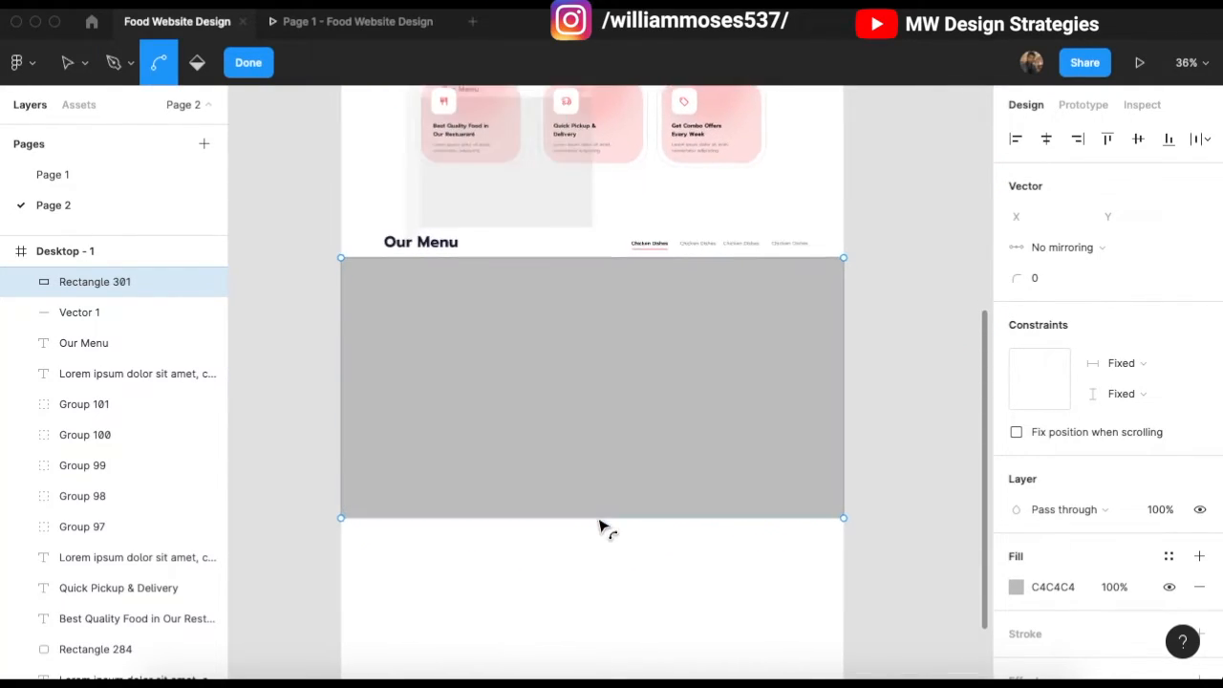
# Step: Pull the bottom edge's midpoint up and bend it into a smooth, widened arch
pyautogui.click(595, 521)
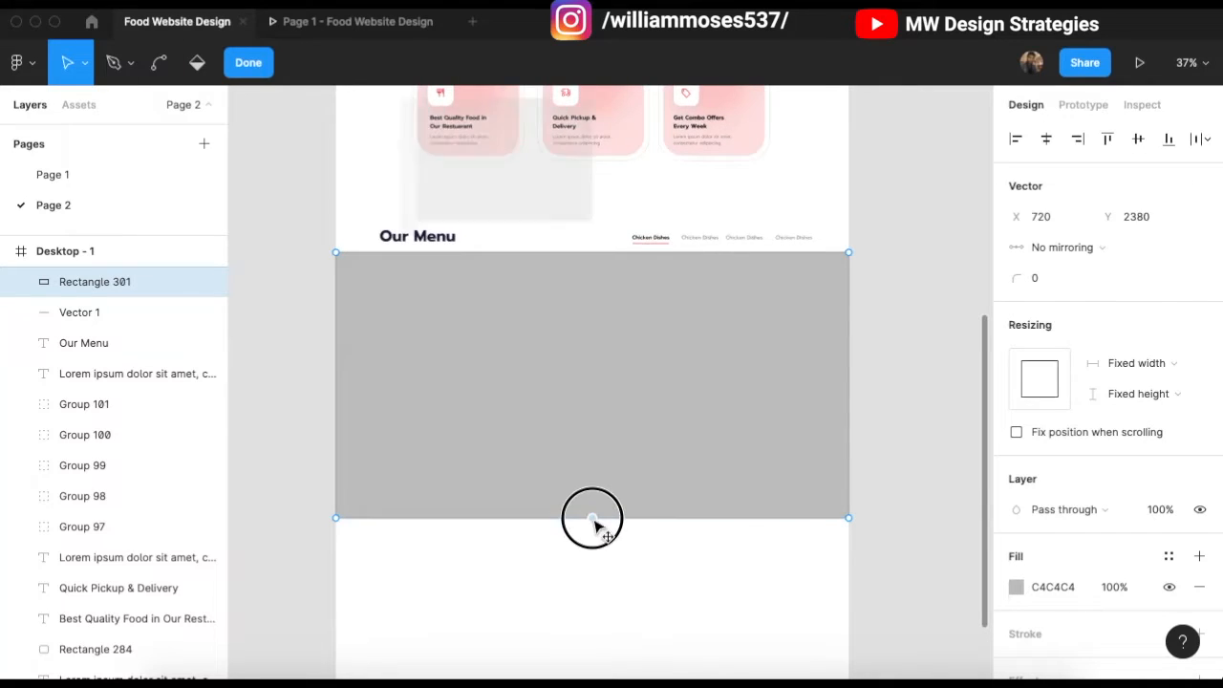
pyautogui.moveTo(597, 519); pyautogui.dragTo(592, 336)
pyautogui.press('super')
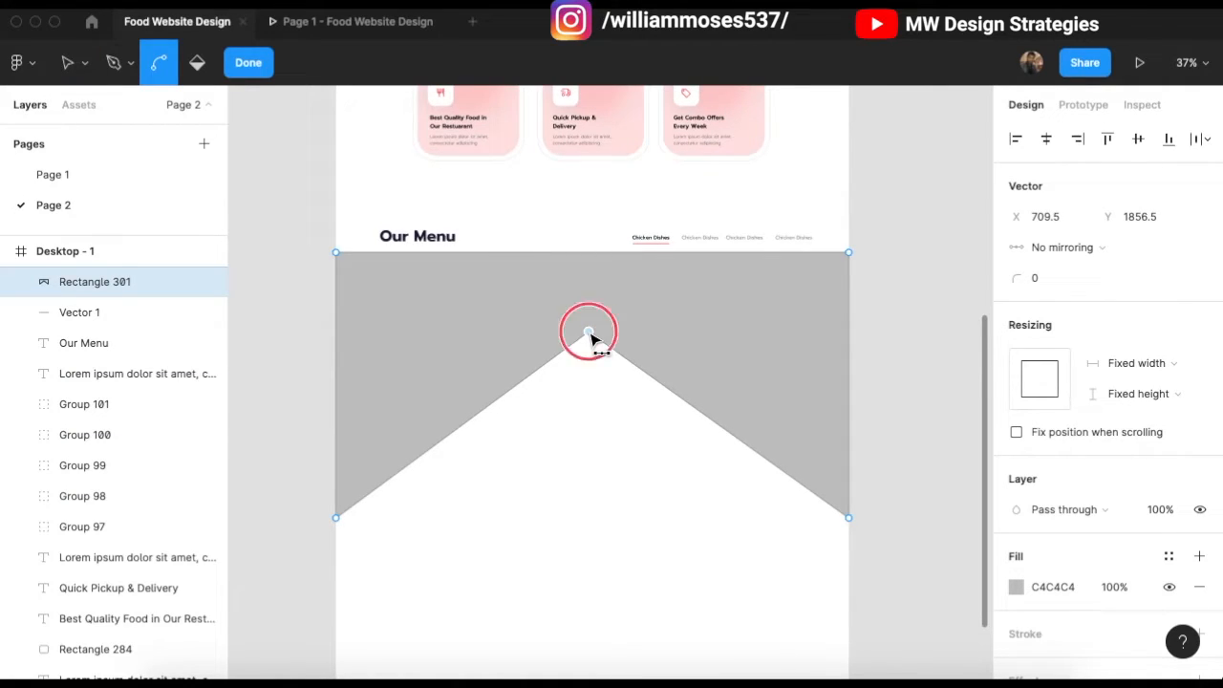
pyautogui.click(589, 336)
pyautogui.click(466, 334)
pyautogui.moveTo(469, 339); pyautogui.dragTo(457, 333)
pyautogui.moveTo(713, 334); pyautogui.dragTo(733, 334)
# Step: Exit point editing, reopen the shape, and undo the last change from the main menu
pyautogui.scroll(1, 584, 395)
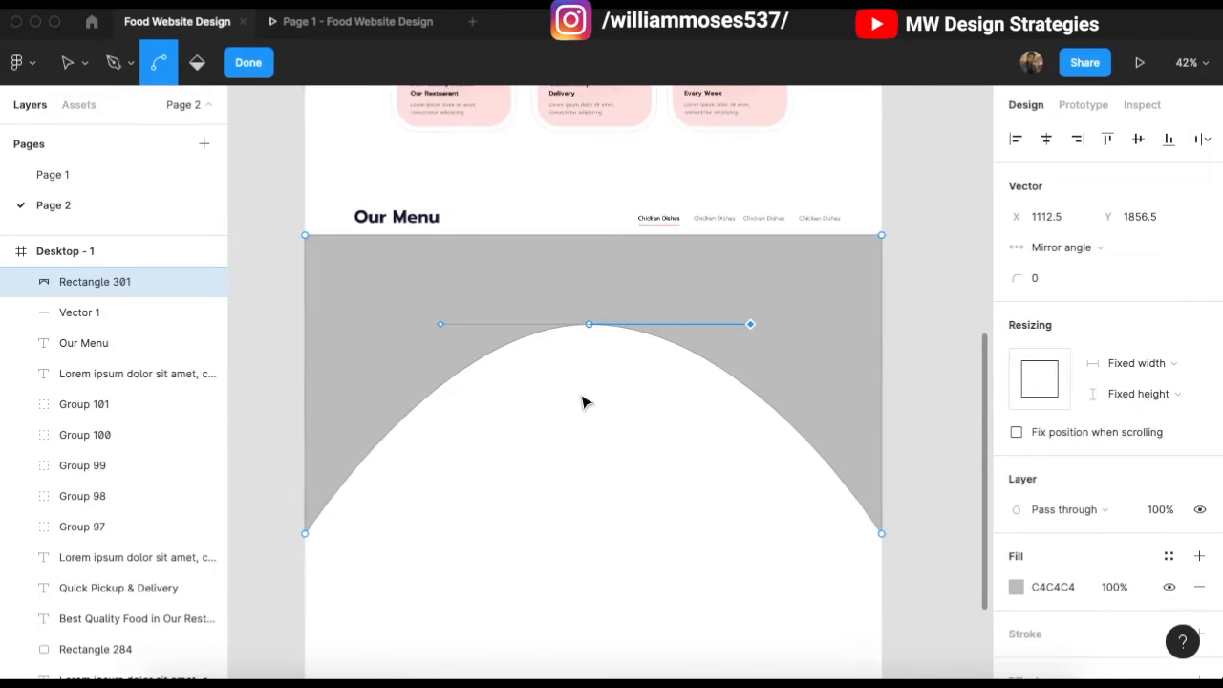
pyautogui.scroll(1, 586, 402)
pyautogui.press('v')
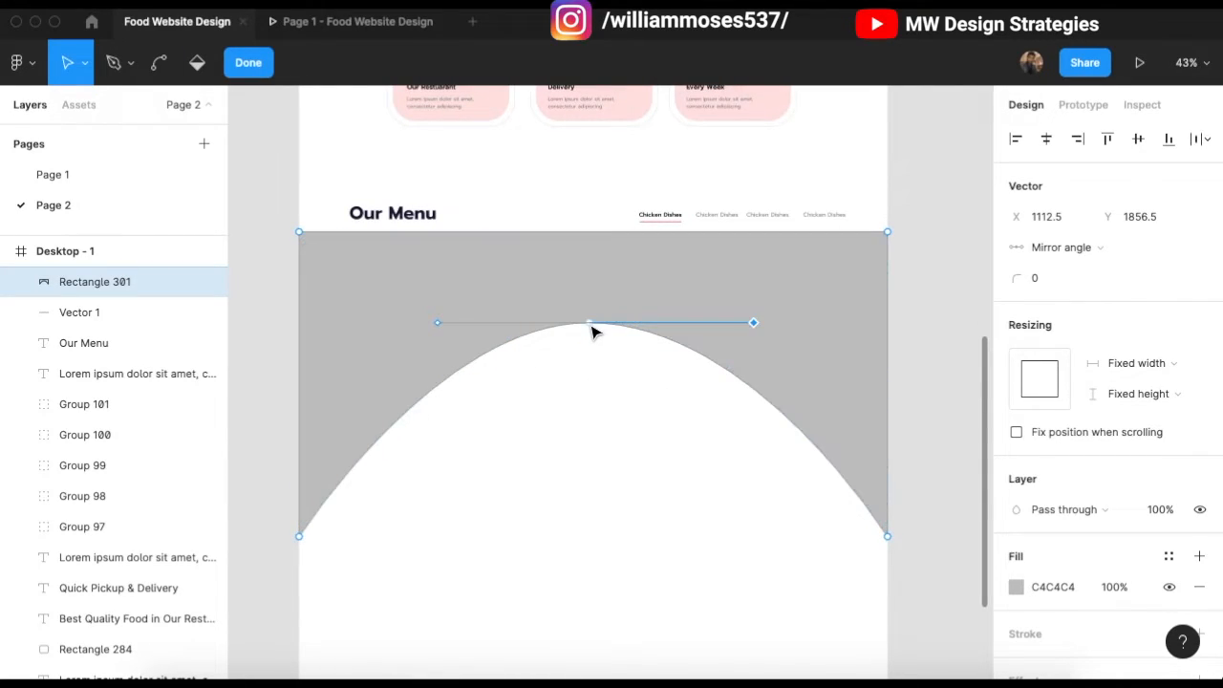
pyautogui.press('Escape')
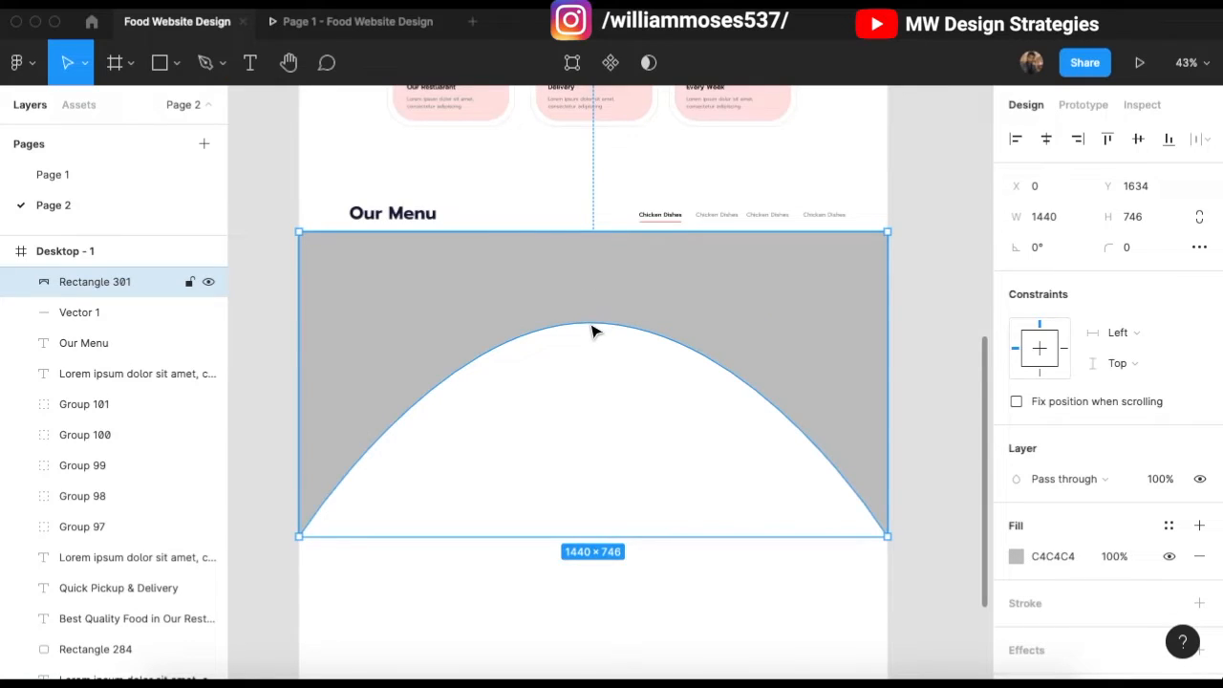
pyautogui.doubleClick(380, 405)
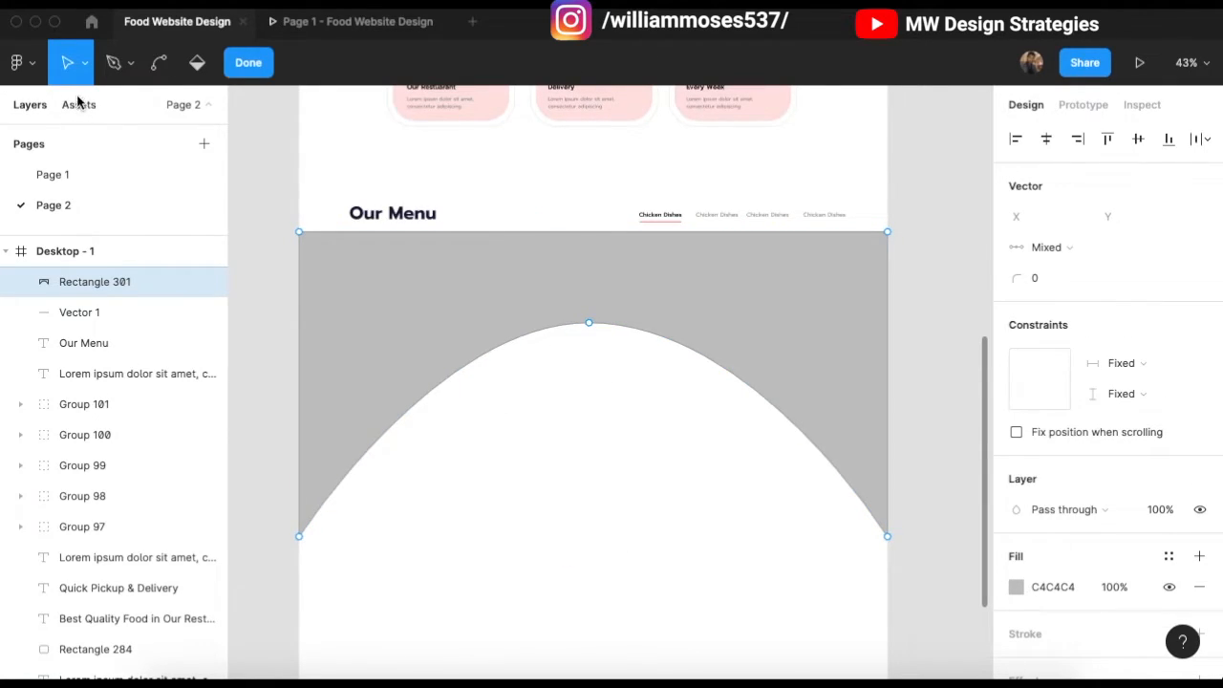
pyautogui.click(19, 59)
pyautogui.moveTo(172, 148)
pyautogui.moveTo(177, 171)
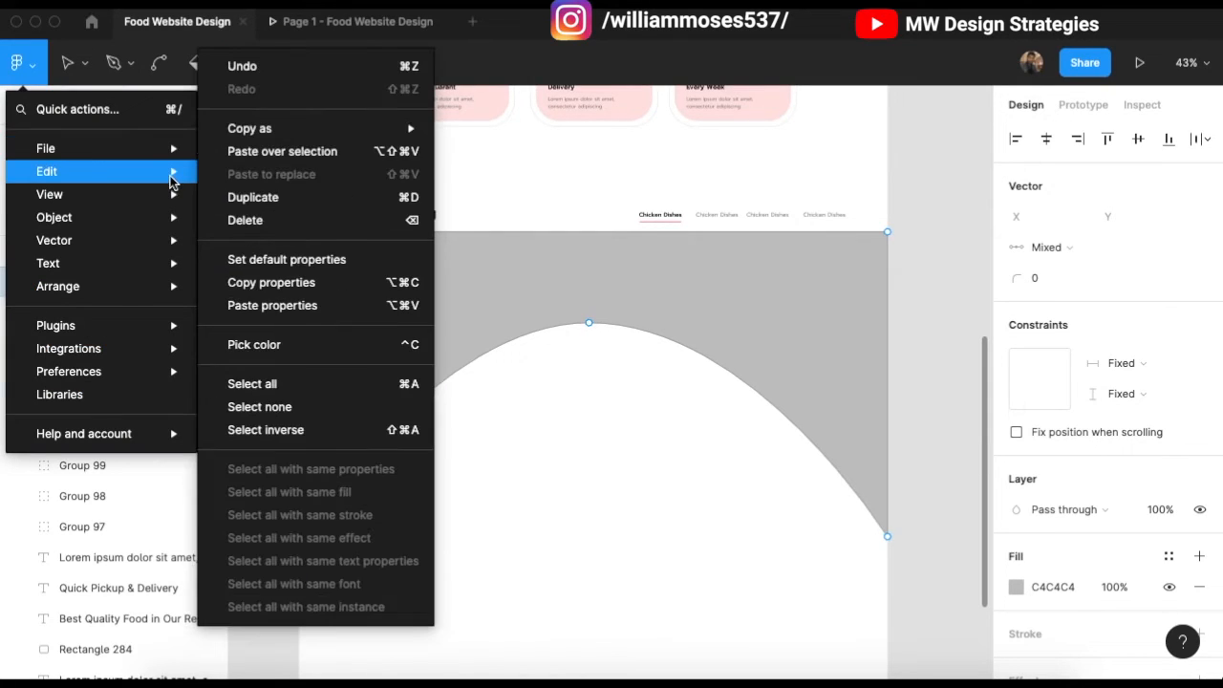
pyautogui.click(265, 67)
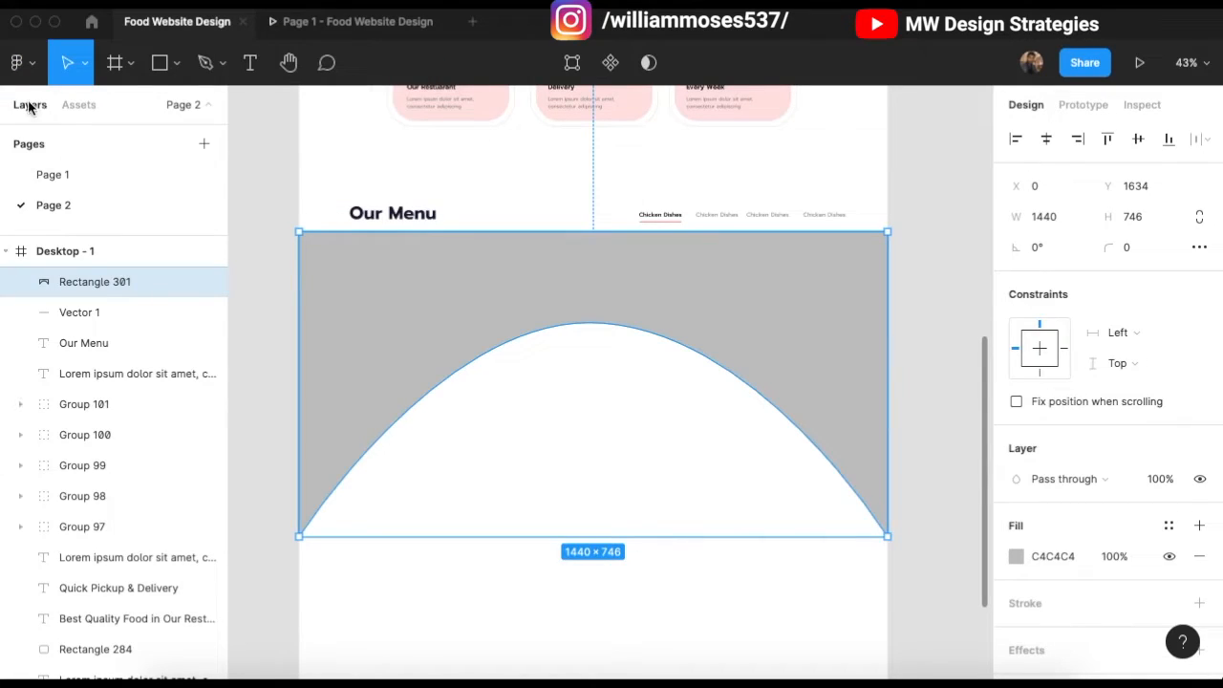
pyautogui.click(19, 61)
# Step: Undo another change and reset the arch peak to a sharp corner
pyautogui.moveTo(86, 177)
pyautogui.moveTo(148, 157)
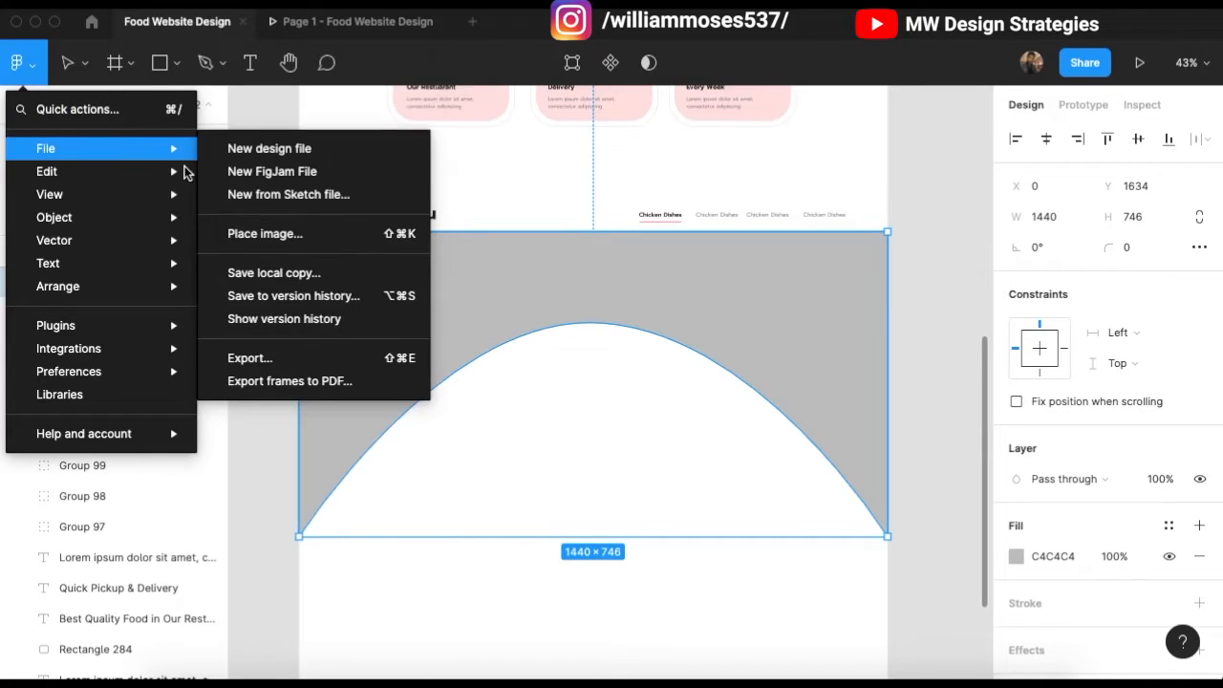
pyautogui.moveTo(186, 171)
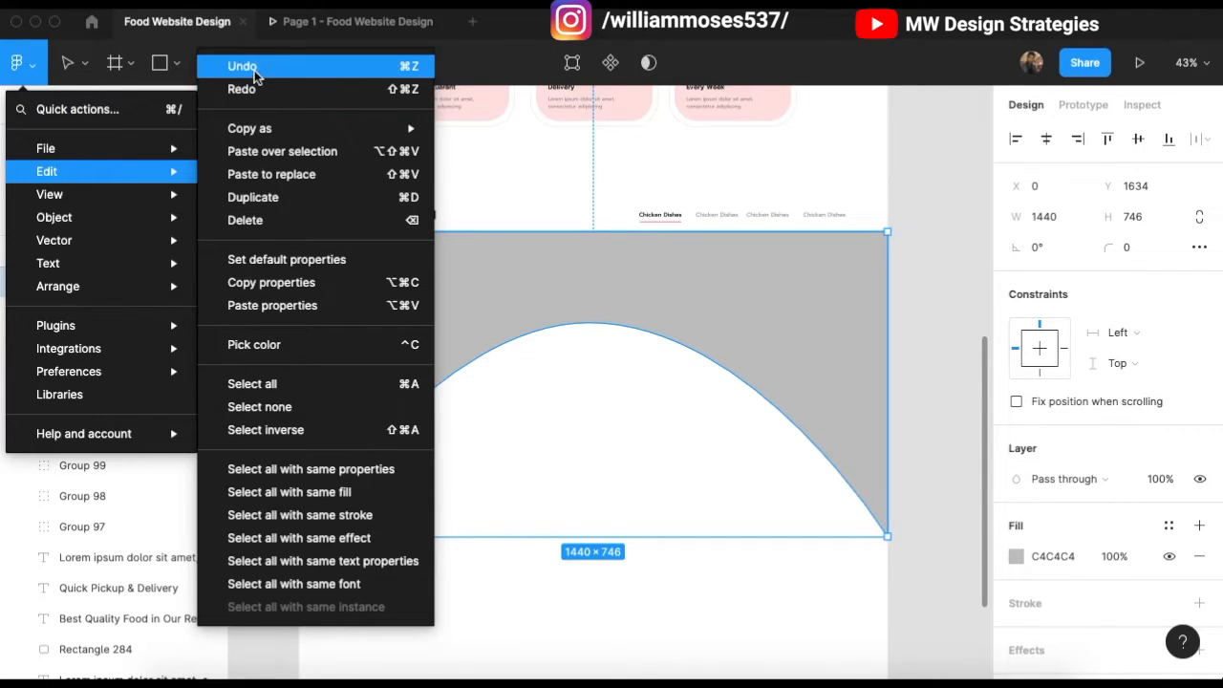
pyautogui.click(254, 69)
pyautogui.press('Escape')
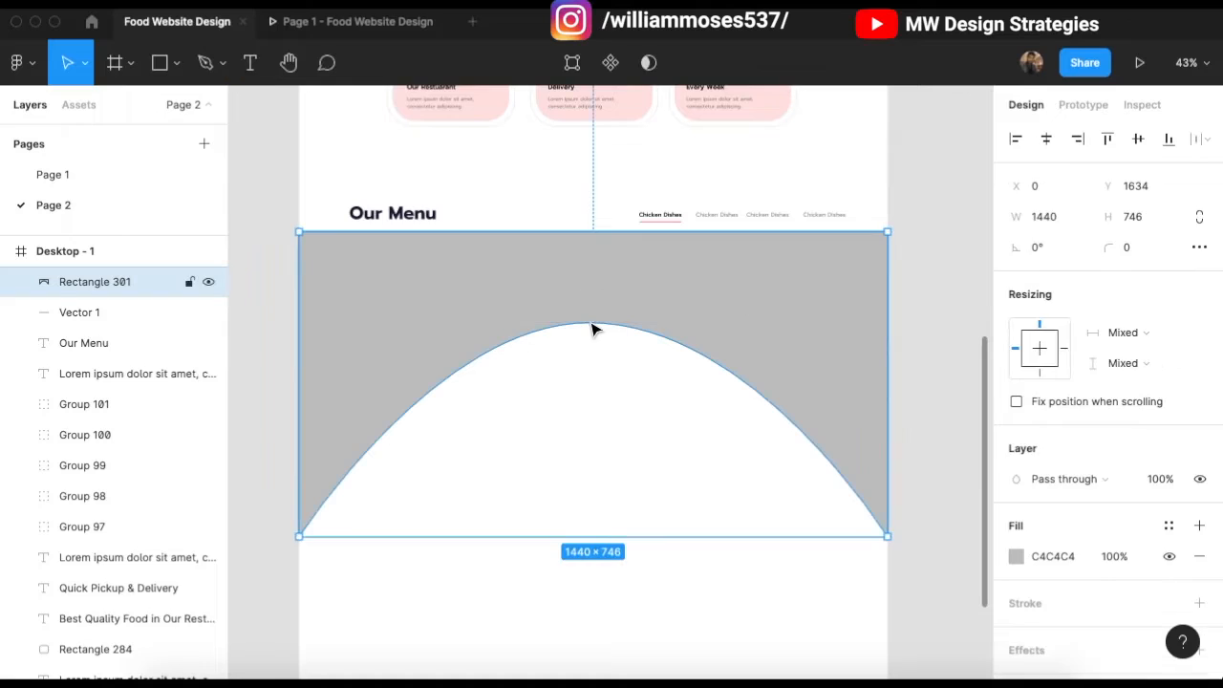
pyautogui.doubleClick(592, 326)
pyautogui.keyDown('super'); pyautogui.click(591, 325); pyautogui.keyUp('super')
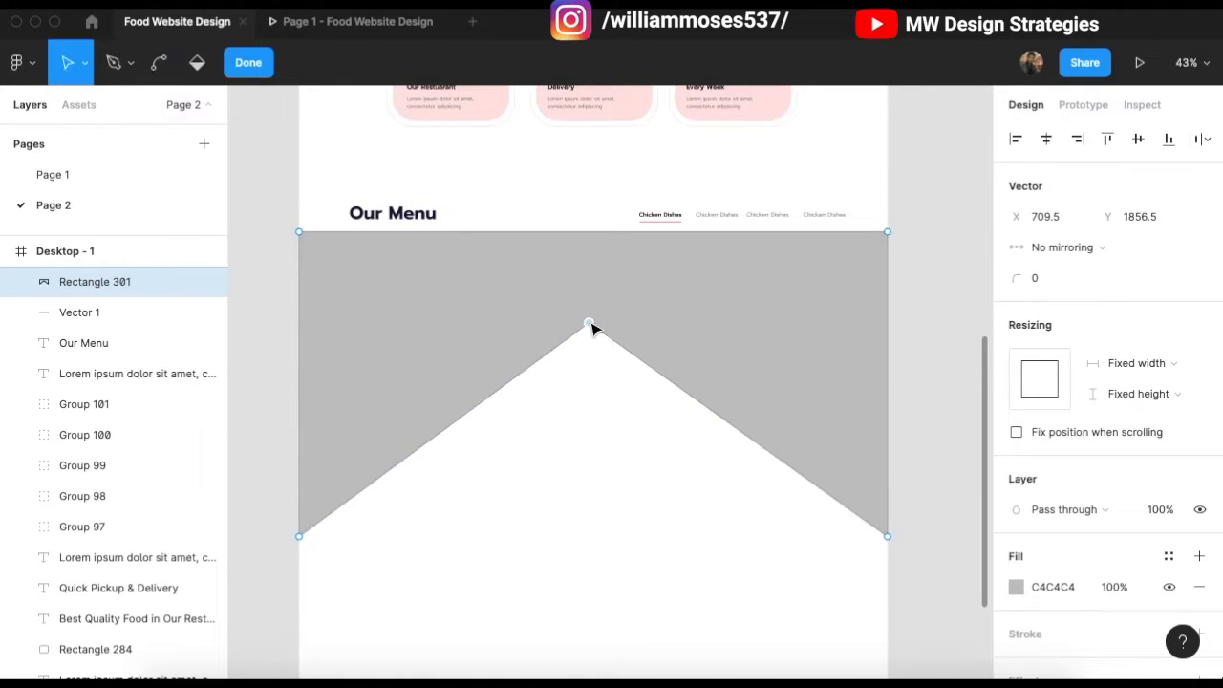
# Step: Add bend points on both slopes and curve the peak with widened handles
pyautogui.moveTo(443, 430); pyautogui.dragTo(450, 472)
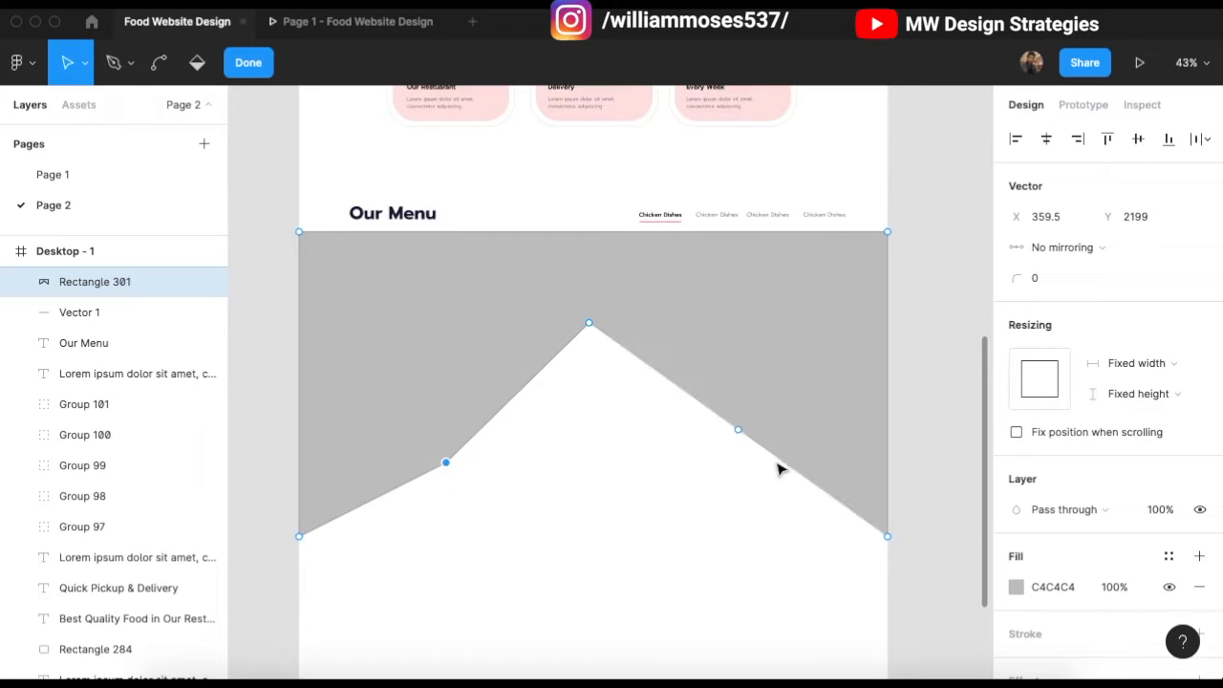
pyautogui.moveTo(741, 435); pyautogui.dragTo(727, 462)
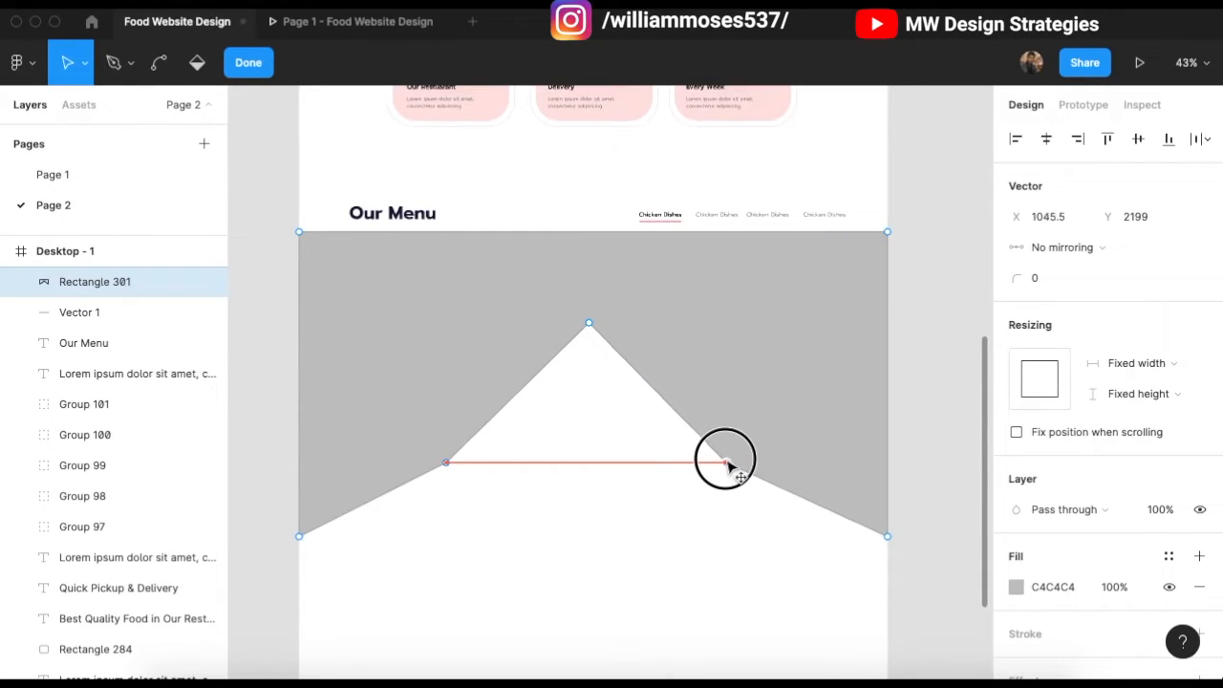
pyautogui.keyDown('super'); pyautogui.click(591, 326); pyautogui.keyUp('super')
pyautogui.moveTo(665, 325); pyautogui.dragTo(676, 323)
pyautogui.moveTo(510, 323); pyautogui.dragTo(502, 323)
# Step: Re-smooth the arch peak with evenly balanced, level mirrored handles
pyautogui.click(143, 77)
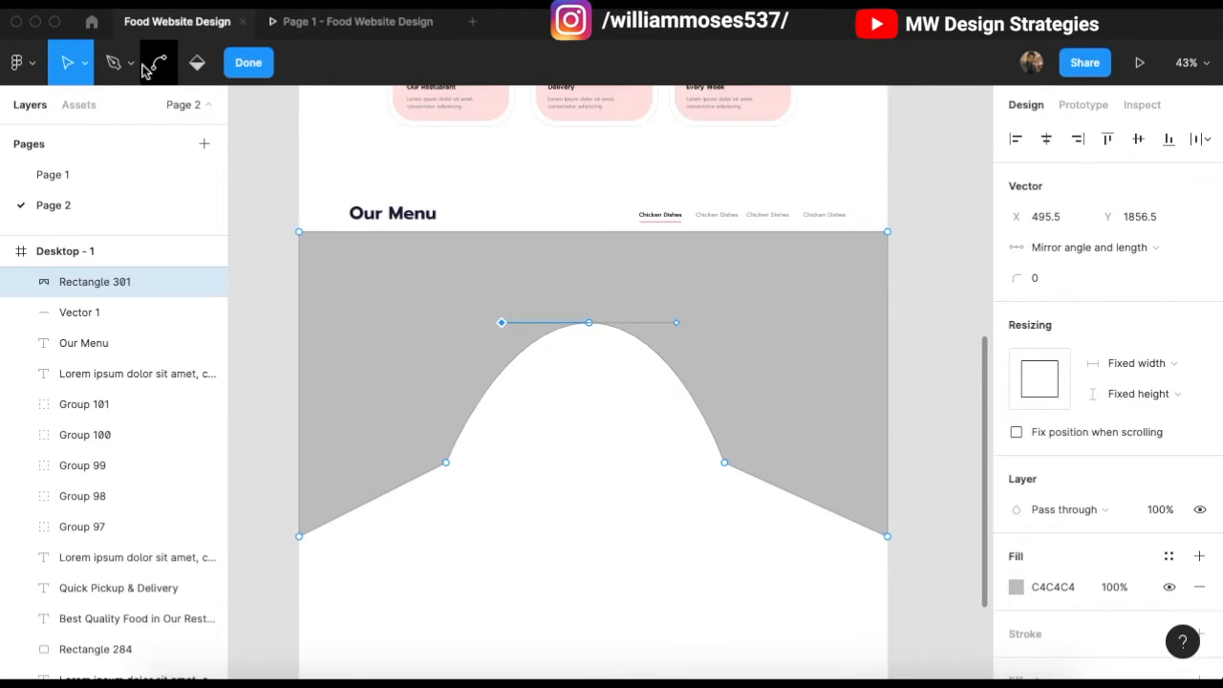
pyautogui.click(161, 74)
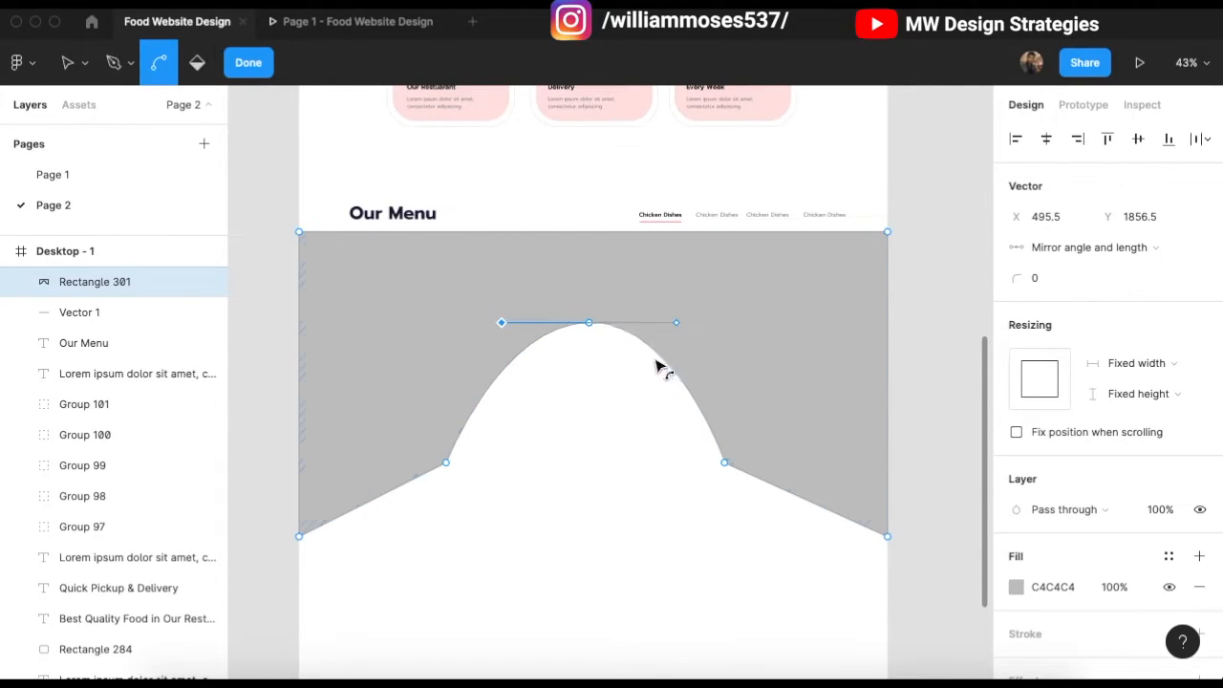
pyautogui.click(590, 326)
pyautogui.click(590, 326)
pyautogui.click(590, 326)
pyautogui.press('Return')
pyautogui.press('Return')
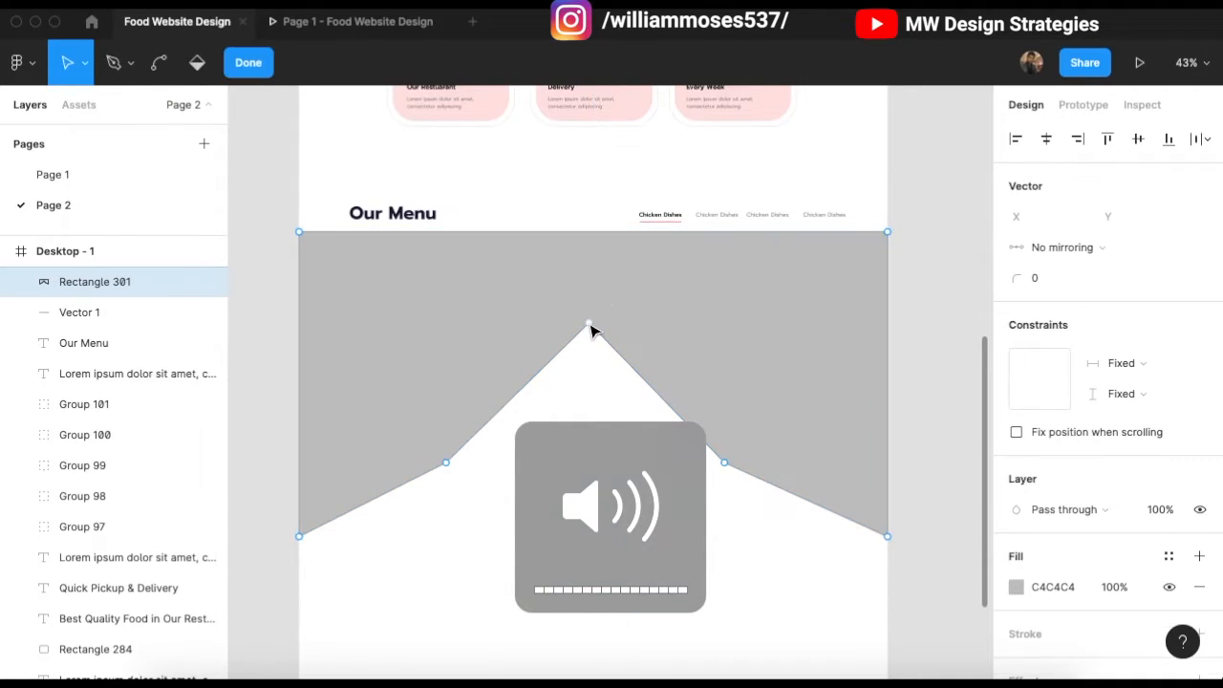
pyautogui.keyDown('super'); pyautogui.click(590, 326); pyautogui.keyUp('super')
pyautogui.moveTo(512, 322); pyautogui.dragTo(469, 319)
pyautogui.click(590, 323)
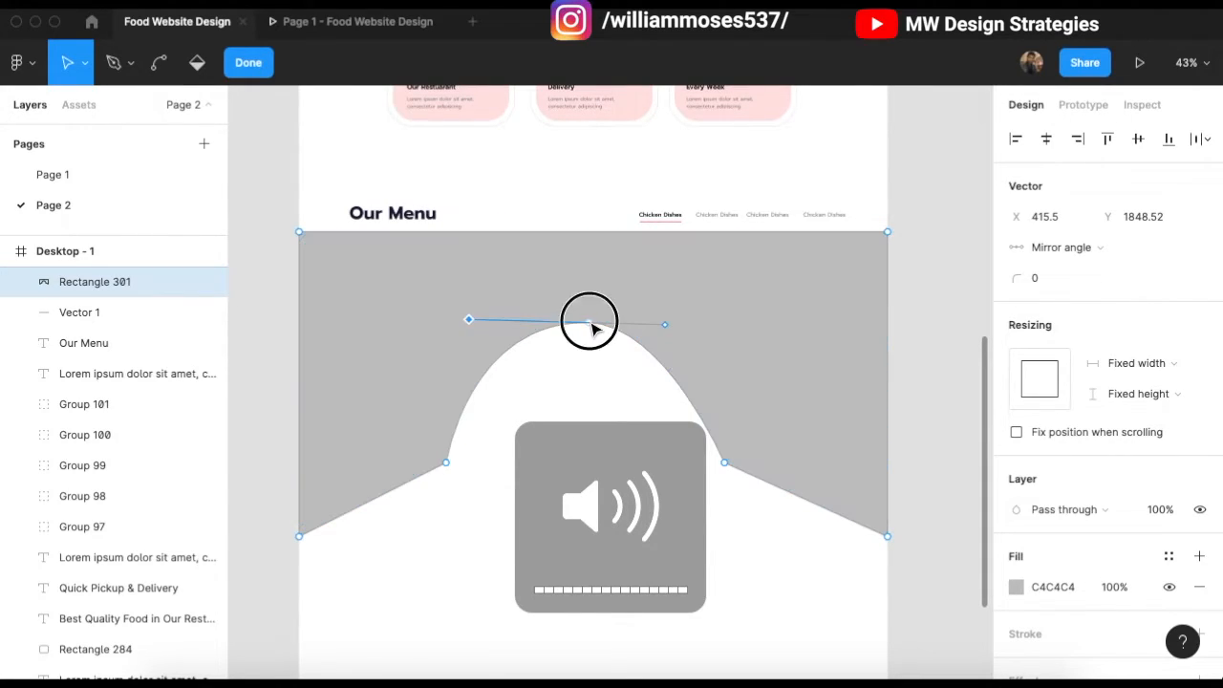
pyautogui.keyDown('super'); pyautogui.click(592, 326); pyautogui.keyUp('super')
pyautogui.moveTo(592, 326); pyautogui.dragTo(685, 328)
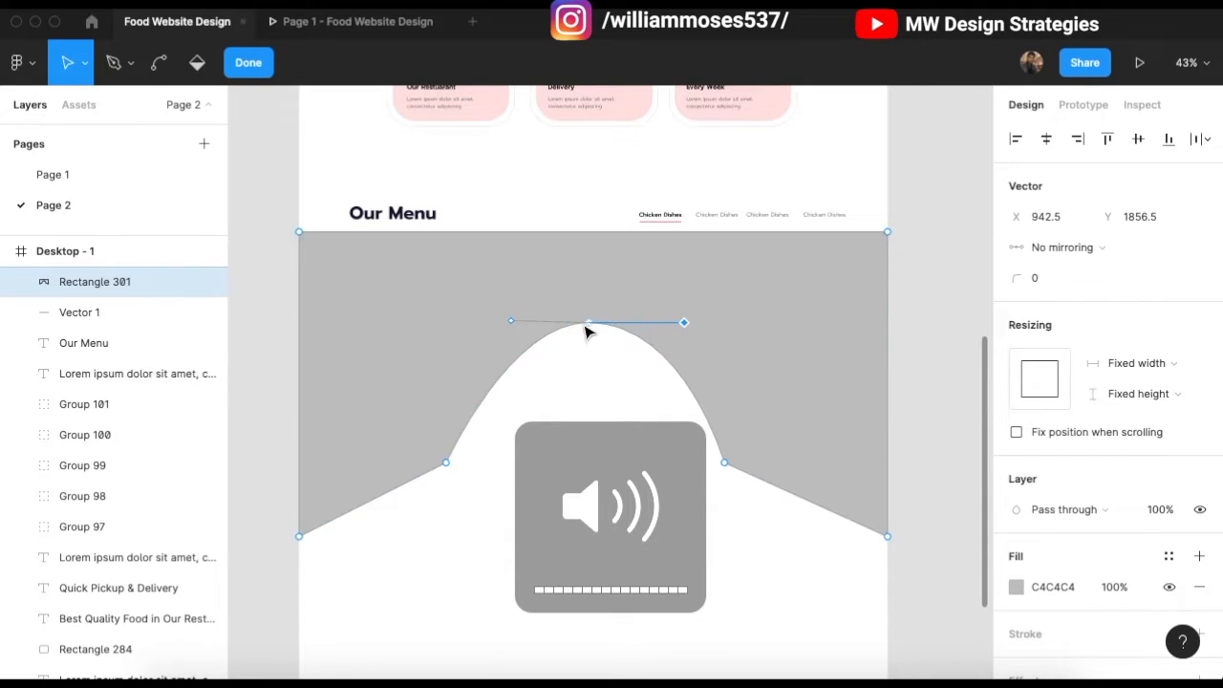
pyautogui.moveTo(511, 322); pyautogui.dragTo(486, 323)
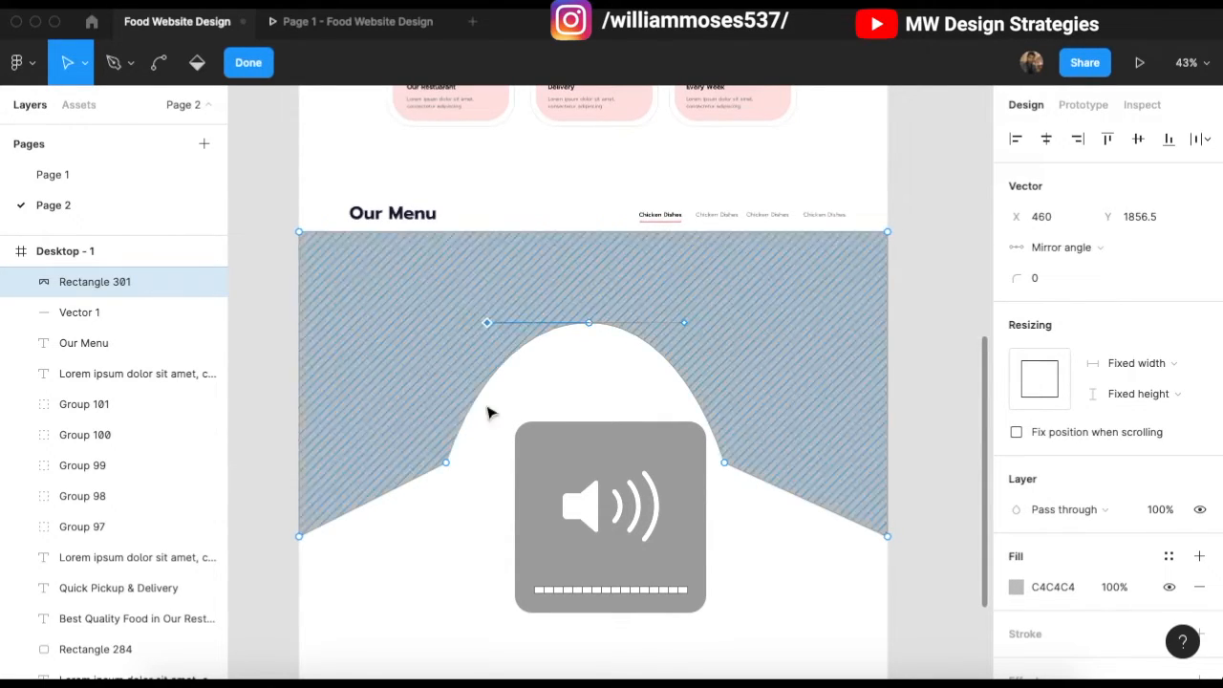
# Step: Make the lower-left bend a sharp corner and select both lower bends
pyautogui.keyDown('super'); pyautogui.click(449, 465); pyautogui.keyUp('super')
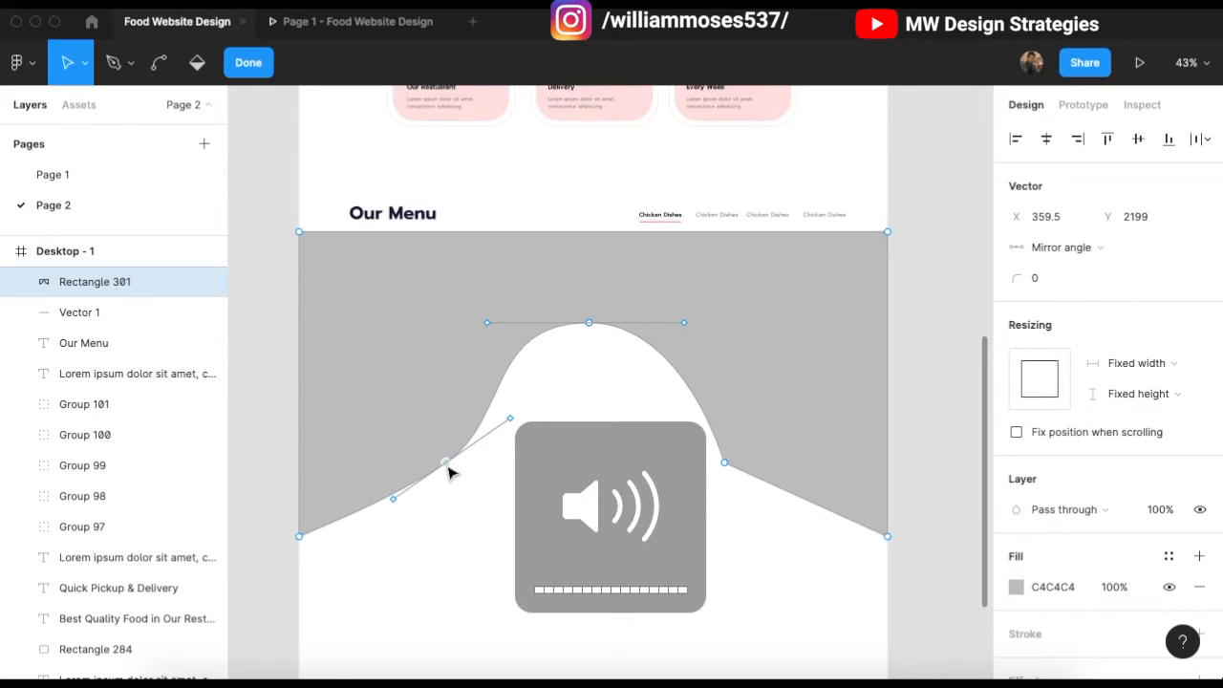
pyautogui.keyDown('super'); pyautogui.click(447, 465); pyautogui.keyUp('super')
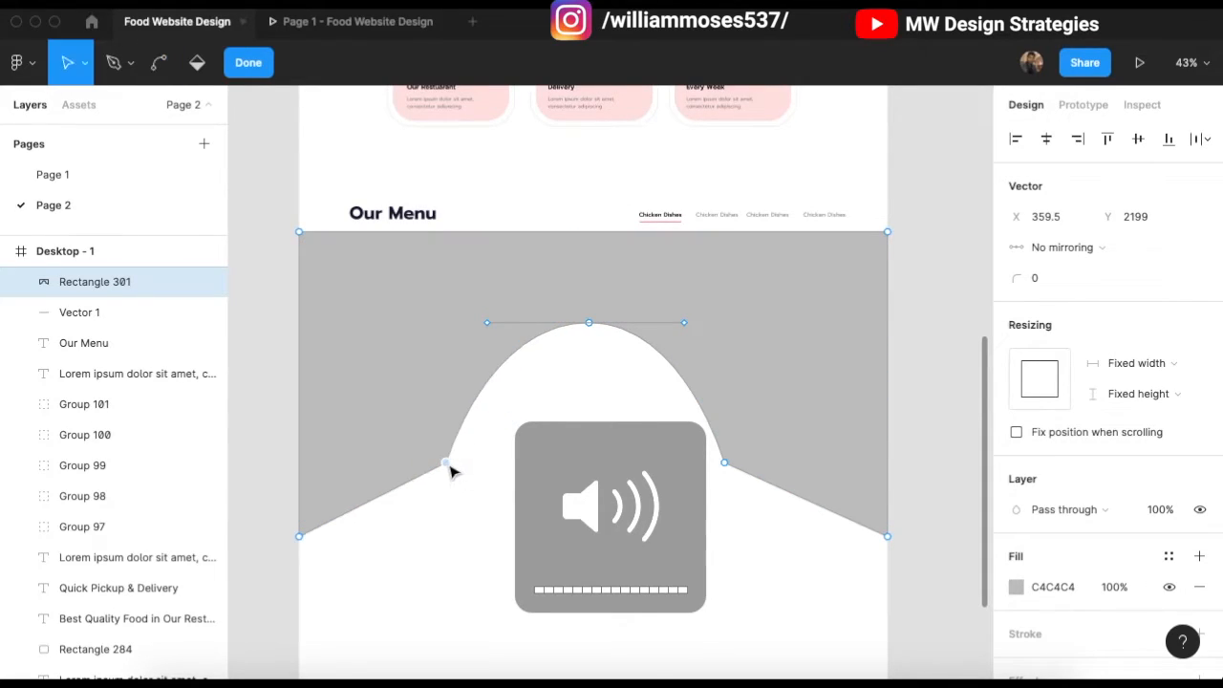
pyautogui.keyDown('shift'); pyautogui.click(725, 463); pyautogui.keyUp('shift')
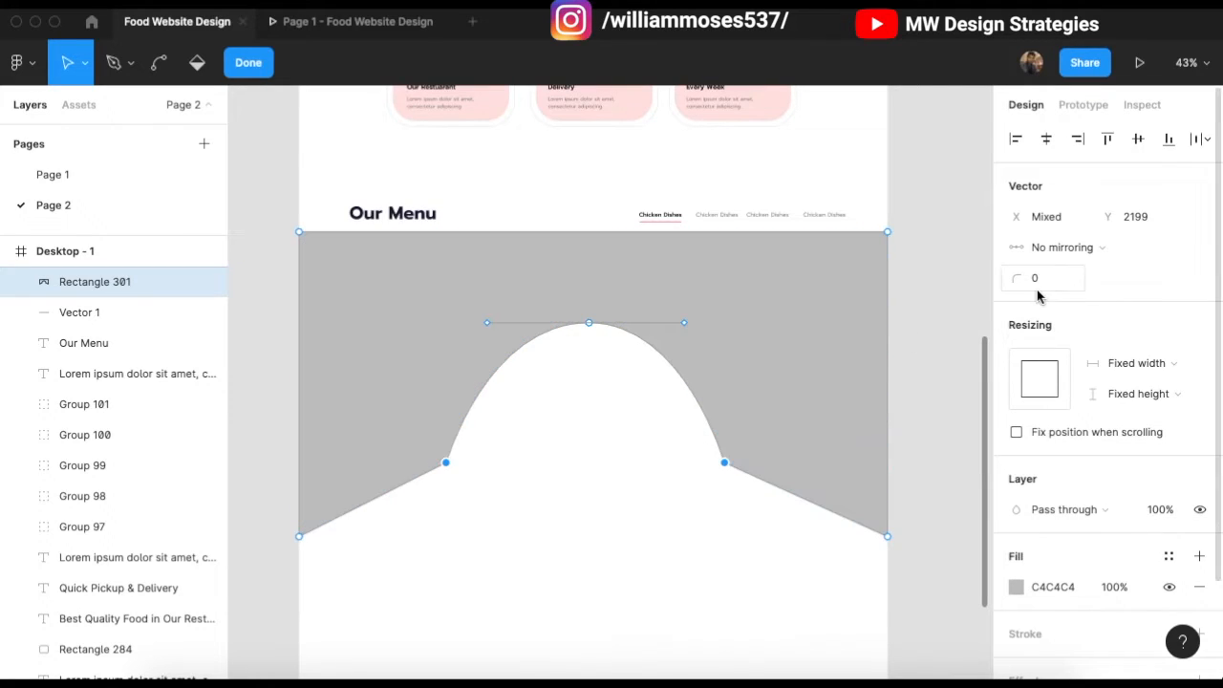
# Step: Give both lower bend points a 320 corner radius and leave vector edit mode
pyautogui.scroll(3, 570, 483)
pyautogui.click(579, 491)
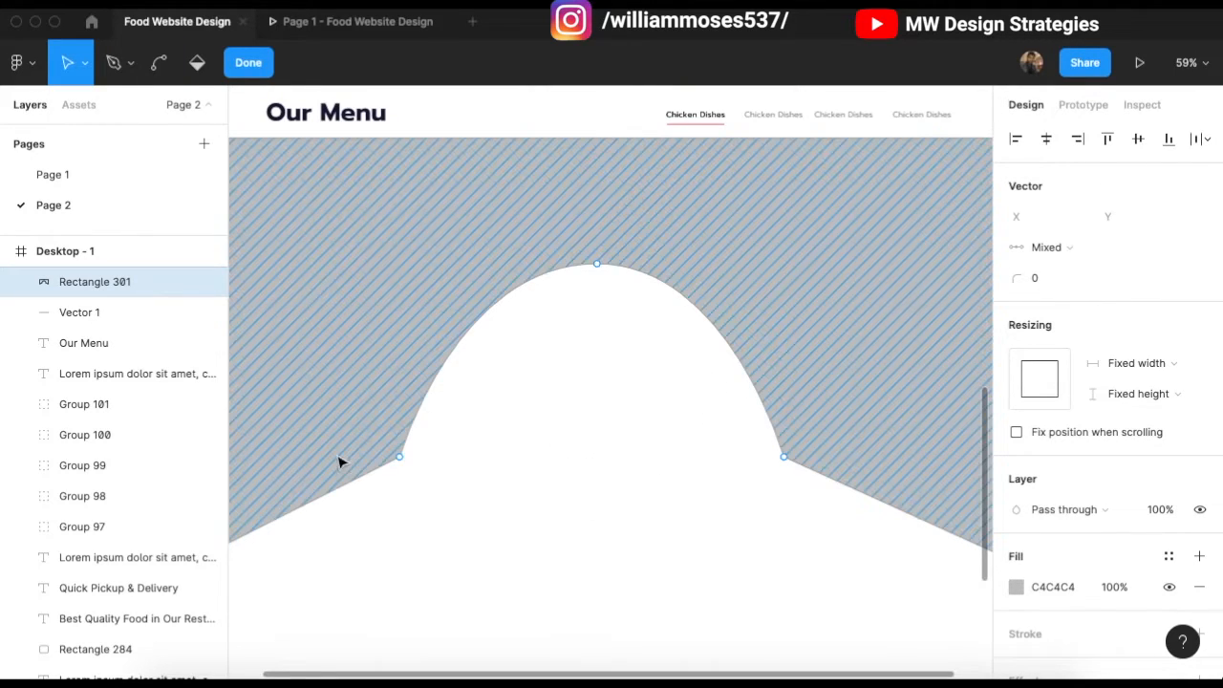
pyautogui.click(400, 457)
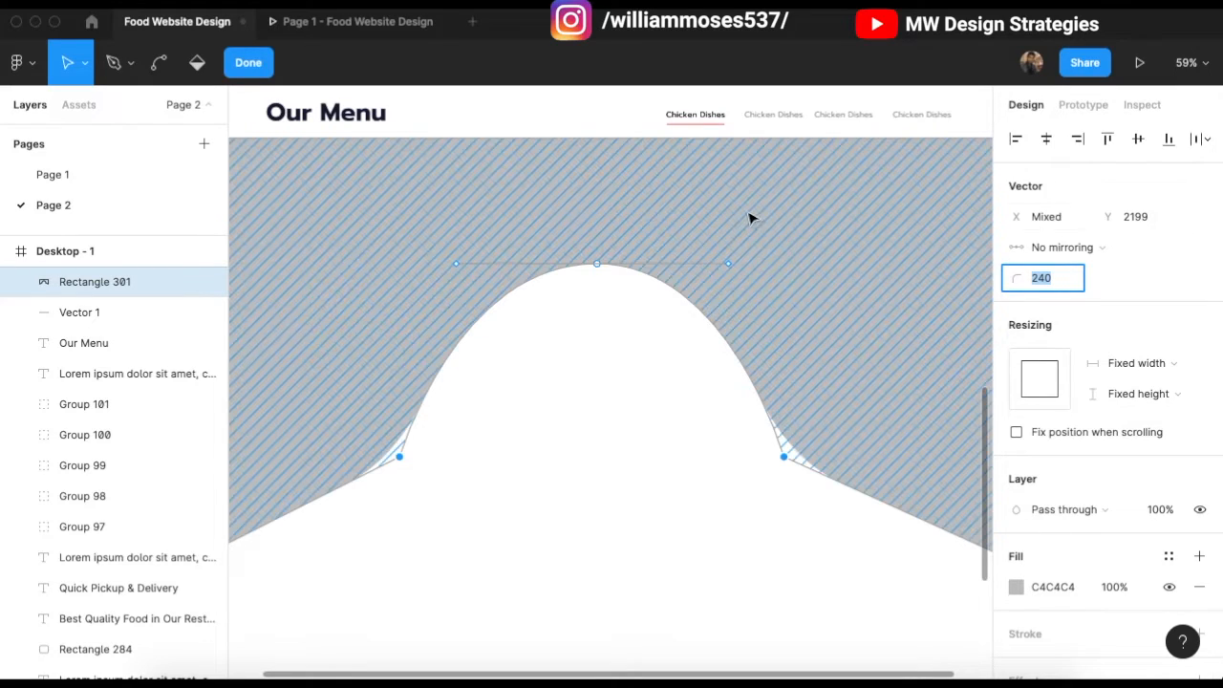
pyautogui.scroll(-3, 631, 378)
pyautogui.scroll(2, 608, 416)
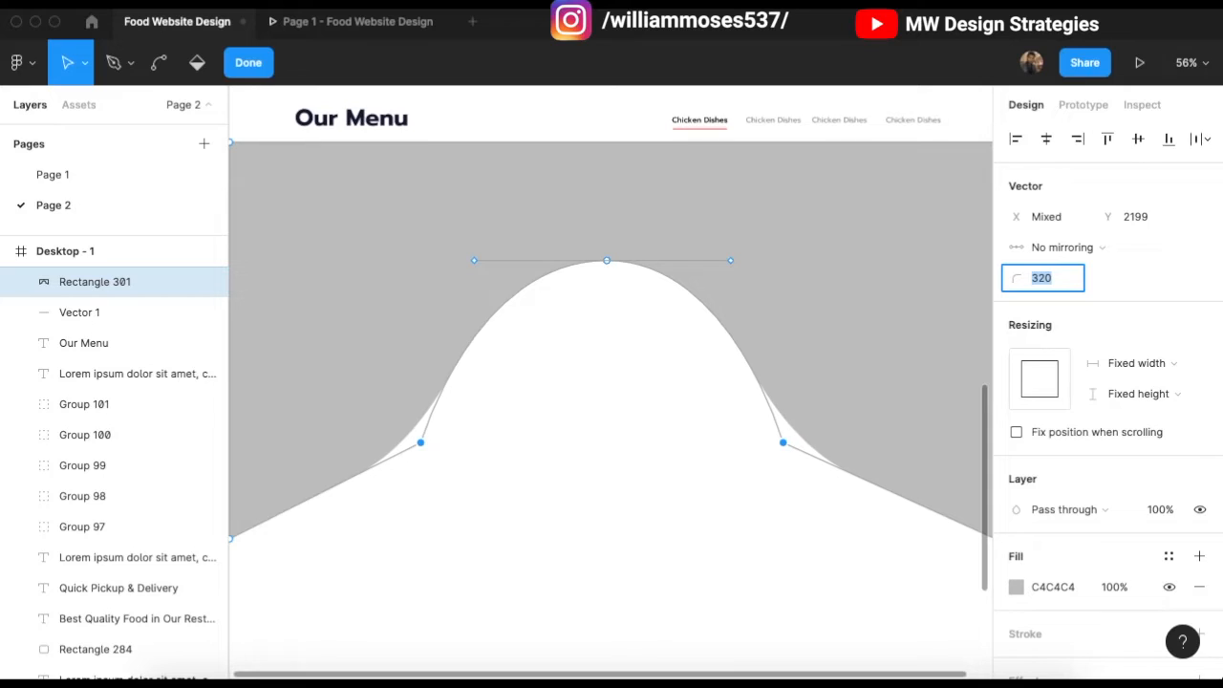
pyautogui.click(606, 358)
# Step: Widen the arch's top curve by pulling the top point's Bezier handles outward
pyautogui.scroll(-2, 615, 363)
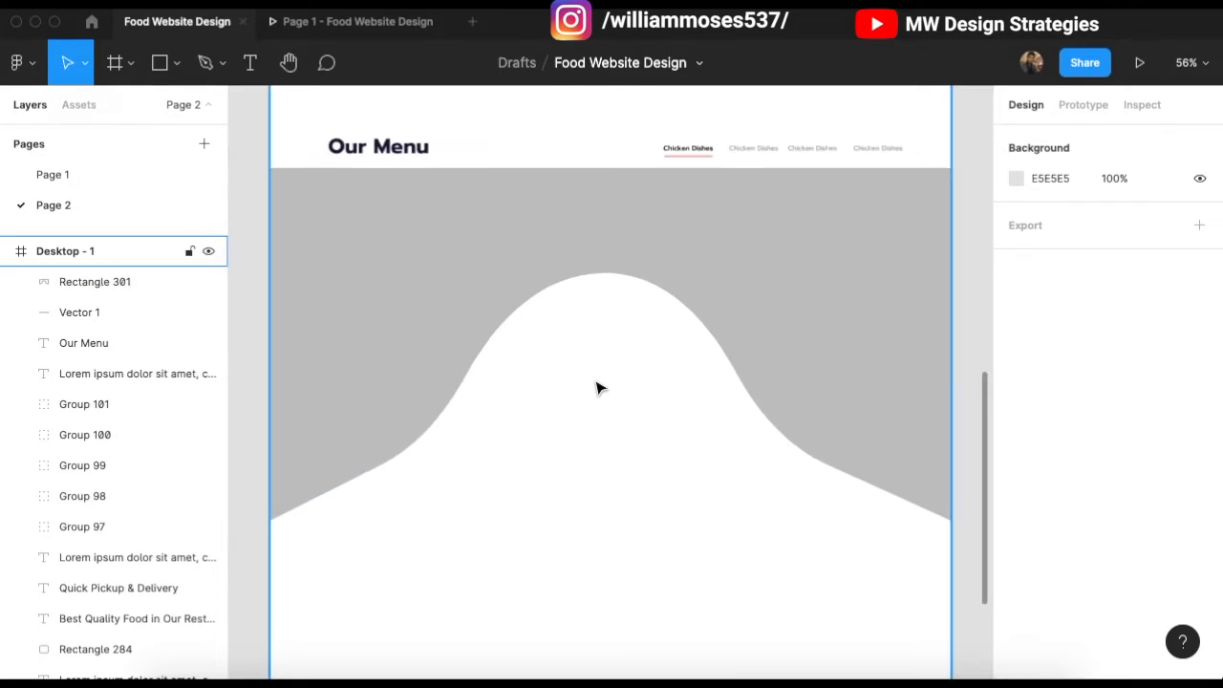
pyautogui.doubleClick(561, 284)
pyautogui.scroll(1, 606, 279)
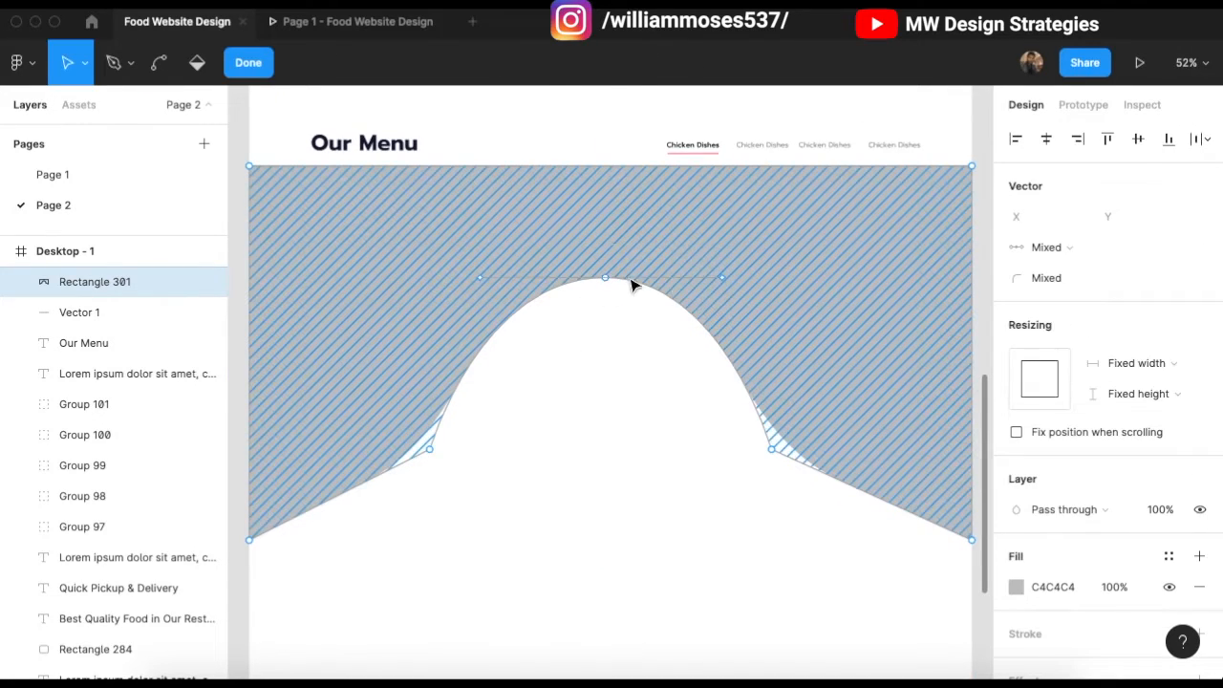
pyautogui.moveTo(721, 279)
pyautogui.mouseDown()
pyautogui.moveTo(749, 277)
pyautogui.moveTo(735, 277)
pyautogui.mouseUp()
pyautogui.moveTo(480, 278); pyautogui.dragTo(454, 277)
pyautogui.click(657, 464)
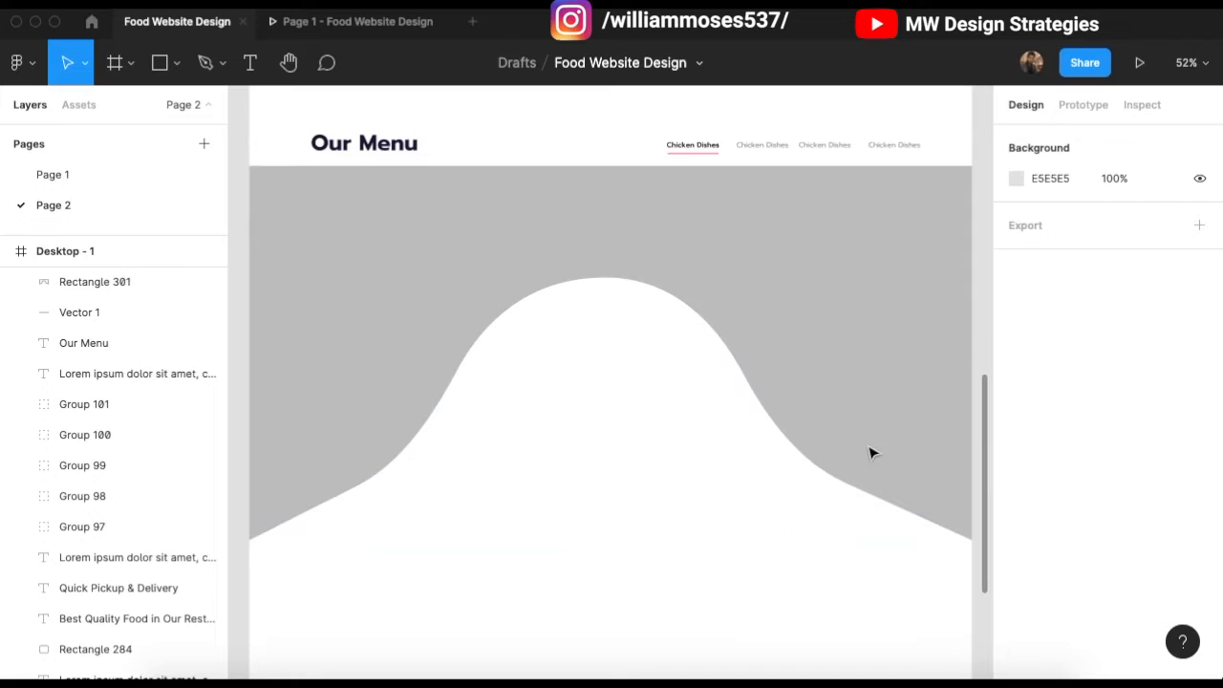
# Step: Change the menu background shape's fill from black to navy 161A38
pyautogui.click(789, 341)
pyautogui.scroll(2, 860, 383)
pyautogui.click(1016, 556)
pyautogui.click(878, 588)
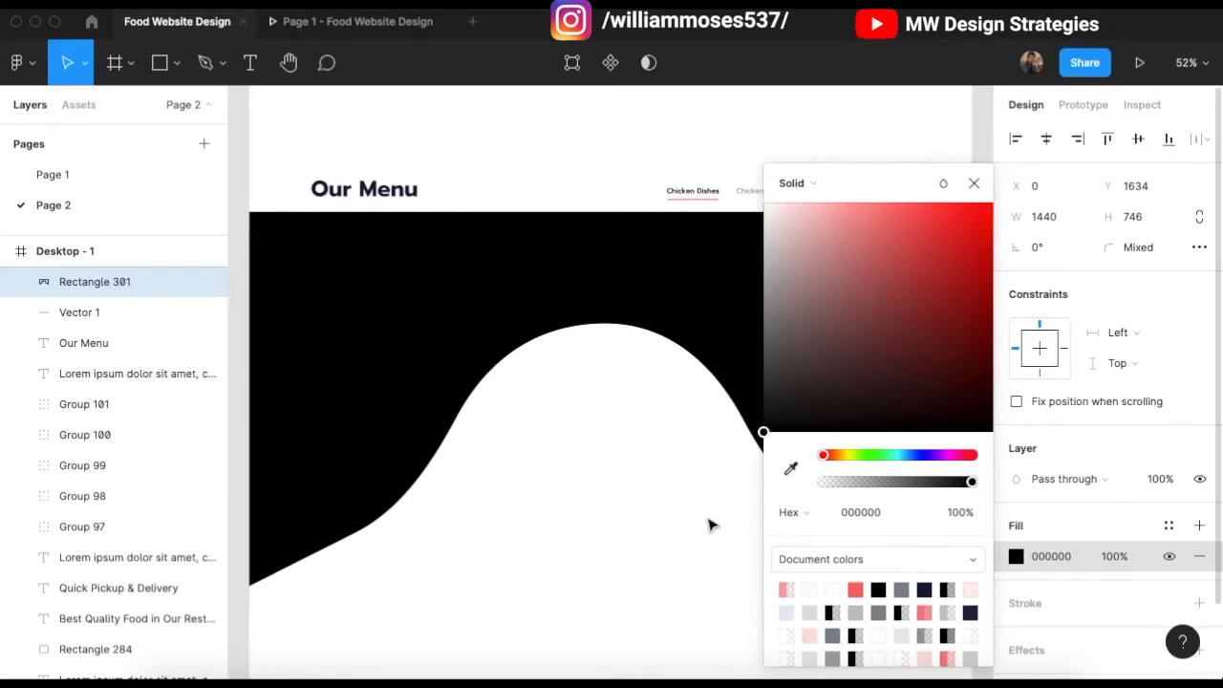
pyautogui.scroll(1, 710, 524)
pyautogui.click(925, 590)
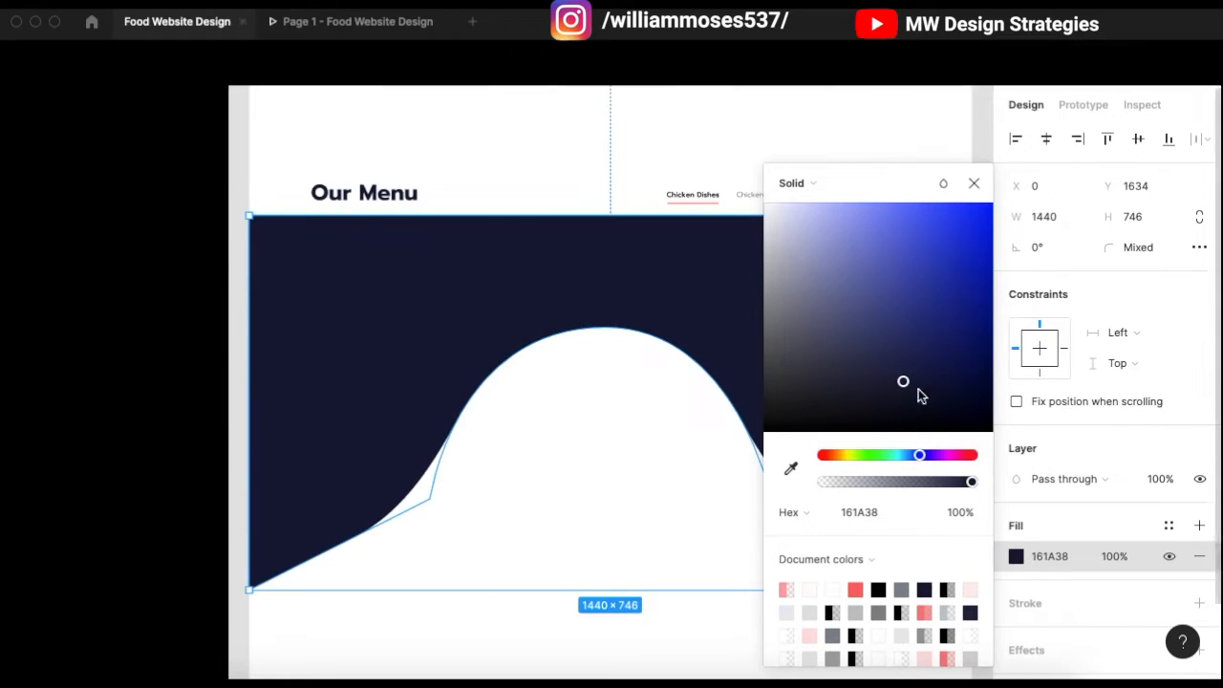
pyautogui.scroll(10, 713, 431)
# Step: Eyedrop the darker Top Features heading colour into the background fill and reselect the shape
pyautogui.click(779, 473)
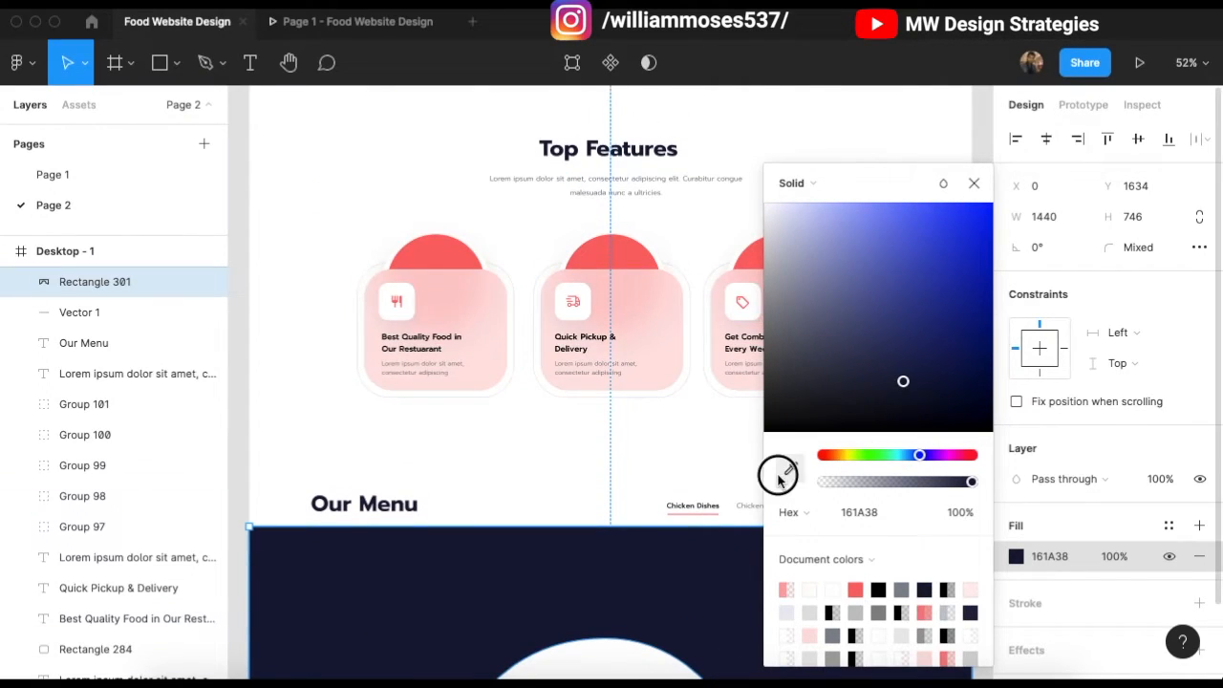
pyautogui.click(677, 147)
pyautogui.scroll(6, 676, 148)
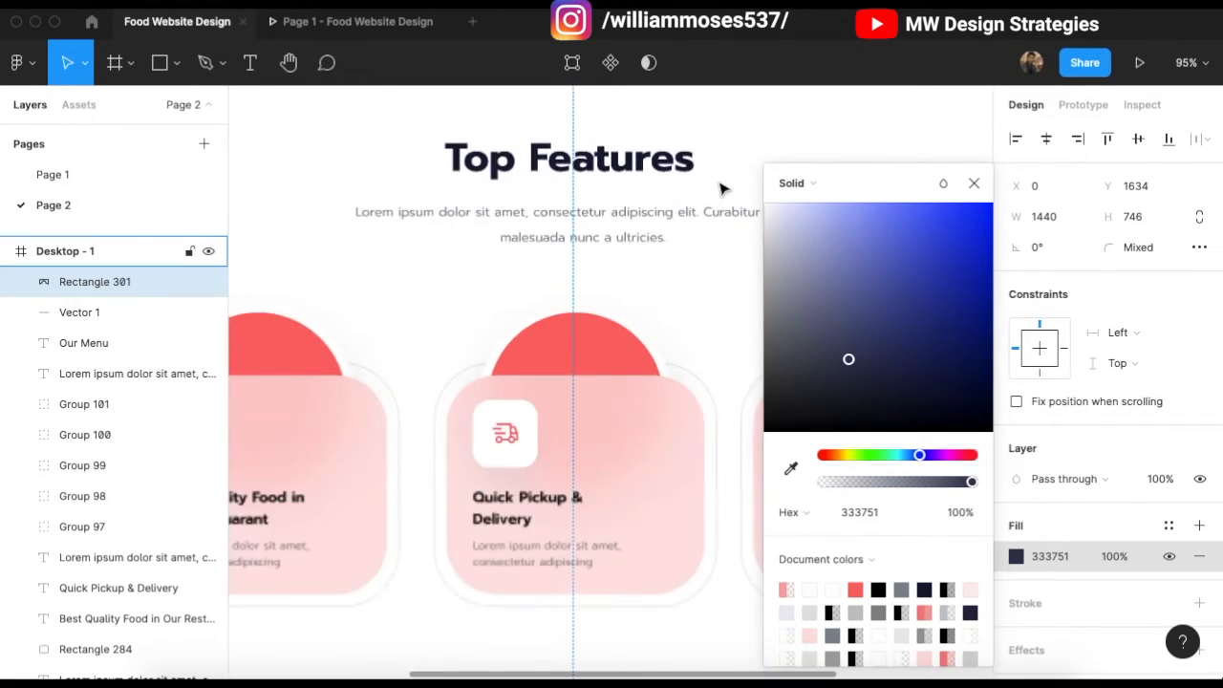
pyautogui.press('i')
pyautogui.click(667, 155)
pyautogui.scroll(-10, 582, 210)
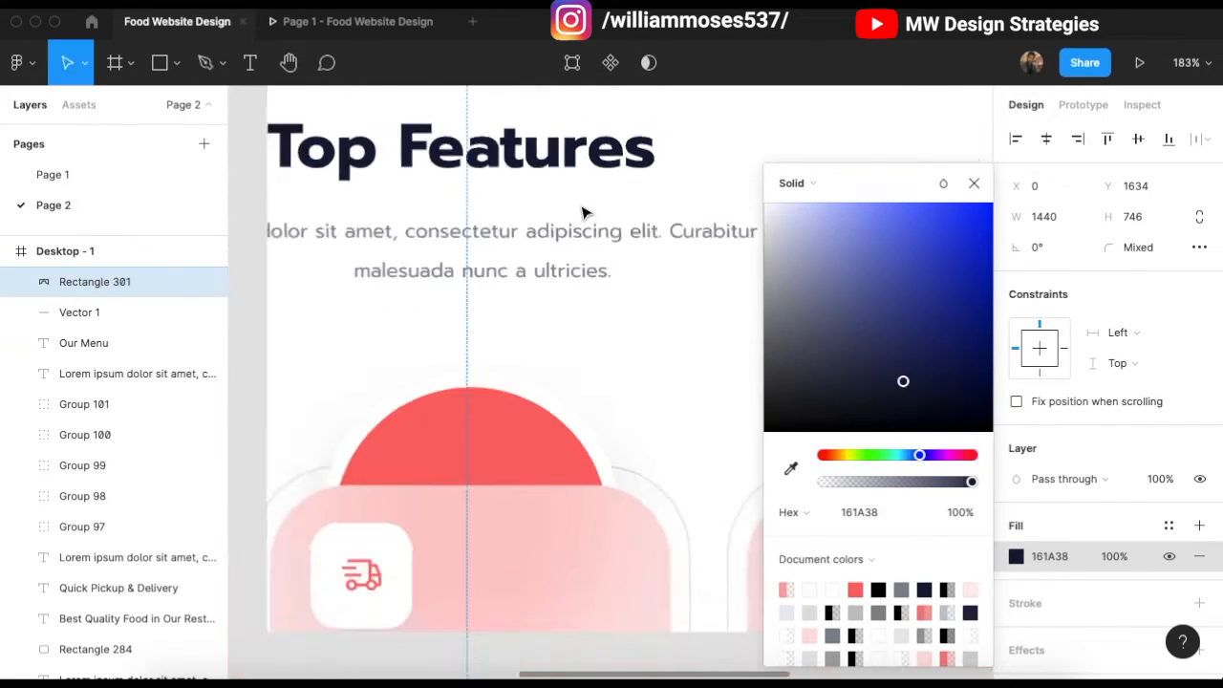
pyautogui.click(671, 246)
pyautogui.scroll(4, 559, 275)
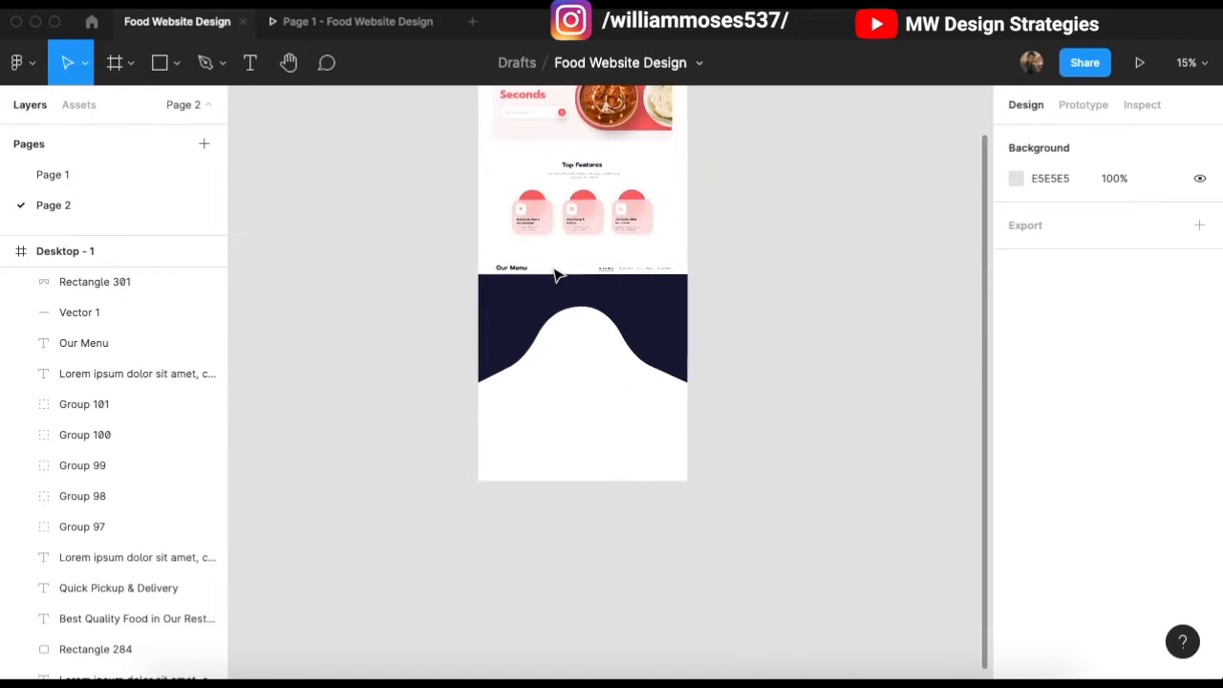
pyautogui.click(586, 333)
pyautogui.scroll(4, 586, 334)
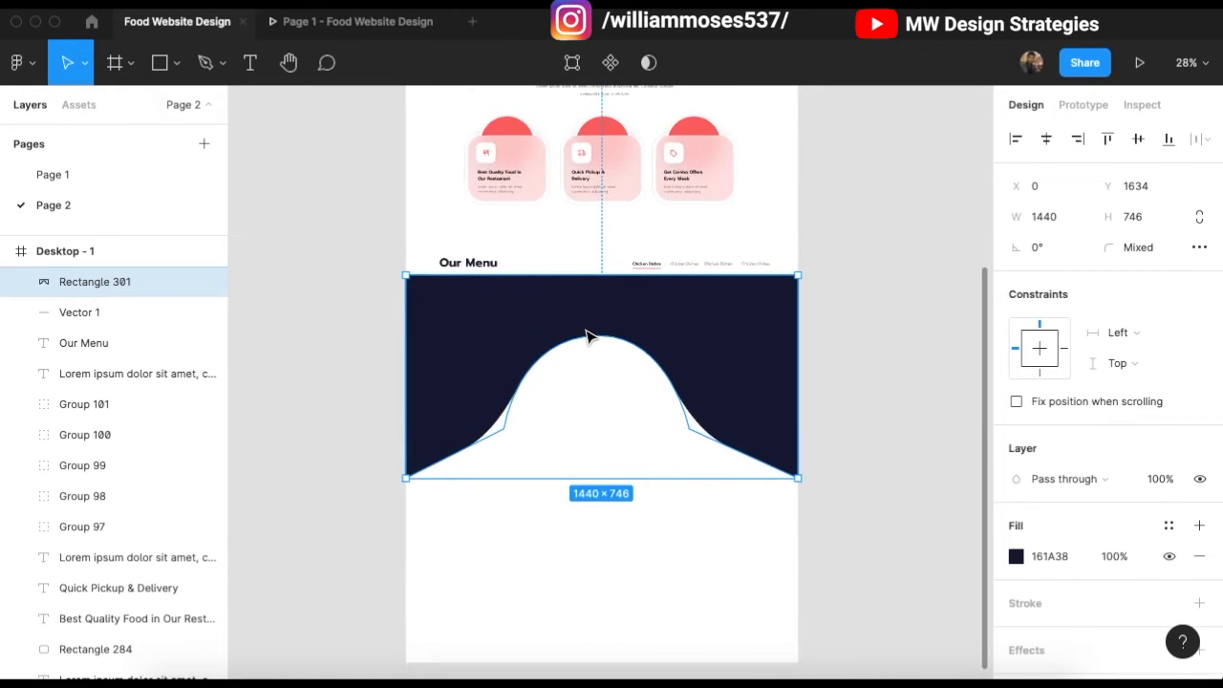
# Step: Pull the arch's top-point handles wider to broaden the peak
pyautogui.scroll(3, 586, 334)
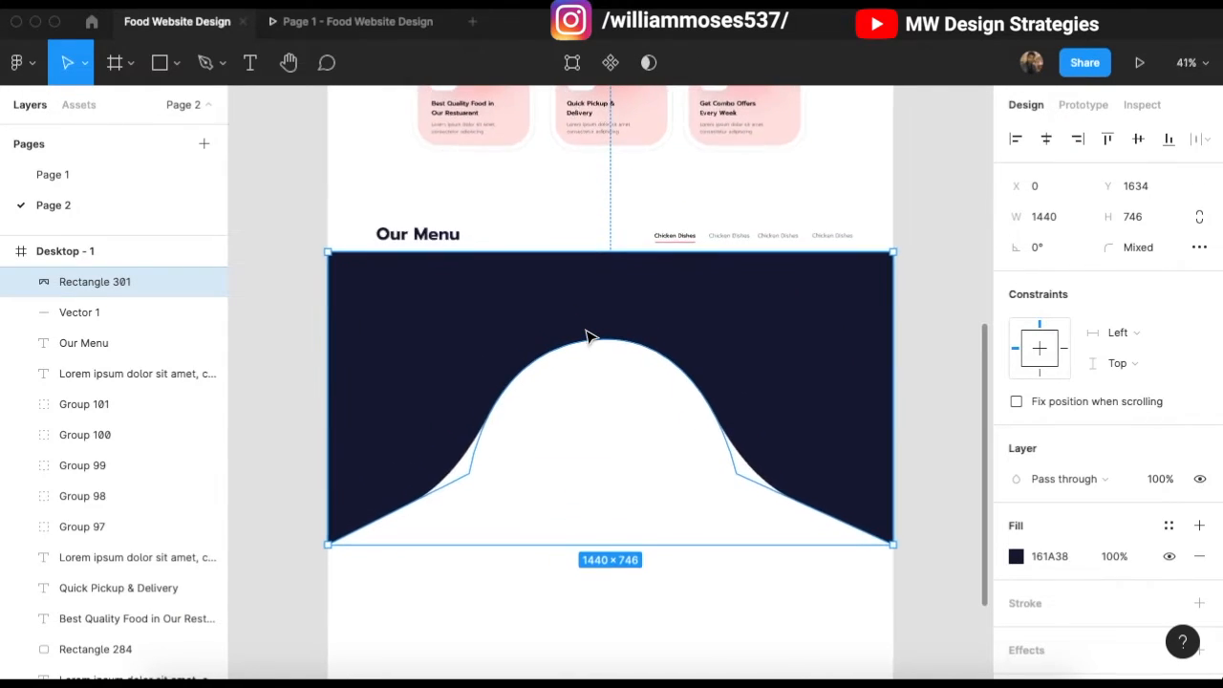
pyautogui.doubleClick(581, 328)
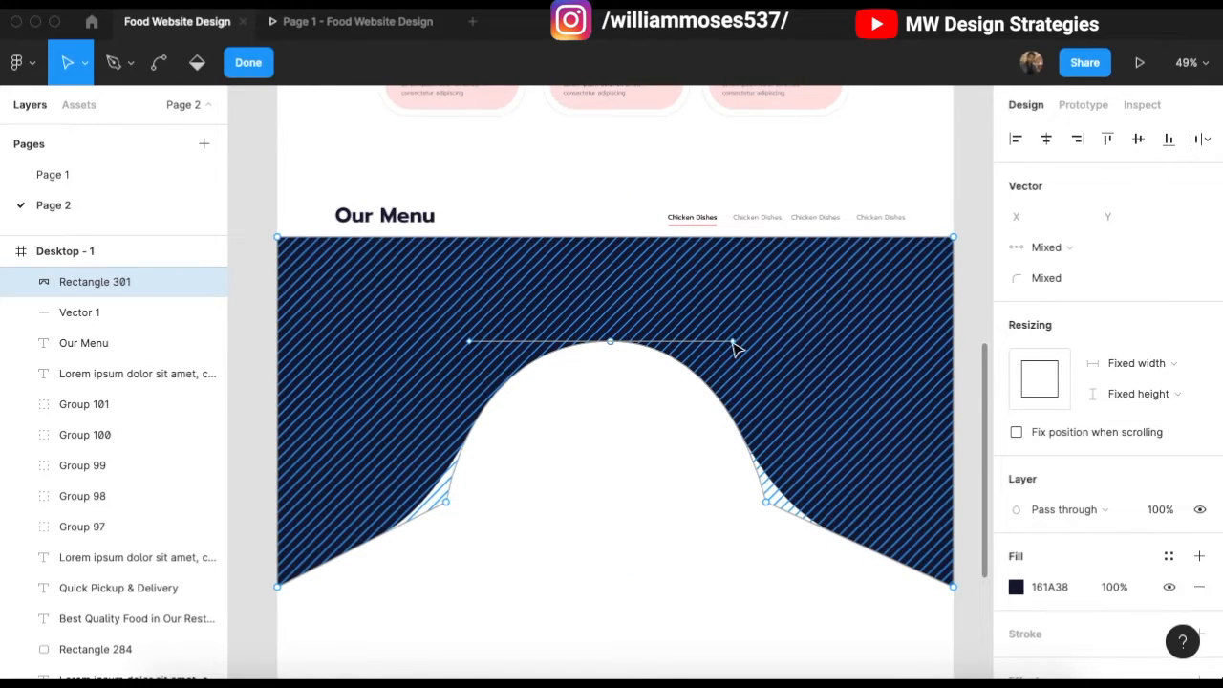
pyautogui.click(610, 342)
pyautogui.moveTo(733, 341)
pyautogui.mouseDown()
pyautogui.moveTo(751, 343)
pyautogui.moveTo(741, 341)
pyautogui.mouseUp()
pyautogui.moveTo(471, 343); pyautogui.dragTo(459, 342)
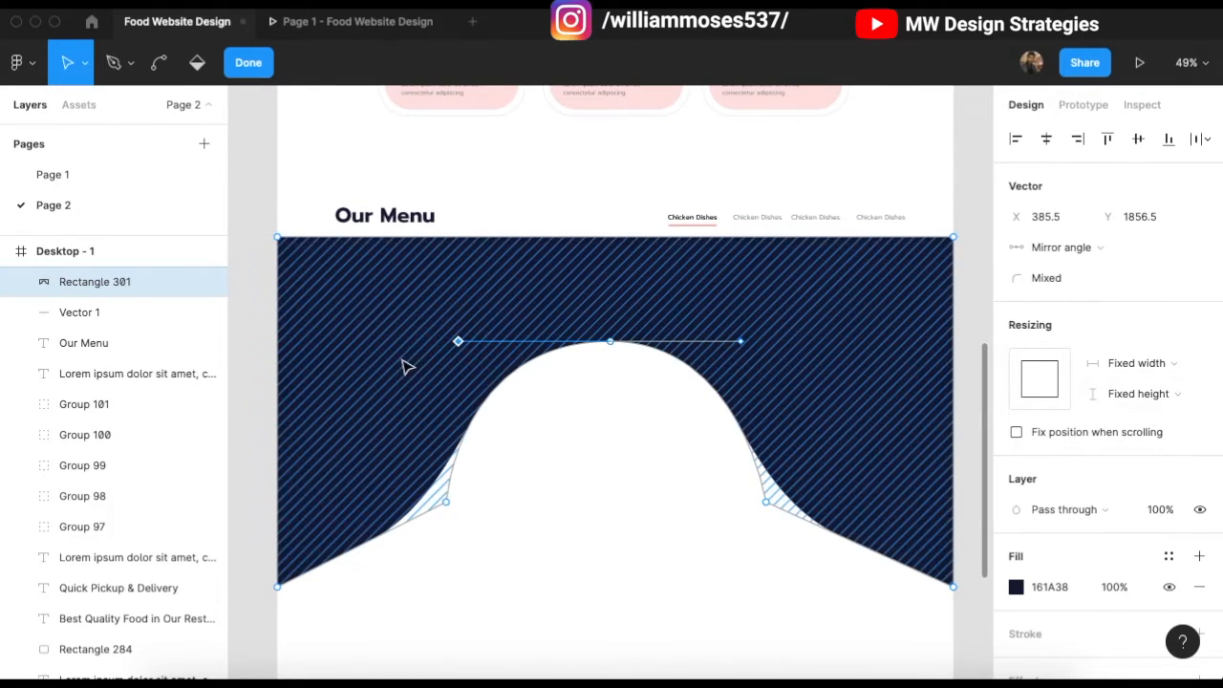
# Step: Drag both lower bends down and outward to the same height and exit point editing
pyautogui.moveTo(446, 502); pyautogui.dragTo(425, 541)
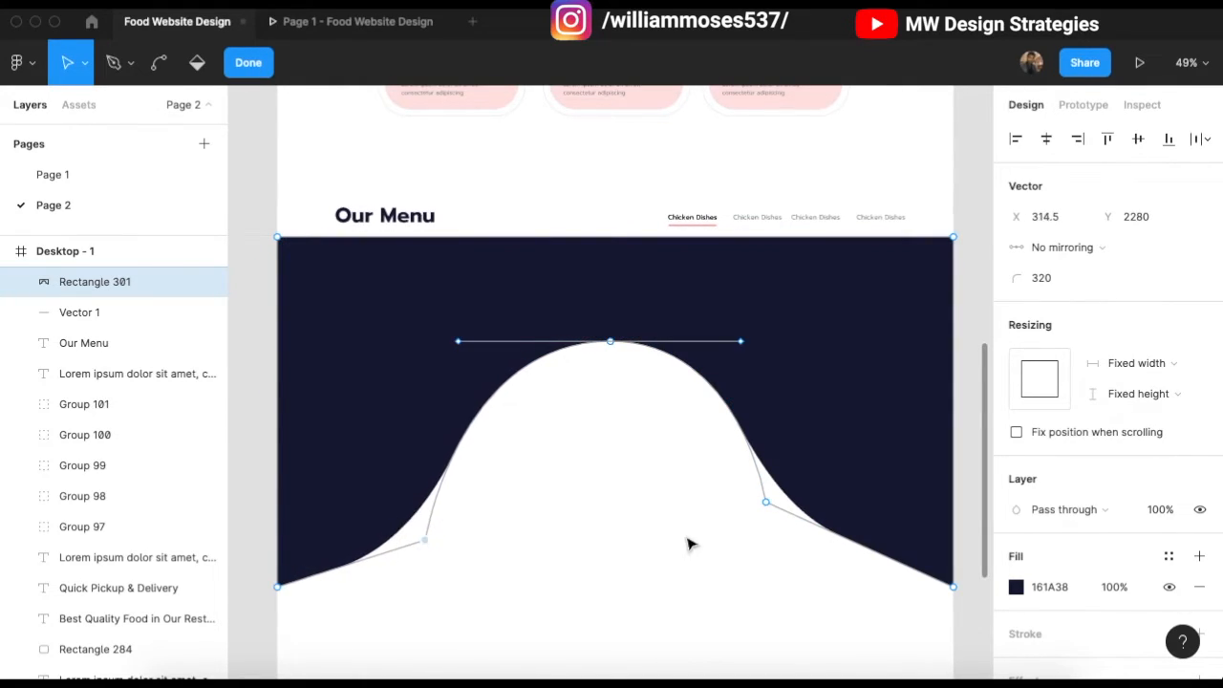
pyautogui.moveTo(765, 501); pyautogui.dragTo(788, 542)
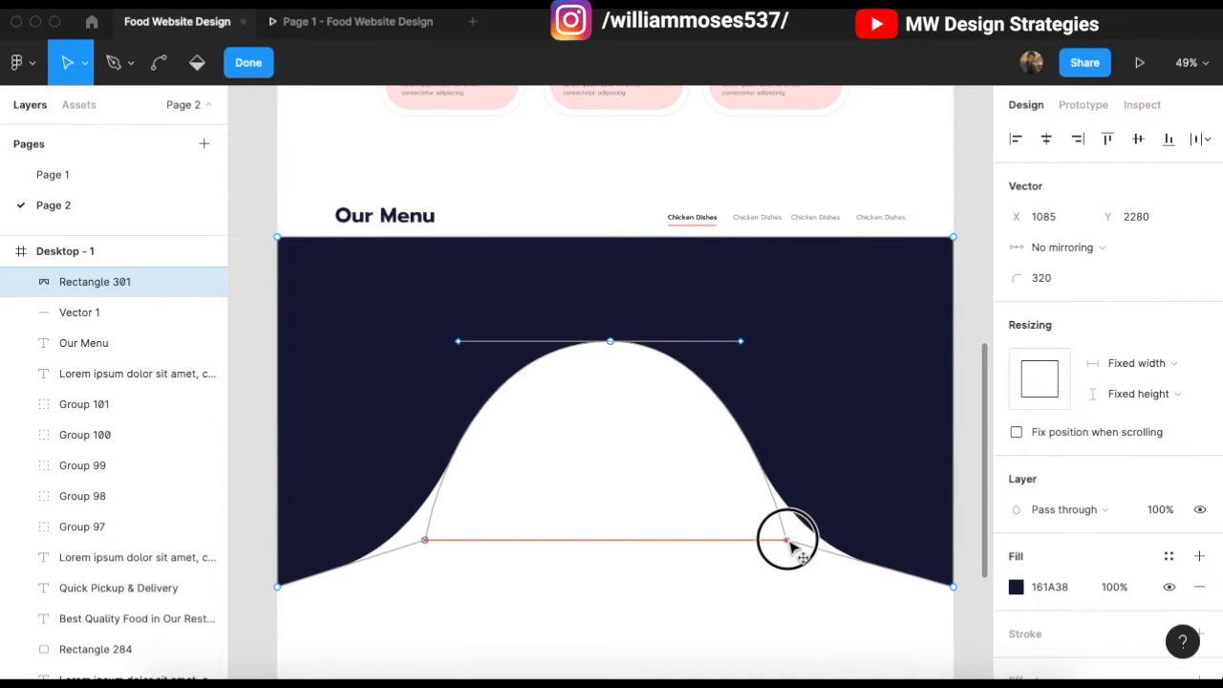
pyautogui.press('Escape')
pyautogui.press('Escape')
pyautogui.press('Escape')
pyautogui.scroll(1, 617, 458)
pyautogui.scroll(1, 598, 386)
pyautogui.scroll(2, 598, 391)
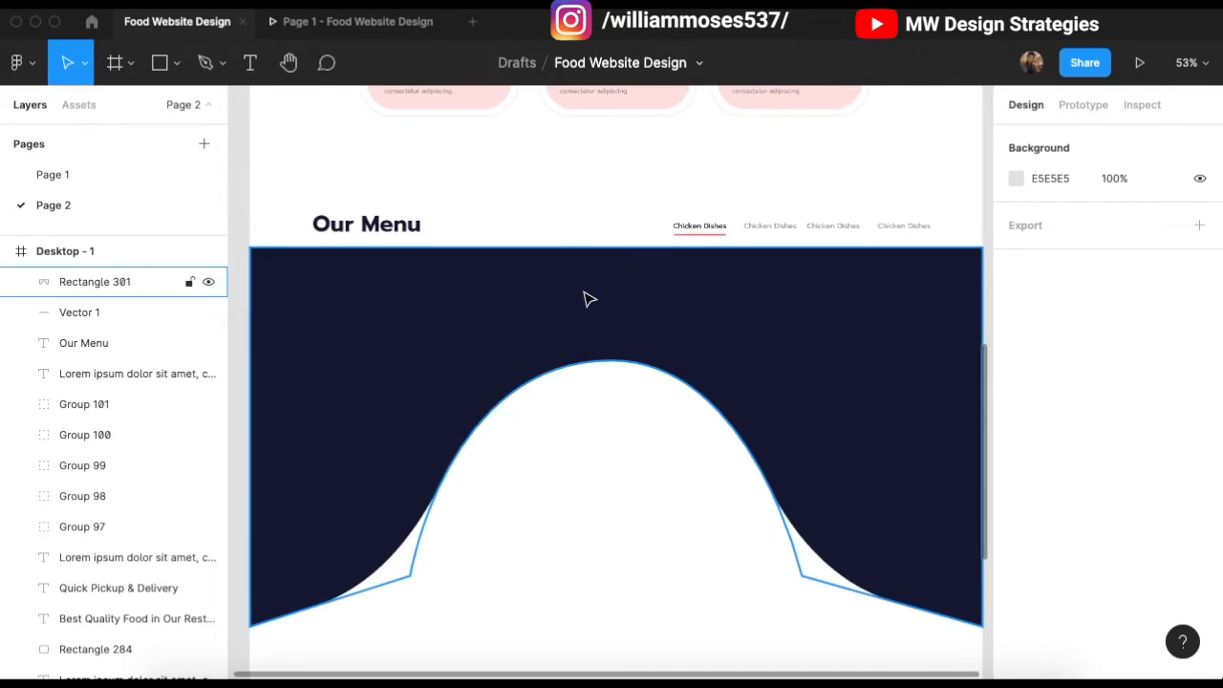
# Step: Draw a grey circle centred on the navy arch's peak
pyautogui.scroll(-2, 554, 468)
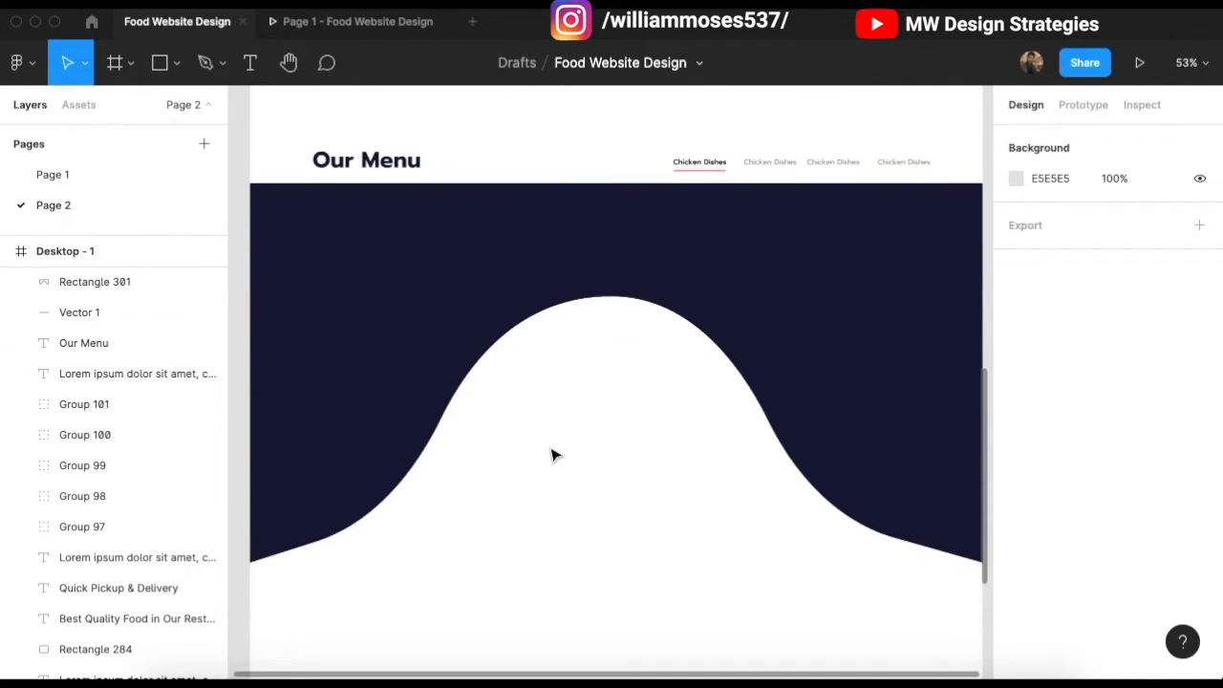
pyautogui.click(174, 71)
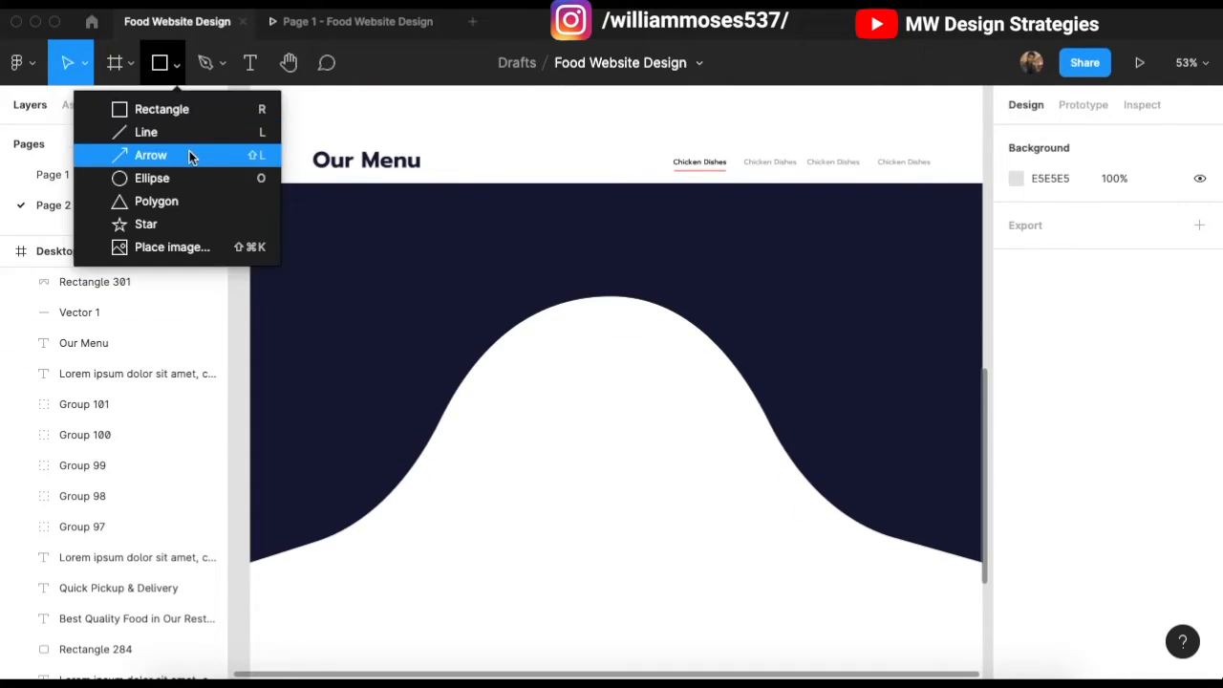
pyautogui.click(228, 177)
pyautogui.moveTo(521, 334)
pyautogui.mouseDown()
pyautogui.moveTo(726, 582)
pyautogui.moveTo(769, 582)
pyautogui.mouseUp()
pyautogui.moveTo(702, 478)
pyautogui.mouseDown()
pyautogui.moveTo(647, 456)
pyautogui.moveTo(659, 451)
pyautogui.mouseUp()
# Step: Duplicate the circle, enlarge the copy to 553×553 behind it, and shift both down slightly
pyautogui.scroll(-2, 592, 423)
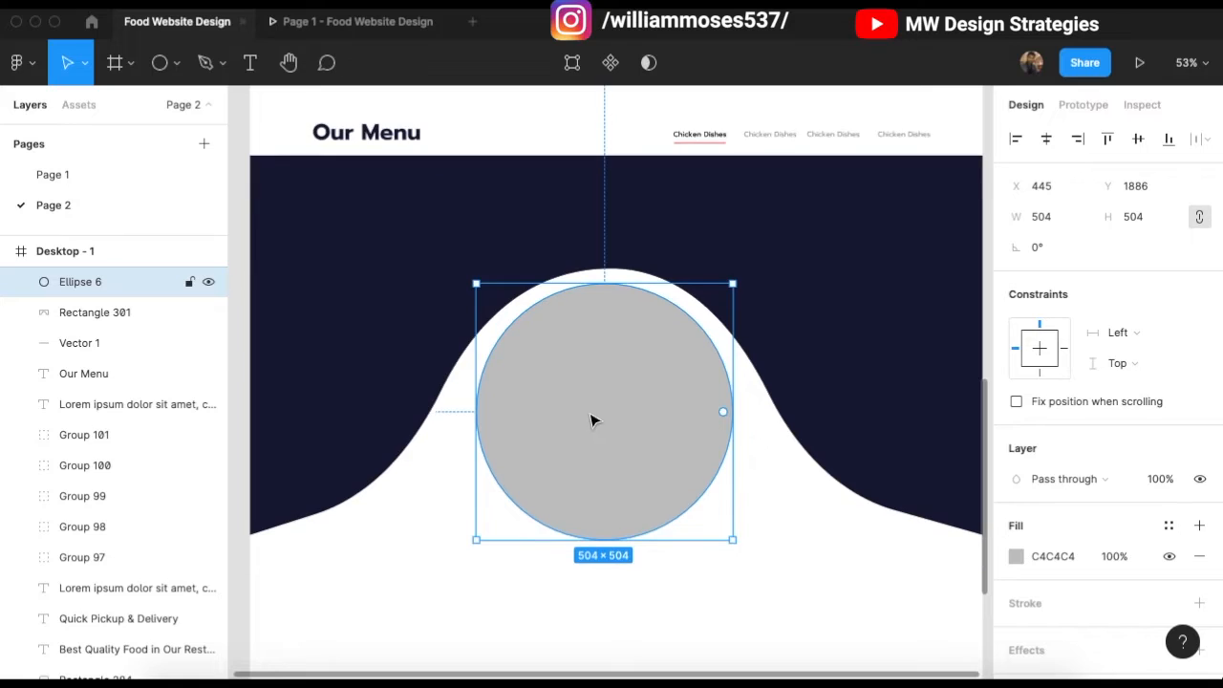
pyautogui.hotkey('ctrl', 'd')
pyautogui.moveTo(732, 540); pyautogui.dragTo(754, 555)
pyautogui.moveTo(673, 455); pyautogui.dragTo(663, 443)
pyautogui.hotkey('ctrl', '[')
pyautogui.hotkey('ctrl', '[')
pyautogui.hotkey('ctrl', '[')
pyautogui.hotkey('ctrl', '[')
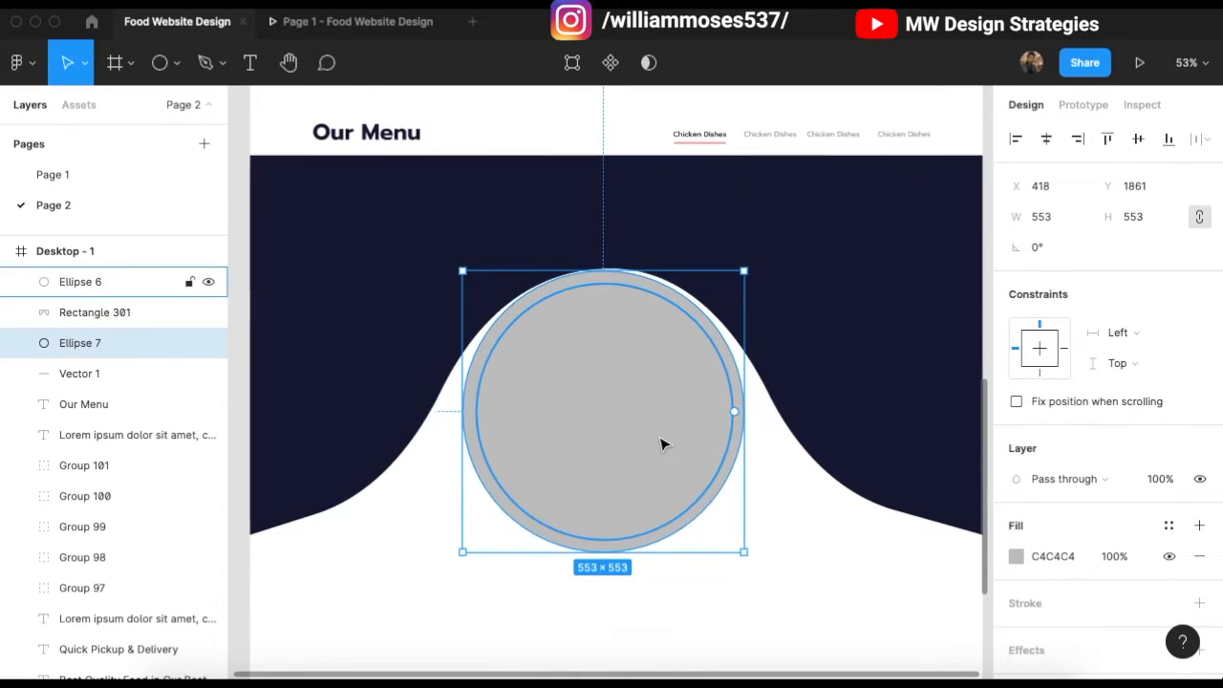
pyautogui.press('XF86AudioRaiseVolume')
pyautogui.keyDown('shift'); pyautogui.click(654, 354); pyautogui.keyUp('shift')
pyautogui.moveTo(653, 353); pyautogui.dragTo(652, 370)
# Step: Give the larger circle a 1px black stroke and hide its grey fill
pyautogui.click(841, 505)
pyautogui.click(714, 516)
pyautogui.scroll(-2, 1009, 499)
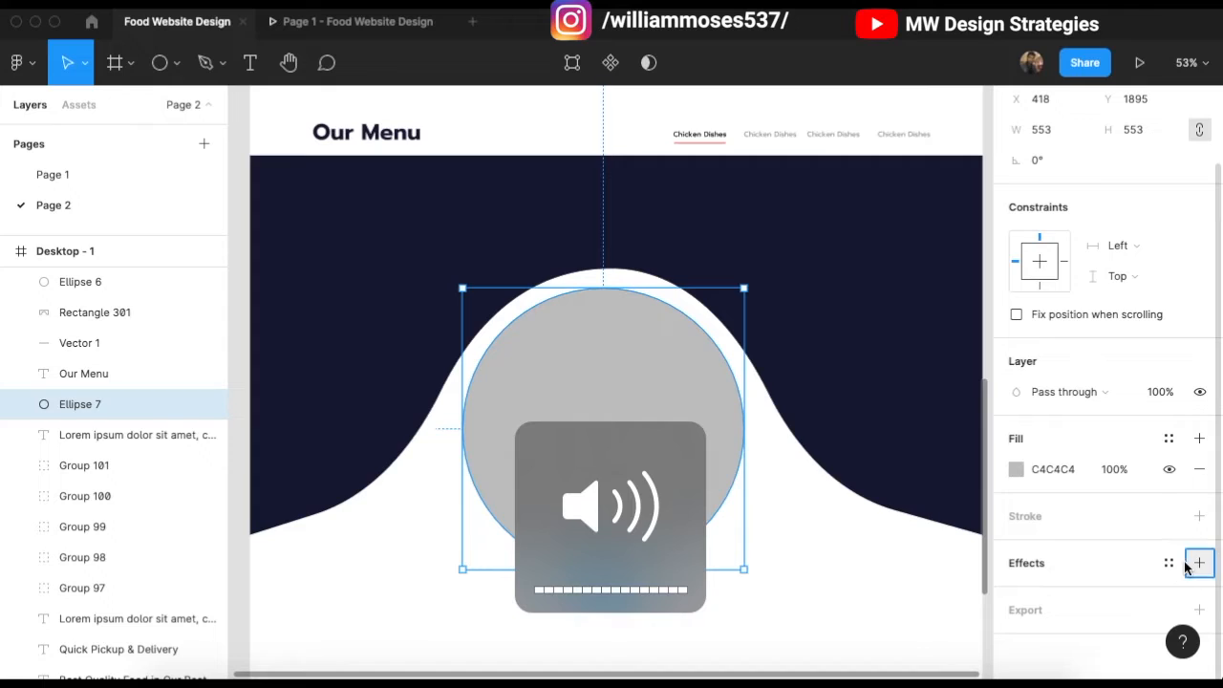
pyautogui.click(1194, 563)
pyautogui.click(1192, 597)
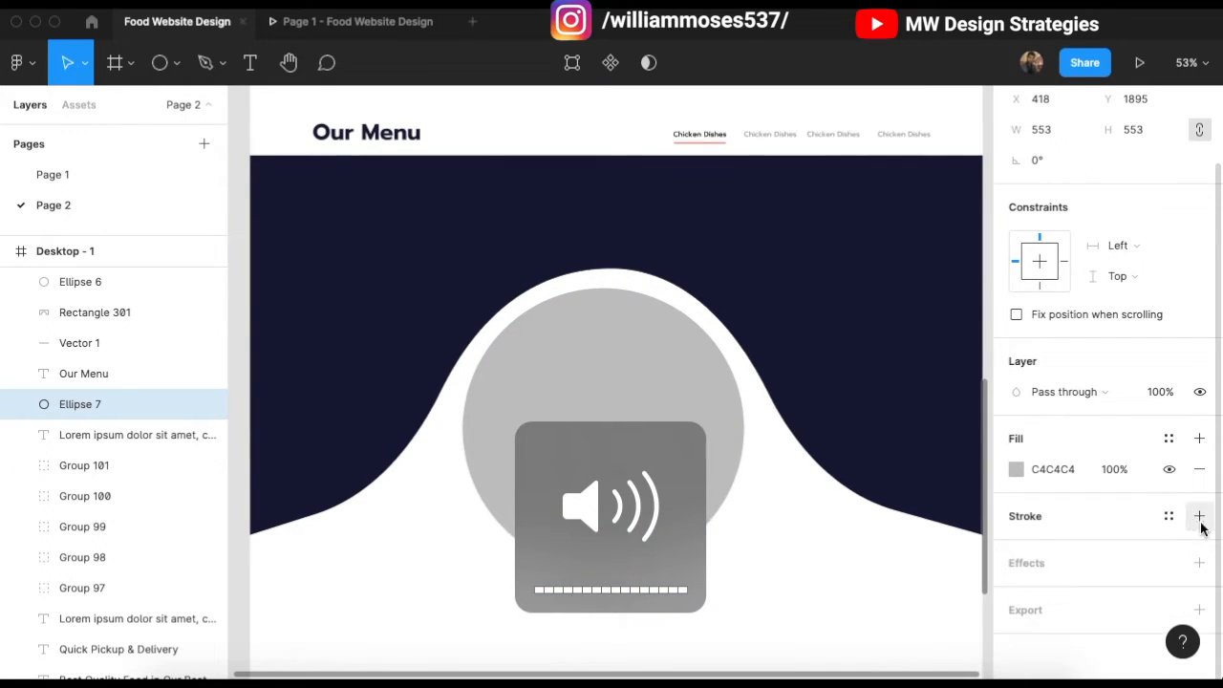
pyautogui.click(1199, 516)
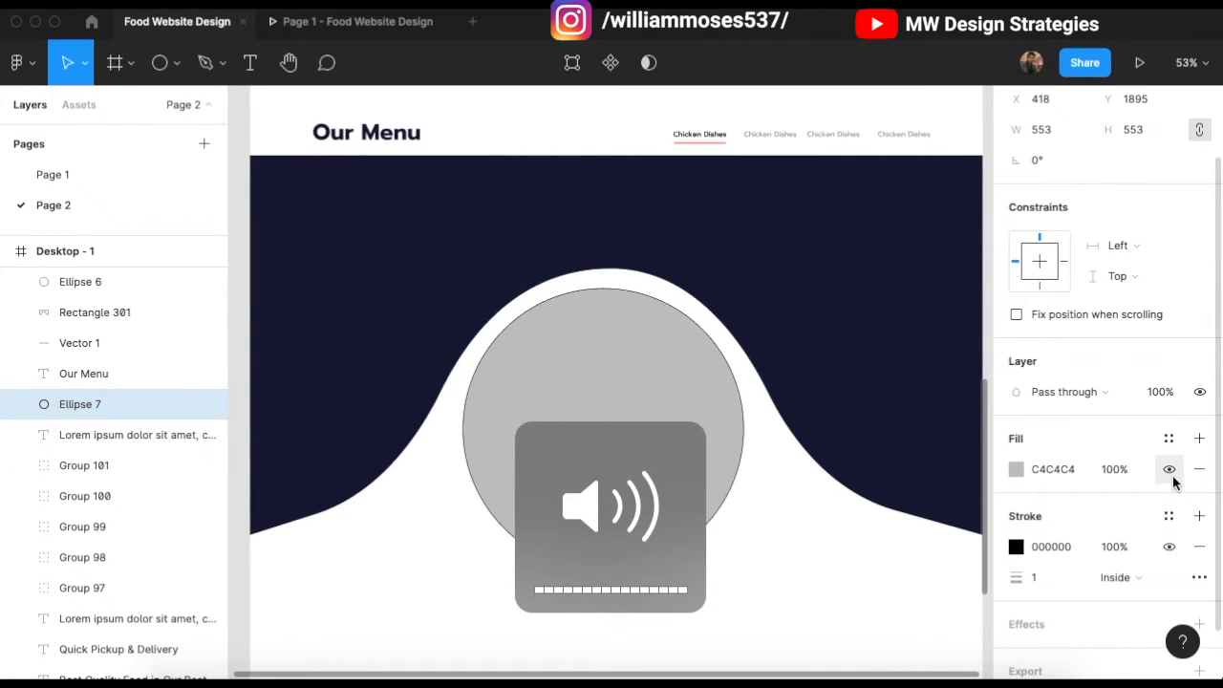
pyautogui.click(1169, 471)
pyautogui.click(830, 541)
pyautogui.scroll(-1, 473, 390)
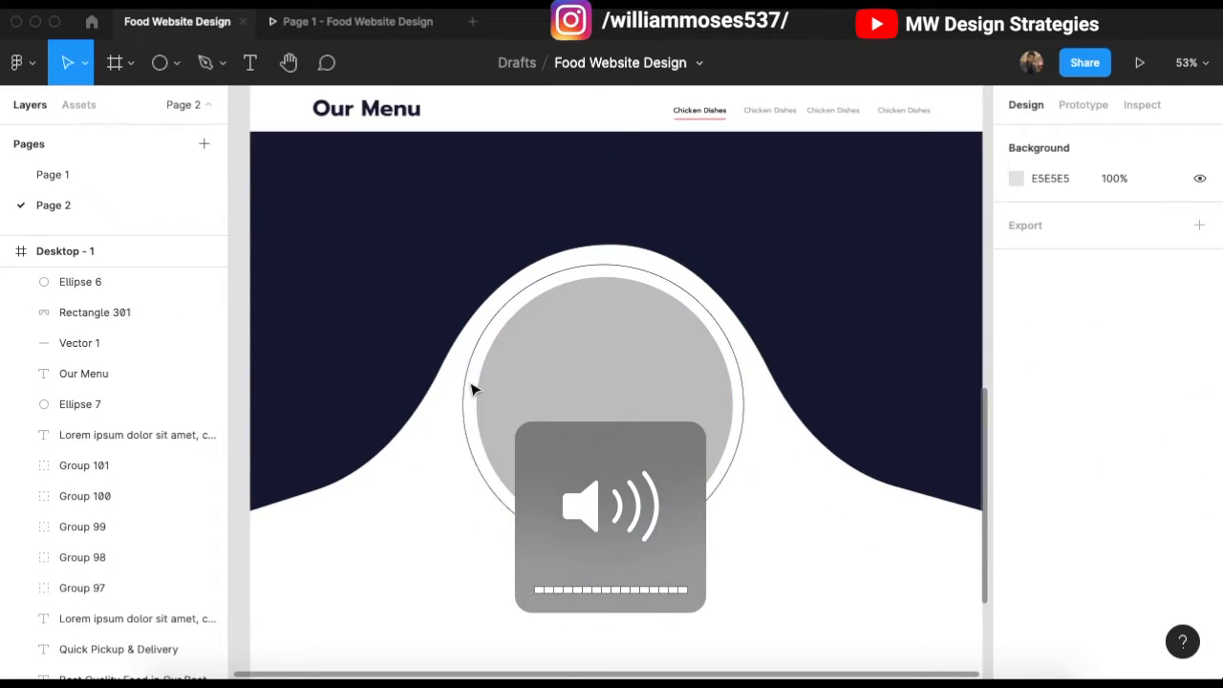
# Step: Enlarge the inner circle to 513×513 and centre it inside the ring
pyautogui.click(545, 385)
pyautogui.scroll(1, 616, 299)
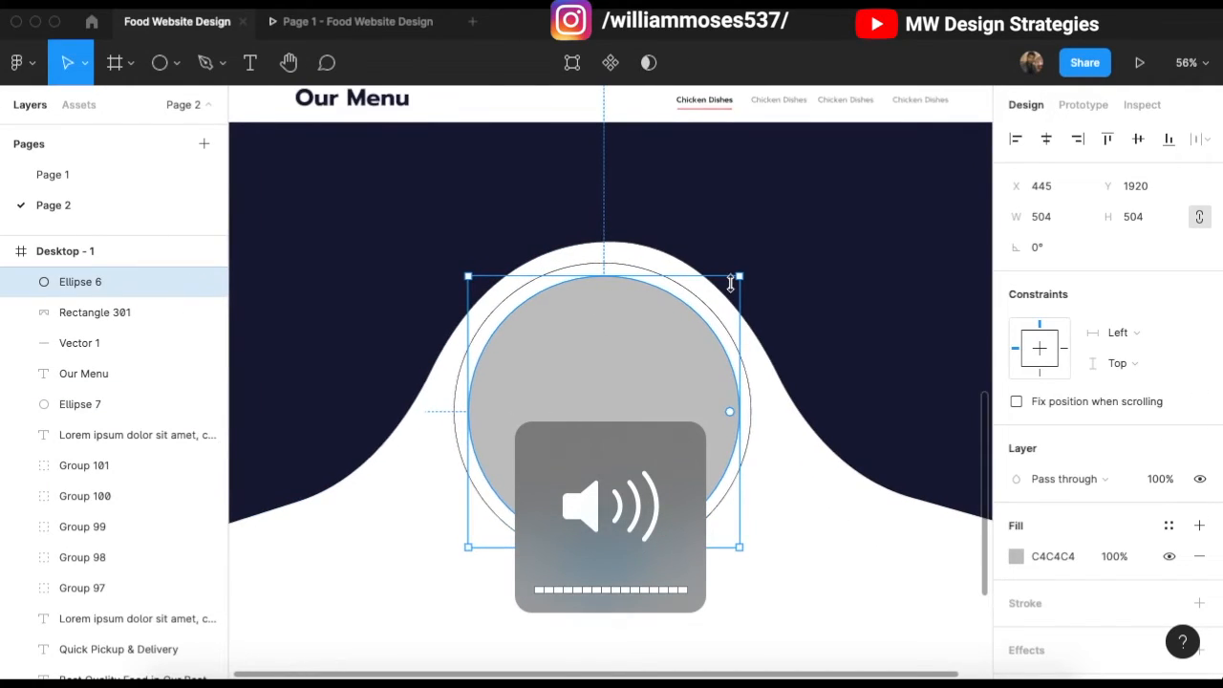
pyautogui.moveTo(740, 277); pyautogui.dragTo(745, 280)
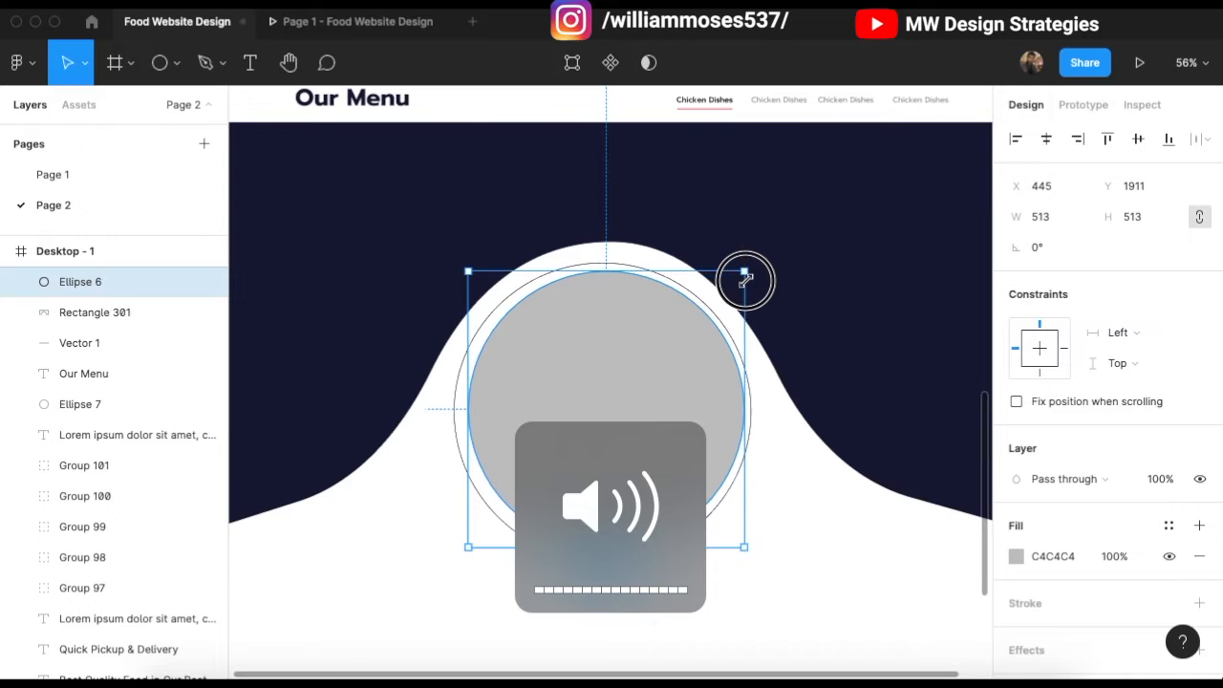
pyautogui.moveTo(623, 376); pyautogui.dragTo(619, 380)
pyautogui.scroll(-2, 759, 470)
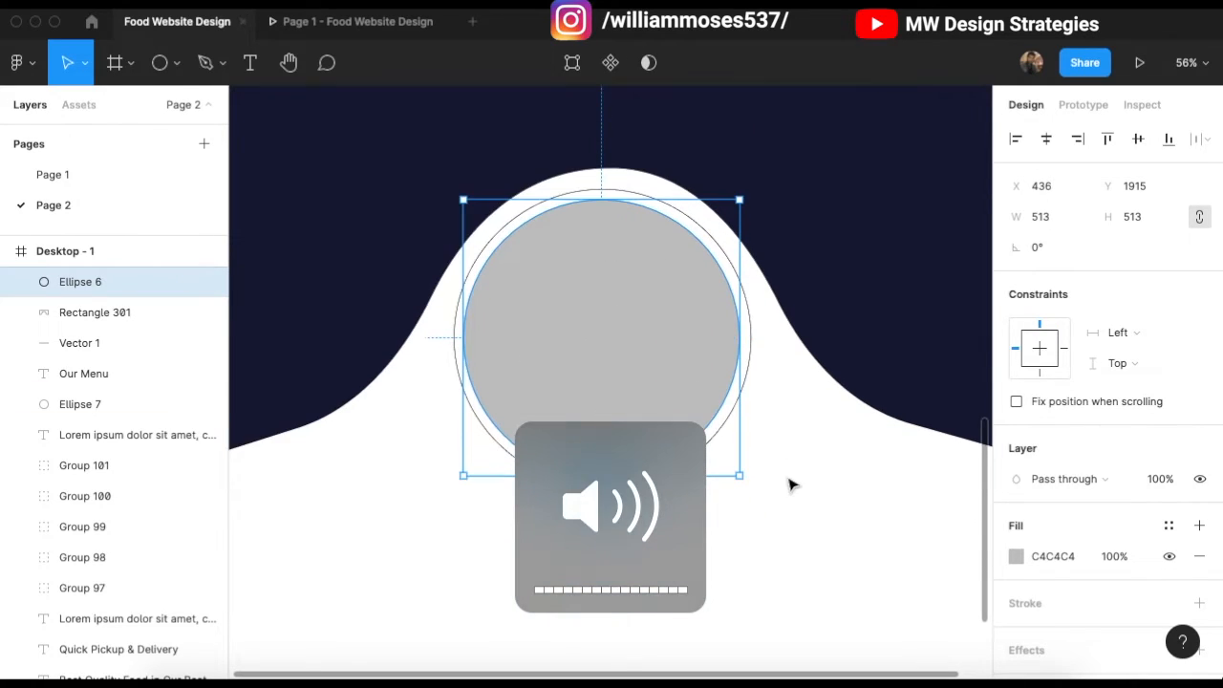
# Step: Fill the inner circle with red FF6767 from the document colours
pyautogui.click(1016, 555)
pyautogui.click(855, 589)
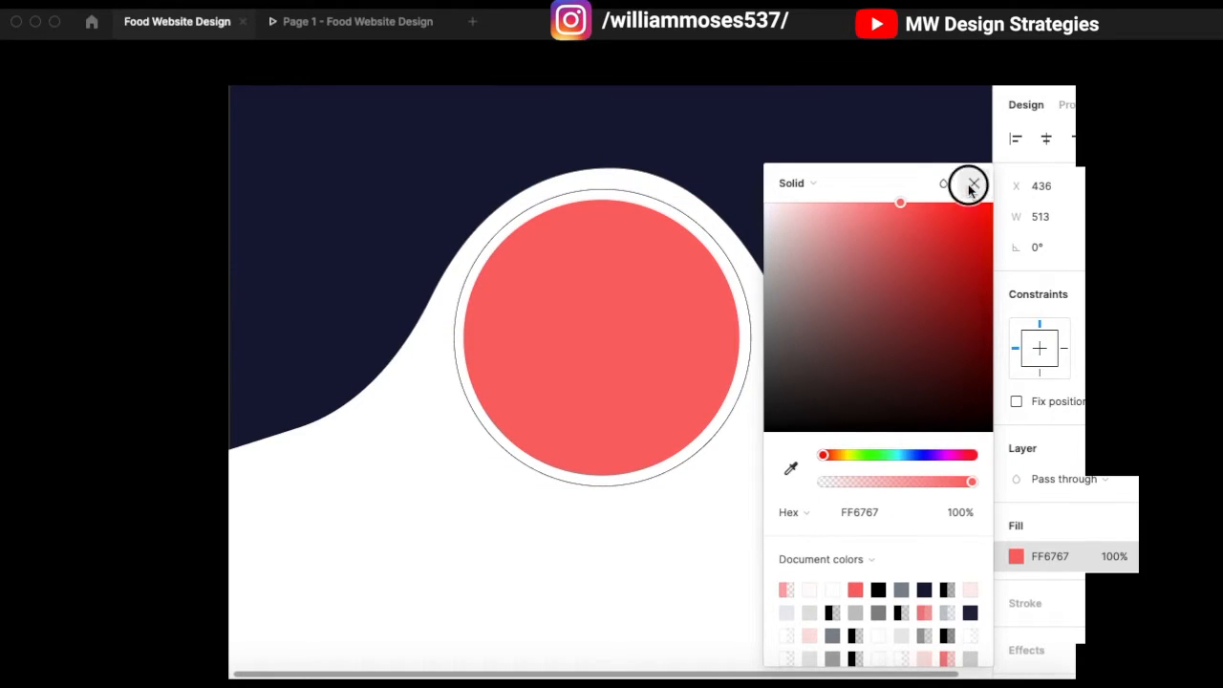
pyautogui.click(973, 182)
pyautogui.click(782, 549)
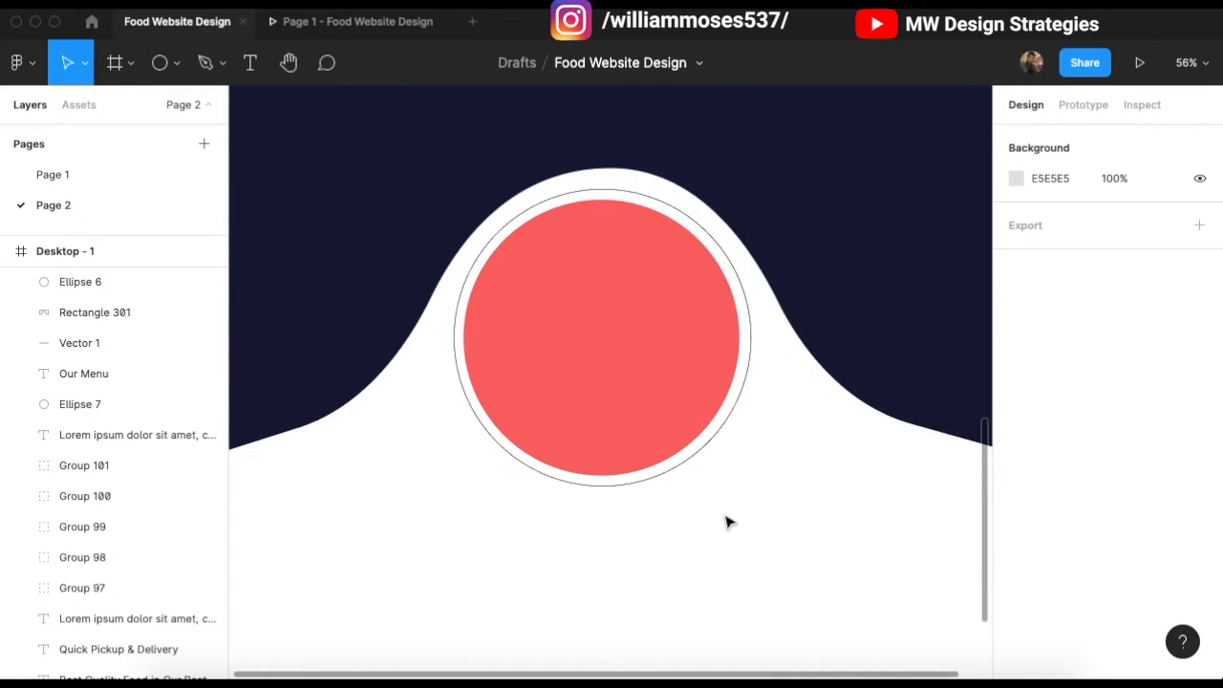
pyautogui.click(669, 477)
pyautogui.scroll(1, 478, 459)
# Step: Change the outer ring's stroke to pale grey E0E0E0 sampled from the canvas
pyautogui.scroll(5, 510, 330)
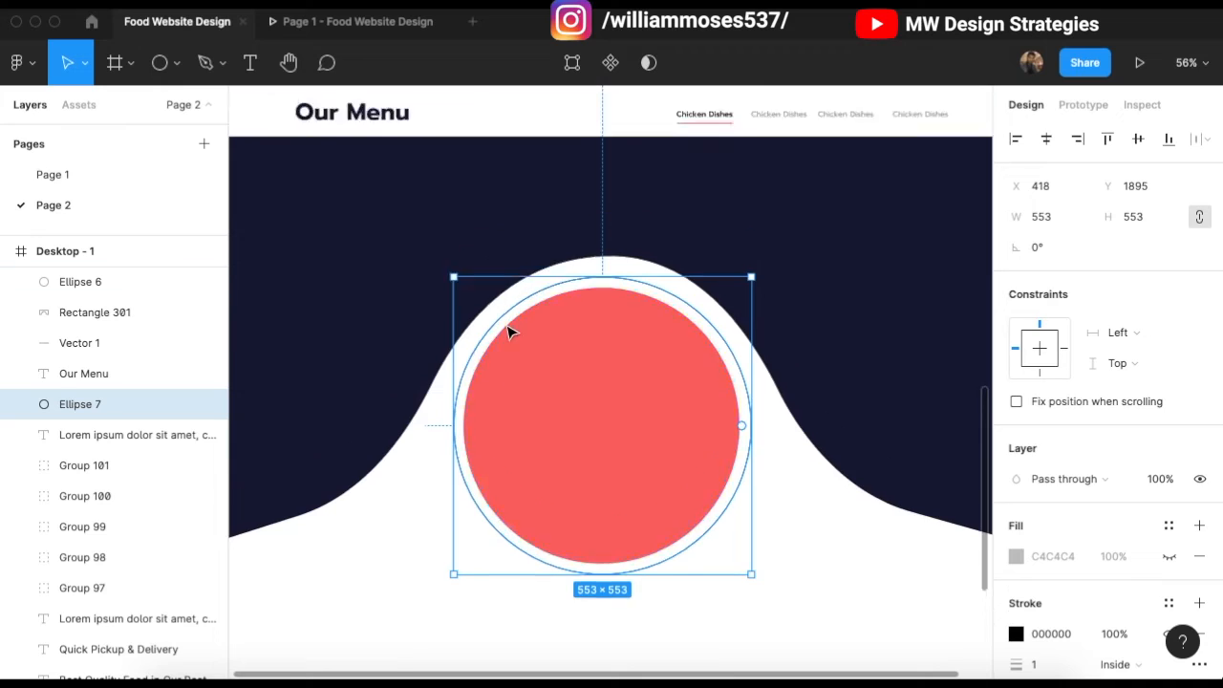
pyautogui.hscroll(-1, 510, 334)
pyautogui.scroll(3, 478, 388)
pyautogui.press('XF86AudioRaiseVolume')
pyautogui.scroll(6, 478, 388)
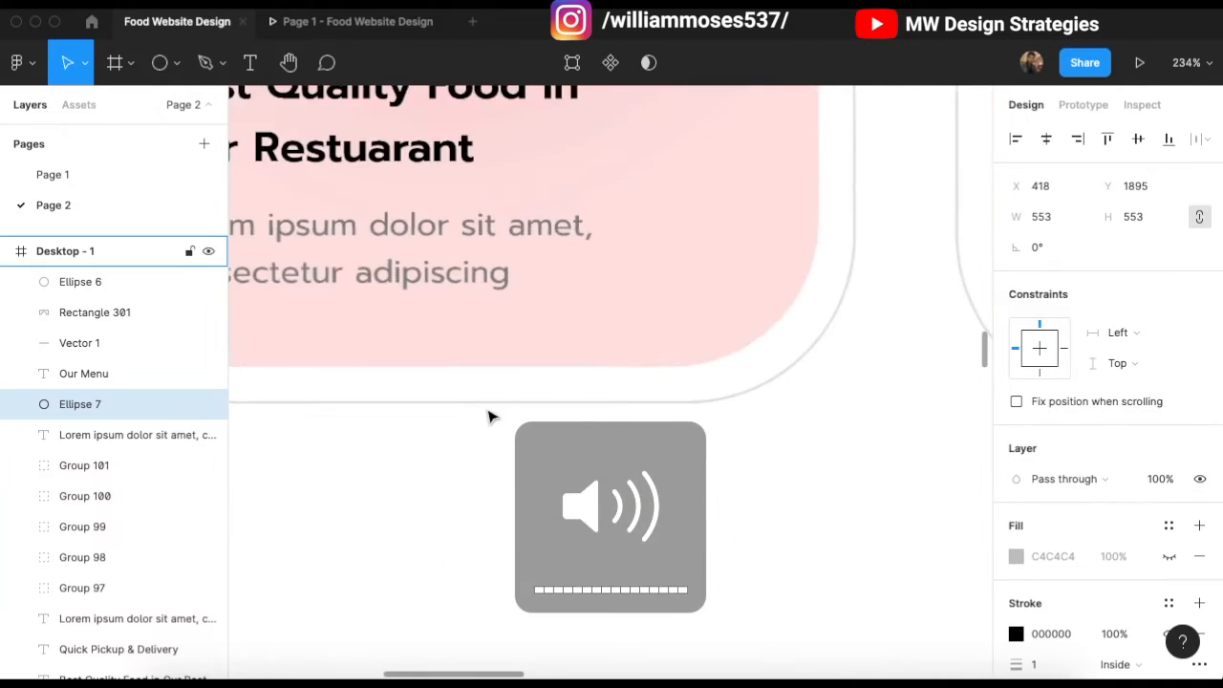
pyautogui.scroll(-2, 1013, 458)
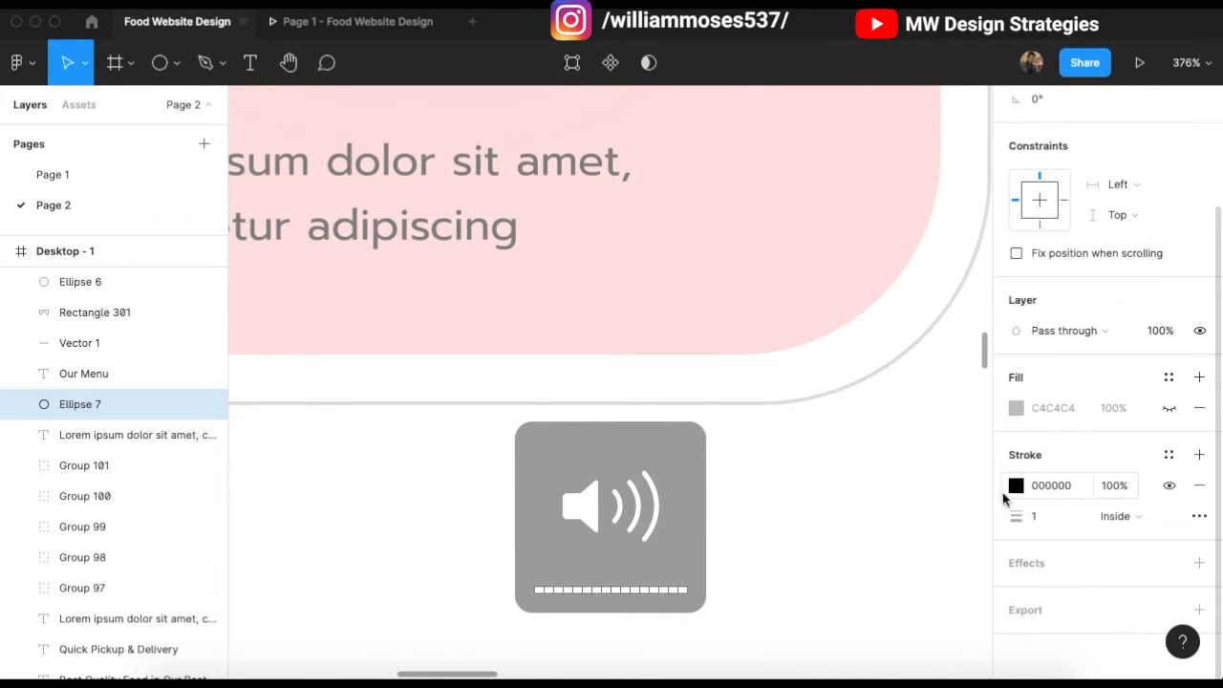
pyautogui.click(1017, 486)
pyautogui.click(791, 467)
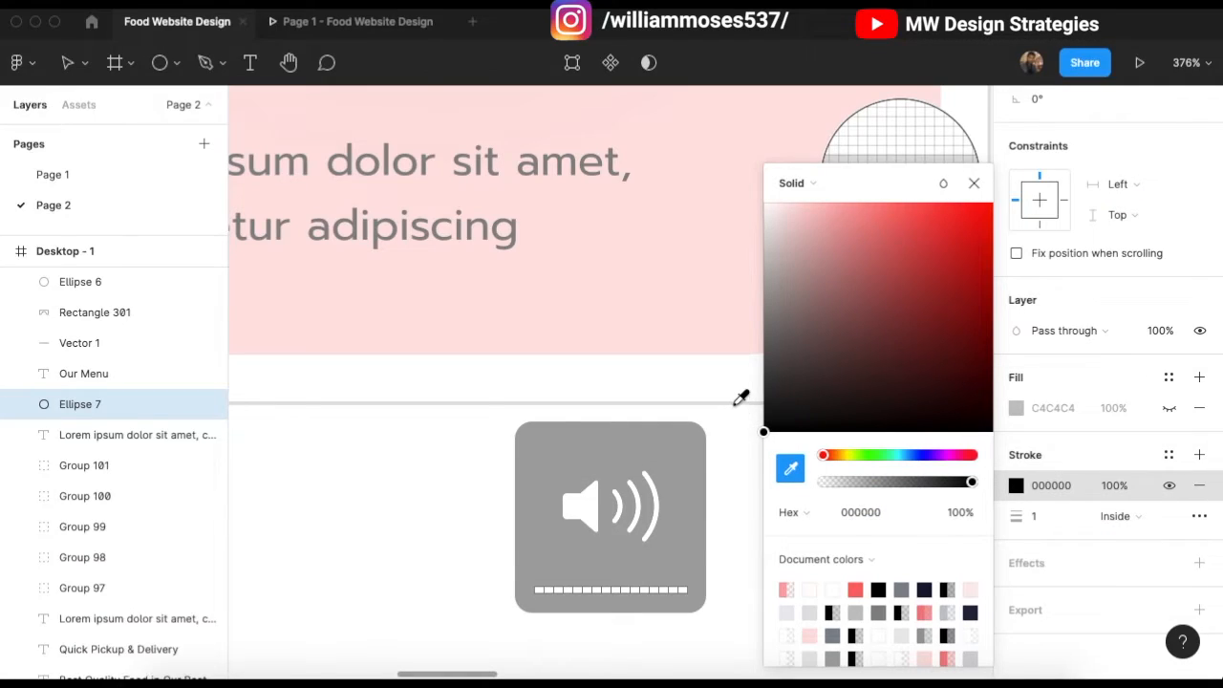
pyautogui.click(737, 408)
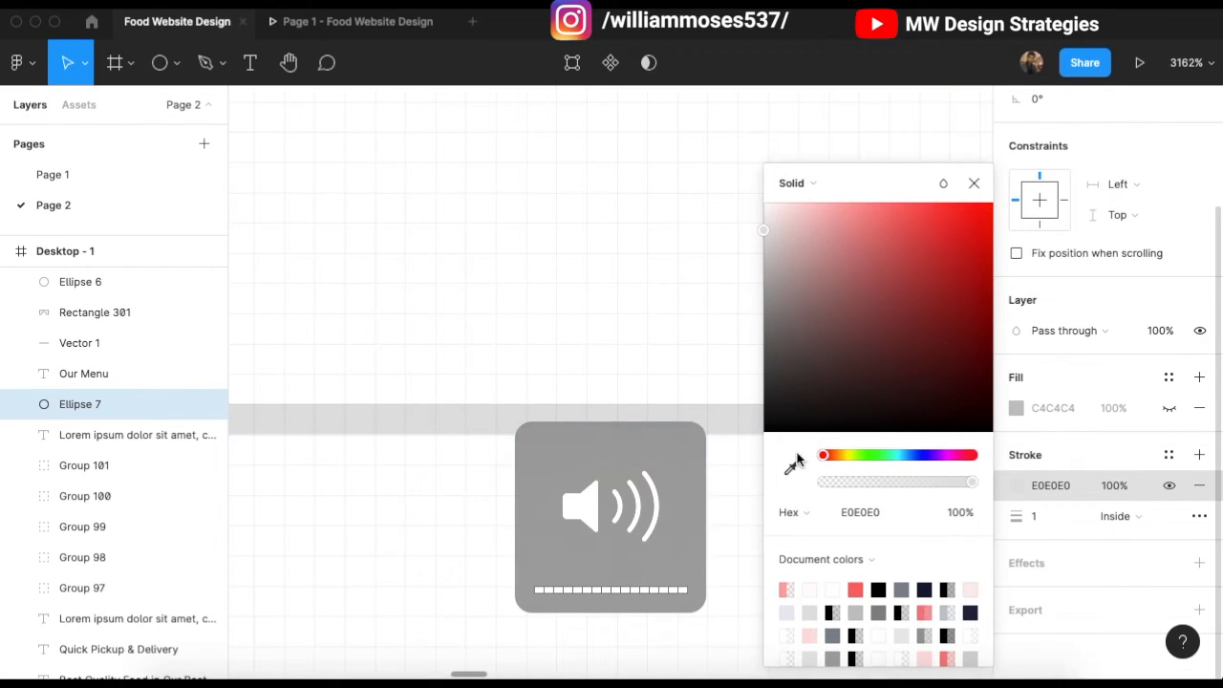
pyautogui.scroll(-15, 718, 391)
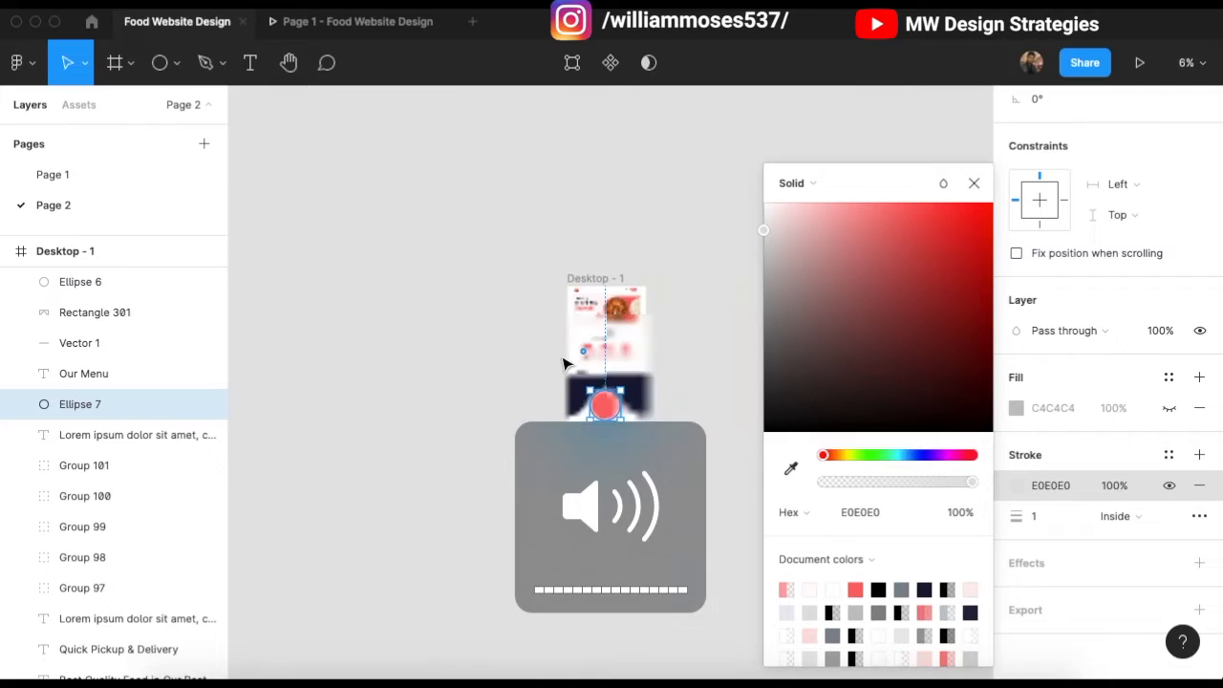
pyautogui.click(605, 430)
# Step: Move both circles, without the curve shape, slightly up and right to centre them
pyautogui.scroll(8, 592, 396)
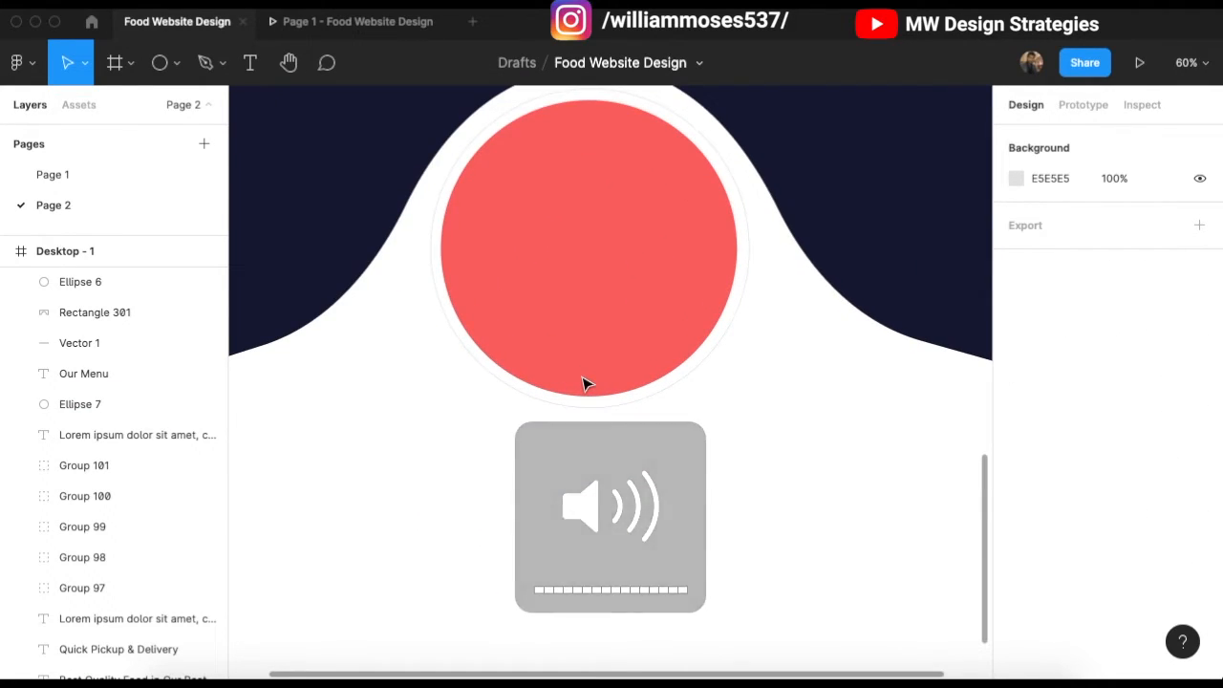
pyautogui.scroll(4, 587, 379)
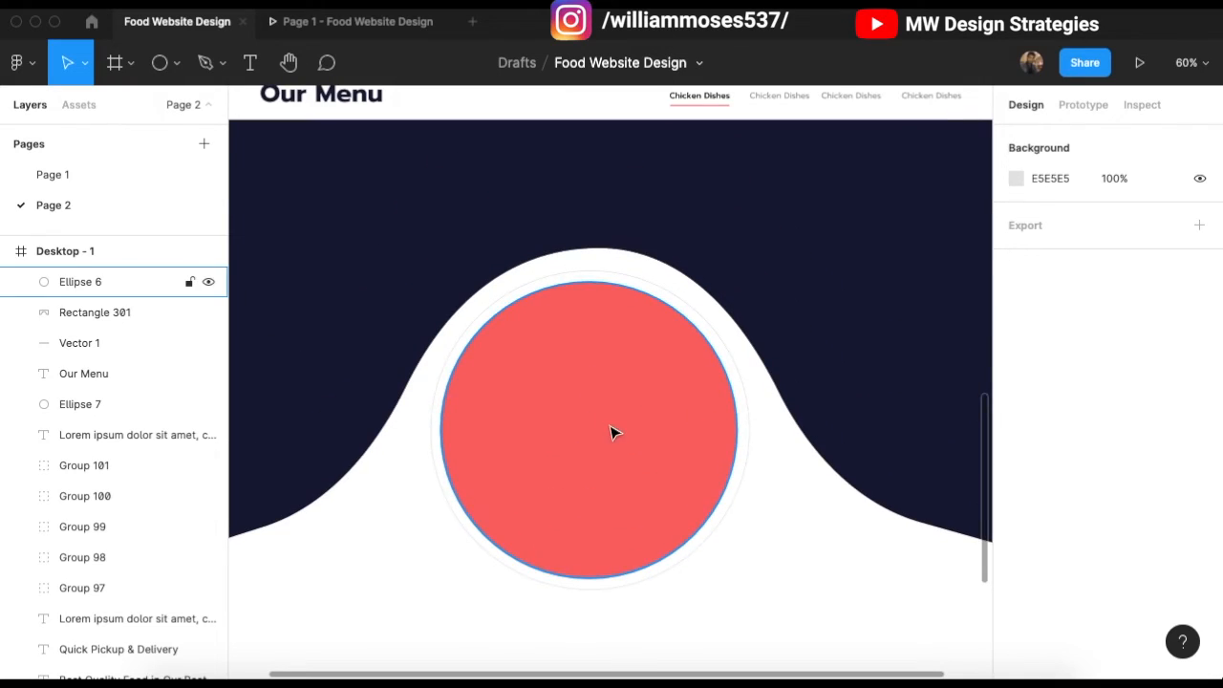
pyautogui.scroll(-2, 639, 532)
pyautogui.moveTo(653, 551); pyautogui.dragTo(651, 355)
pyautogui.scroll(-1, 622, 341)
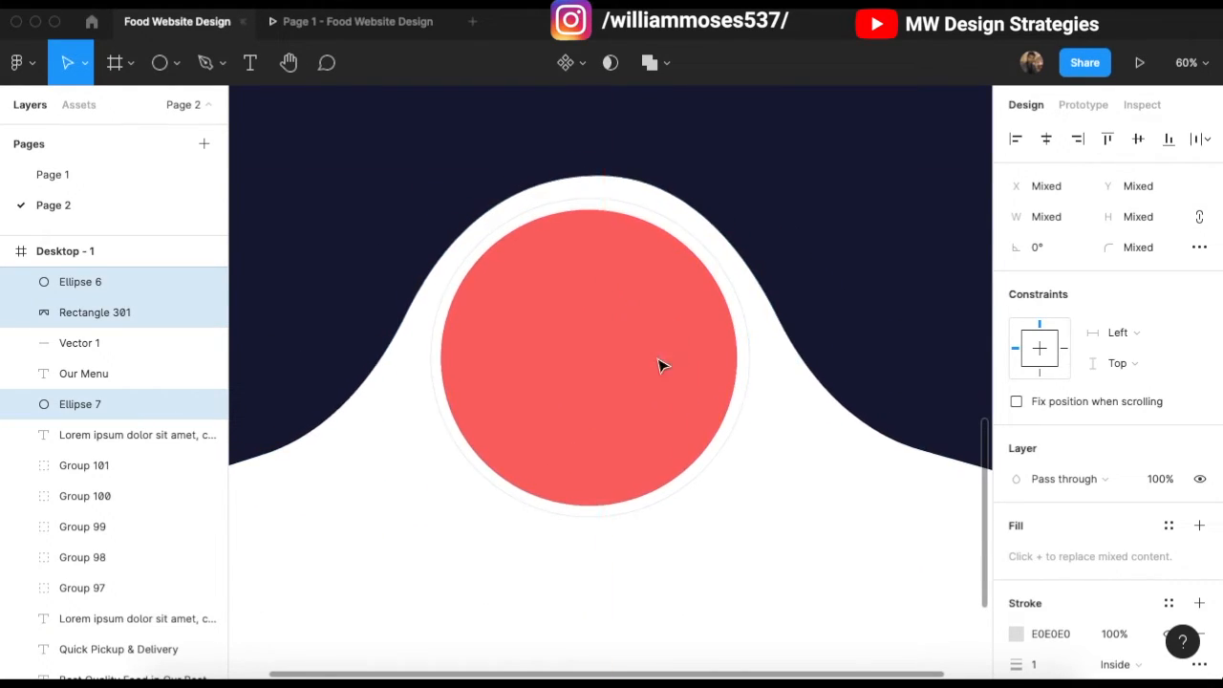
pyautogui.scroll(-2, 654, 357)
pyautogui.click(677, 537)
pyautogui.moveTo(654, 532); pyautogui.dragTo(644, 409)
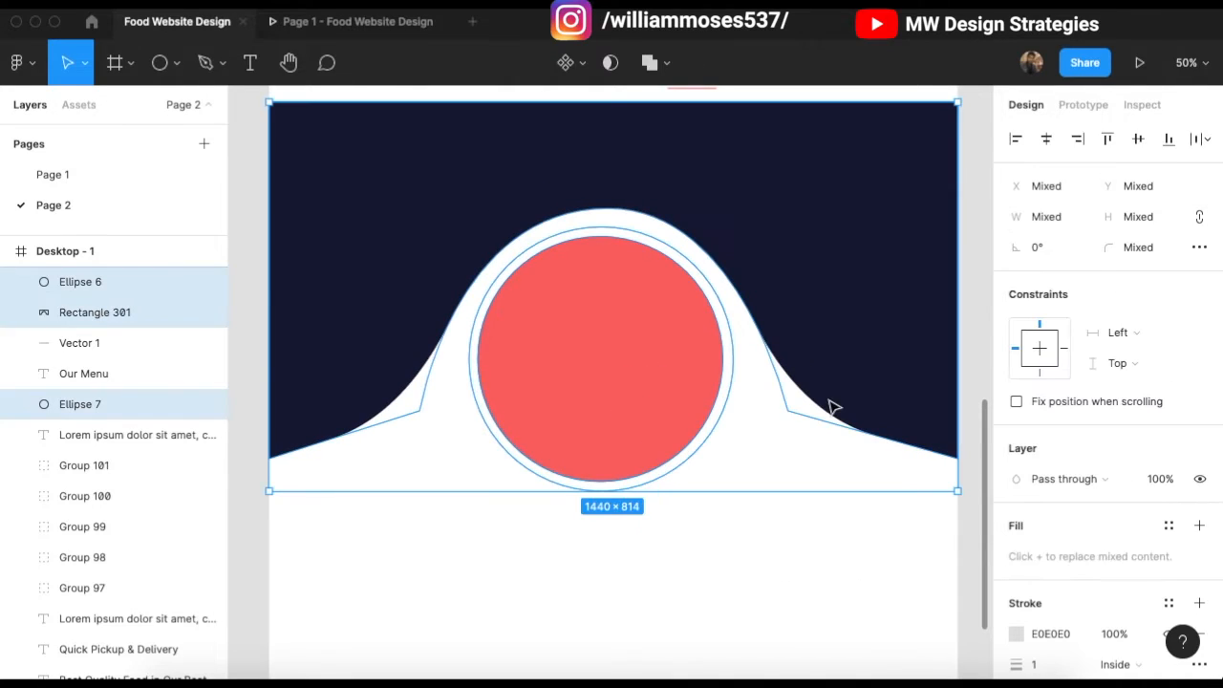
pyautogui.keyDown('shift'); pyautogui.click(856, 402); pyautogui.keyUp('shift')
pyautogui.moveTo(580, 348); pyautogui.dragTo(582, 346)
pyautogui.click(700, 557)
pyautogui.scroll(5, 557, 292)
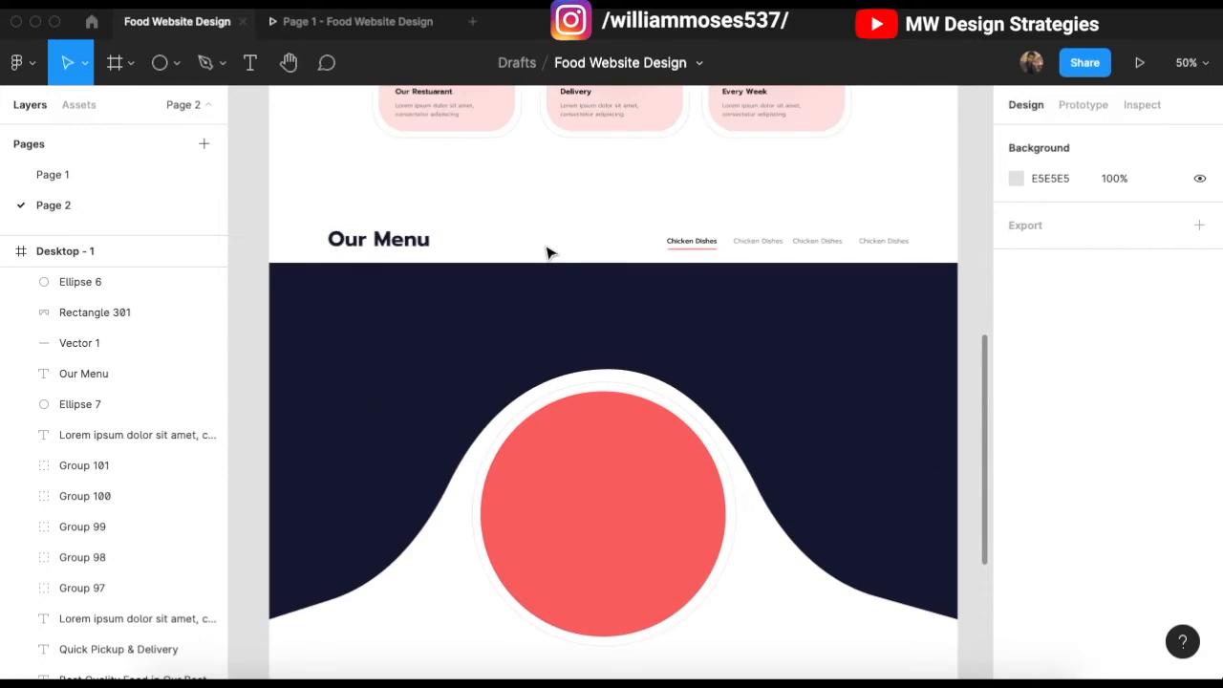
pyautogui.scroll(-3, 587, 356)
pyautogui.scroll(1, 621, 401)
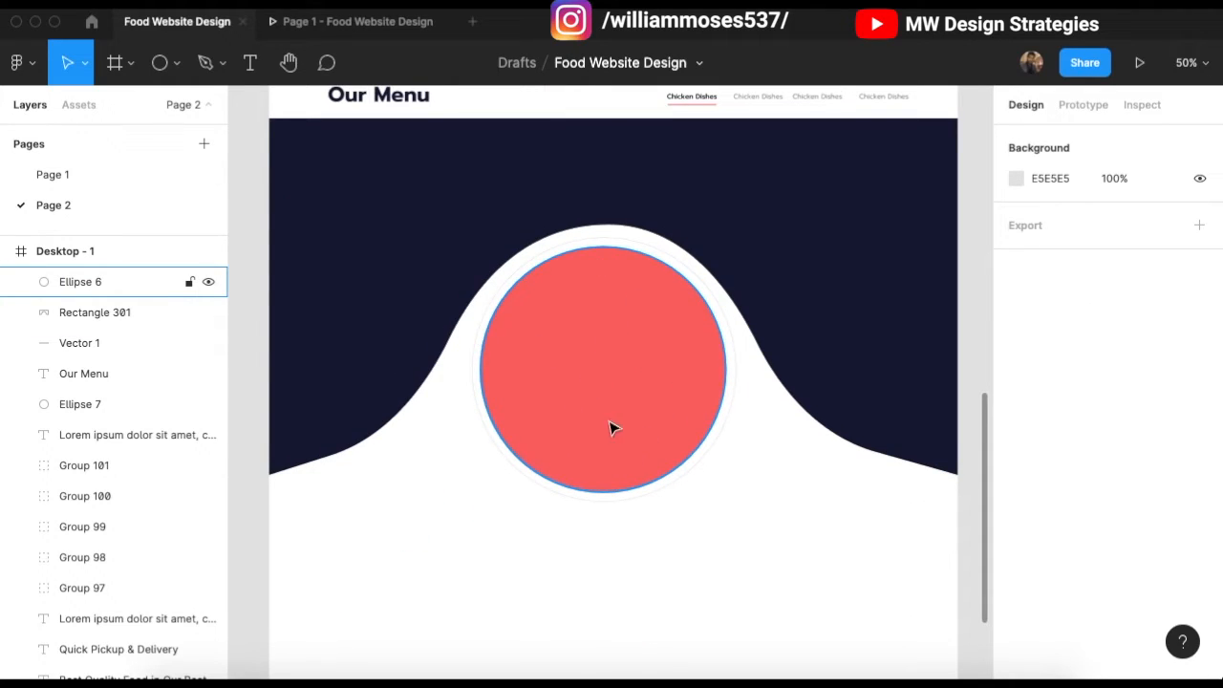
# Step: Copy the callout elements from Page 1 into Page 2, removing a stray red circle
pyautogui.click(95, 174)
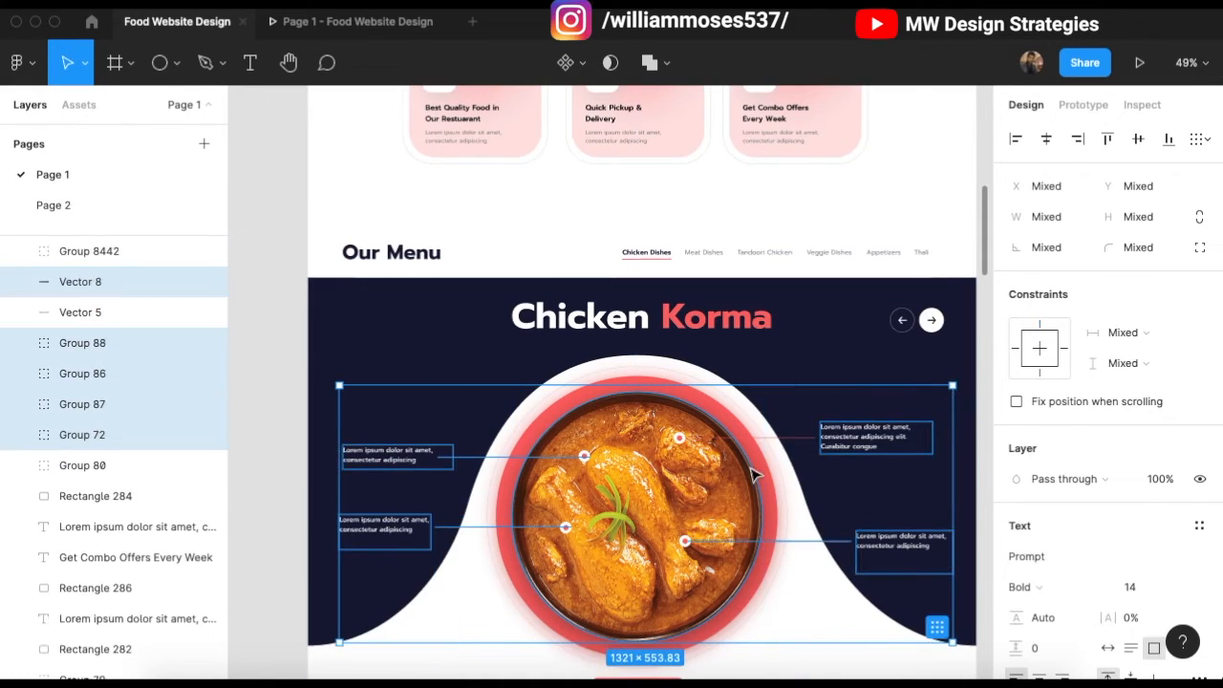
pyautogui.keyDown('shift'); pyautogui.click(791, 439); pyautogui.keyUp('shift')
pyautogui.press('super+c')
pyautogui.click(164, 202)
pyautogui.press('super+v')
pyautogui.click(611, 440)
pyautogui.press('Delete')
pyautogui.click(598, 436)
pyautogui.press('Delete')
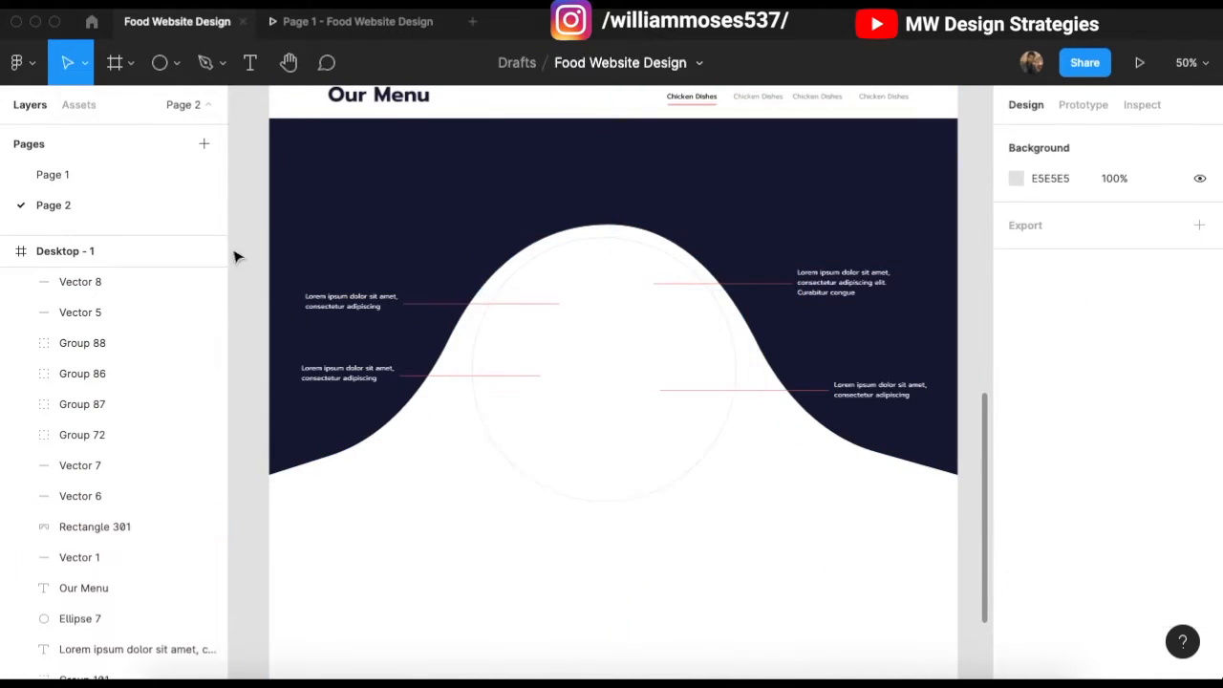
# Step: Copy the dish's ring shapes from Page 1 onto Page 2 and fit them in place
pyautogui.click(94, 175)
pyautogui.click(541, 524)
pyautogui.keyDown('shift'); pyautogui.click(534, 532); pyautogui.keyUp('shift')
pyautogui.press('super+c')
pyautogui.click(94, 204)
pyautogui.press('super+v')
pyautogui.moveTo(775, 547); pyautogui.dragTo(734, 489)
pyautogui.moveTo(622, 389); pyautogui.dragTo(637, 399)
pyautogui.press('XF86AudioRaiseVolume')
pyautogui.scroll(3, 666, 409)
pyautogui.click(464, 256)
pyautogui.press('Delete')
pyautogui.click(23, 63)
pyautogui.moveTo(57, 169)
pyautogui.click(256, 68)
pyautogui.scroll(1, 516, 496)
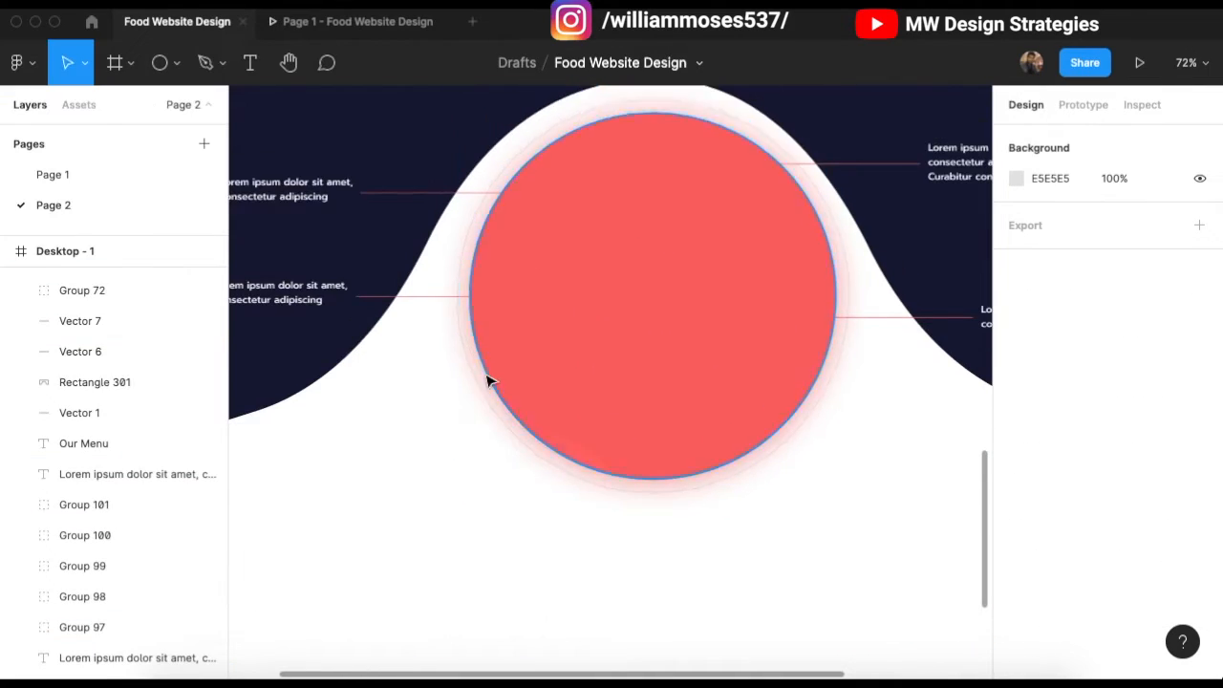
pyautogui.scroll(-3, 516, 496)
# Step: Copy the chicken korma photo from Page 1 and position it inside the red ring
pyautogui.click(53, 175)
pyautogui.click(650, 388)
pyautogui.press('super+c')
pyautogui.click(53, 205)
pyautogui.press('super+v')
pyautogui.moveTo(619, 366); pyautogui.dragTo(586, 428)
pyautogui.click(749, 442)
pyautogui.scroll(8, 507, 220)
# Step: Paste the Chicken Korma heading onto the menu section in white FFFFFF and position it
pyautogui.click(596, 391)
pyautogui.press('super+c')
pyautogui.scroll(-5, 611, 383)
pyautogui.click(625, 379)
pyautogui.press('super+v')
pyautogui.scroll(-2, 1071, 568)
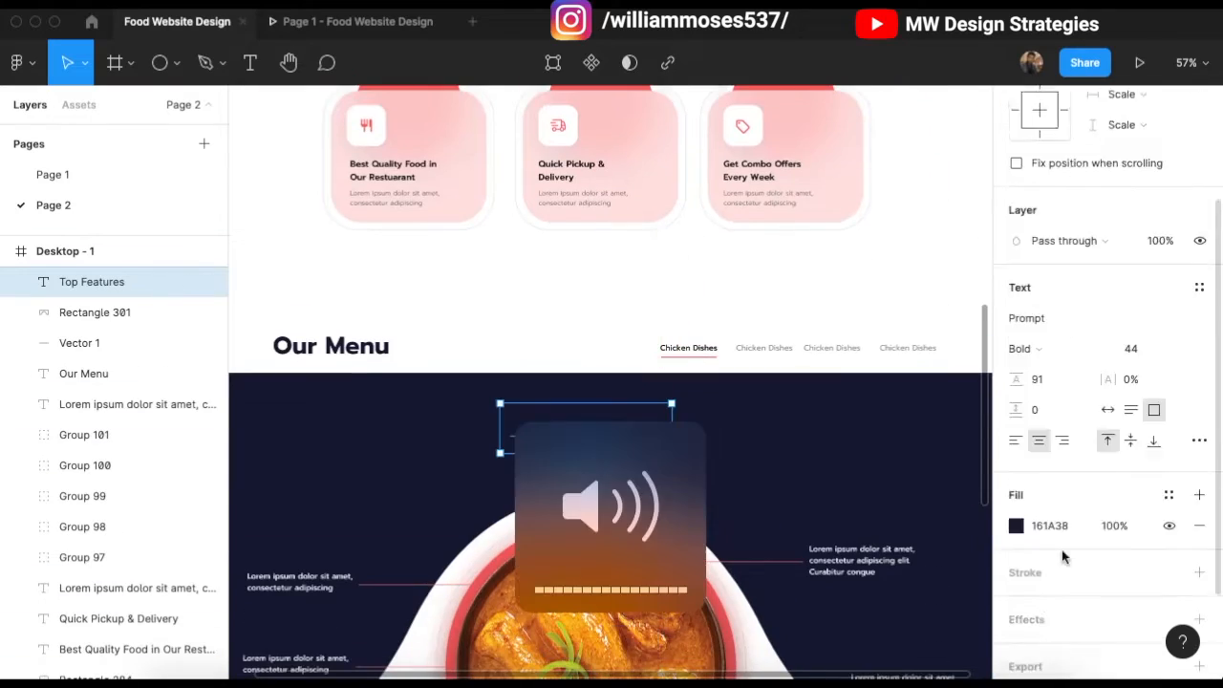
pyautogui.scroll(-2, 1071, 567)
pyautogui.click(1017, 469)
pyautogui.moveTo(804, 402); pyautogui.dragTo(766, 277)
pyautogui.scroll(-1, 603, 393)
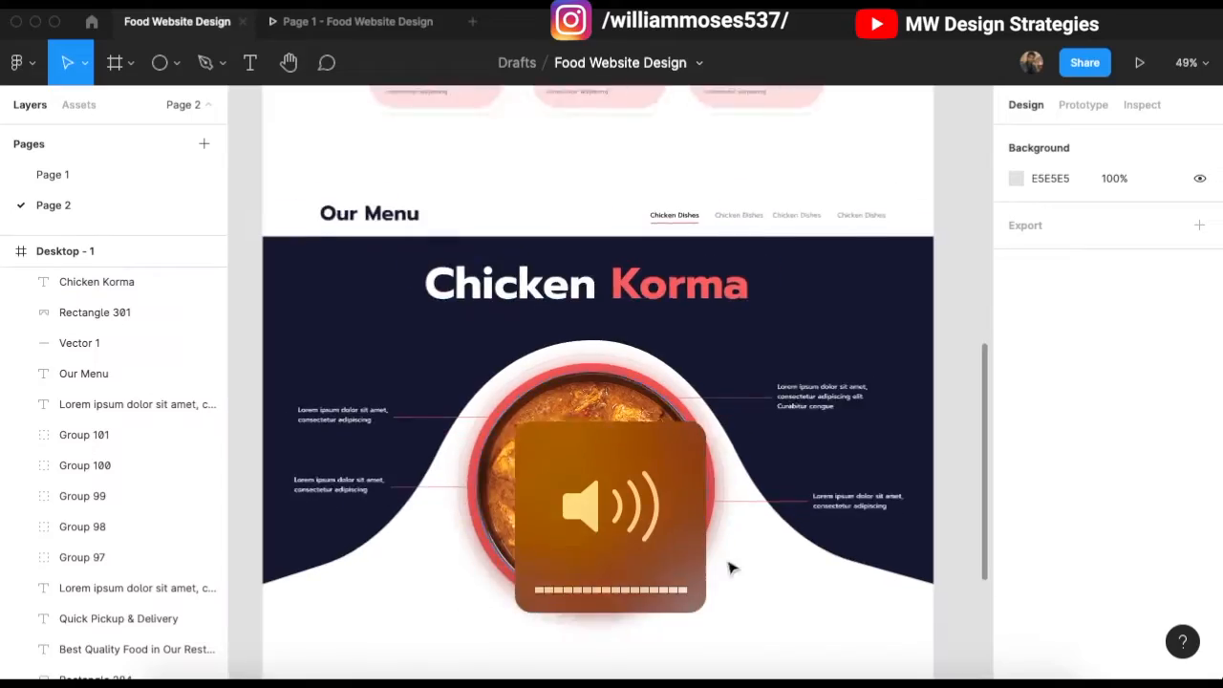
pyautogui.scroll(3, 729, 564)
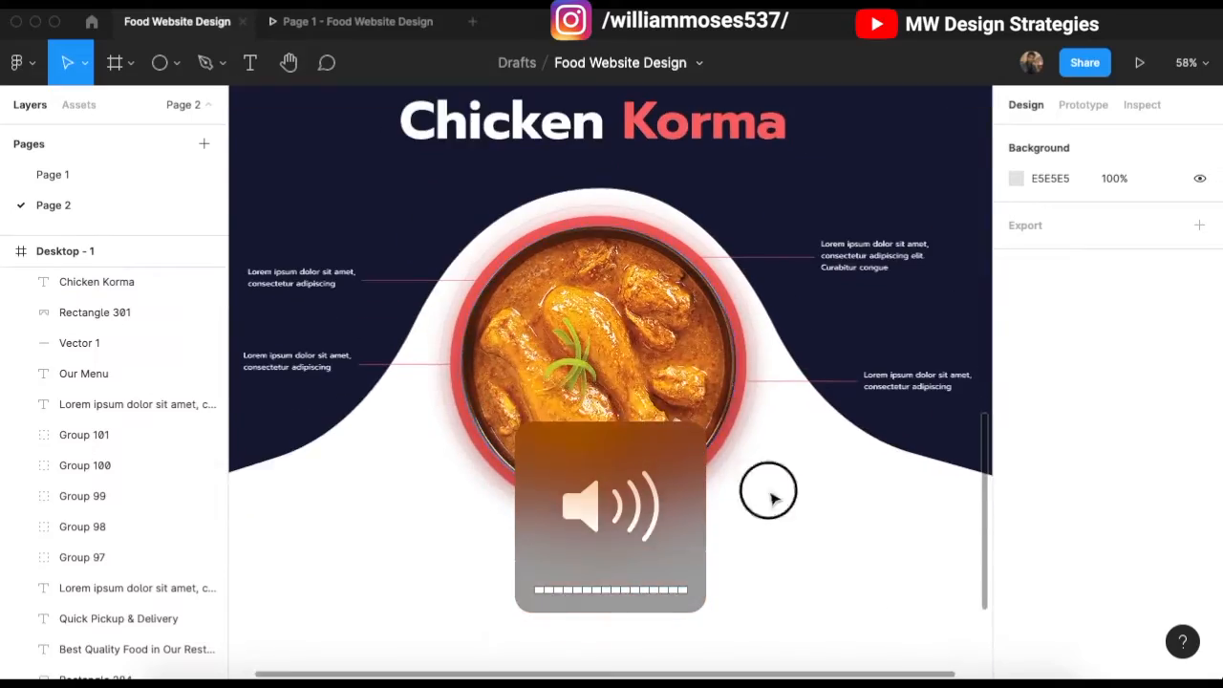
pyautogui.scroll(1, 768, 491)
# Step: Bring two of the callout lines to the front of the dish photo
pyautogui.scroll(3, 540, 342)
pyautogui.click(382, 229)
pyautogui.keyDown('shift'); pyautogui.click(382, 340); pyautogui.keyUp('shift')
pyautogui.press('alt+super+]')
# Step: Draw a white circle with no outline at the end of a callout line
pyautogui.scroll(6, 517, 323)
pyautogui.press('o')
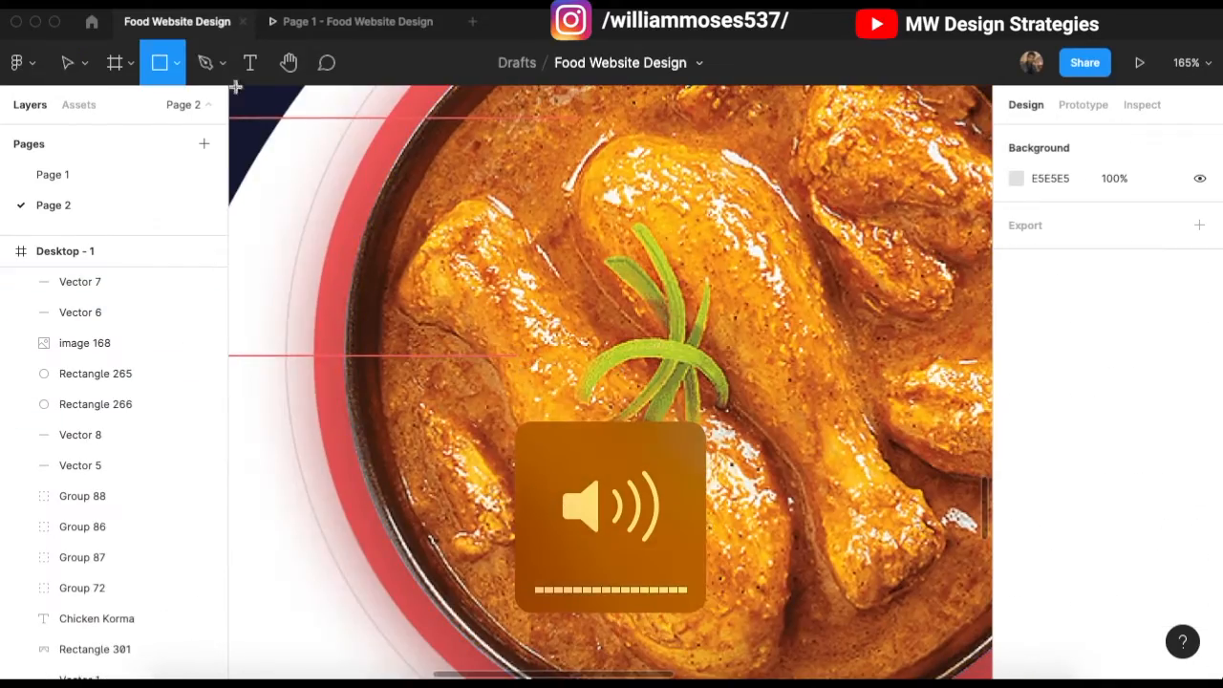
pyautogui.moveTo(512, 323); pyautogui.dragTo(592, 403)
pyautogui.moveTo(534, 367); pyautogui.dragTo(540, 360)
pyautogui.scroll(3, 546, 368)
pyautogui.scroll(-1, 546, 369)
pyautogui.click(1199, 603)
pyautogui.scroll(-2, 1172, 574)
pyautogui.click(1168, 543)
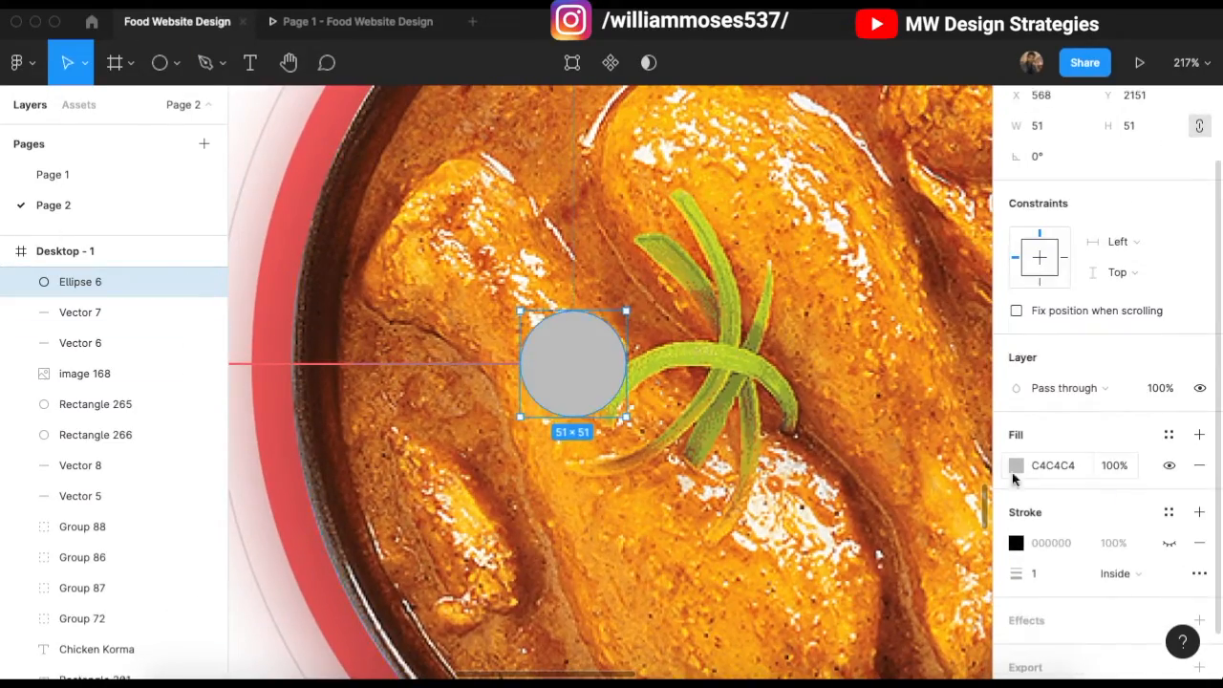
pyautogui.click(1015, 468)
pyautogui.moveTo(804, 401); pyautogui.dragTo(766, 277)
# Step: Add a smaller red copy inside the white circle, group them, and size the marker to 33 px
pyautogui.press('super+d')
pyautogui.moveTo(626, 311); pyautogui.dragTo(613, 323)
pyautogui.click(1016, 466)
pyautogui.scroll(-8, 498, 344)
pyautogui.scroll(10, 507, 336)
pyautogui.click(535, 436)
pyautogui.moveTo(606, 385); pyautogui.dragTo(586, 404)
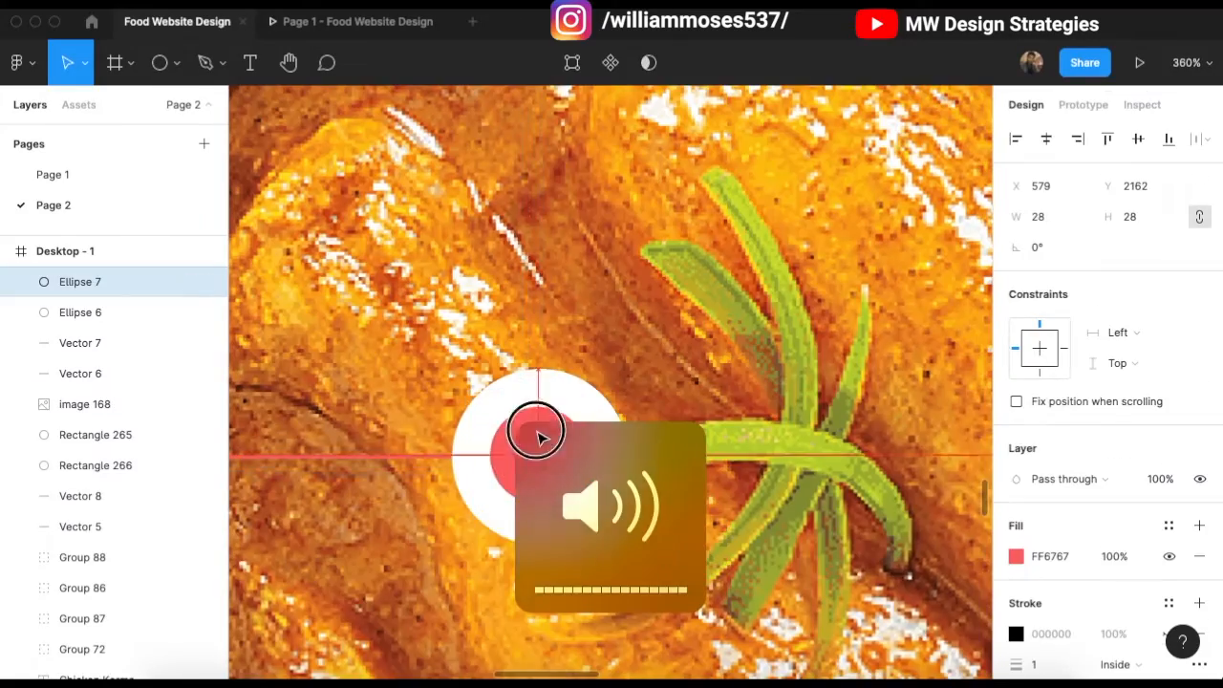
pyautogui.press('super+g')
pyautogui.scroll(-5, 514, 273)
pyautogui.moveTo(543, 278); pyautogui.dragTo(525, 296)
# Step: Copy the marker to the other callout line ends, bringing those lines to the front
pyautogui.moveTo(508, 304); pyautogui.dragTo(779, 333)
pyautogui.hscroll(2, 778, 332)
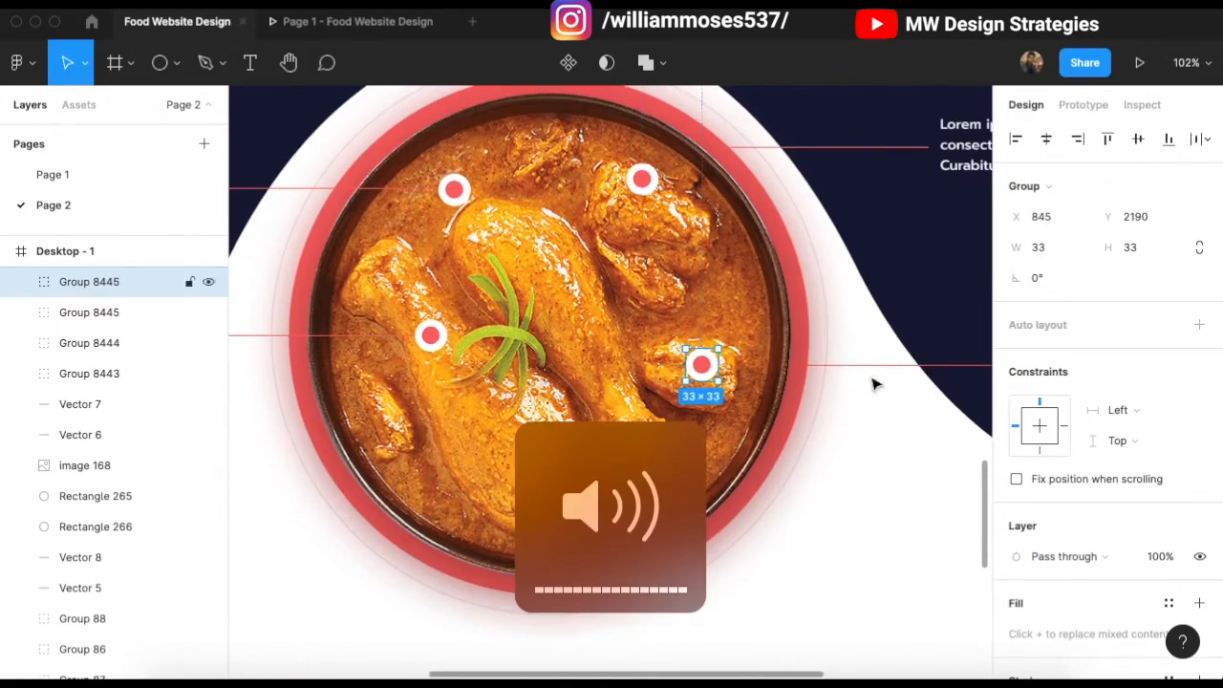
pyautogui.click(812, 365)
pyautogui.keyDown('shift'); pyautogui.click(816, 147); pyautogui.keyUp('shift')
pyautogui.press('alt+super+]')
pyautogui.moveTo(450, 139)
pyautogui.mouseDown()
pyautogui.moveTo(446, 108)
pyautogui.moveTo(450, 140)
pyautogui.mouseUp()
pyautogui.moveTo(642, 179); pyautogui.dragTo(642, 150)
pyautogui.click(888, 535)
pyautogui.scroll(-6, 609, 334)
pyautogui.scroll(5, 554, 261)
pyautogui.scroll(-5, 554, 262)
pyautogui.scroll(2, 480, 199)
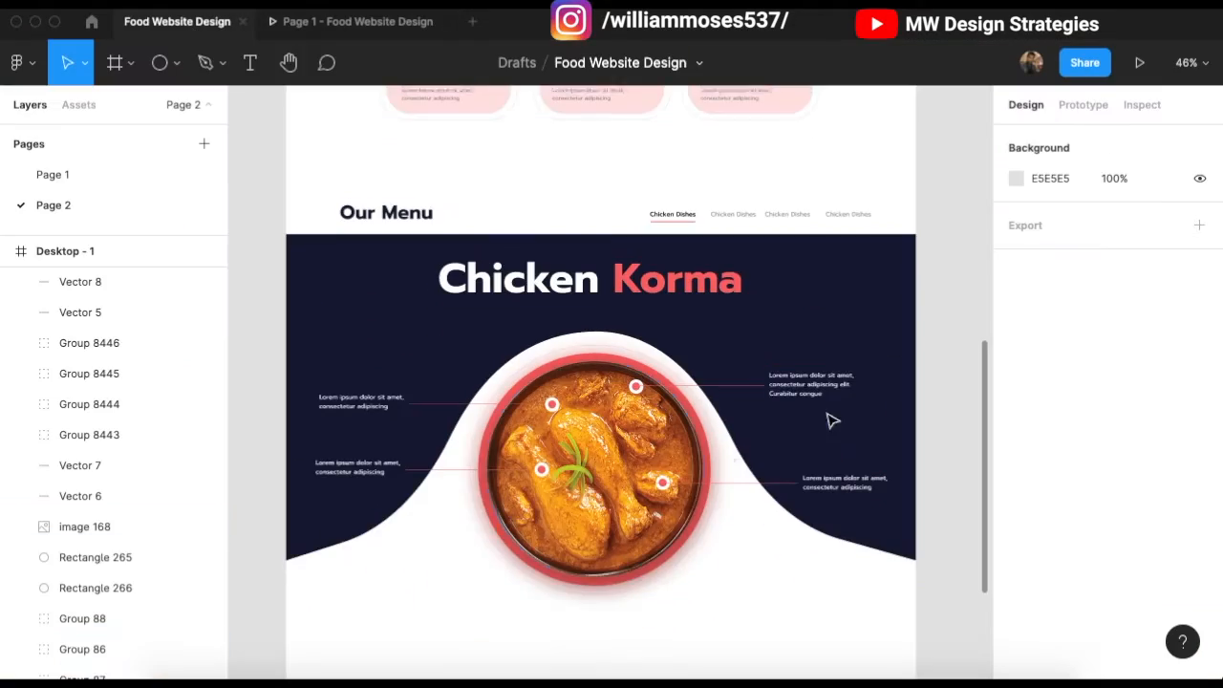
# Step: Insert the Eva forward arrow icon on a white circle and group them
pyautogui.scroll(3, 831, 420)
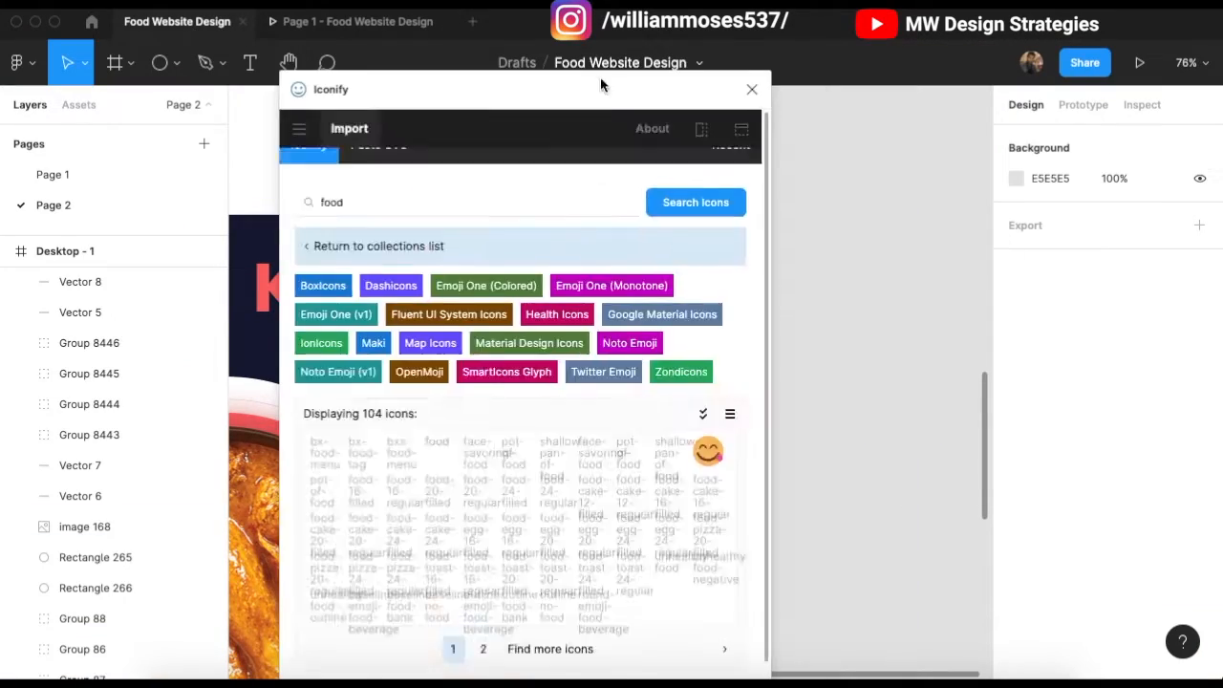
pyautogui.moveTo(600, 84); pyautogui.dragTo(1029, 84)
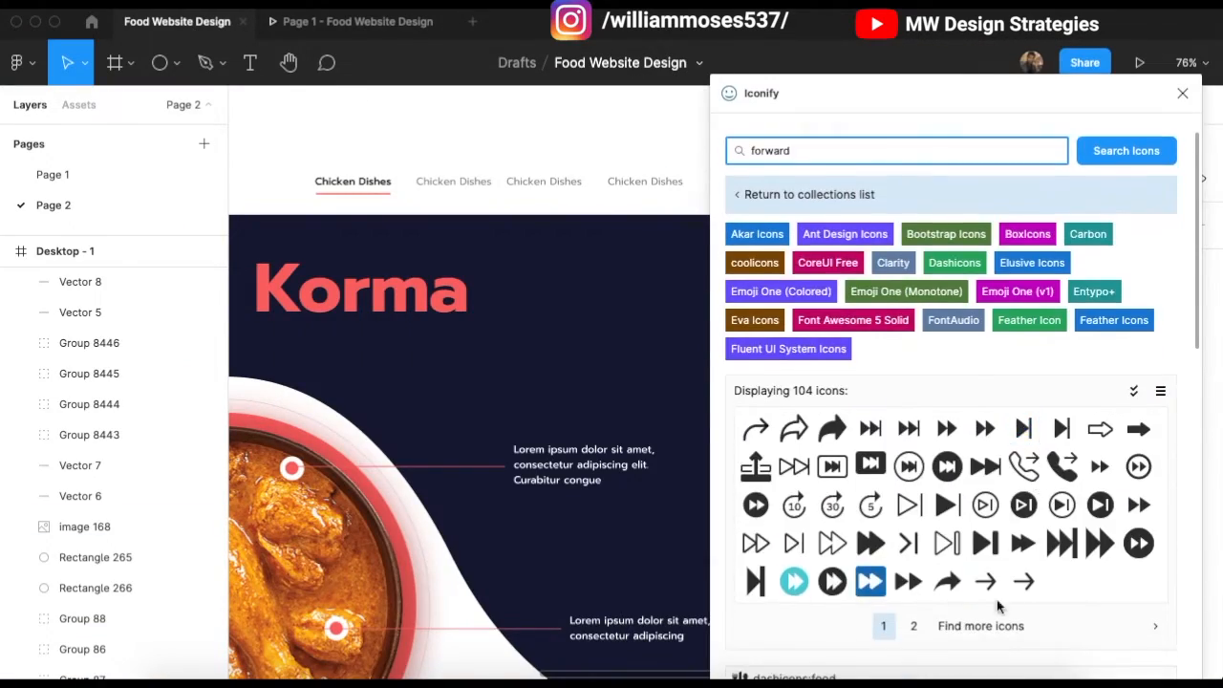
pyautogui.click(985, 581)
pyautogui.scroll(3, 784, 382)
pyautogui.press('o')
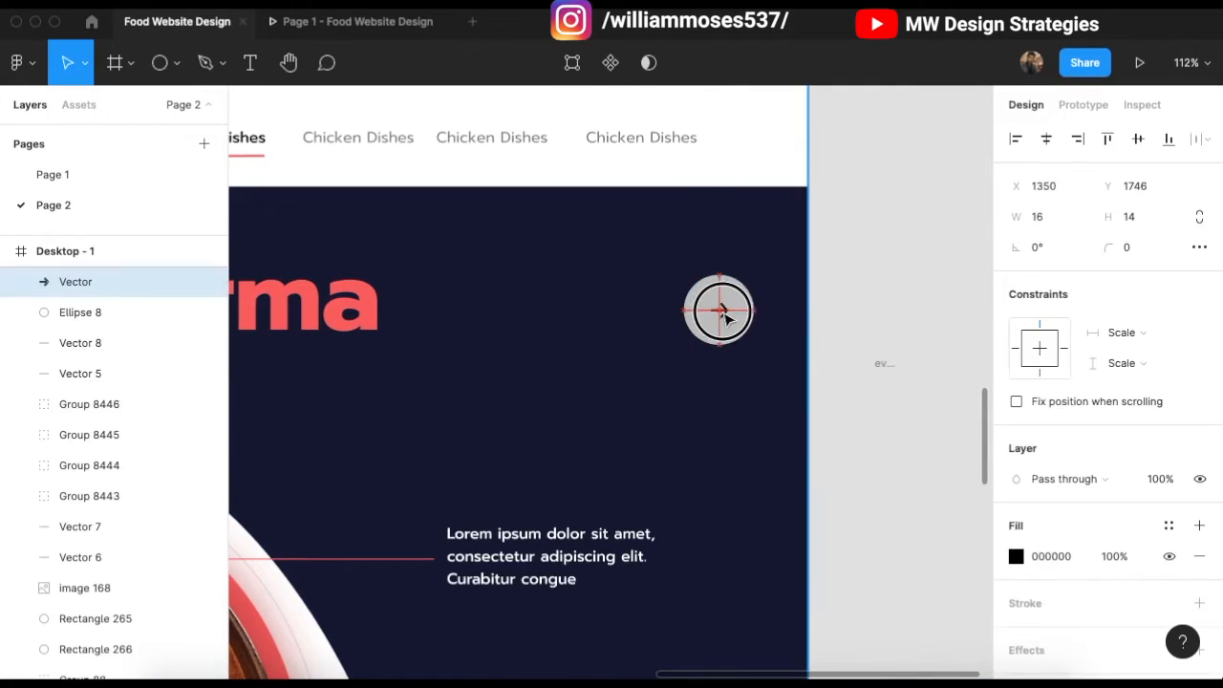
pyautogui.click(879, 280)
pyautogui.moveTo(879, 280); pyautogui.dragTo(702, 330)
pyautogui.press('super+g')
# Step: Duplicate the arrow button to the left with its fill hidden and a white outline
pyautogui.moveTo(730, 309); pyautogui.dragTo(642, 309)
pyautogui.doubleClick(646, 297)
pyautogui.click(1175, 535)
pyautogui.click(1199, 574)
pyautogui.click(1016, 601)
pyautogui.moveTo(792, 286); pyautogui.dragTo(688, 101)
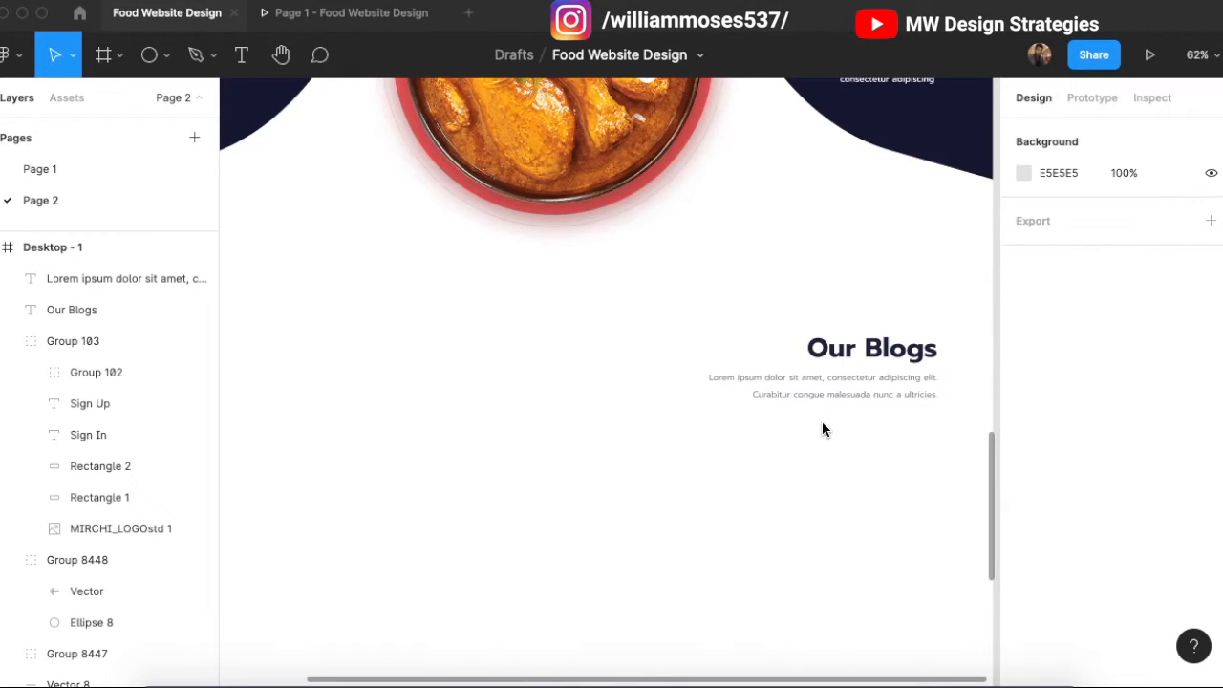
pyautogui.hscroll(1, 822, 421)
pyautogui.hscroll(-1, 854, 411)
pyautogui.scroll(-1, 926, 413)
pyautogui.press('XF86AudioRaiseVolume')
pyautogui.hscroll(-1, 702, 416)
pyautogui.scroll(-1, 653, 380)
pyautogui.press('super+Tab')
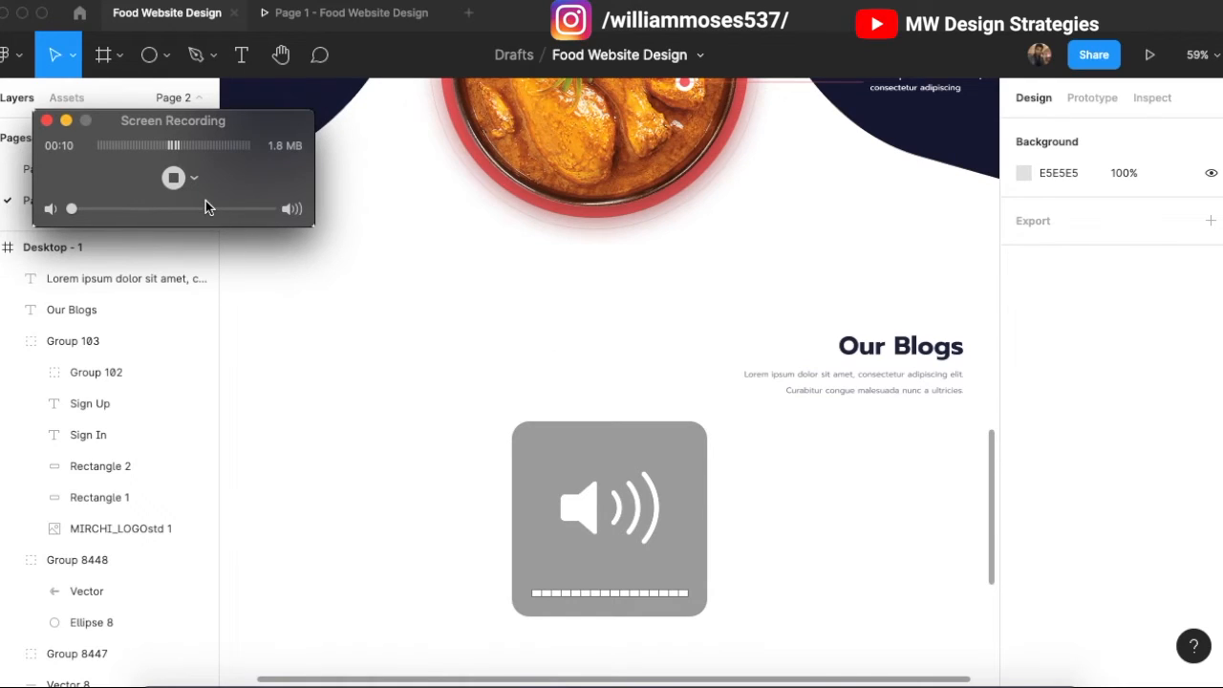
pyautogui.click(65, 122)
pyautogui.hscroll(-1, 497, 315)
pyautogui.scroll(-1, 633, 428)
pyautogui.hscroll(2, 550, 404)
pyautogui.hscroll(-1, 607, 398)
pyautogui.hscroll(-2, 607, 405)
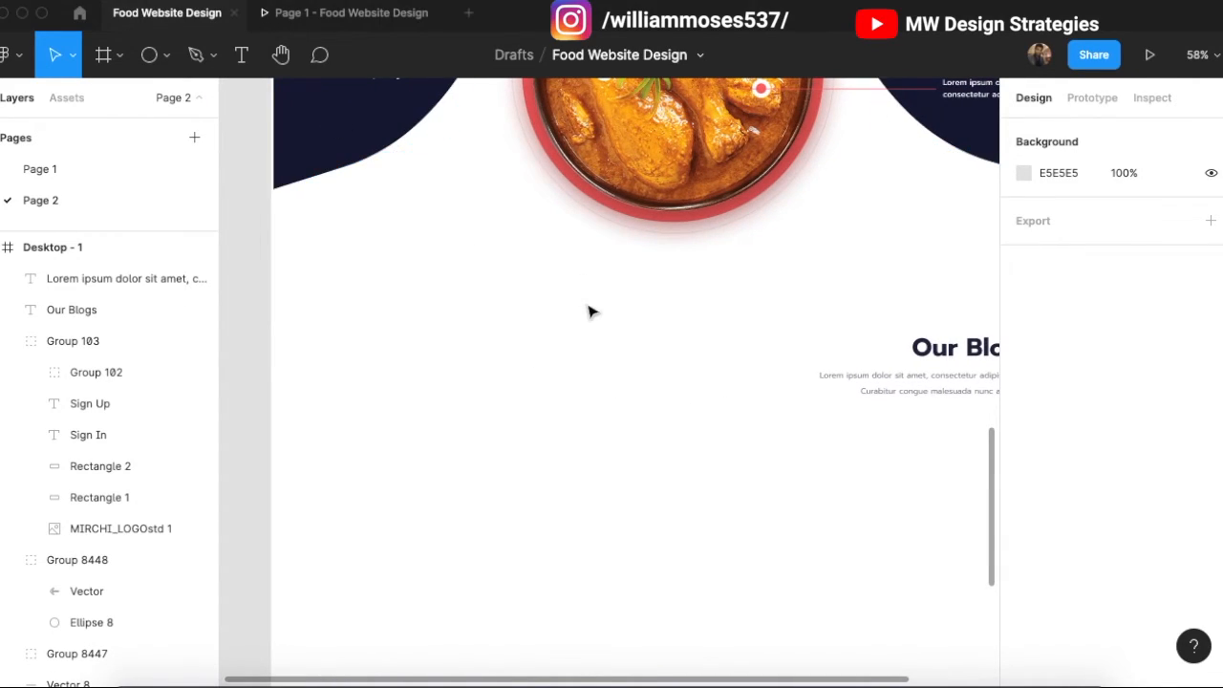
pyautogui.scroll(6, 587, 310)
# Step: Paste a copy of the Chicken Korma heading into the blog section and make it black (000000)
pyautogui.click(618, 387)
pyautogui.scroll(-3, 504, 312)
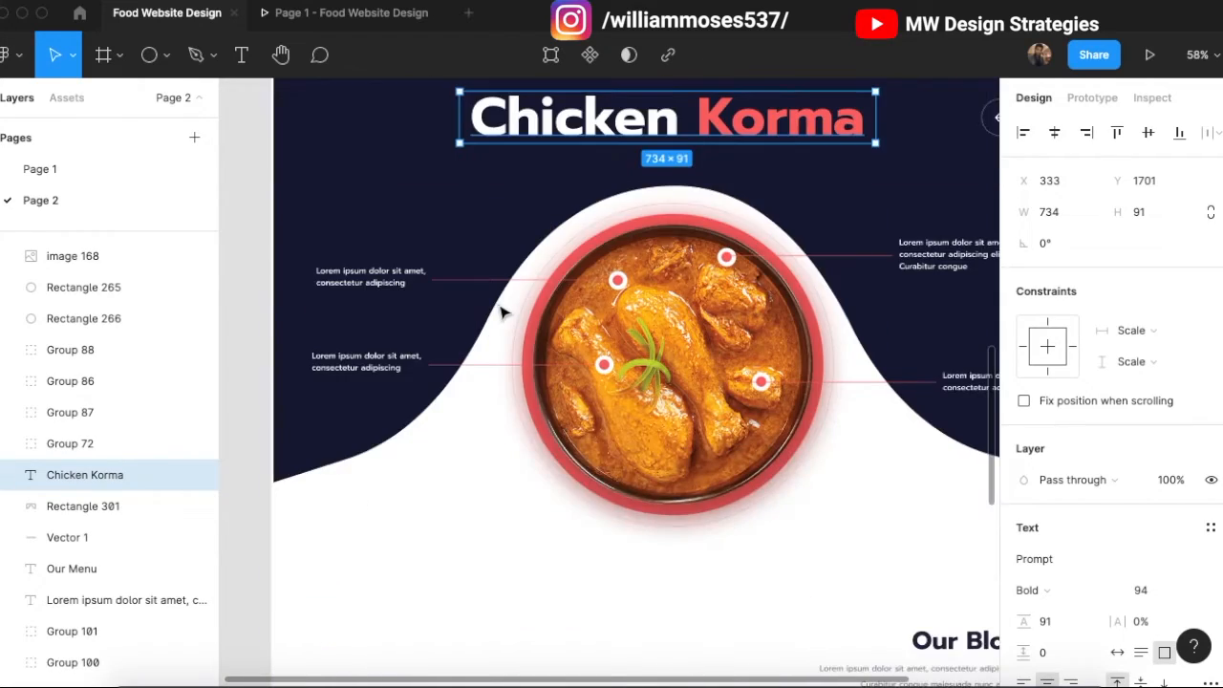
pyautogui.scroll(-5, 532, 372)
pyautogui.hotkey('ctrl', 'v')
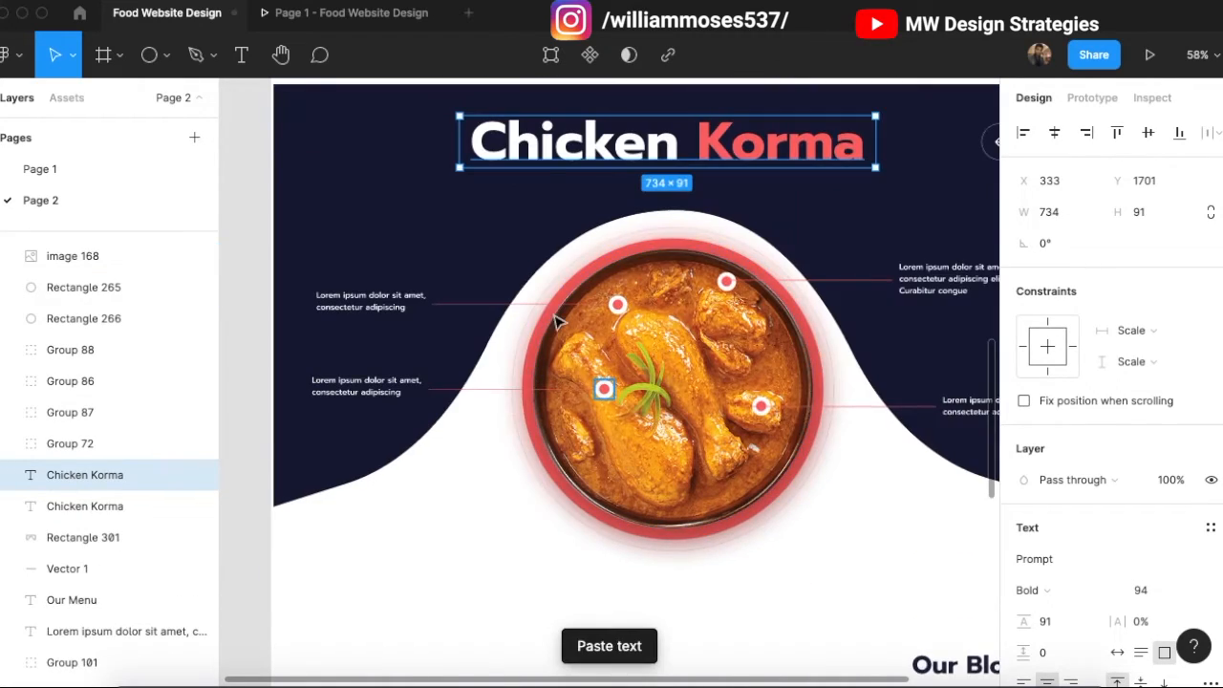
pyautogui.scroll(-5, 545, 386)
pyautogui.moveTo(588, 149); pyautogui.dragTo(505, 414)
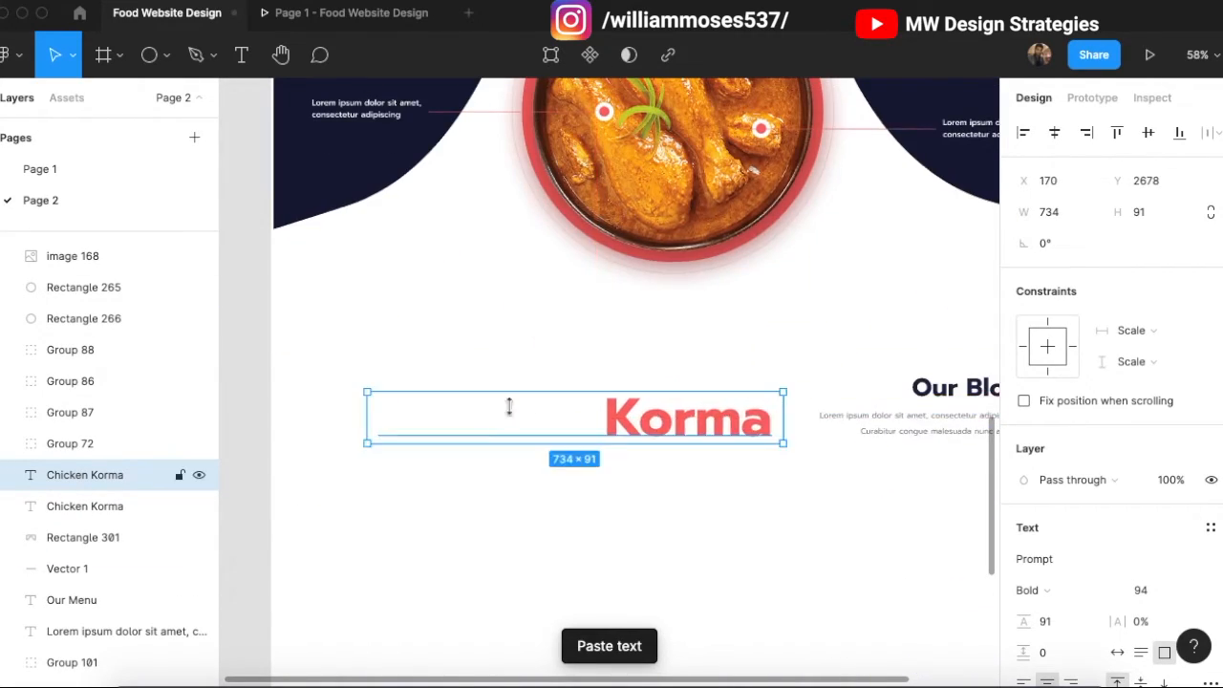
pyautogui.scroll(-4, 675, 347)
pyautogui.scroll(2, 676, 346)
pyautogui.scroll(-5, 1060, 574)
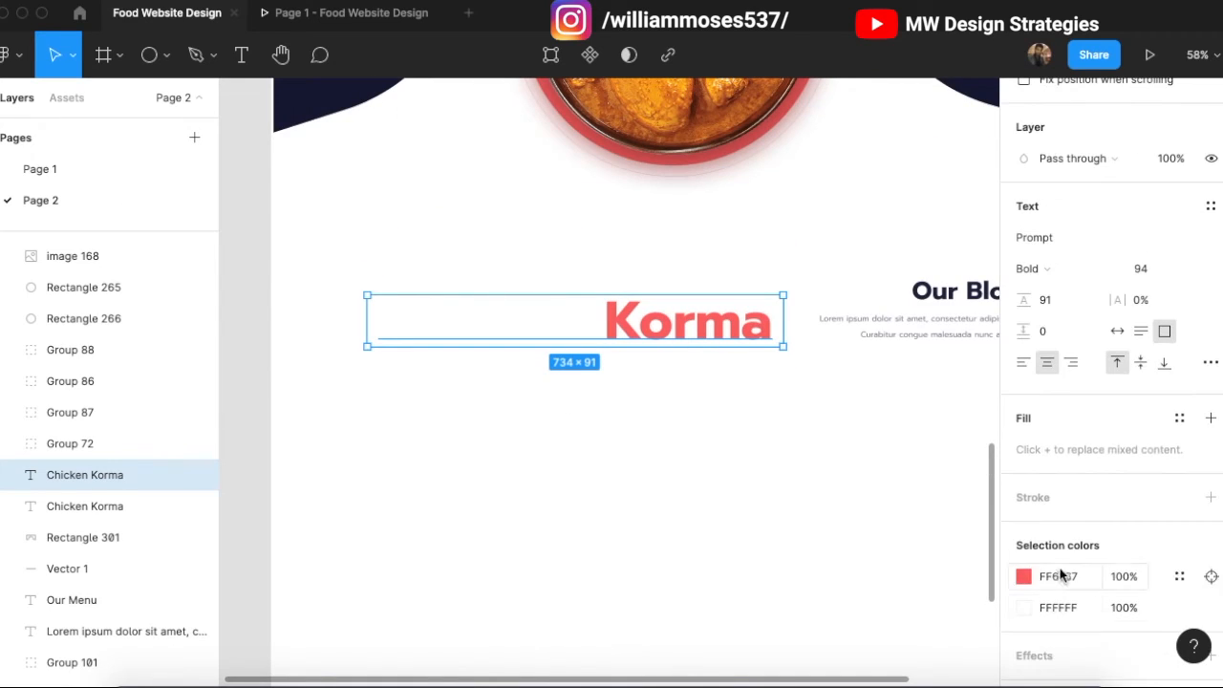
pyautogui.click(1209, 417)
pyautogui.click(1025, 473)
pyautogui.moveTo(938, 418); pyautogui.dragTo(745, 490)
pyautogui.click(981, 179)
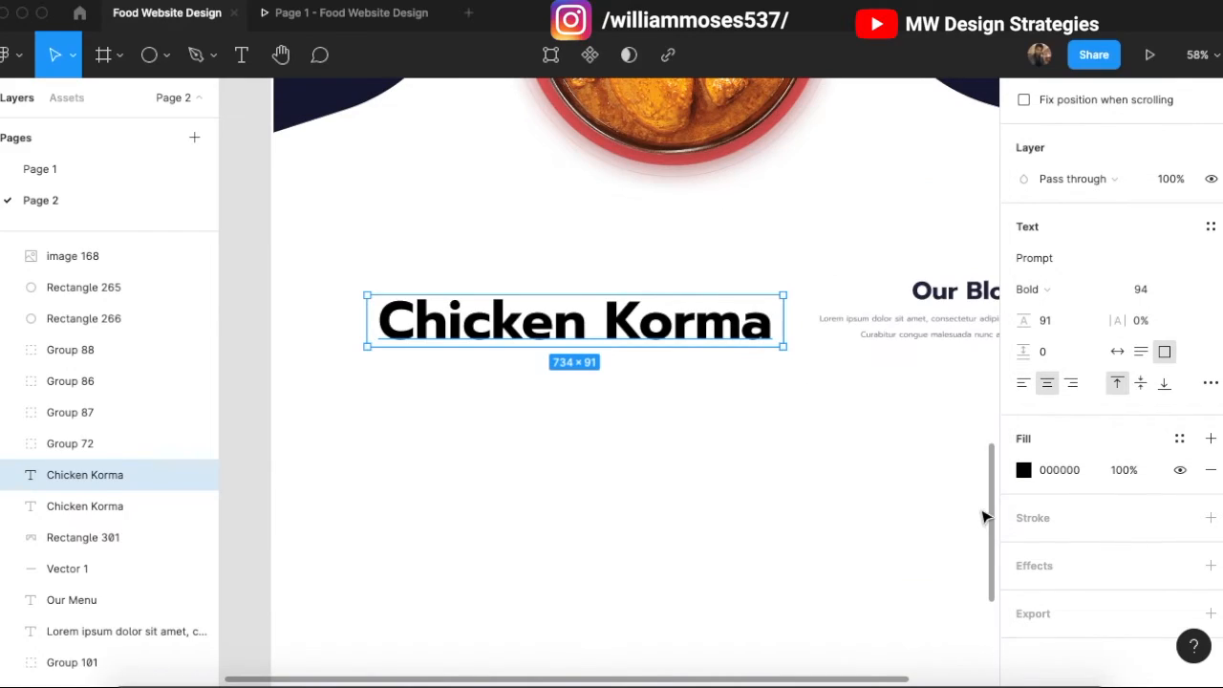
# Step: Retype it as 'Indian Style' on two lines, left-aligned and lined up with the page margin
pyautogui.moveTo(783, 331); pyautogui.dragTo(629, 341)
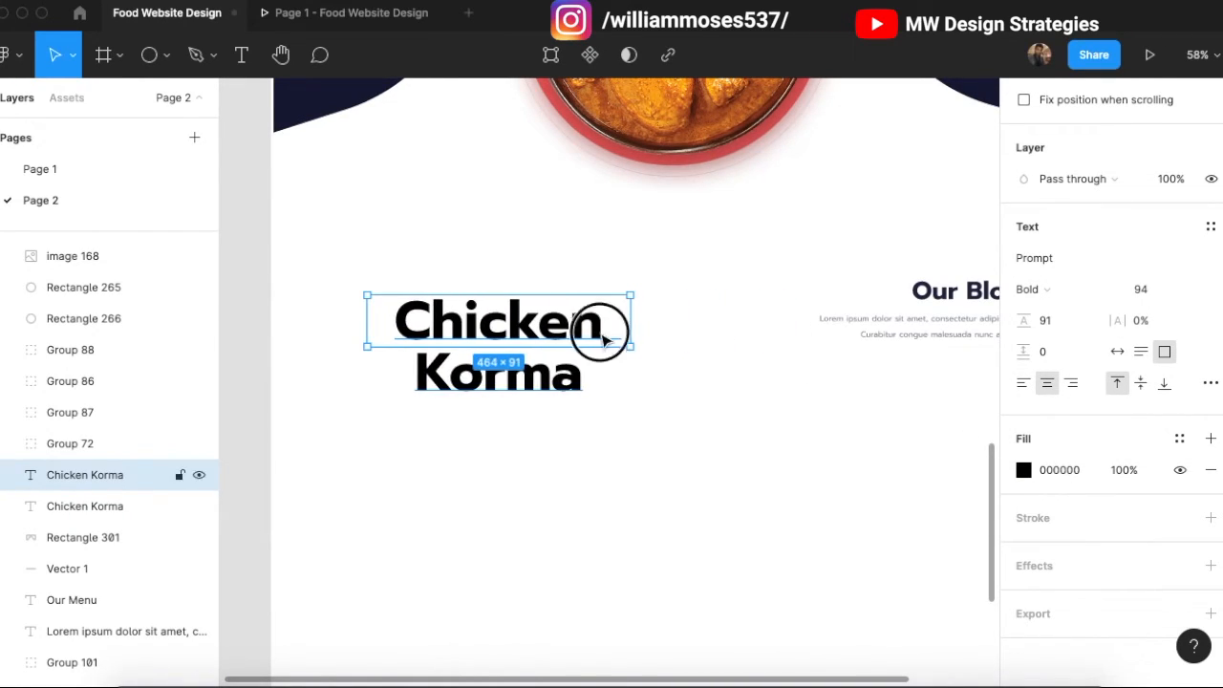
pyautogui.doubleClick(600, 334)
pyautogui.write('Indi')
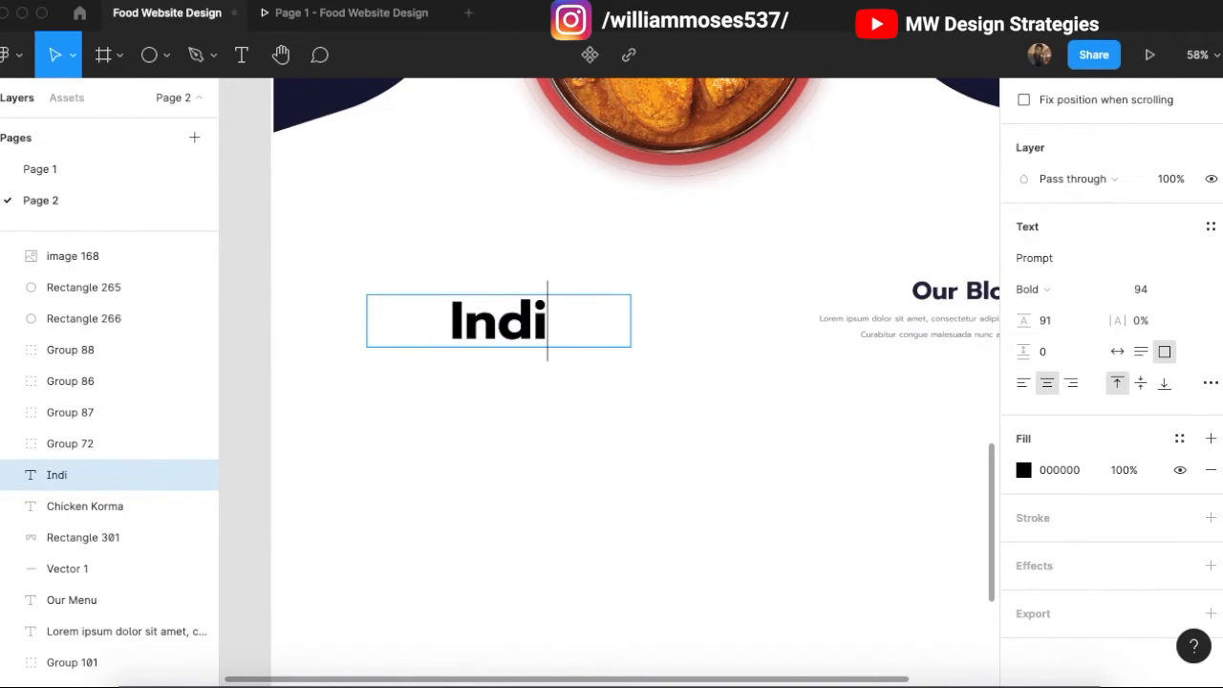
pyautogui.write('an Style')
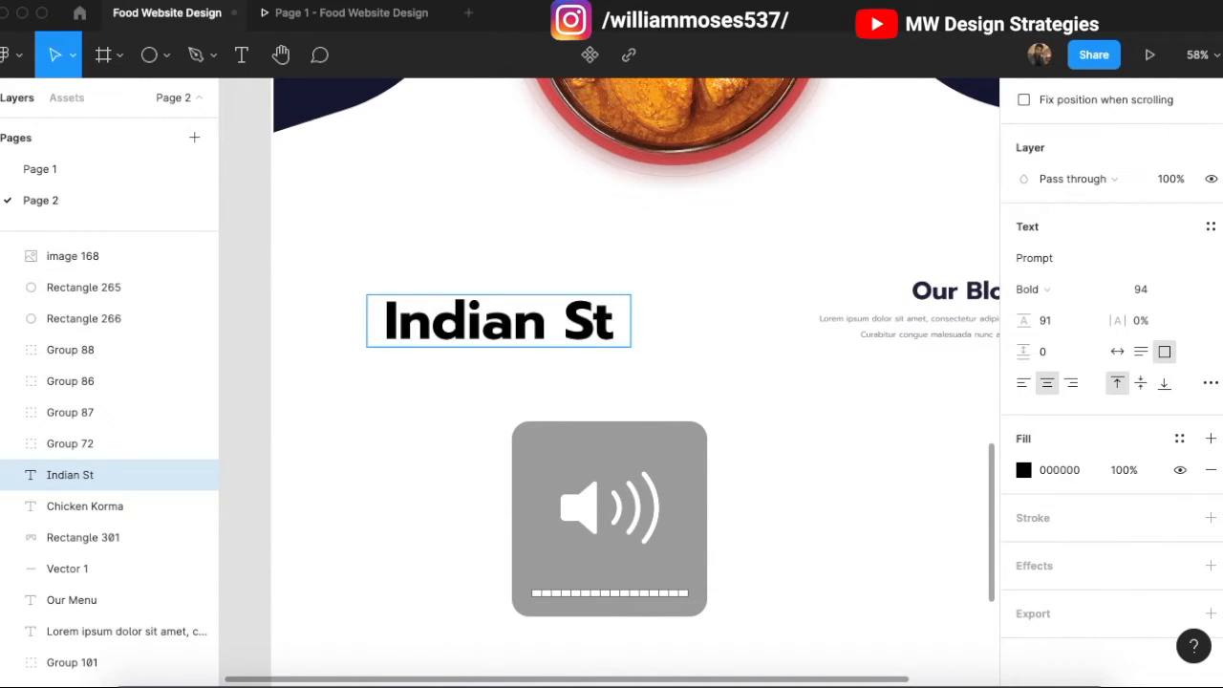
pyautogui.moveTo(626, 347); pyautogui.dragTo(565, 398)
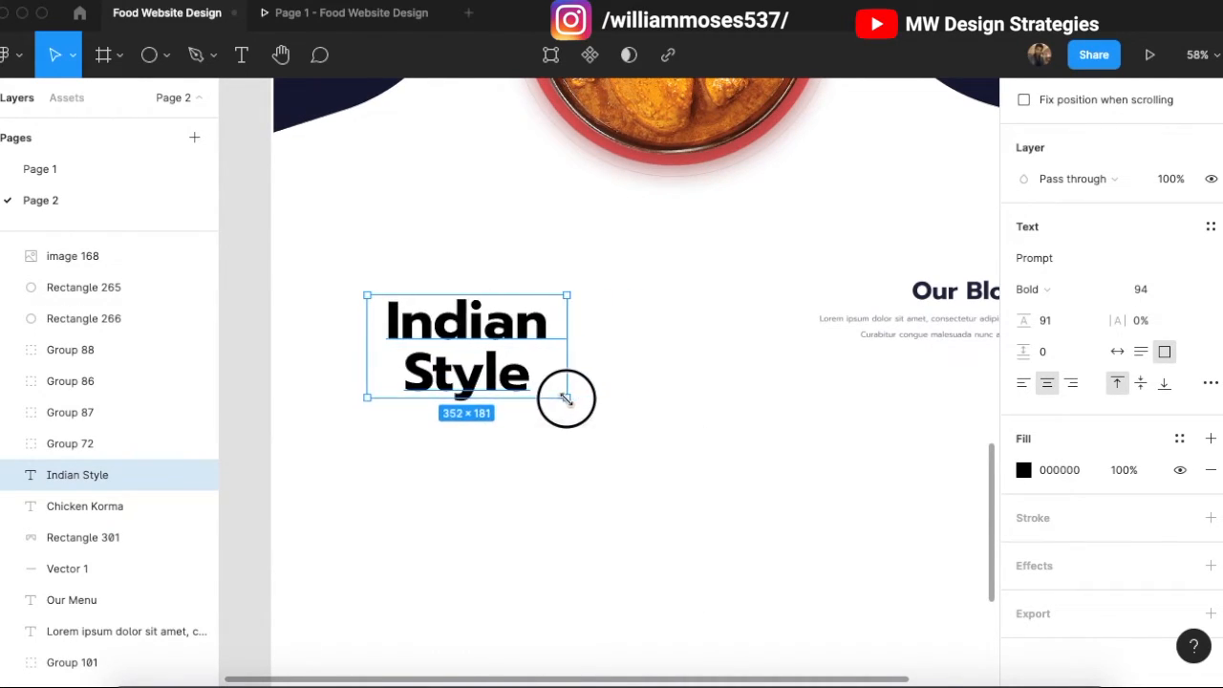
pyautogui.click(1023, 385)
pyautogui.scroll(2, 621, 381)
pyautogui.moveTo(422, 375); pyautogui.dragTo(386, 354)
pyautogui.click(666, 347)
pyautogui.scroll(-2, 564, 349)
pyautogui.scroll(-10, 445, 328)
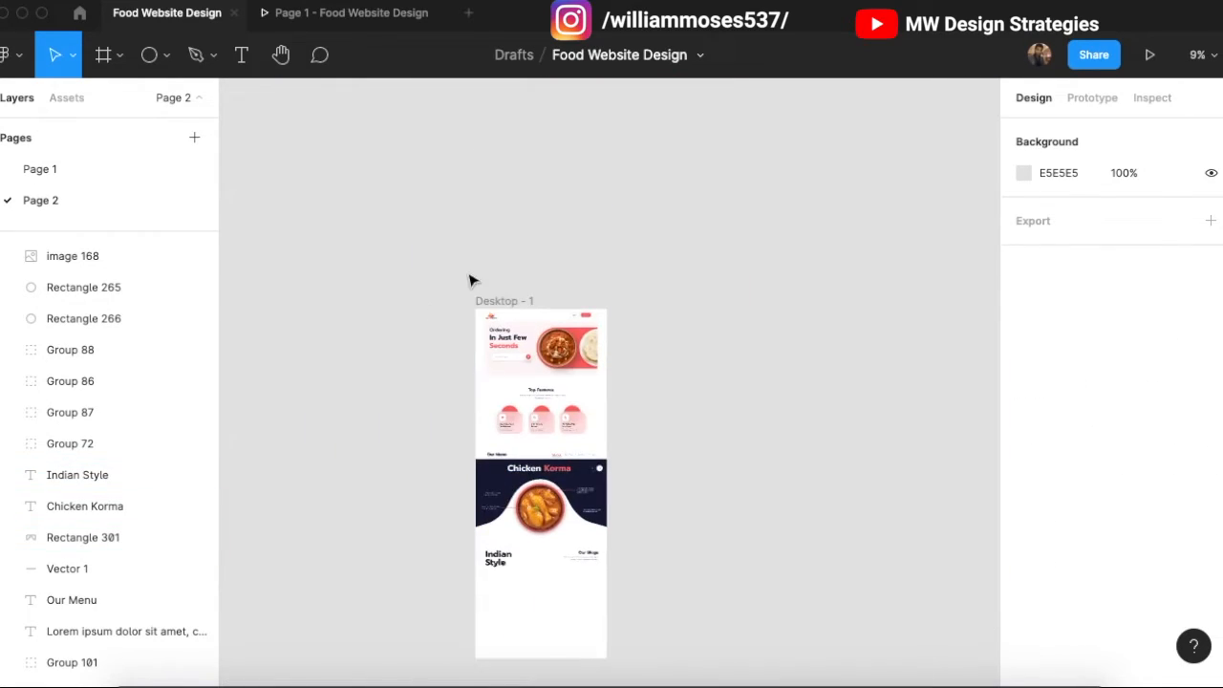
# Step: Show the 12-column layout grid on the Desktop - 1 frame
pyautogui.click(519, 308)
pyautogui.click(1180, 432)
pyautogui.scroll(3, 502, 465)
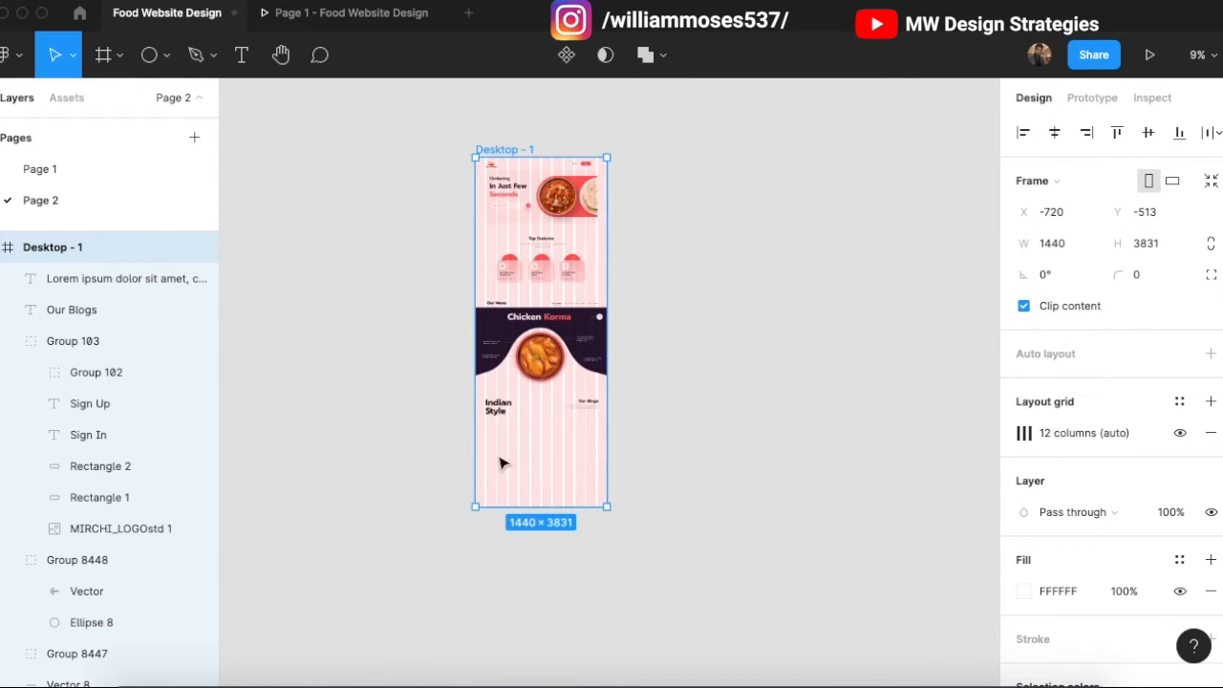
pyautogui.scroll(10, 479, 412)
pyautogui.moveTo(486, 415); pyautogui.dragTo(458, 413)
pyautogui.scroll(-4, 459, 413)
# Step: Move the Indian Style heading onto the first grid column
pyautogui.click(468, 406)
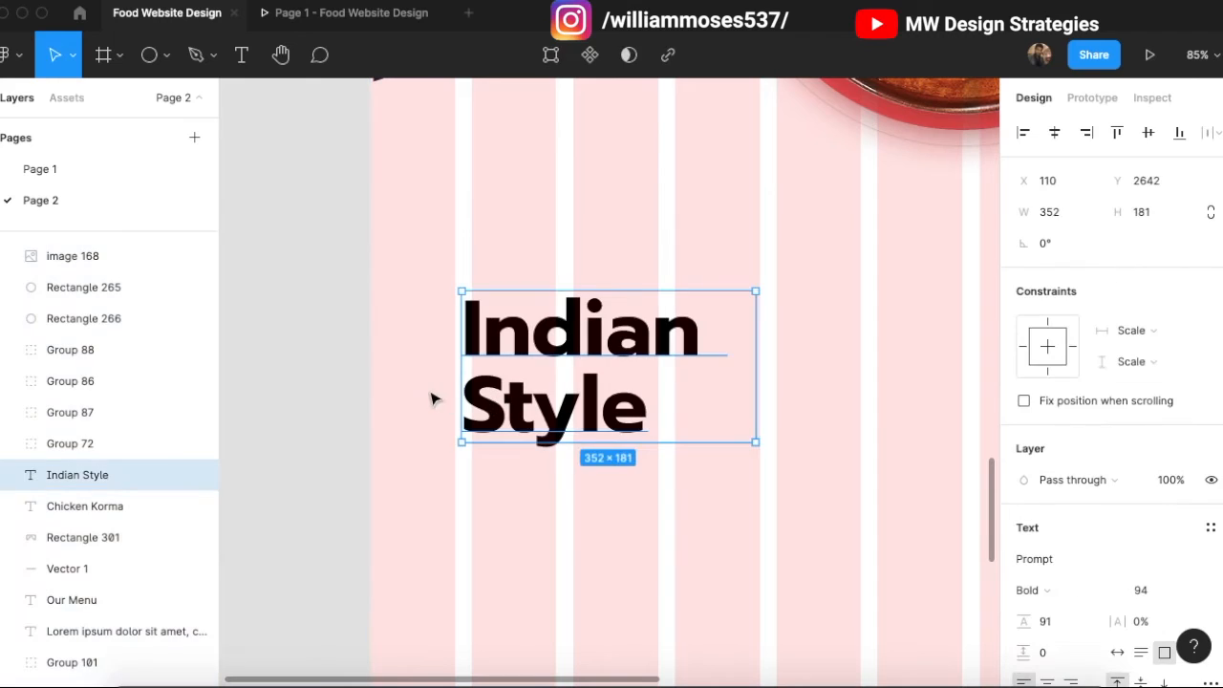
pyautogui.scroll(5, 439, 401)
pyautogui.moveTo(513, 415); pyautogui.dragTo(498, 416)
pyautogui.scroll(-4, 492, 417)
pyautogui.click(339, 393)
pyautogui.scroll(-3, 501, 361)
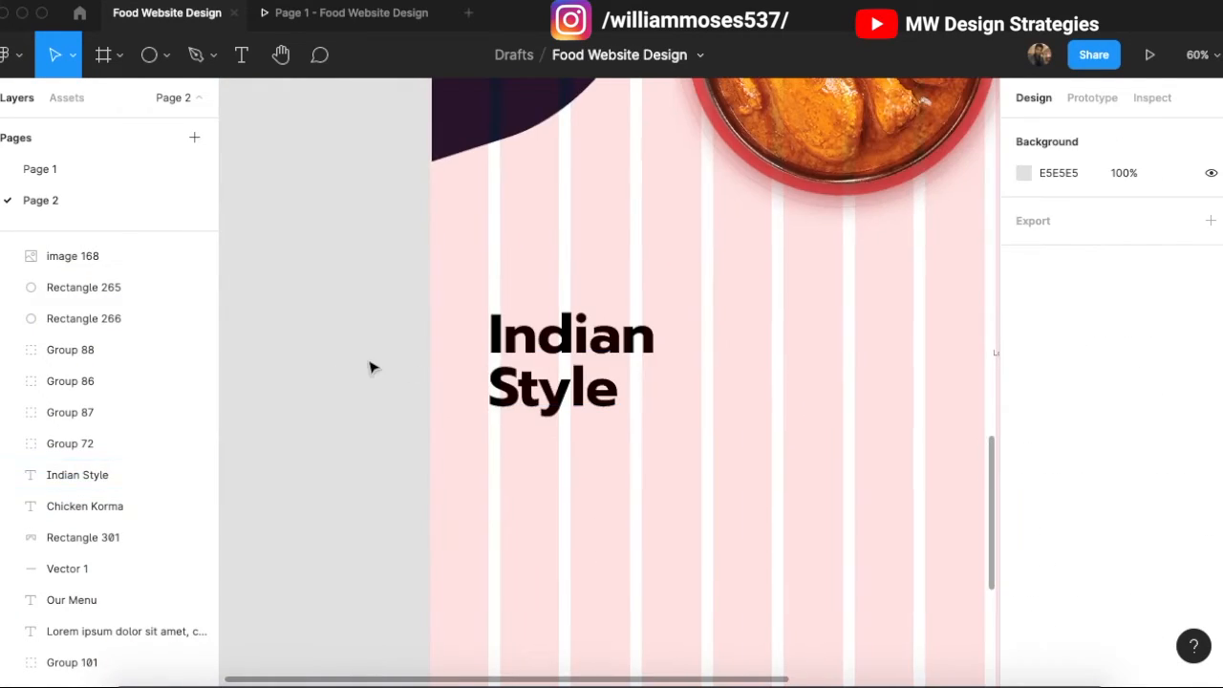
pyautogui.click(659, 379)
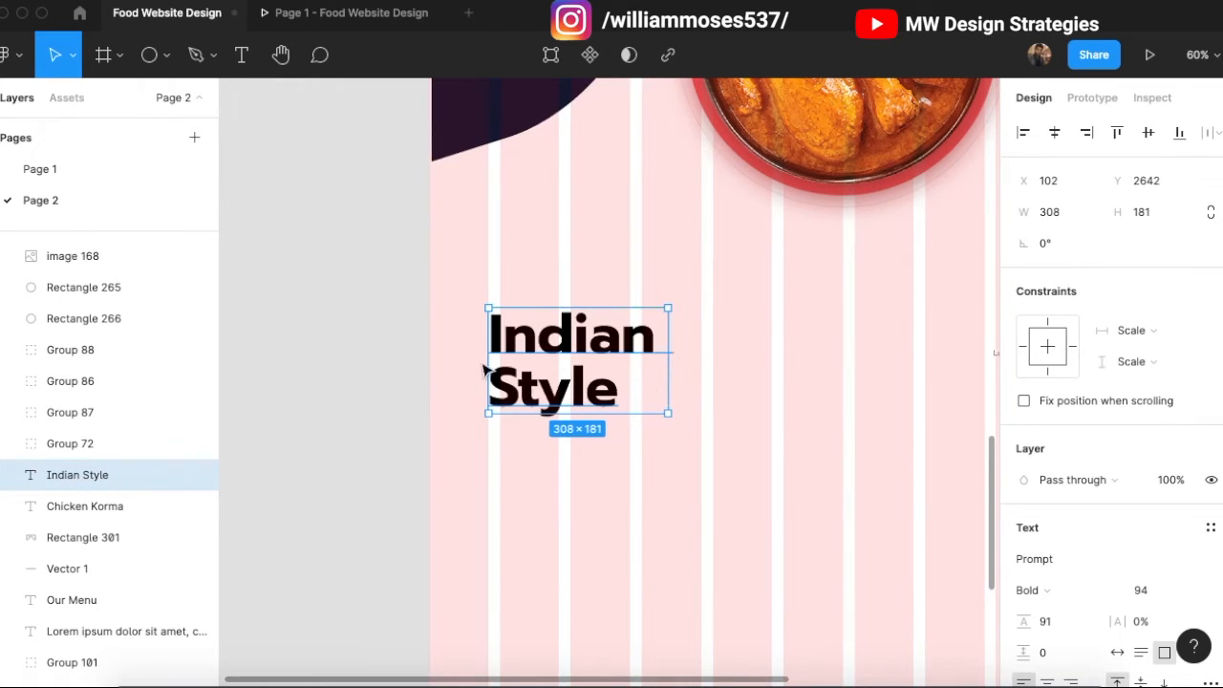
pyautogui.click(379, 337)
pyautogui.hscroll(5, 367, 334)
# Step: Set Indian Style to font size 104 with line height 110, widening its box
pyautogui.click(354, 350)
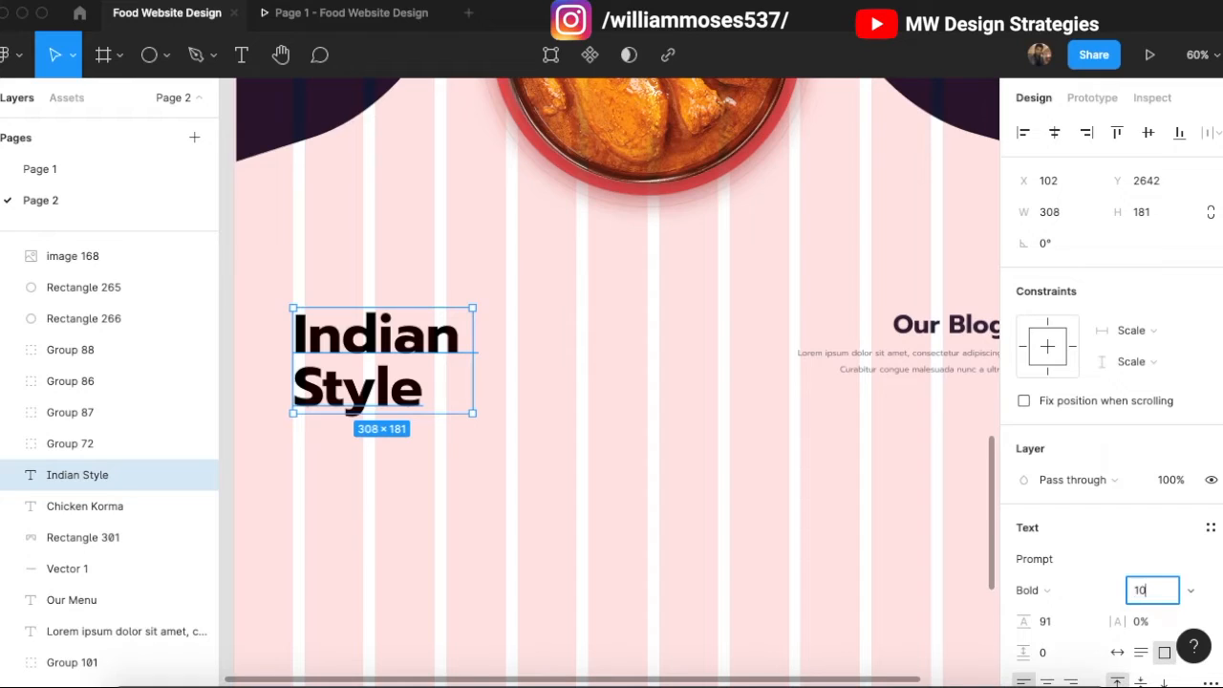
pyautogui.click(860, 469)
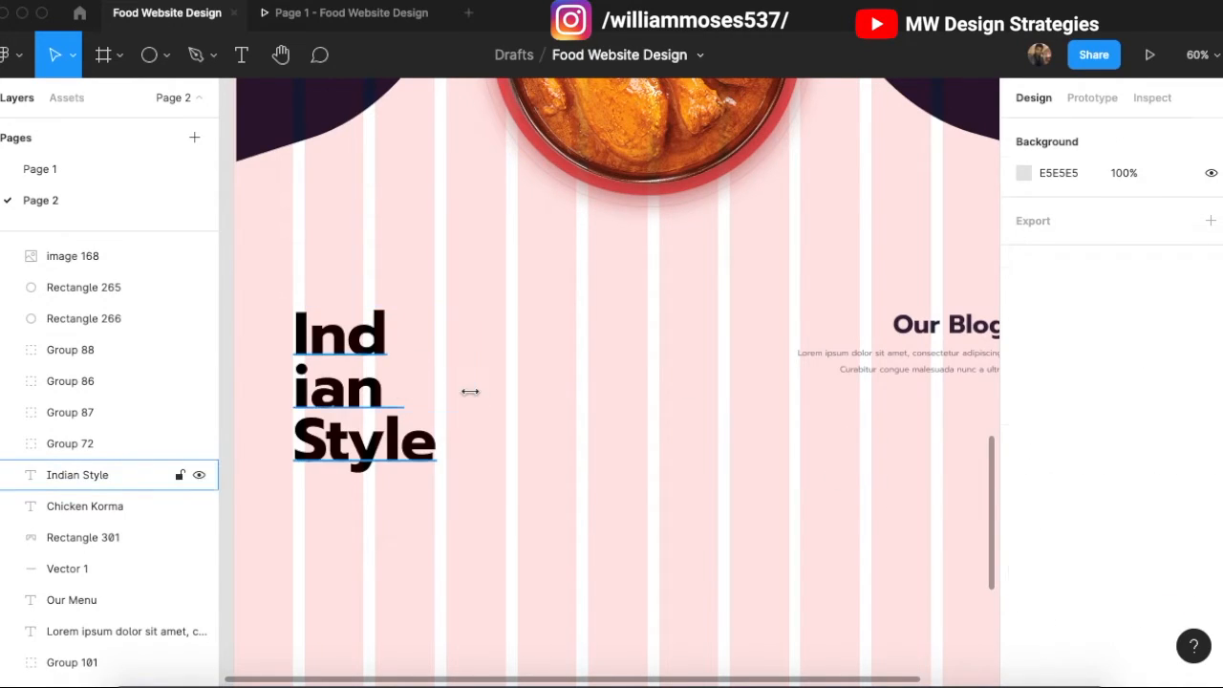
pyautogui.click(469, 391)
pyautogui.moveTo(472, 390)
pyautogui.mouseDown()
pyautogui.moveTo(510, 391)
pyautogui.moveTo(491, 391)
pyautogui.mouseUp()
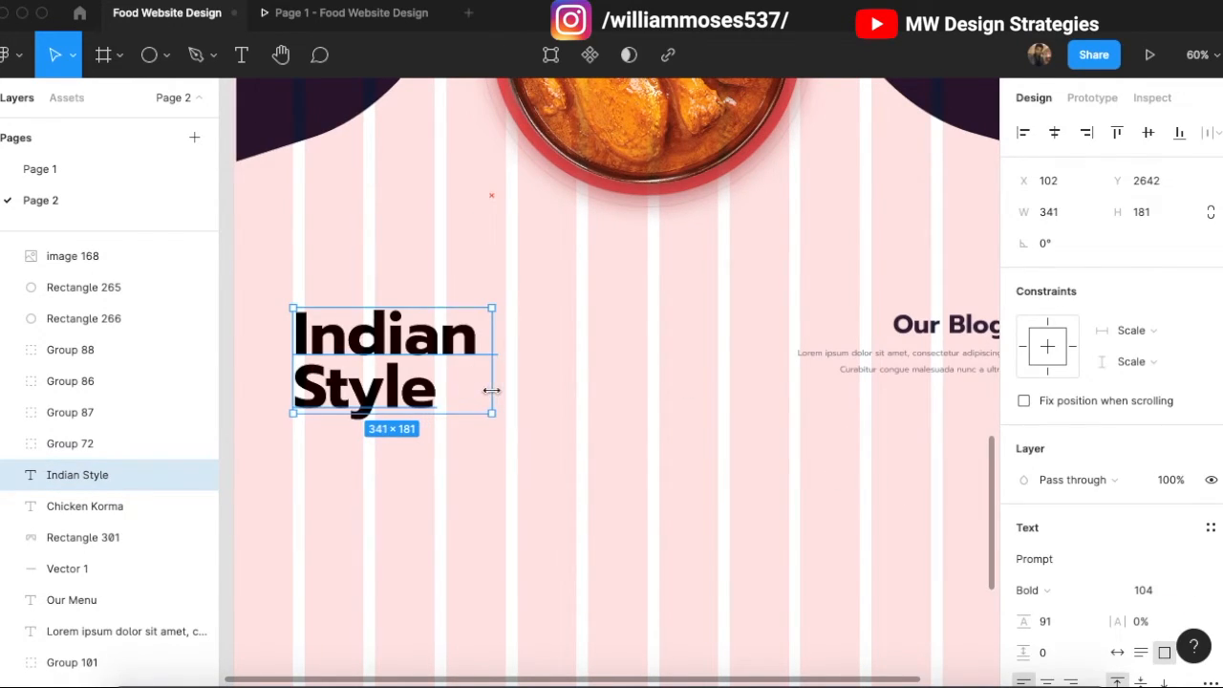
pyautogui.click(1068, 622)
pyautogui.hotkey('shift', 'Up')
pyautogui.hotkey('shift', 'Up')
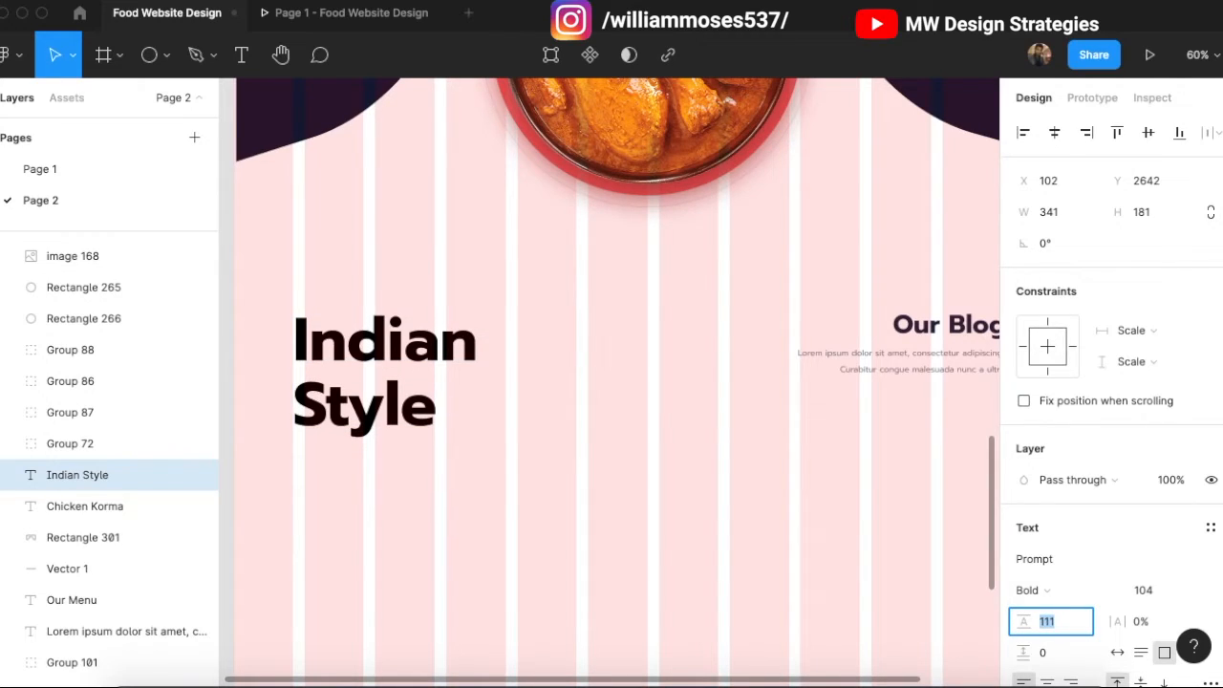
# Step: Raise Indian Style slightly to Y 2615, level with Our Blogs, then switch to the browser
pyautogui.click(539, 301)
pyautogui.moveTo(447, 359); pyautogui.dragTo(446, 343)
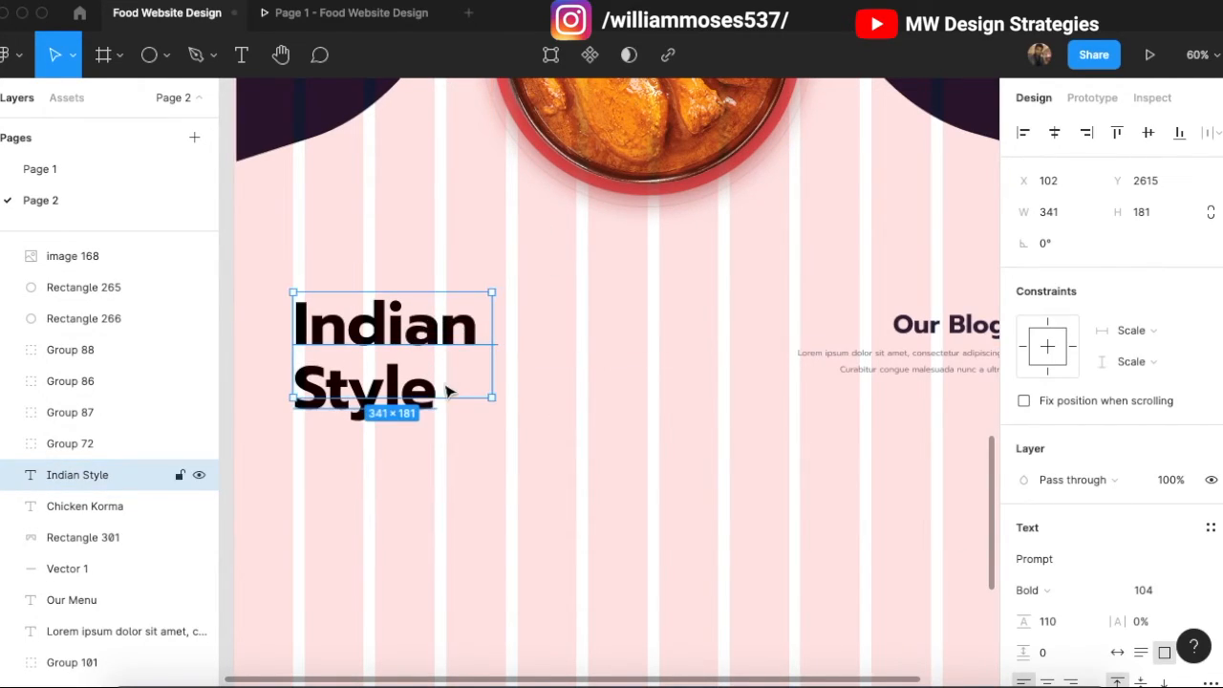
pyautogui.click(559, 385)
pyautogui.scroll(-1, 497, 346)
pyautogui.click(466, 369)
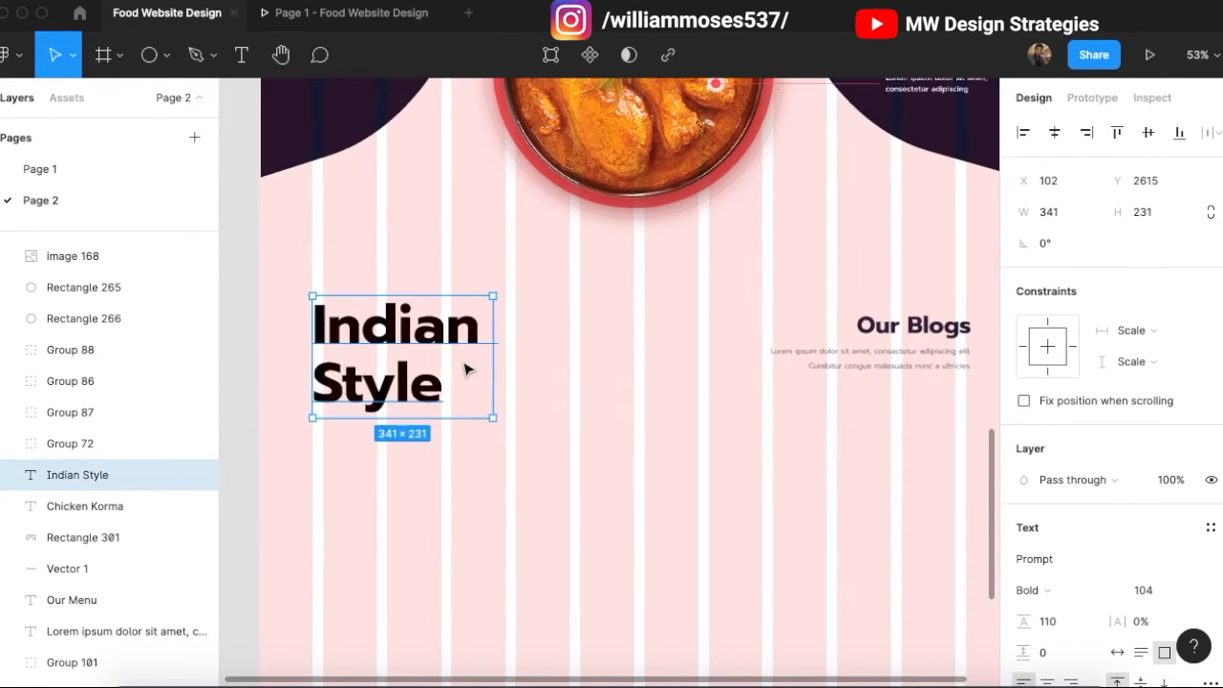
pyautogui.scroll(1, 465, 370)
pyautogui.click(628, 365)
pyautogui.scroll(-1, 396, 369)
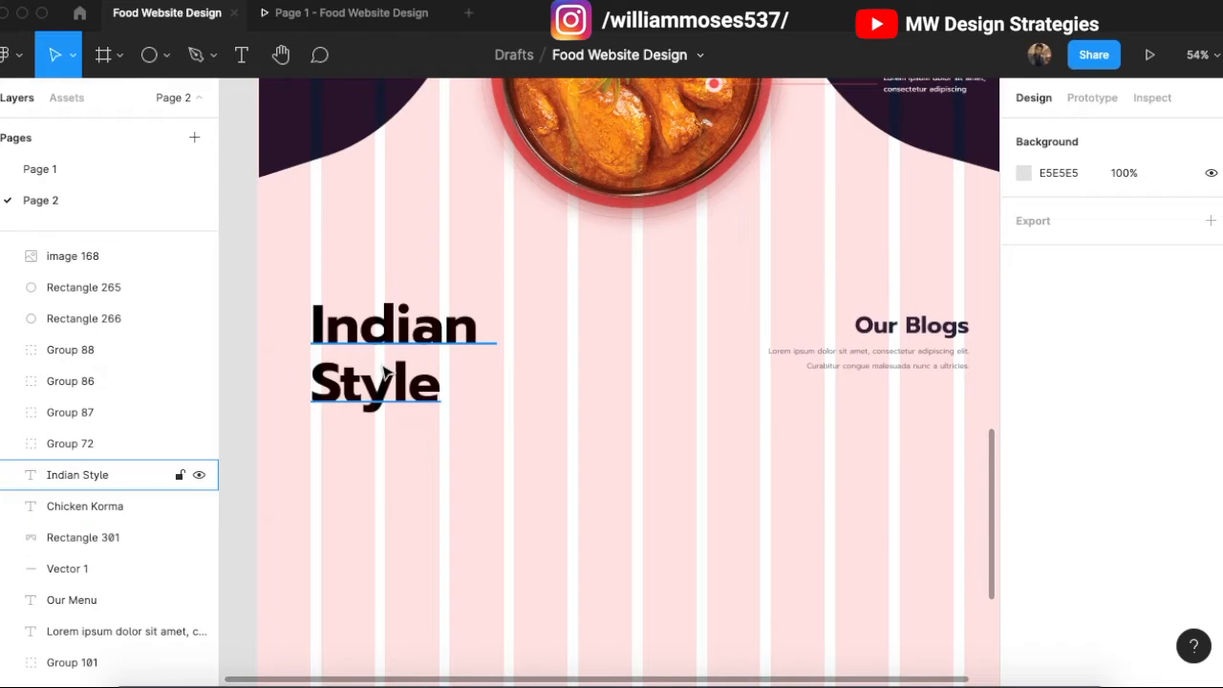
pyautogui.click(386, 376)
pyautogui.click(627, 407)
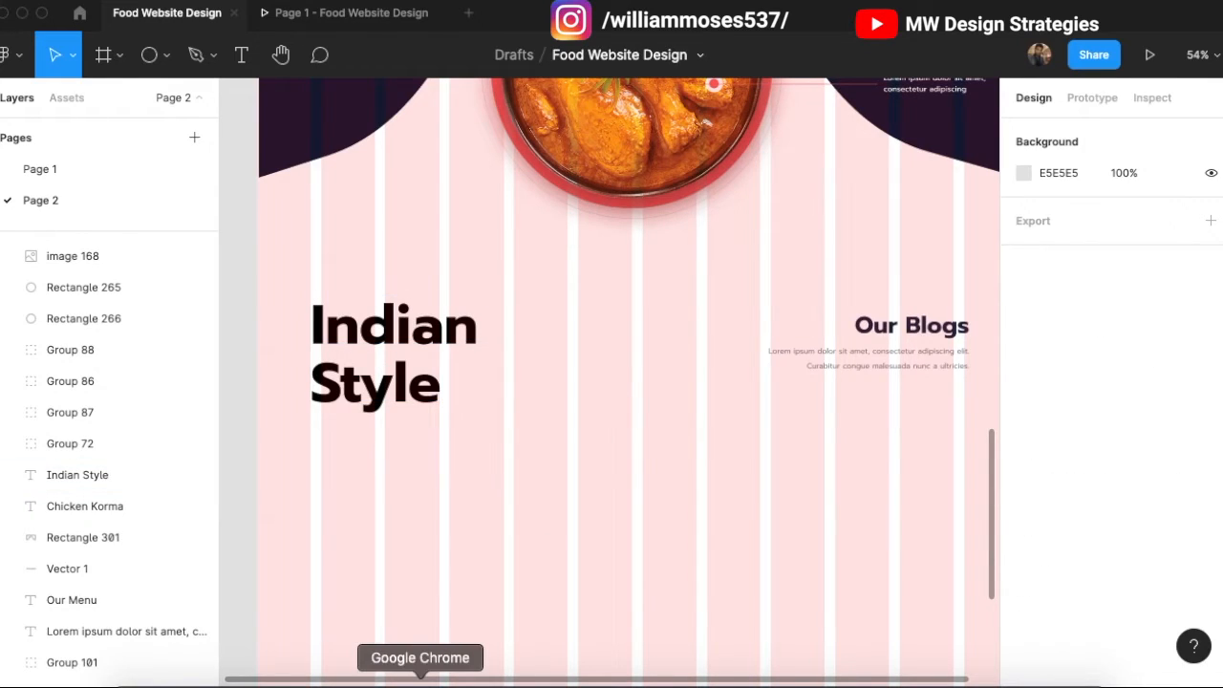
pyautogui.click(430, 648)
# Step: Open the Homemade Matar Paneer result and copy its preview image
pyautogui.scroll(-4, 903, 470)
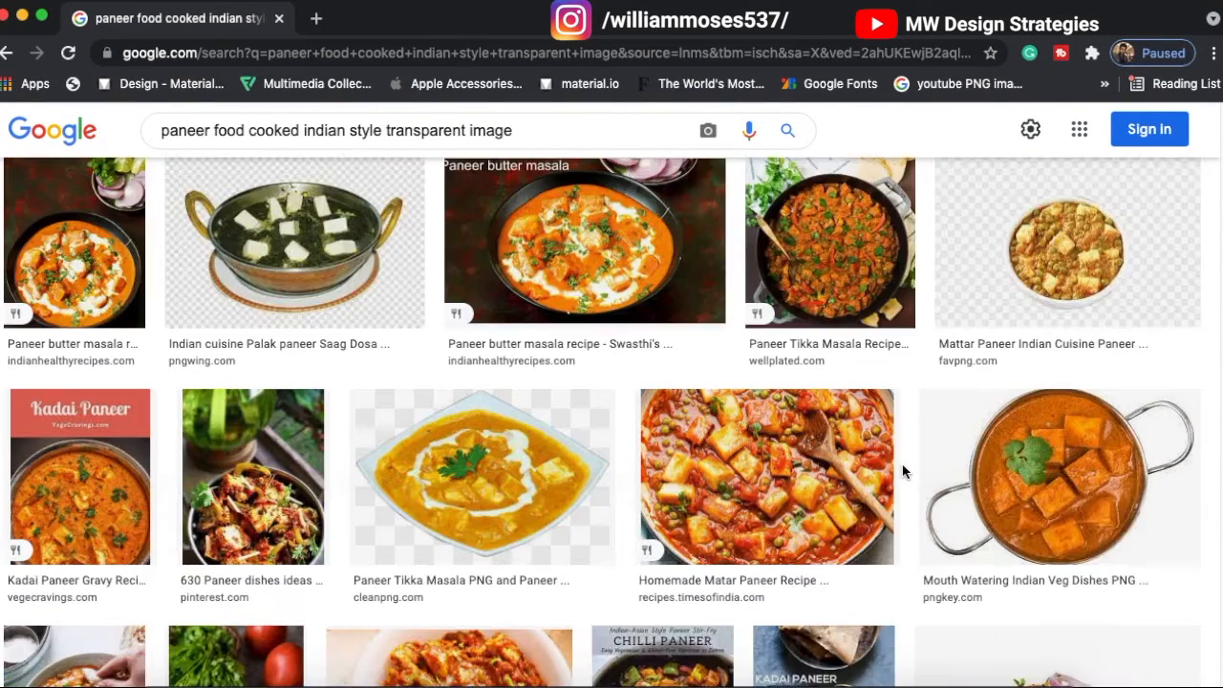
pyautogui.click(754, 323)
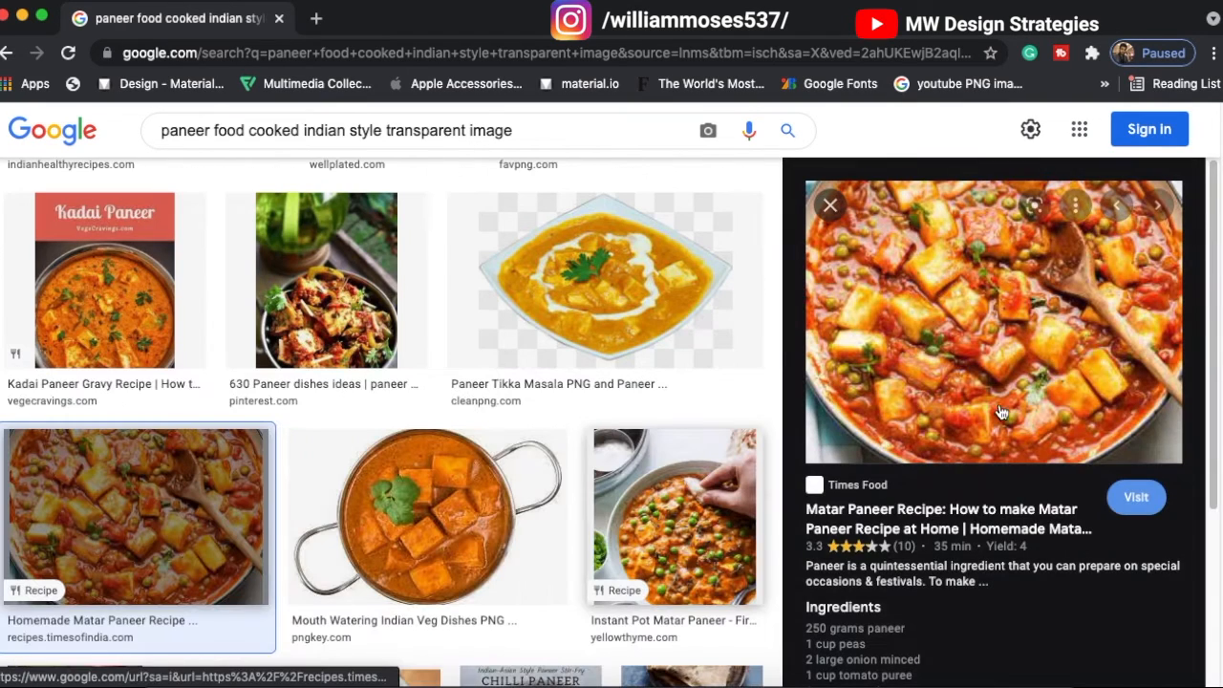
pyautogui.rightClick(909, 312)
pyautogui.click(970, 526)
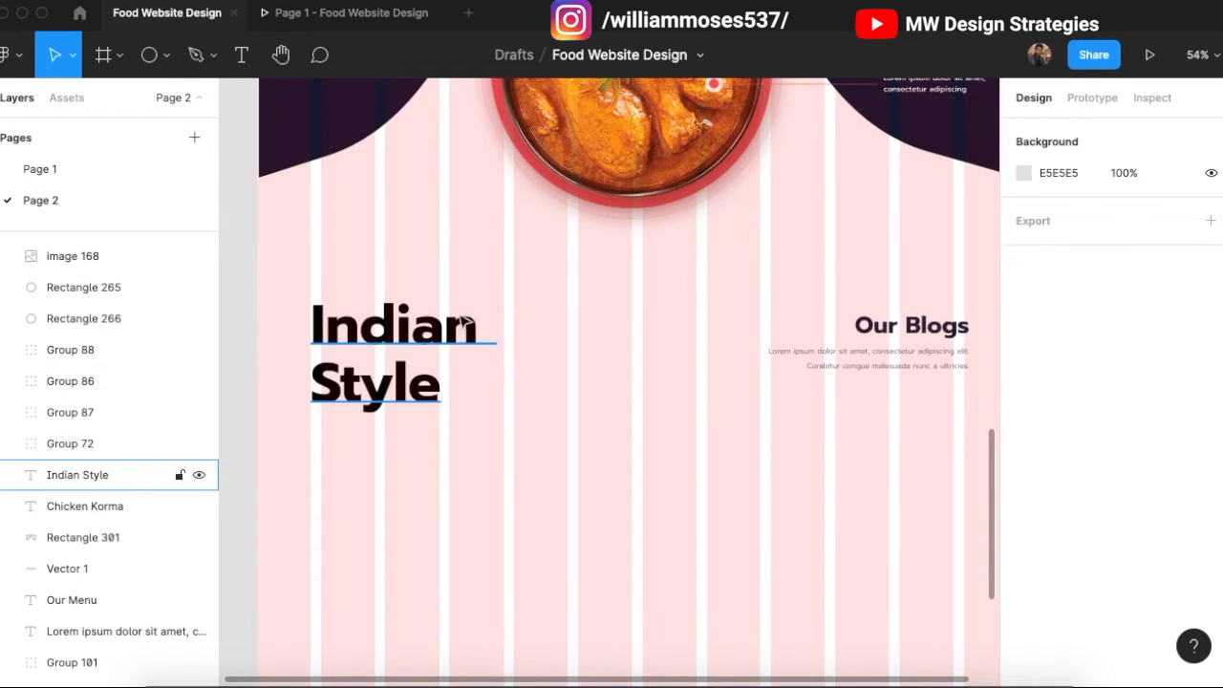
# Step: Paste the copied food photo as the fill of the Indian Style text
pyautogui.click(363, 392)
pyautogui.hscroll(-2, 418, 402)
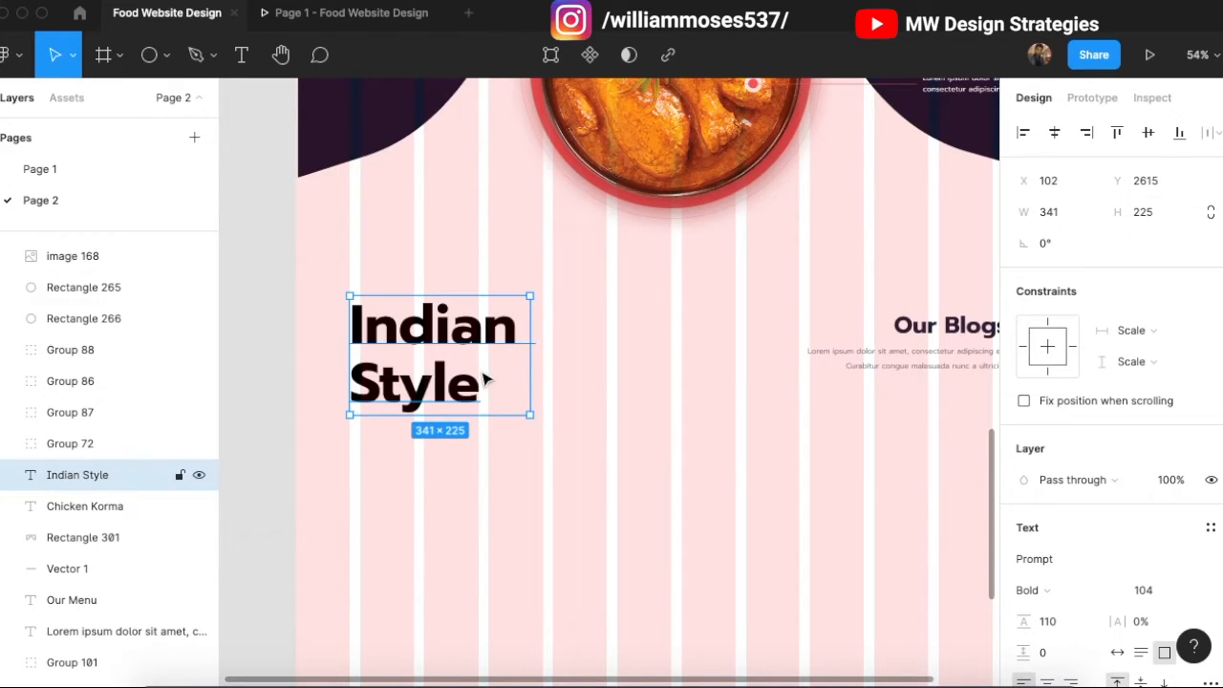
pyautogui.hotkey('ctrl', 'v')
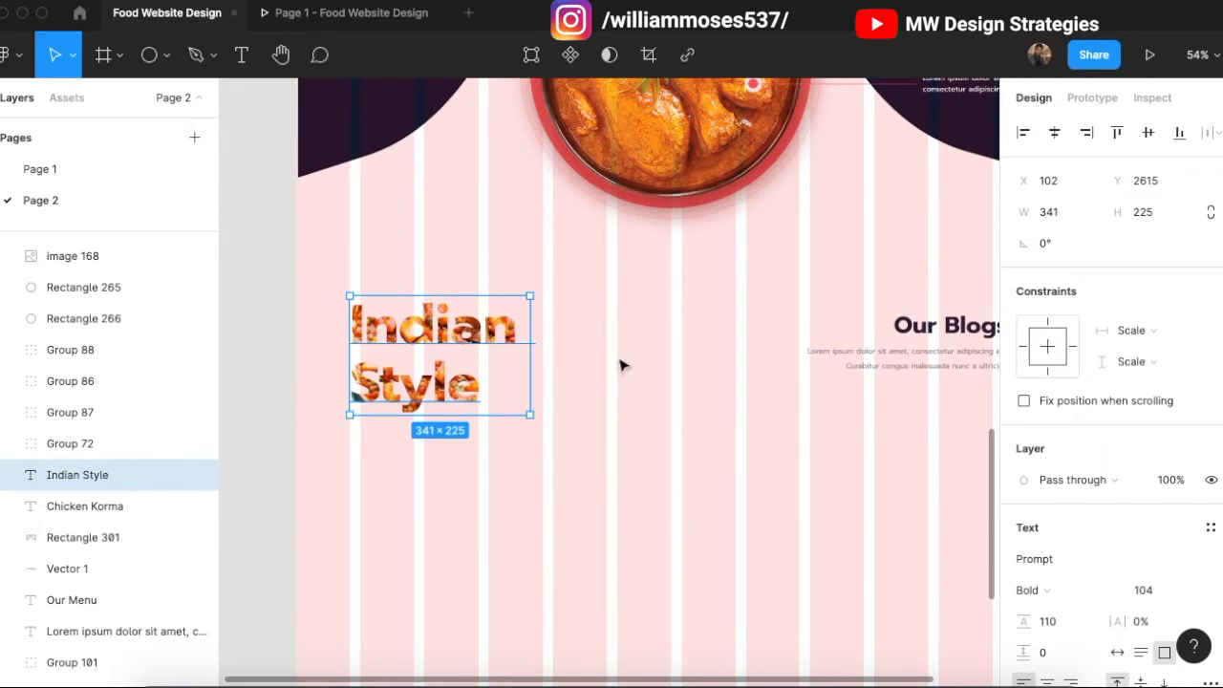
pyautogui.scroll(15, 592, 368)
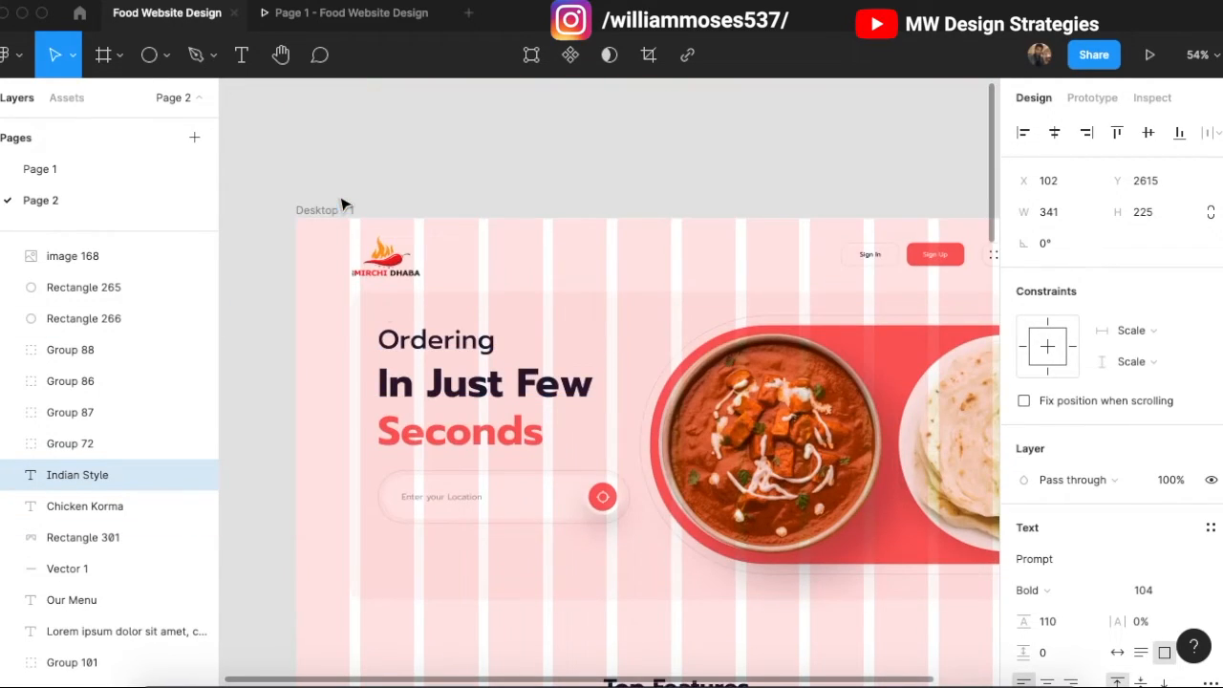
# Step: Turn off the Desktop - 1 layout grid, then go back to the paneer image search
pyautogui.click(342, 208)
pyautogui.click(1180, 432)
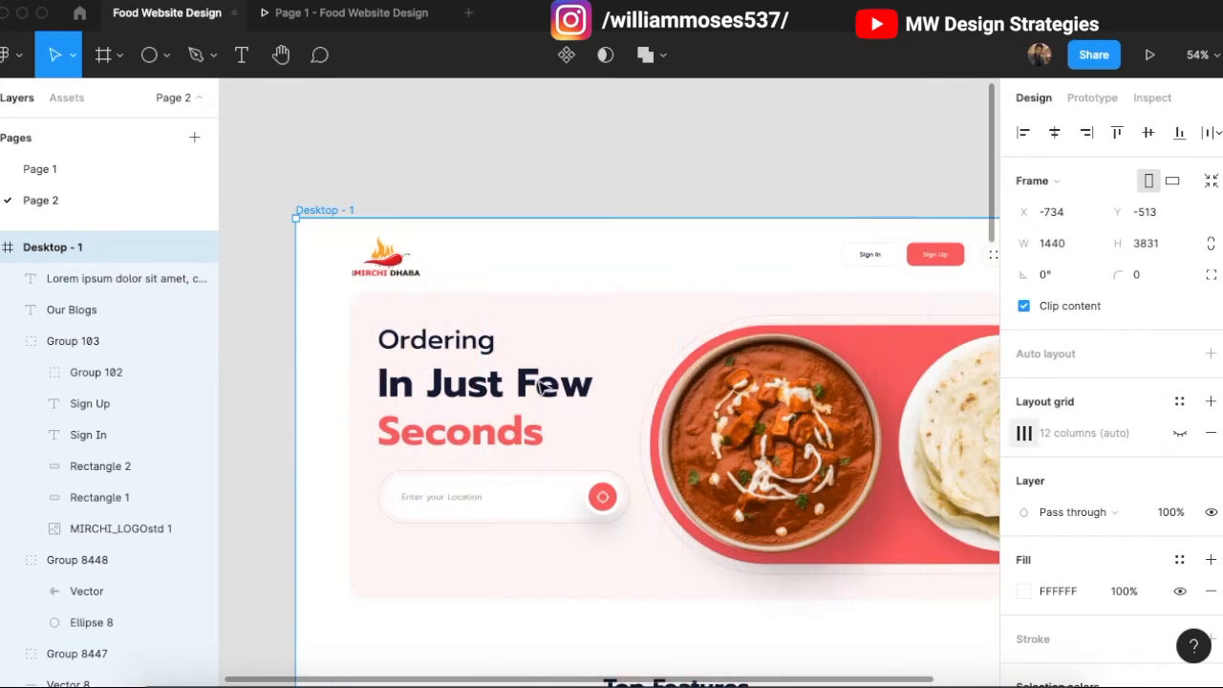
pyautogui.scroll(-15, 524, 402)
pyautogui.click(581, 444)
pyautogui.scroll(-3, 535, 449)
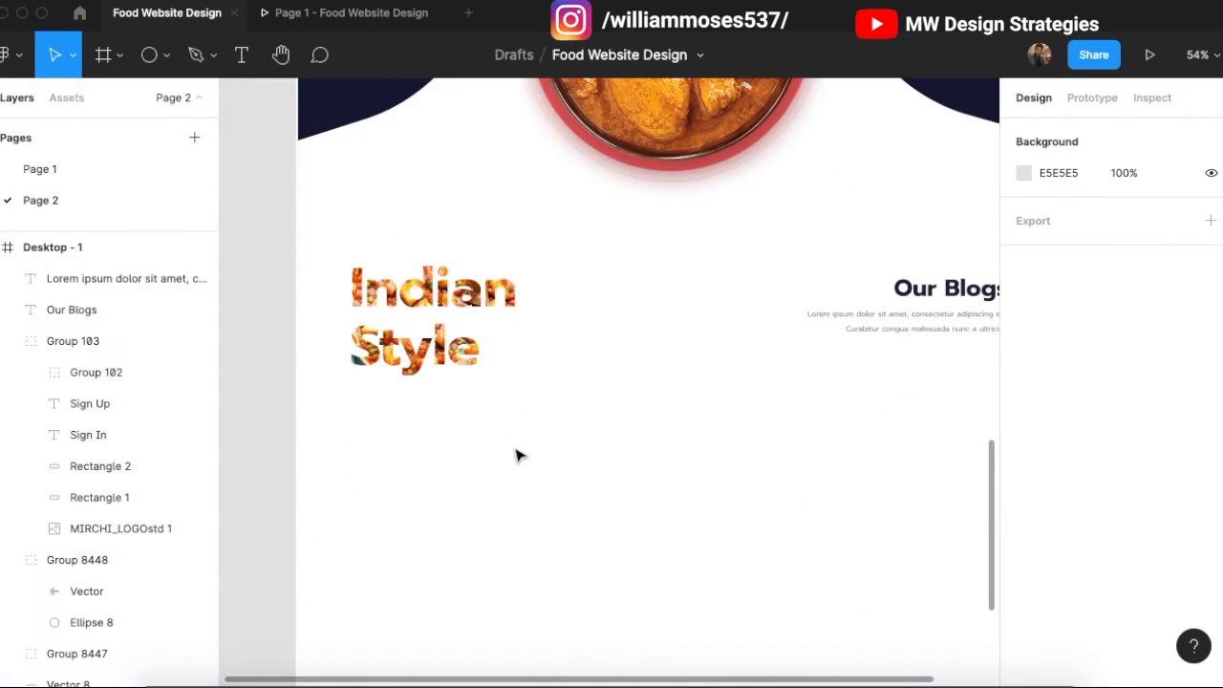
pyautogui.click(427, 317)
pyautogui.scroll(2, 428, 314)
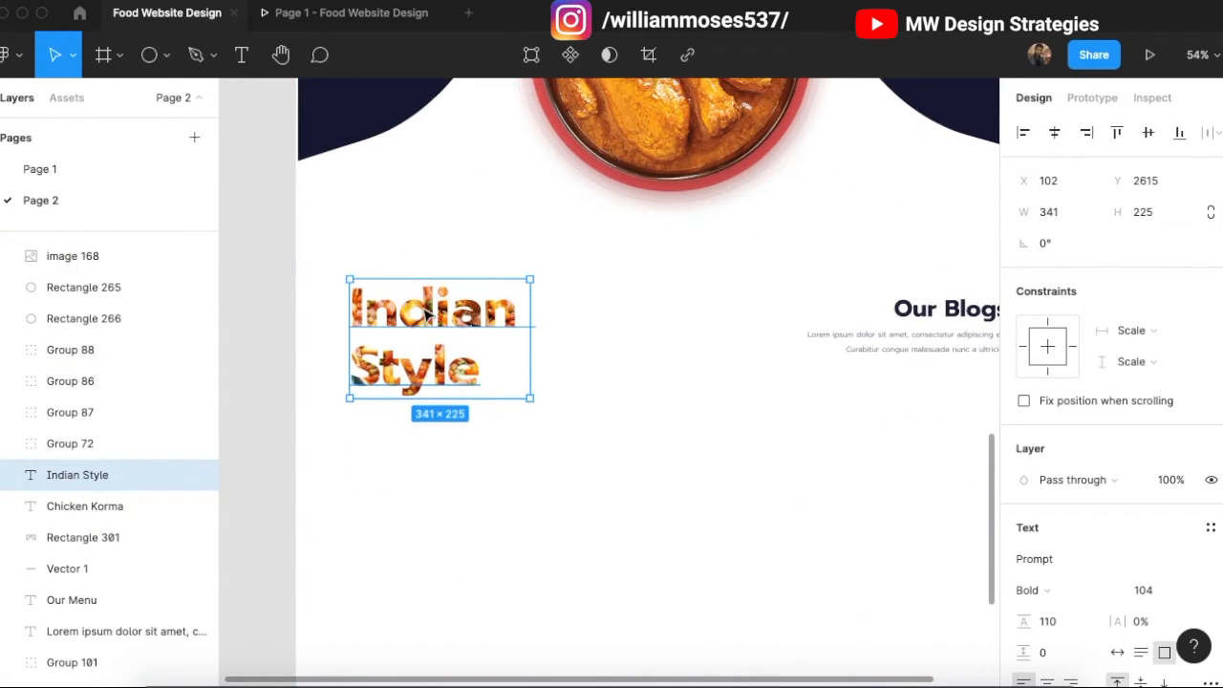
pyautogui.scroll(2, 444, 346)
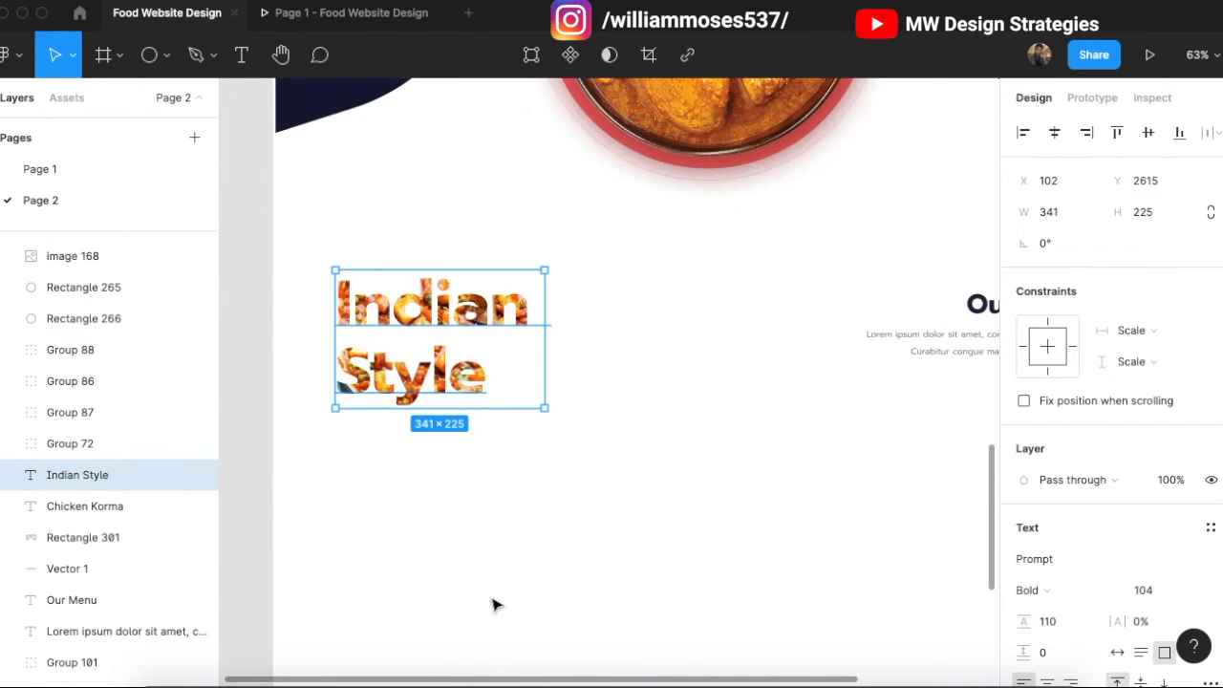
pyautogui.click(450, 676)
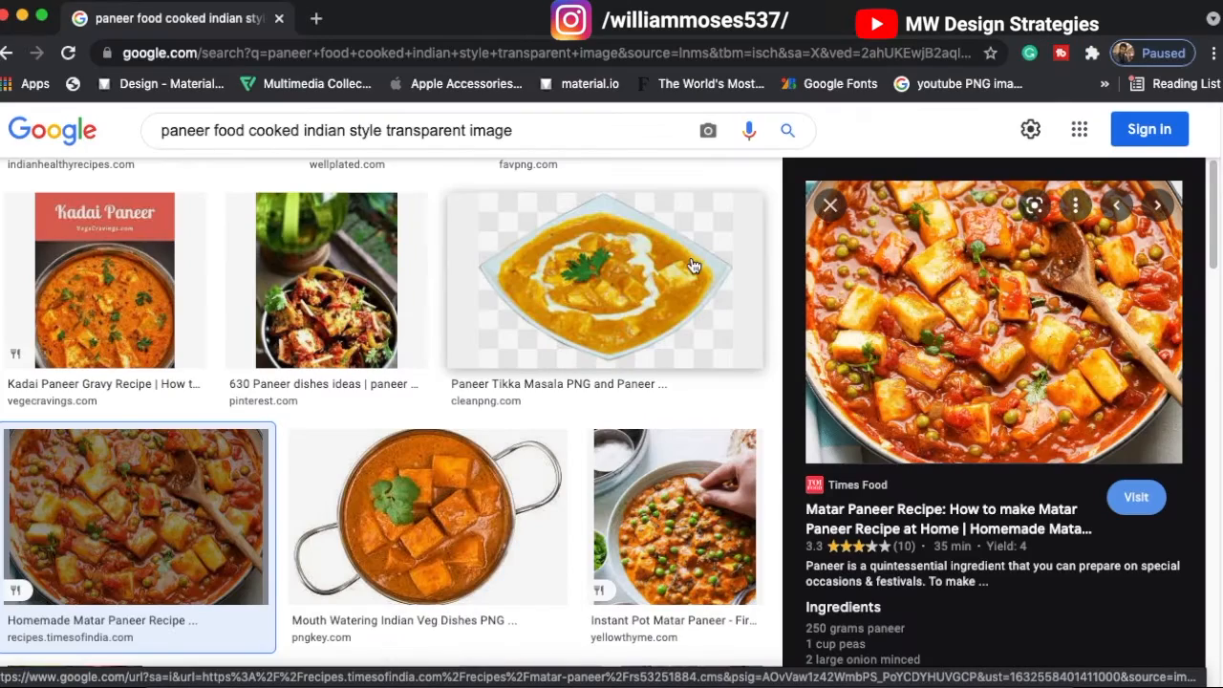
# Step: Find and copy the Raks Kitchen 'Shahi paneer recipe' photo, then switch back to Figma
pyautogui.scroll(-10, 603, 325)
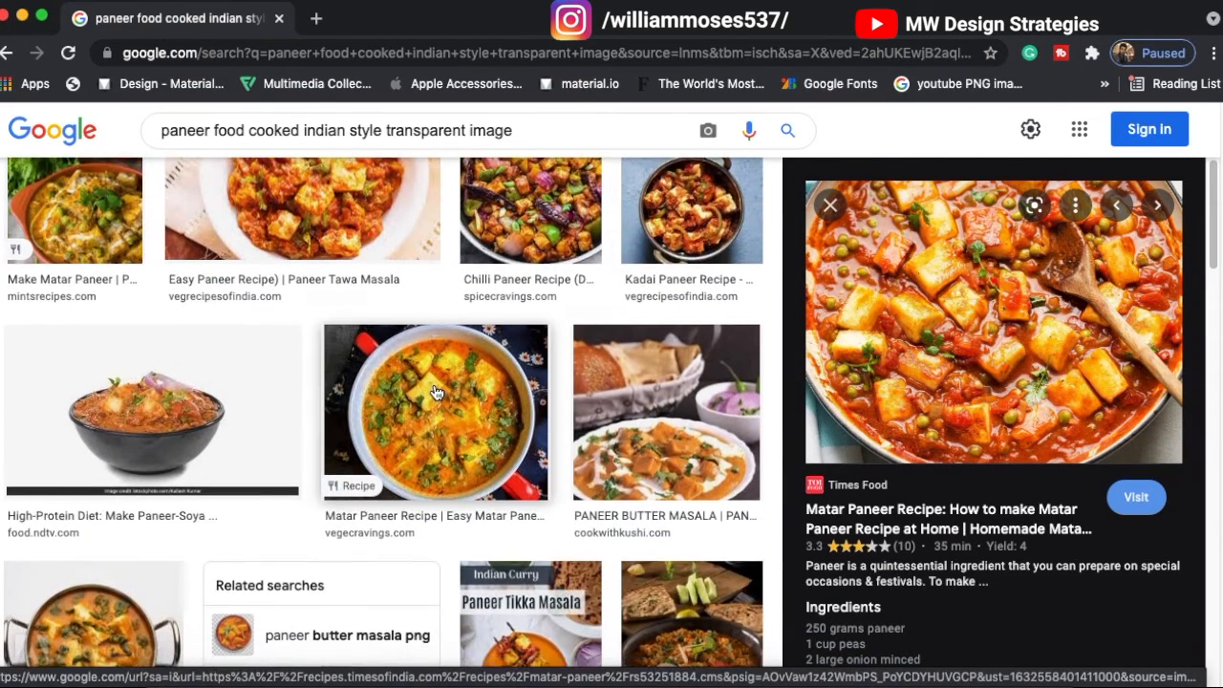
pyautogui.scroll(-6, 436, 404)
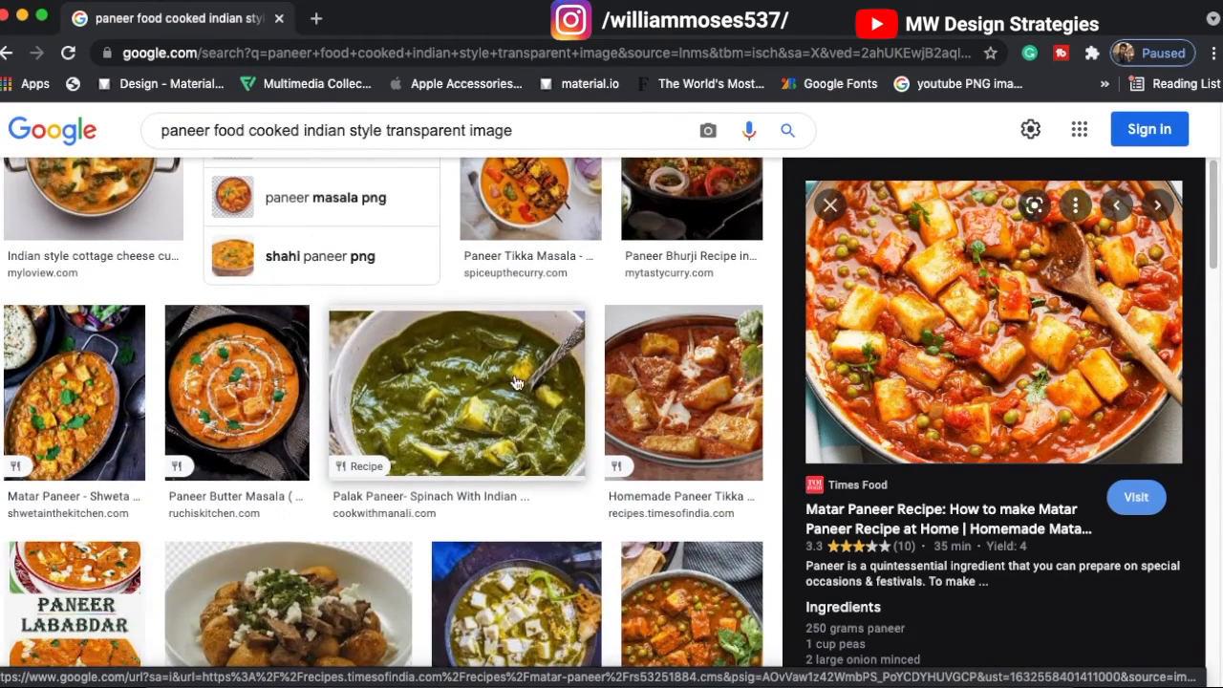
pyautogui.scroll(-4, 515, 382)
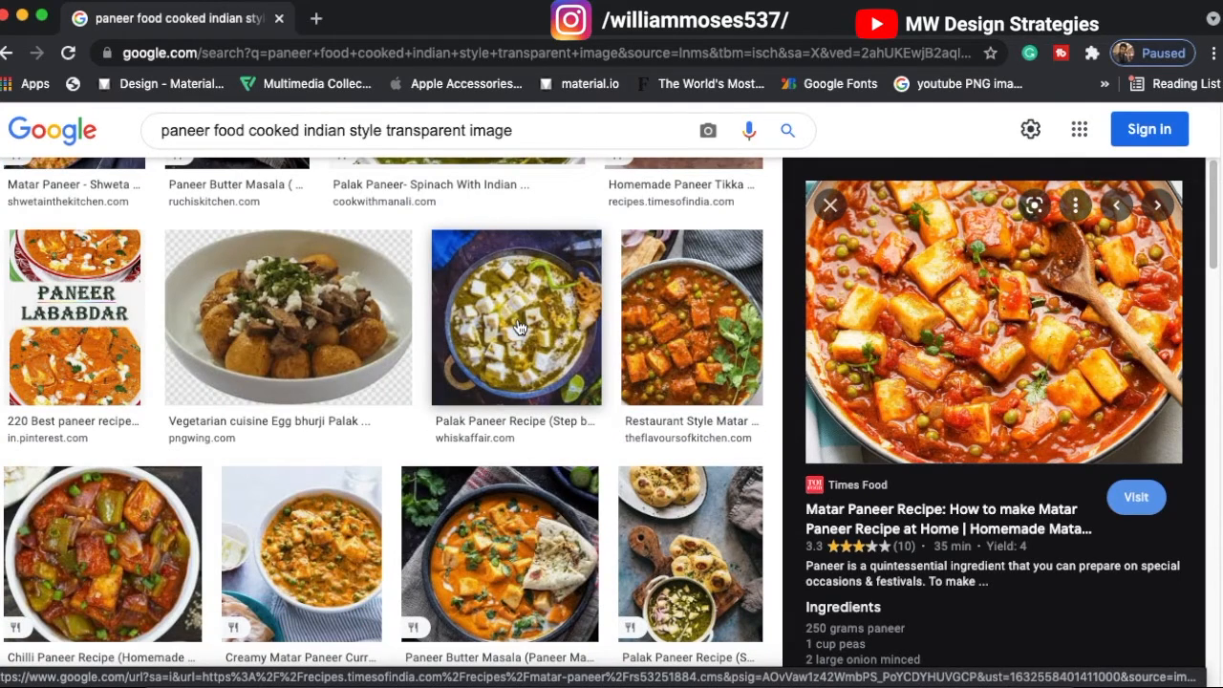
pyautogui.scroll(-6, 493, 378)
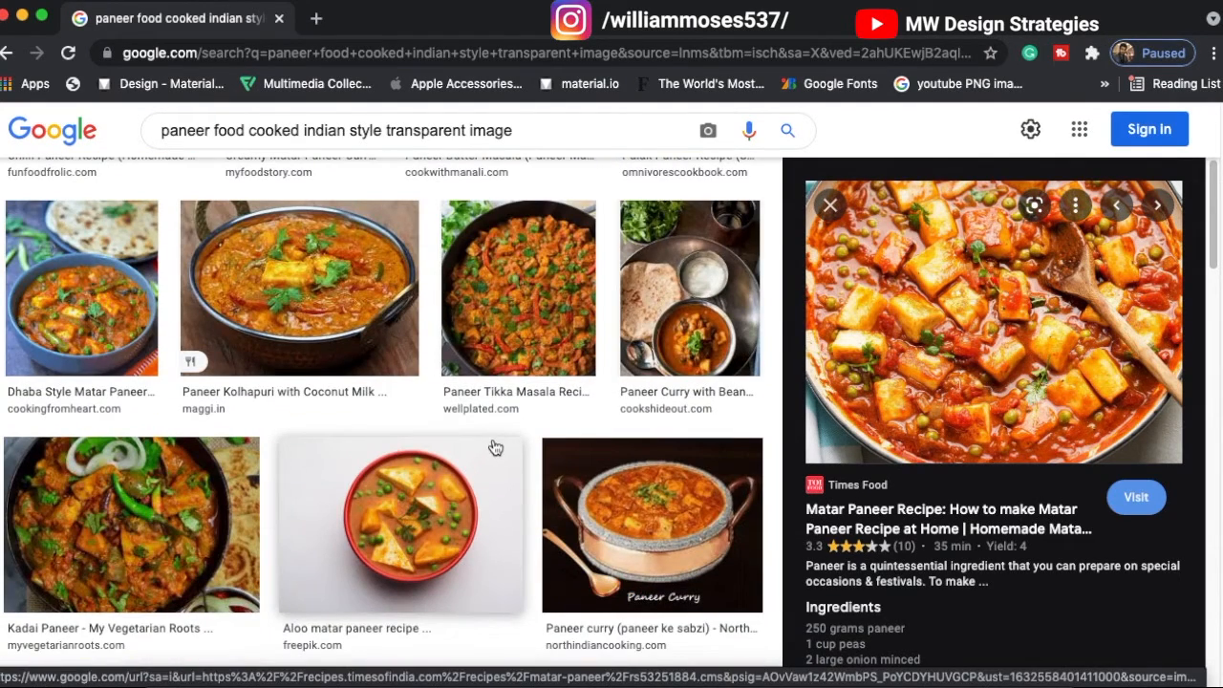
pyautogui.scroll(-6, 495, 447)
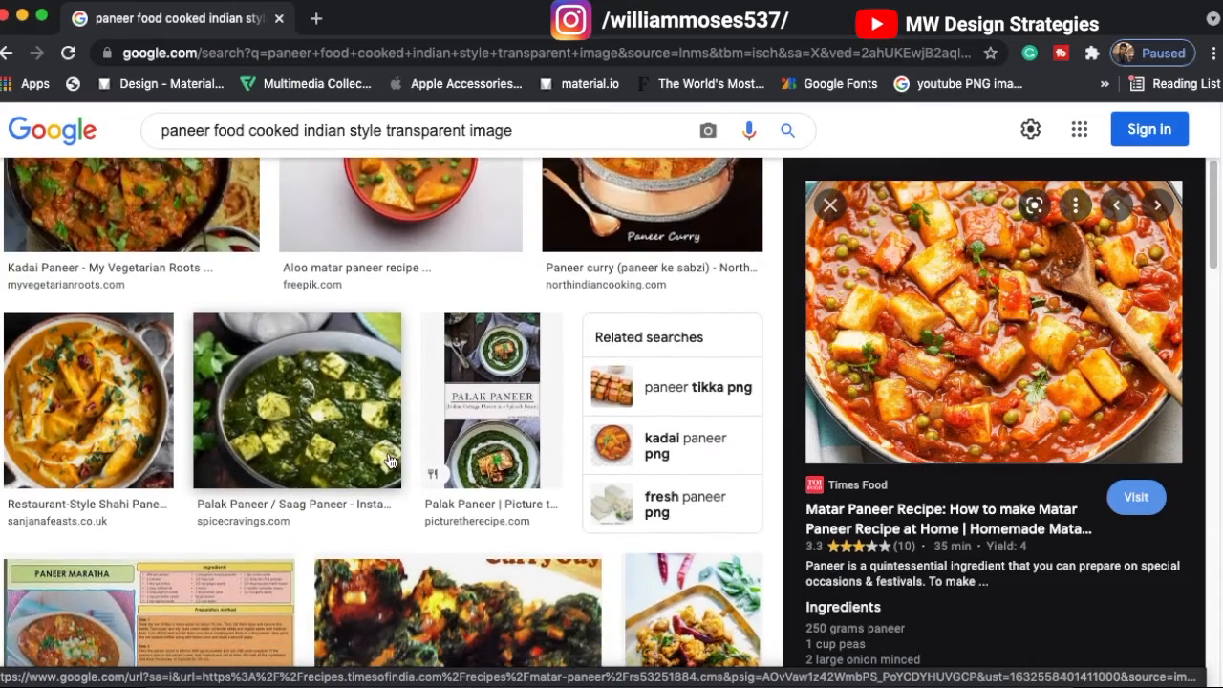
pyautogui.scroll(-6, 457, 453)
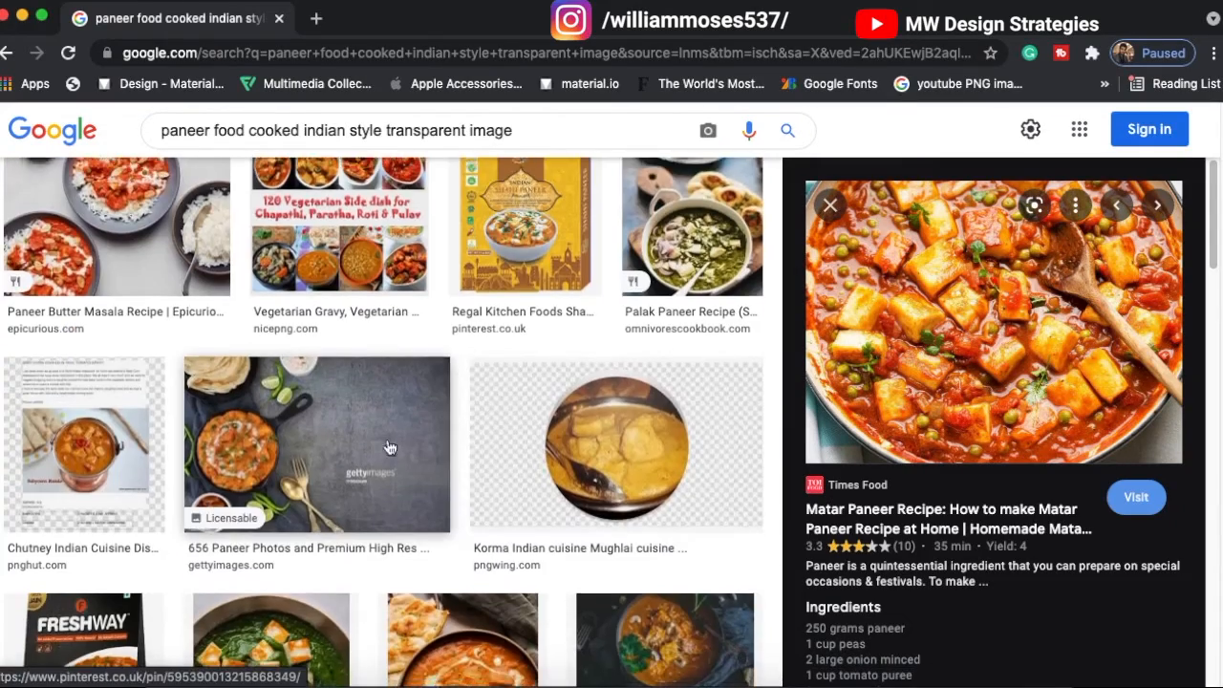
pyautogui.scroll(-3, 413, 445)
pyautogui.scroll(10, 478, 449)
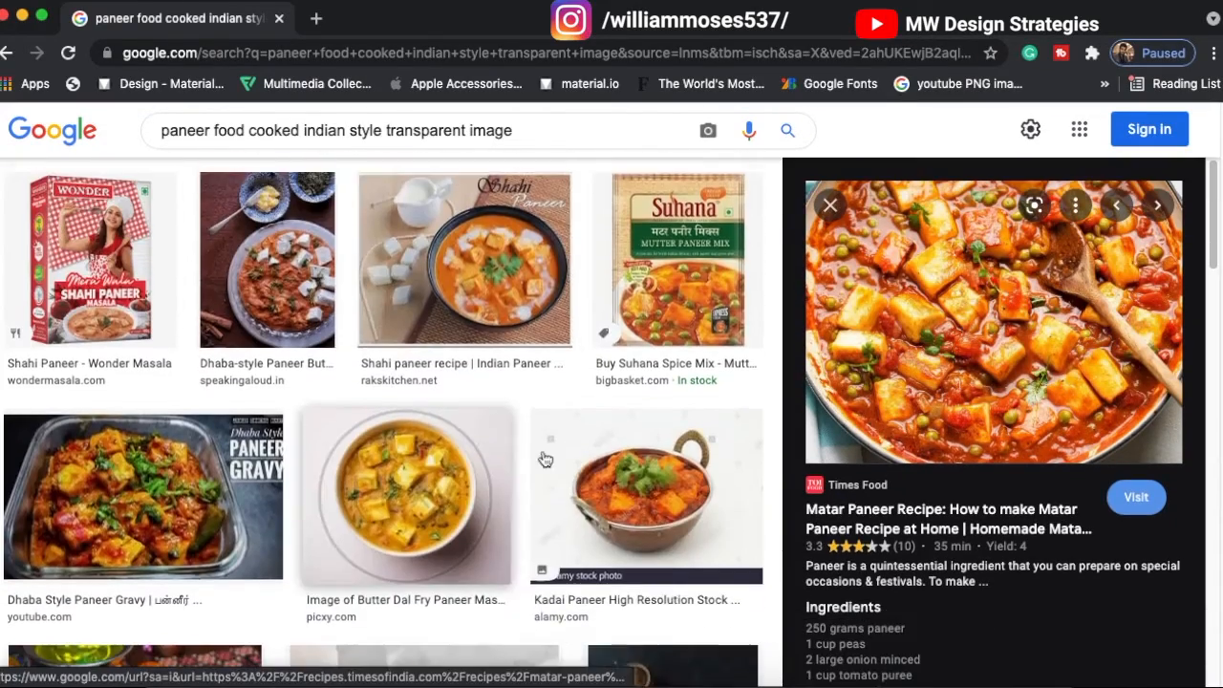
pyautogui.scroll(-1, 407, 453)
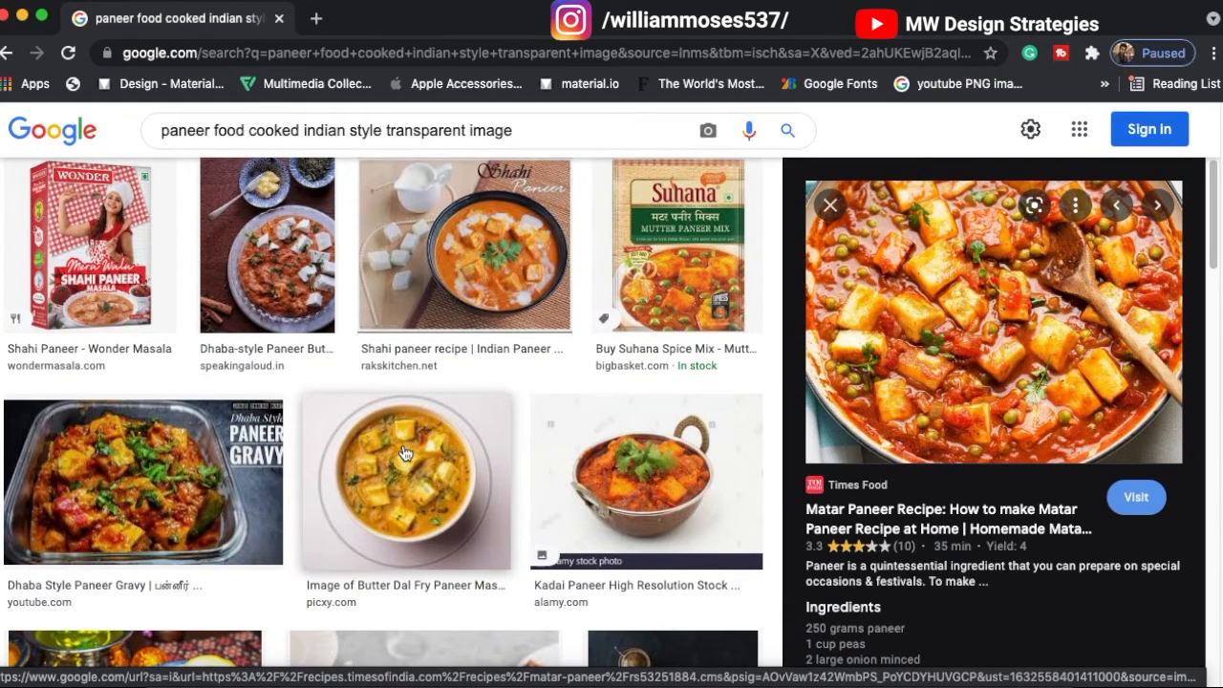
pyautogui.click(443, 236)
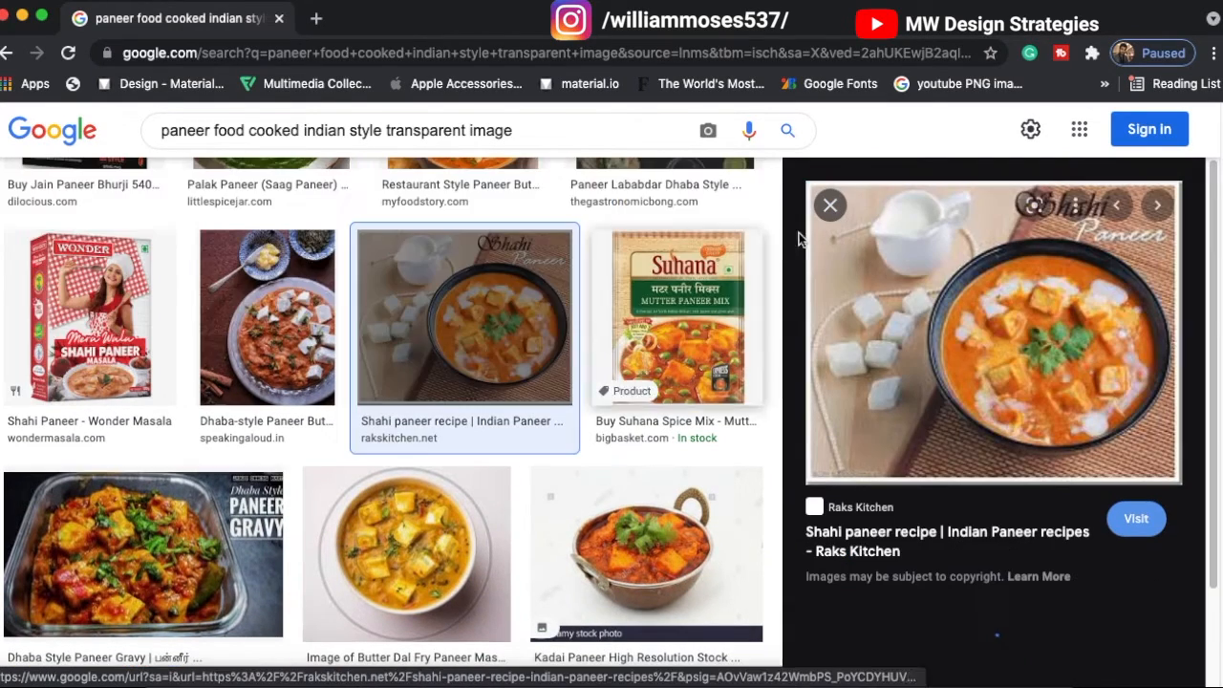
pyautogui.rightClick(936, 335)
pyautogui.click(993, 529)
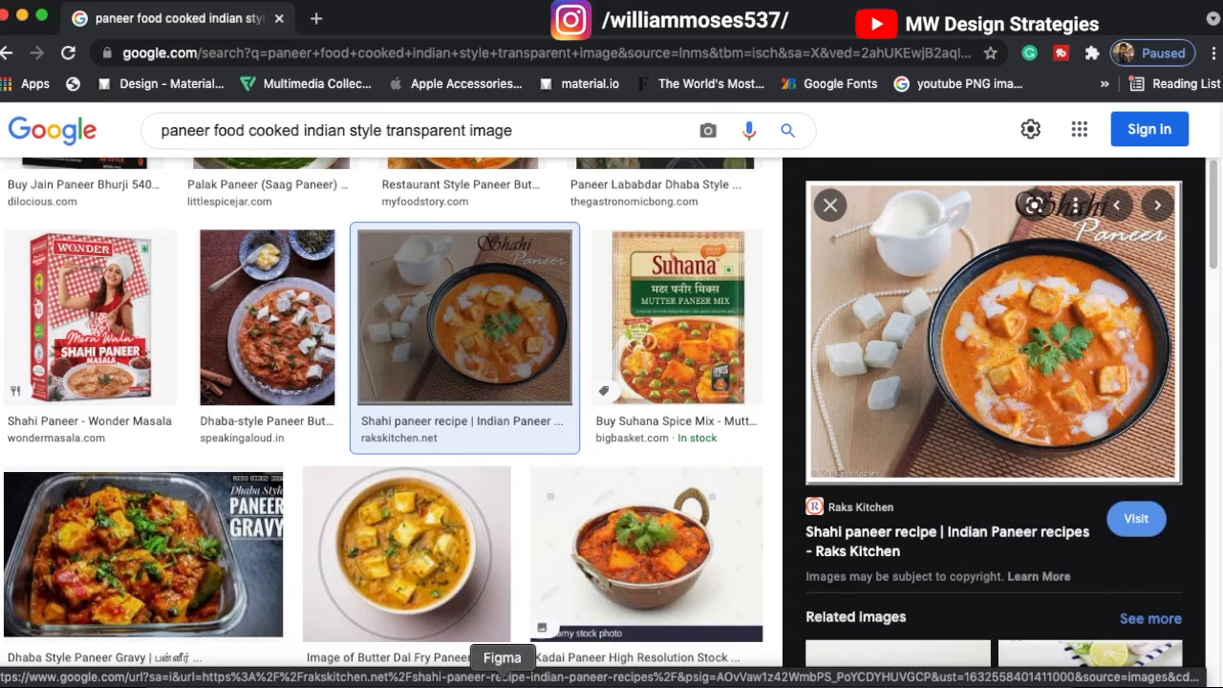
pyautogui.click(503, 681)
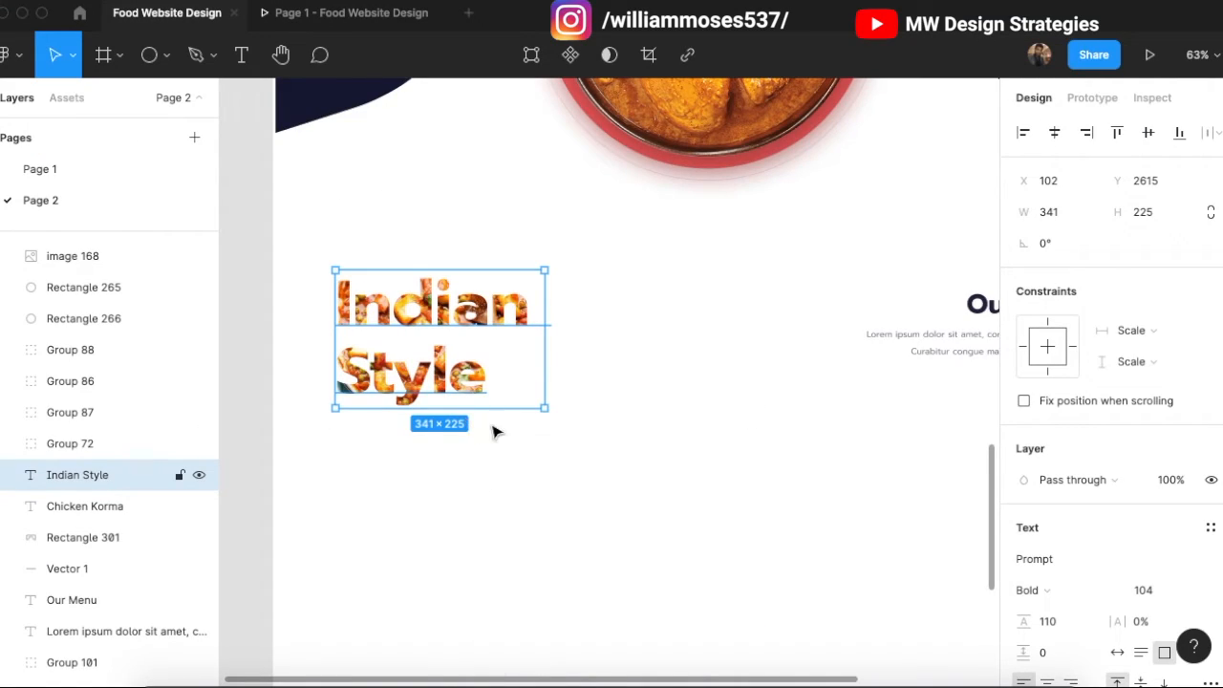
# Step: Nudge the Indian Style heading up slightly beside the Our Blogs text
pyautogui.click(581, 417)
pyautogui.scroll(-3, 405, 297)
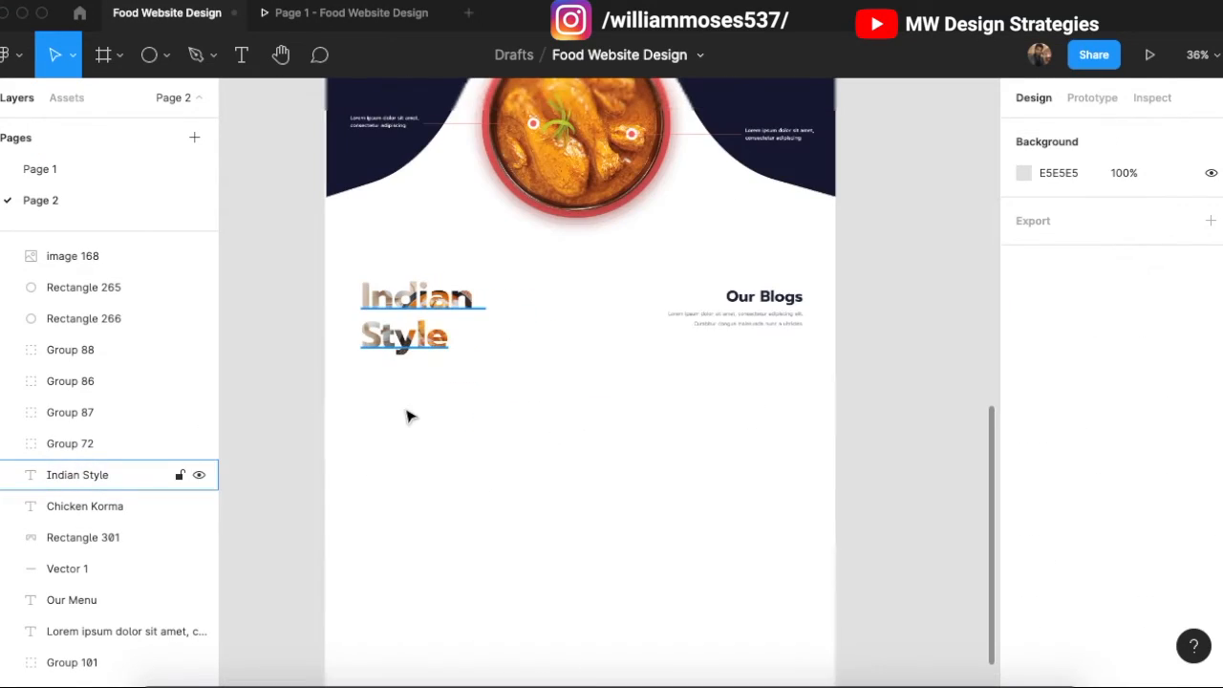
pyautogui.scroll(3, 448, 276)
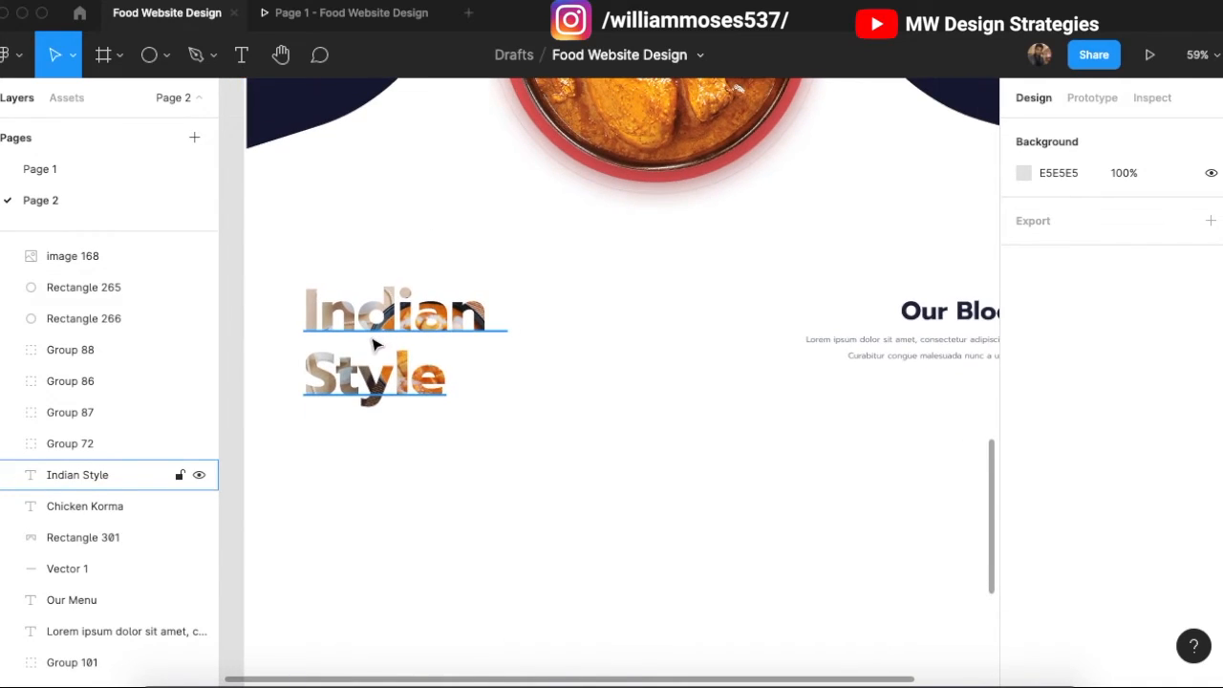
pyautogui.hscroll(3, 411, 335)
pyautogui.moveTo(368, 324); pyautogui.dragTo(373, 329)
pyautogui.hscroll(-2, 717, 325)
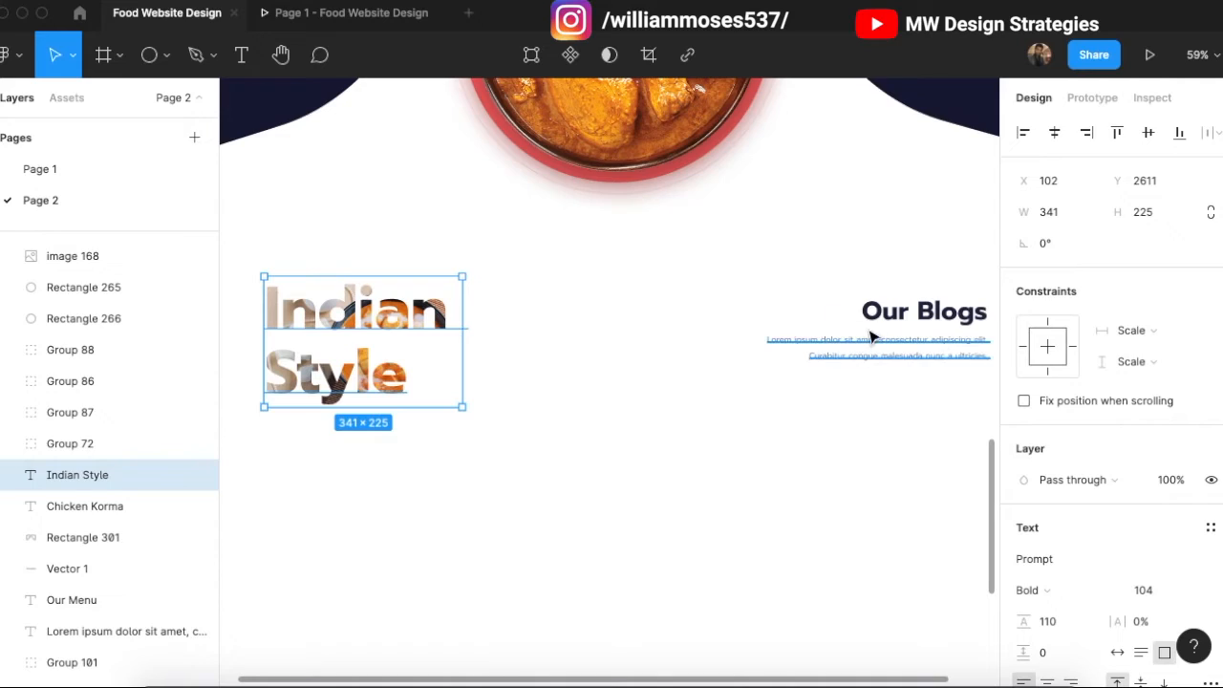
pyautogui.click(871, 340)
pyautogui.click(776, 396)
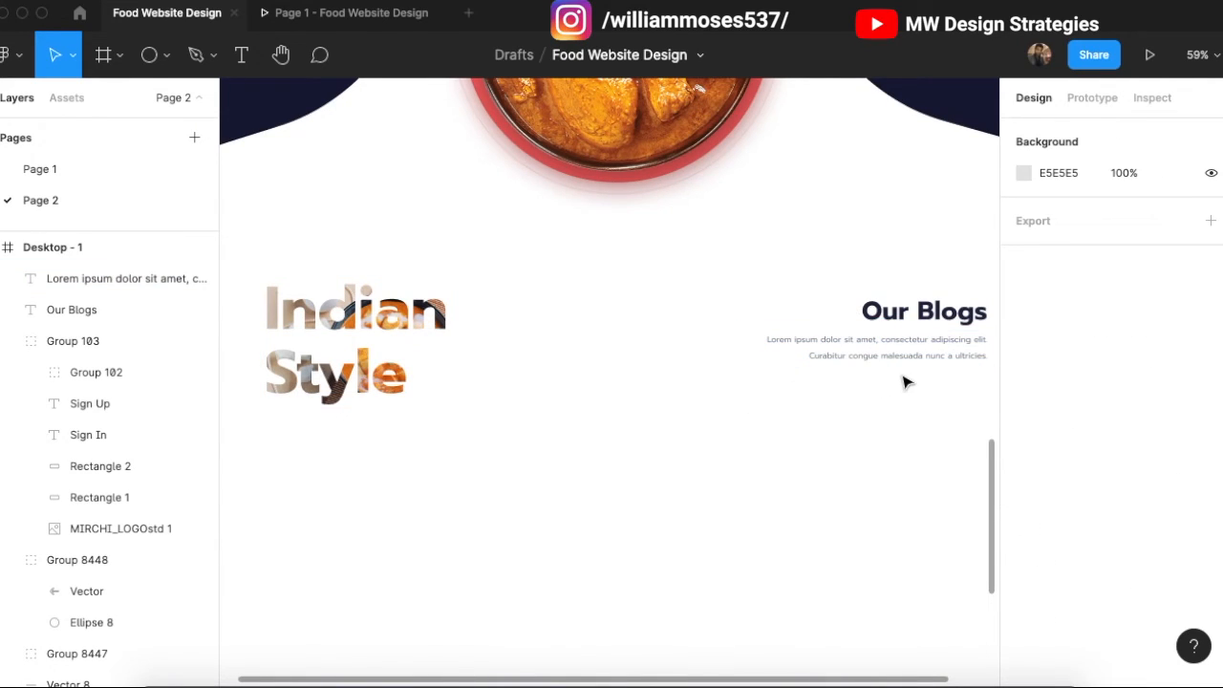
# Step: Draw a horizontal pen line under the Our Blogs text, ending beside the word Style
pyautogui.hscroll(2, 906, 381)
pyautogui.press('p')
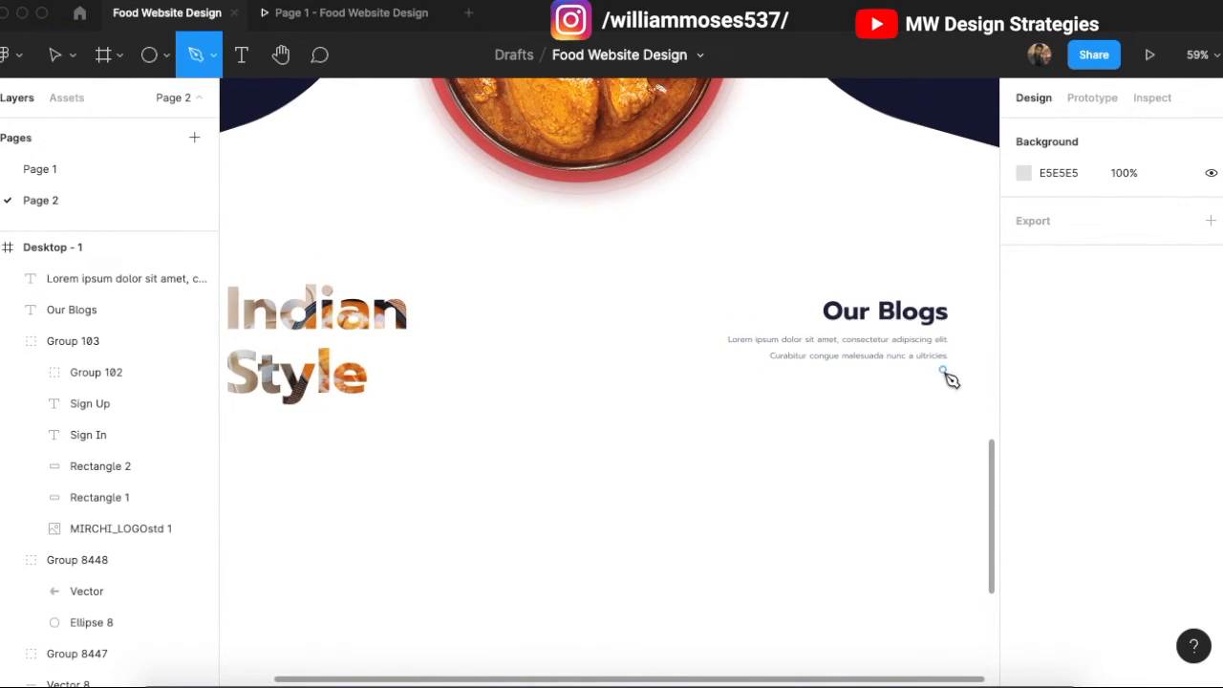
pyautogui.click(946, 370)
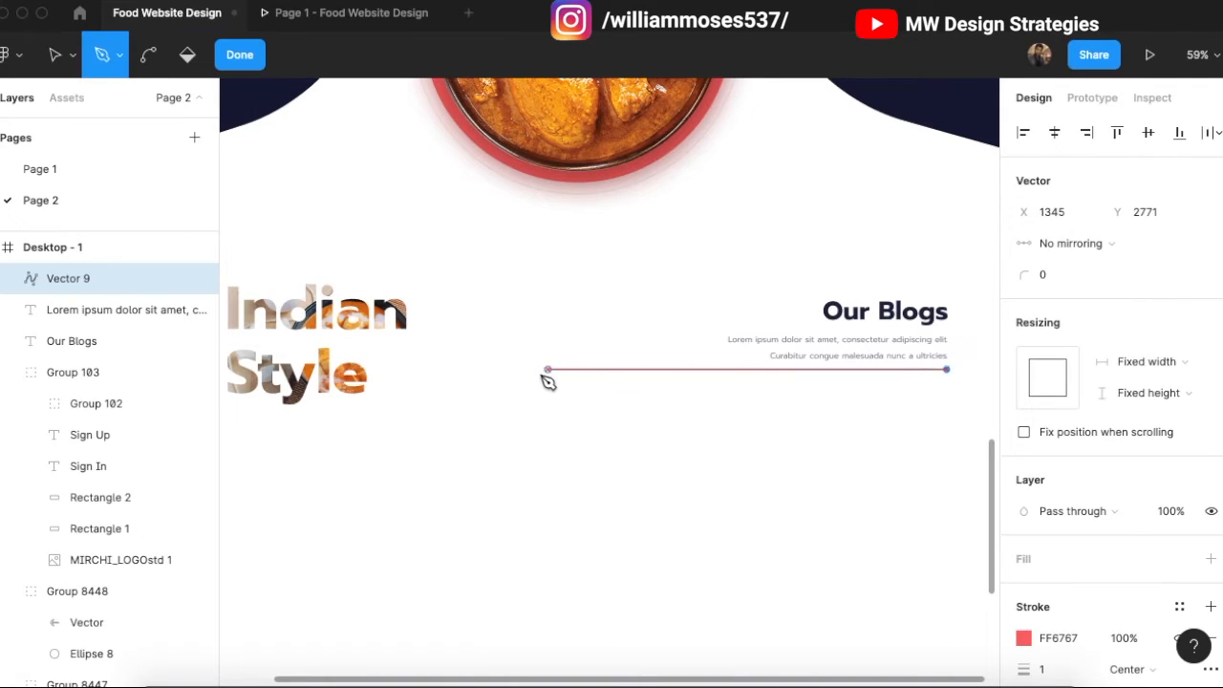
pyautogui.keyDown('shift'); pyautogui.click(376, 370); pyautogui.keyUp('shift')
pyautogui.click(378, 372)
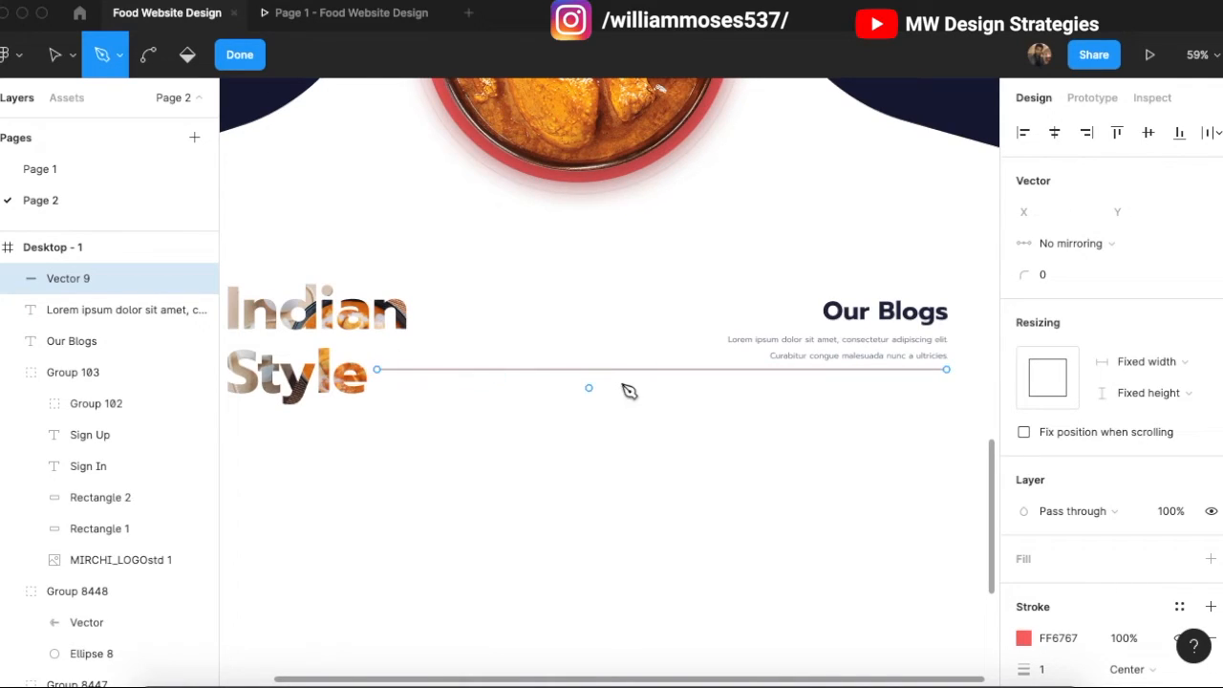
pyautogui.press('Escape')
# Step: Move the new line, Lorem ipsum text and Our Blogs heading down together slightly
pyautogui.click(724, 369)
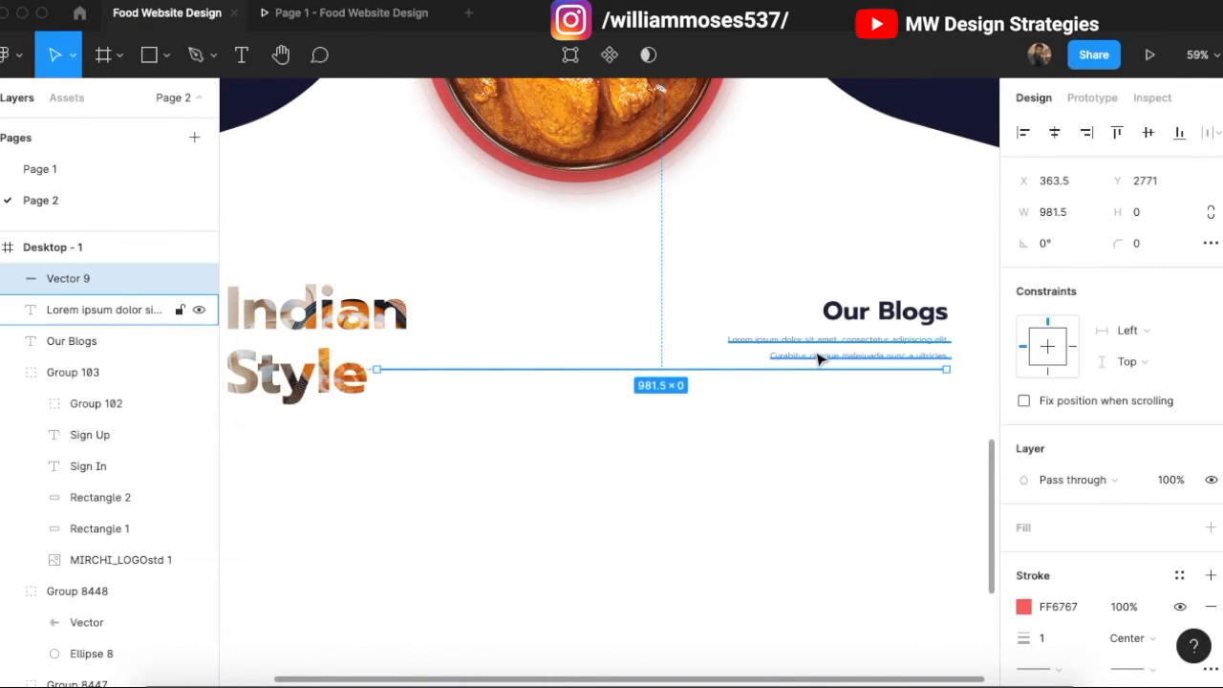
pyautogui.keyDown('shift'); pyautogui.click(819, 359); pyautogui.keyUp('shift')
pyautogui.keyDown('shift'); pyautogui.click(882, 321); pyautogui.keyUp('shift')
pyautogui.hotkey('shift', 'Down')
pyautogui.hotkey('shift', 'Down')
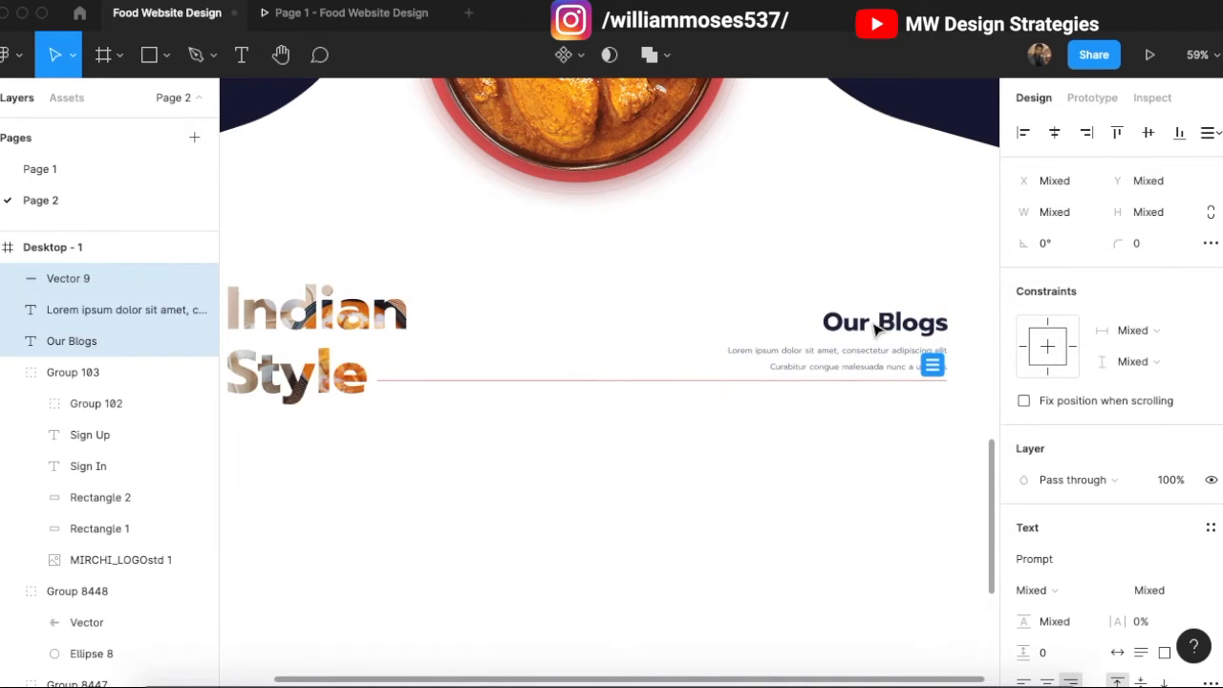
pyautogui.click(646, 394)
# Step: Recolour the line's stroke to the light grey E0E0E0 sampled from the existing line
pyautogui.click(597, 377)
pyautogui.scroll(10, 563, 353)
pyautogui.scroll(10, 414, 548)
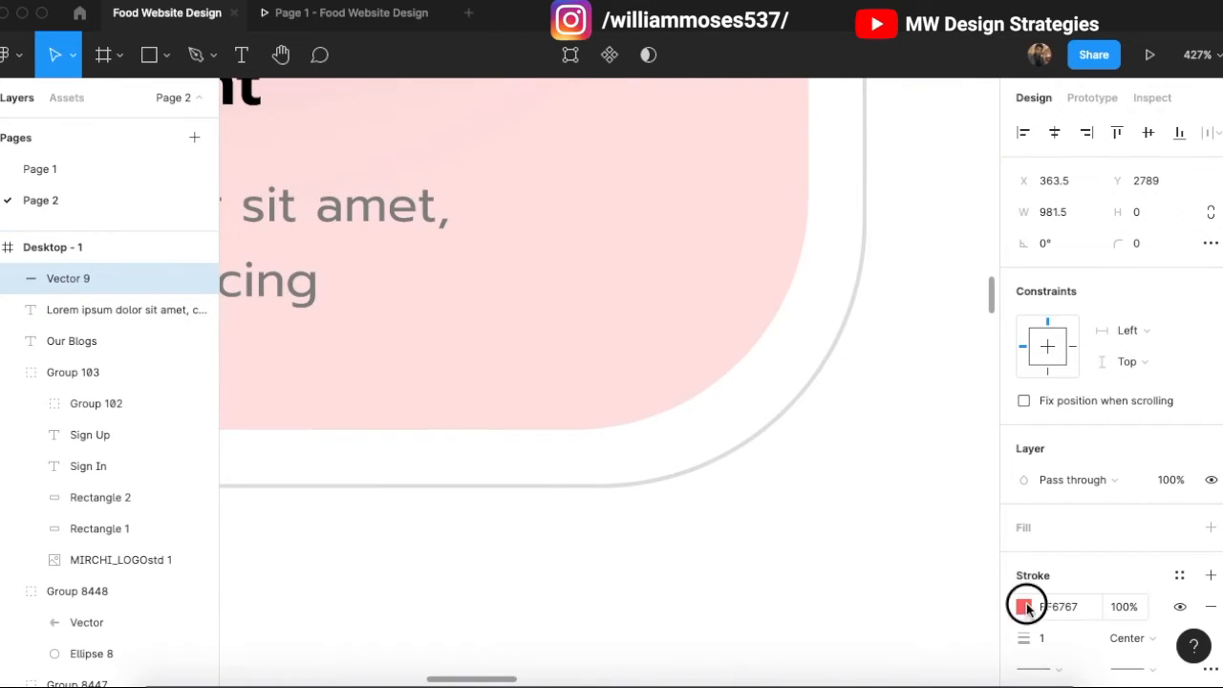
pyautogui.click(1024, 606)
pyautogui.click(793, 468)
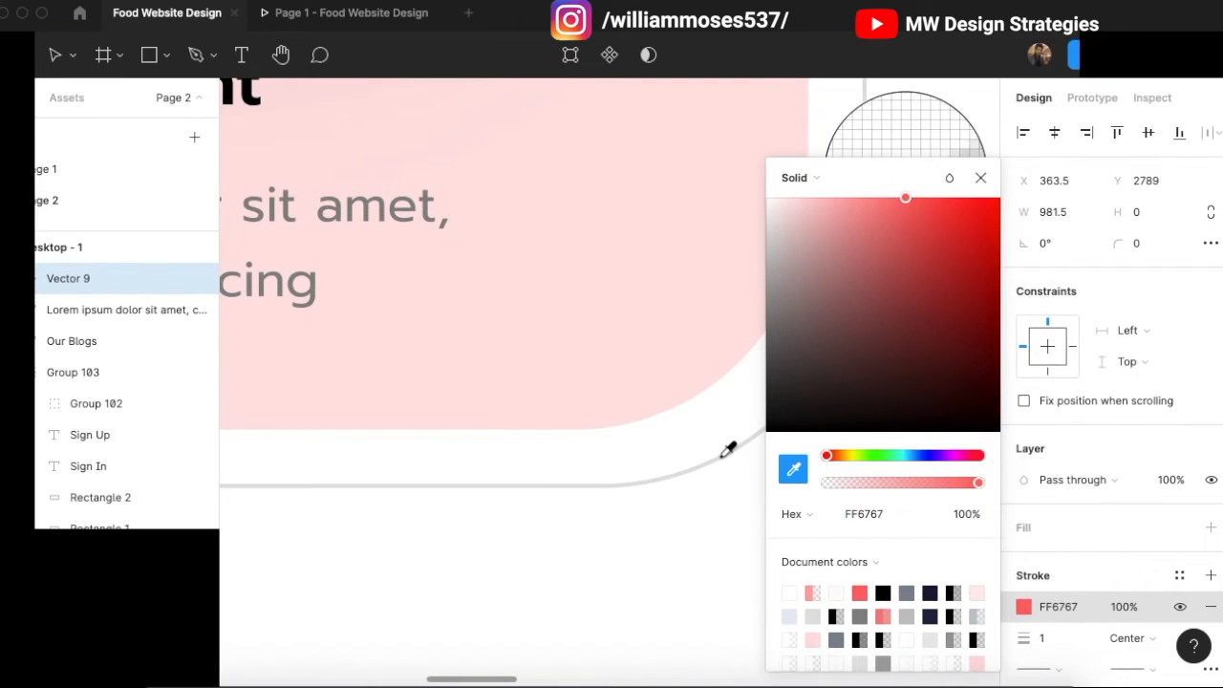
pyautogui.click(721, 458)
pyautogui.scroll(-10, 603, 390)
pyautogui.scroll(2, 669, 487)
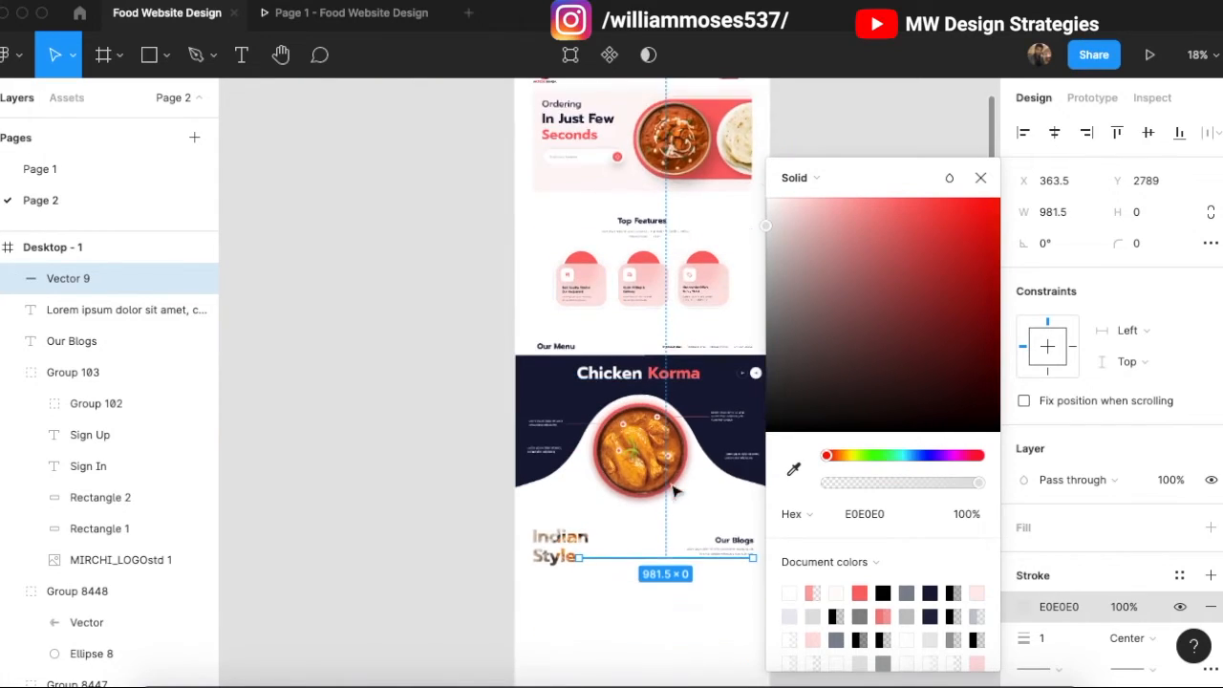
pyautogui.scroll(-2, 688, 495)
pyautogui.click(693, 483)
pyautogui.scroll(5, 688, 470)
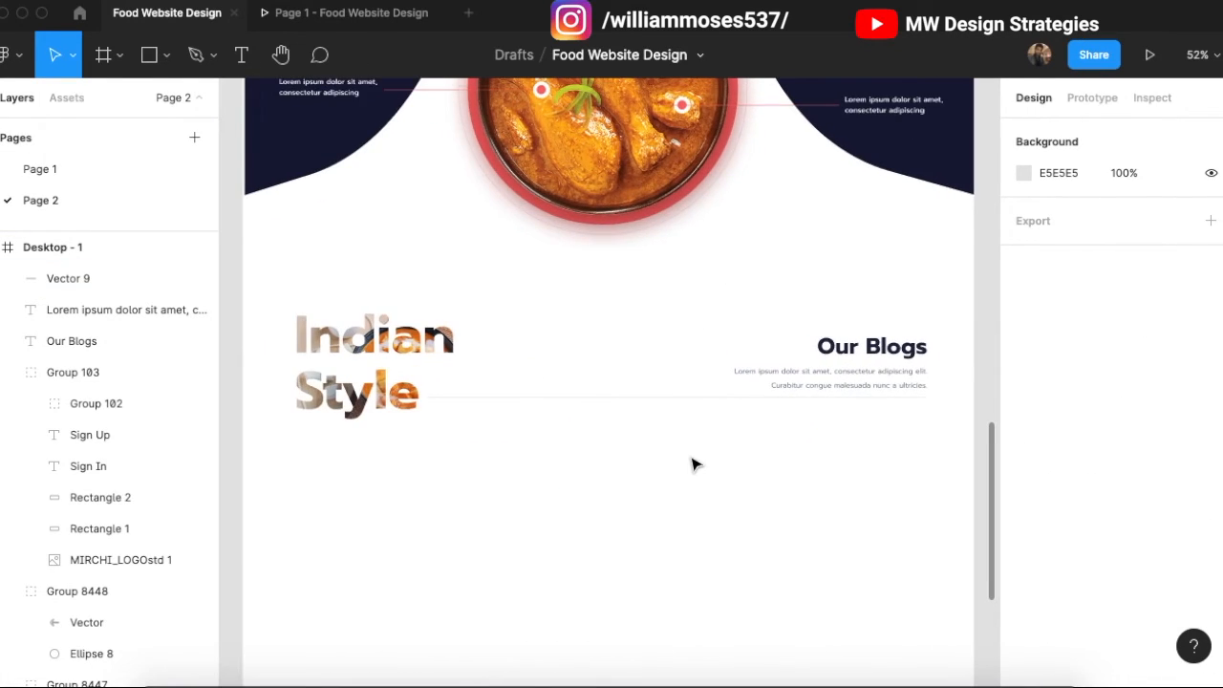
# Step: Select a Chicken Dishes text label in the Our Menu tabs
pyautogui.scroll(-3, 695, 465)
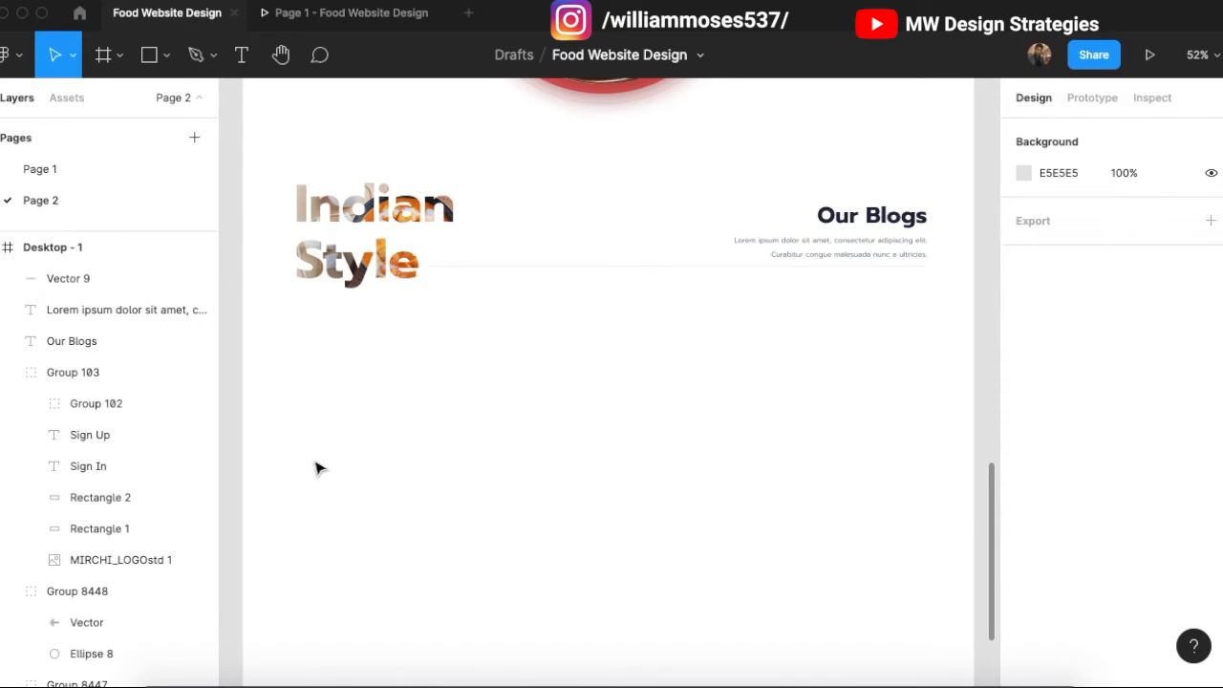
pyautogui.press('r')
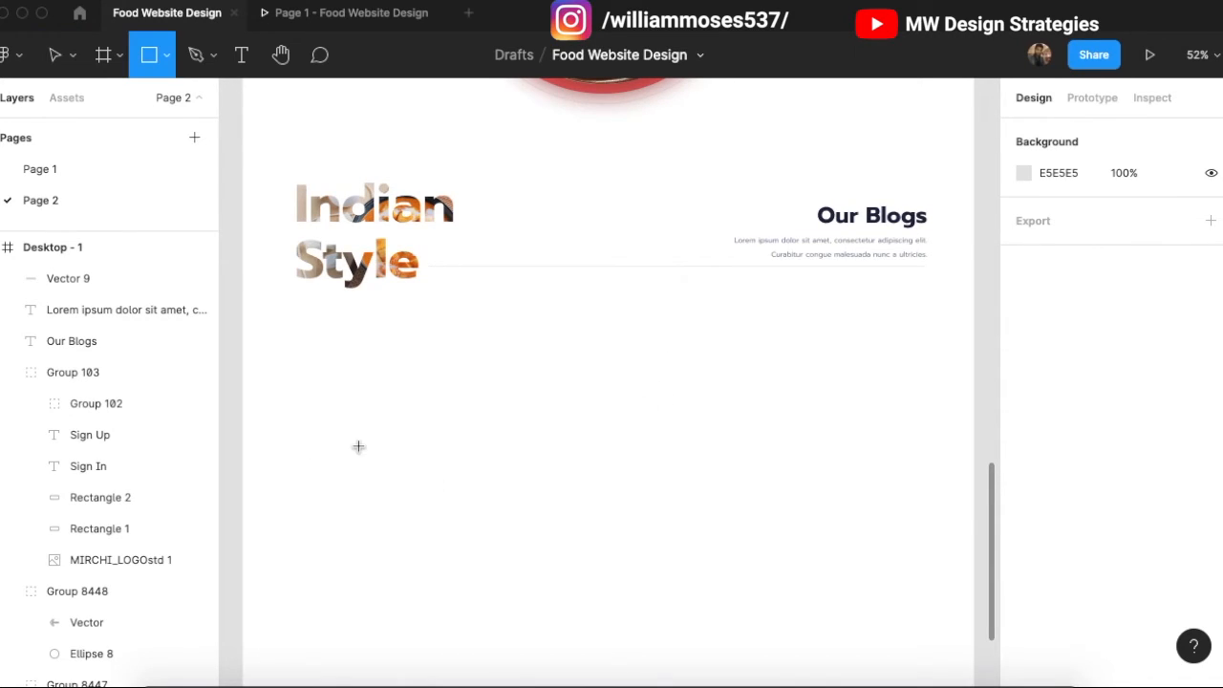
pyautogui.press('v')
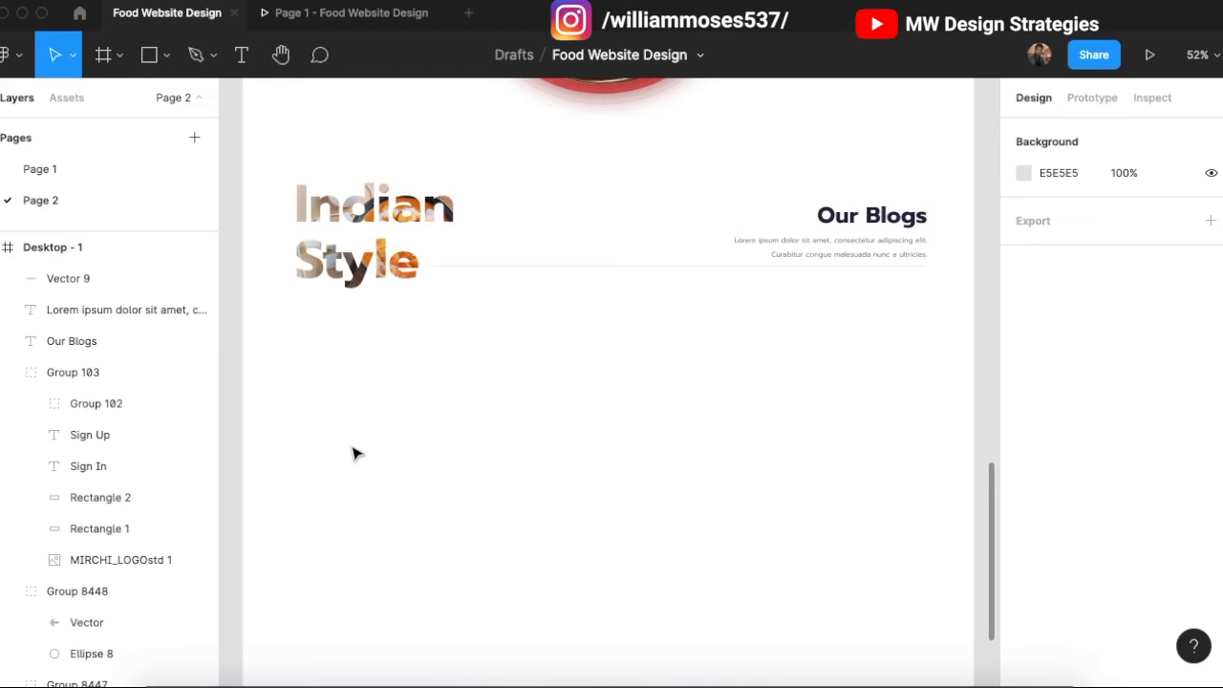
pyautogui.scroll(10, 549, 430)
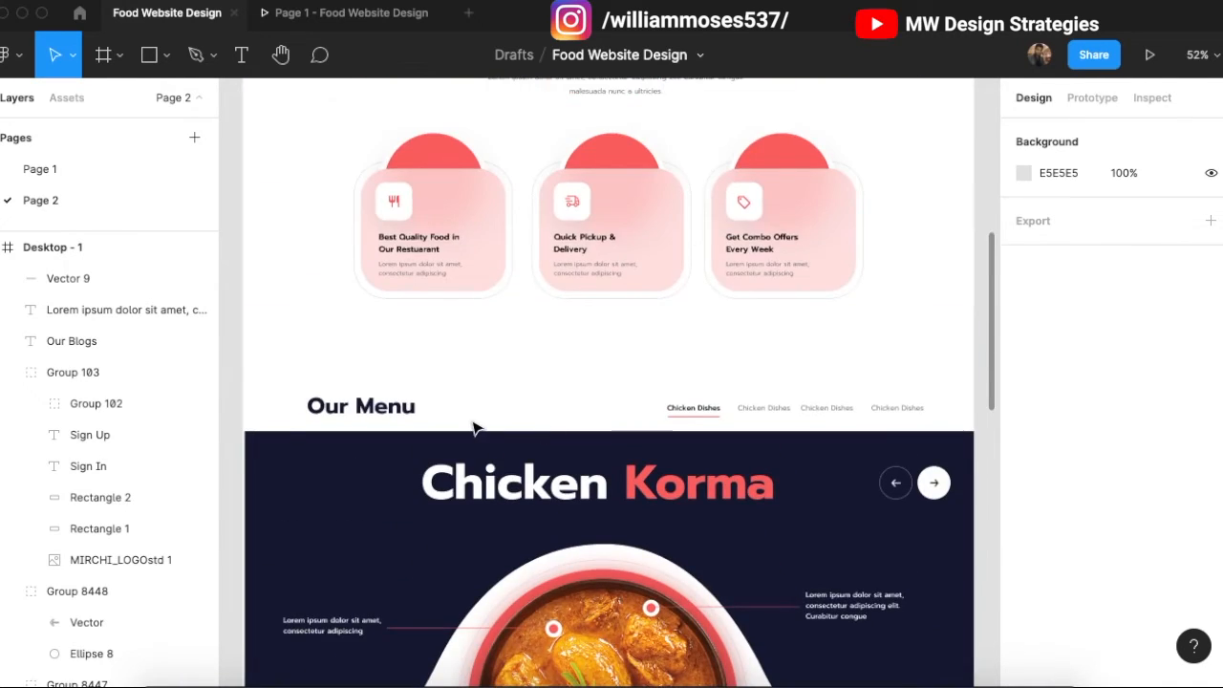
pyautogui.scroll(3, 647, 412)
pyautogui.scroll(-15, 592, 401)
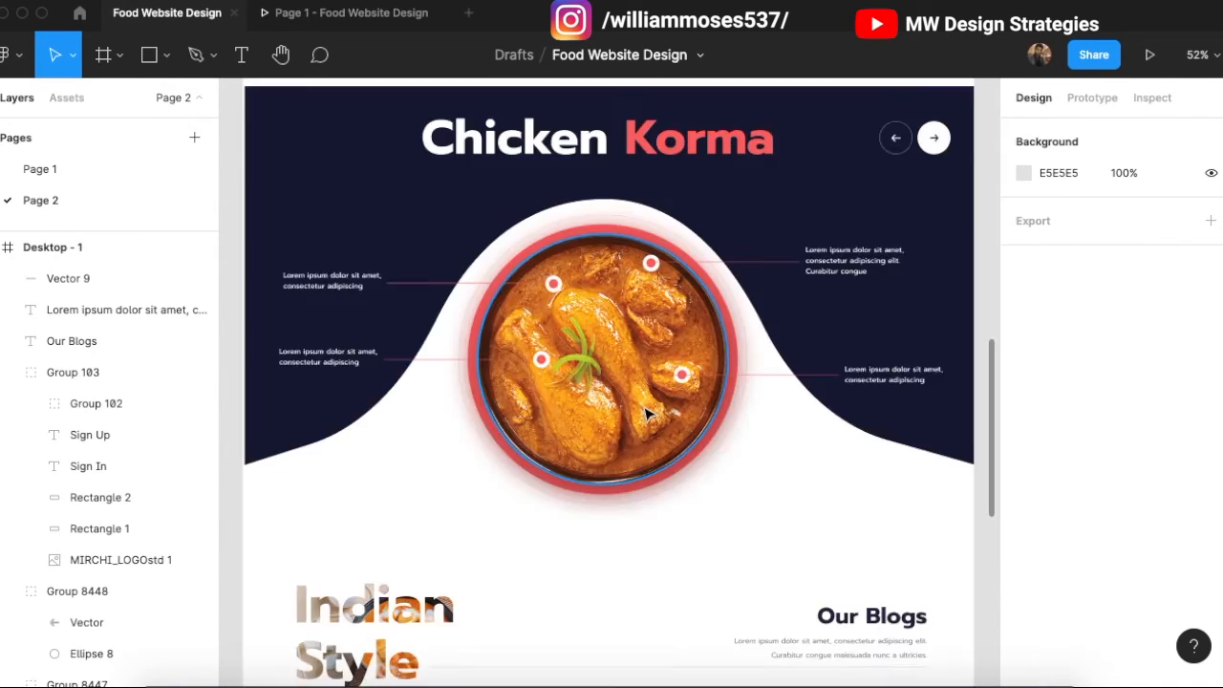
pyautogui.scroll(1, 683, 390)
pyautogui.scroll(5, 681, 389)
pyautogui.hscroll(-2, 681, 389)
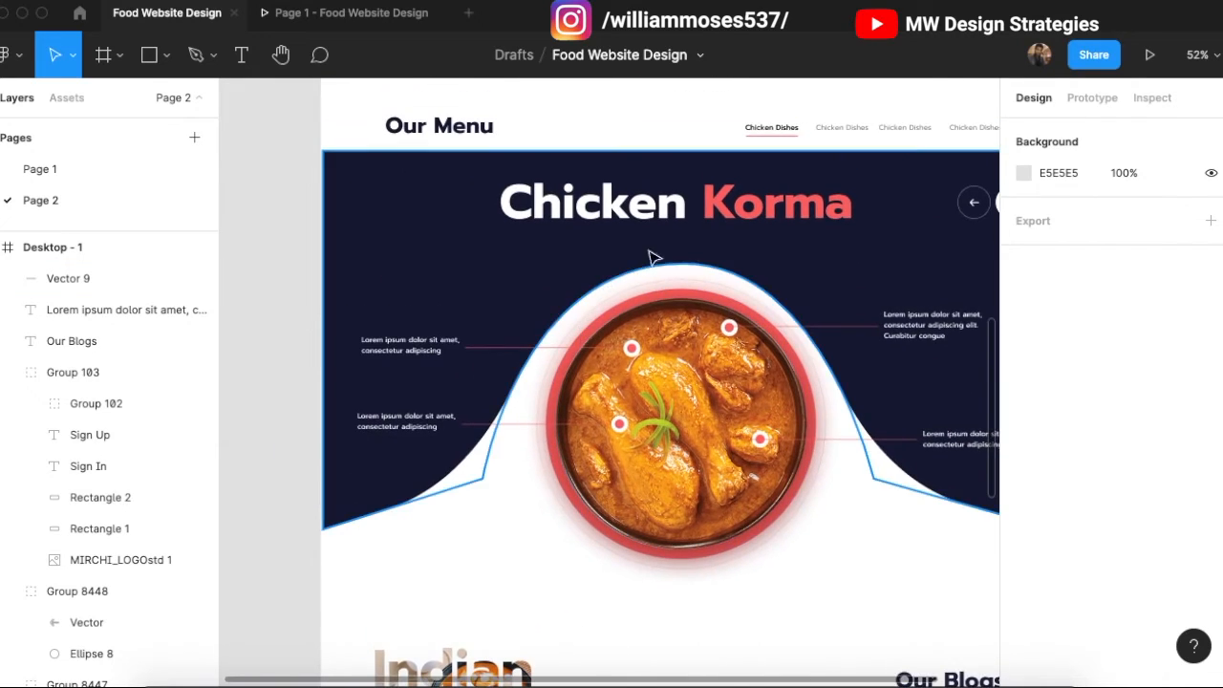
pyautogui.click(772, 128)
# Step: Paste a copy of the Chicken Dishes label below Indian Style and set its font size to 34
pyautogui.scroll(-5, 420, 373)
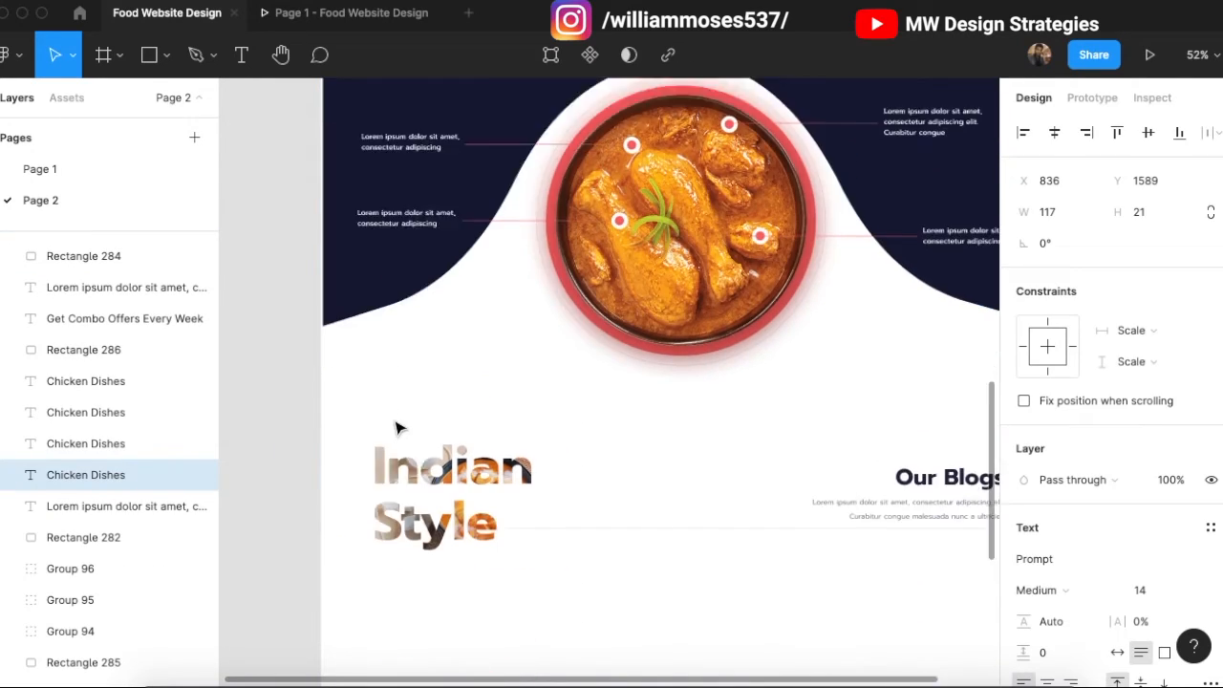
pyautogui.click(484, 459)
pyautogui.hotkey('ctrl', 'v')
pyautogui.moveTo(573, 399); pyautogui.dragTo(433, 433)
pyautogui.click(1146, 589)
pyautogui.write('34')
pyautogui.press('Return')
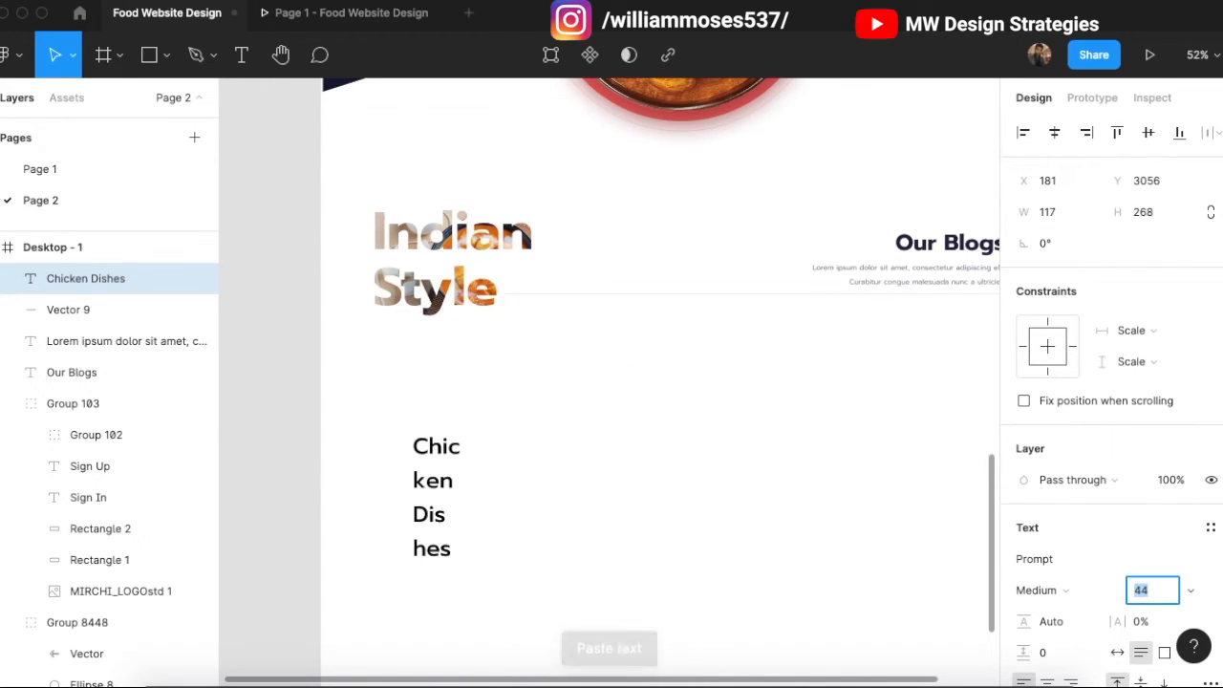
pyautogui.moveTo(475, 465); pyautogui.dragTo(549, 469)
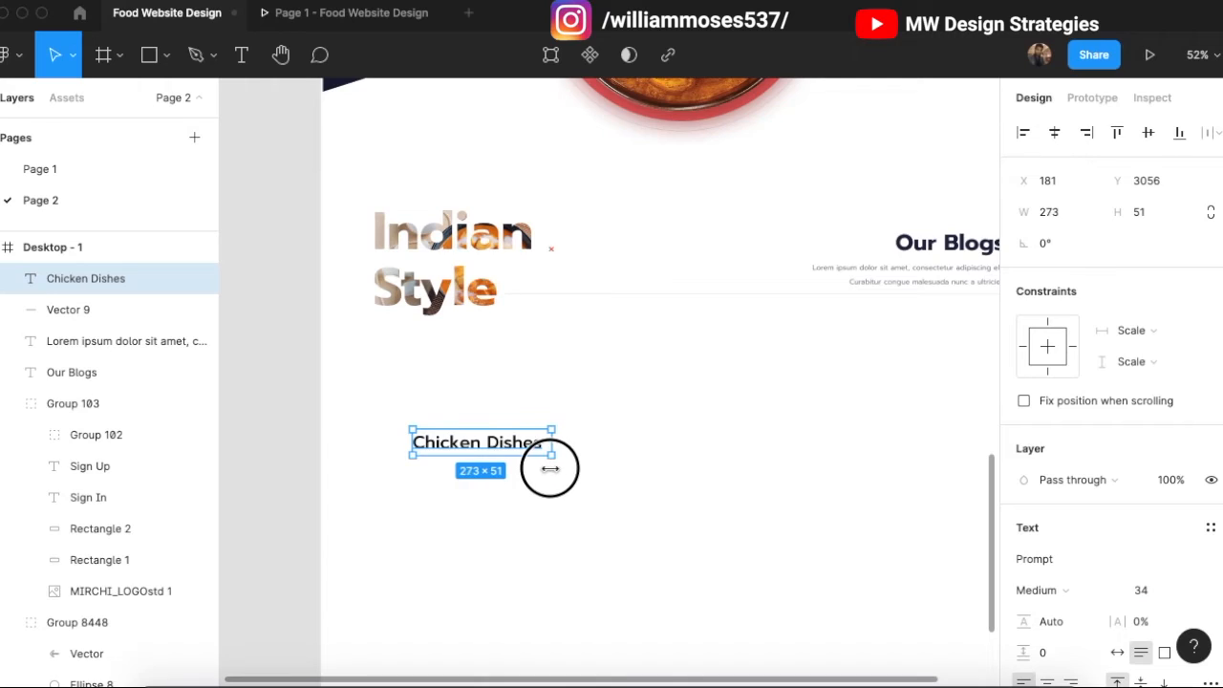
# Step: Retype the pasted text as 'Restaurant Special' and fit its text box to the wording
pyautogui.doubleClick(500, 445)
pyautogui.write('Restaurant')
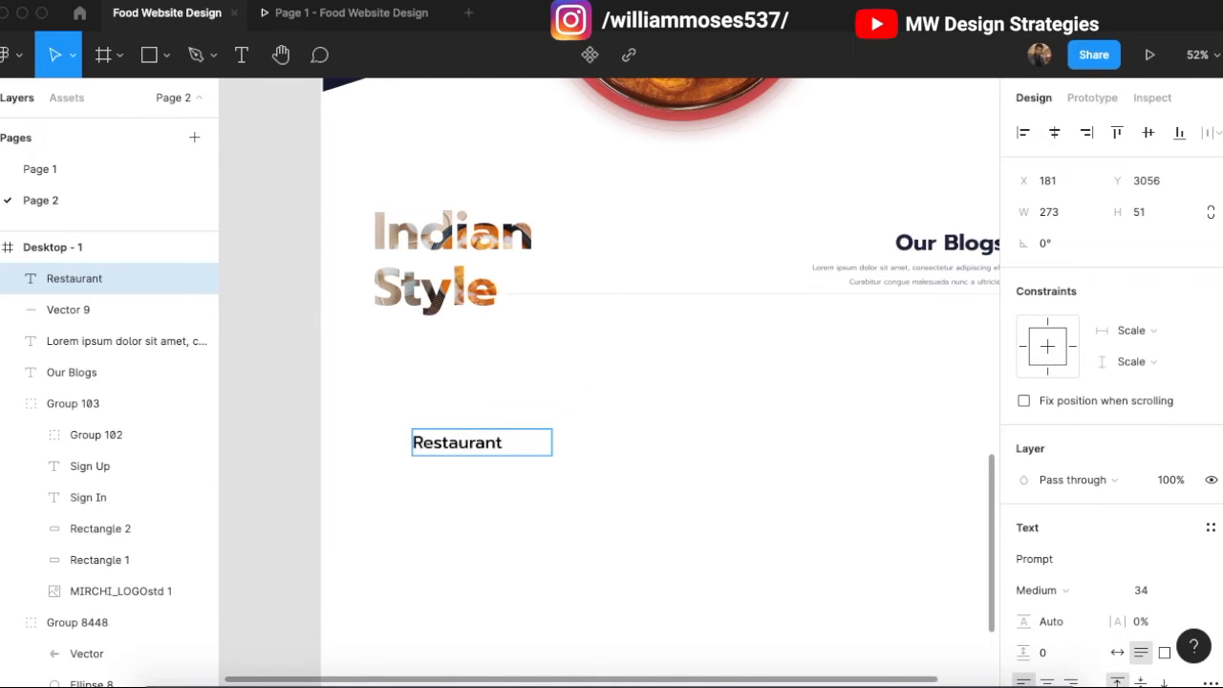
pyautogui.write('Secia')
pyautogui.press('BackSpace')
pyautogui.press('BackSpace')
pyautogui.write('ial')
pyautogui.press('Escape')
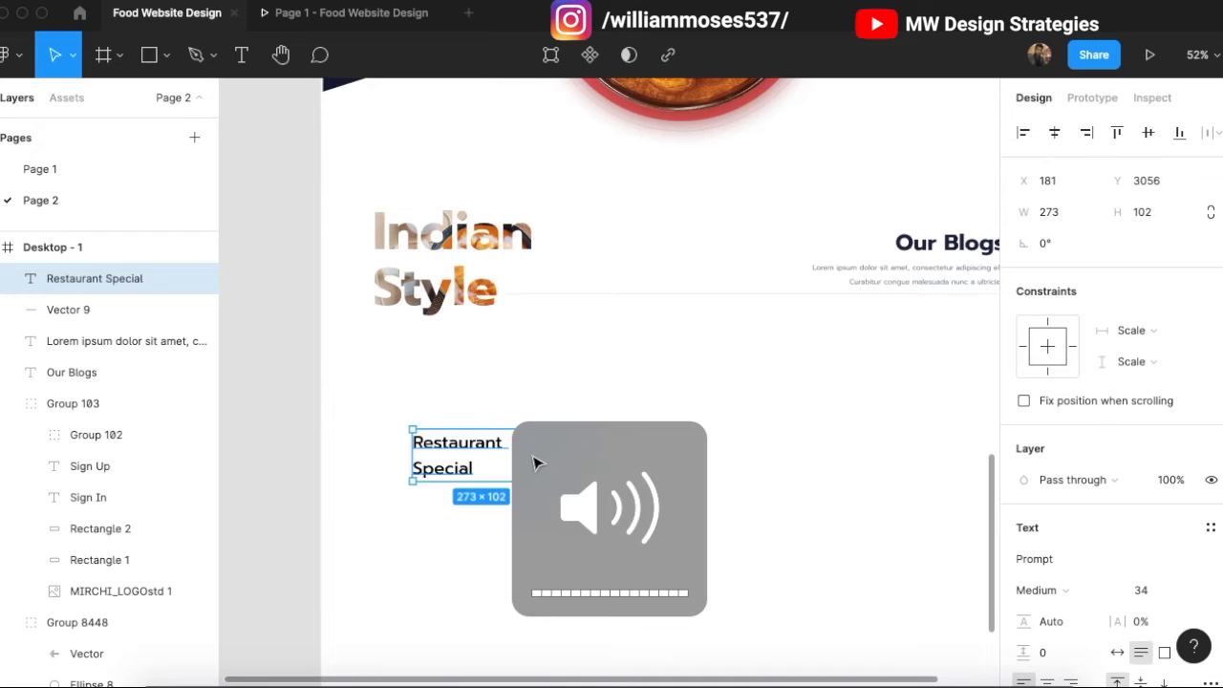
pyautogui.moveTo(473, 457)
pyautogui.mouseDown()
pyautogui.moveTo(517, 459)
pyautogui.moveTo(458, 456)
pyautogui.mouseUp()
pyautogui.scroll(5, 514, 484)
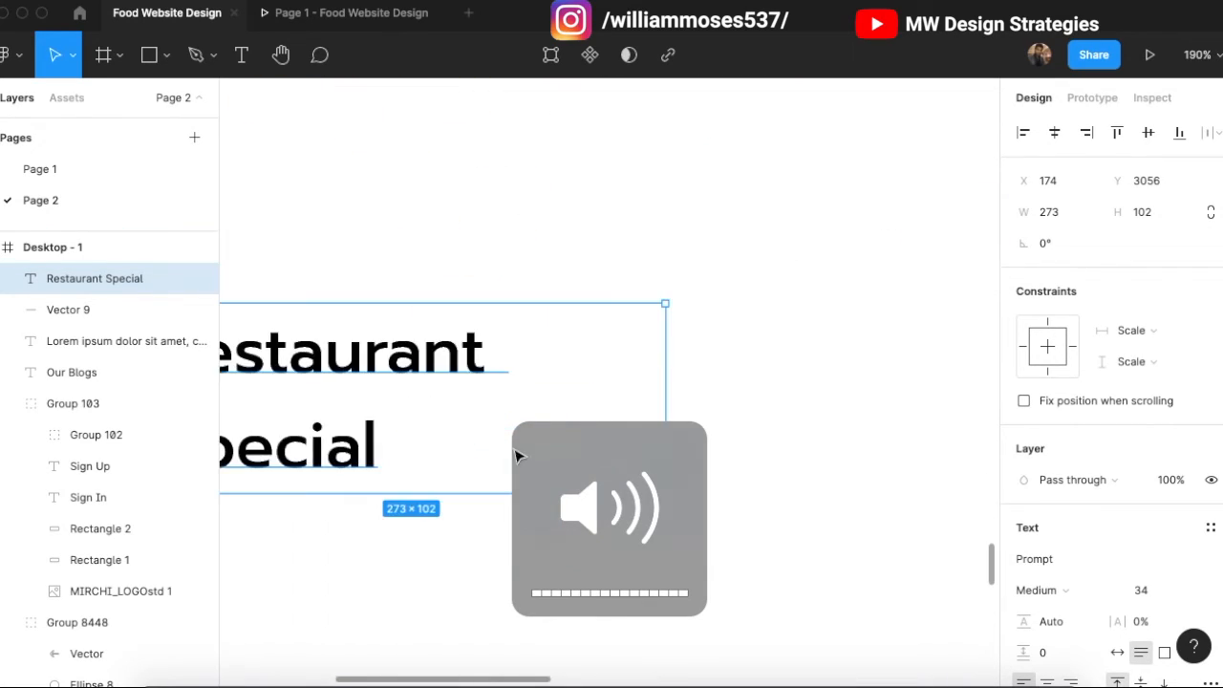
pyautogui.scroll(-3, 513, 382)
pyautogui.moveTo(663, 209); pyautogui.dragTo(845, 209)
pyautogui.scroll(-6, 491, 398)
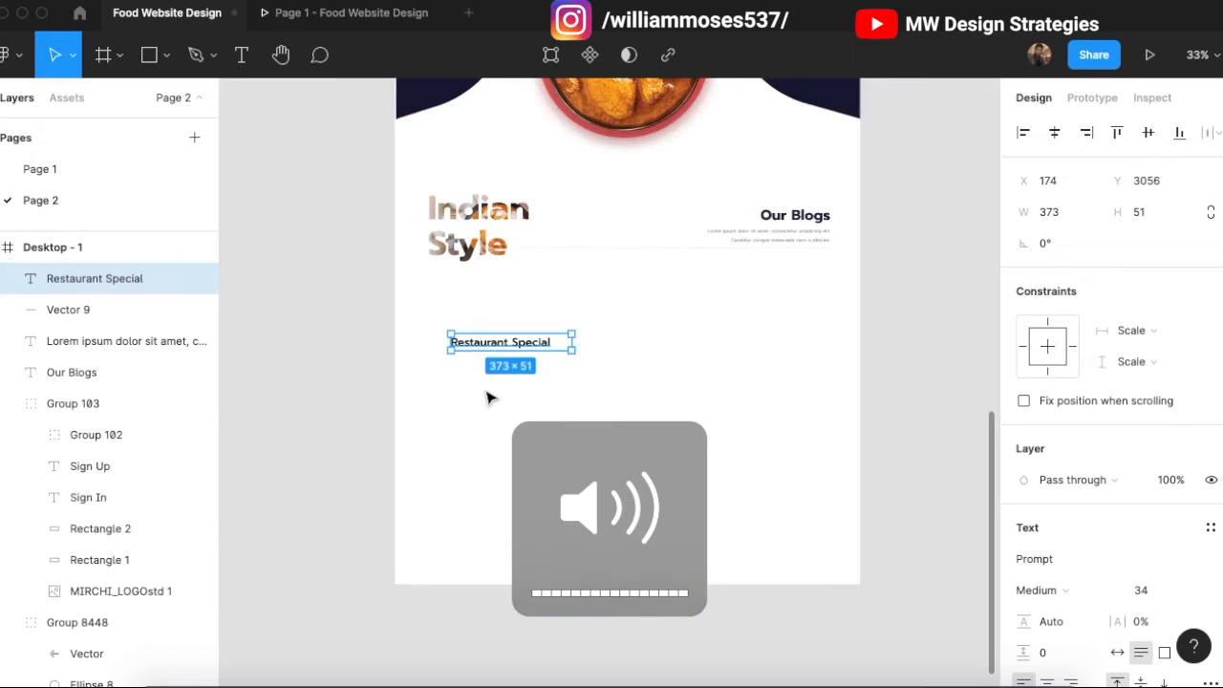
pyautogui.scroll(2, 500, 302)
pyautogui.moveTo(628, 296); pyautogui.dragTo(594, 291)
# Step: Make the heading SemiBold and position it below the Indian Style title
pyautogui.click(1090, 591)
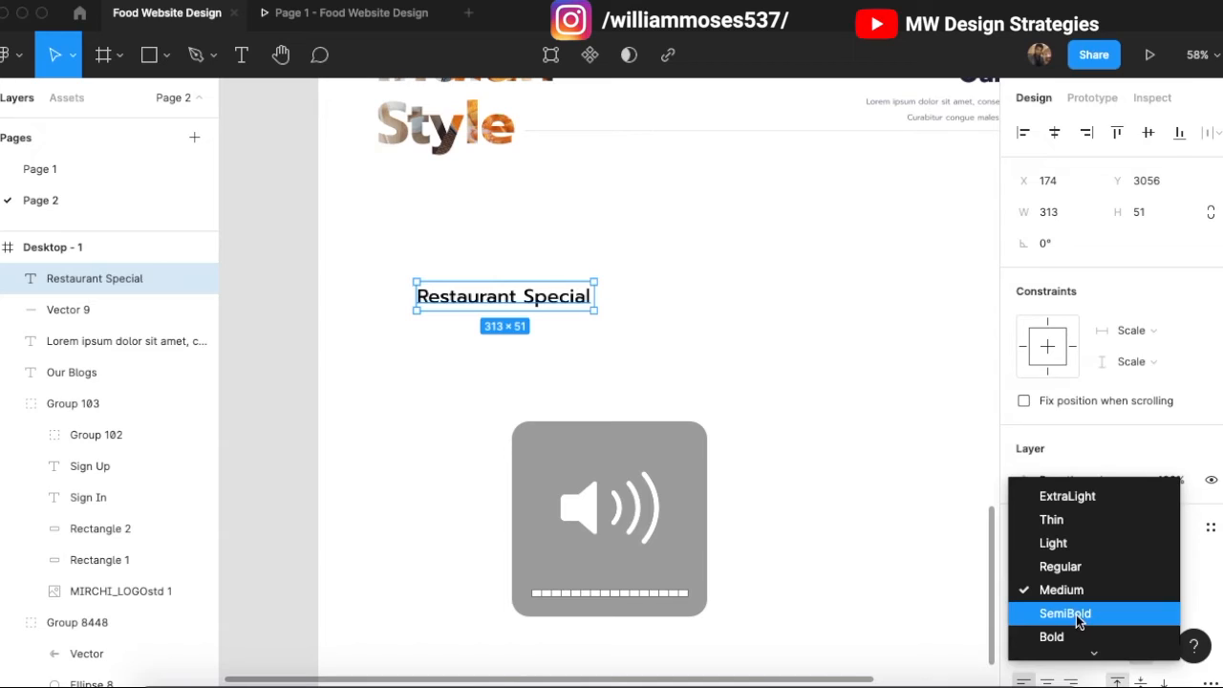
pyautogui.click(1076, 637)
pyautogui.click(1067, 597)
pyautogui.click(1080, 572)
pyautogui.scroll(2, 644, 401)
pyautogui.click(638, 399)
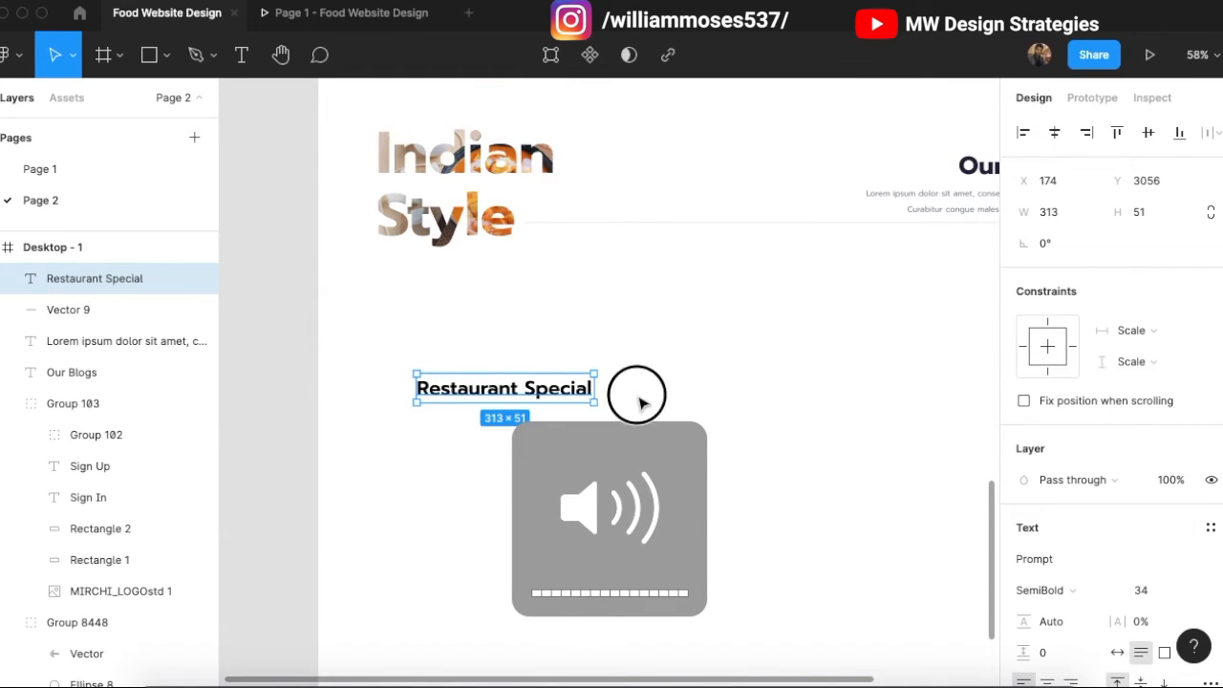
pyautogui.moveTo(577, 402); pyautogui.dragTo(560, 464)
pyautogui.click(582, 376)
pyautogui.scroll(-3, 540, 347)
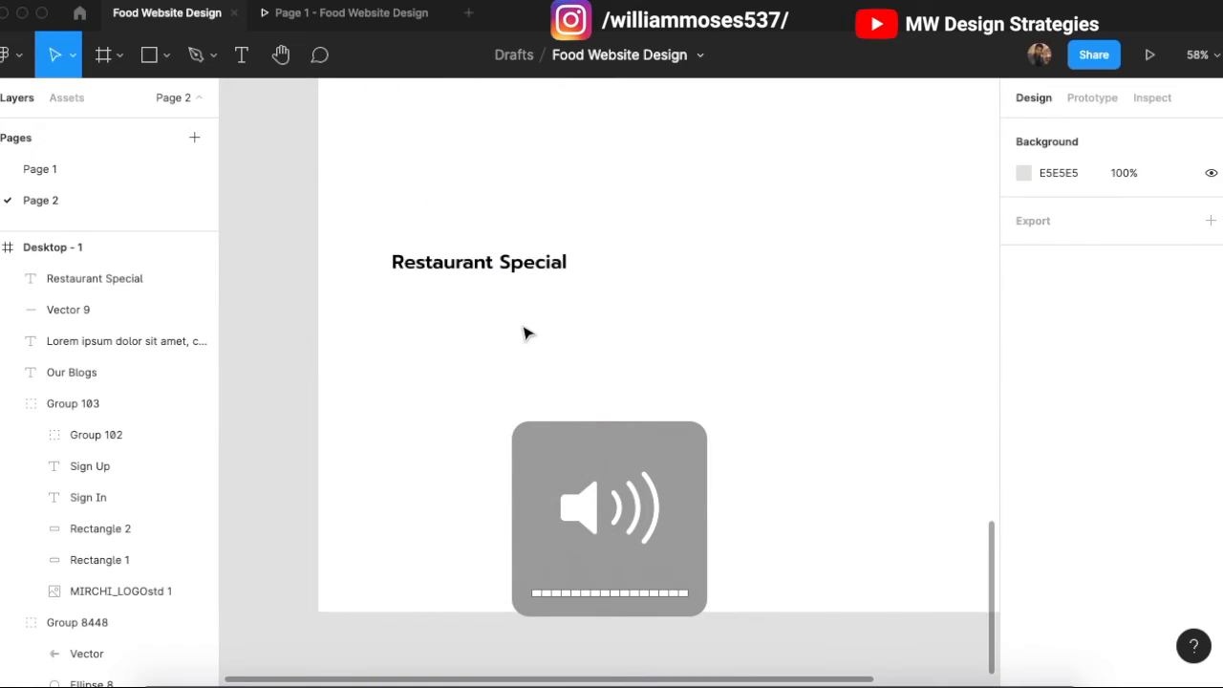
pyautogui.moveTo(526, 281); pyautogui.dragTo(548, 242)
pyautogui.click(786, 333)
pyautogui.scroll(1, 786, 333)
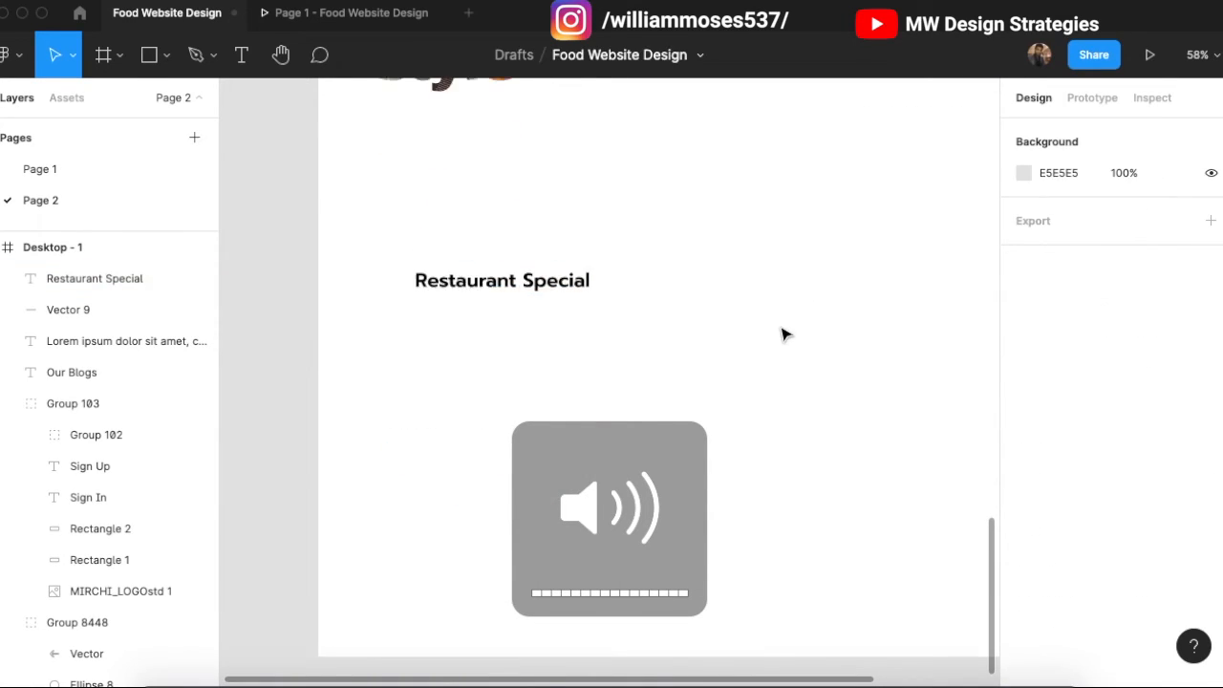
pyautogui.scroll(2, 786, 334)
# Step: Duplicate the Our Blogs Lorem ipsum paragraph under Restaurant Special, narrowed to wrap on three lines
pyautogui.click(914, 169)
pyautogui.moveTo(914, 169); pyautogui.dragTo(495, 436)
pyautogui.scroll(-1, 1092, 598)
pyautogui.moveTo(622, 427); pyautogui.dragTo(548, 429)
pyautogui.click(471, 353)
# Step: Nudge the copied paragraph up into place beneath the Restaurant Special heading
pyautogui.scroll(-2, 340, 367)
pyautogui.moveTo(404, 344); pyautogui.dragTo(406, 353)
pyautogui.click(598, 307)
pyautogui.click(401, 362)
pyautogui.hotkey('shift', 'Up')
pyautogui.press('Up')
pyautogui.press('Up')
pyautogui.press('Up')
pyautogui.click(343, 300)
pyautogui.scroll(5, 345, 302)
pyautogui.hscroll(-1, 354, 334)
pyautogui.scroll(3, 416, 346)
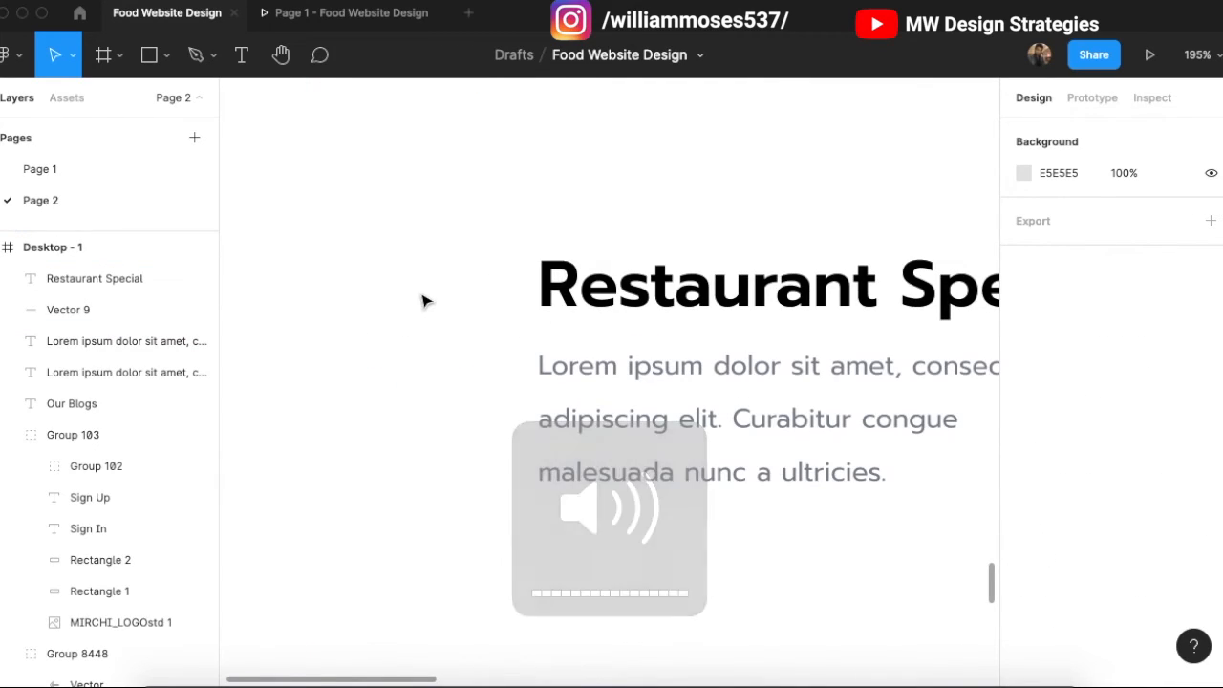
pyautogui.scroll(-1, 453, 341)
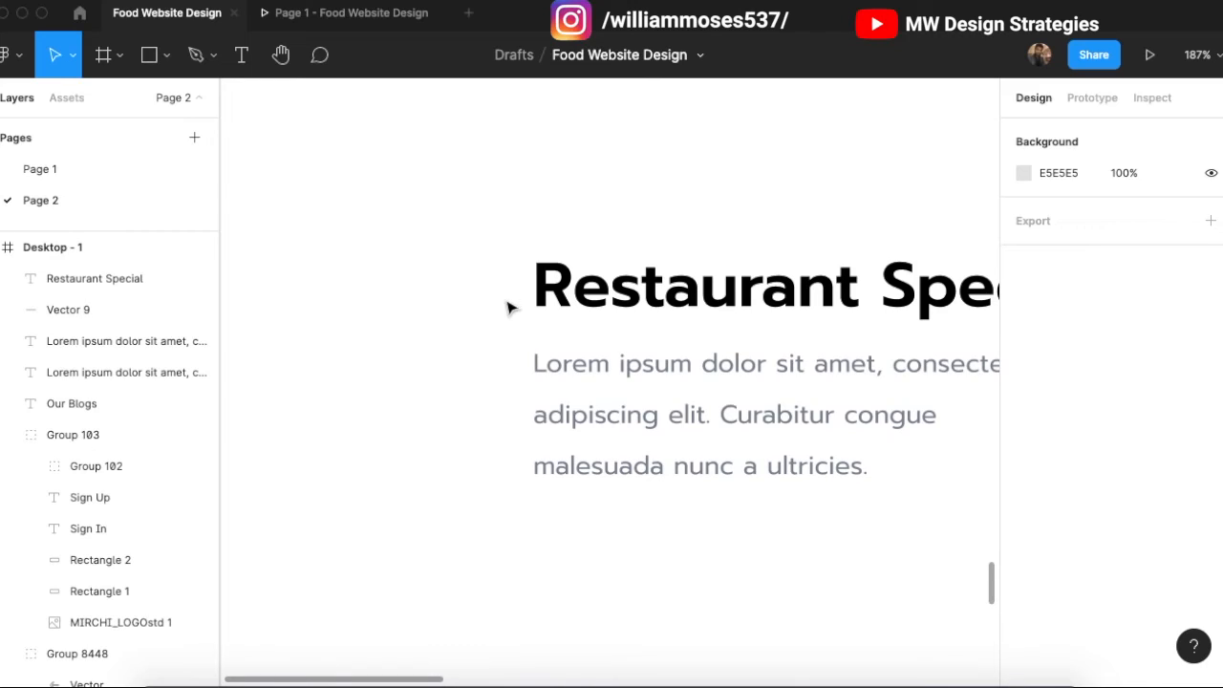
# Step: Draw a vertical line left of the Restaurant Special heading and paragraph
pyautogui.press('p')
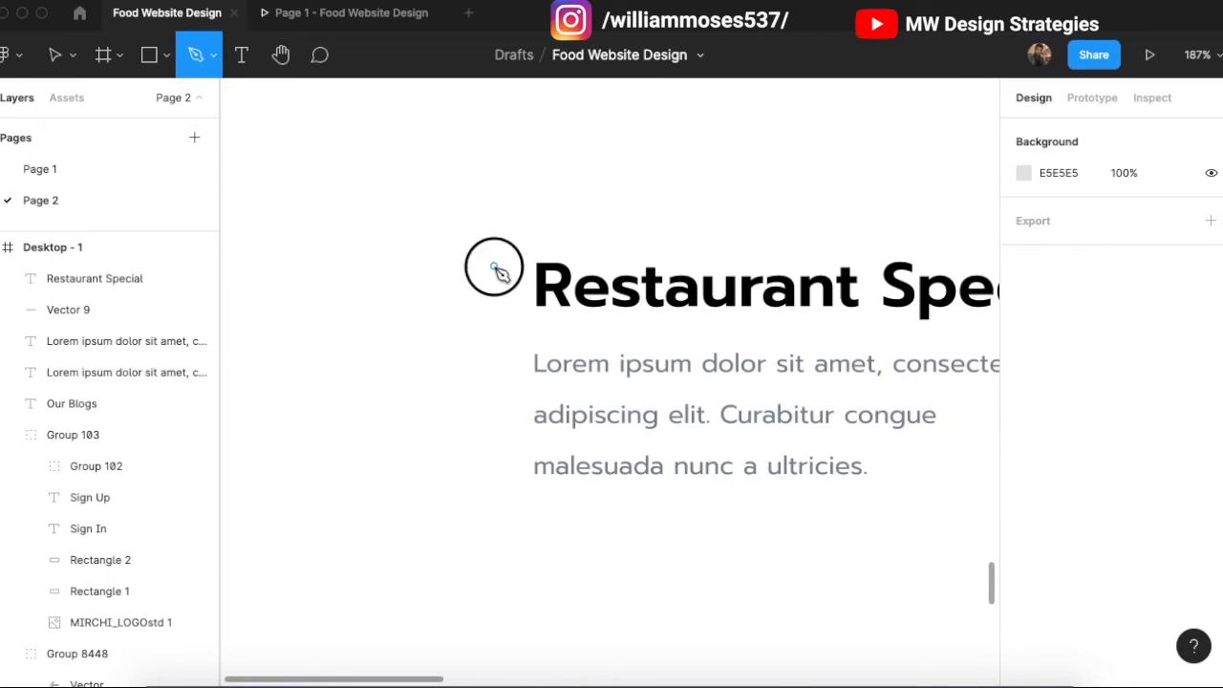
pyautogui.click(493, 266)
pyautogui.keyDown('shift'); pyautogui.click(494, 457); pyautogui.keyUp('shift')
pyautogui.click(495, 481)
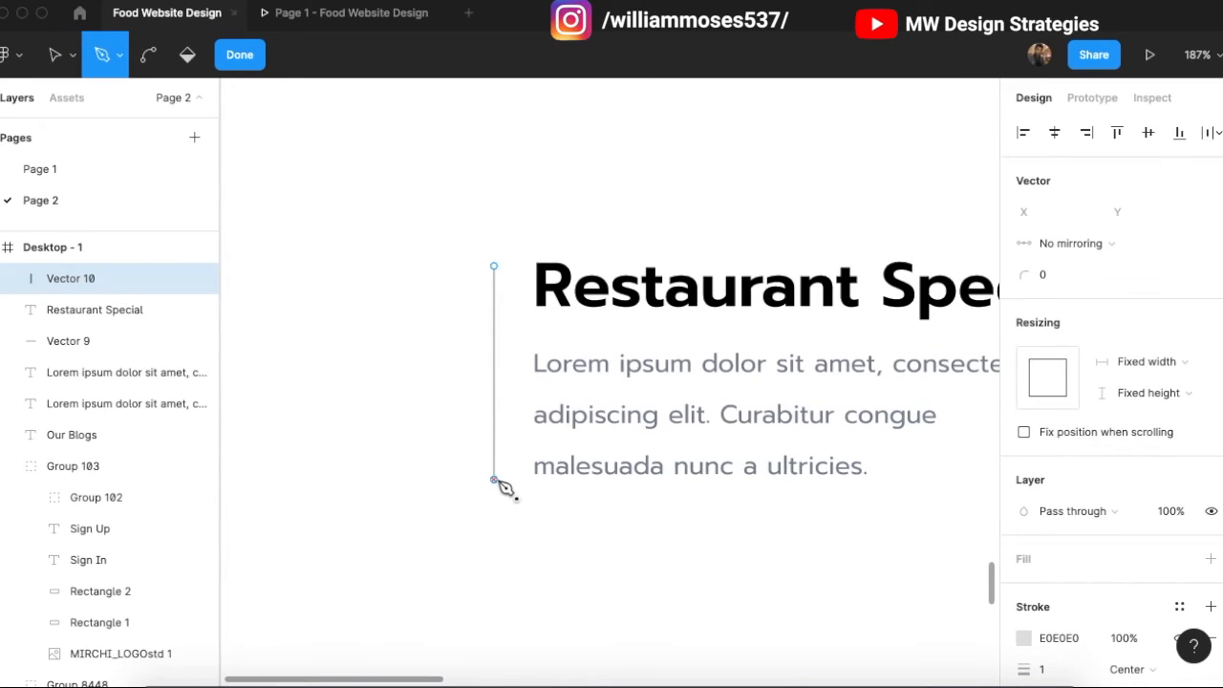
pyautogui.press('Escape')
pyautogui.press('Escape')
# Step: Duplicate the line, shorten the copy to the heading's height and colour it red FF6767
pyautogui.click(496, 463)
pyautogui.press('super+d')
pyautogui.scroll(1, 496, 481)
pyautogui.moveTo(497, 481); pyautogui.dragTo(494, 358)
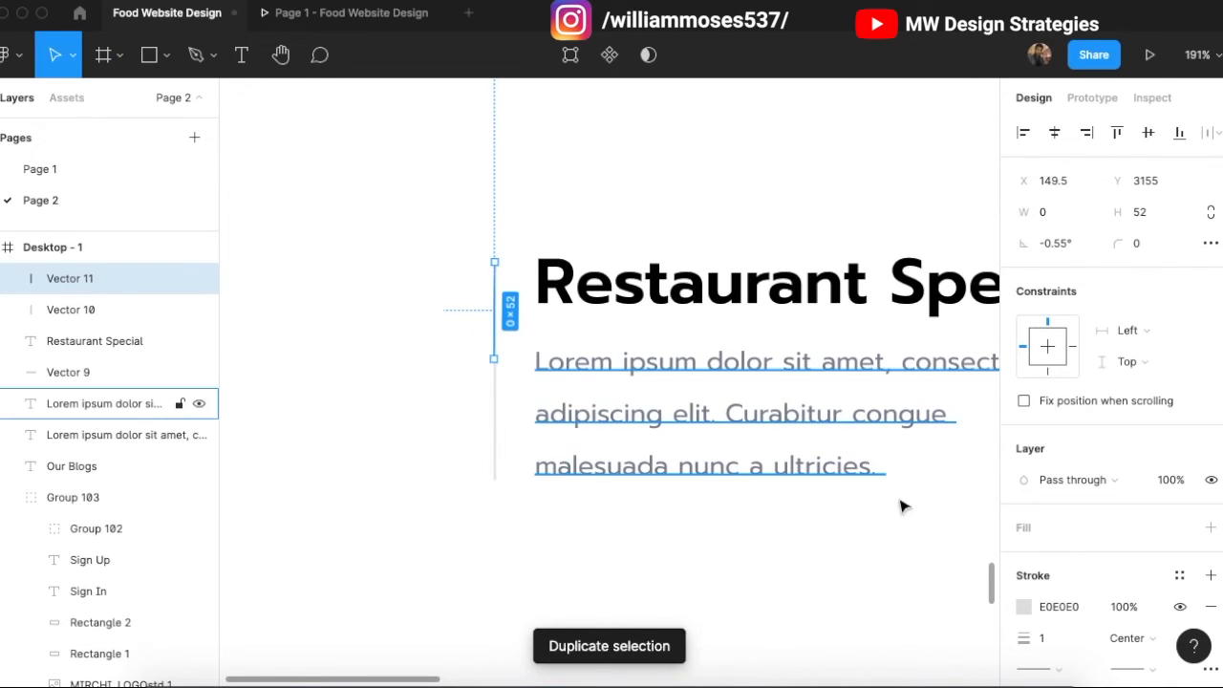
pyautogui.click(1023, 607)
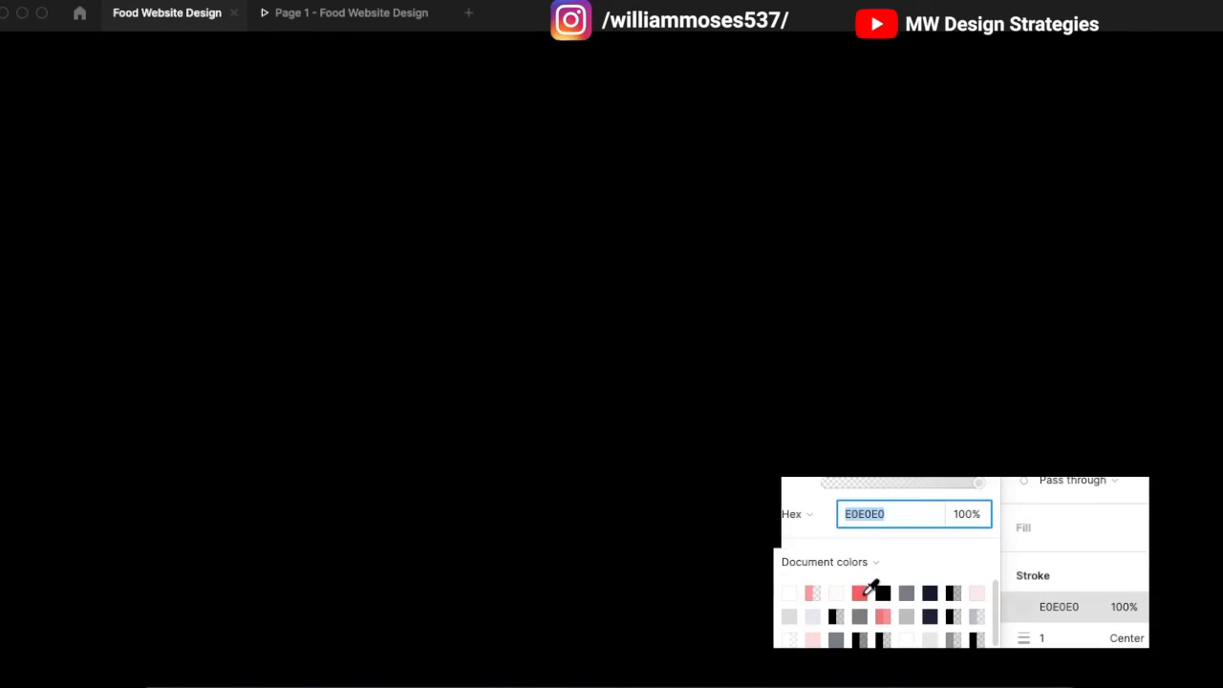
pyautogui.click(863, 593)
pyautogui.click(983, 180)
pyautogui.click(414, 379)
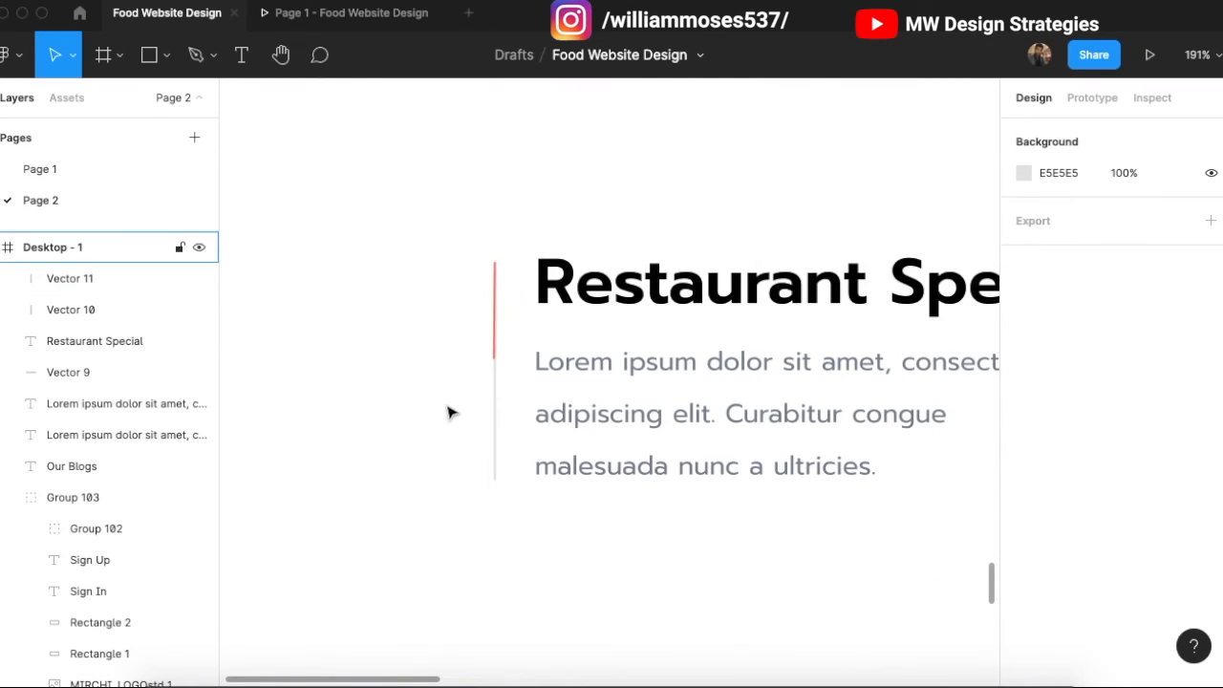
pyautogui.click(494, 334)
pyautogui.click(480, 220)
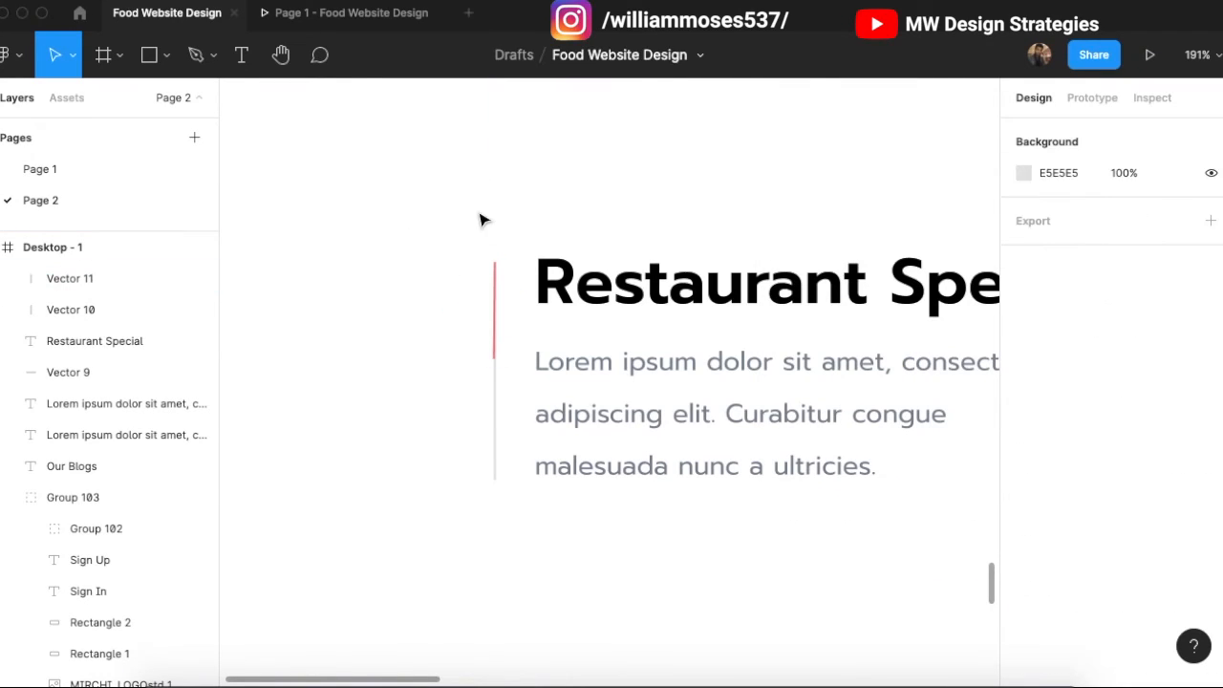
# Step: Add a '01' label atop the red accent line at font size 24 in SemiBold
pyautogui.press('t')
pyautogui.click(482, 228)
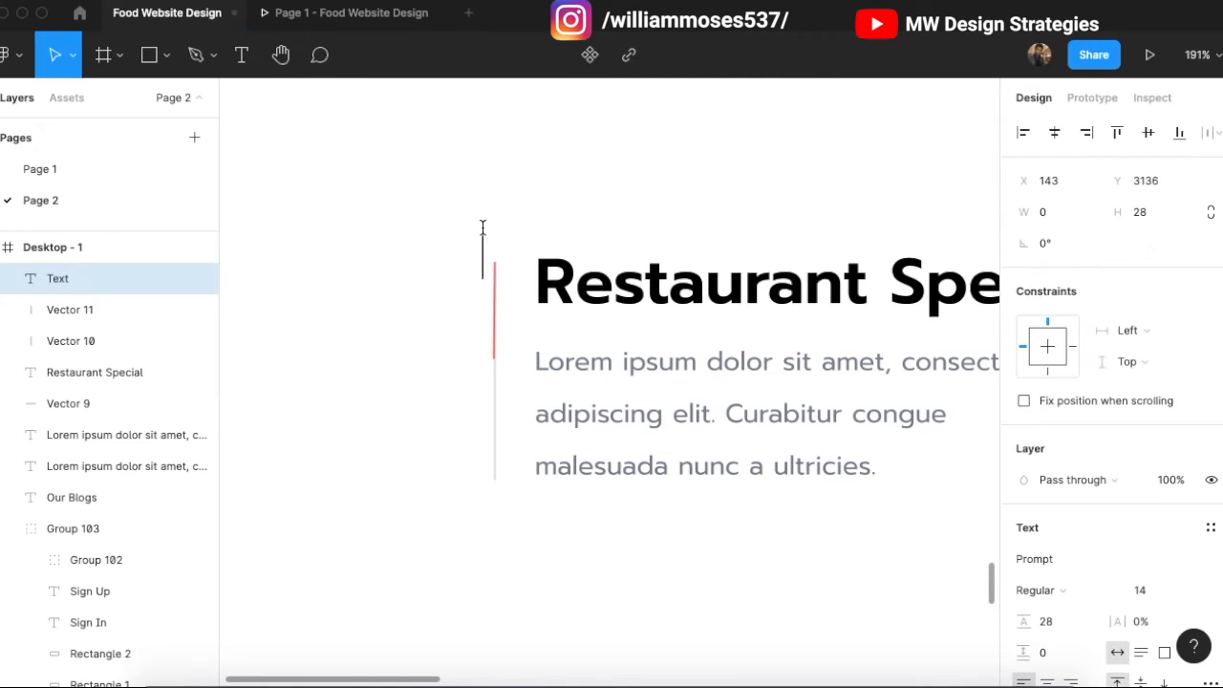
pyautogui.moveTo(504, 264); pyautogui.dragTo(507, 237)
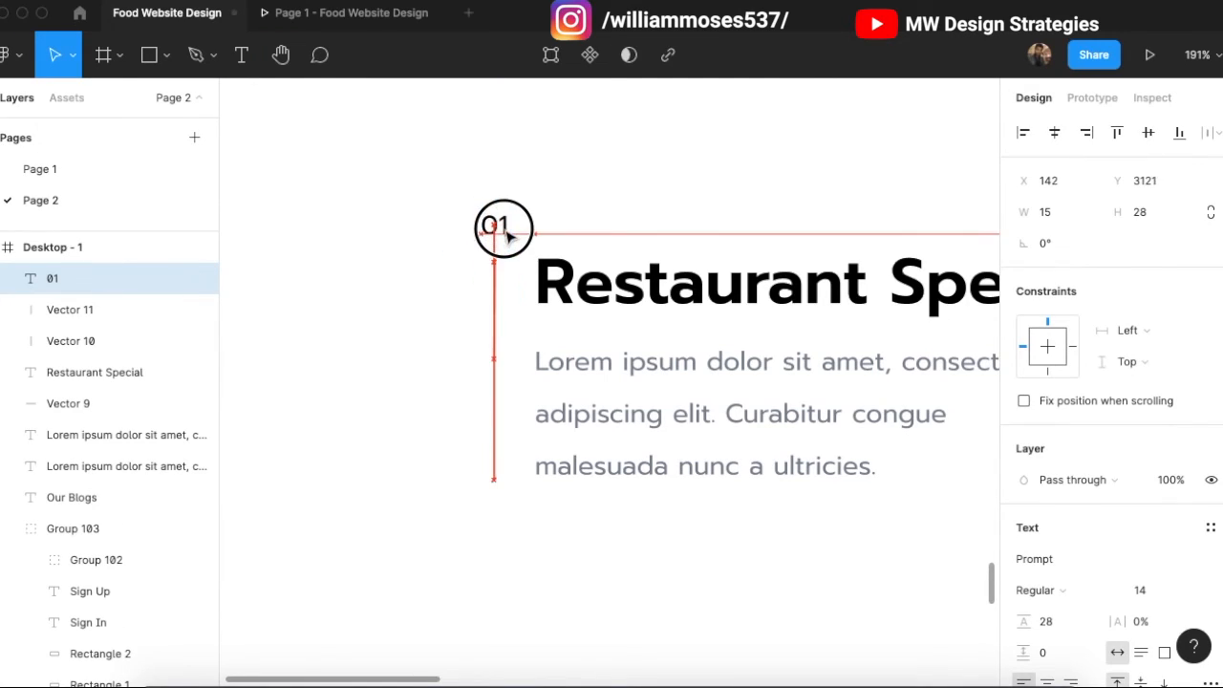
pyautogui.write('24')
pyautogui.press('Return')
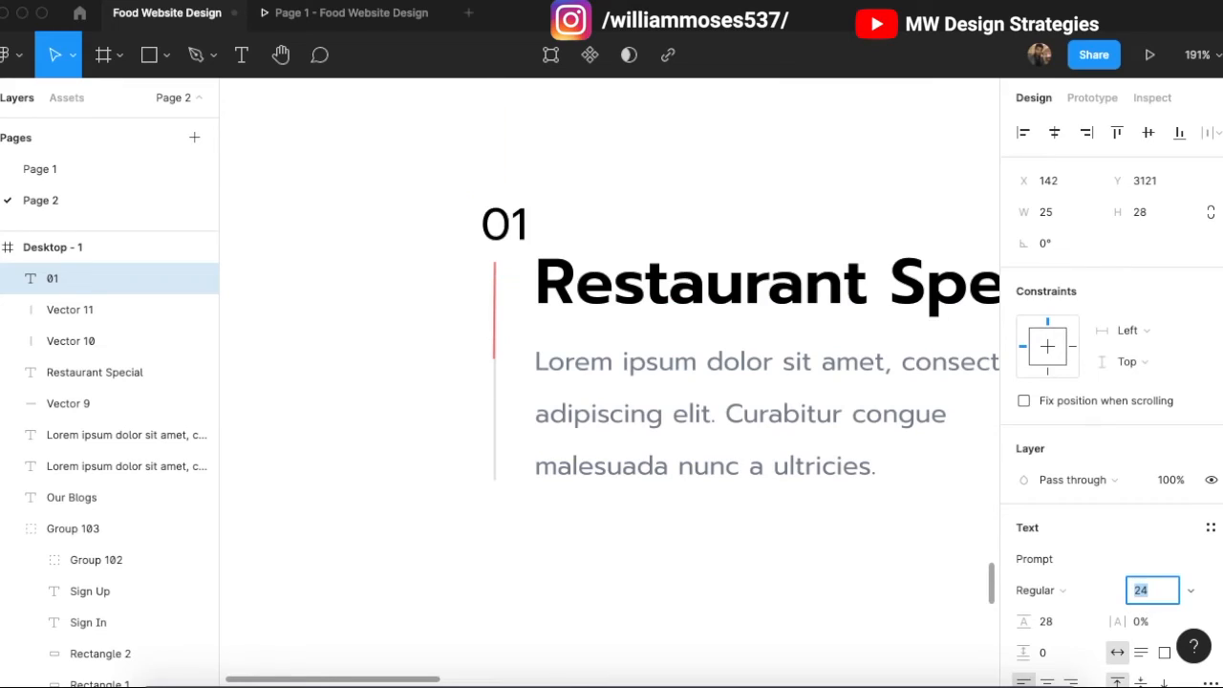
pyautogui.click(516, 238)
pyautogui.moveTo(517, 238); pyautogui.dragTo(506, 232)
pyautogui.click(1089, 589)
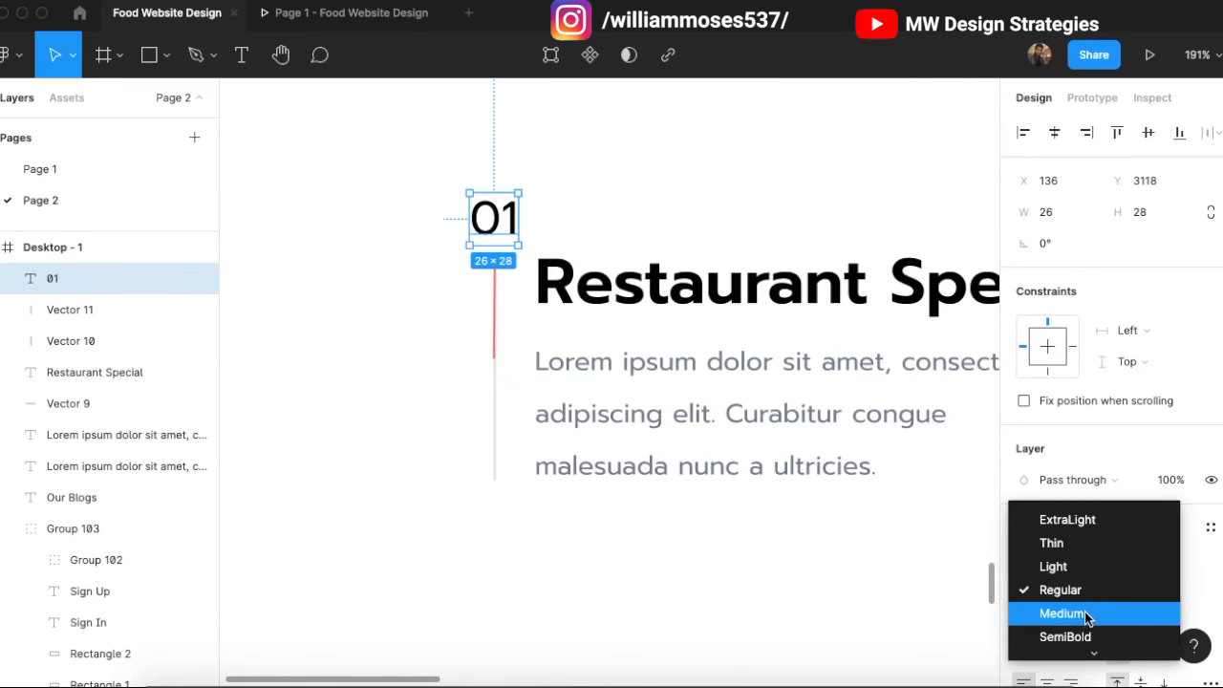
pyautogui.click(1084, 610)
pyautogui.scroll(-2, 1066, 564)
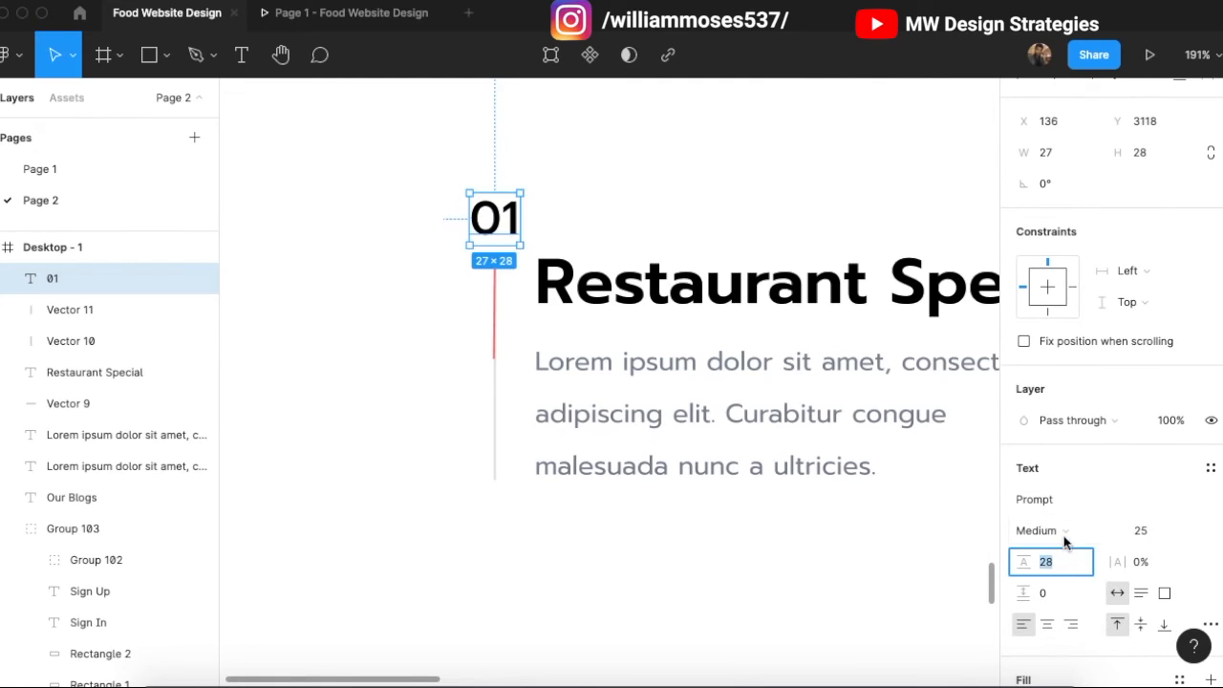
pyautogui.click(1065, 535)
pyautogui.click(1065, 554)
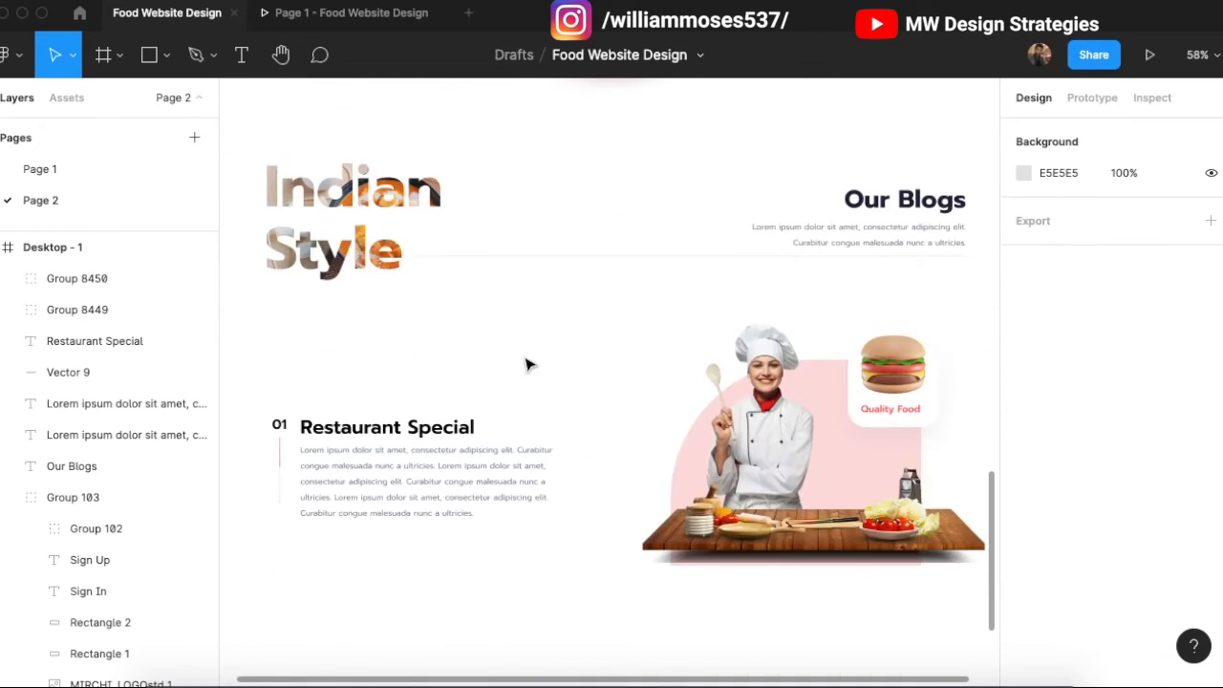
pyautogui.scroll(-3, 529, 365)
pyautogui.scroll(-1, 530, 365)
pyautogui.scroll(3, 529, 365)
pyautogui.scroll(-1, 529, 365)
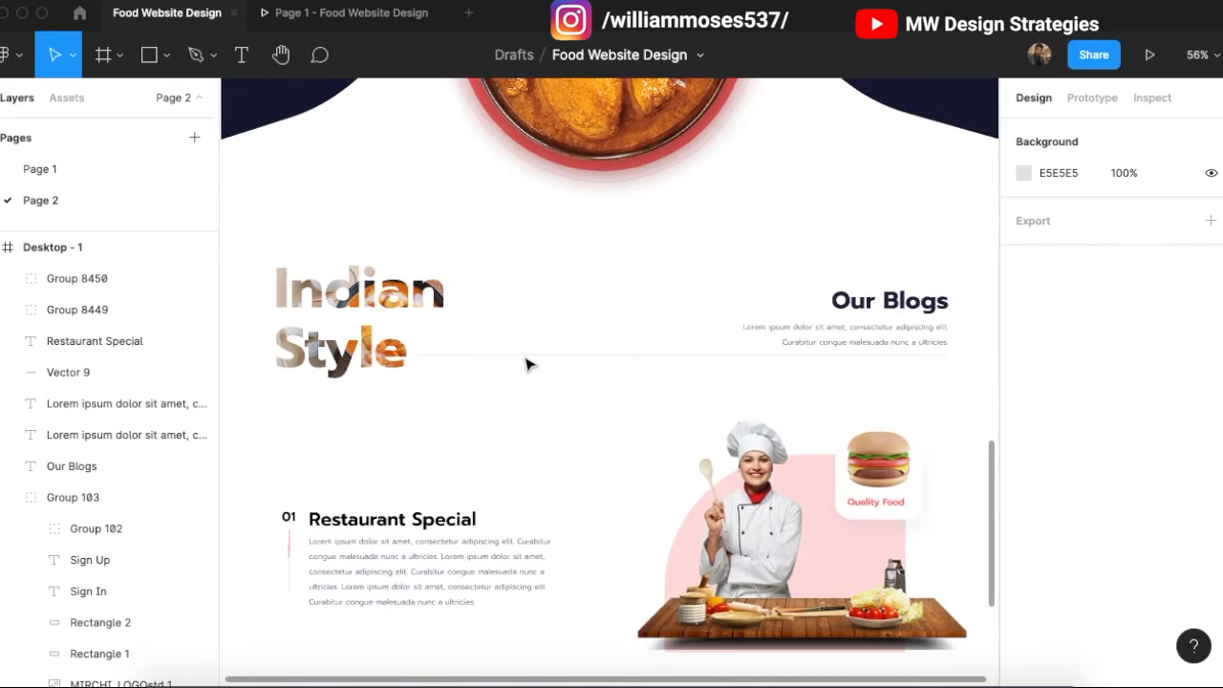
pyautogui.scroll(1, 529, 365)
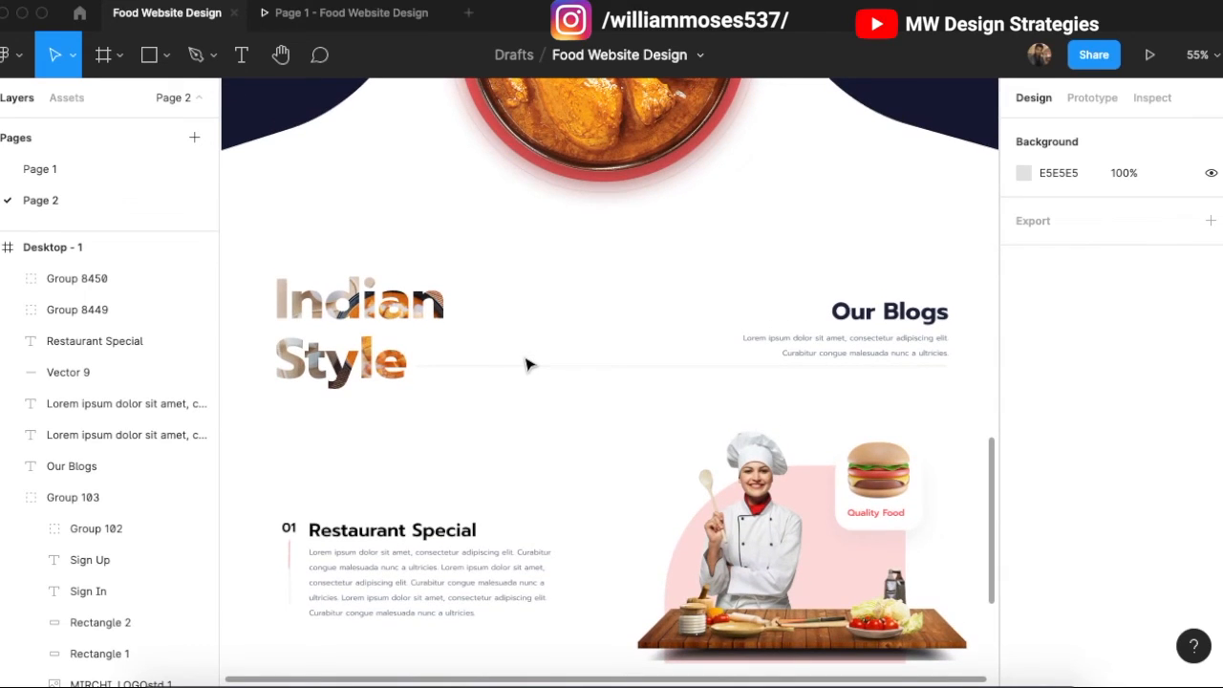
pyautogui.scroll(-1, 529, 365)
pyautogui.scroll(5, 529, 365)
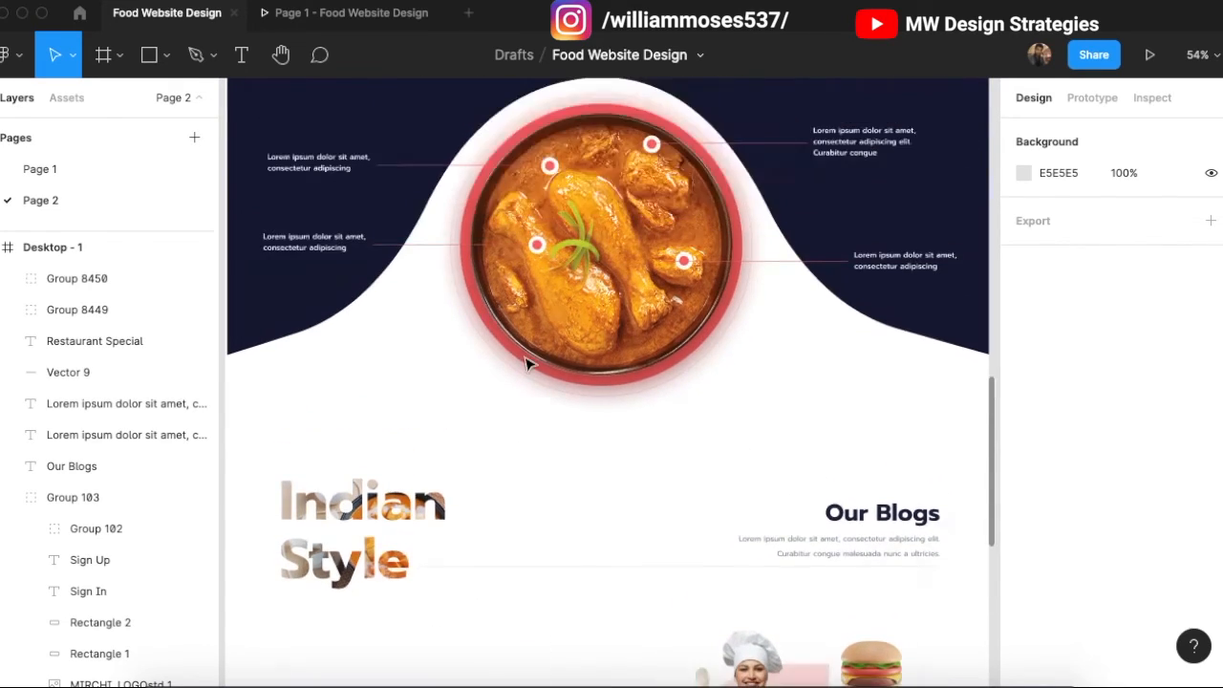
pyautogui.scroll(18, 530, 365)
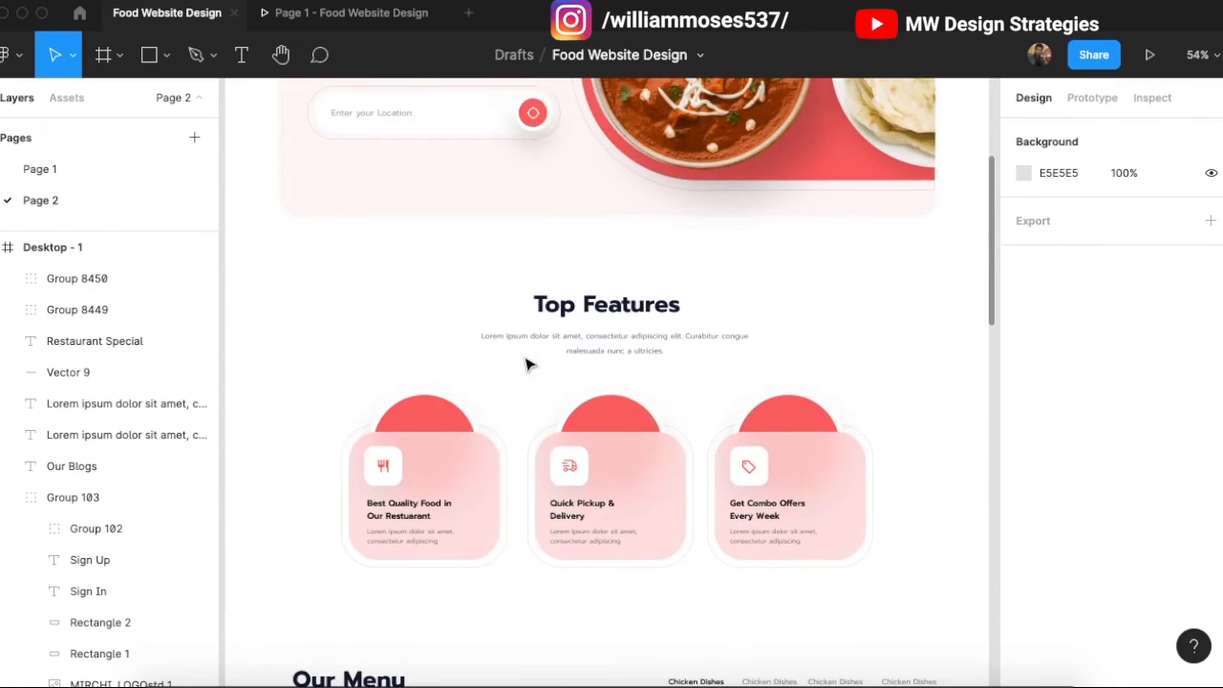
pyautogui.scroll(5, 530, 365)
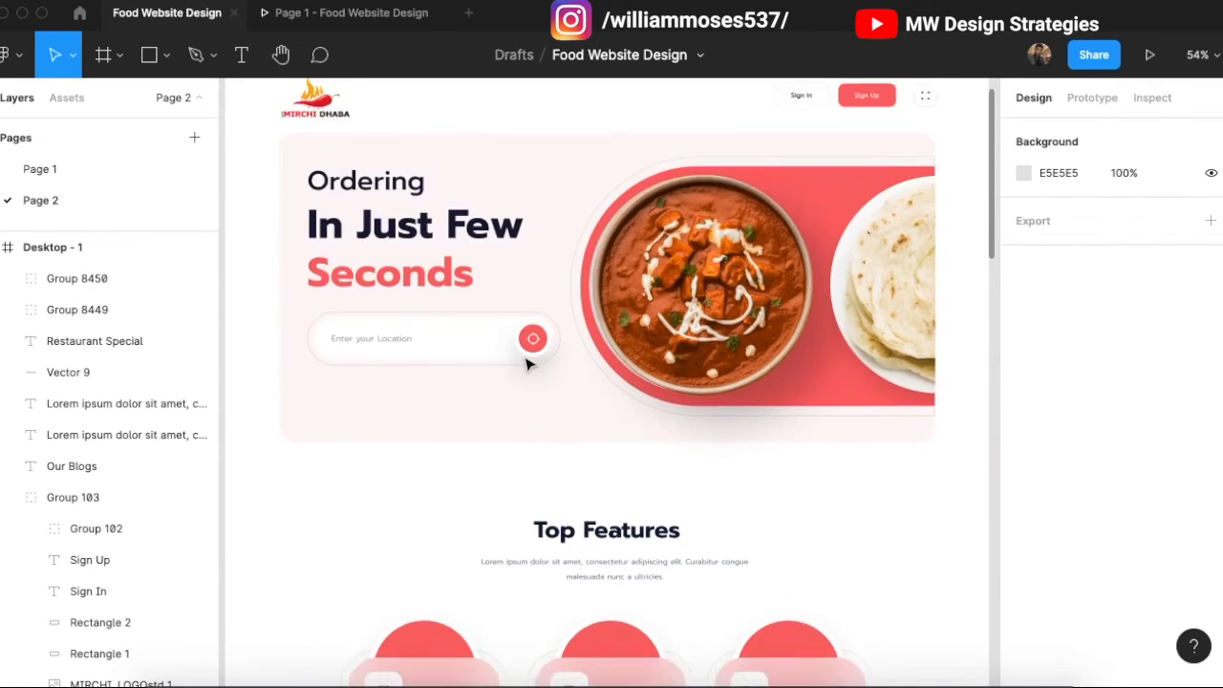
pyautogui.scroll(2, 530, 365)
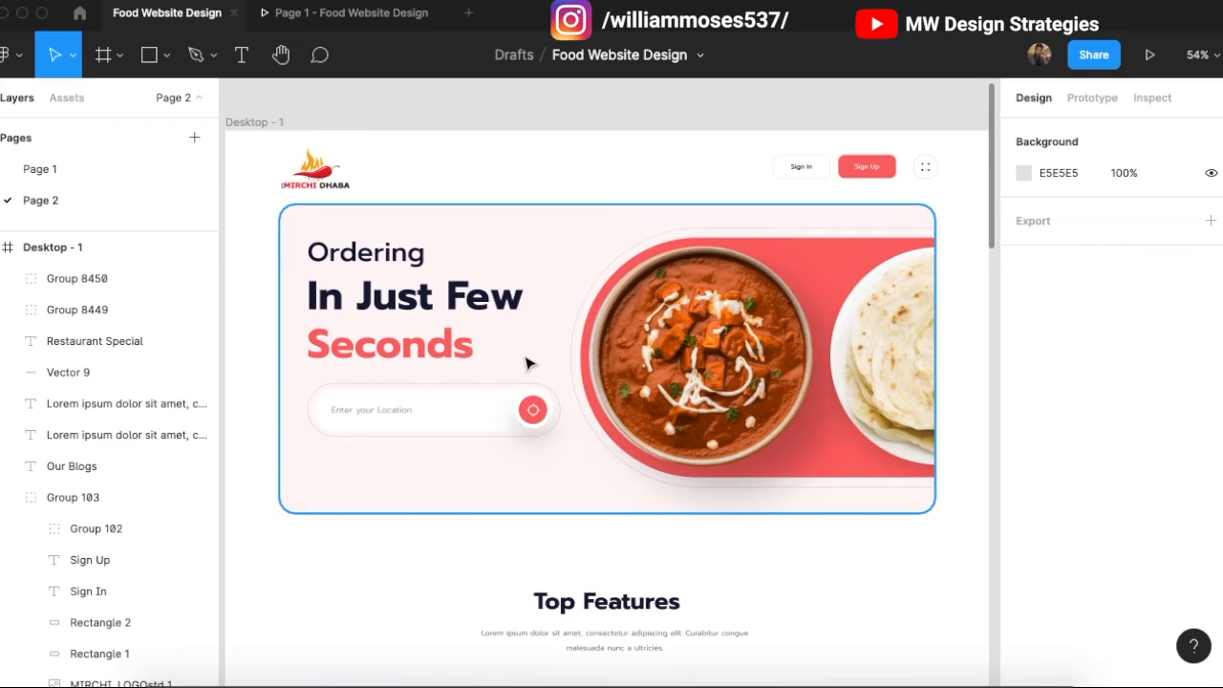
pyautogui.scroll(-3, 530, 364)
pyautogui.scroll(2, 529, 363)
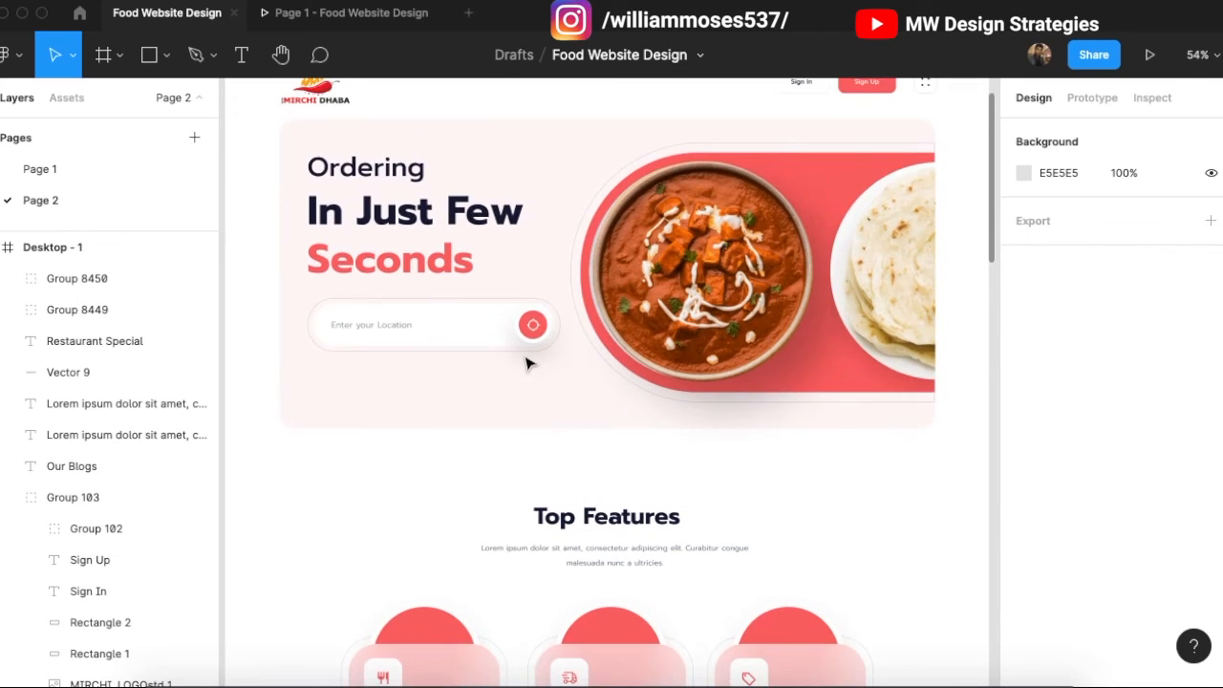
pyautogui.scroll(-10, 531, 366)
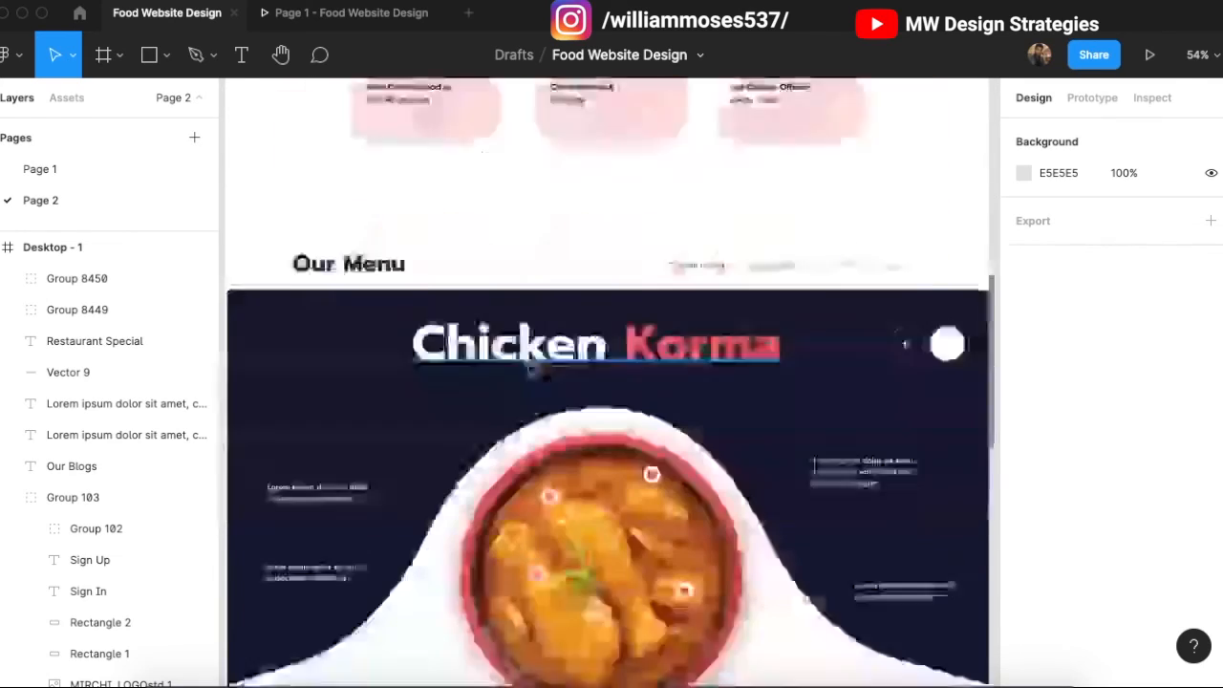
pyautogui.scroll(-6, 695, 330)
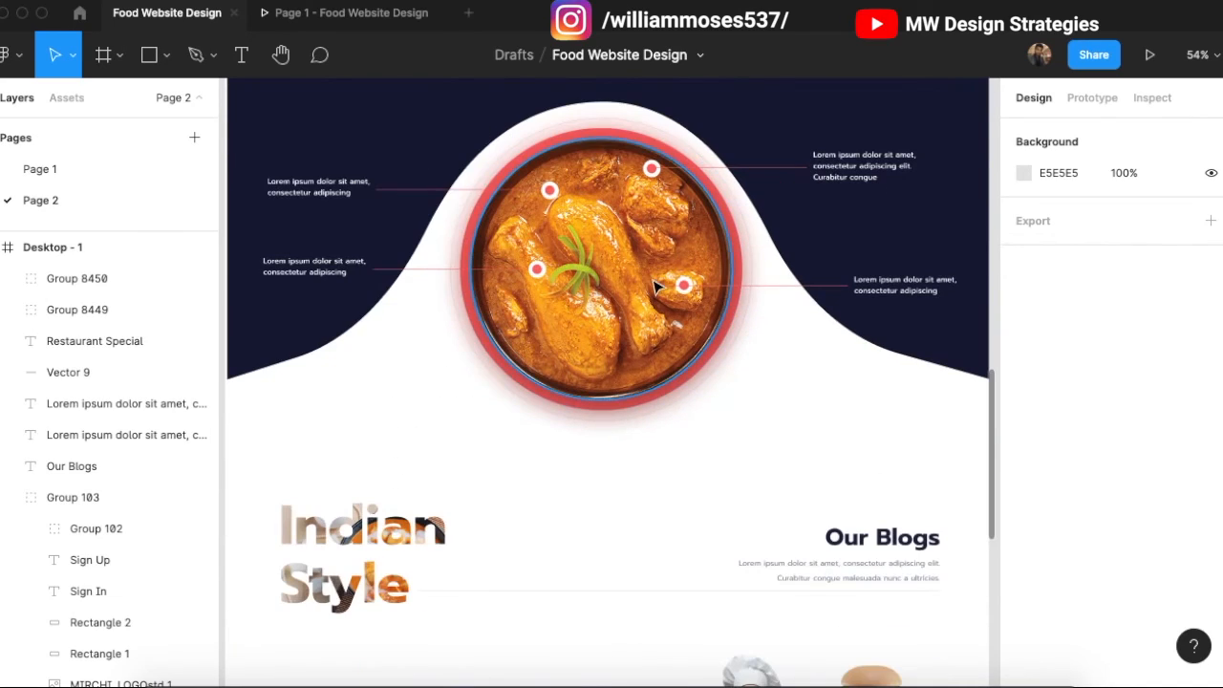
pyautogui.scroll(3, 666, 386)
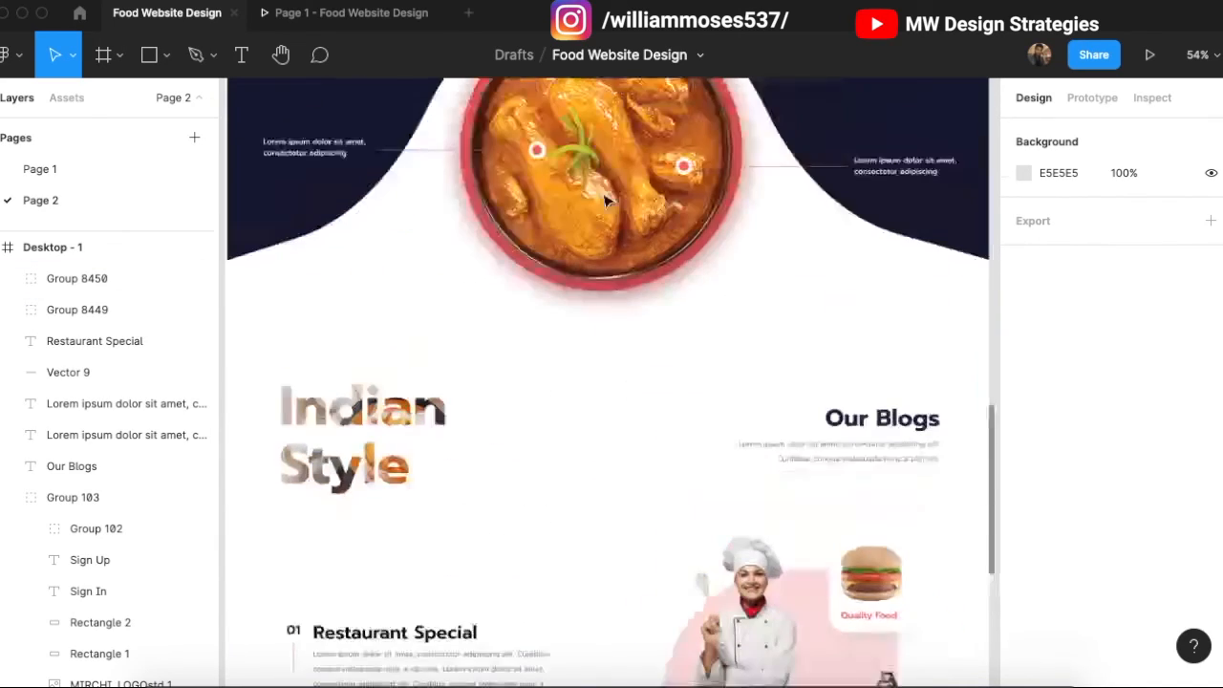
pyautogui.click(363, 13)
pyautogui.scroll(-15, 702, 413)
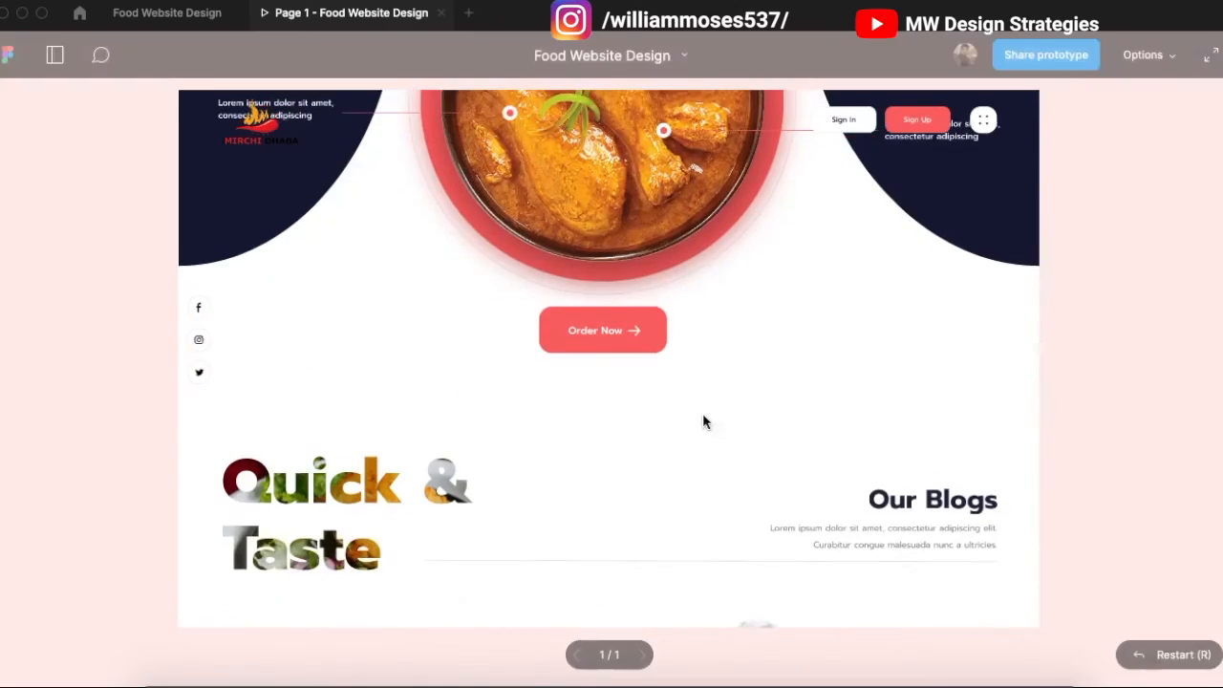
pyautogui.scroll(-3, 718, 253)
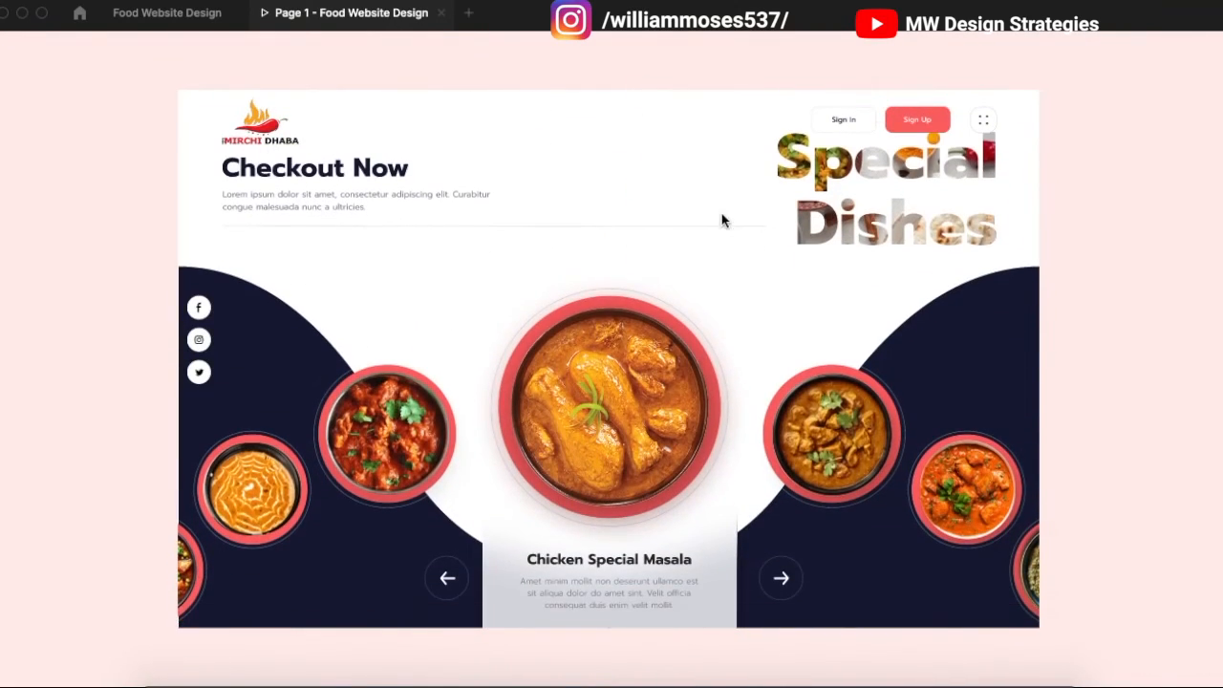
pyautogui.scroll(2, 390, 338)
pyautogui.scroll(1, 702, 440)
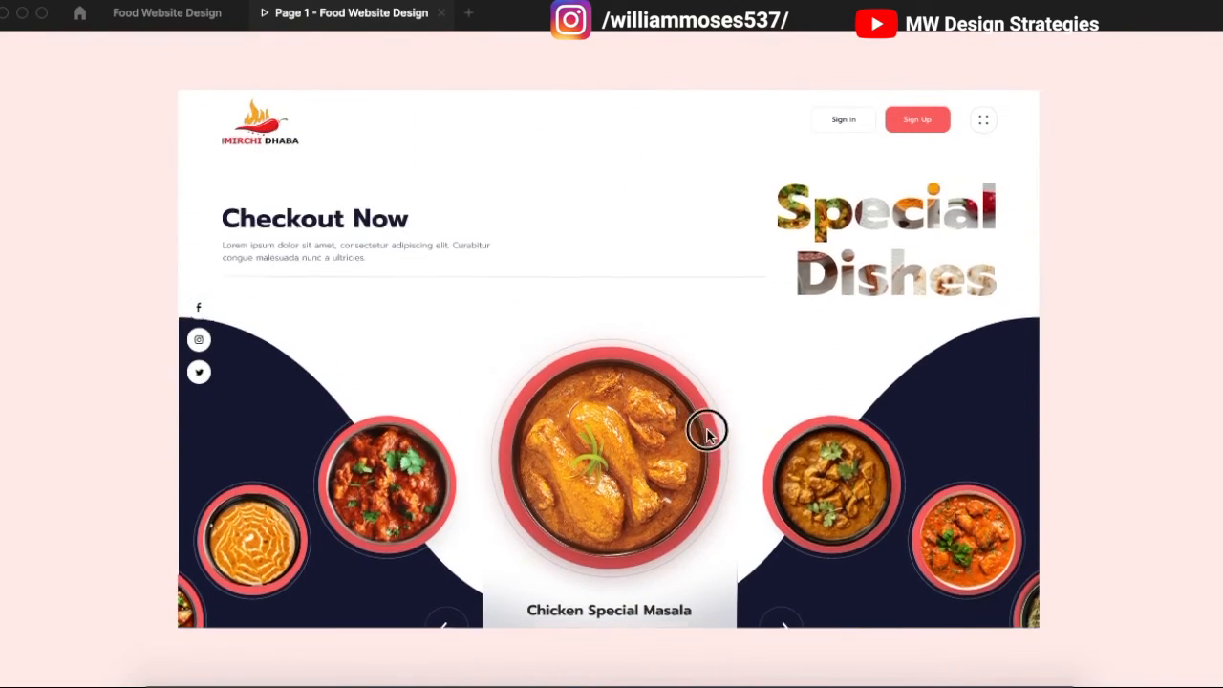
pyautogui.scroll(-3, 711, 382)
pyautogui.scroll(-3, 705, 387)
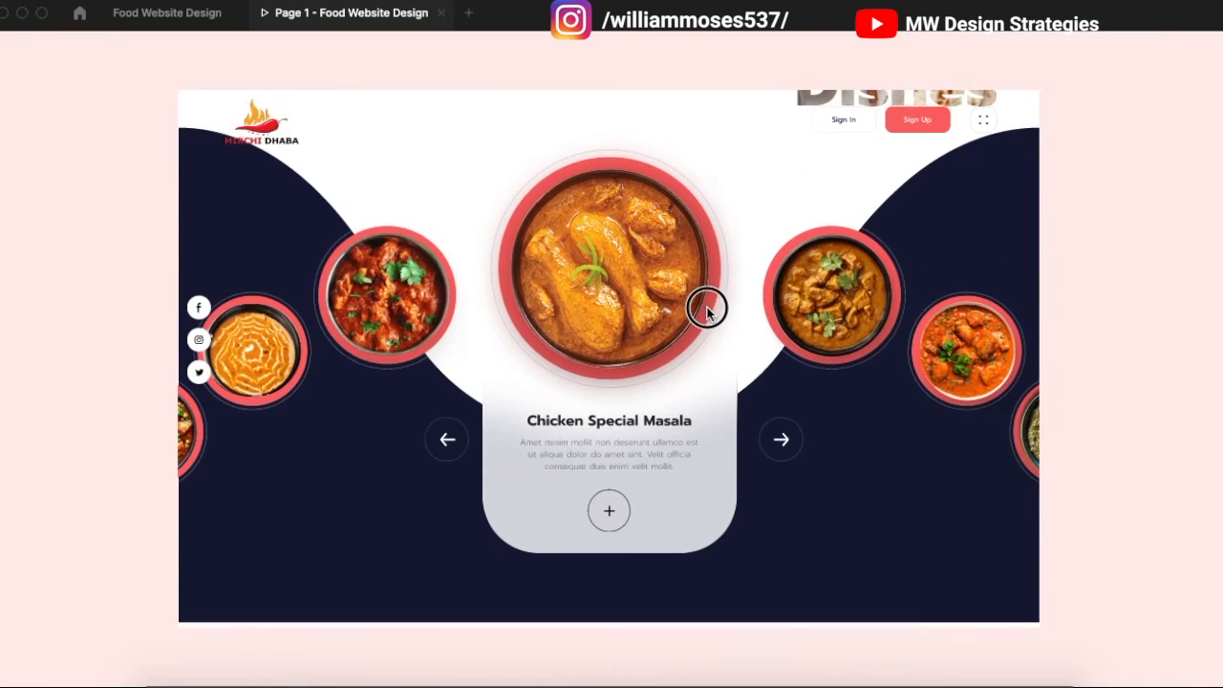
pyautogui.moveTo(688, 428); pyautogui.dragTo(691, 325)
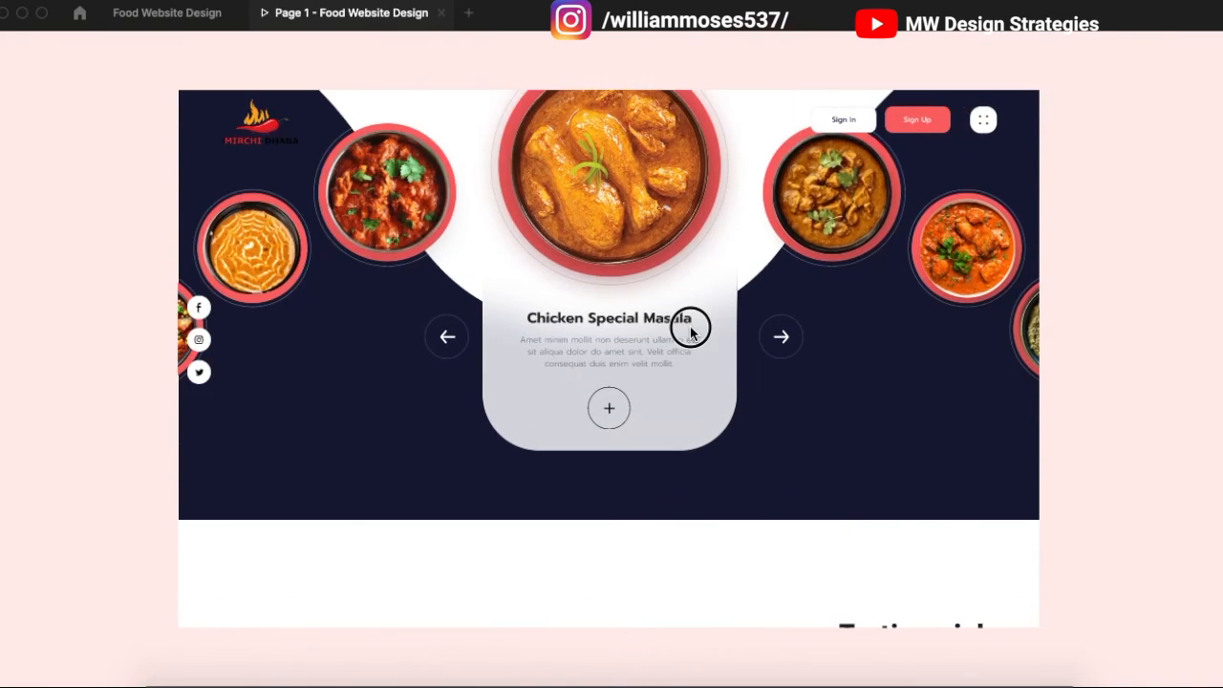
pyautogui.scroll(-10, 714, 384)
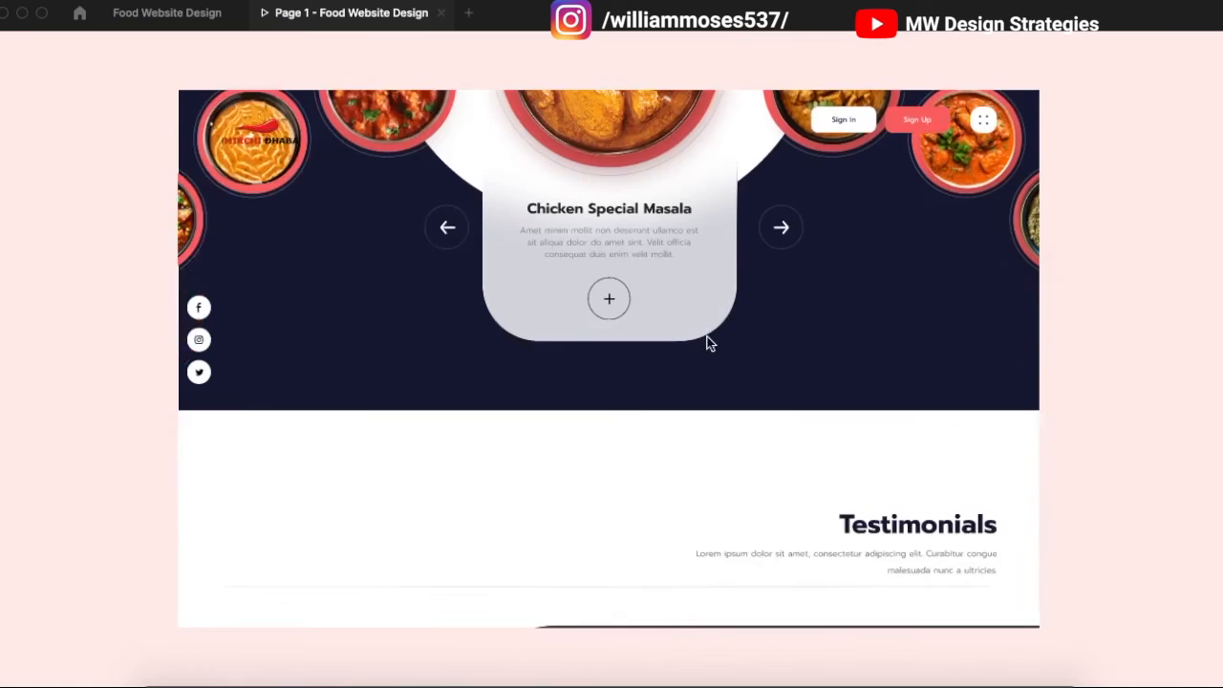
pyautogui.scroll(-8, 735, 287)
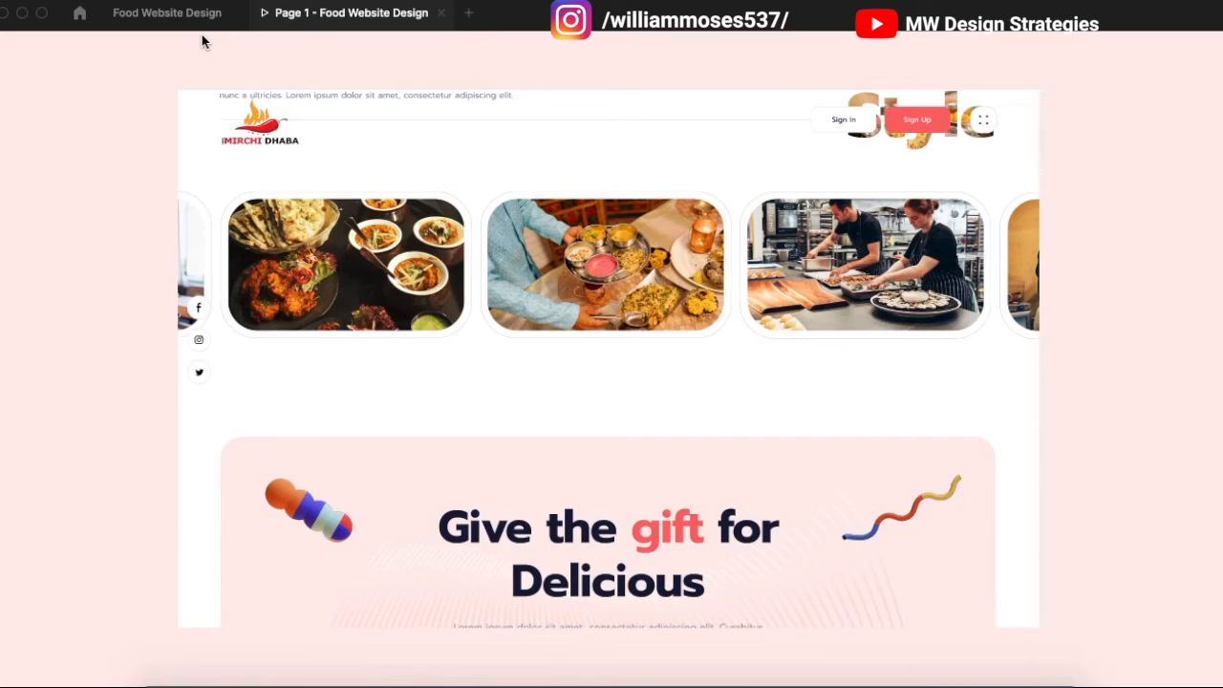
pyautogui.click(191, 15)
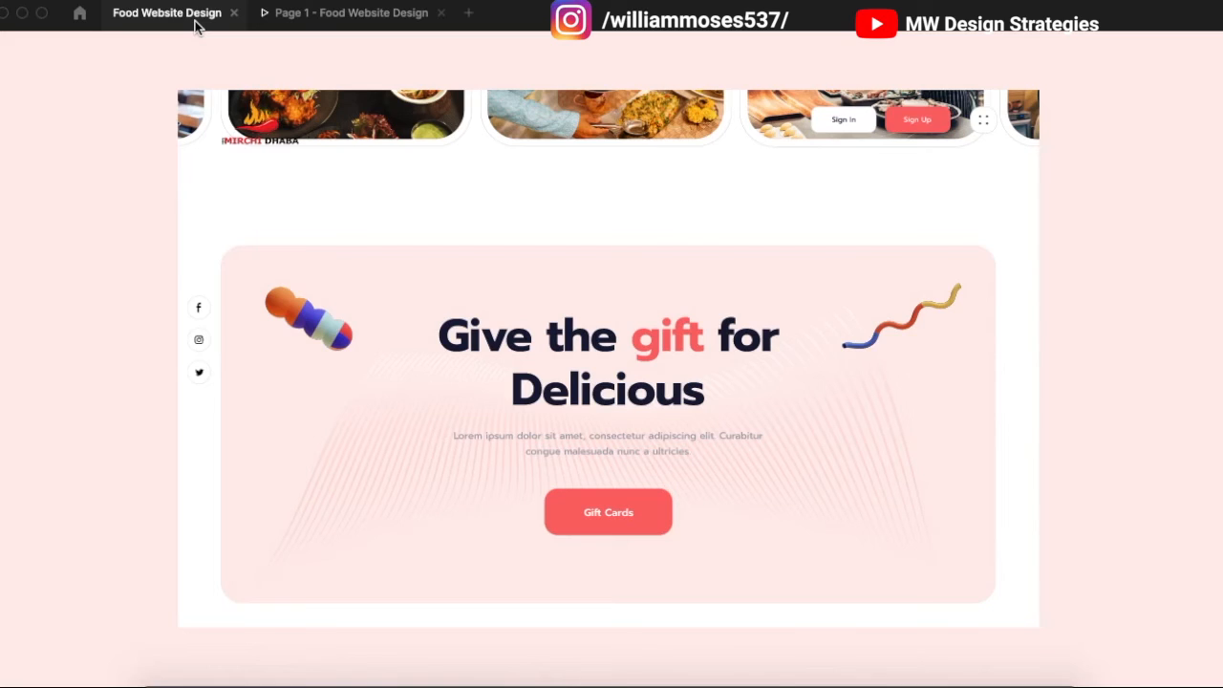
pyautogui.click(195, 27)
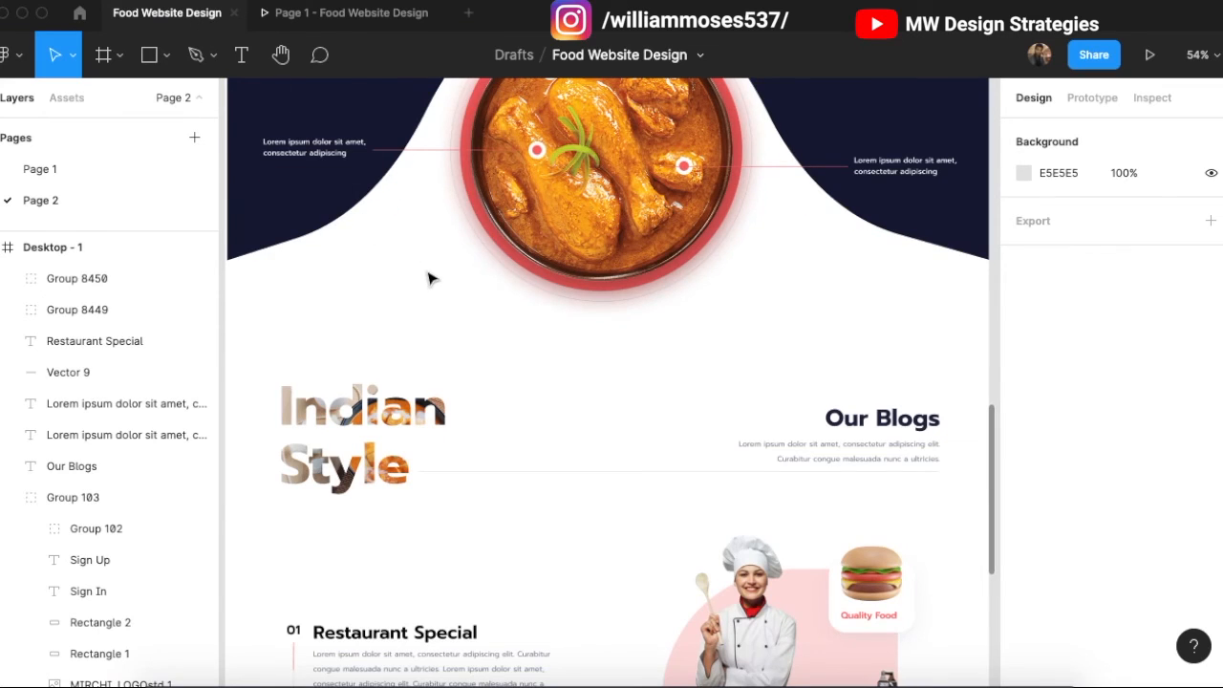
pyautogui.scroll(1, 429, 278)
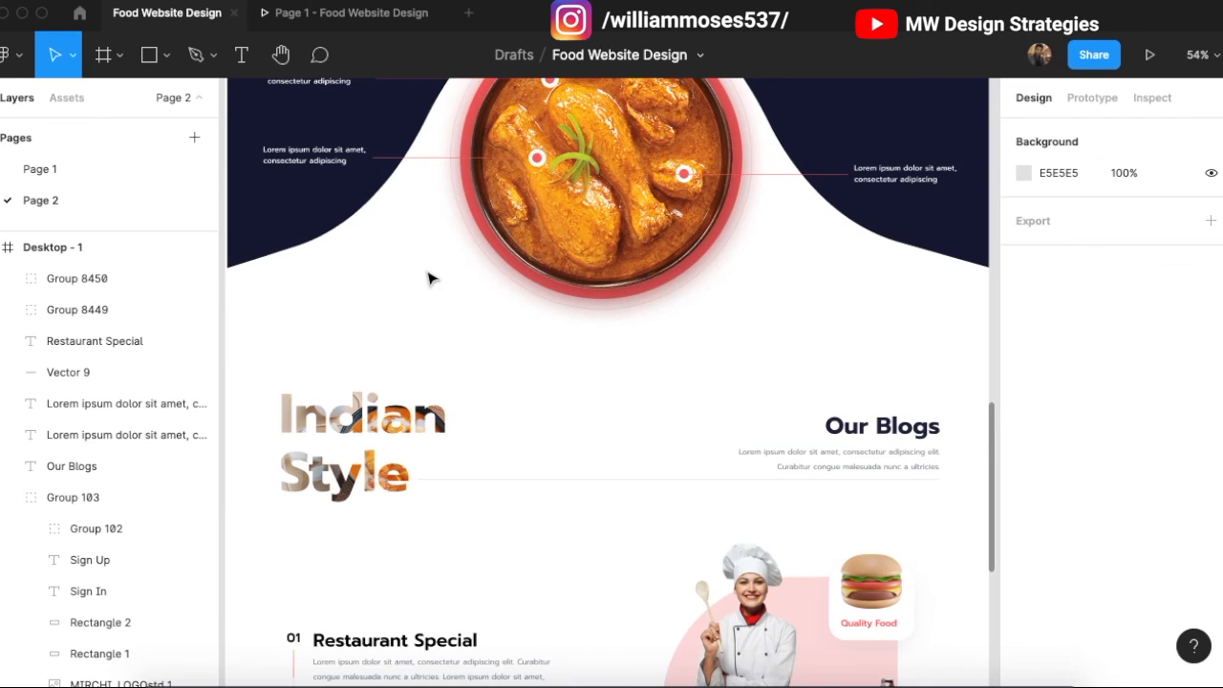
pyautogui.scroll(-3, 441, 197)
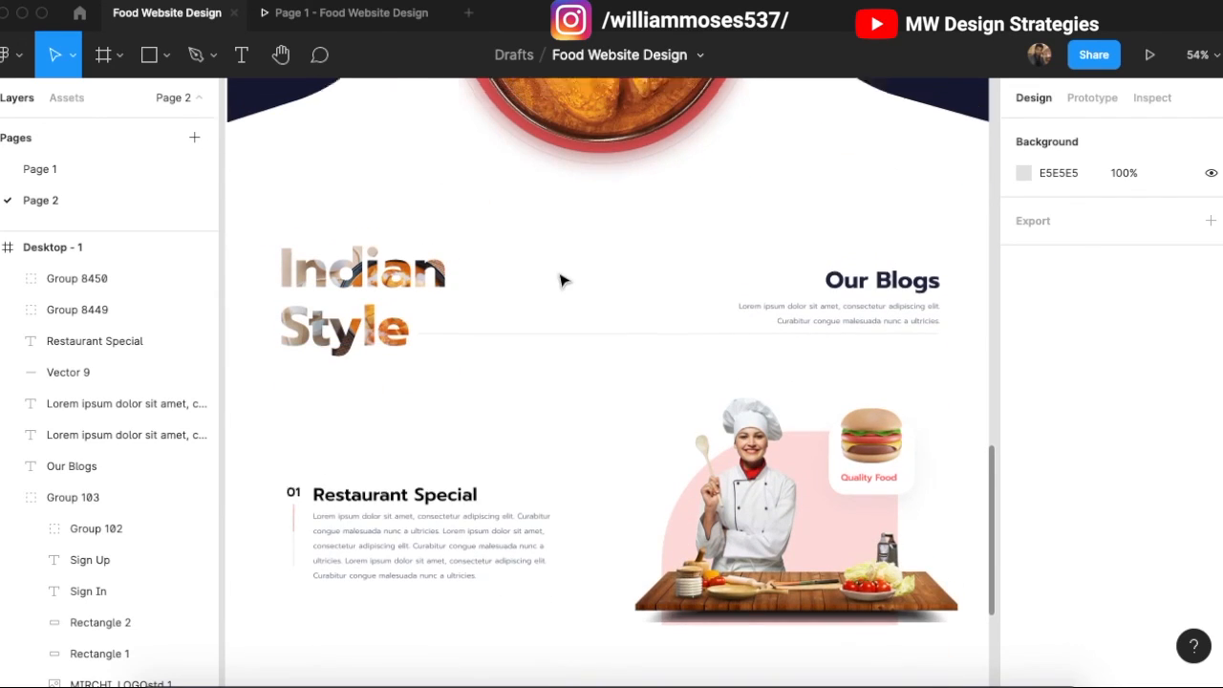
pyautogui.scroll(10, 562, 280)
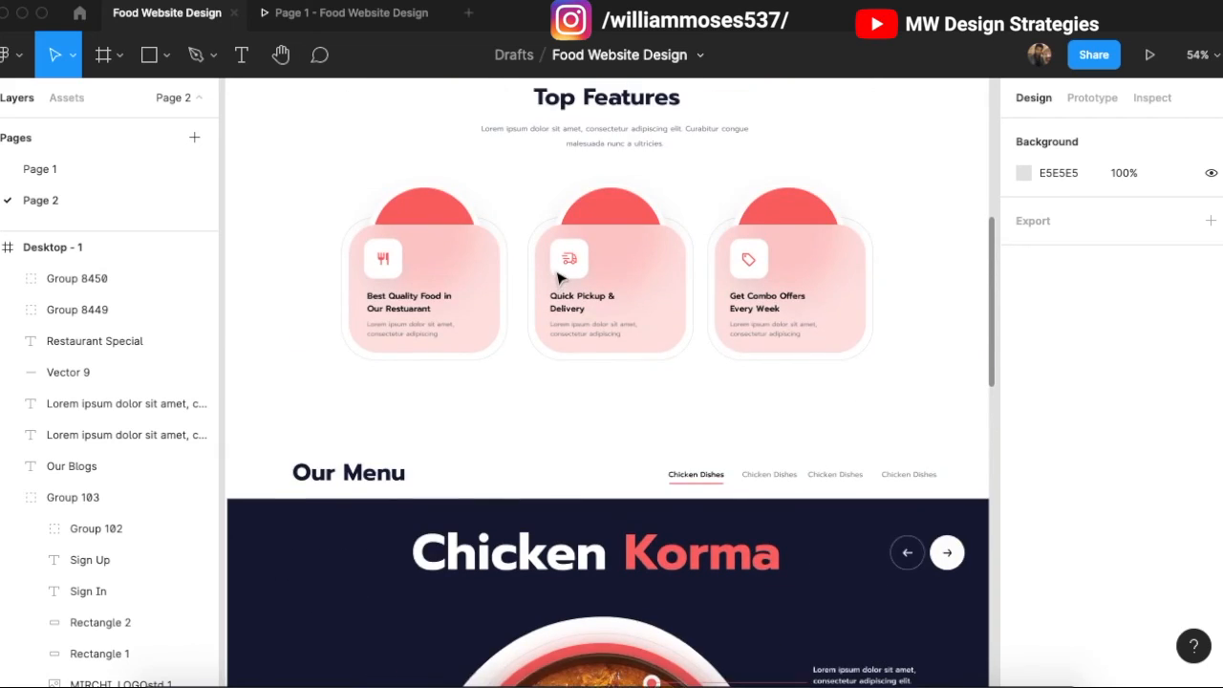
pyautogui.scroll(10, 559, 277)
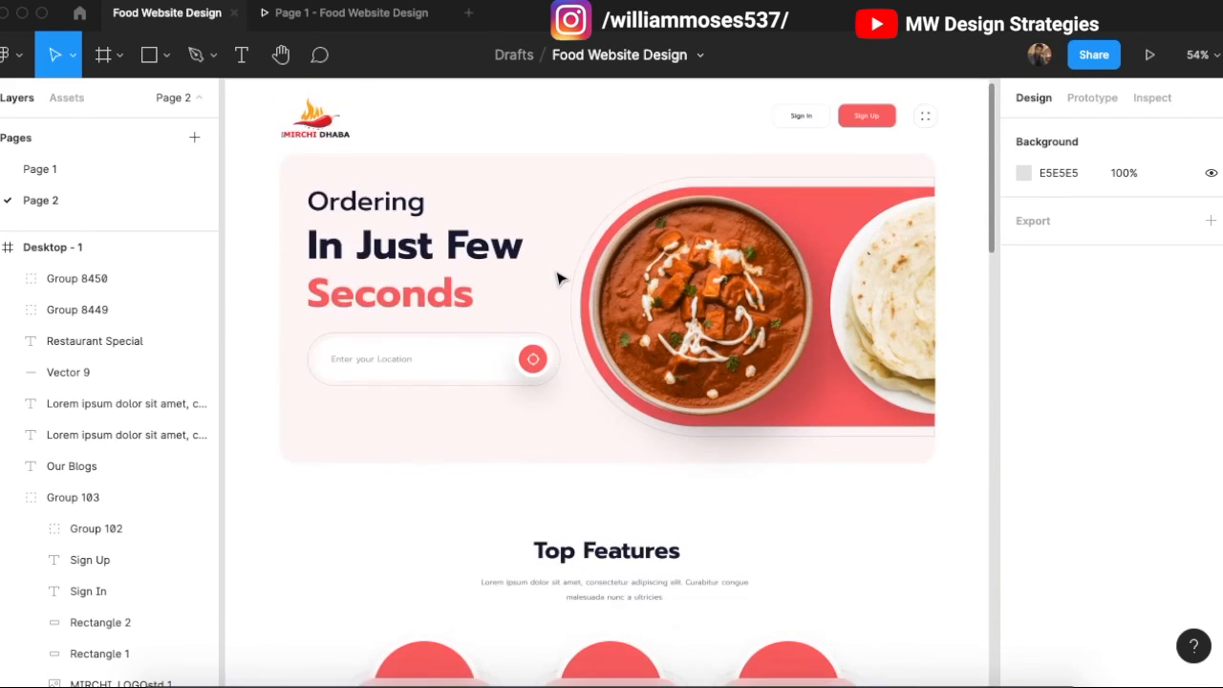
pyautogui.scroll(1, 559, 278)
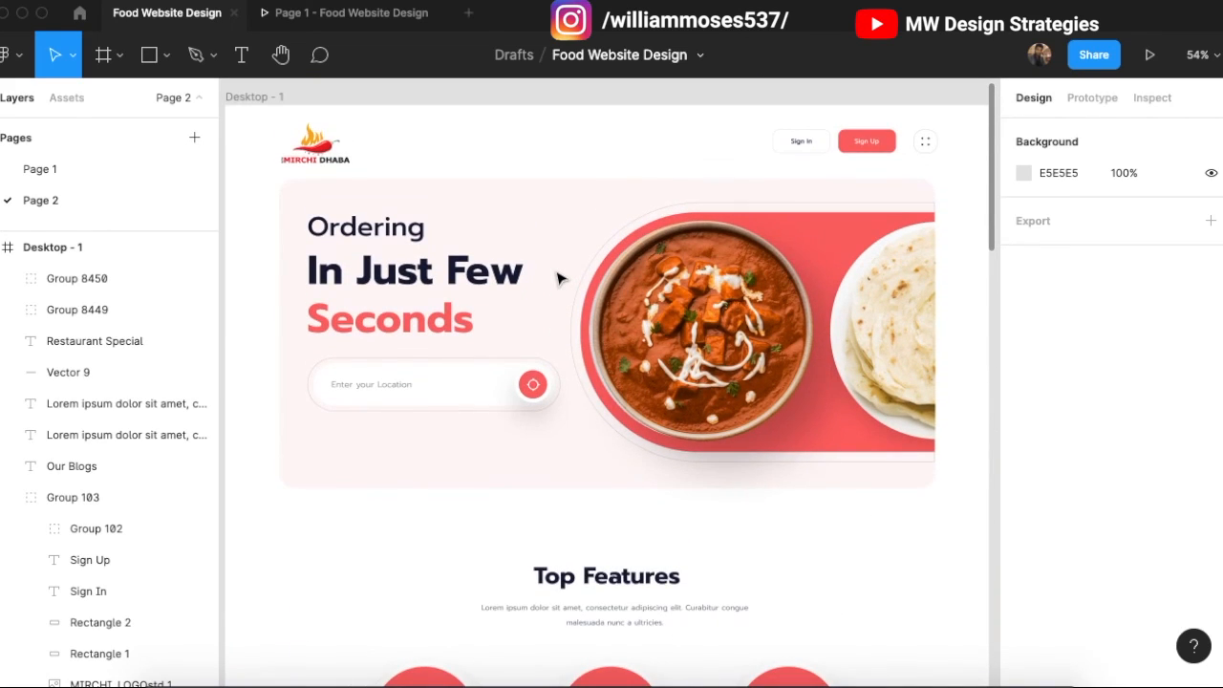